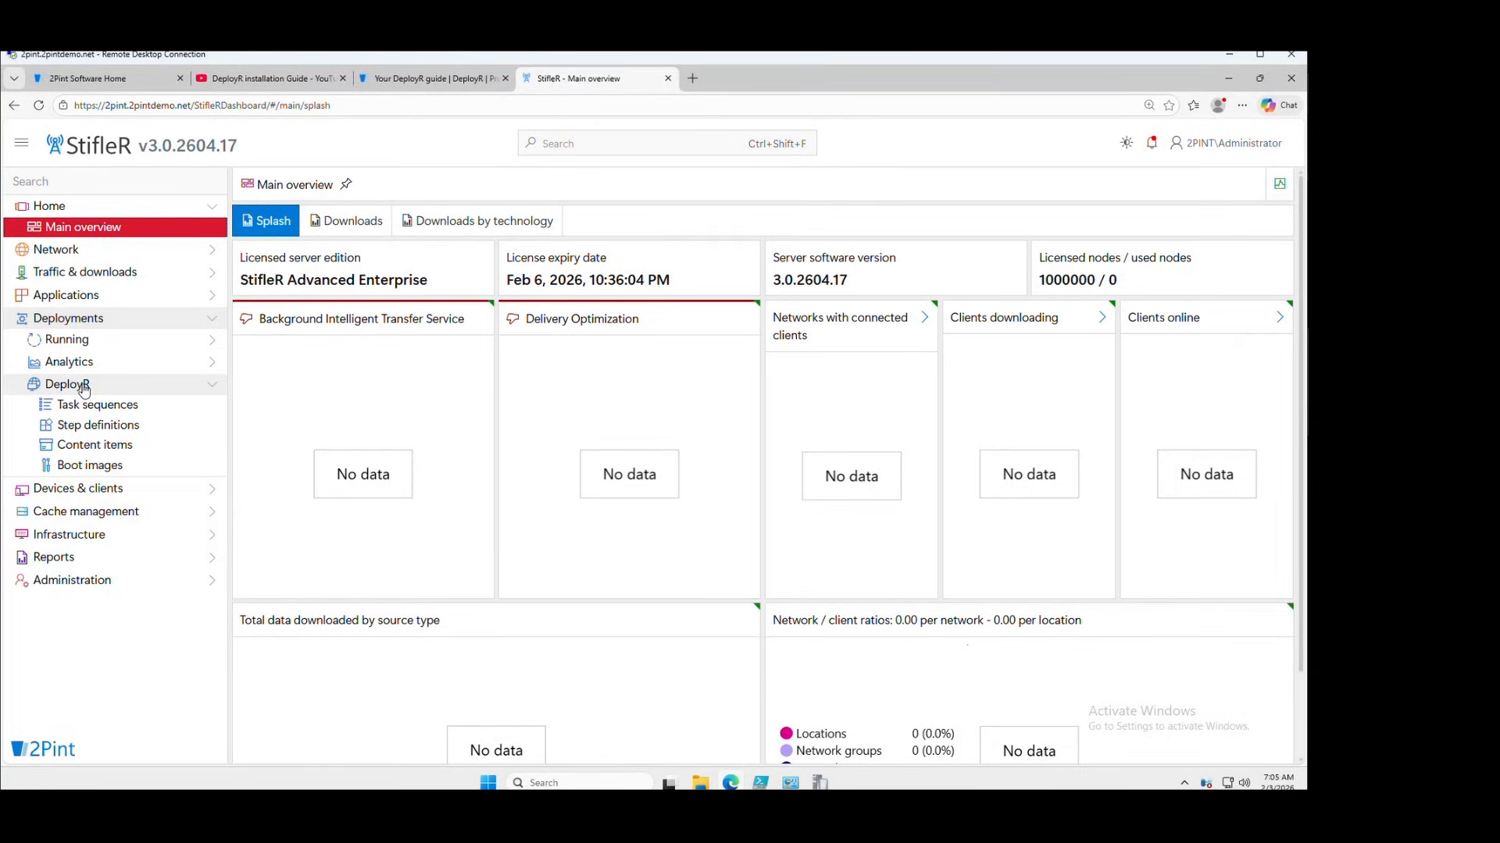
Browse the DeployR task sequences, then scroll through all 33 DeployR step definitions
left_click(116, 410)
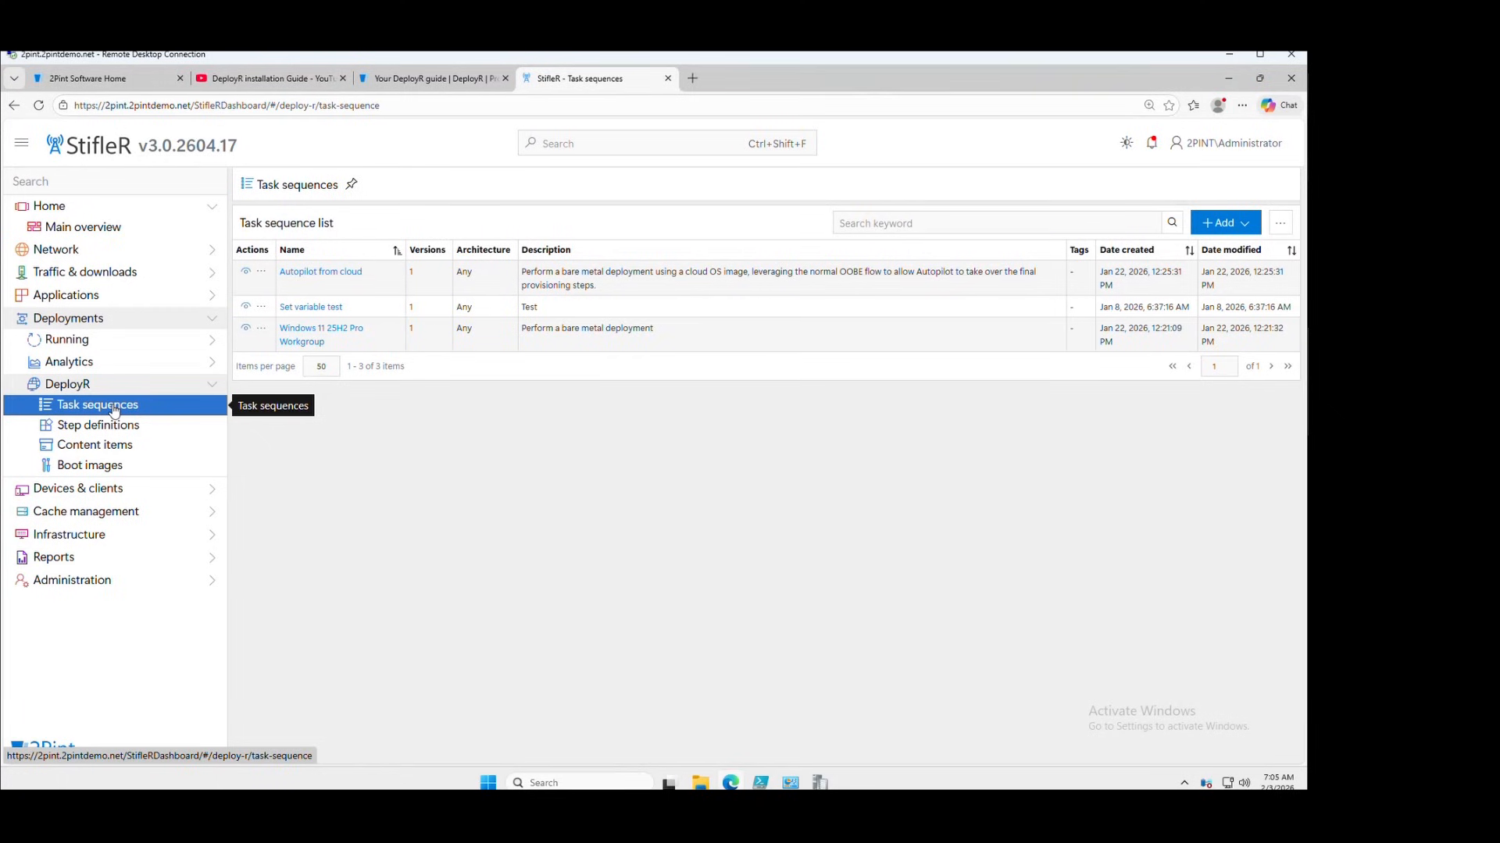
left_click(121, 429)
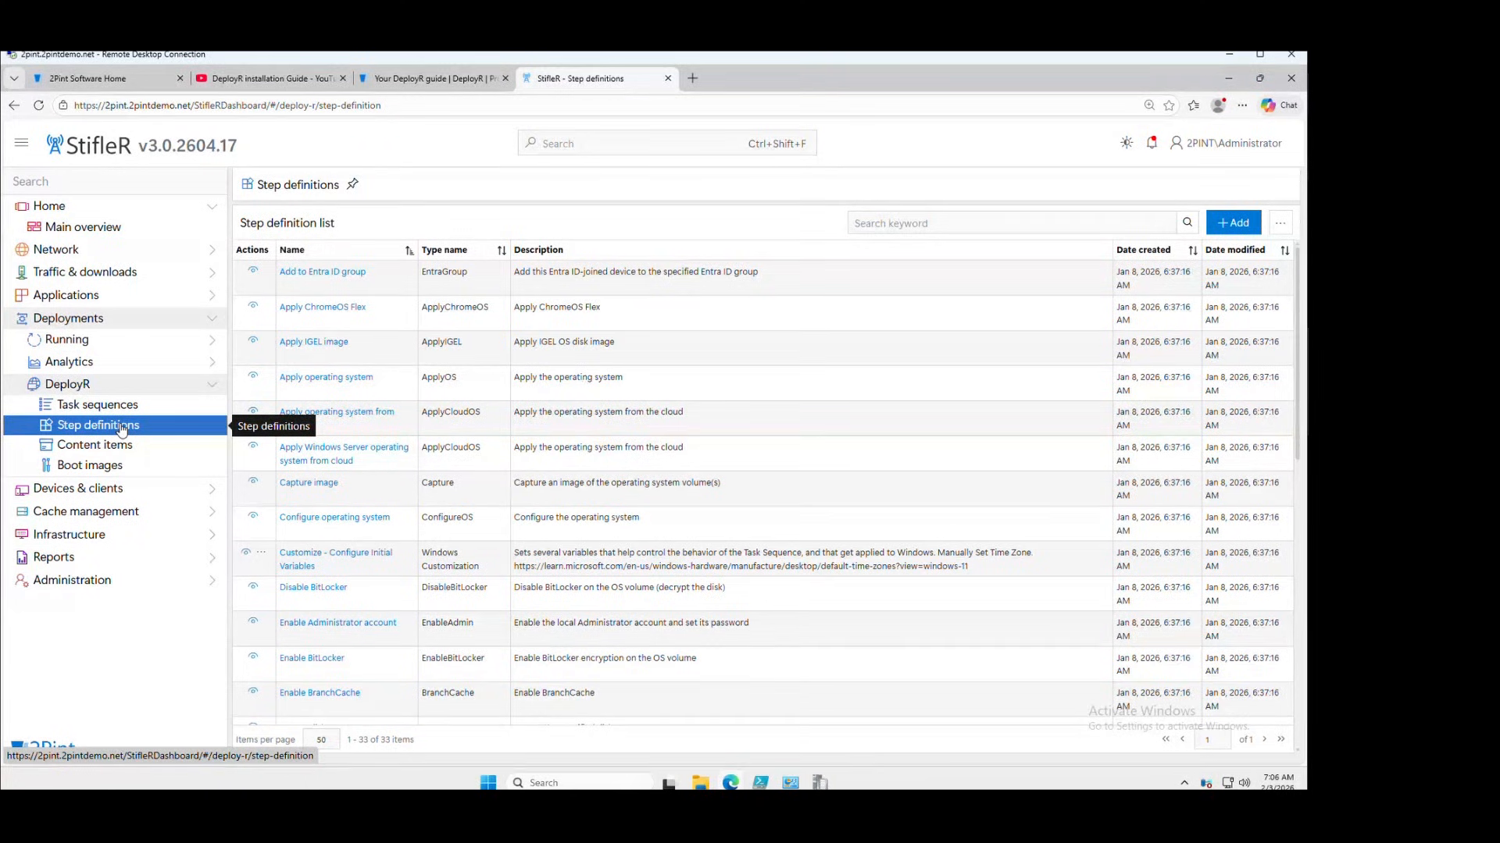
scroll(367, 539, "down", 2)
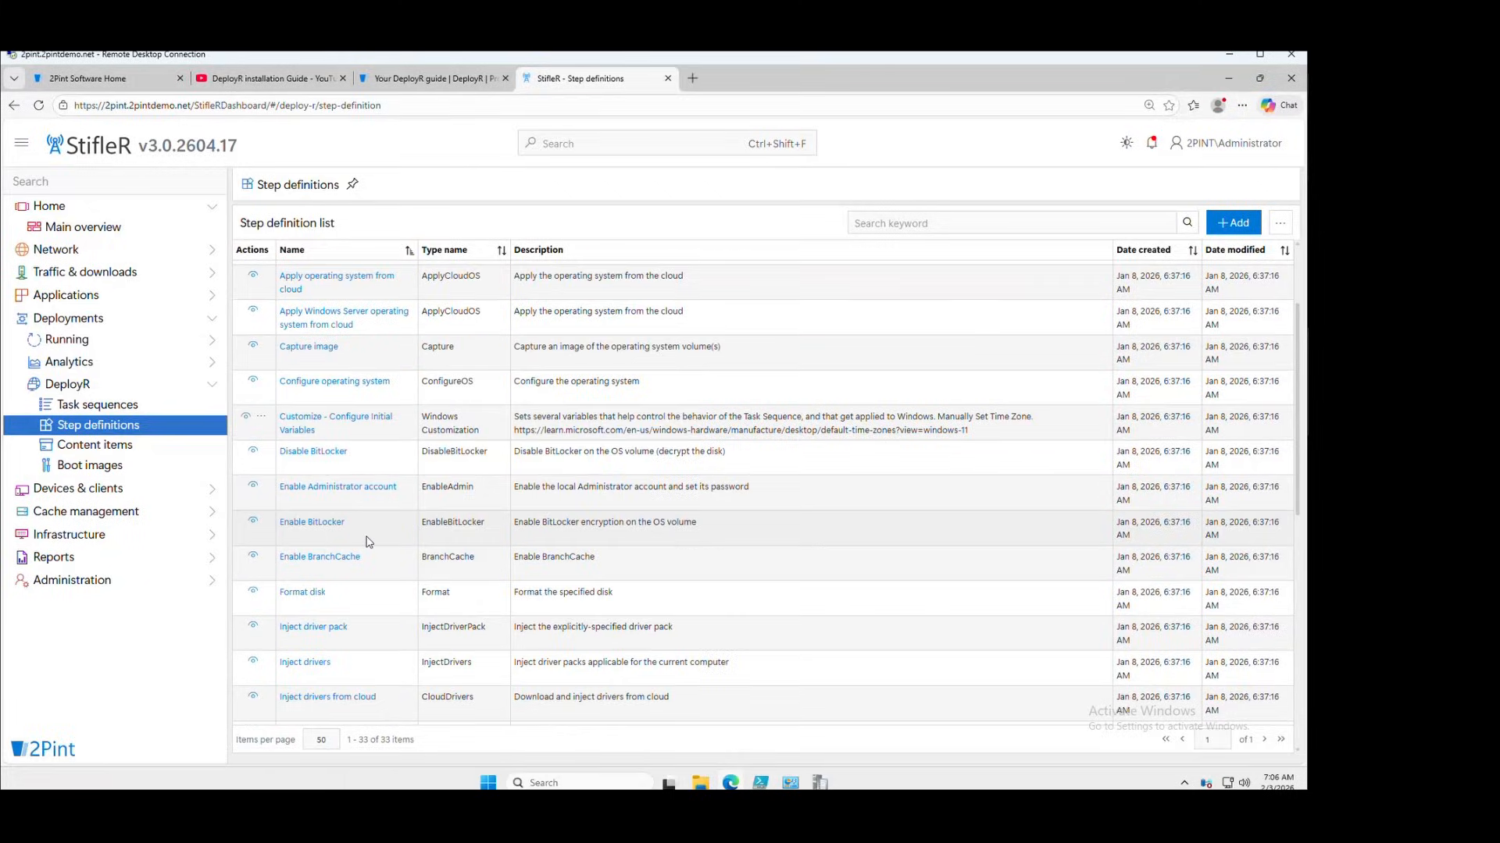
View the Format disk step's DiskIndex, ScriptName and Content options, then go to the content items list
left_click(308, 598)
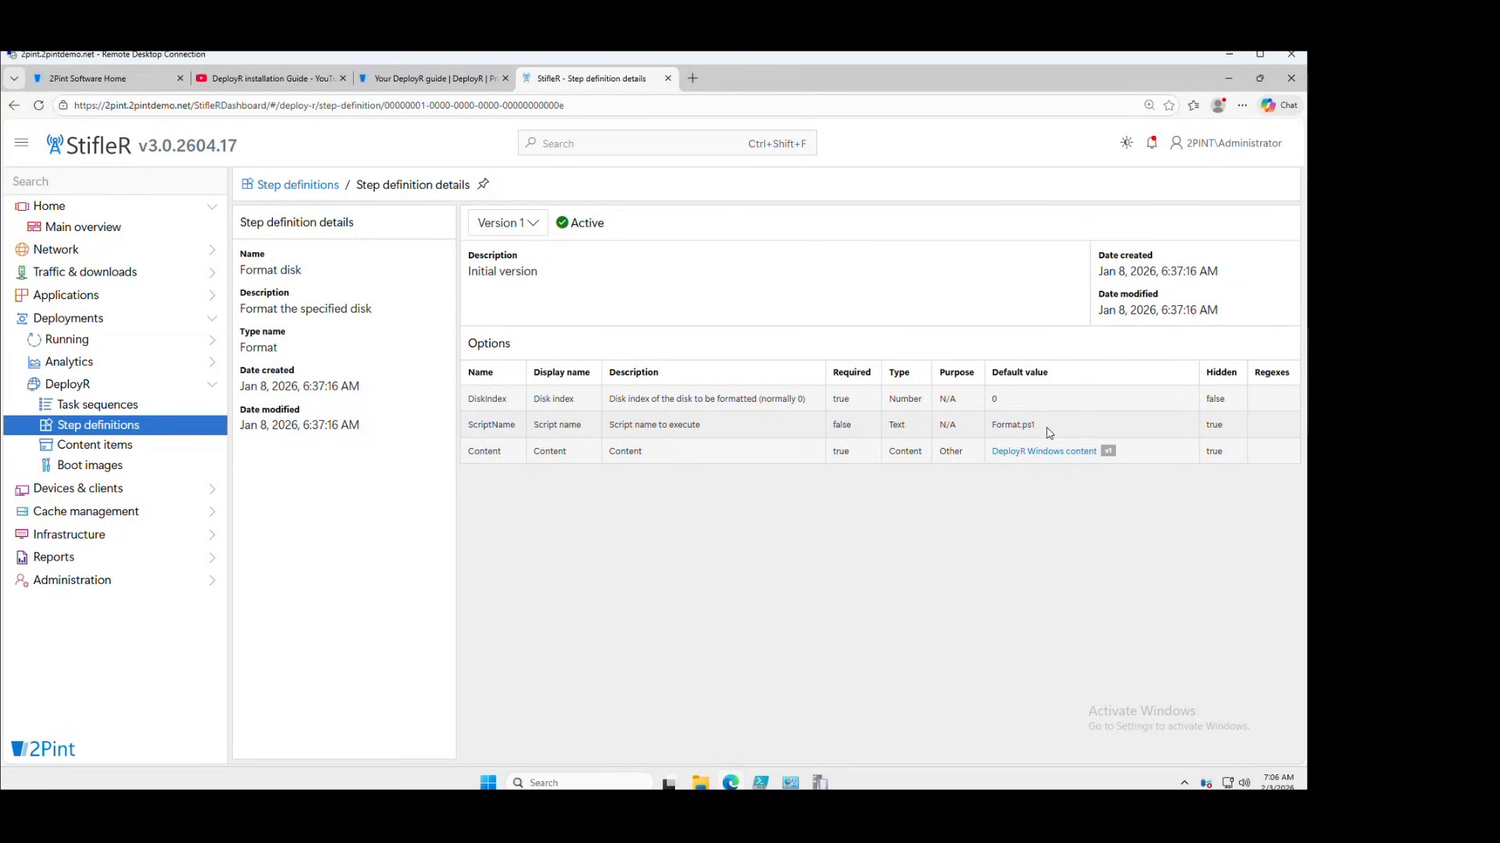
left_click(101, 446)
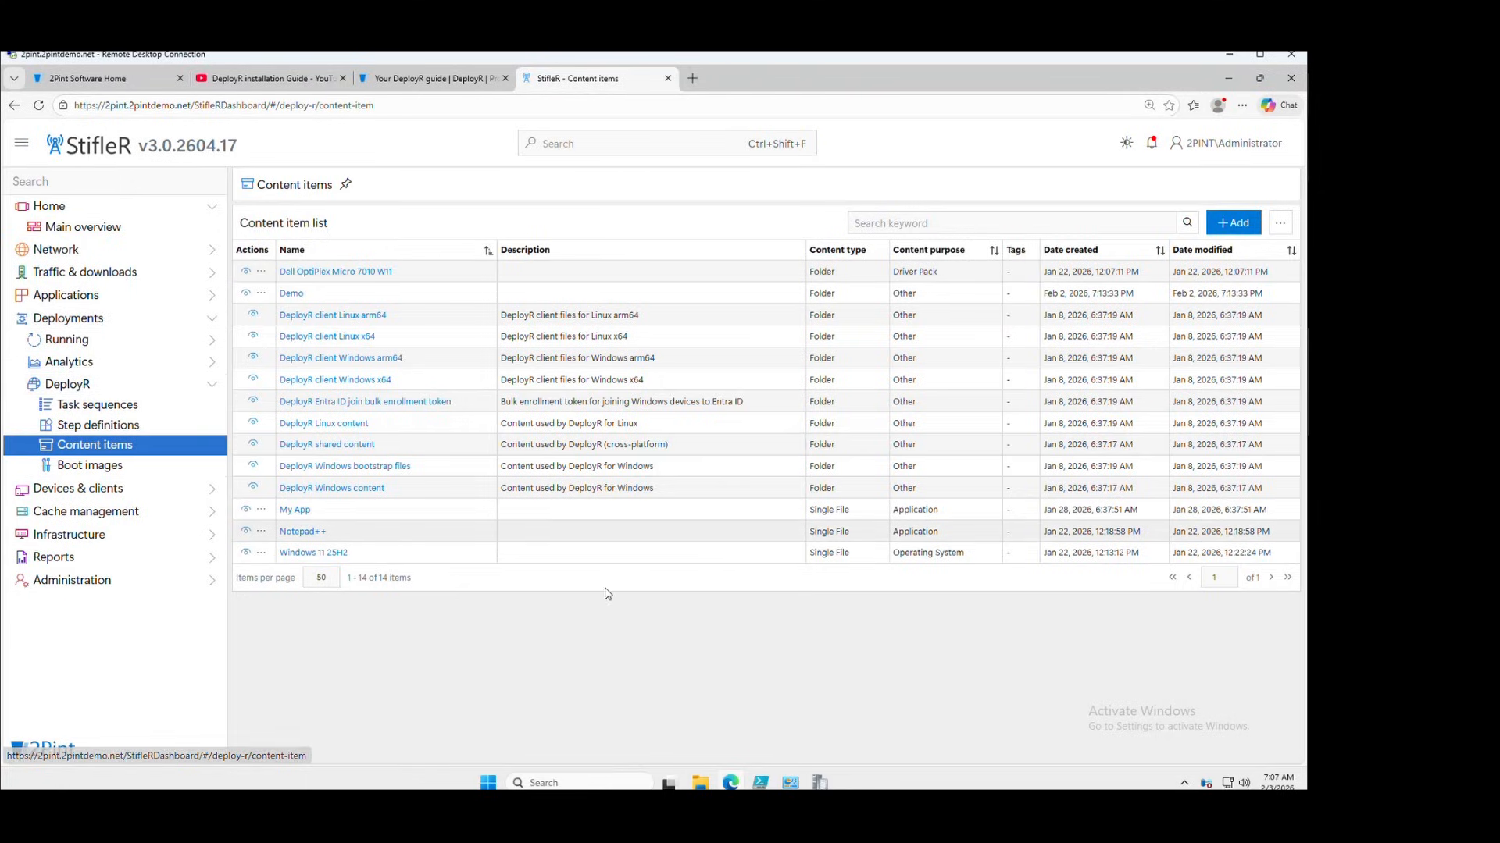
Bring up the Add content item dialog from the DeployR content items list
left_click(1233, 222)
Enter 'Demo' as the content item name, review the Purpose choices, then cancel without saving
left_click(660, 241)
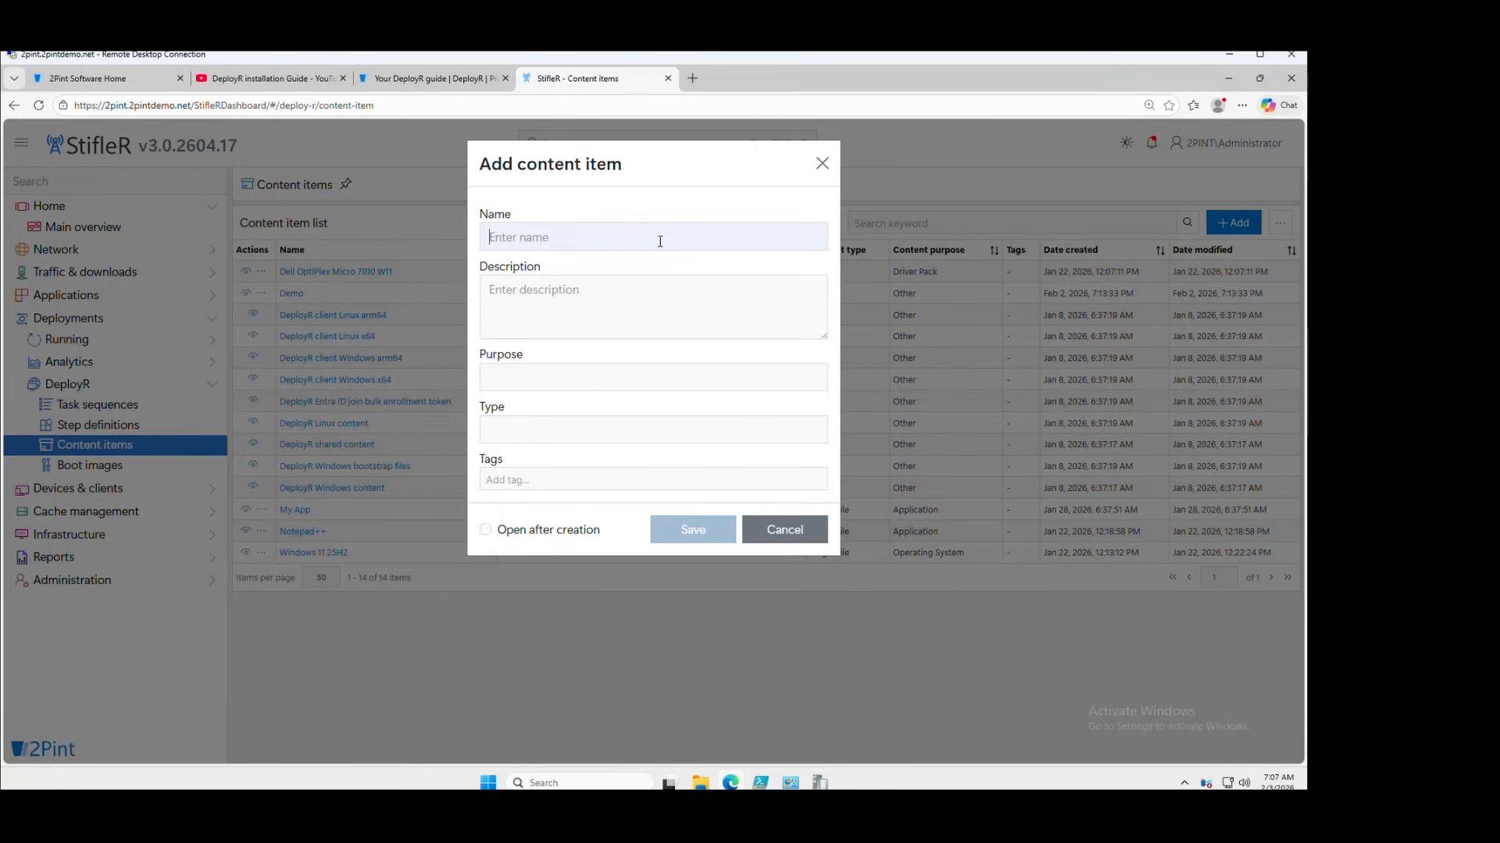
type("Demo")
left_click(595, 383)
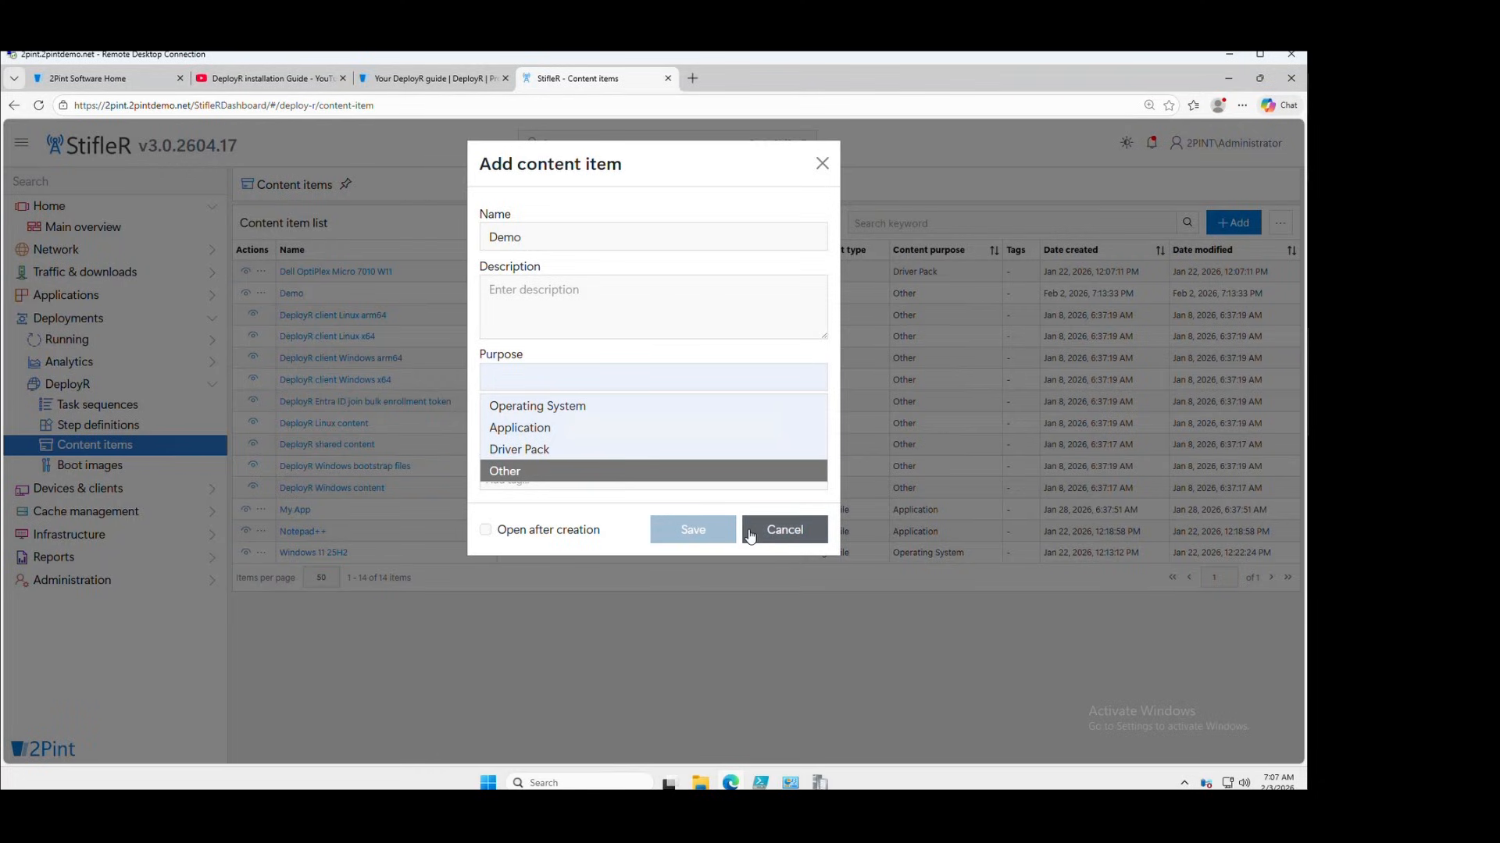
left_click(788, 532)
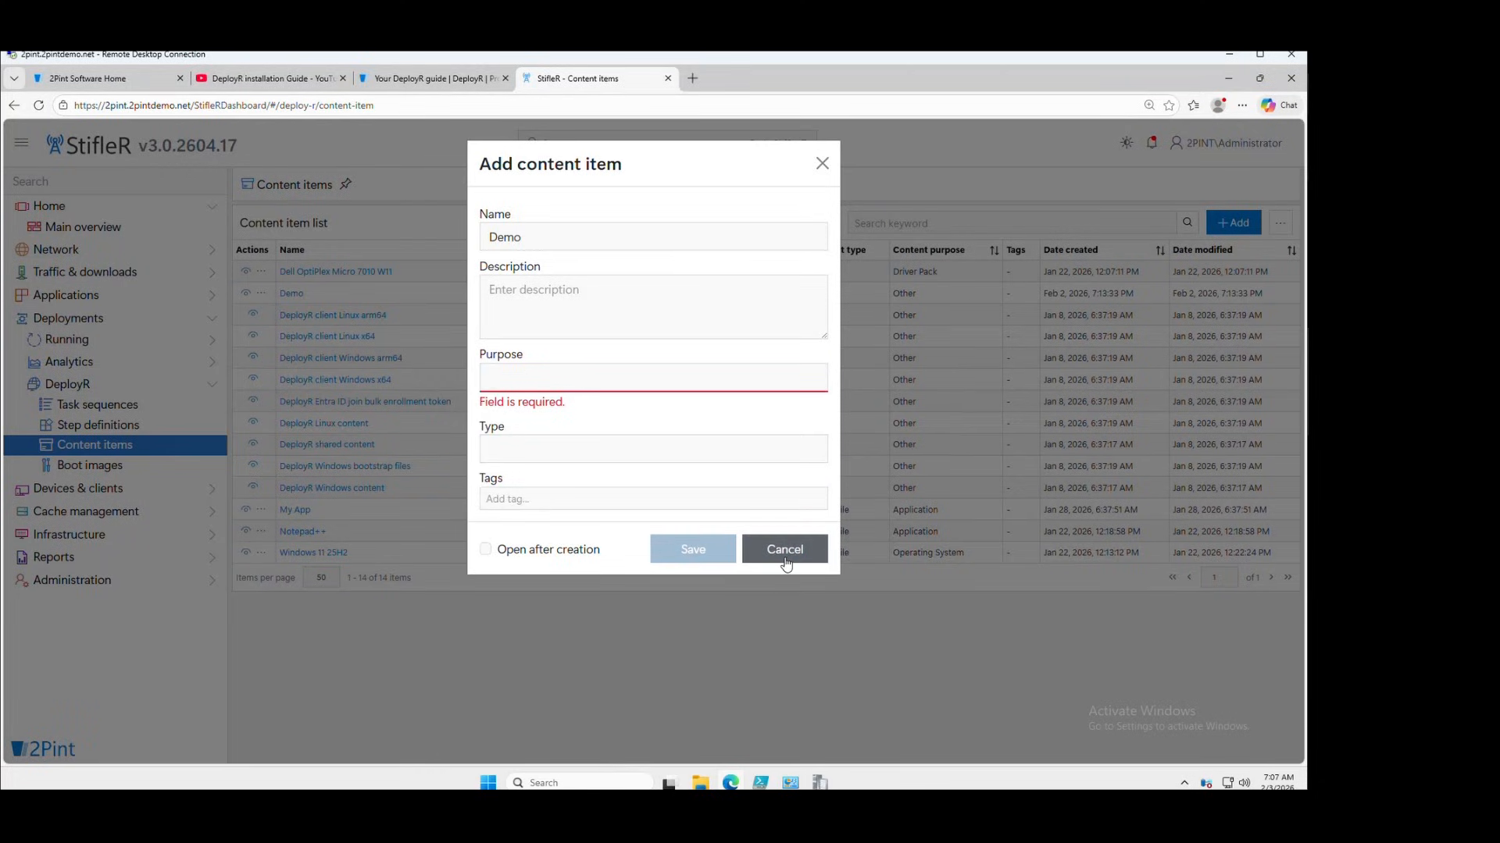
left_click(784, 549)
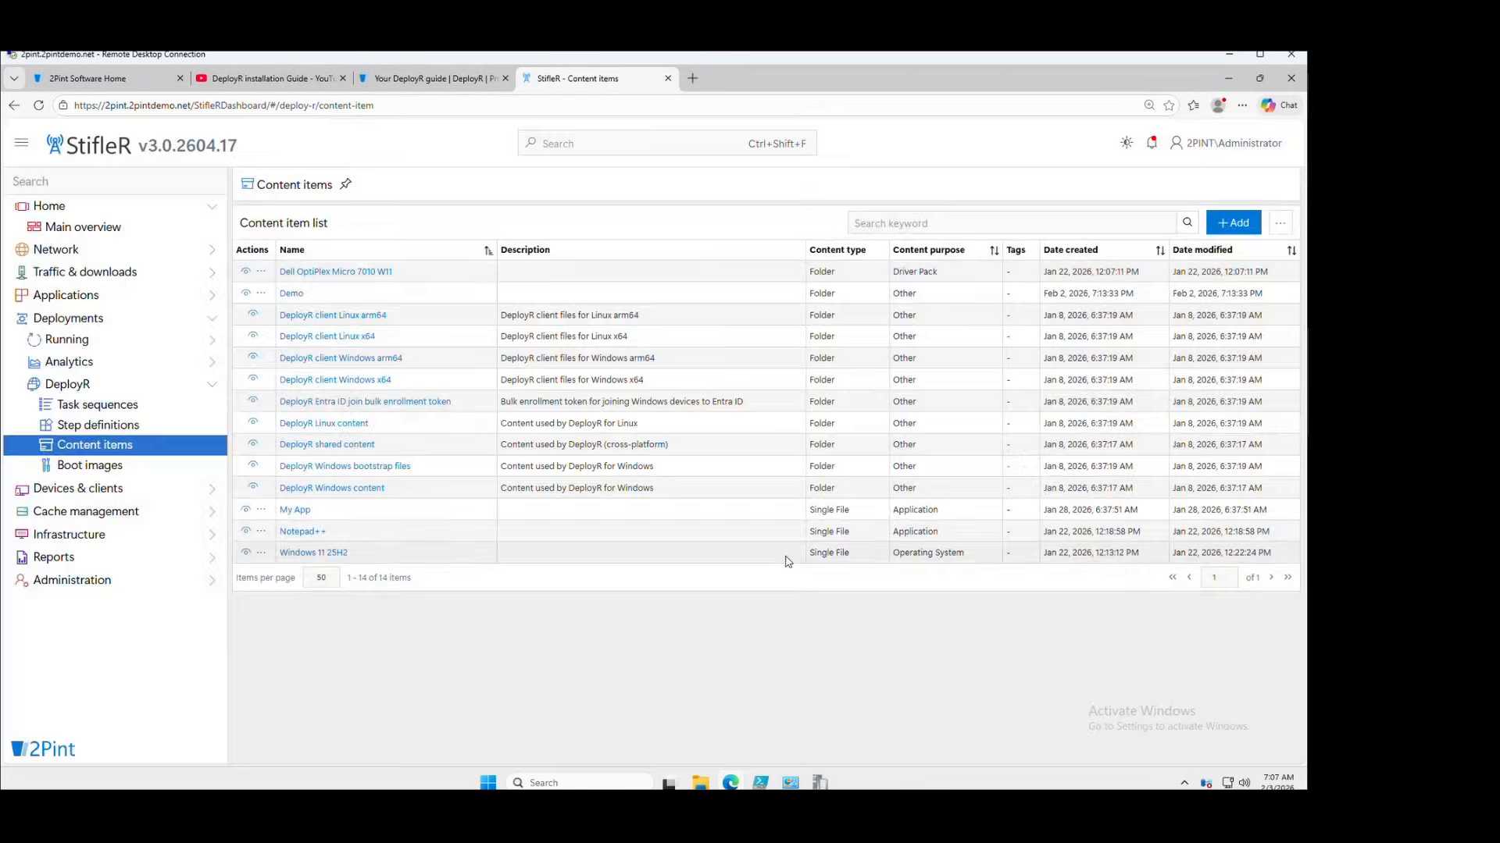
Go to DeployR Boot images and view the Windows PE x64 boot image details
left_click(95, 467)
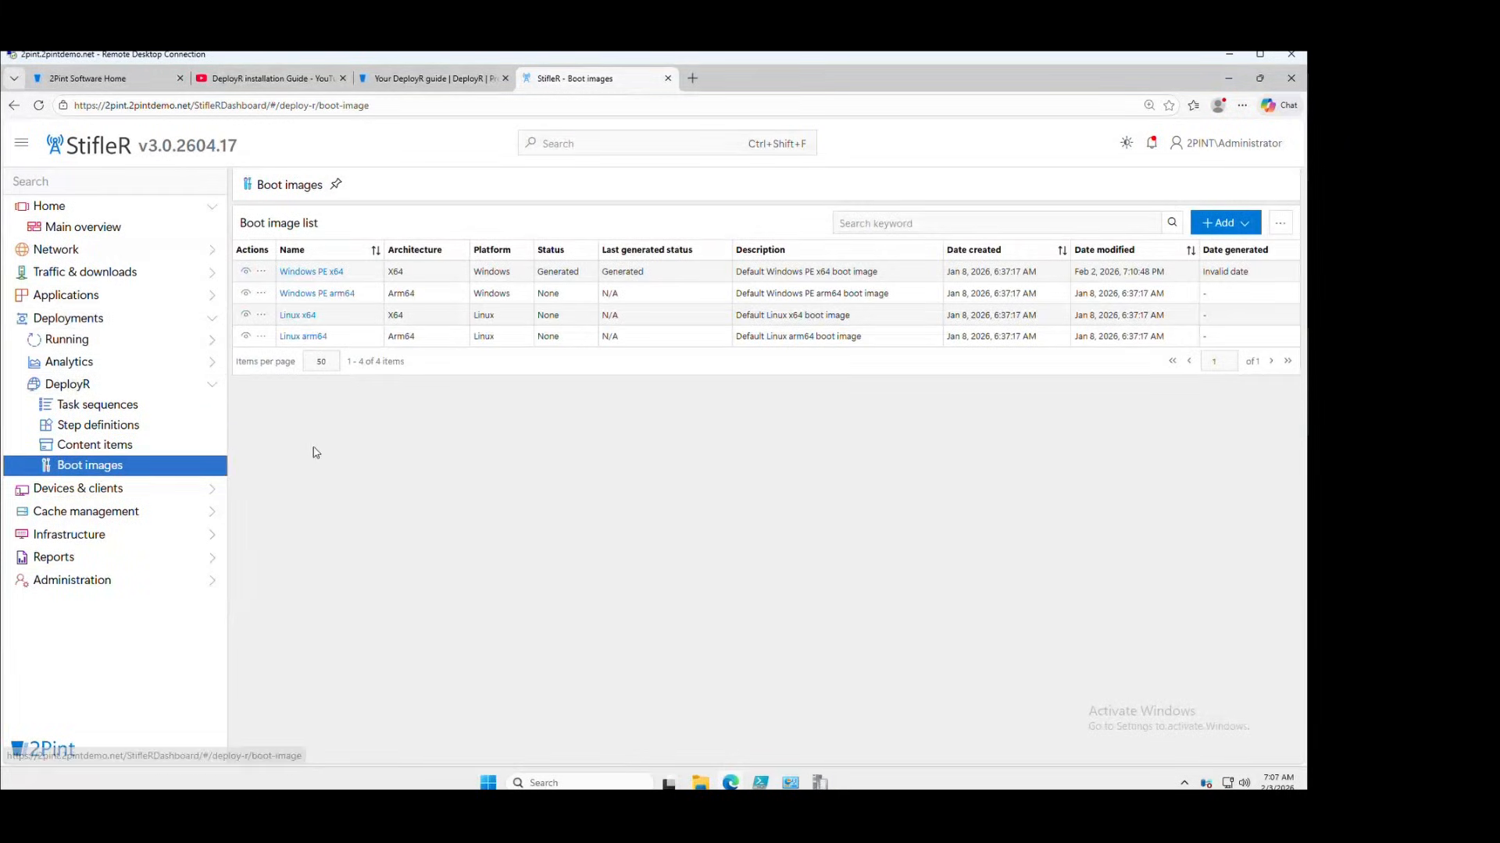
left_click(313, 274)
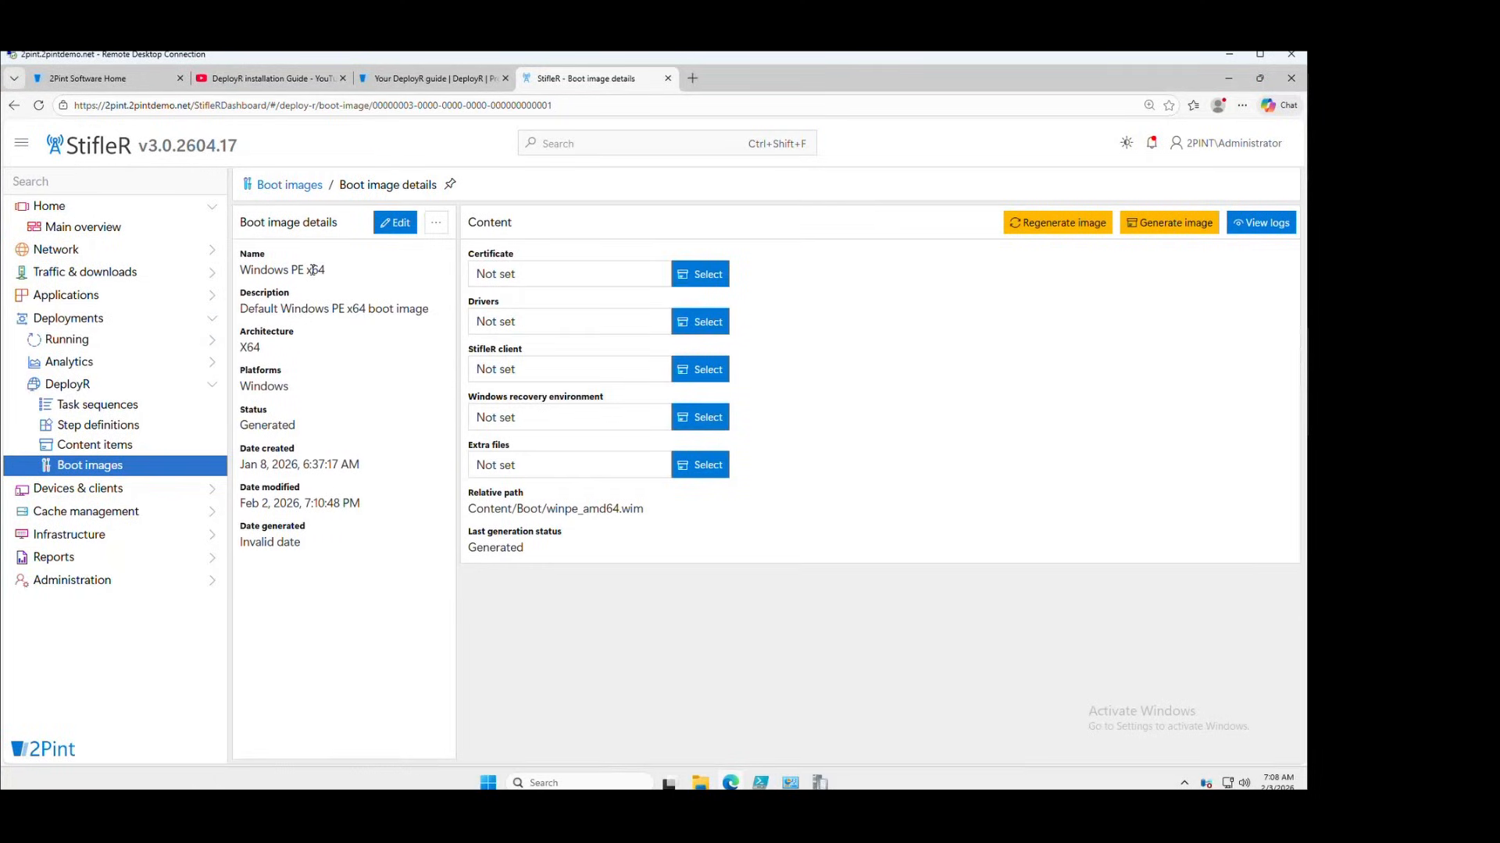
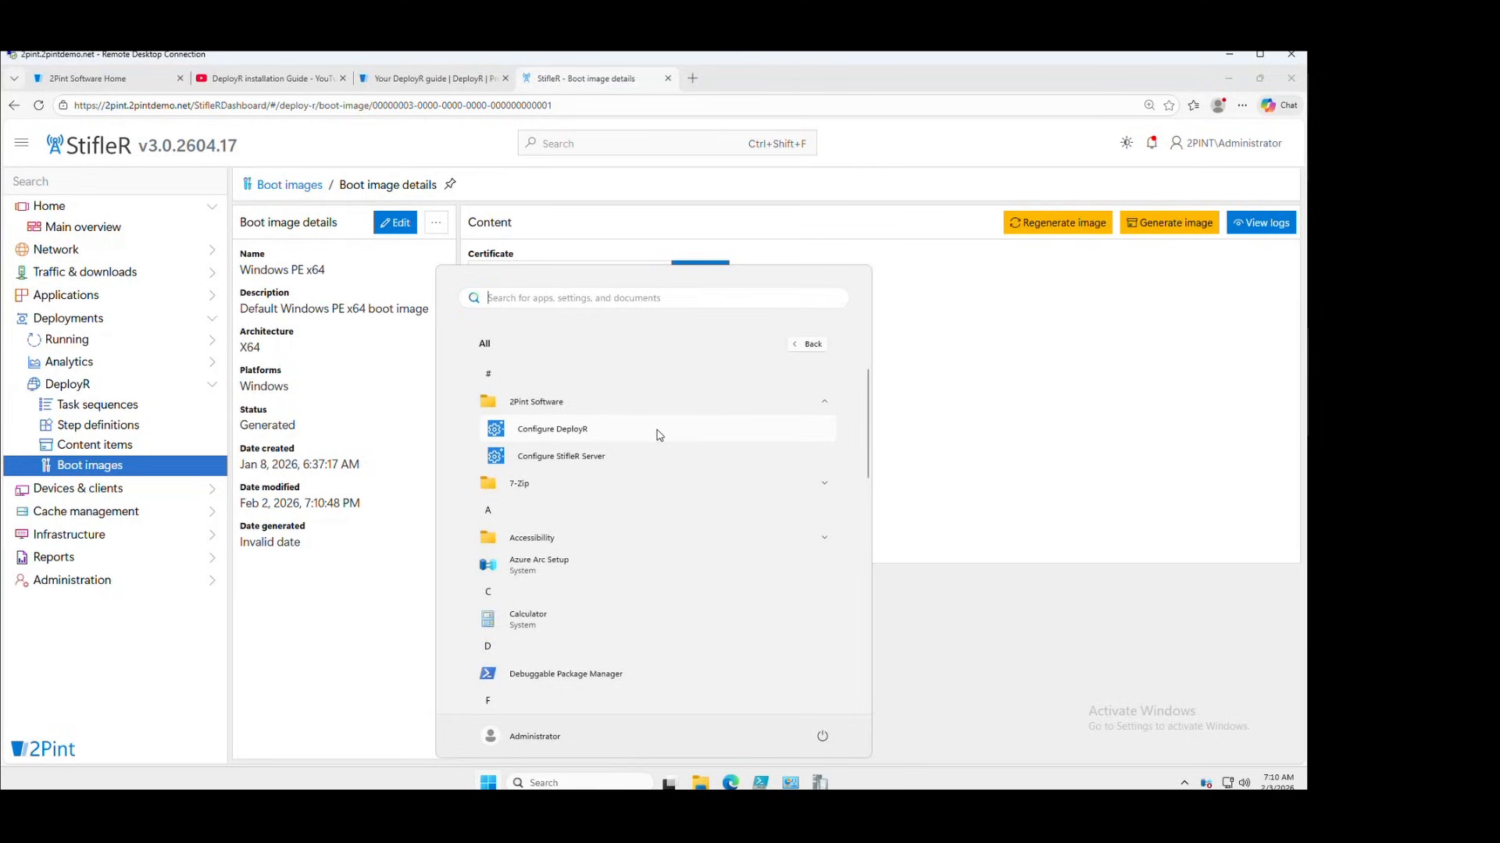
Open Configure DeployR, select the content location path E:\DeployR\, then minimize the Config Editor
left_click(587, 432)
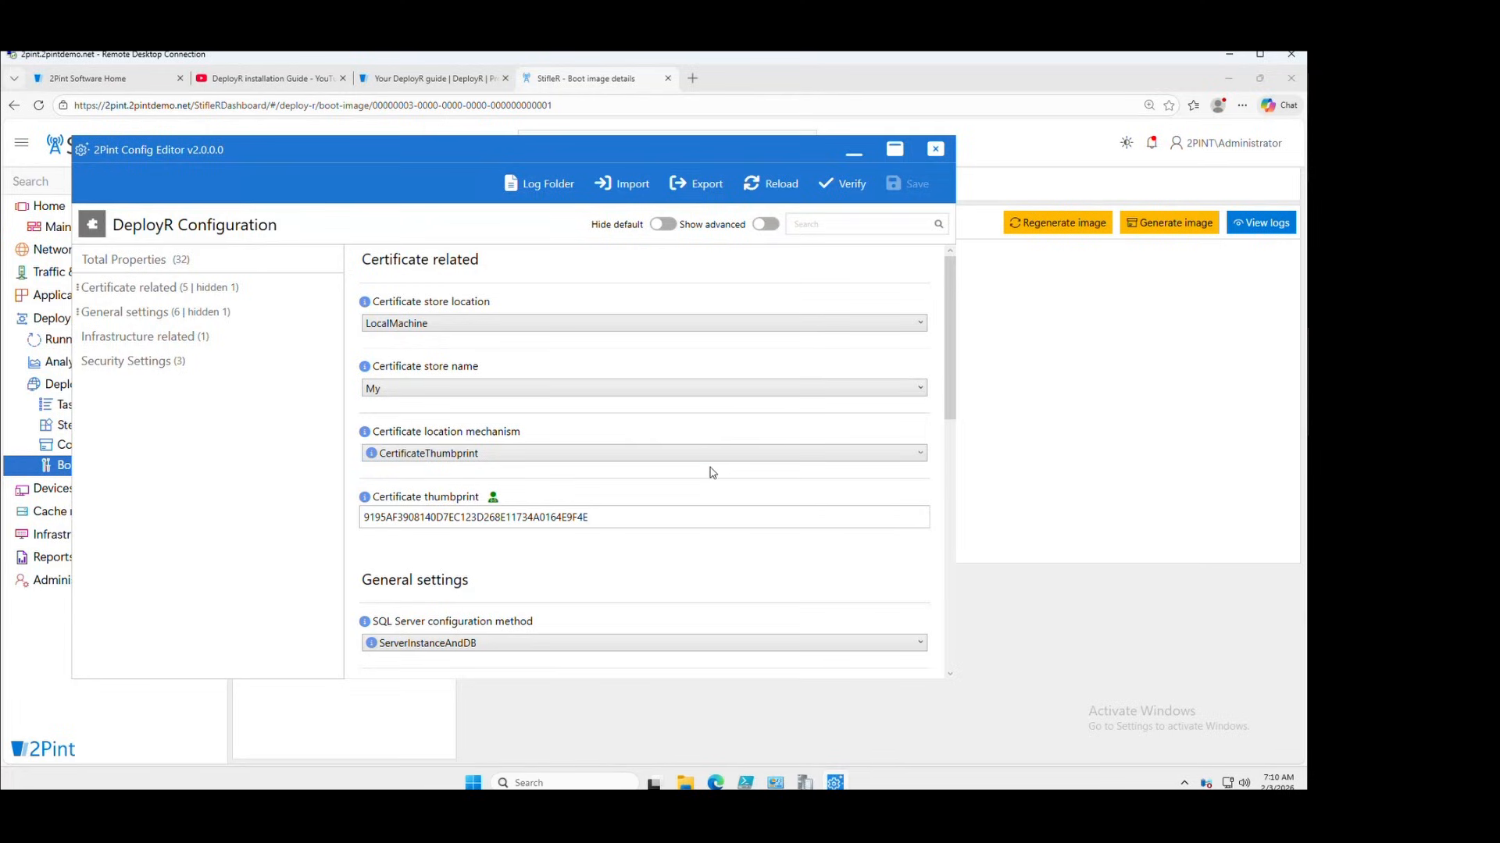
scroll(712, 471, "down", 3)
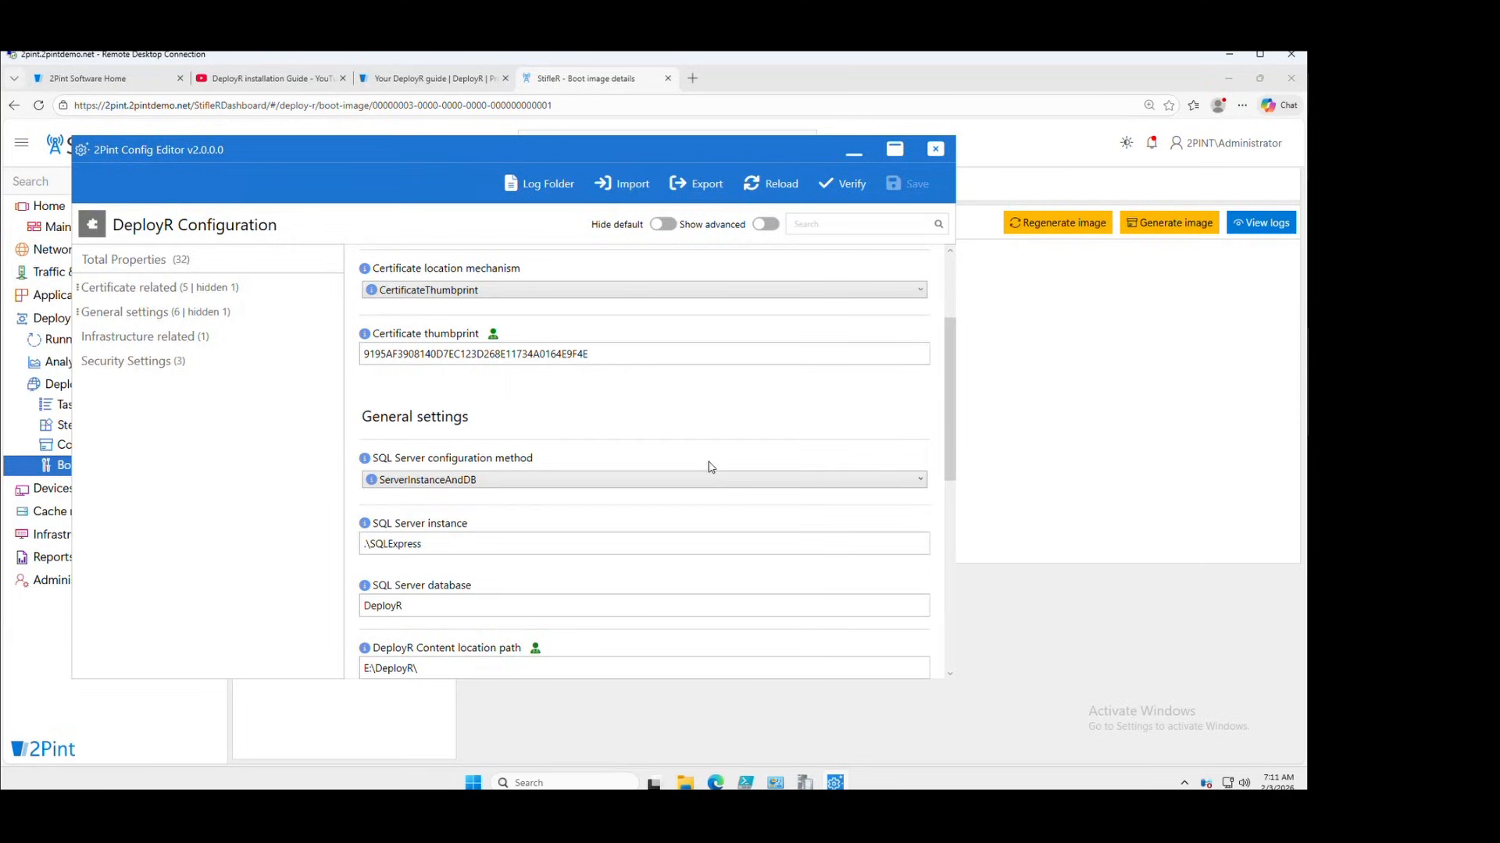
scroll(711, 467, "down", 3)
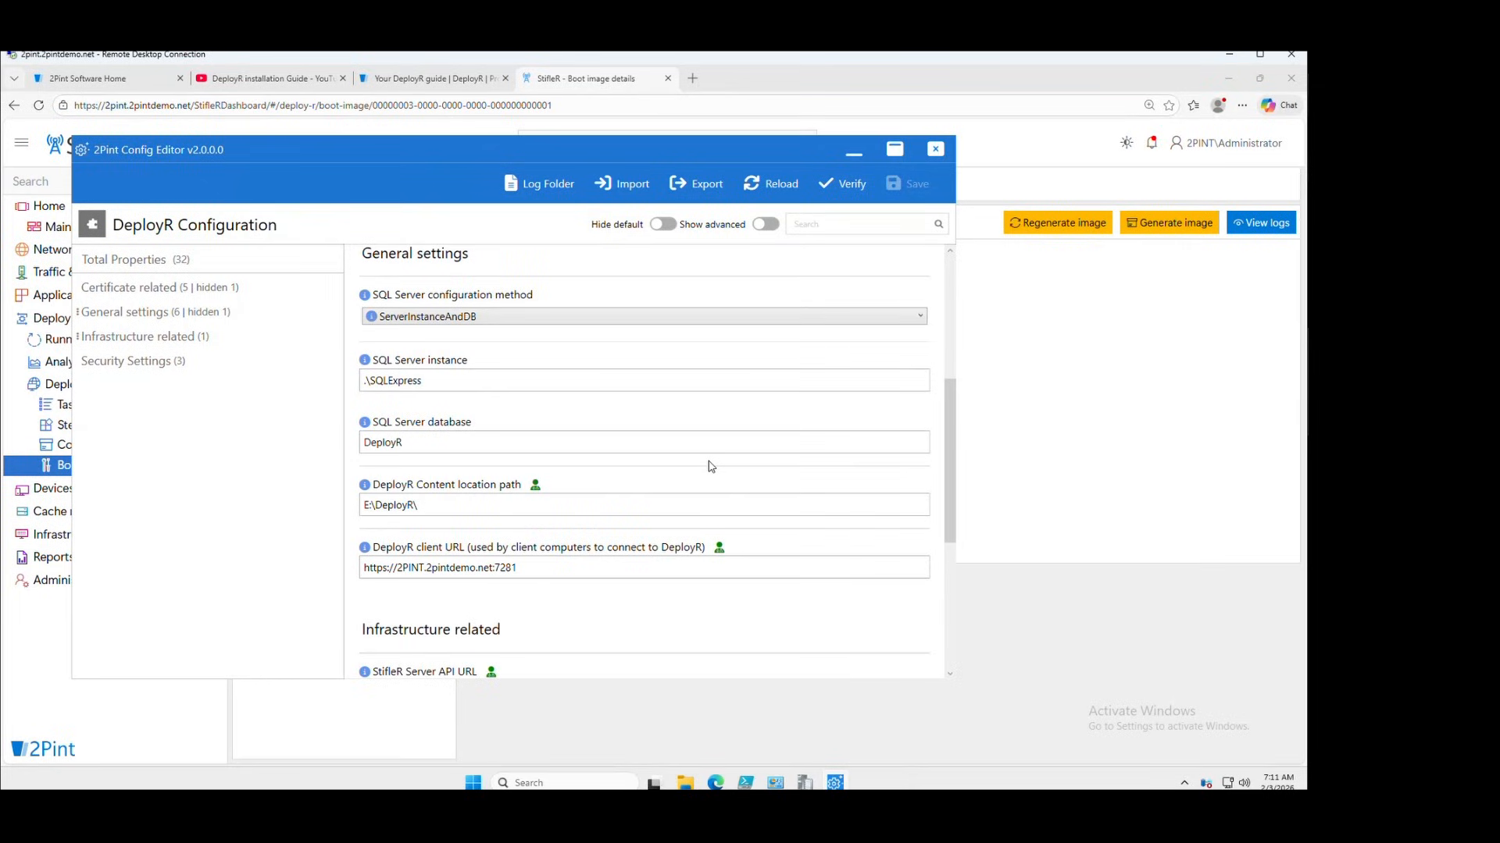
left_click(422, 504)
left_click_drag(422, 504, 348, 505)
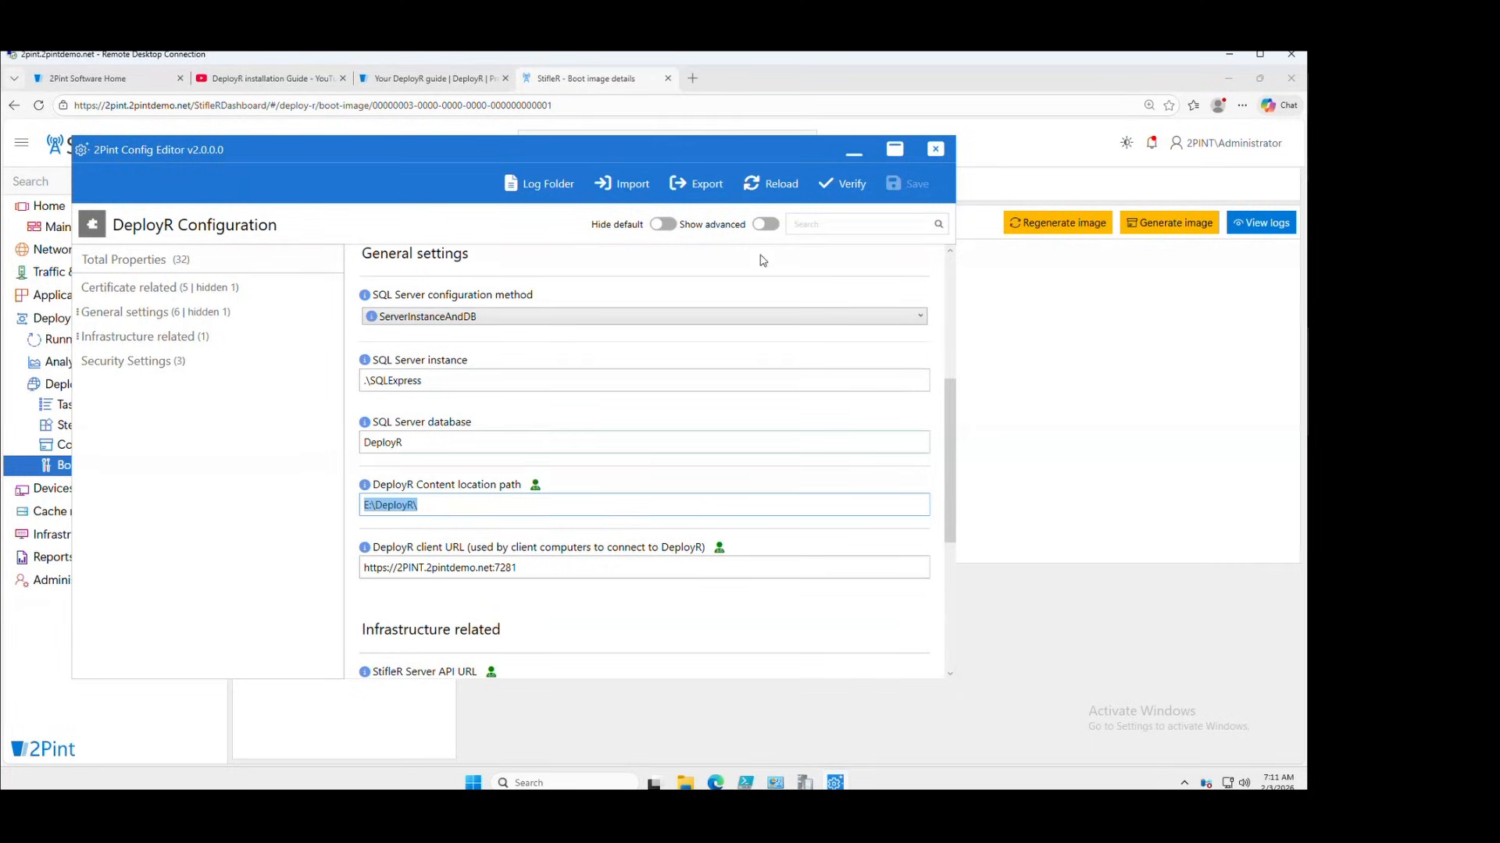
left_click(859, 161)
left_click(859, 161)
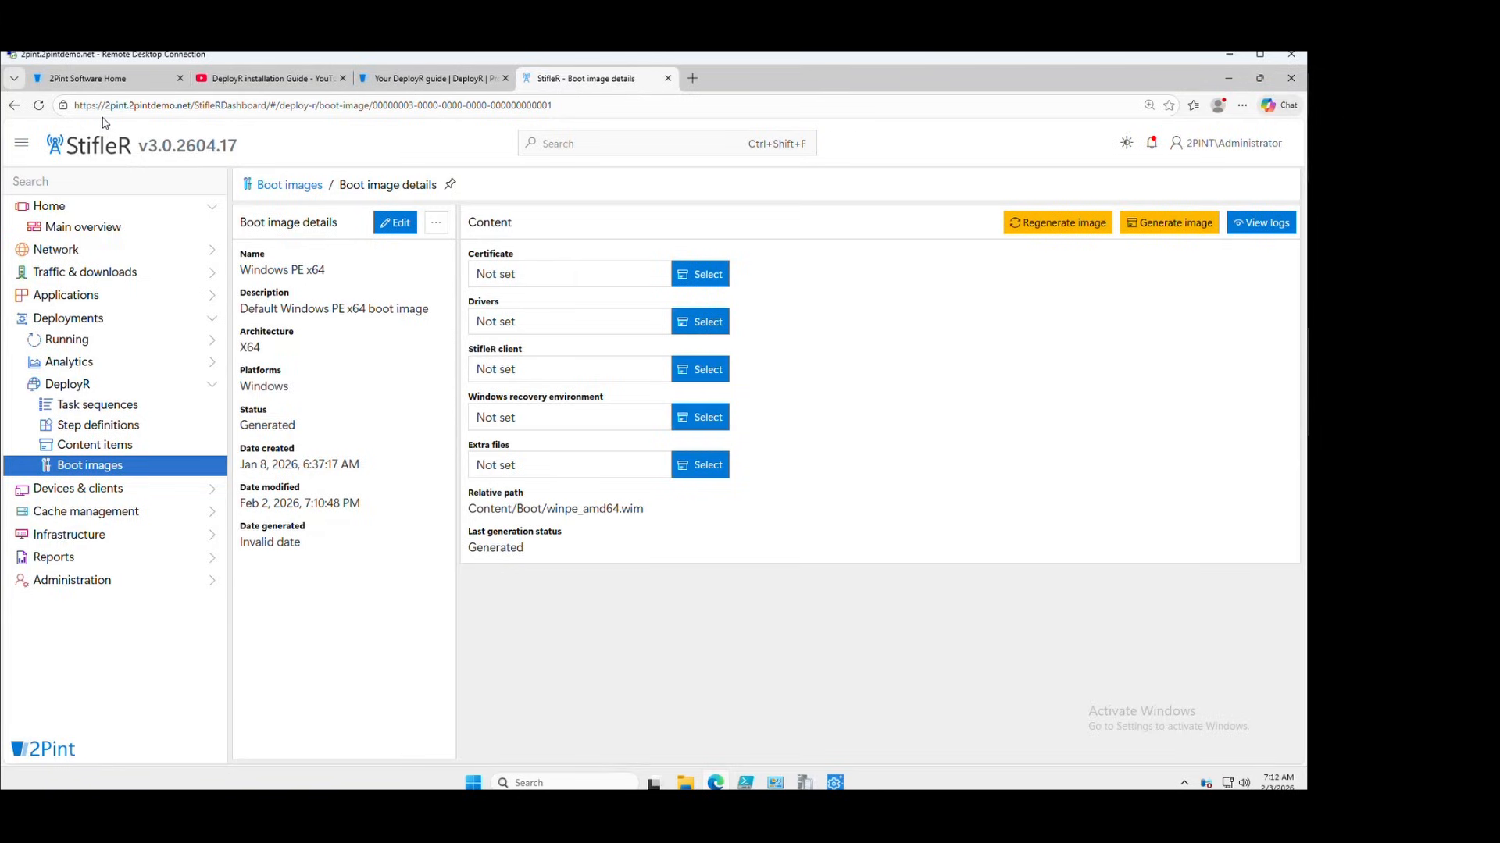
Browse File Explorer to Data (E:)\Source\Root CAs, showing the ca and ViaMonstraRootCA certificates
left_click(686, 782)
double_click(930, 350)
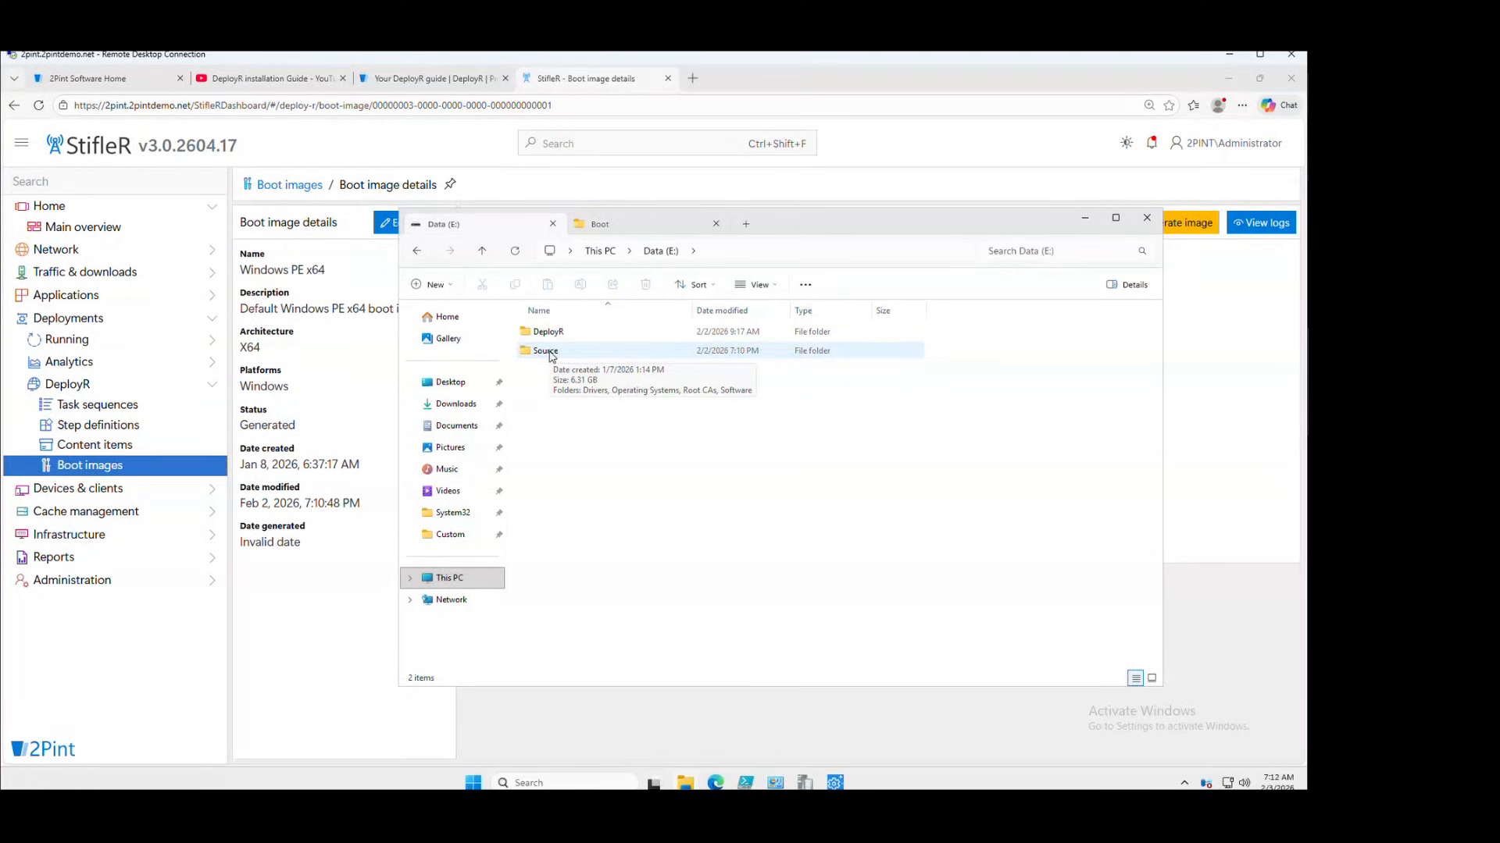
double_click(550, 353)
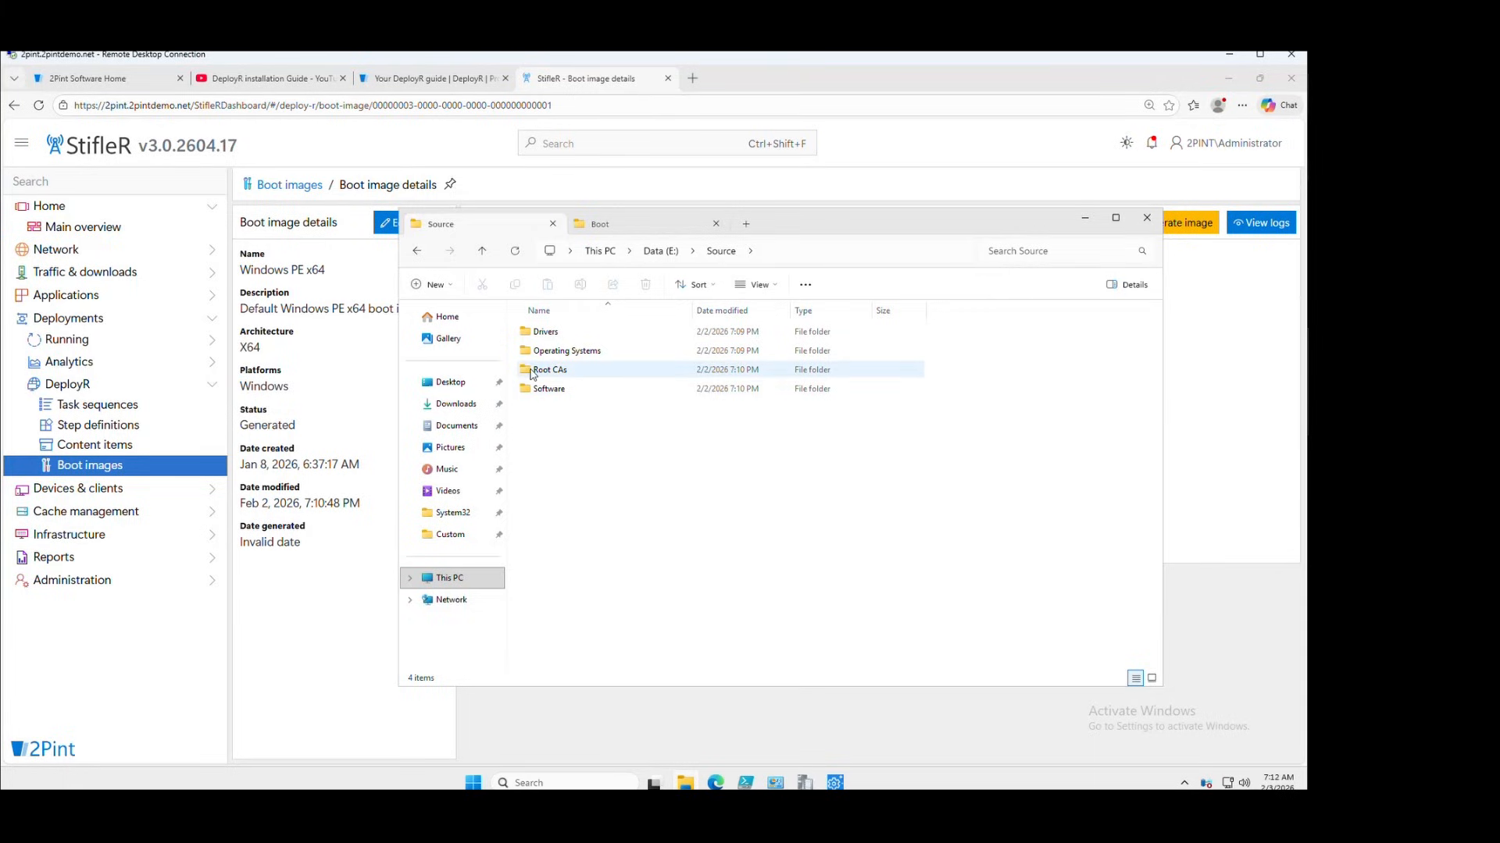
mouse_move(528, 373)
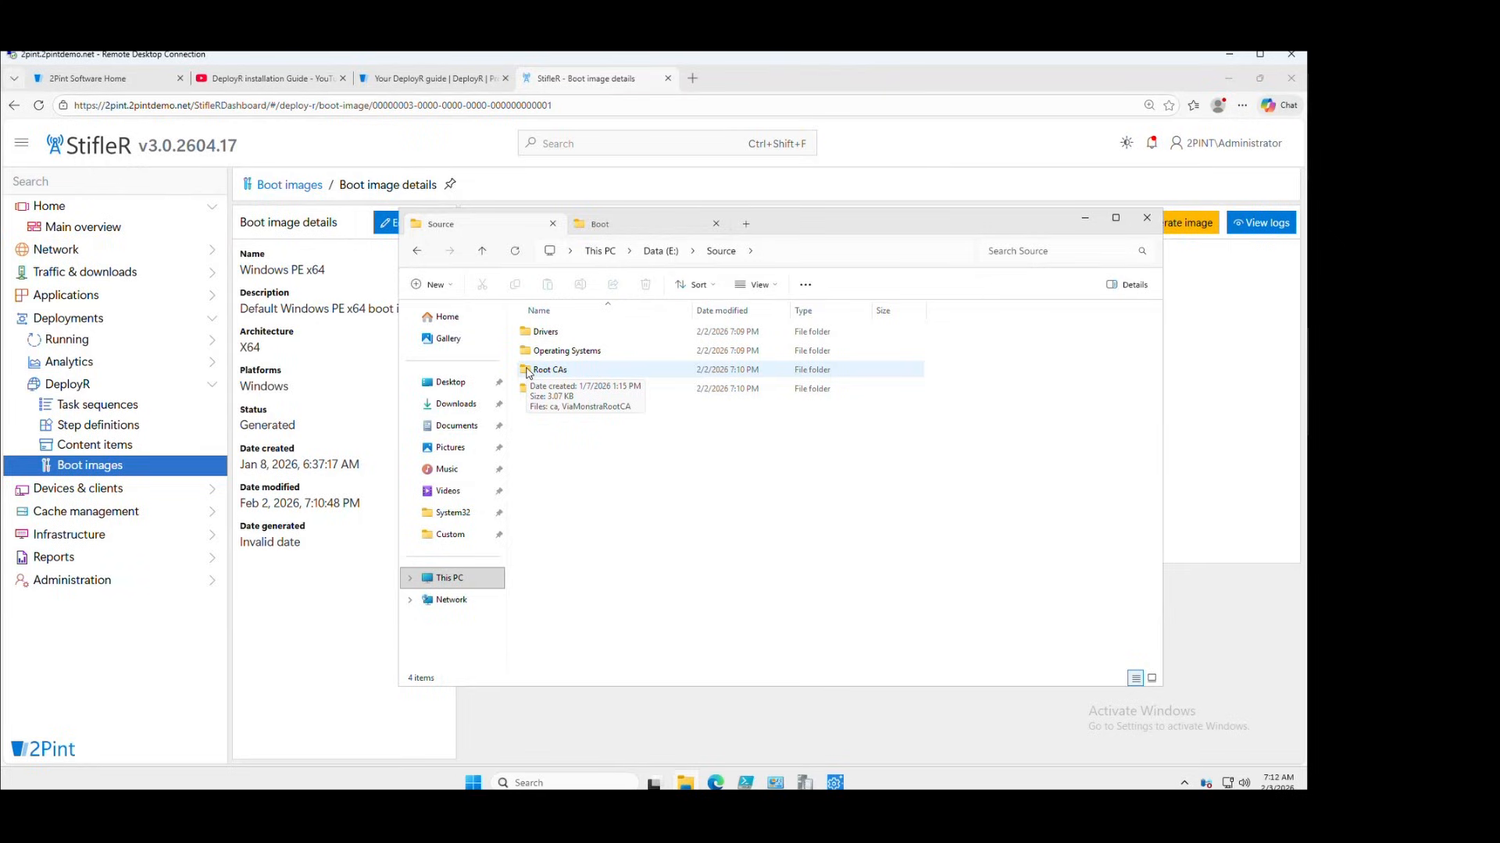
double_click(528, 371)
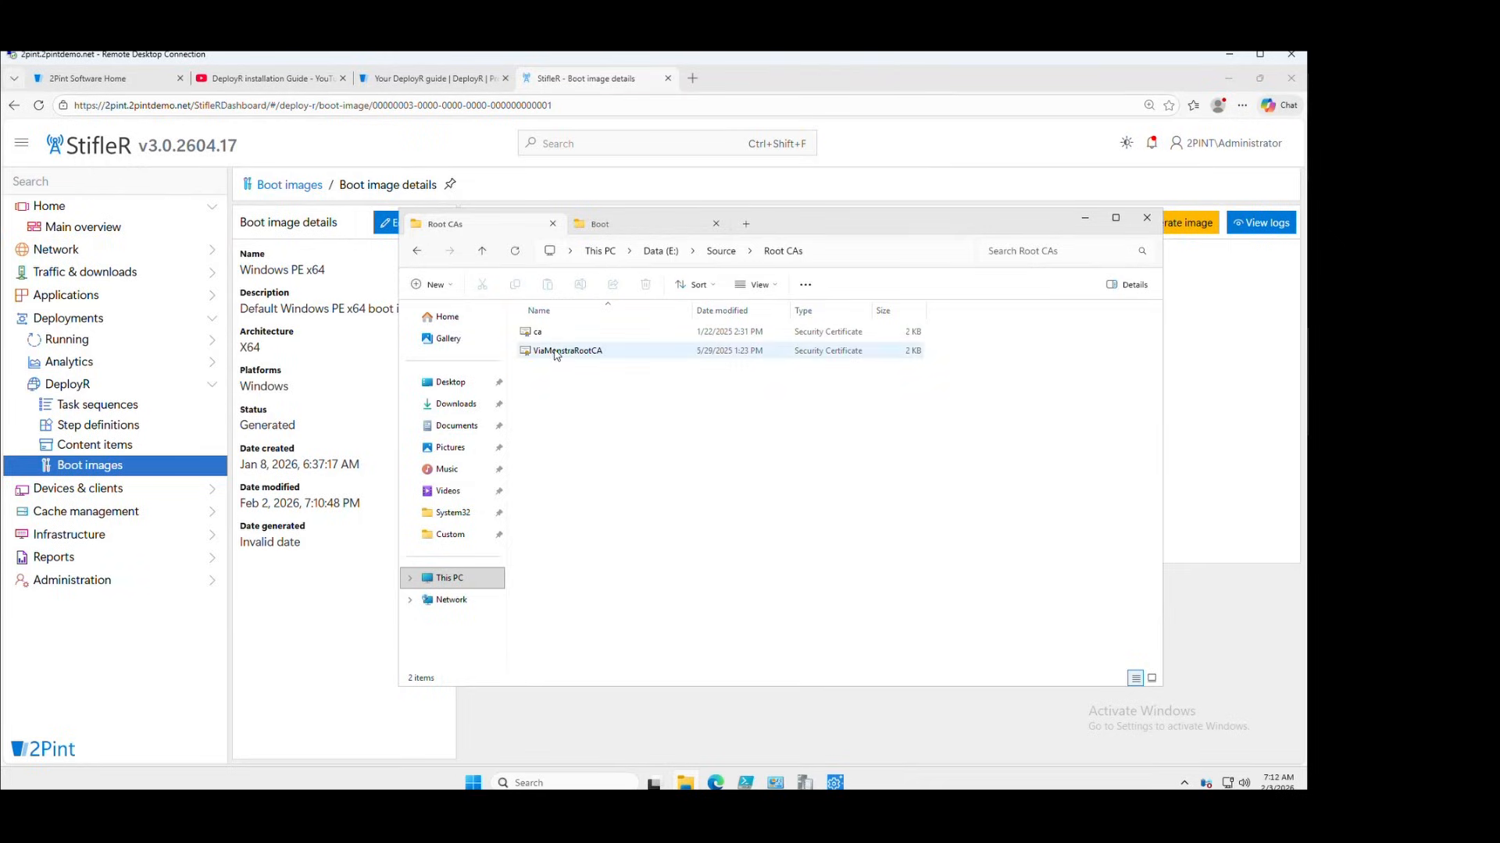
mouse_move(558, 341)
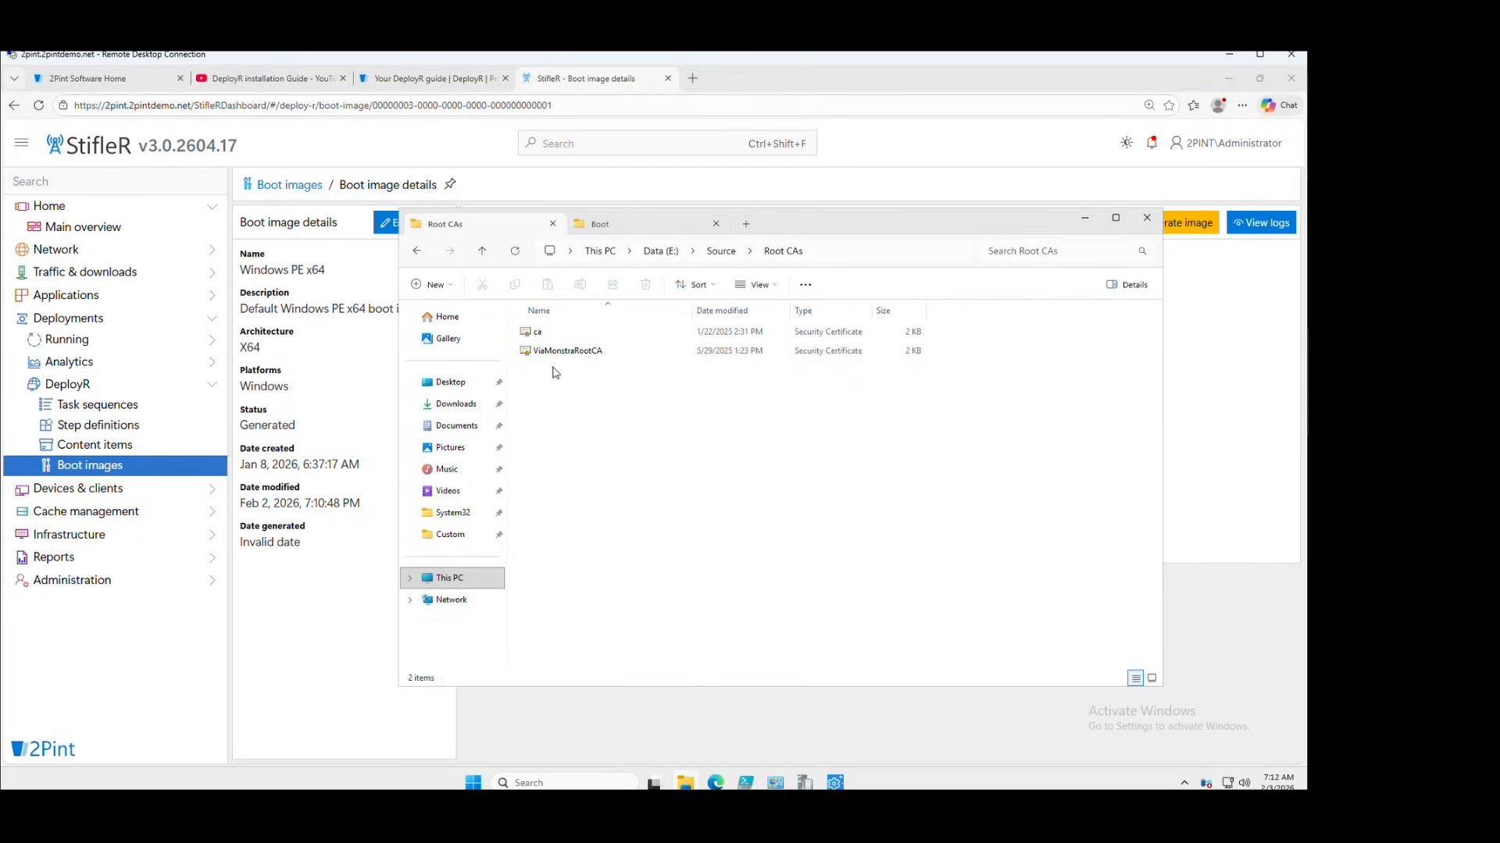
Add content item 'Root Certs' with purpose Other and type Folder, set to open after creation
left_click(140, 451)
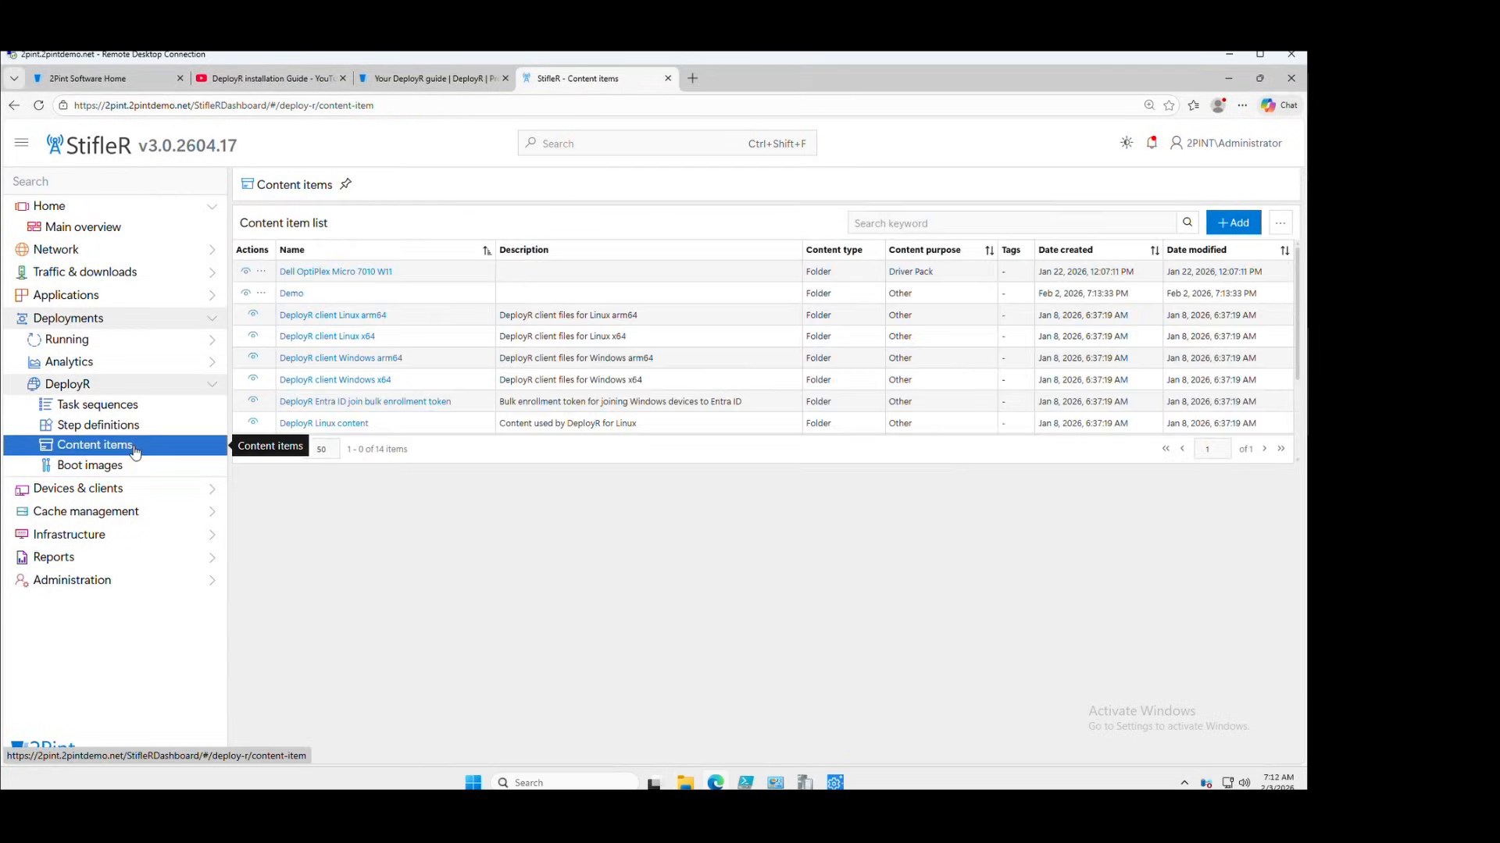
left_click(1235, 226)
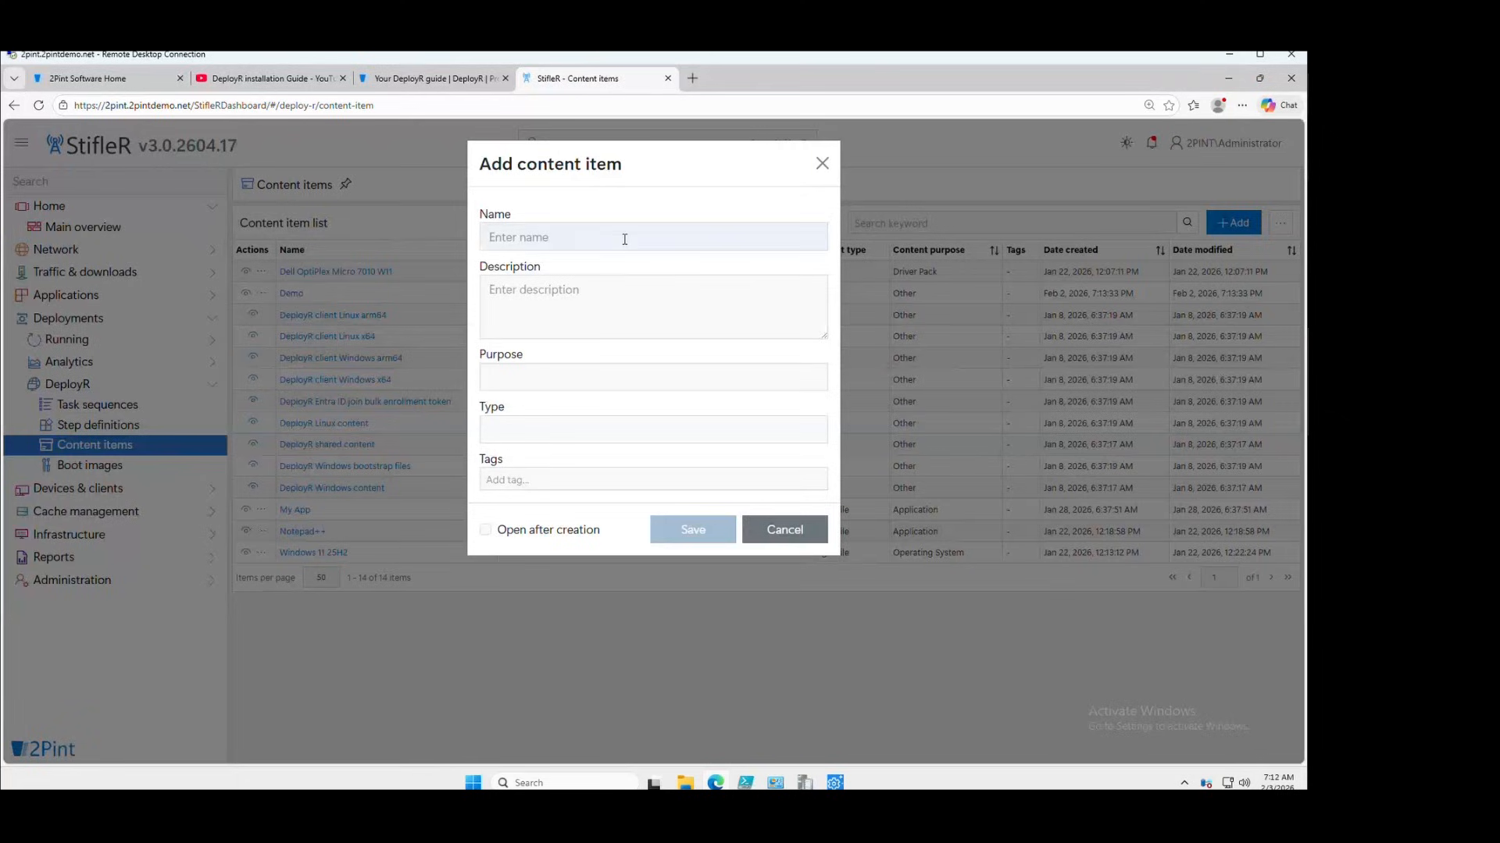
type("Root Certs")
left_click(601, 379)
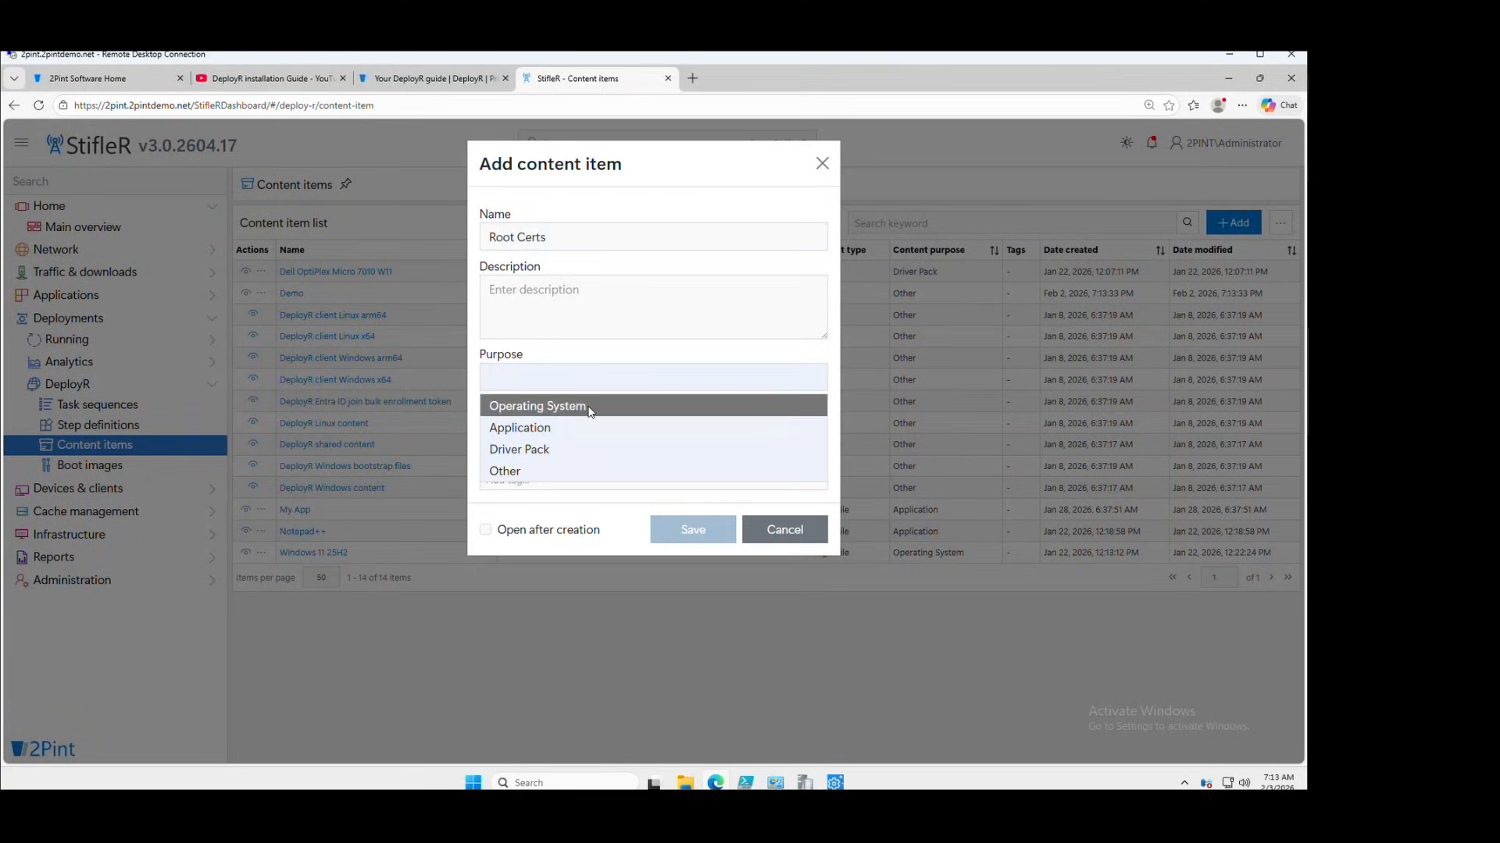
left_click(536, 472)
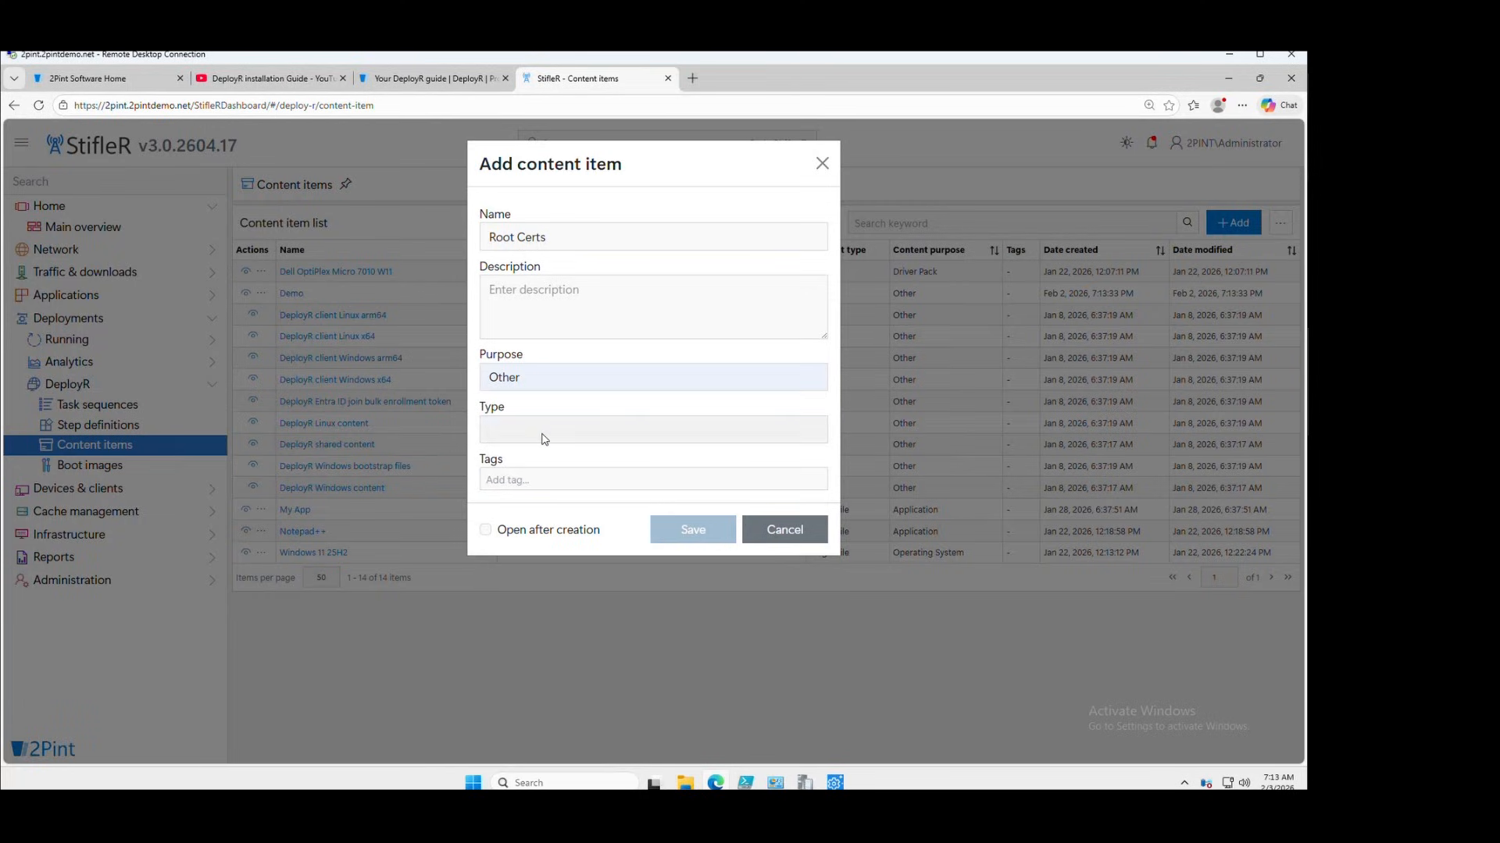
left_click(544, 434)
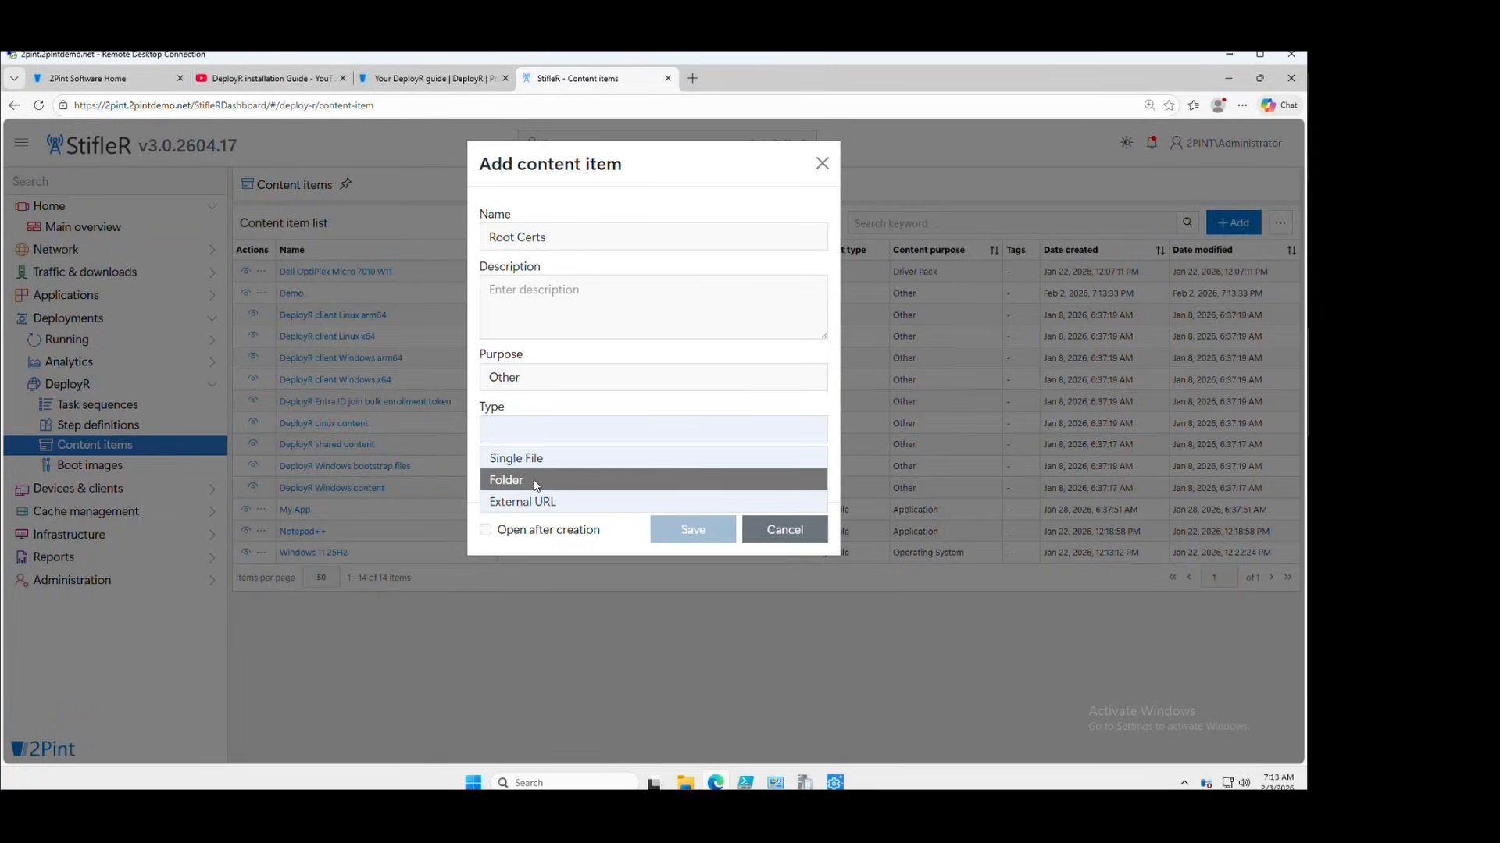
left_click(583, 481)
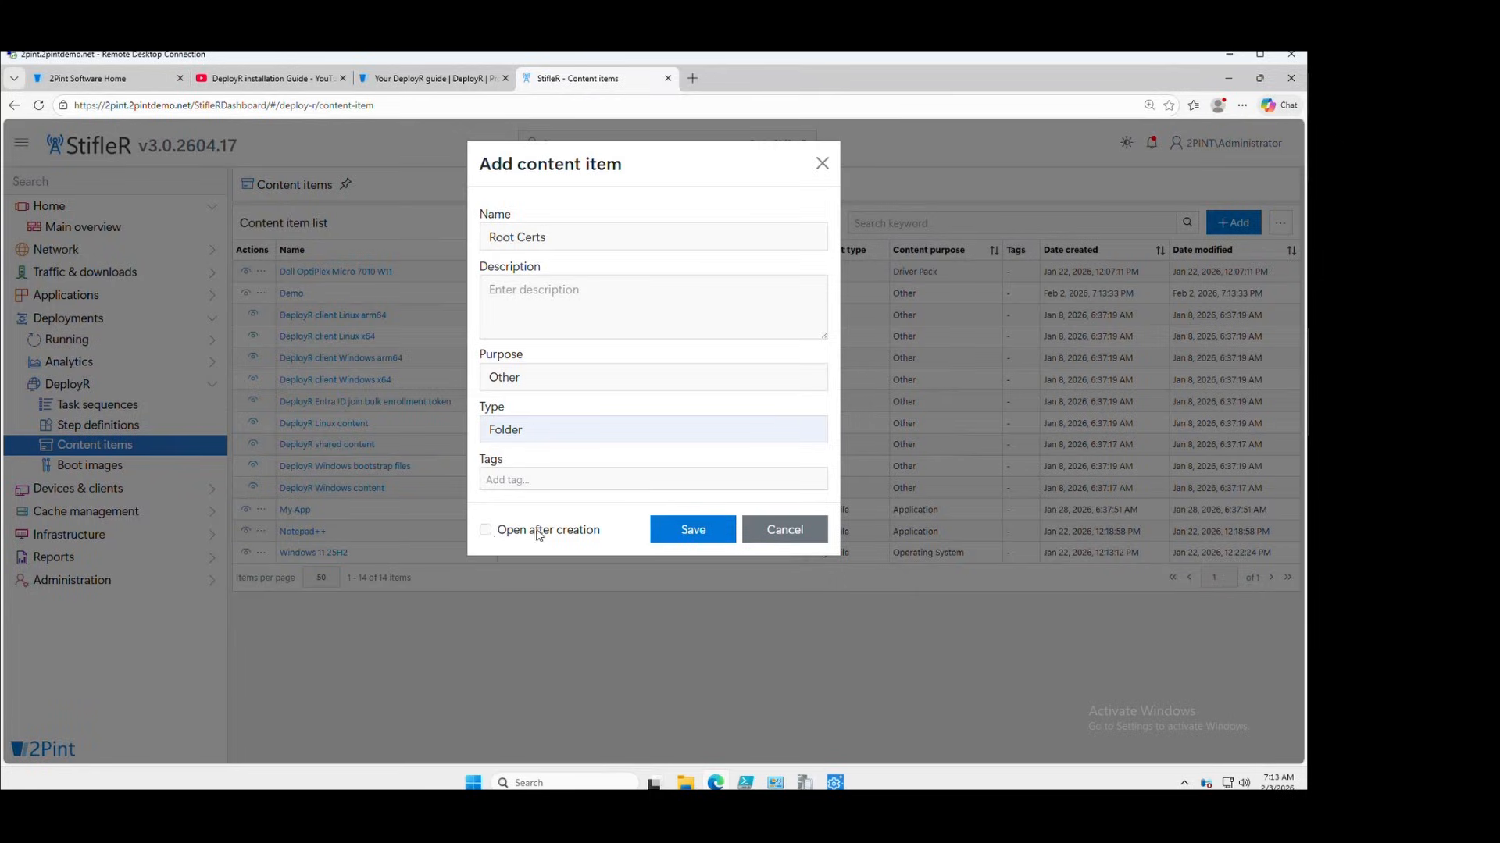
left_click(486, 531)
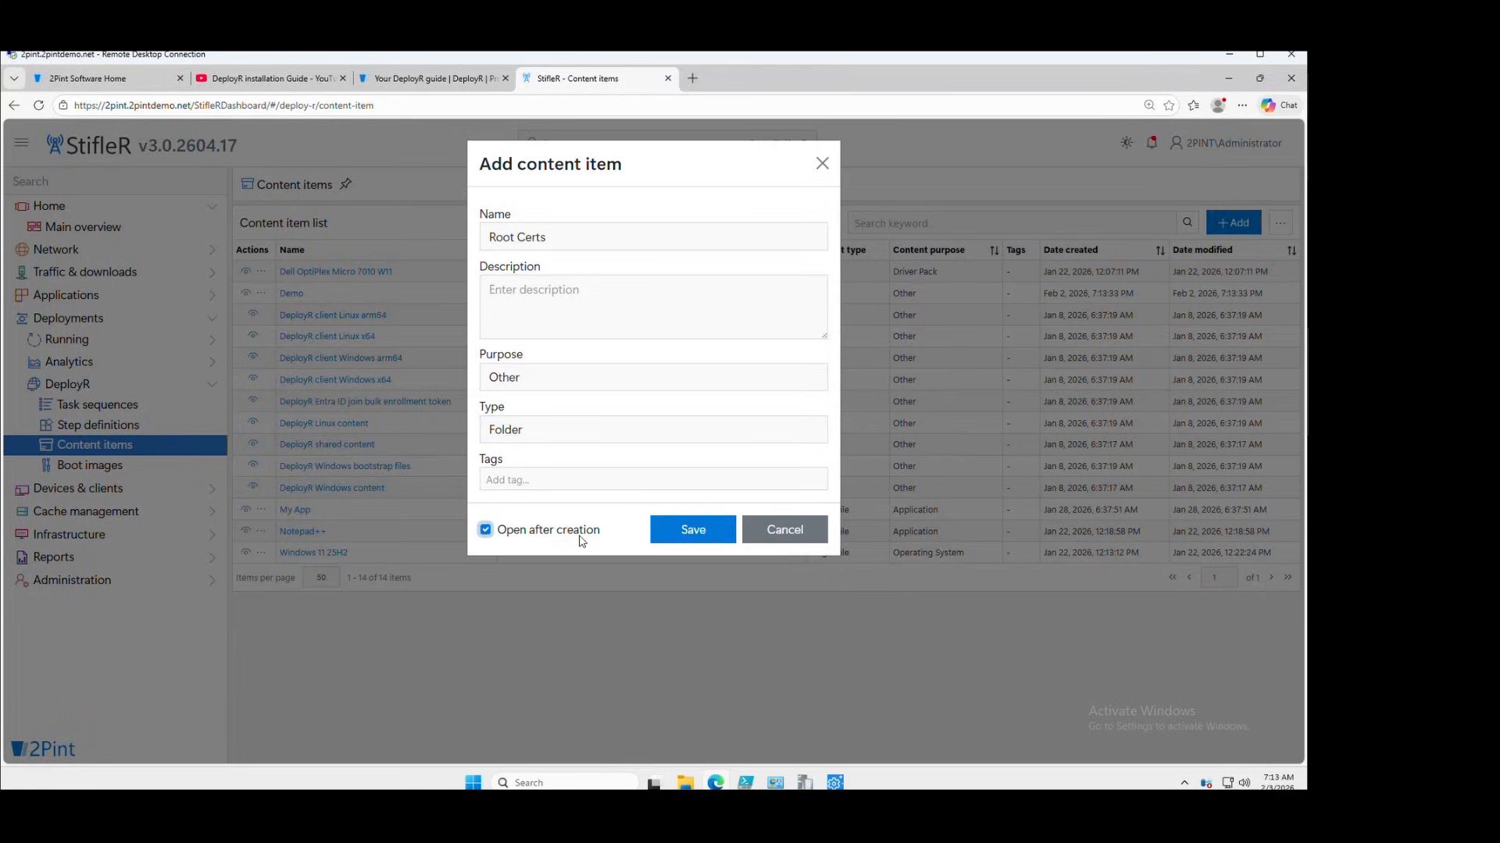
left_click(696, 530)
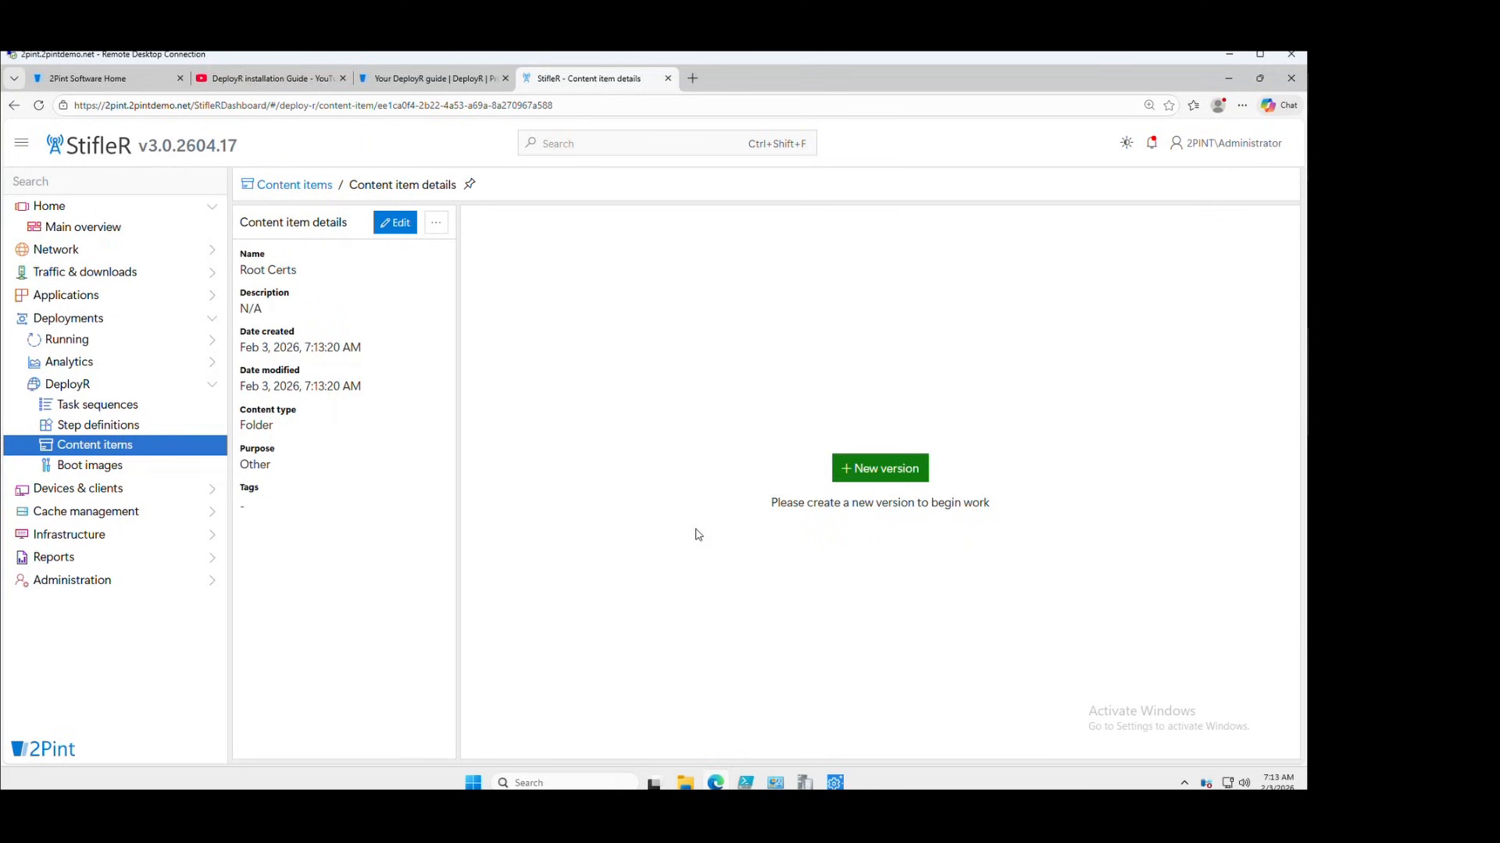
Create version 1 of Root Certs and upload the two certificates from the Root CAs folder
left_click(875, 475)
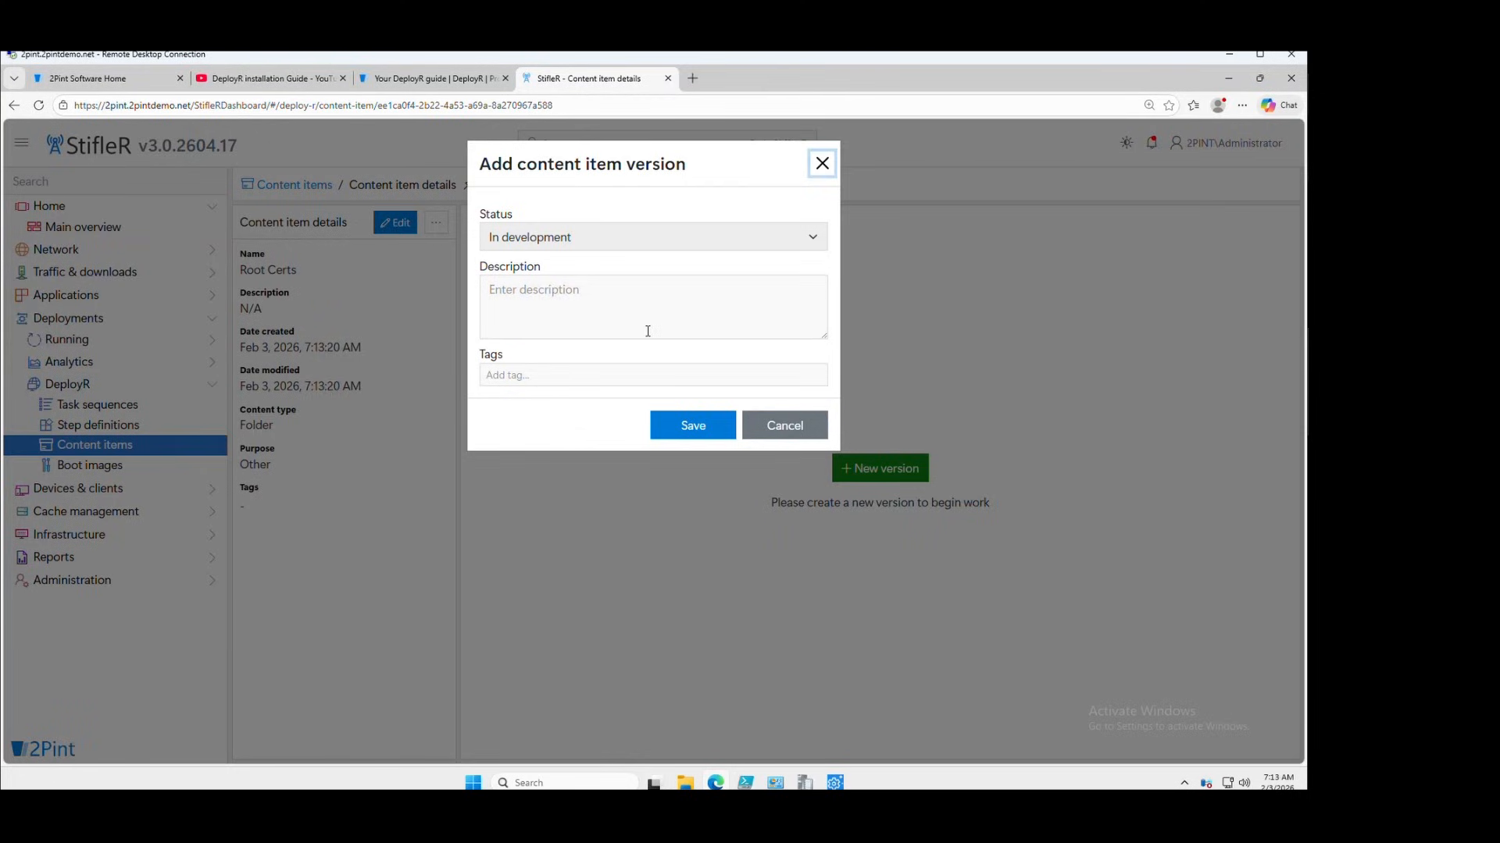
left_click(687, 431)
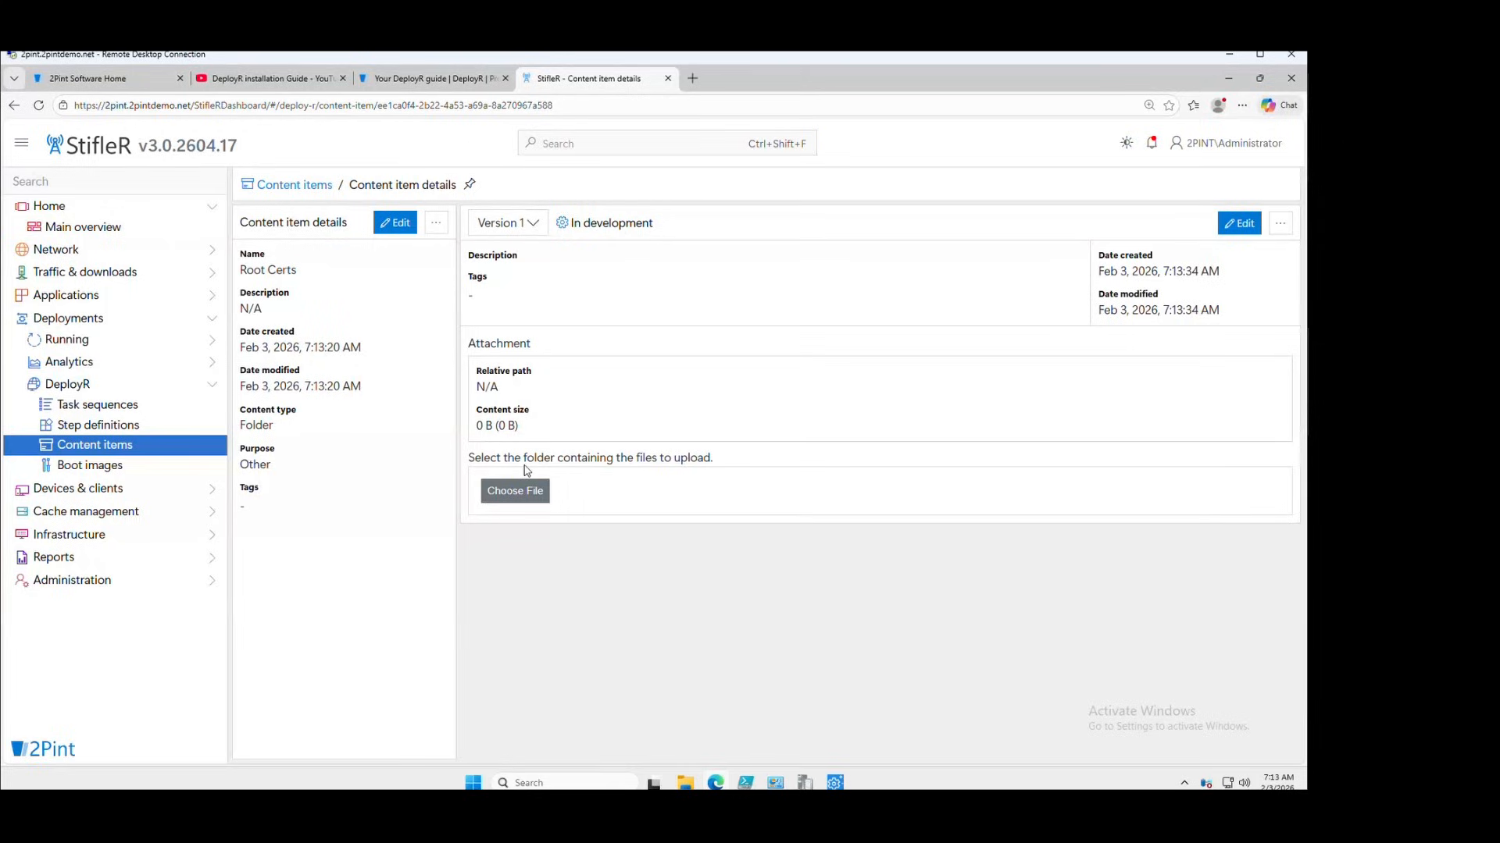
left_click(527, 494)
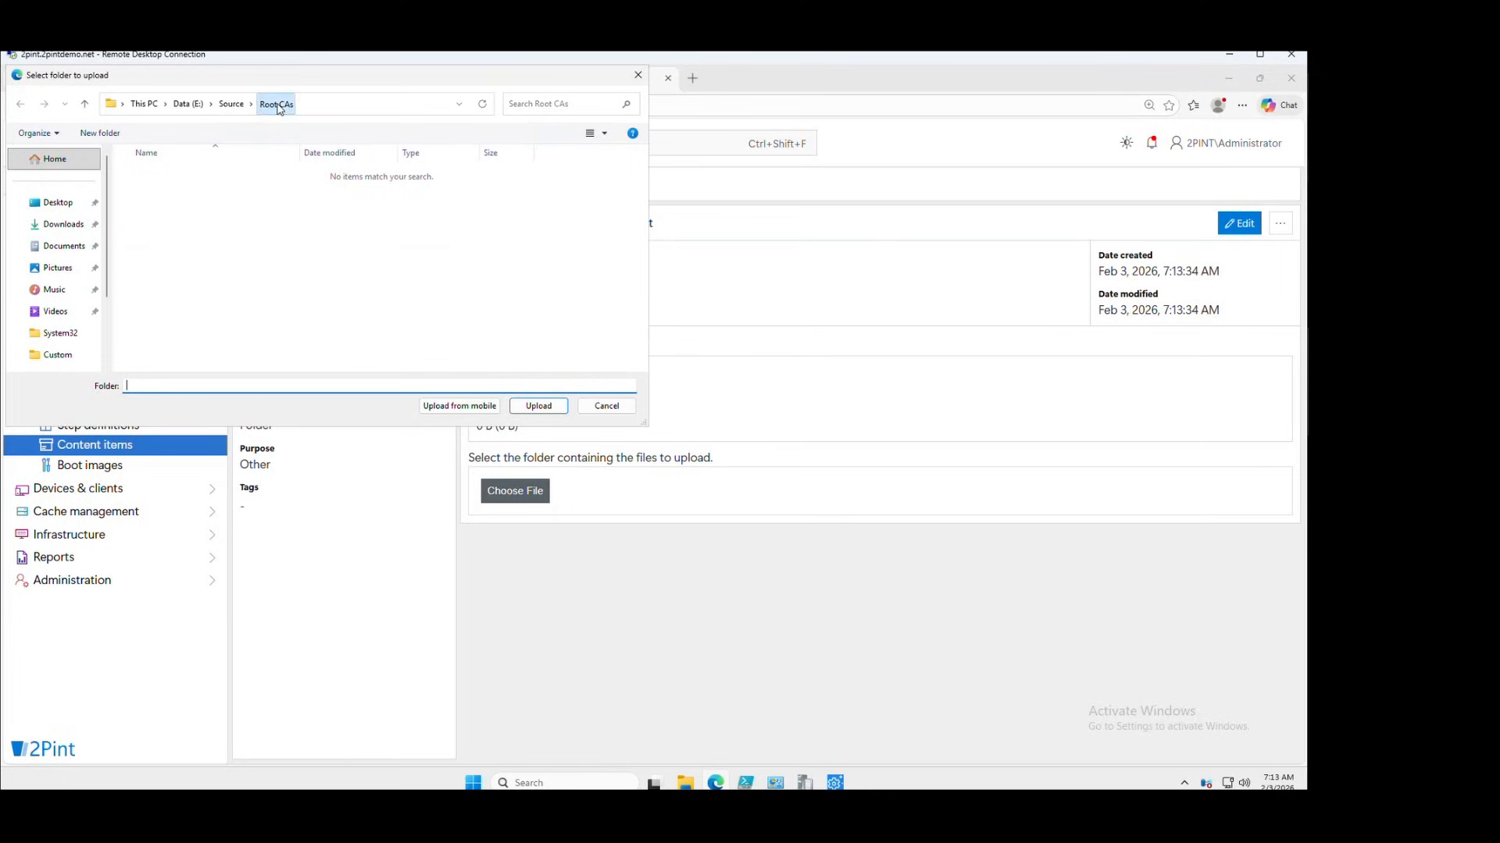
left_click(277, 105)
left_click(538, 406)
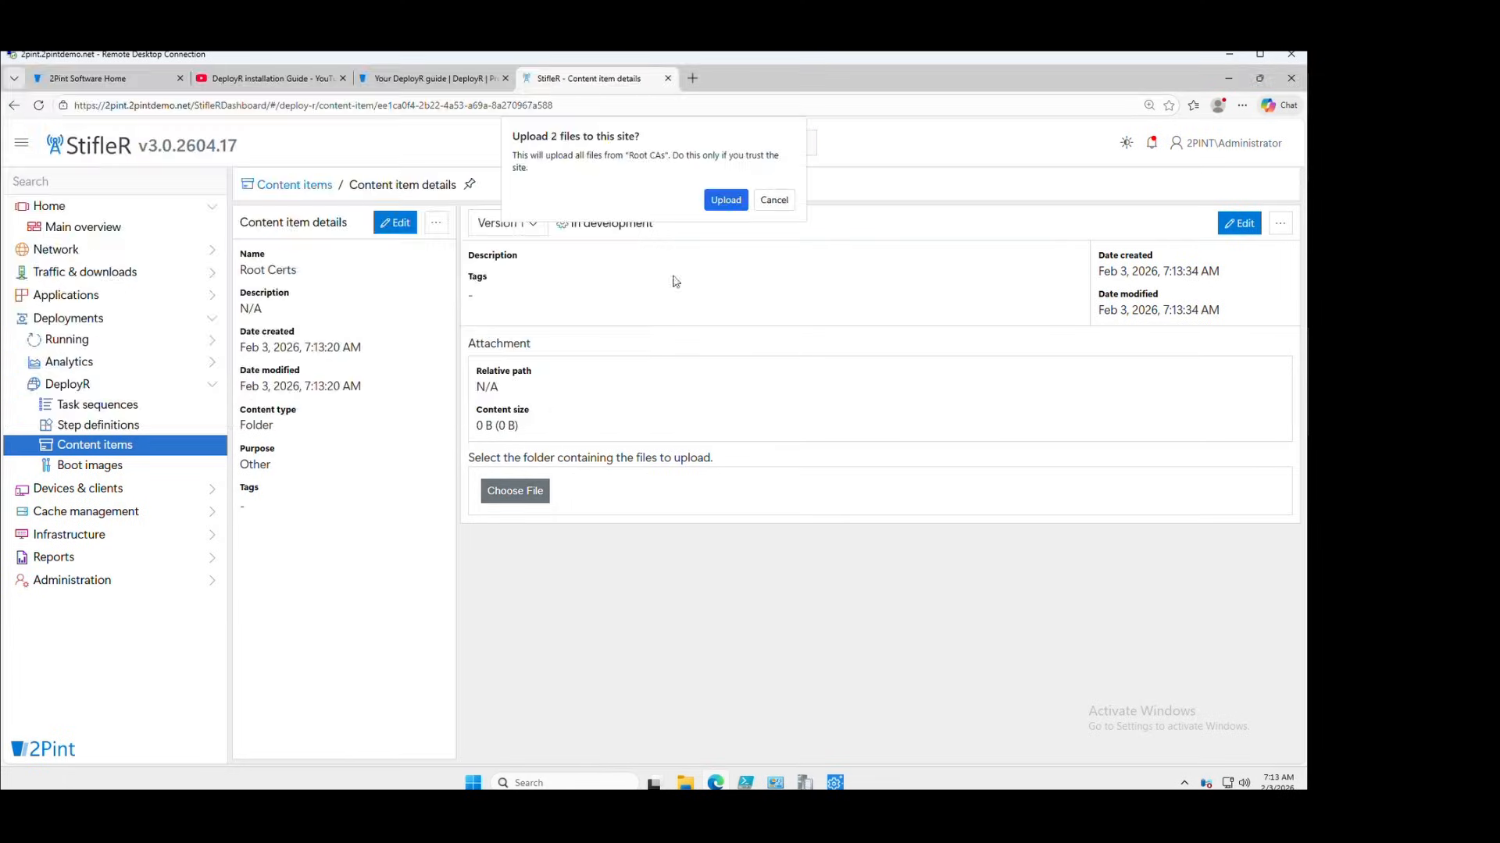
left_click(726, 202)
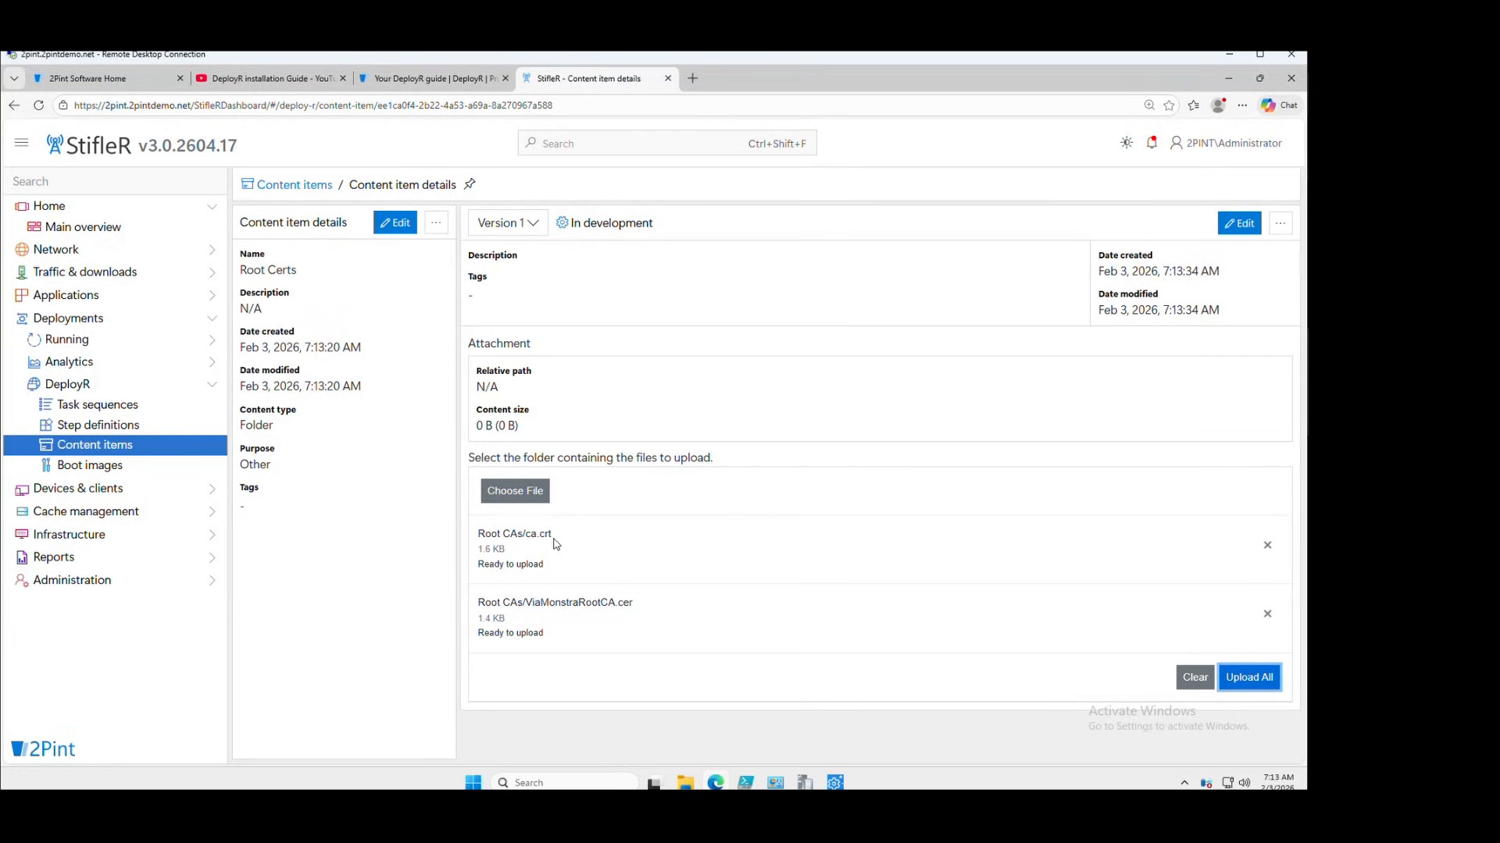
left_click(1249, 678)
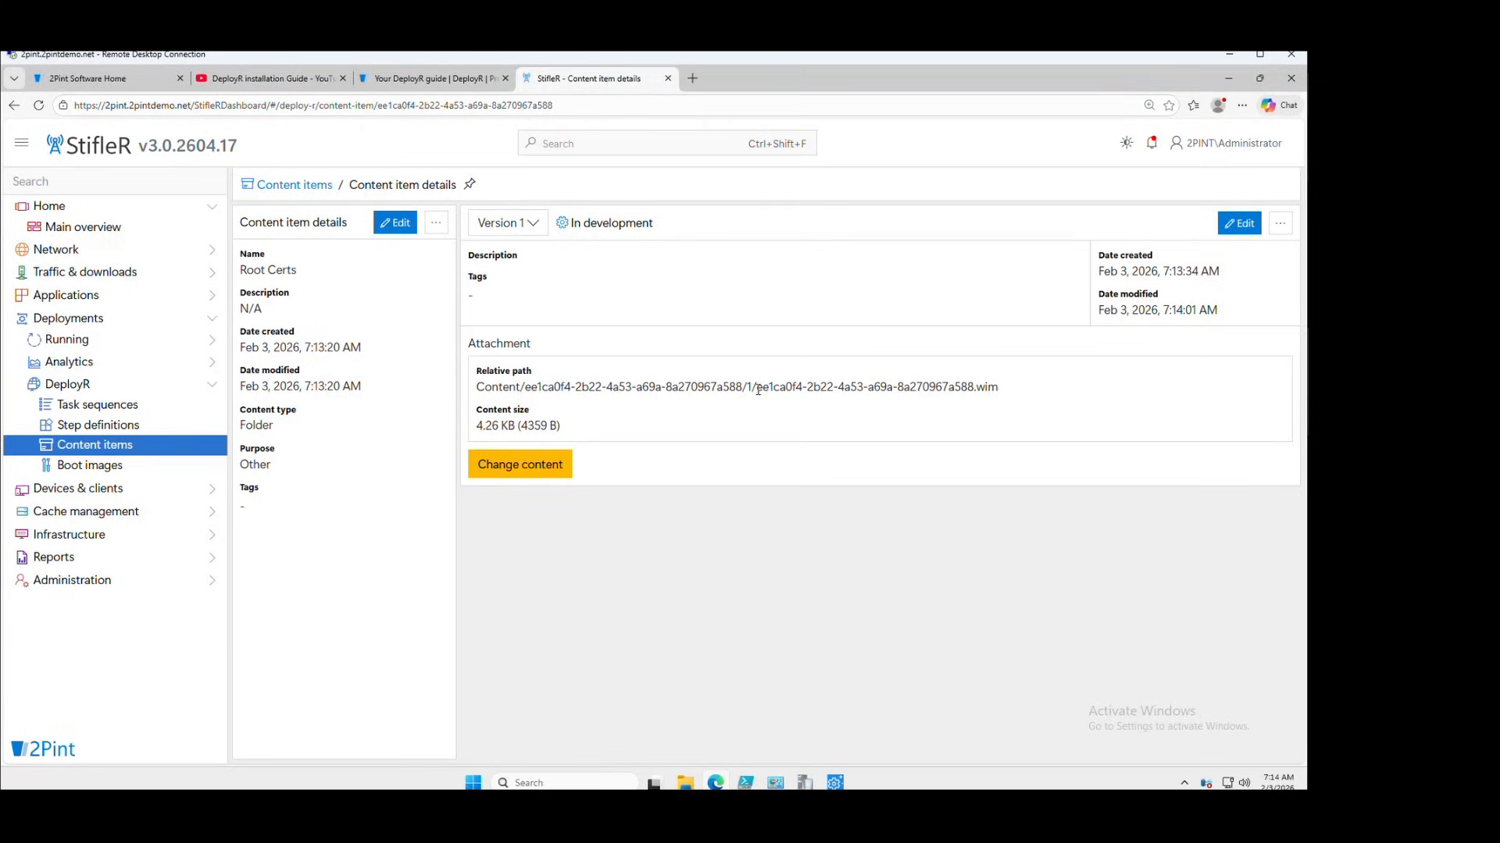
Set Root Certs version 1 status to Active and return to the Content items list
left_click_drag(758, 388, 1002, 389)
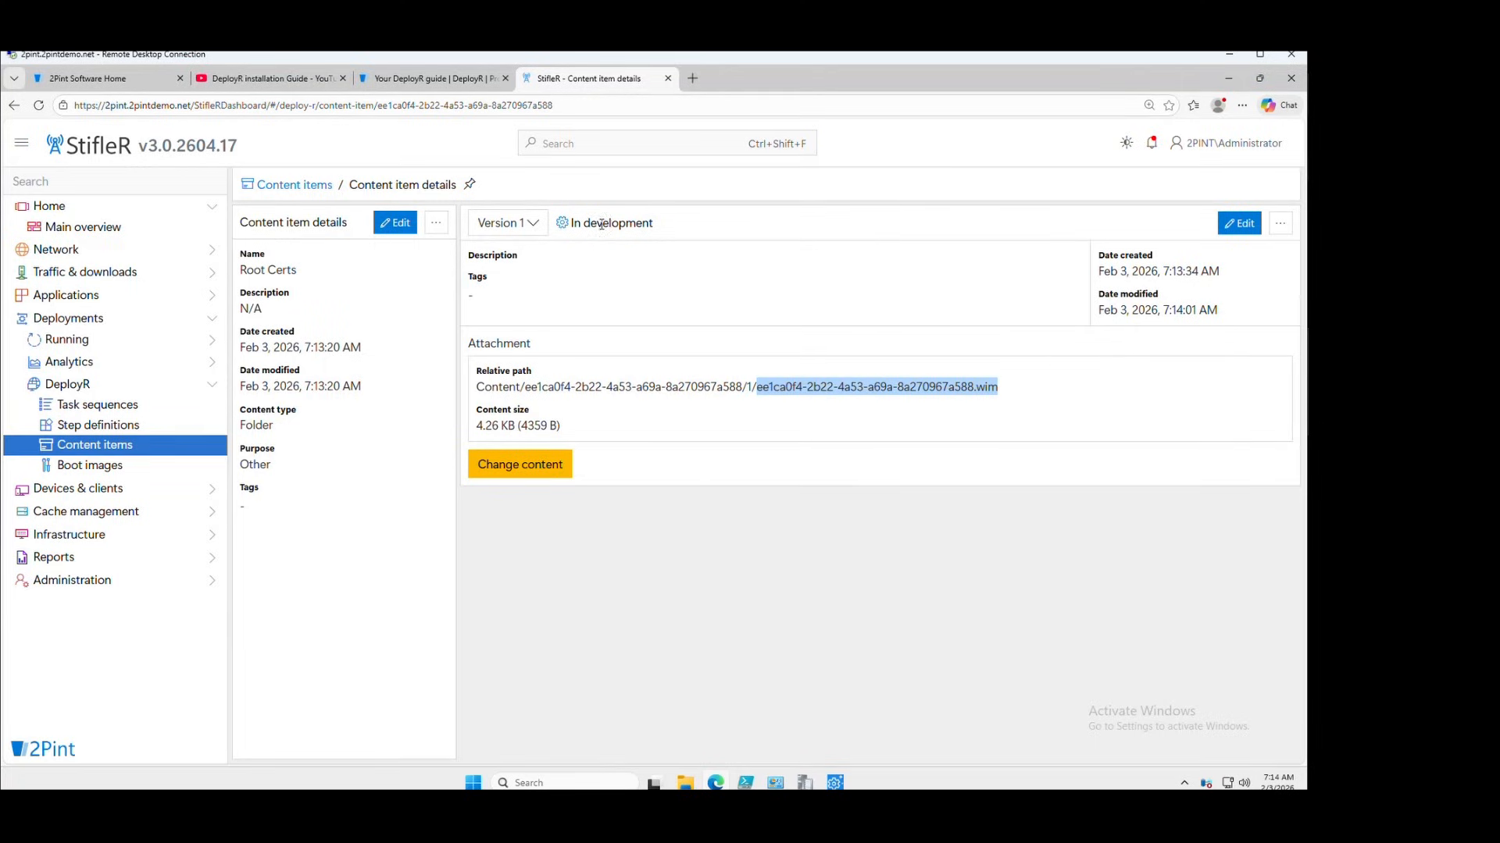
left_click(1241, 226)
left_click(811, 237)
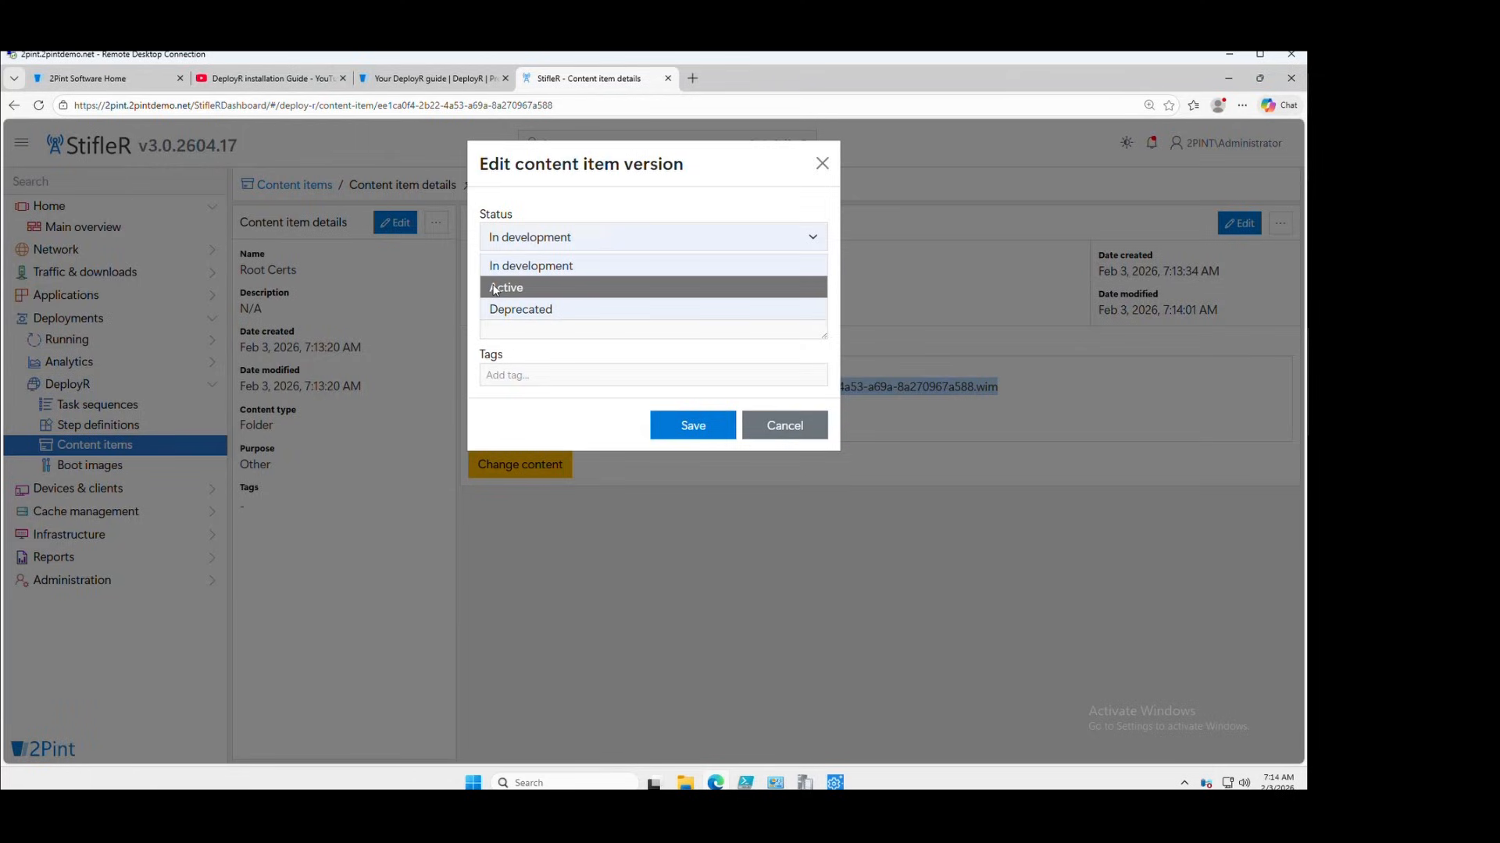
left_click(567, 288)
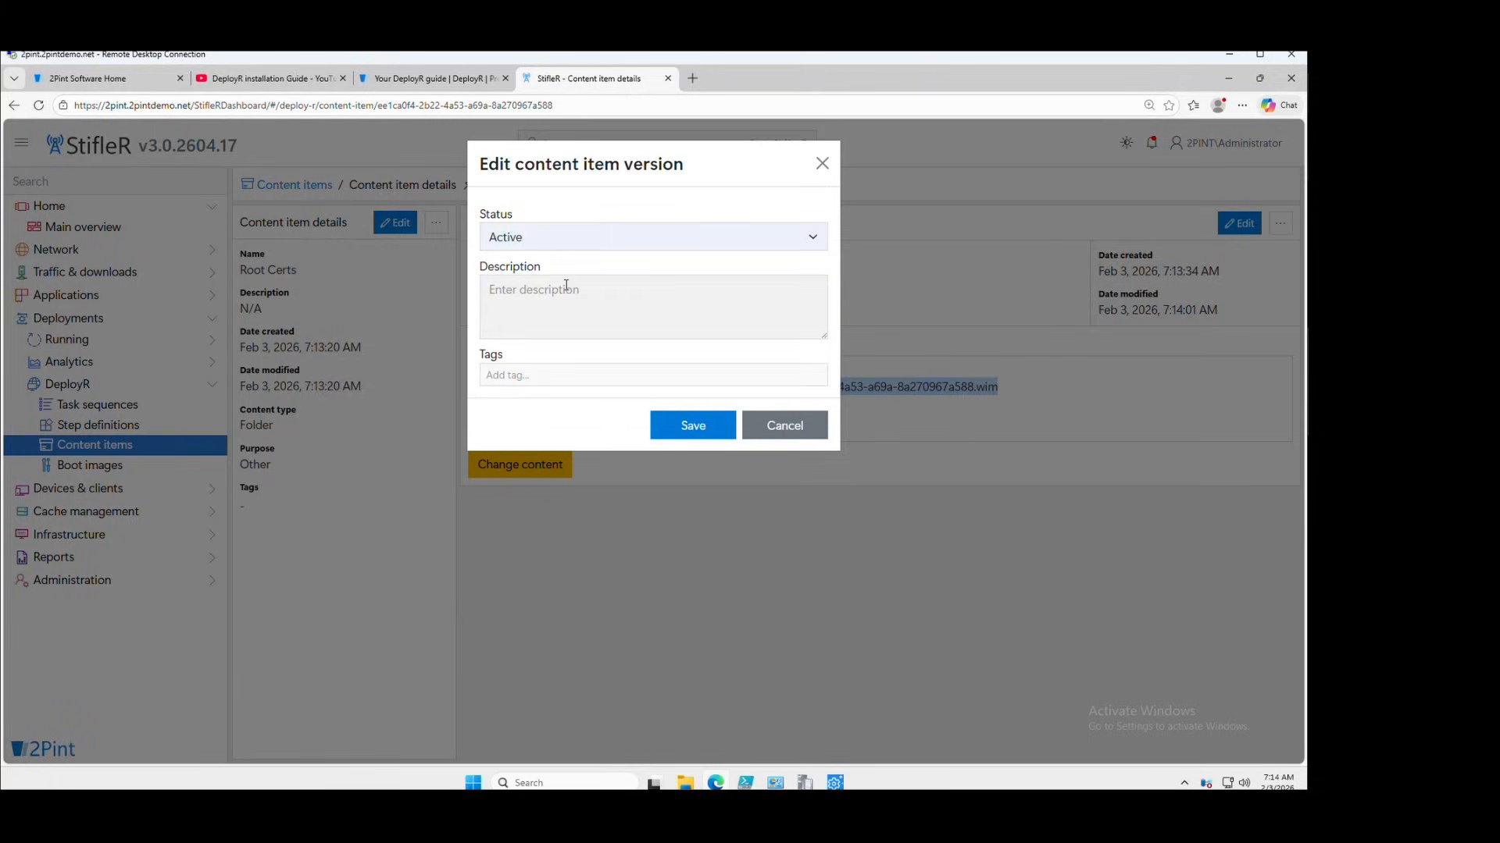
left_click(687, 426)
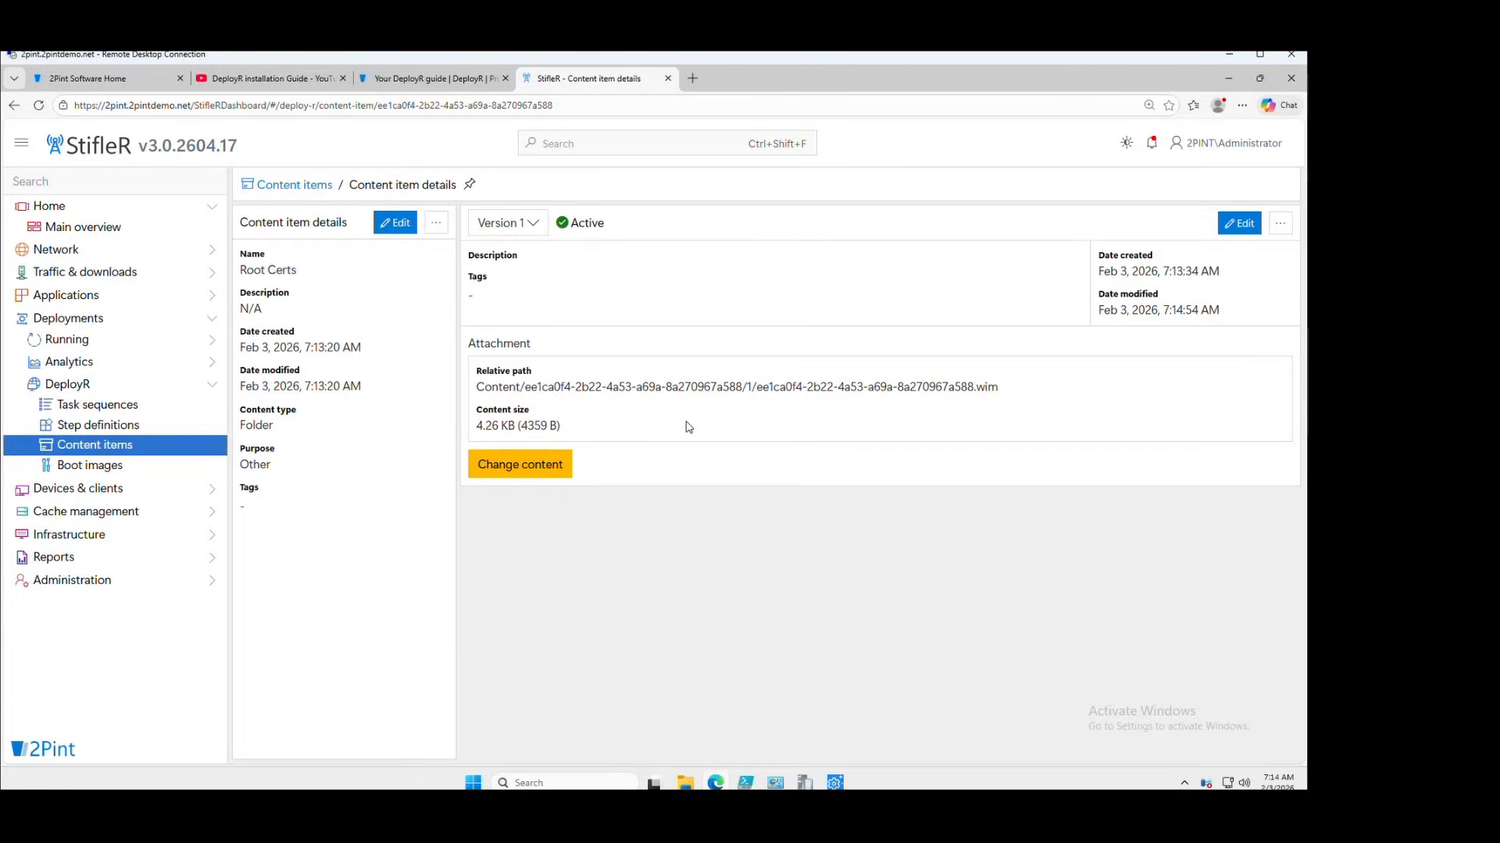
left_click(314, 186)
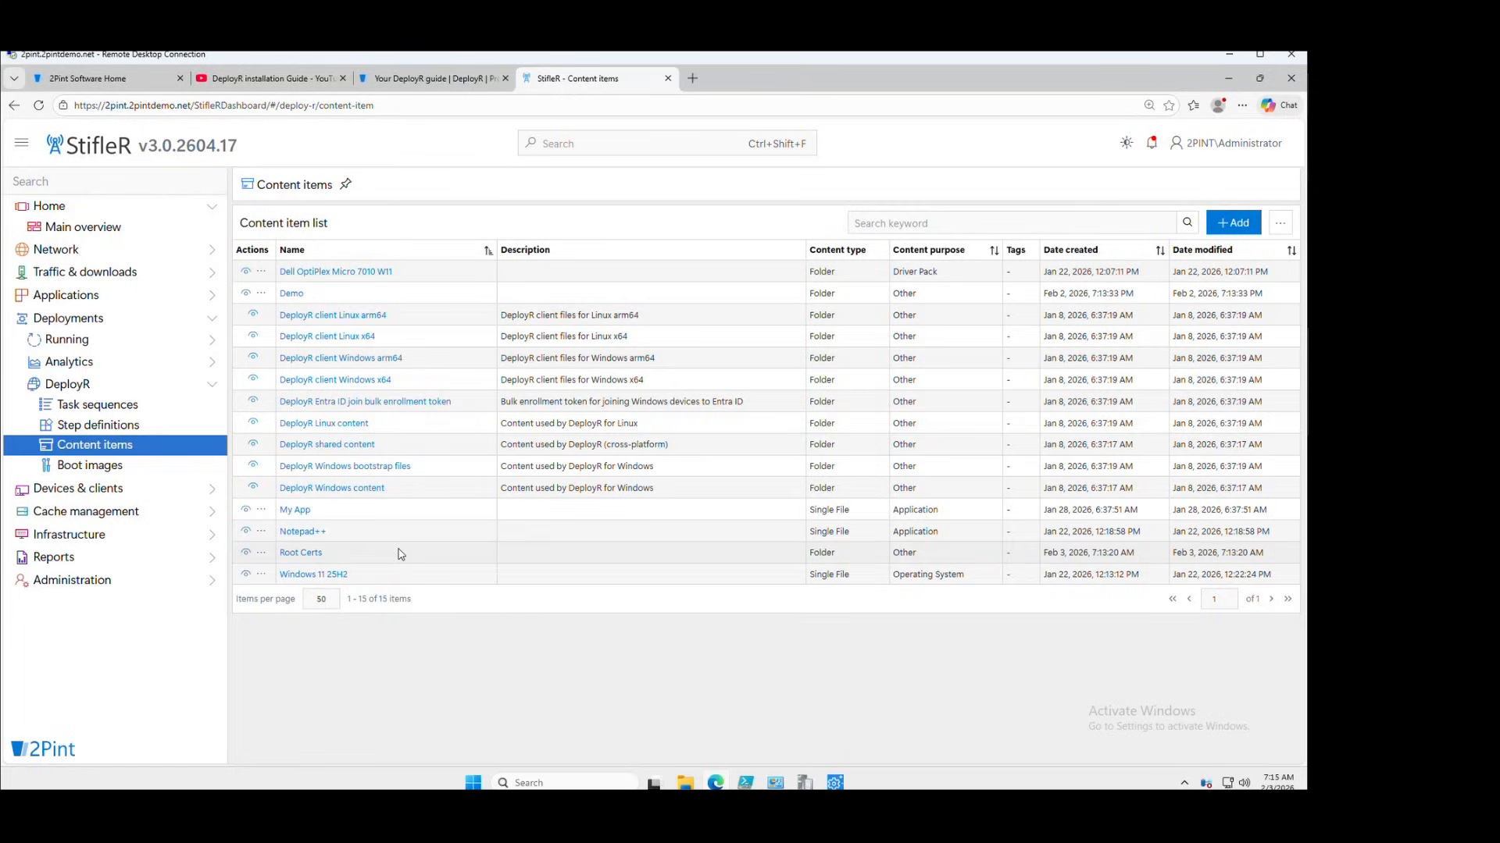
Add content item 'WinPE x64 Driver Pack' with purpose Driver Pack and type Folder, opening it after creation
left_click(1242, 225)
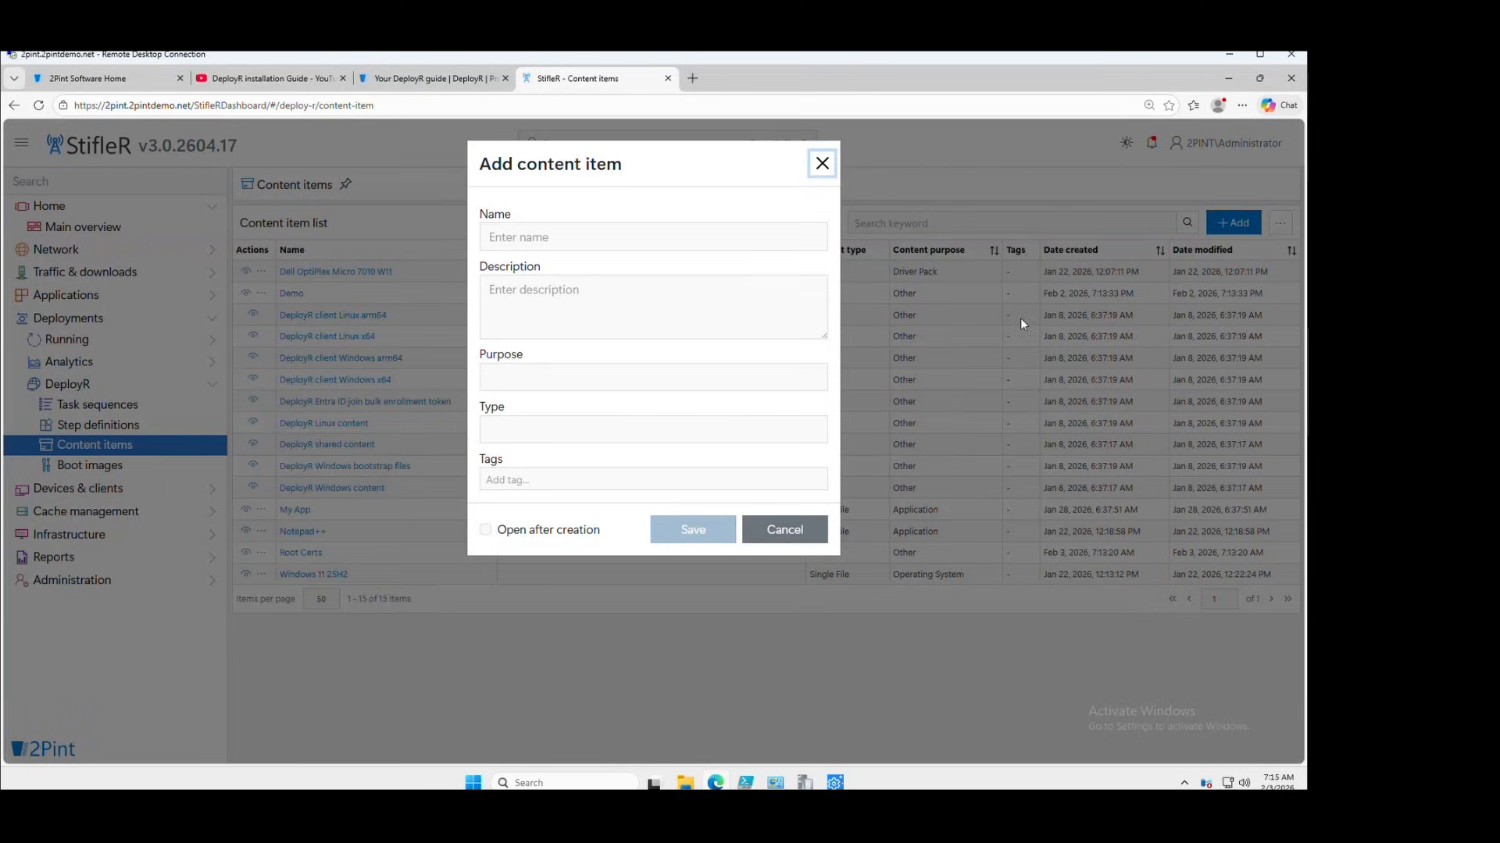
left_click(601, 238)
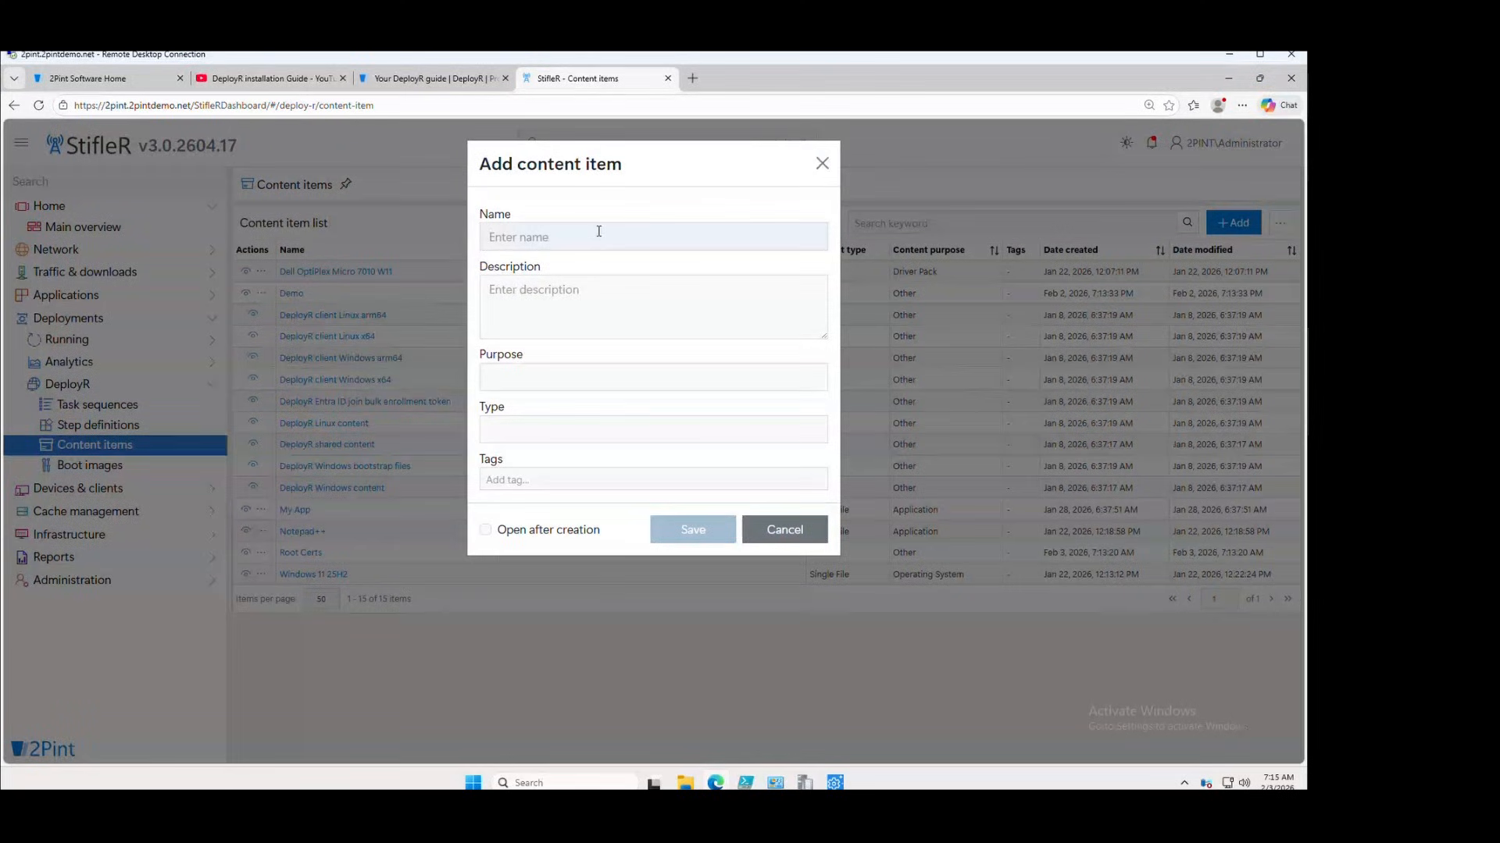
type("WinPE x64 Driver Pack")
left_click(566, 379)
left_click(552, 448)
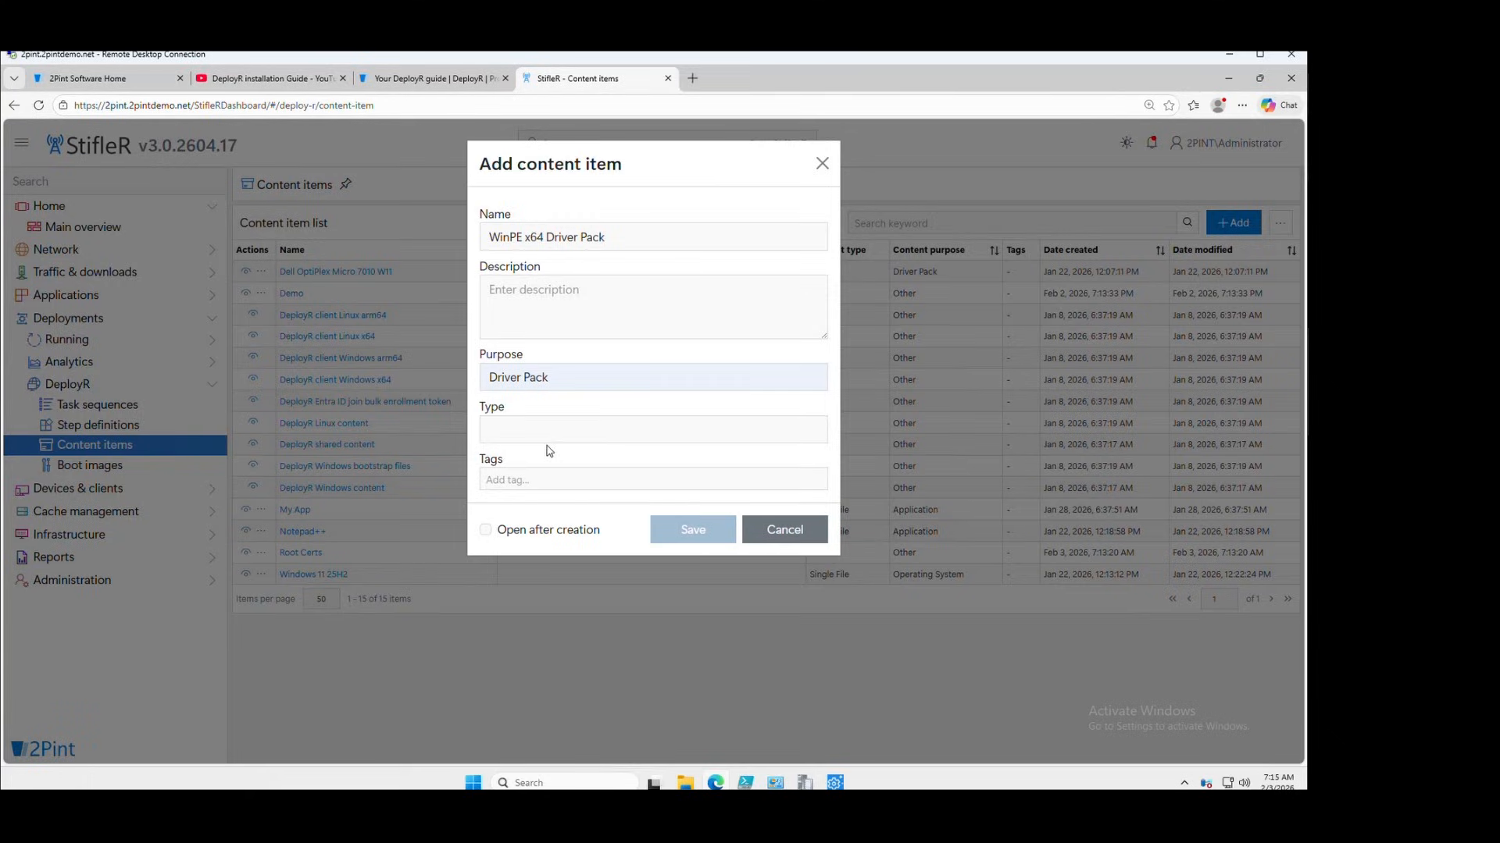
left_click(560, 427)
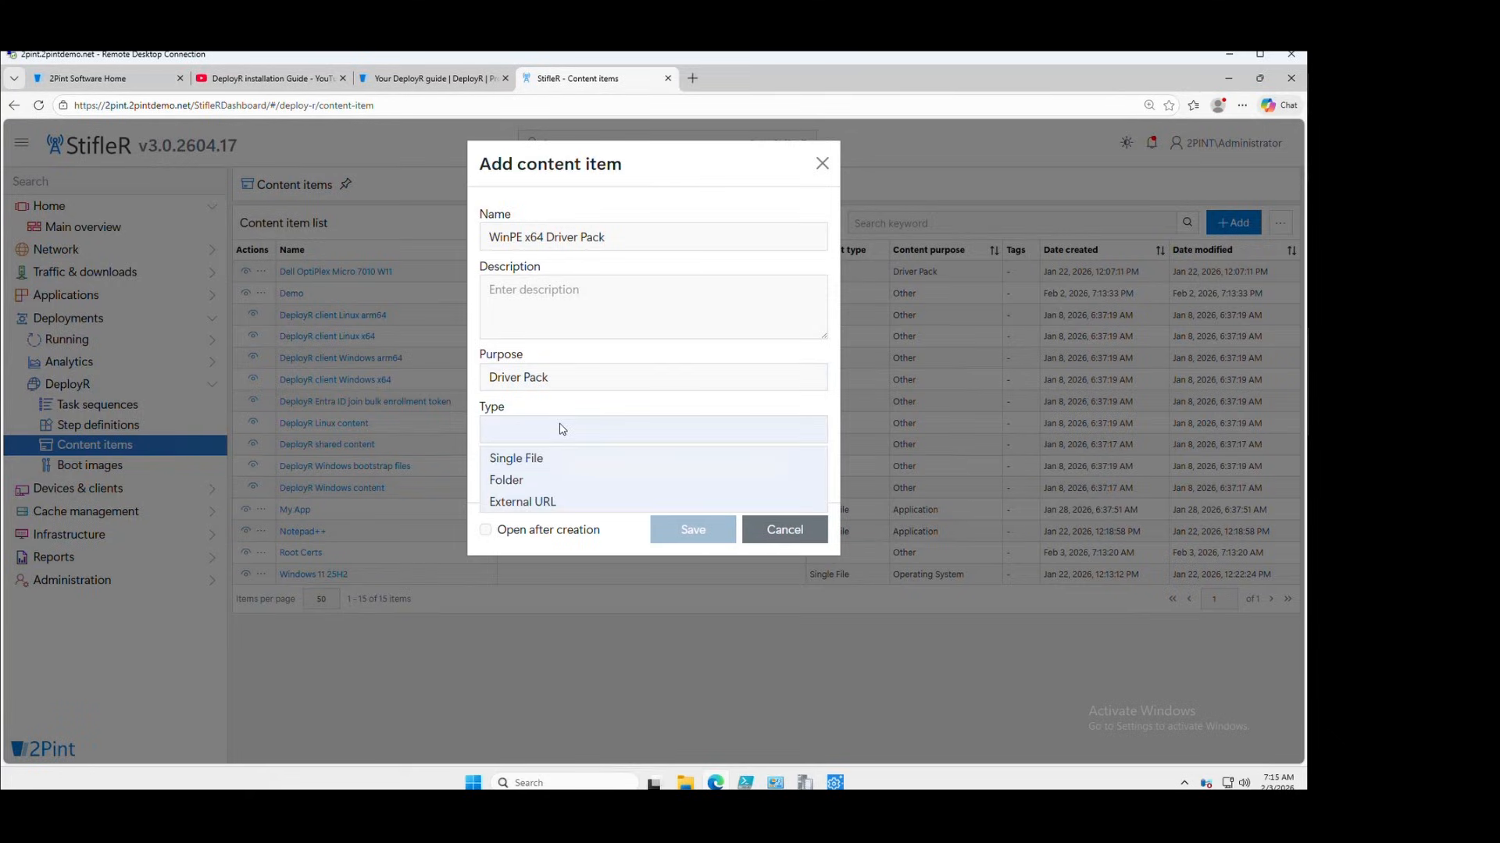
left_click(535, 479)
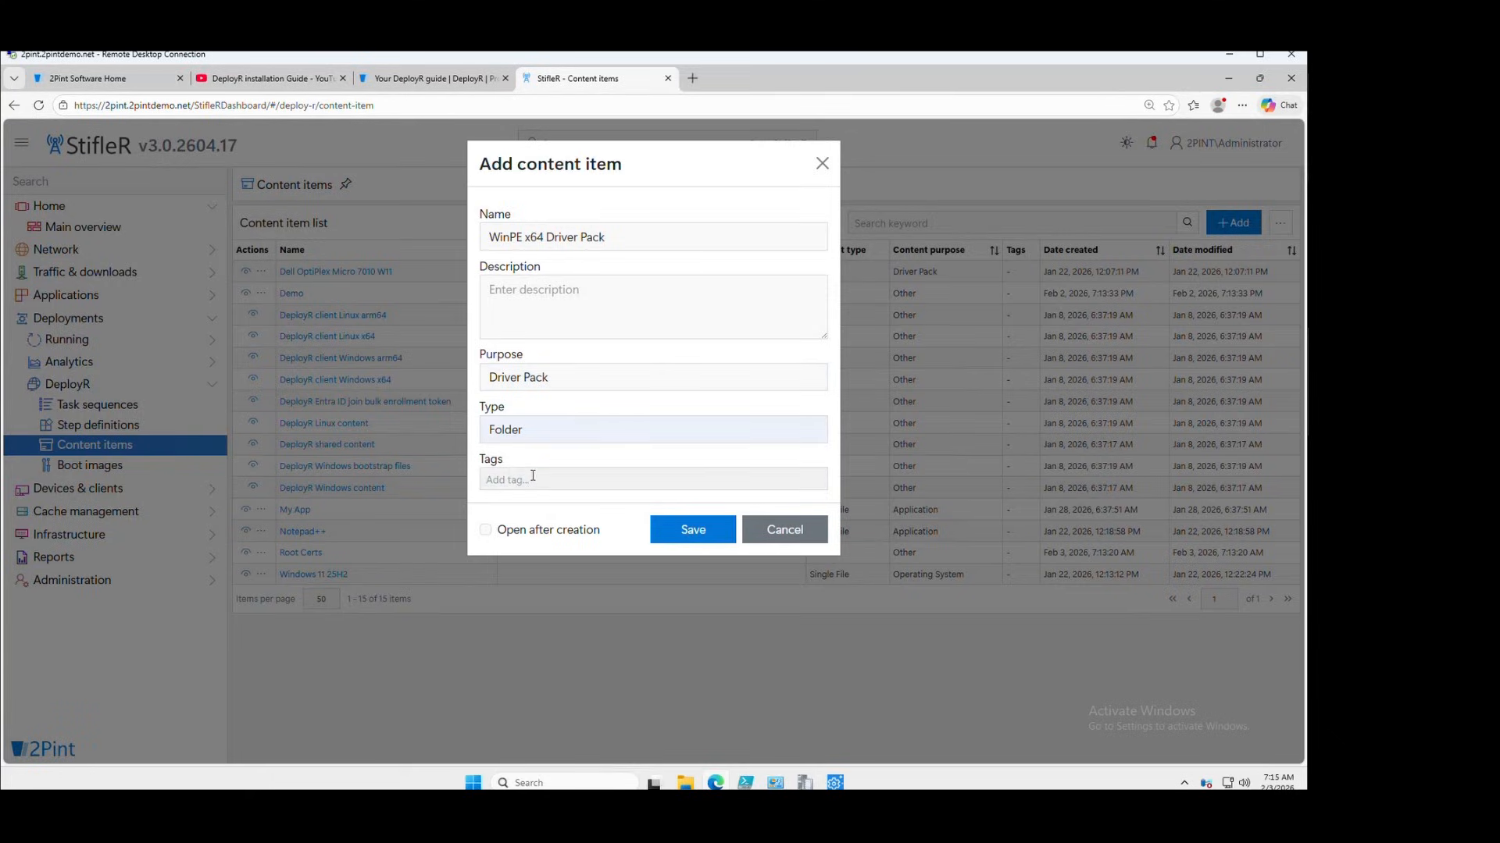
left_click(551, 534)
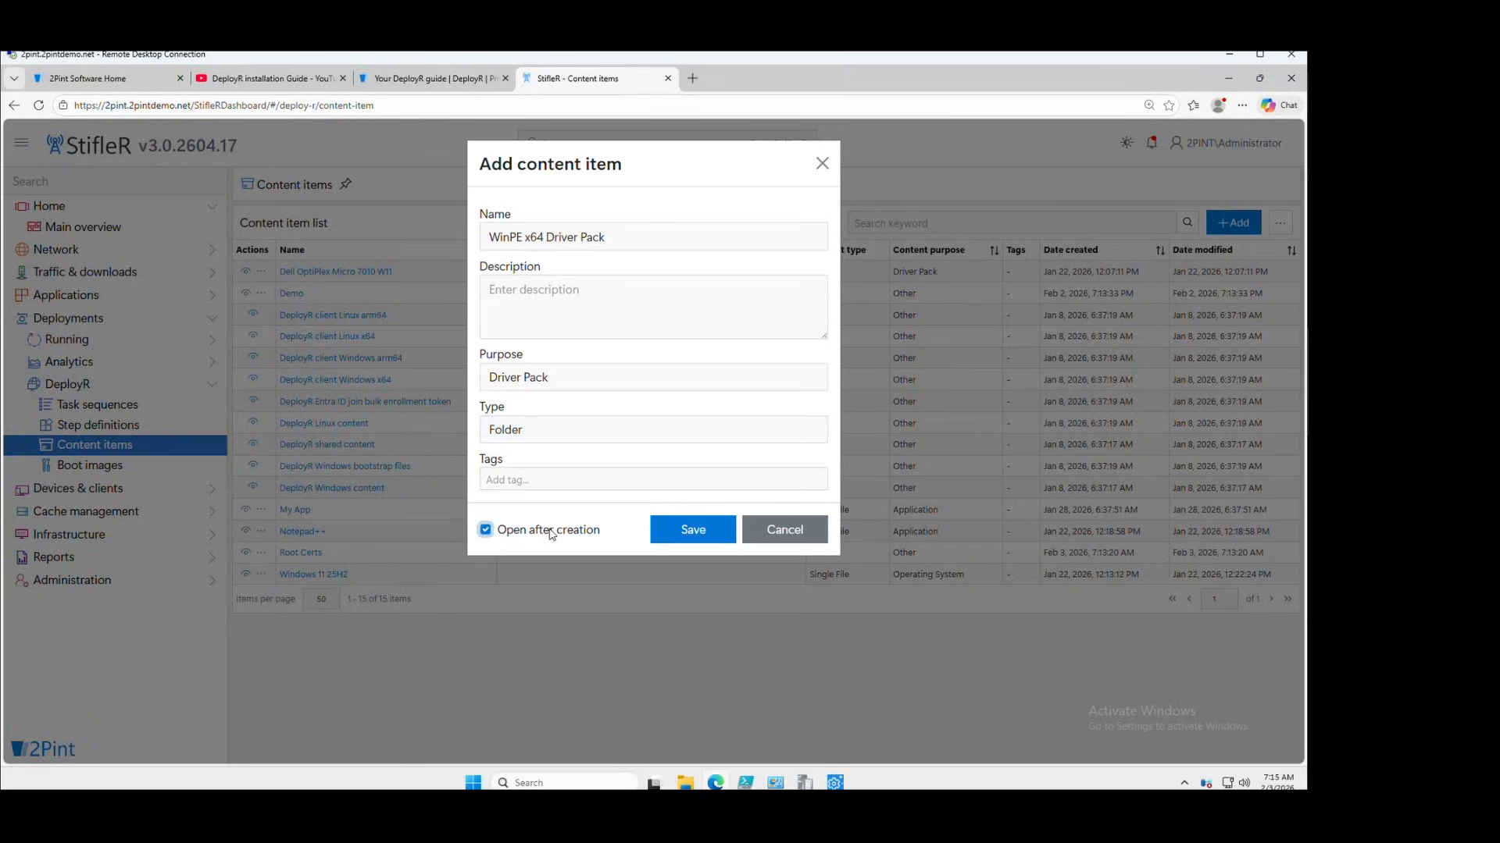
left_click(694, 531)
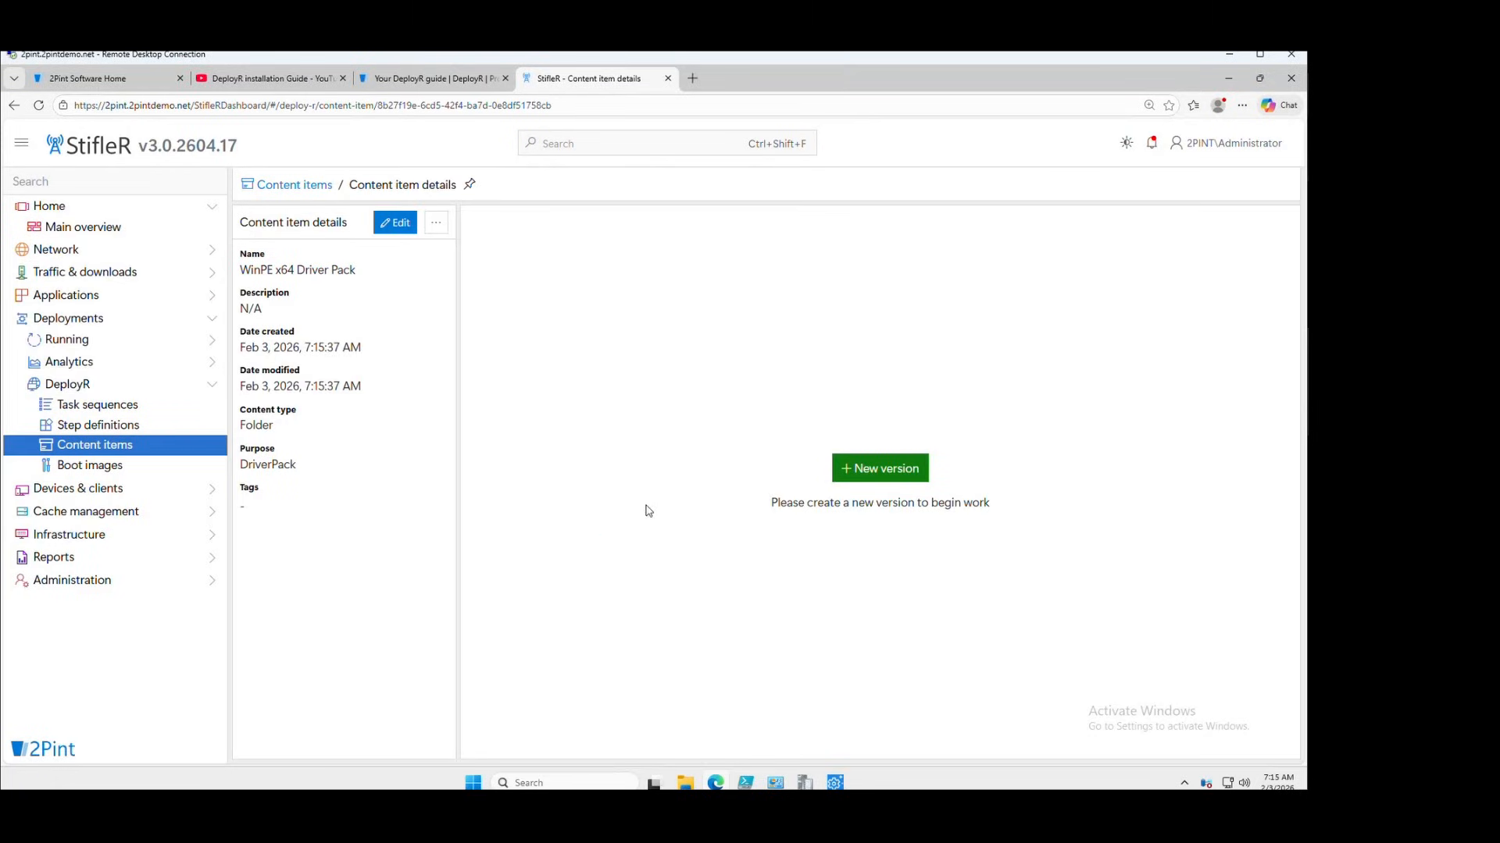
Create driver pack version 1 and pick Source\Drivers\X64\WinPE as the upload folder
left_click(886, 472)
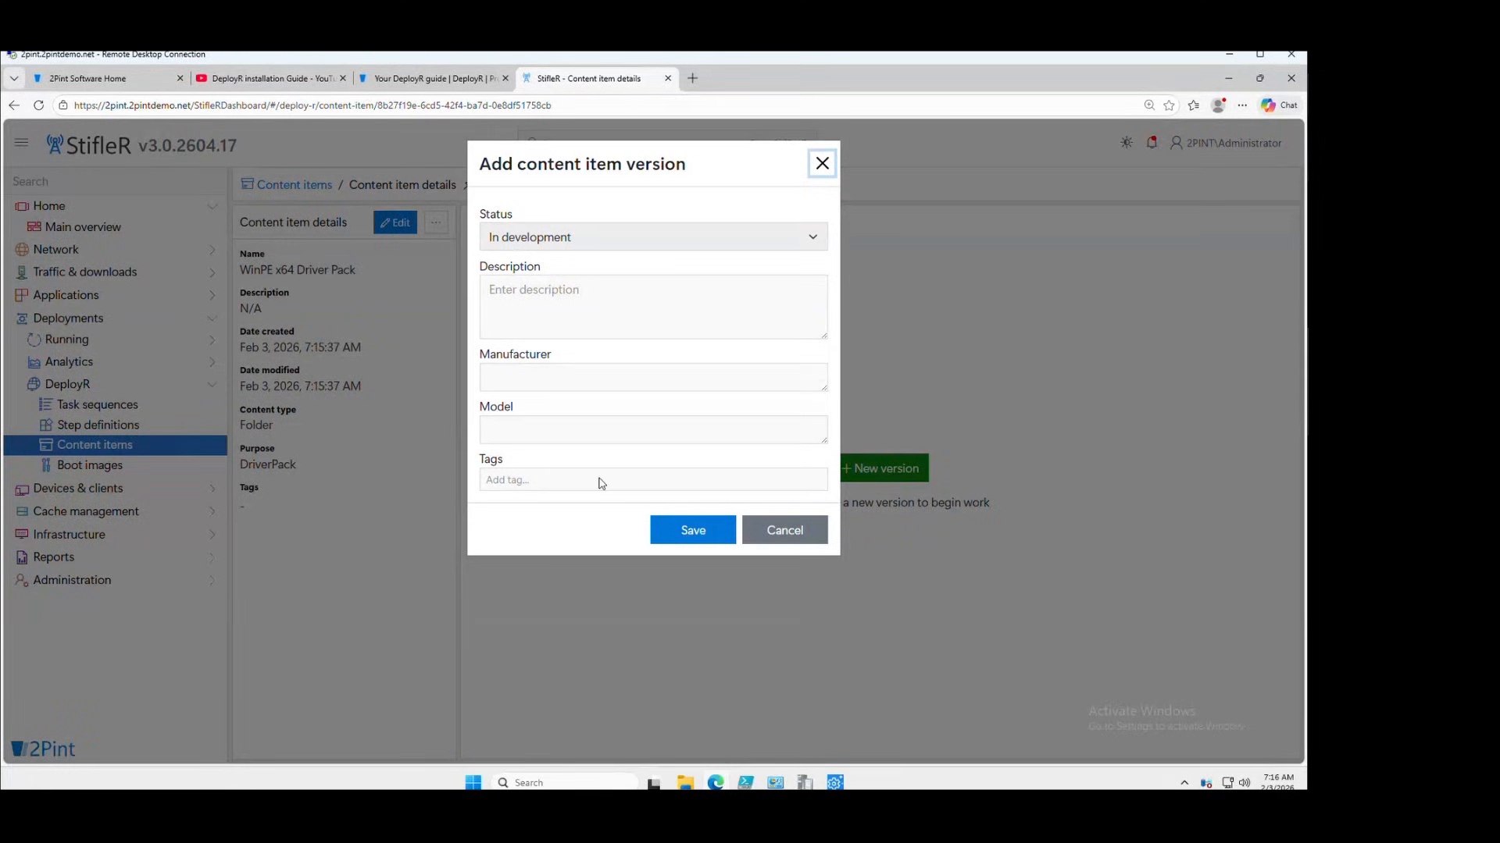
left_click(691, 532)
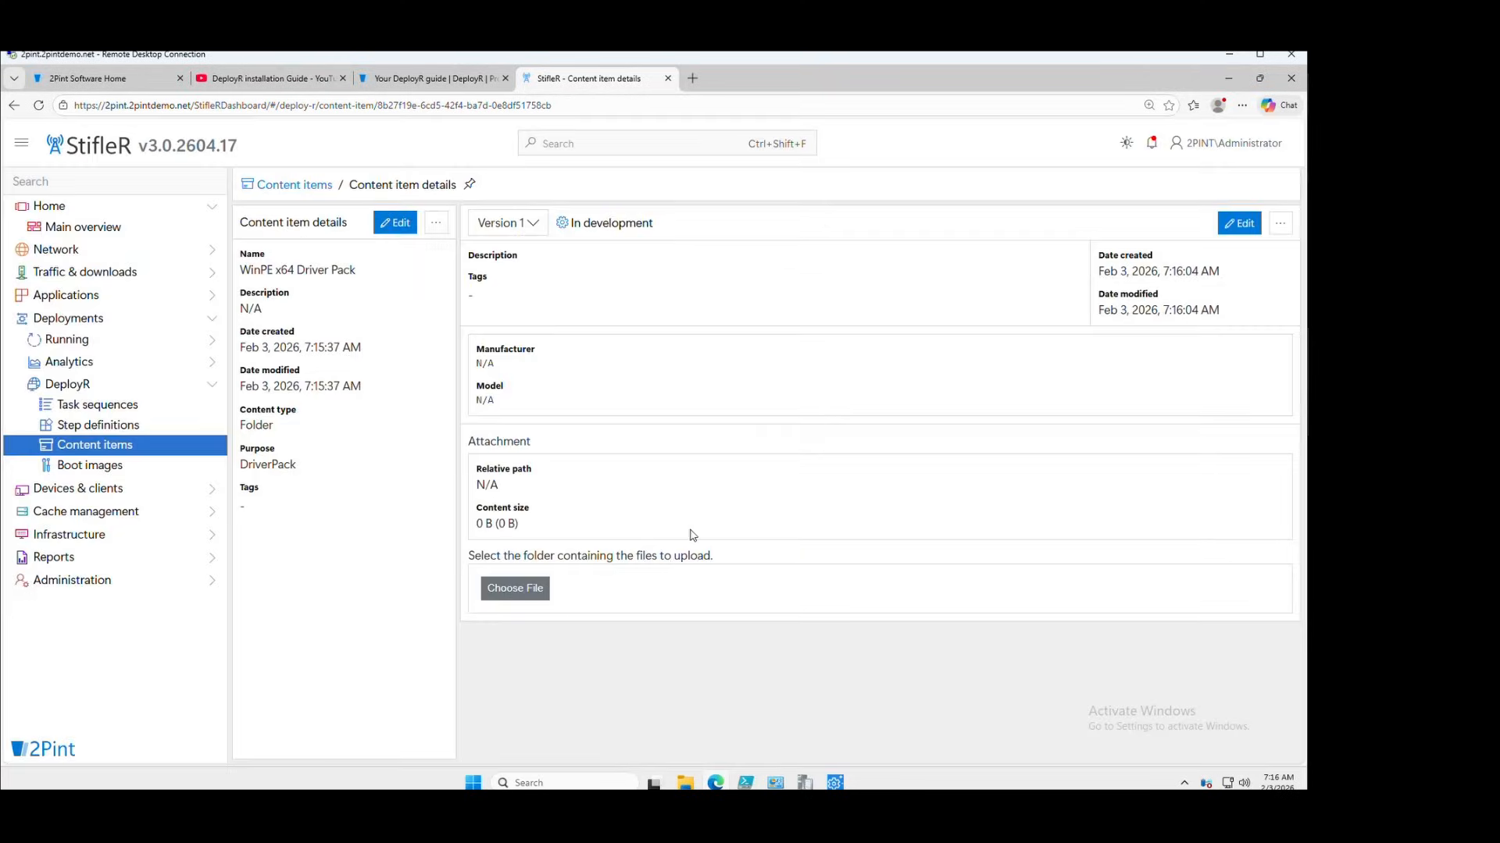
left_click(520, 595)
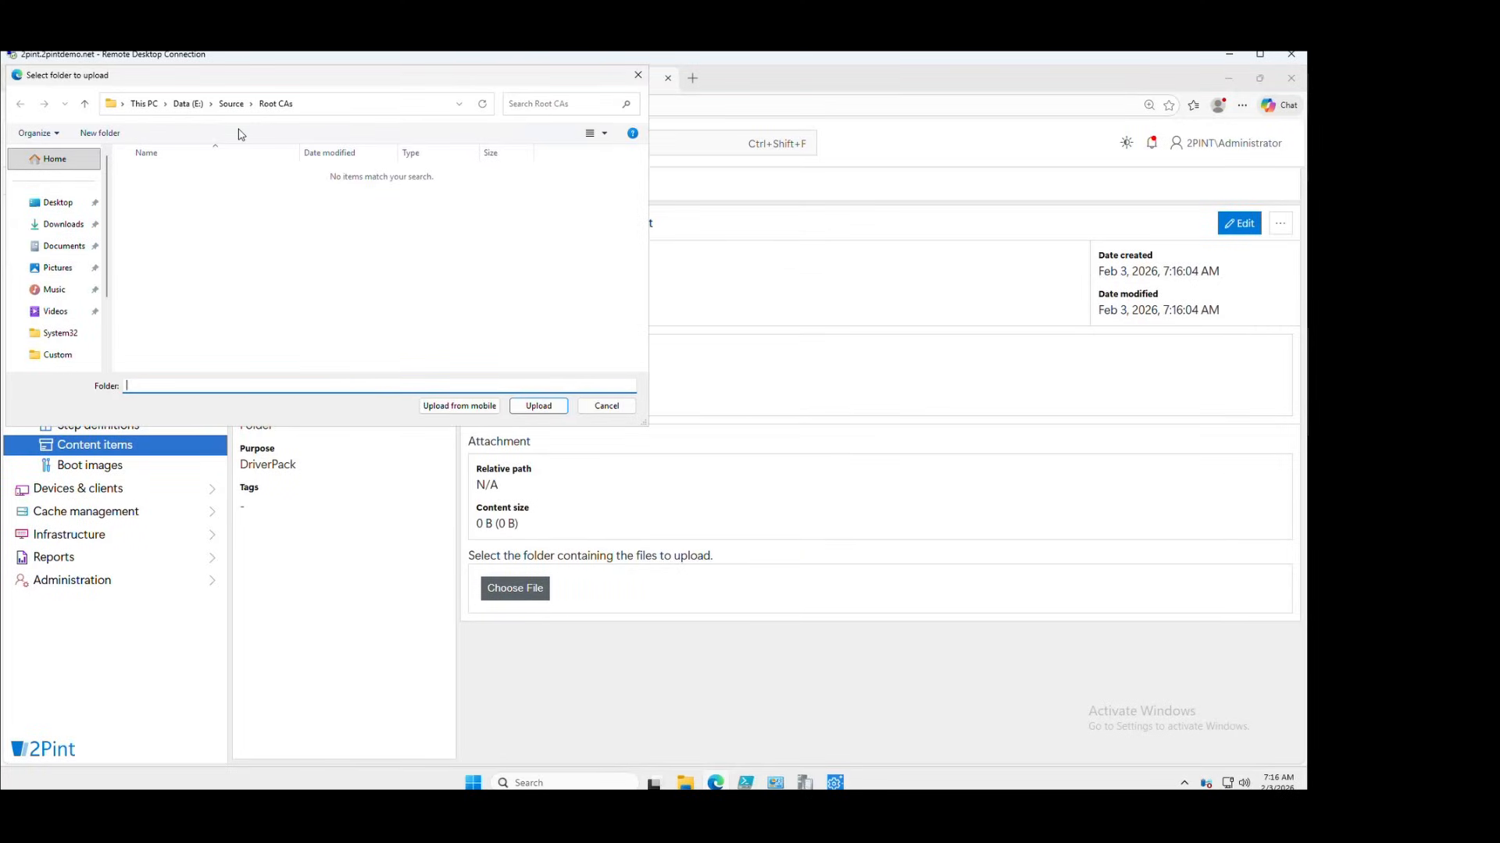
left_click(231, 103)
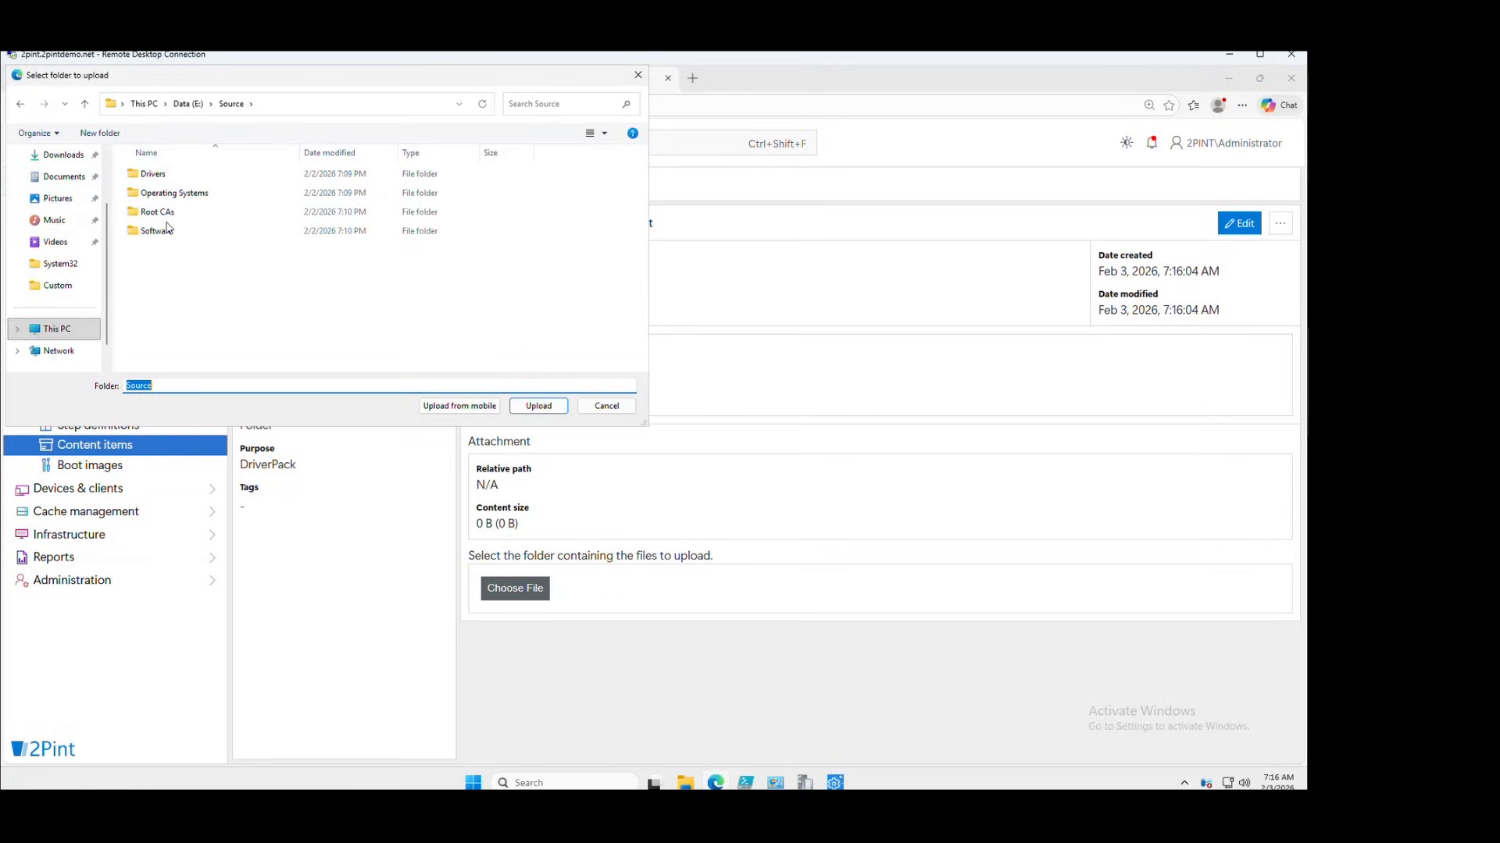
double_click(164, 175)
double_click(157, 192)
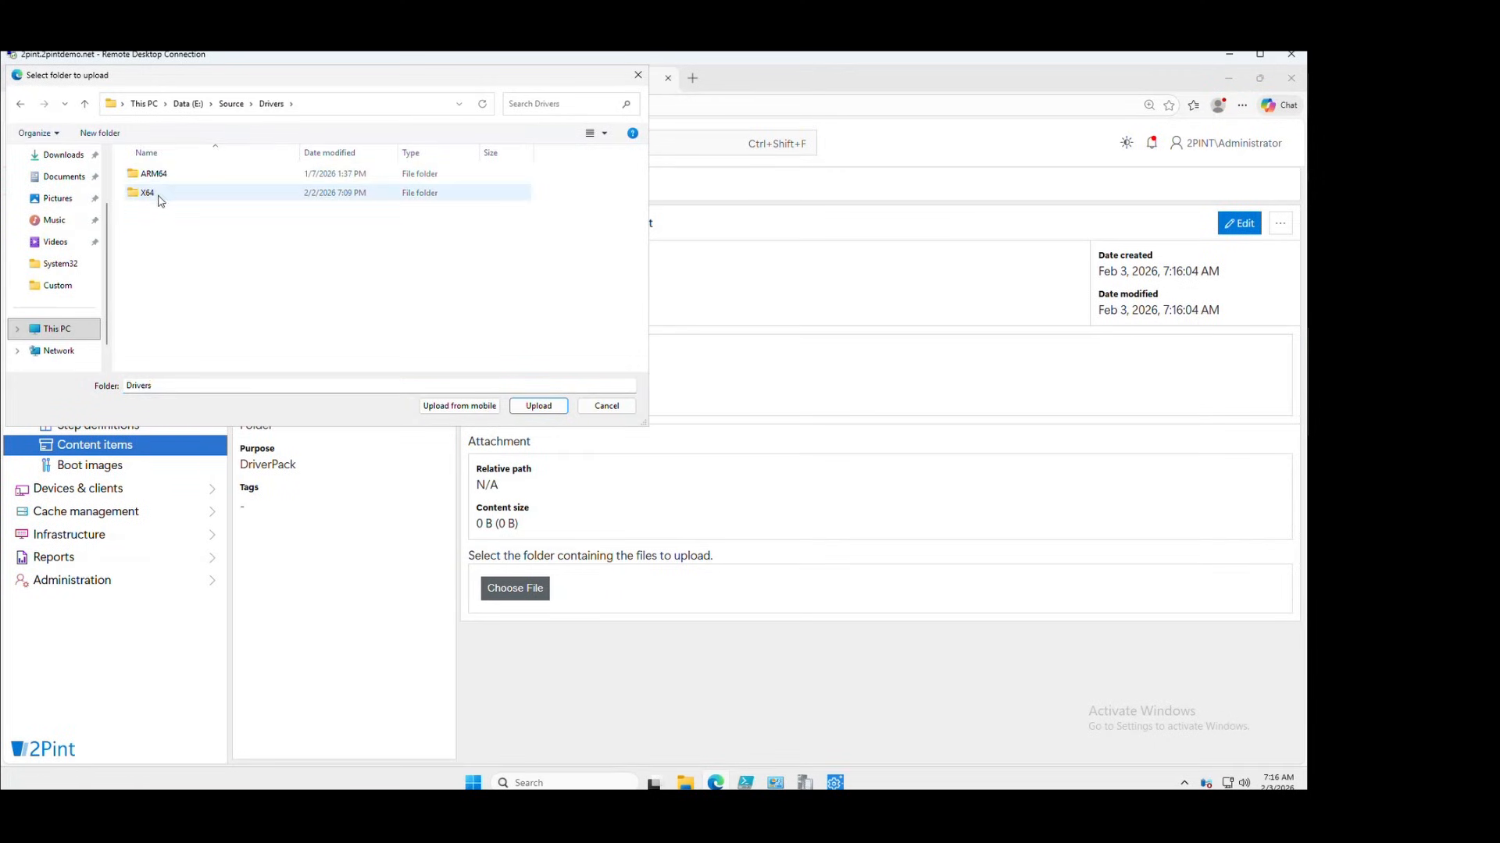
left_click(159, 200)
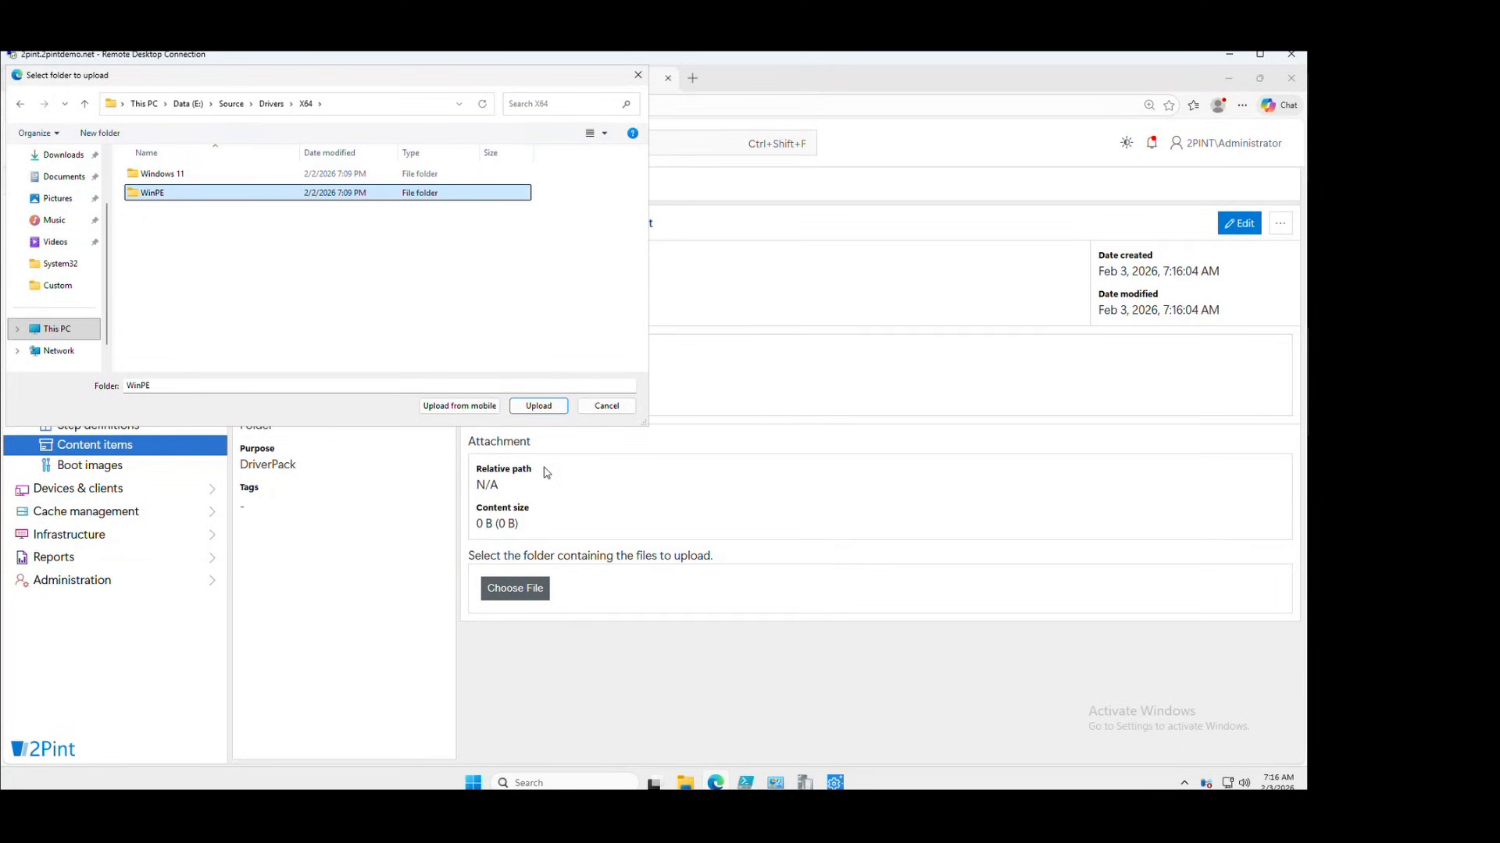
left_click(685, 782)
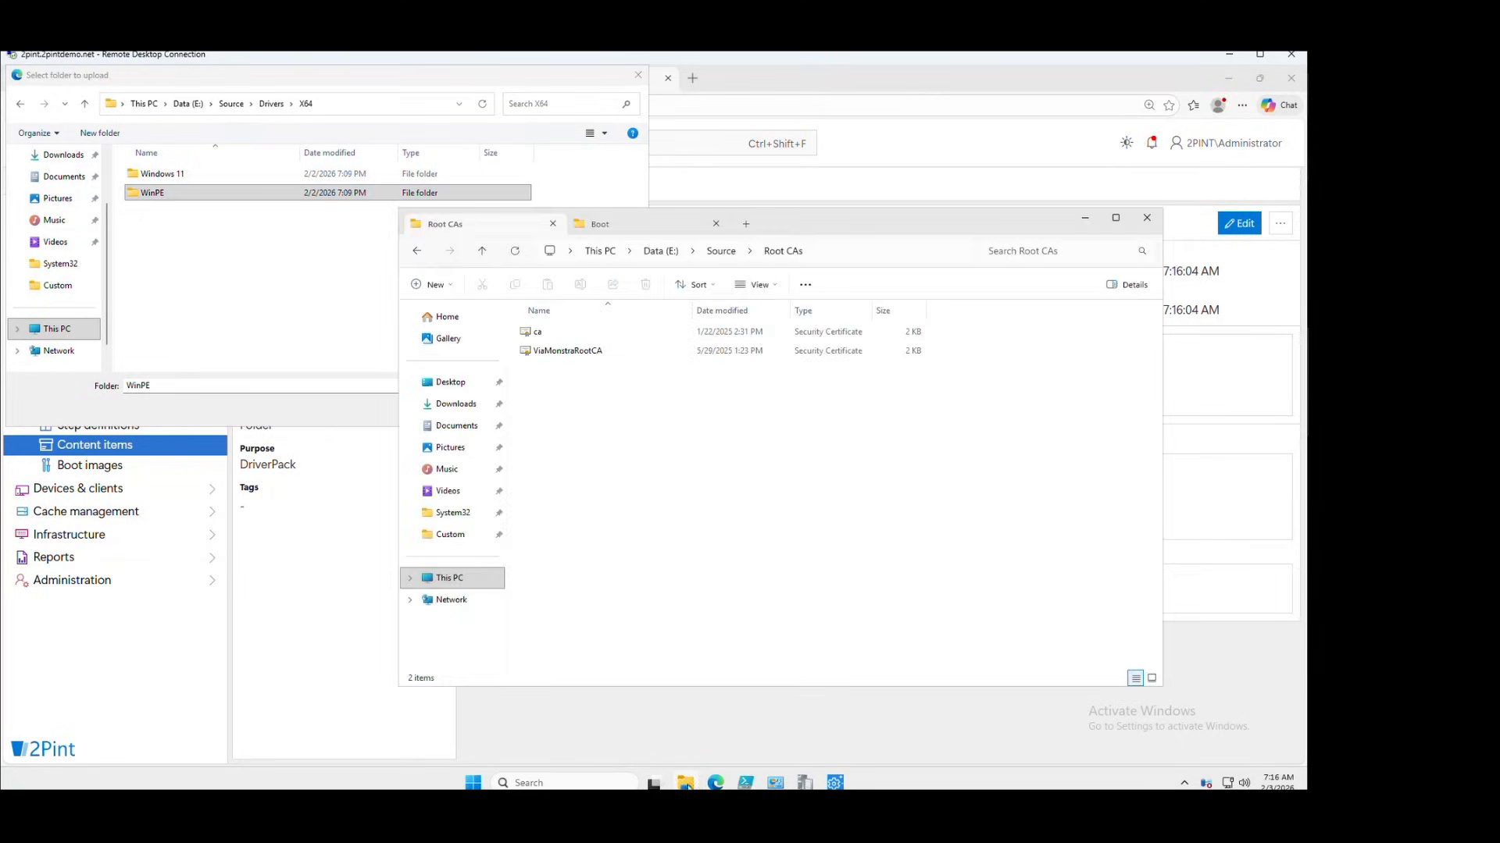
In Explorer, browse to WinPE's Microsoft drivers and inspect the surfaceserialhub subfolder
left_click(721, 252)
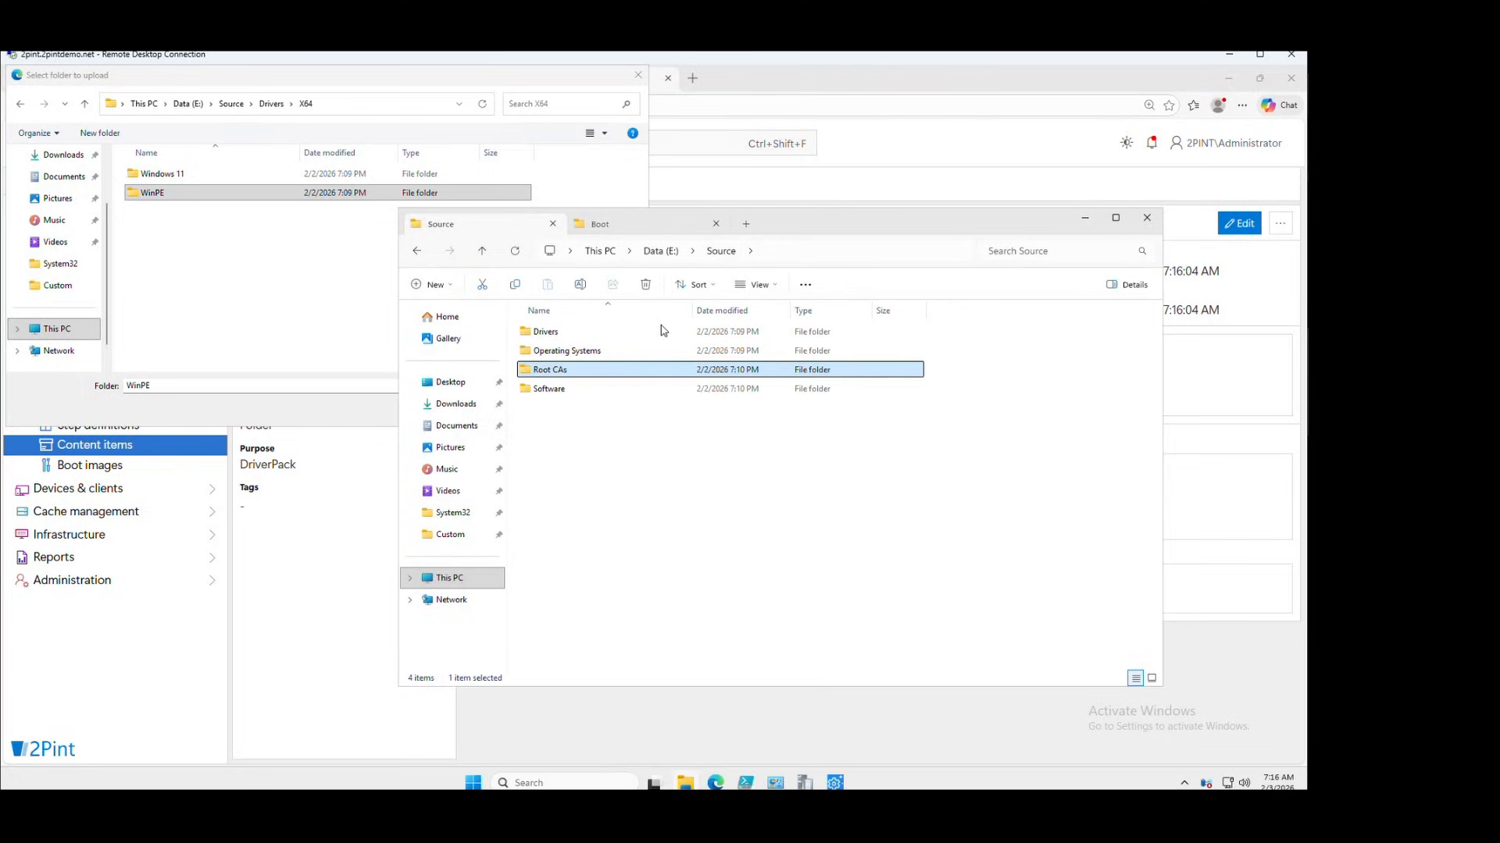
left_click(580, 336)
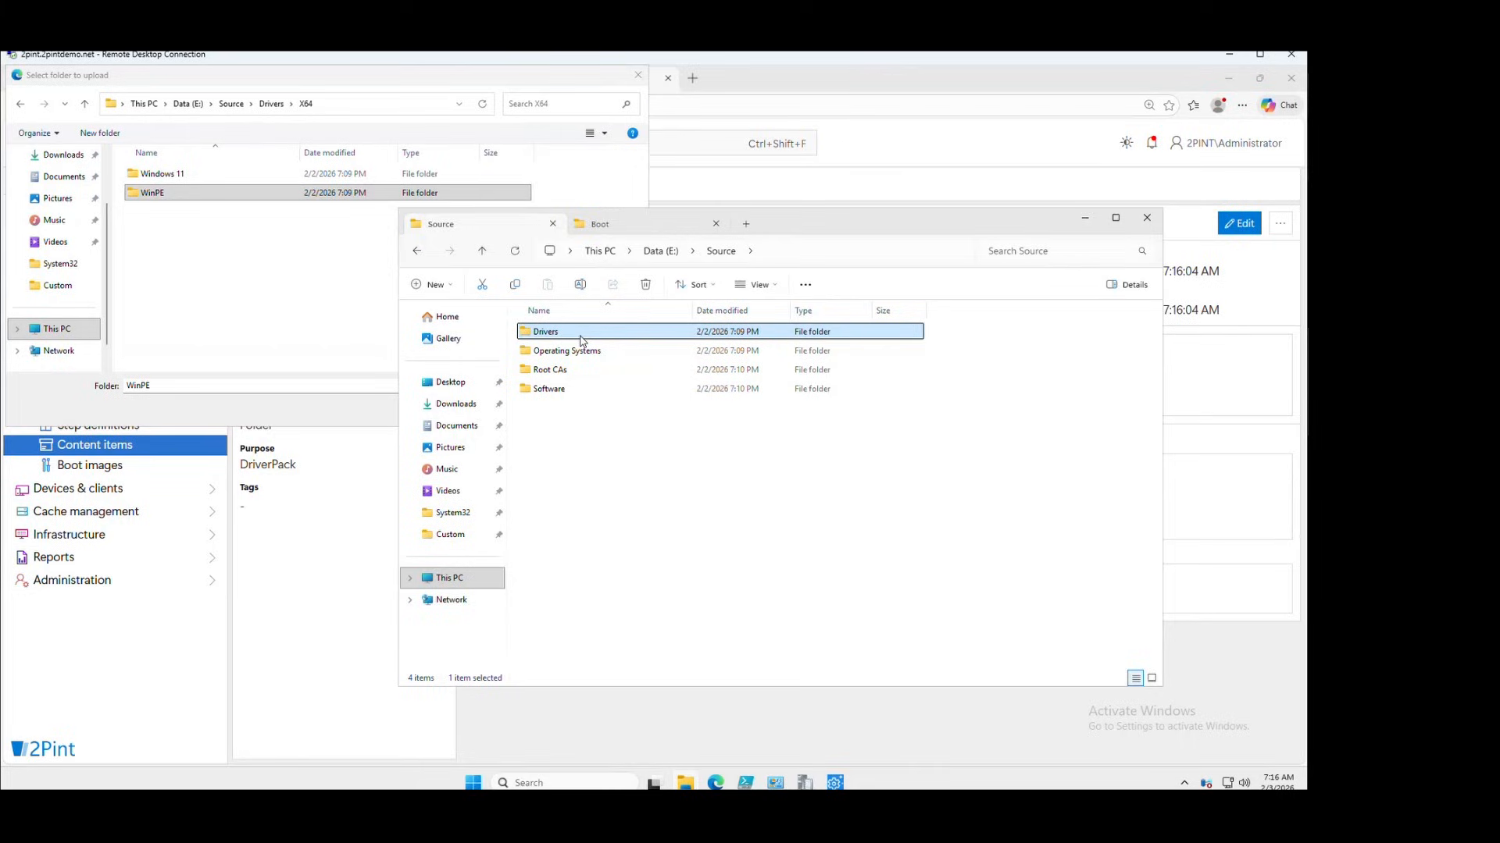
double_click(579, 338)
left_click(551, 354)
double_click(551, 357)
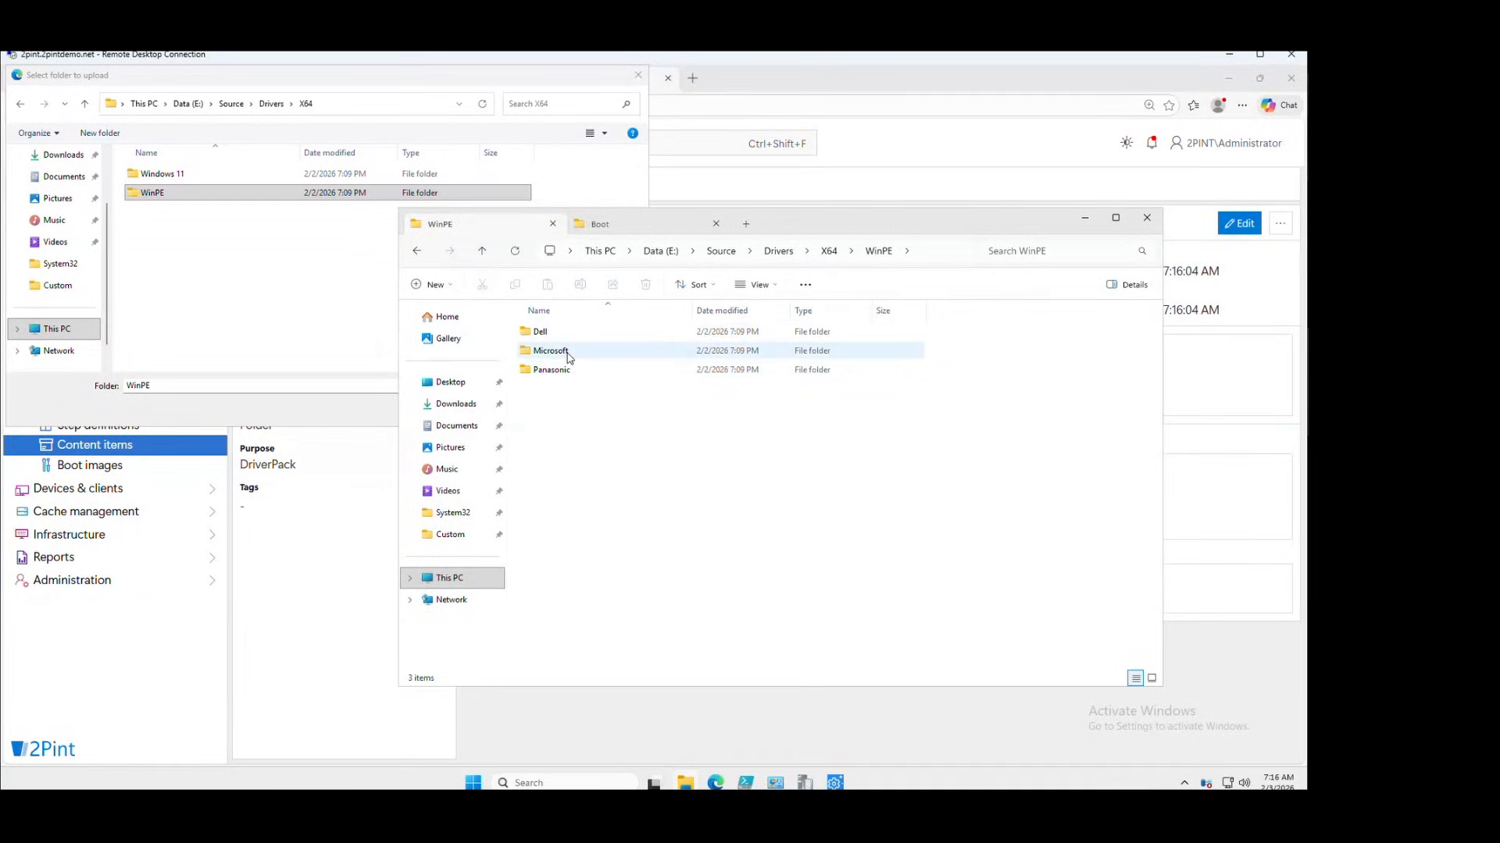
double_click(551, 351)
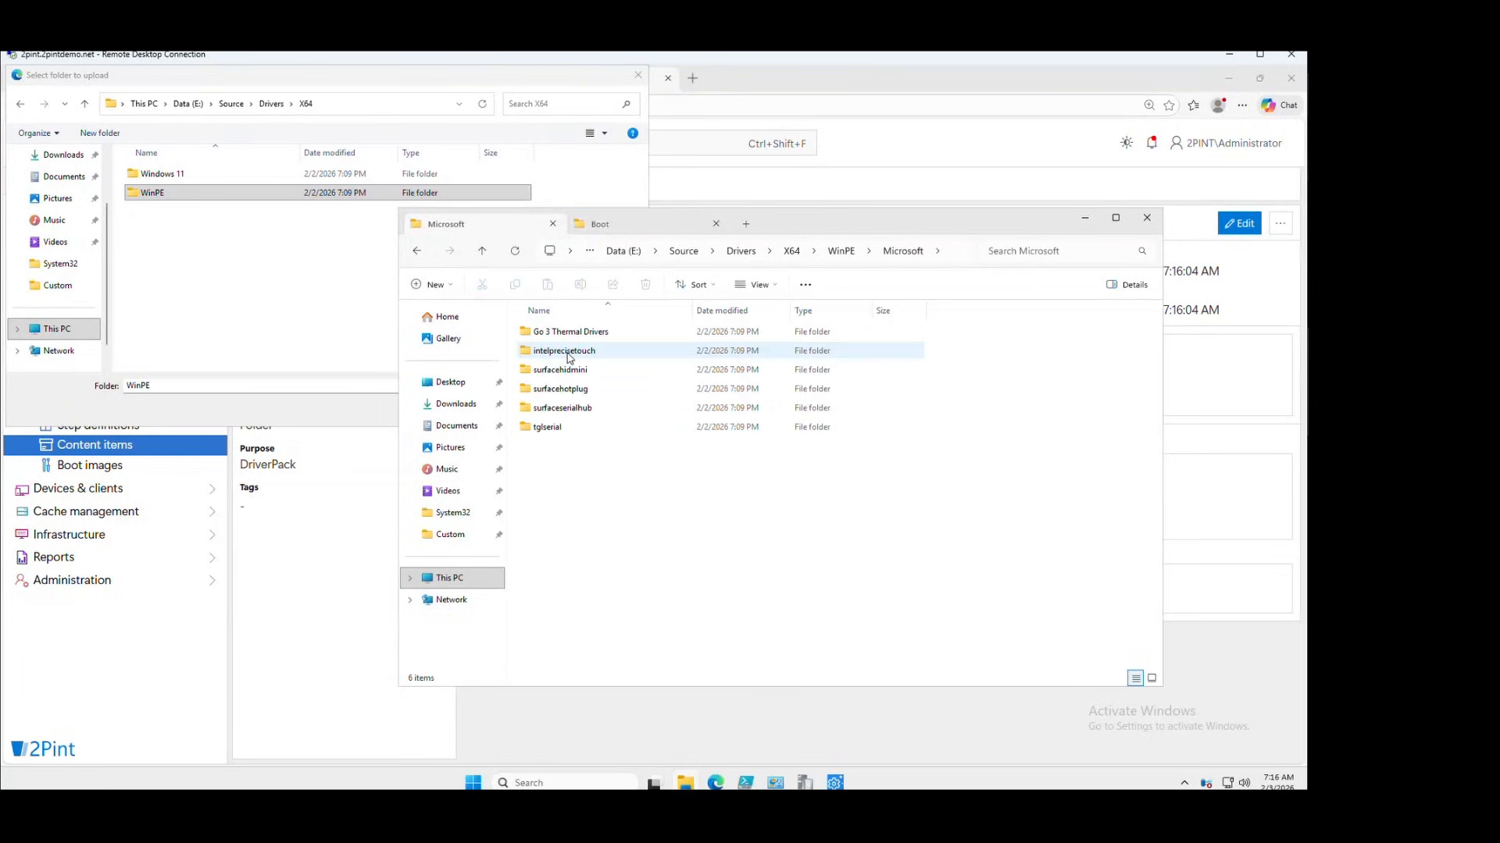
left_click(578, 409)
double_click(578, 409)
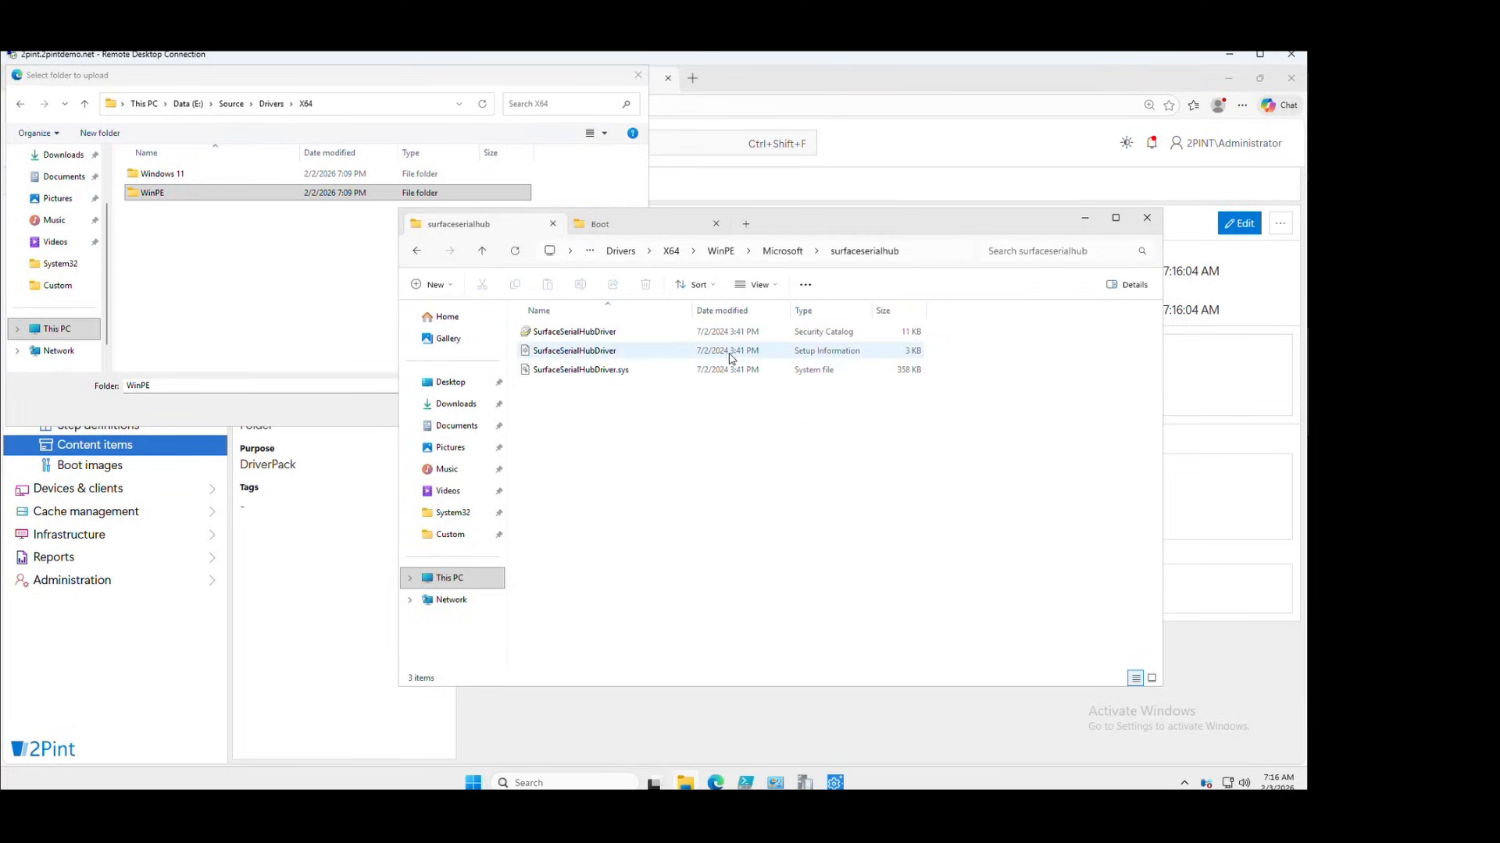
Look inside the Dell driver folder, then minimize Explorer to reveal the upload dialog
left_click(788, 252)
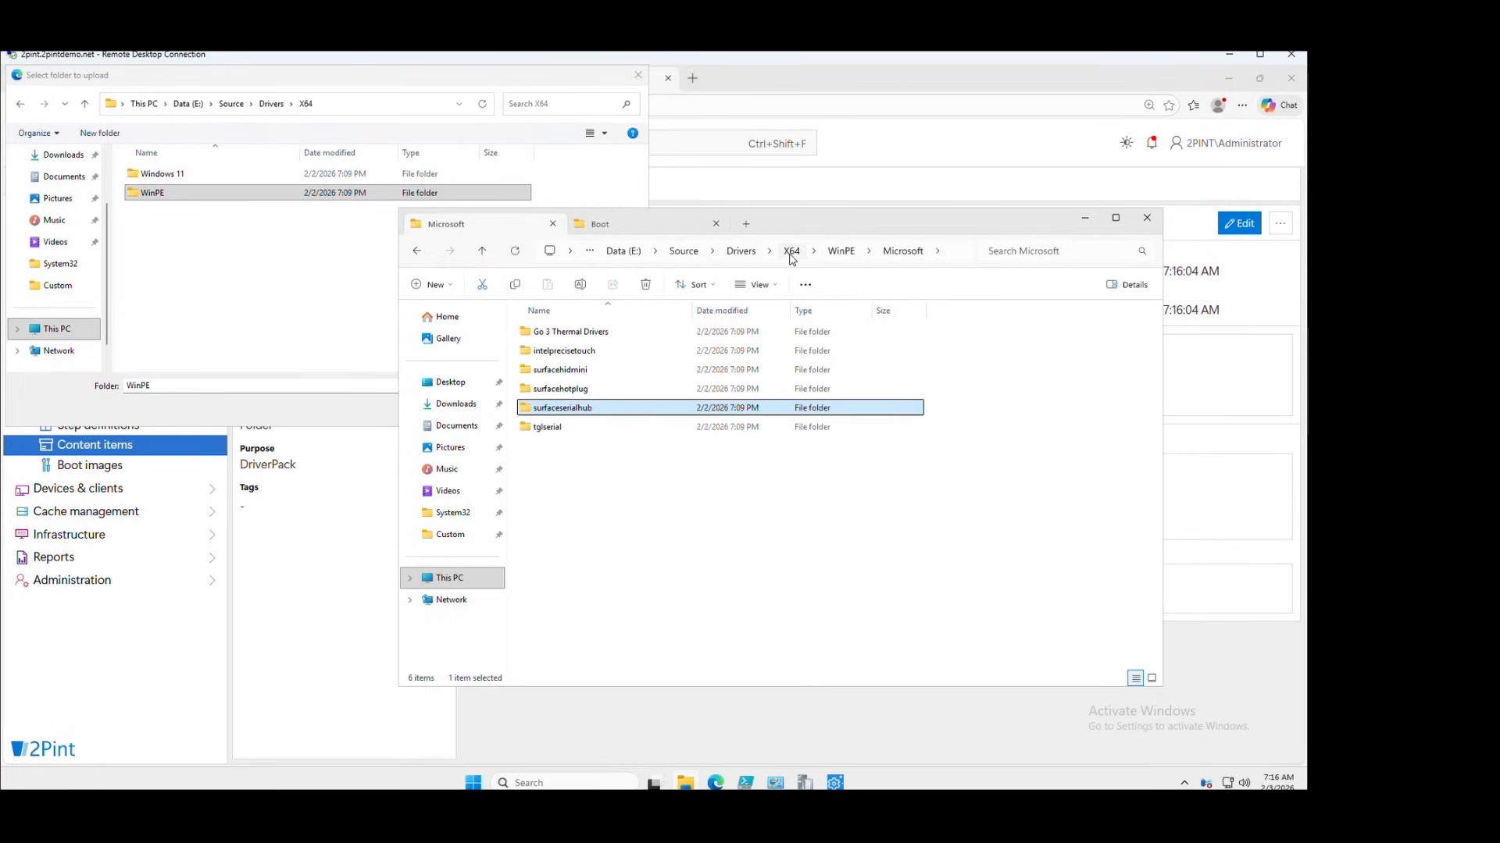
left_click(843, 252)
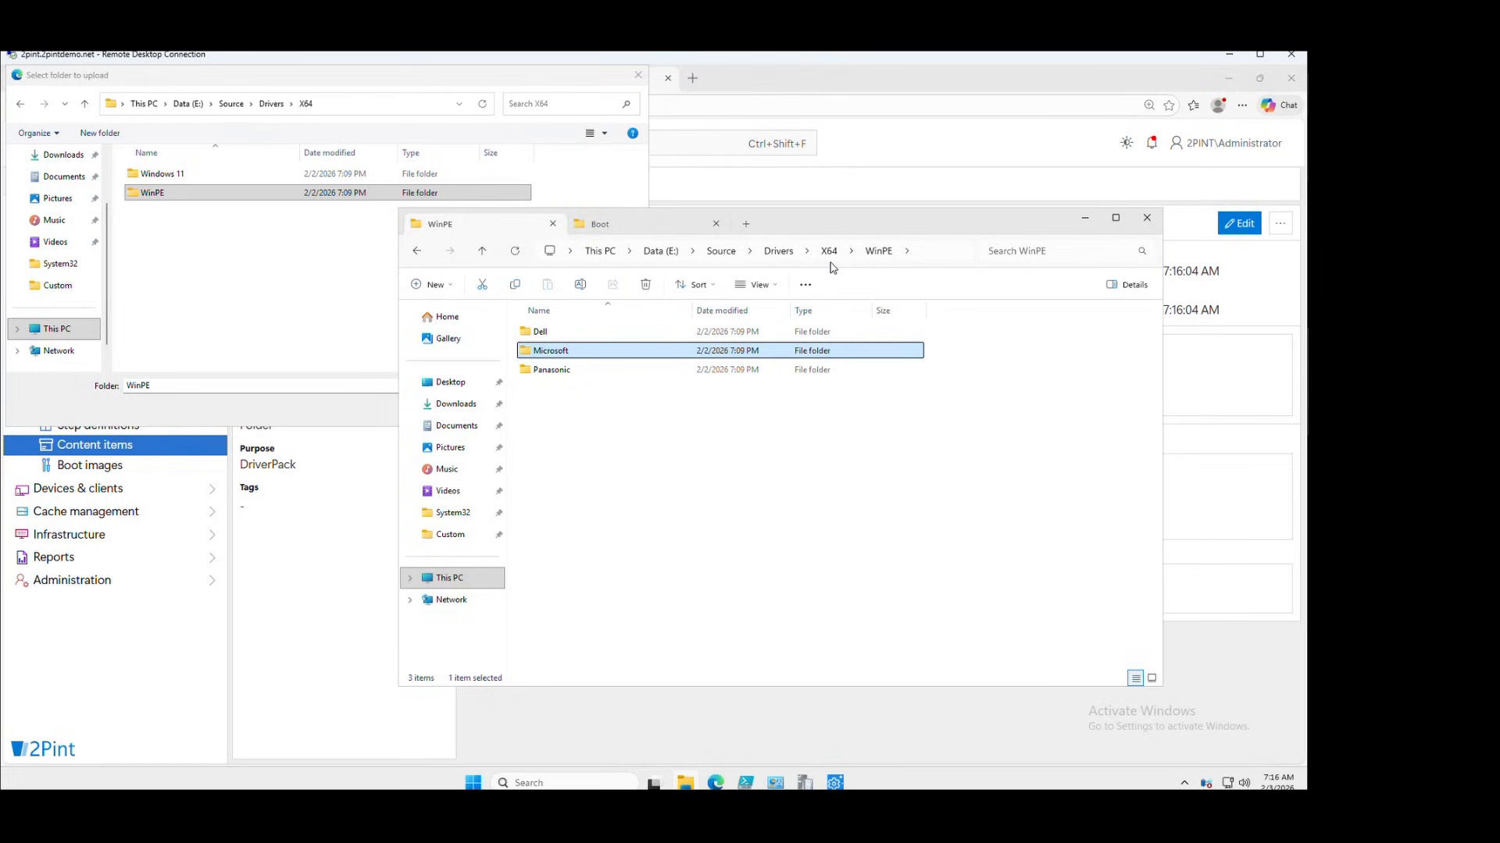
double_click(550, 334)
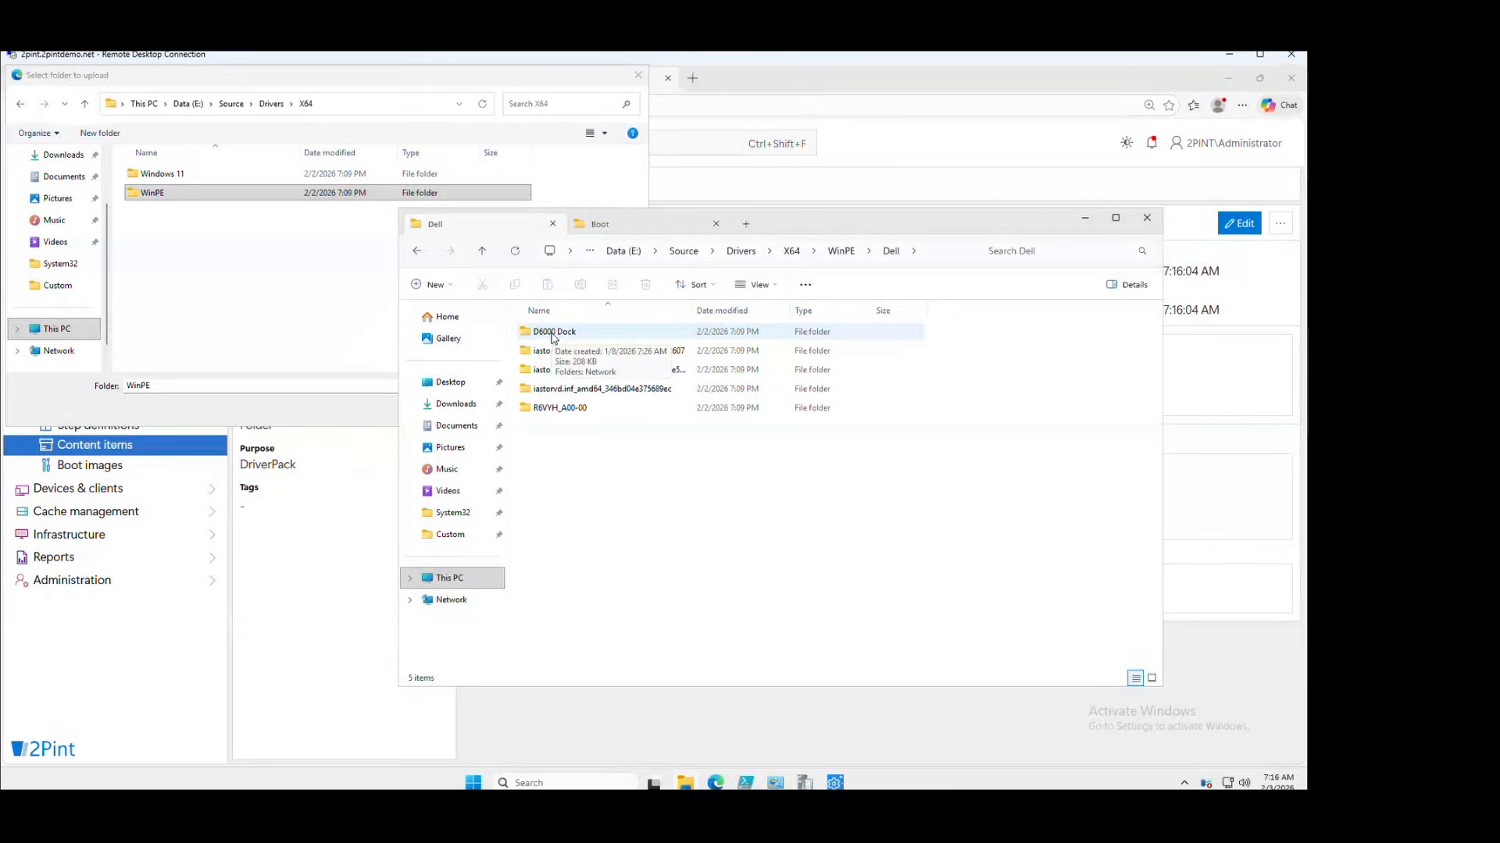
left_click(839, 253)
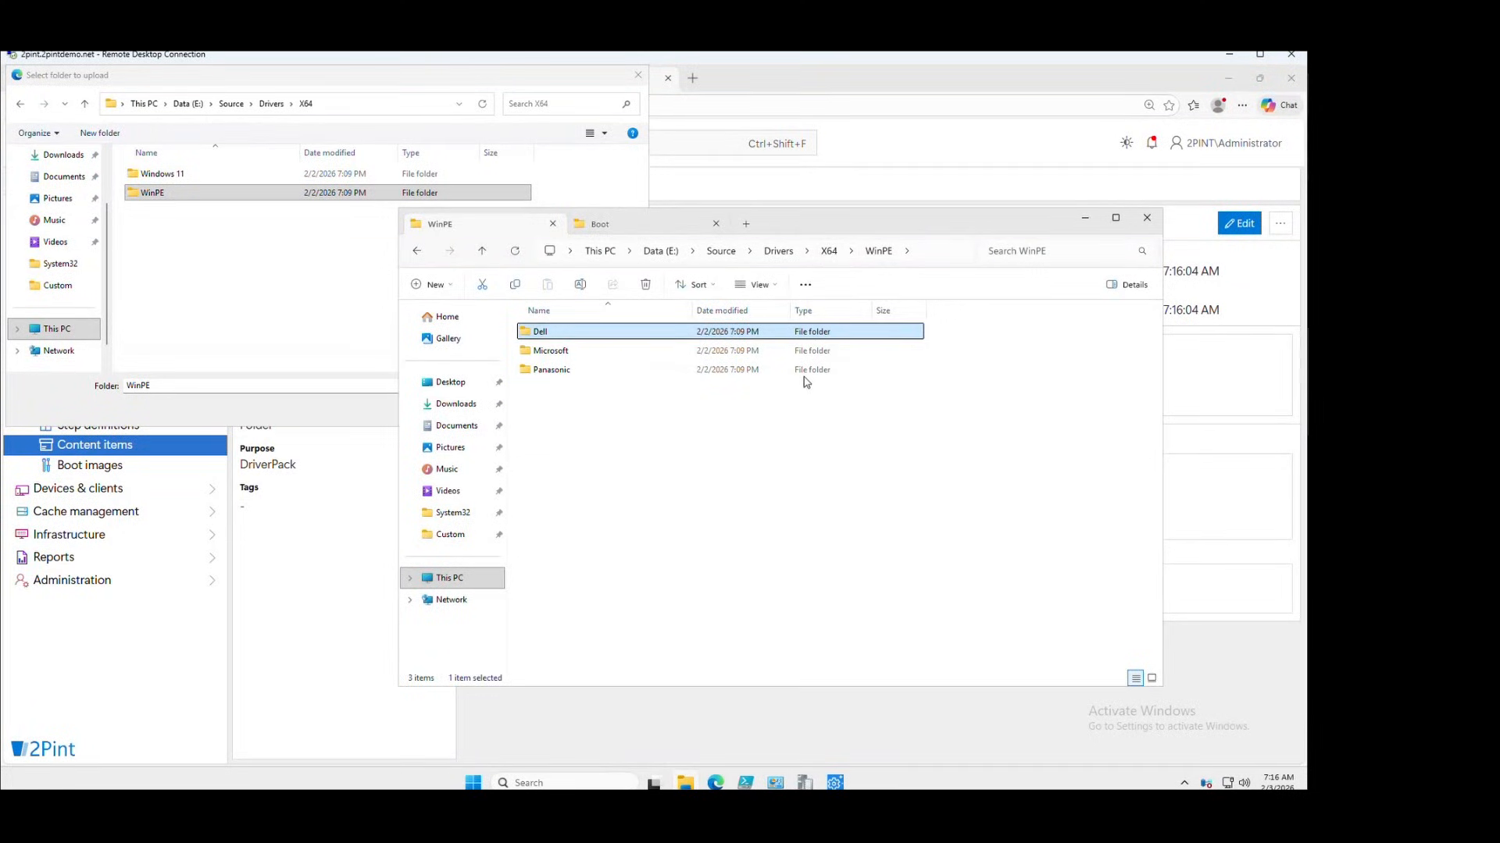
left_click(1085, 219)
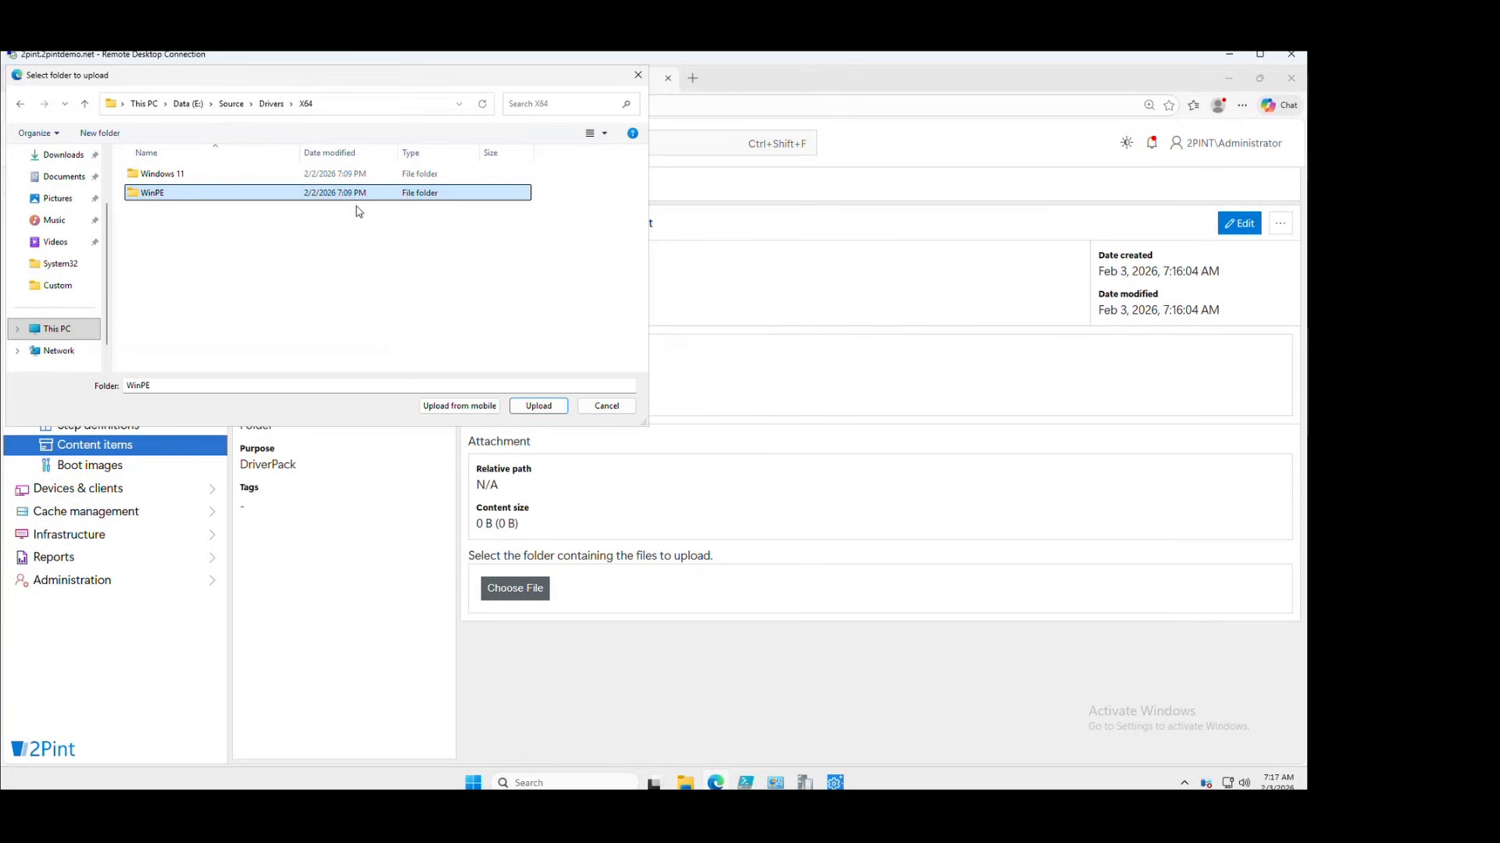
Upload the 131 WinPE driver files into driver pack version 1
left_click(538, 405)
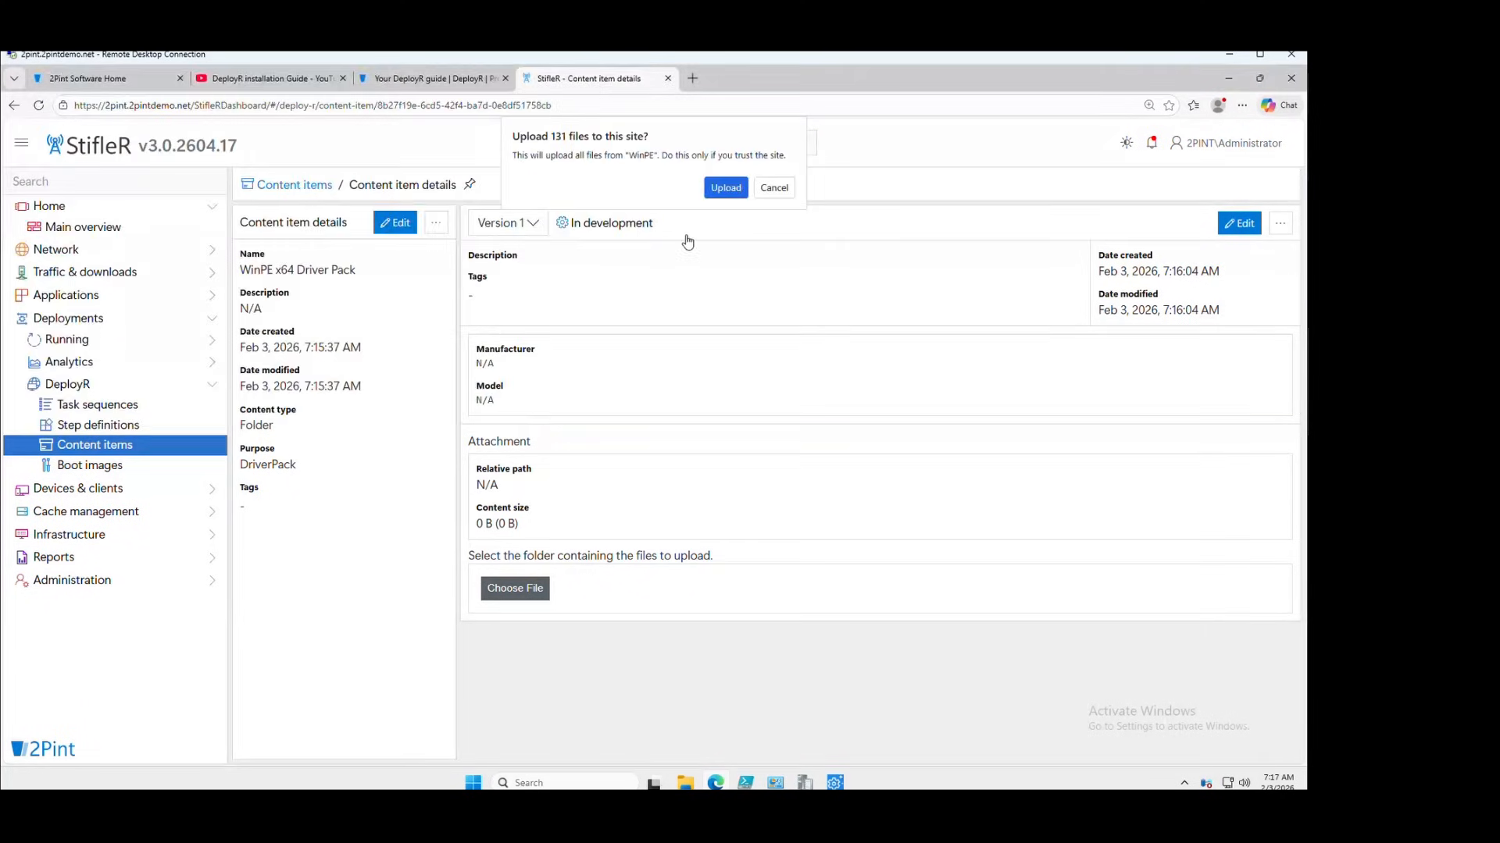
left_click(725, 187)
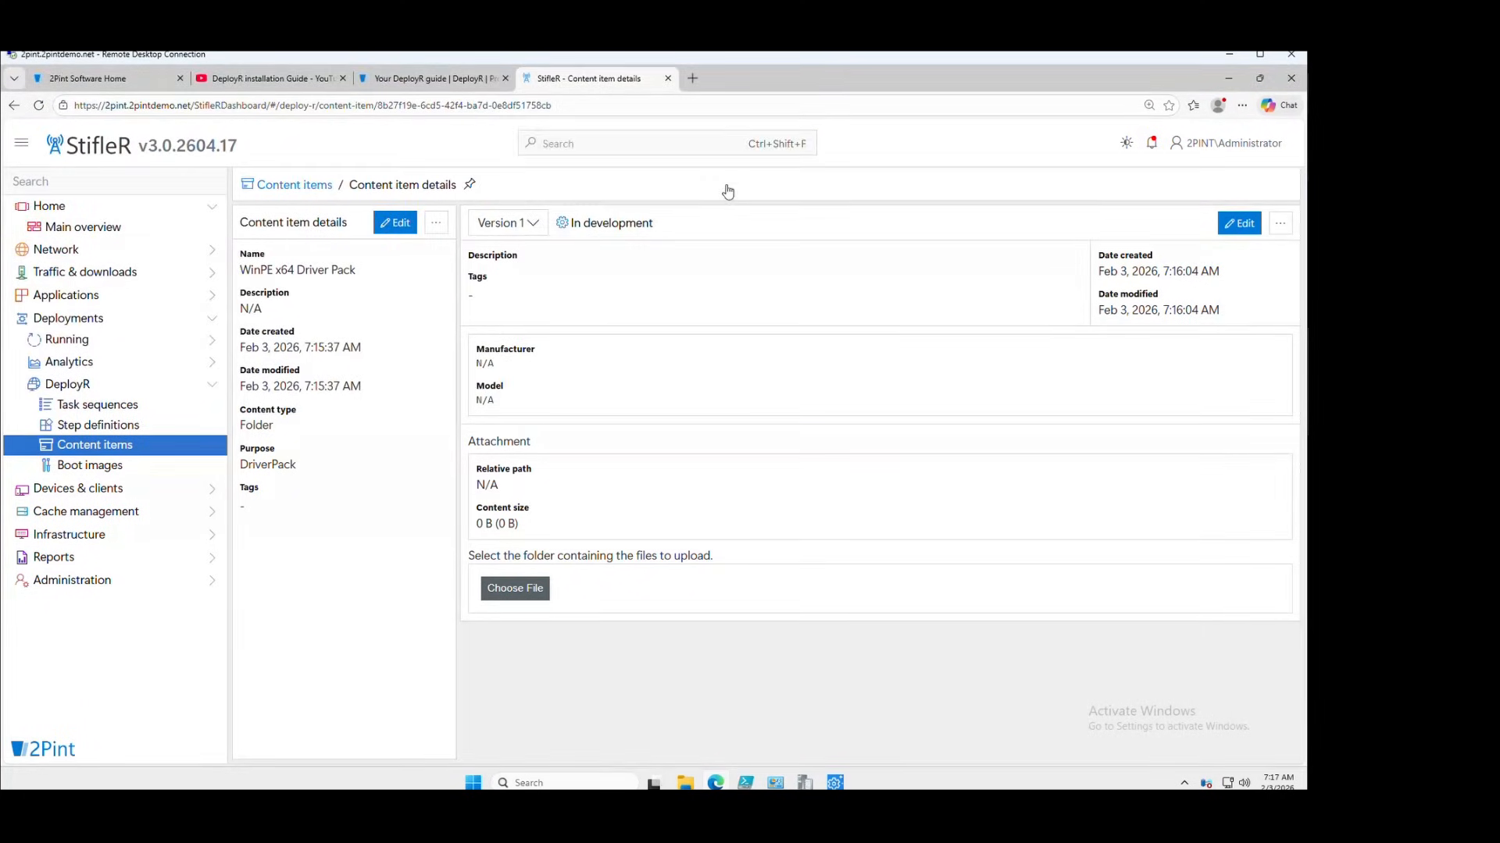
scroll(728, 237, "down", 3)
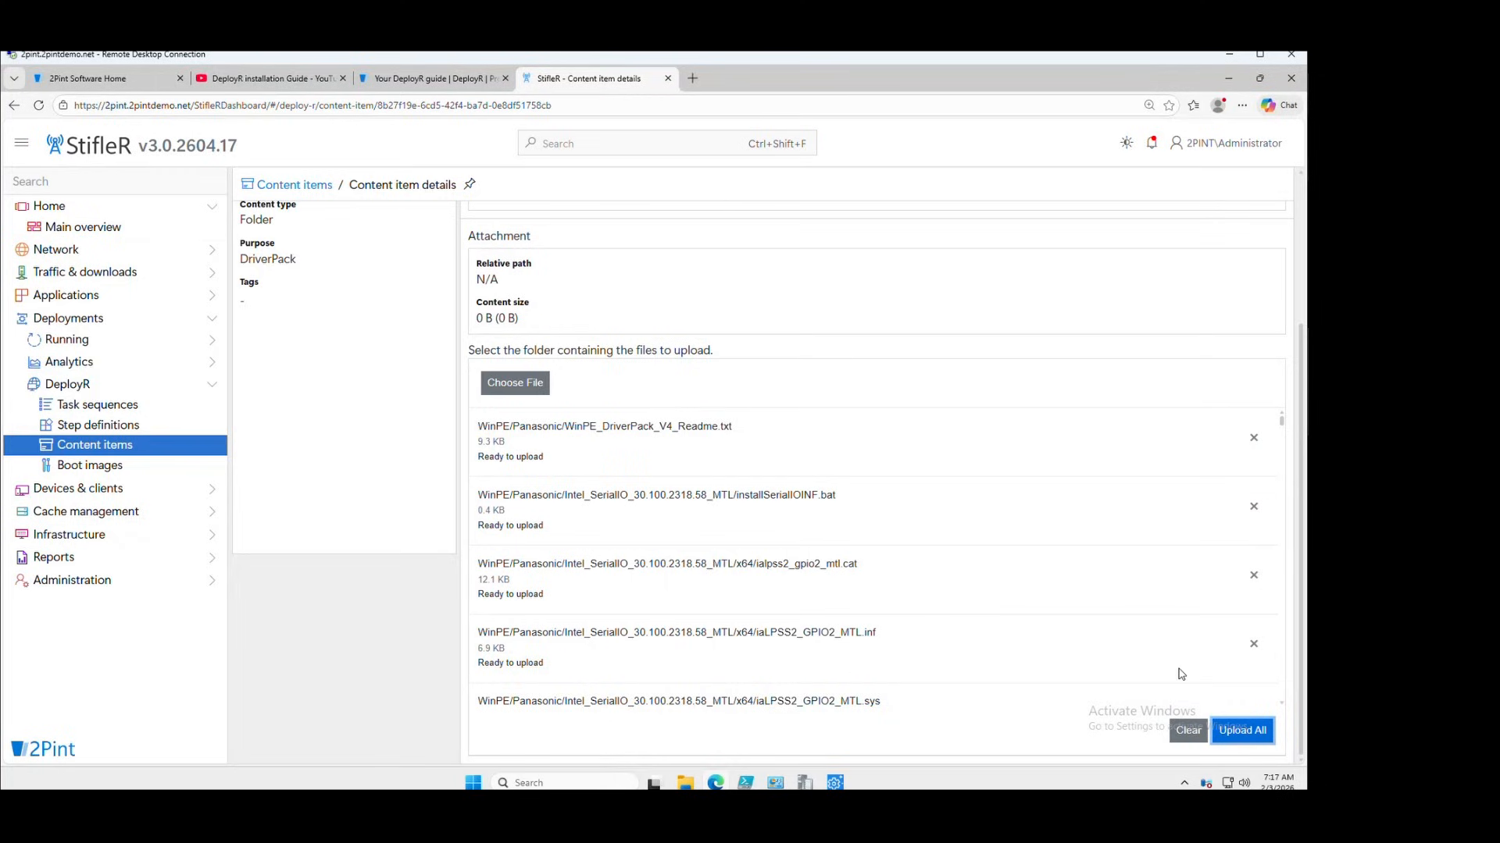
left_click(1242, 730)
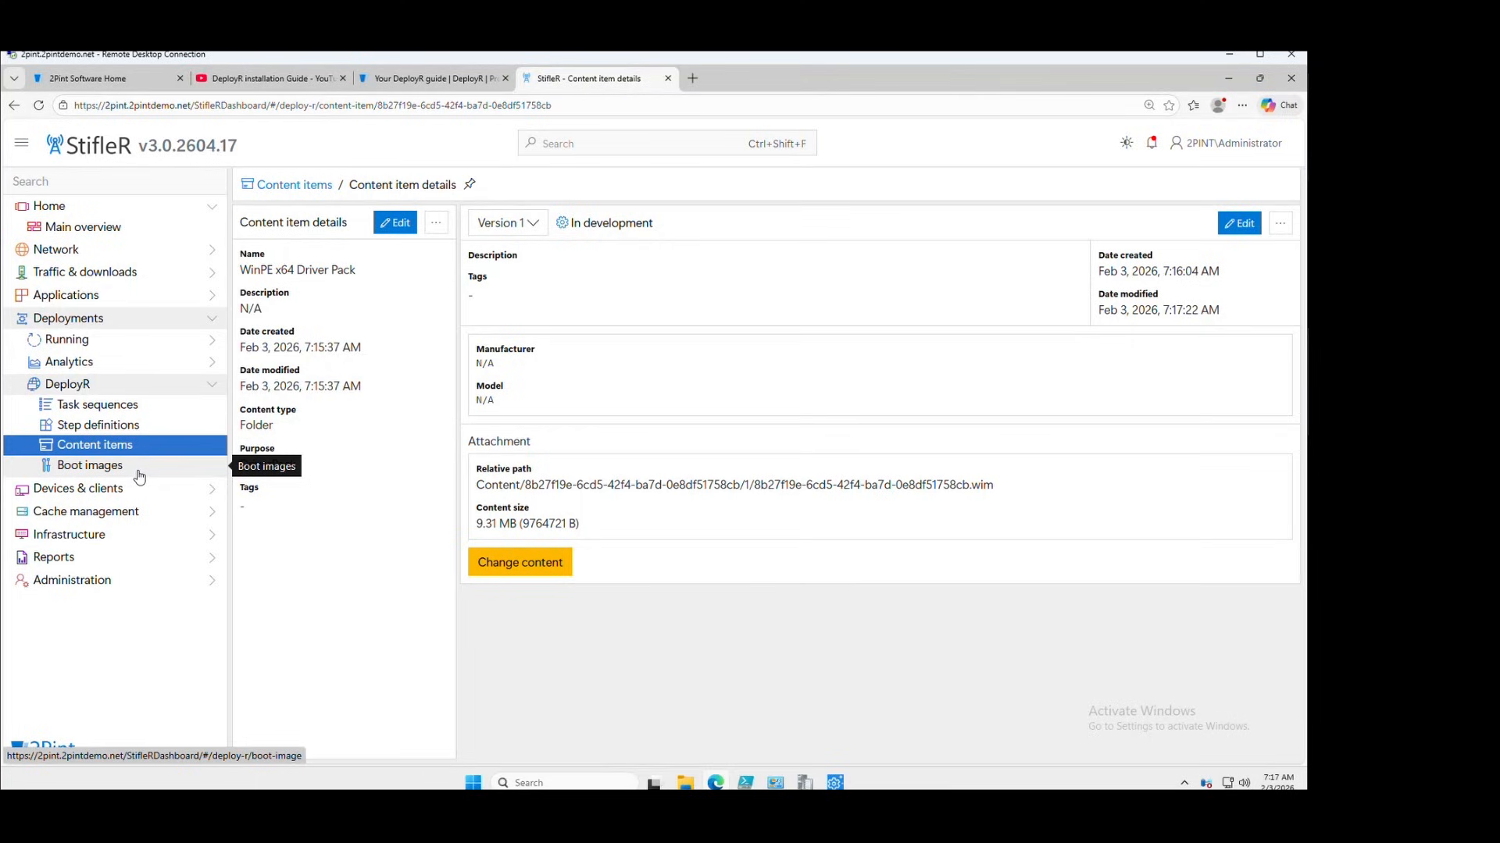
Mark driver pack version 1 Active and go to the boot images list
left_click(1238, 223)
left_click(703, 238)
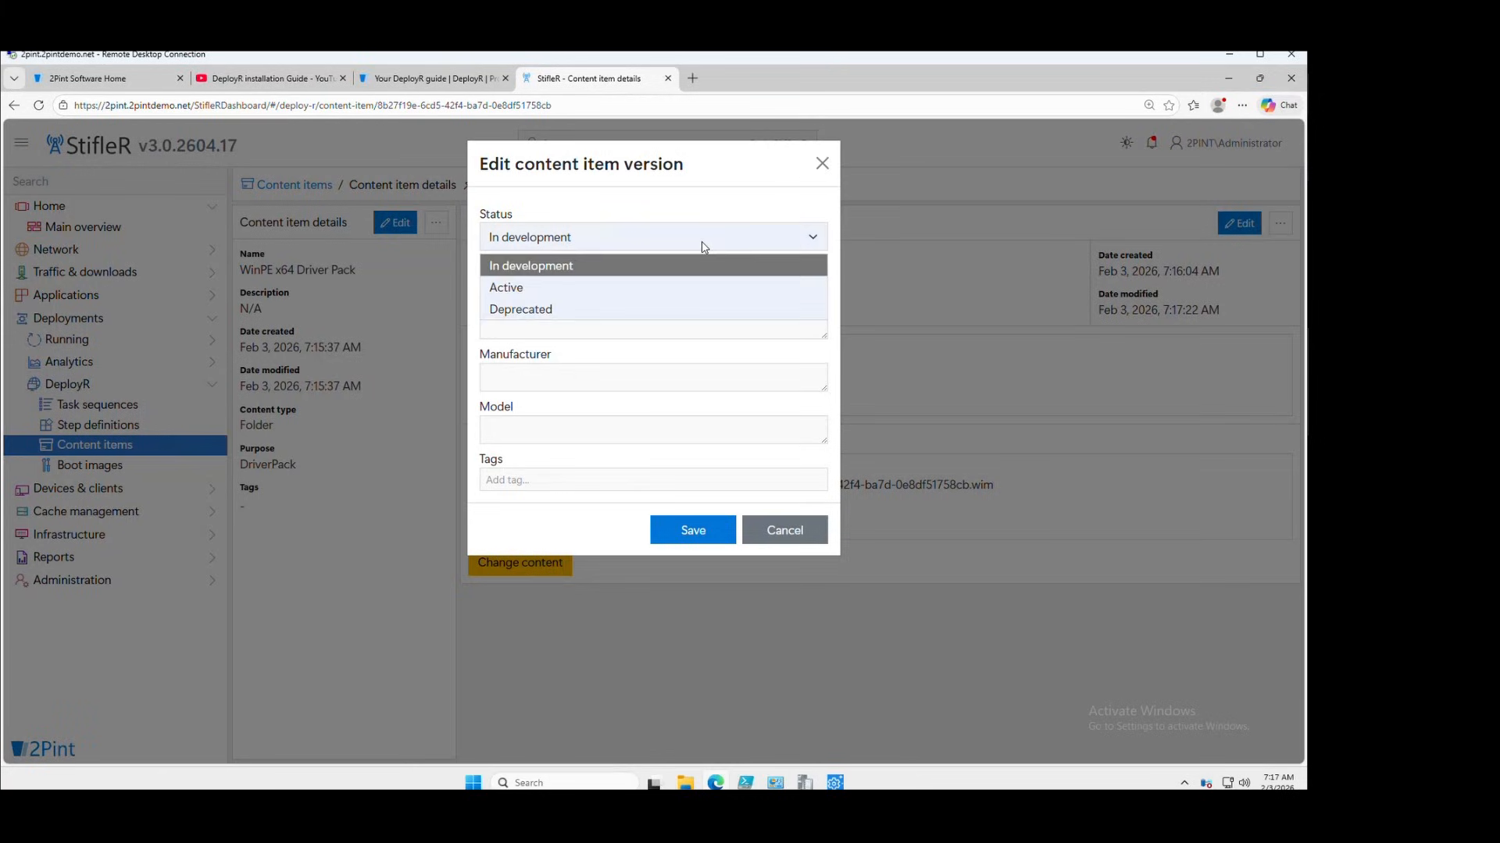
left_click(594, 288)
left_click(692, 531)
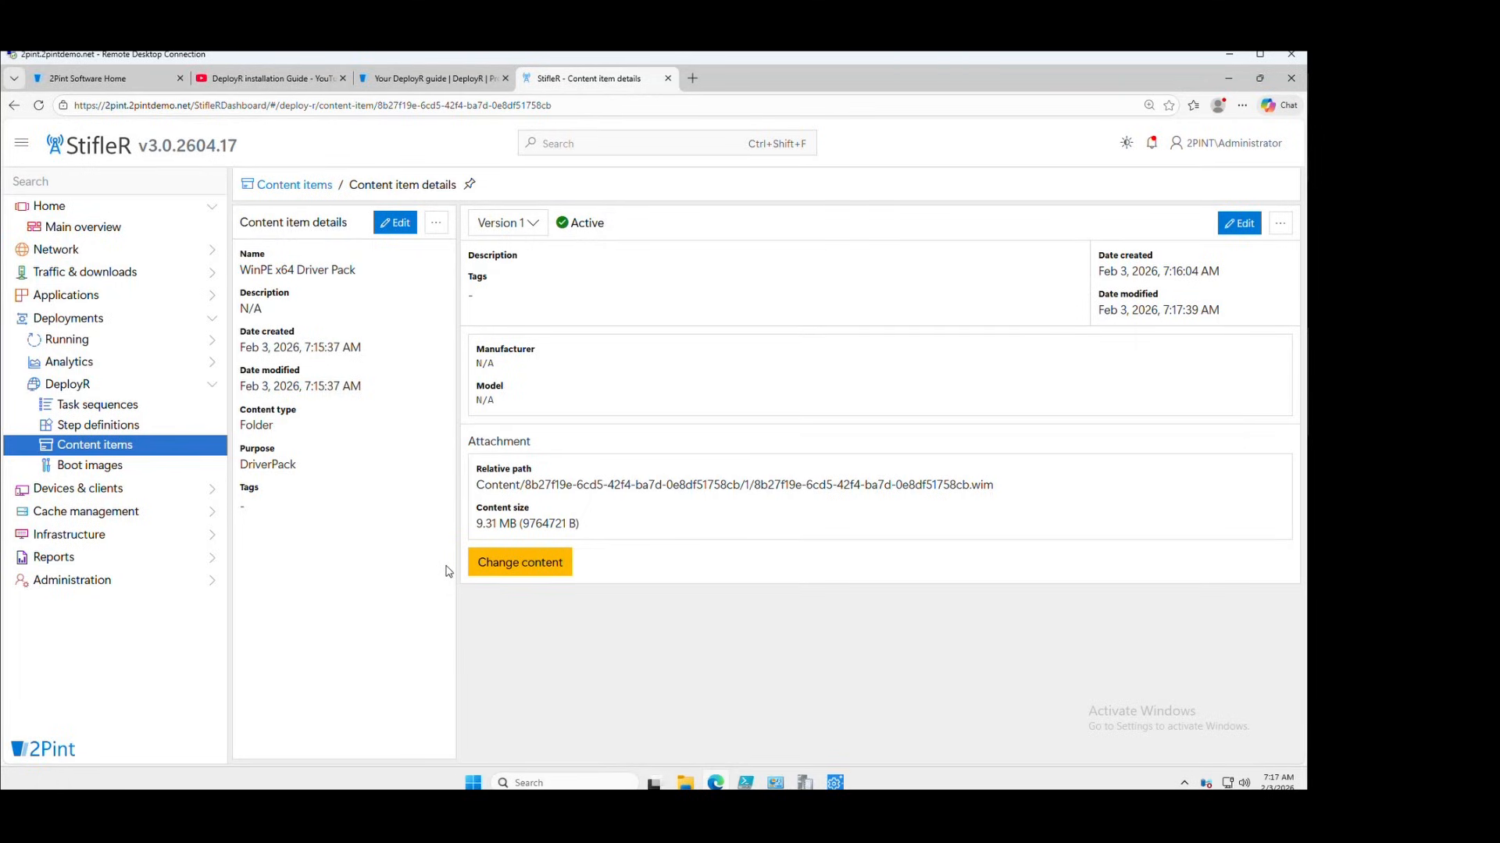
left_click(98, 468)
Set Root Certs version 1 as the Windows PE x64 boot image's certificate
left_click(327, 272)
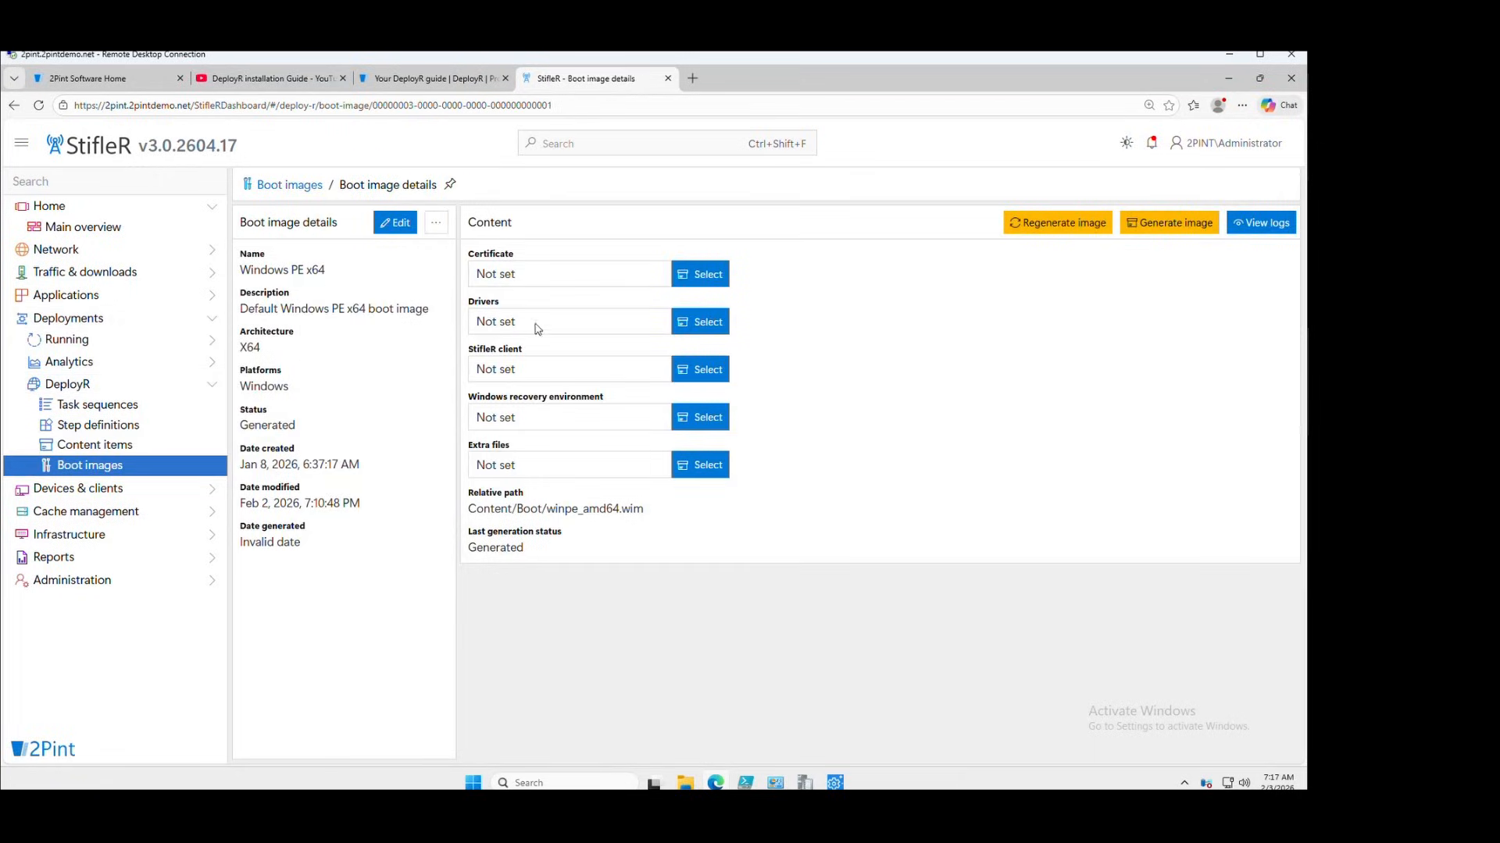
left_click(705, 275)
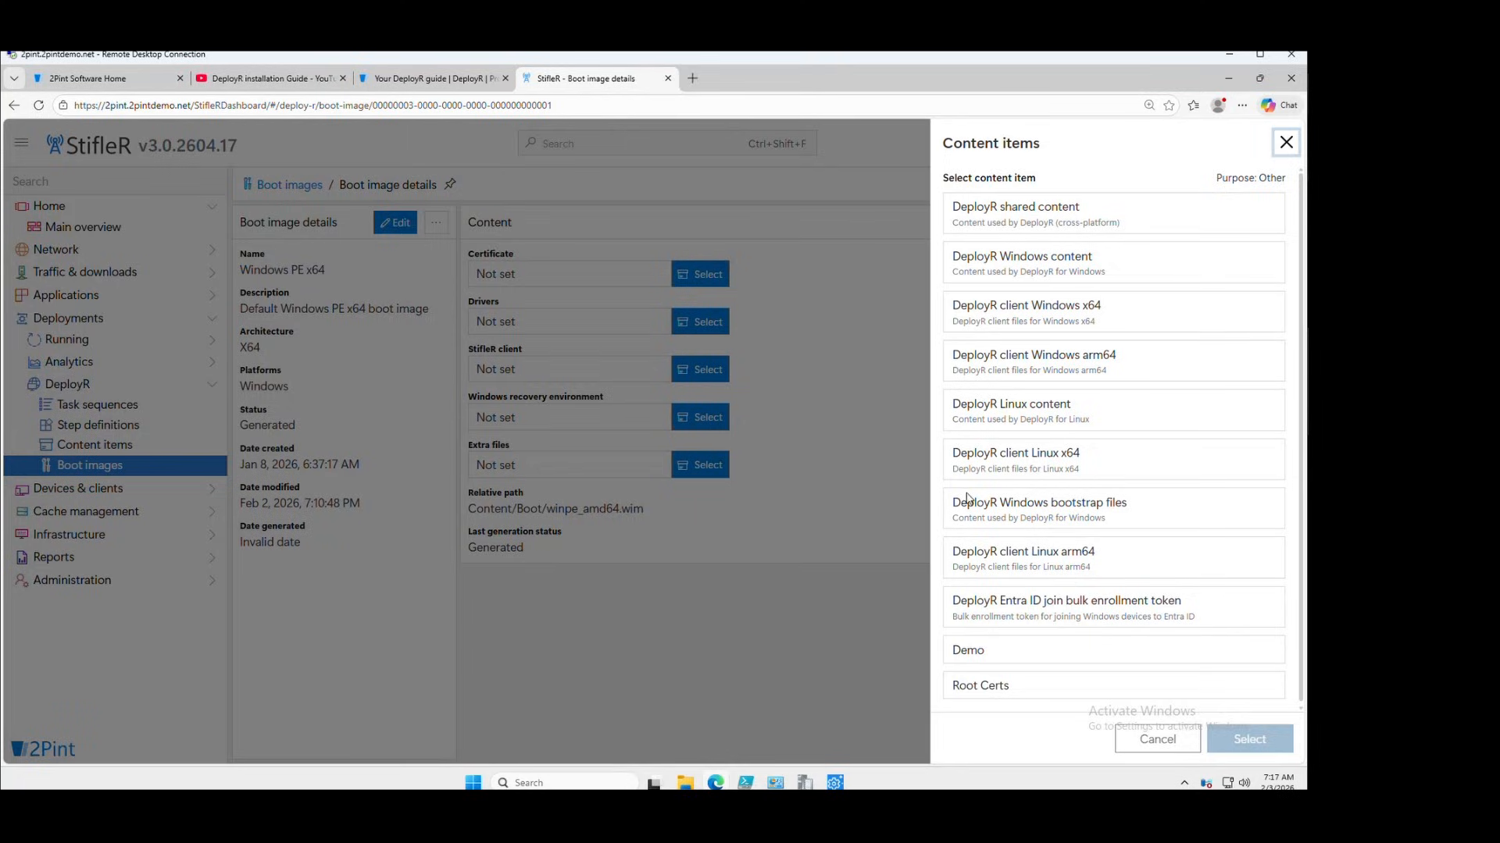
left_click(1000, 687)
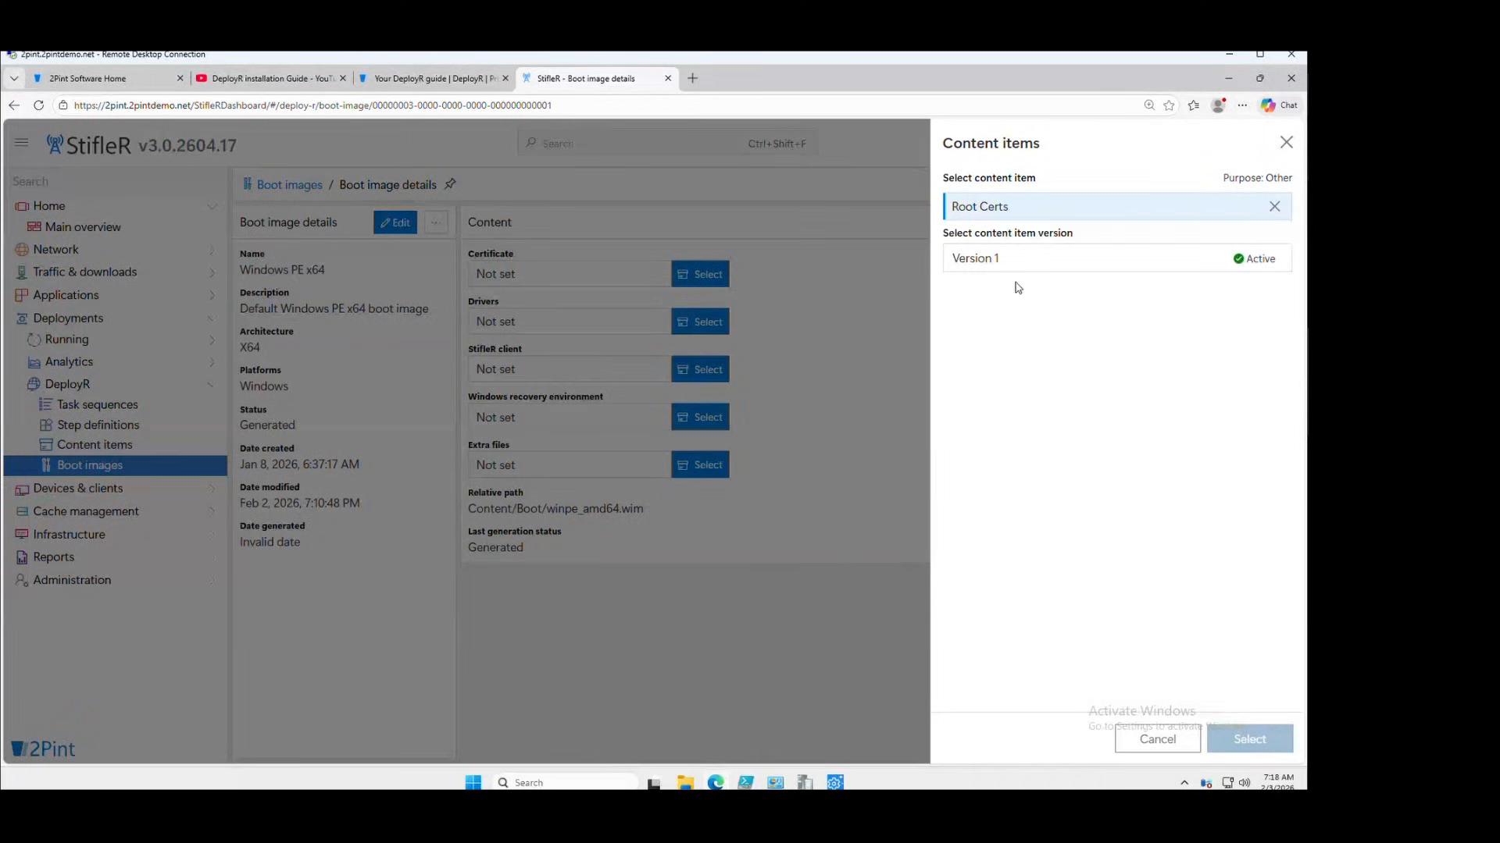
left_click(1003, 259)
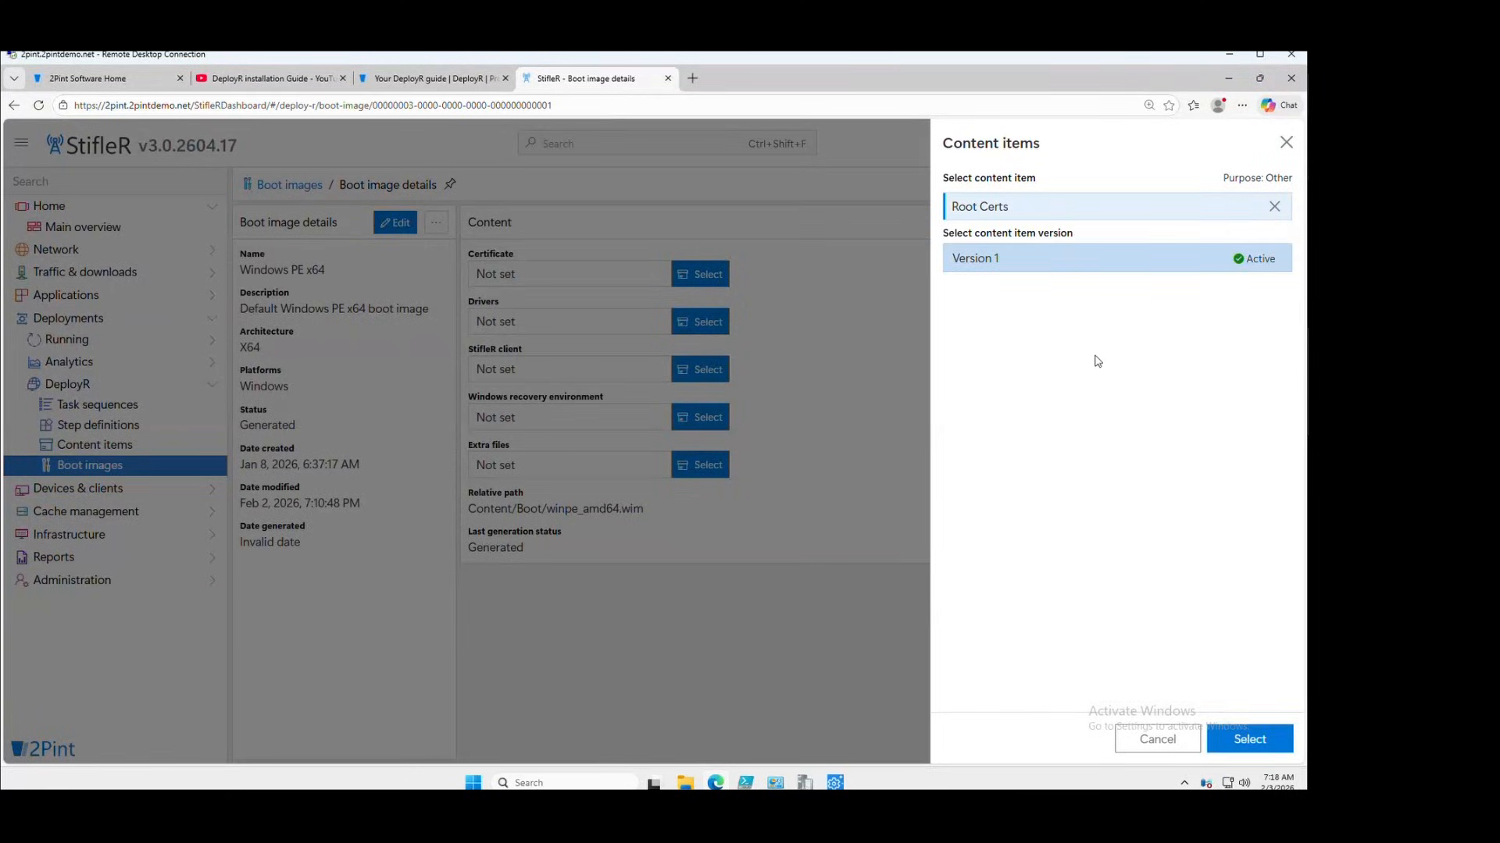
left_click(1247, 739)
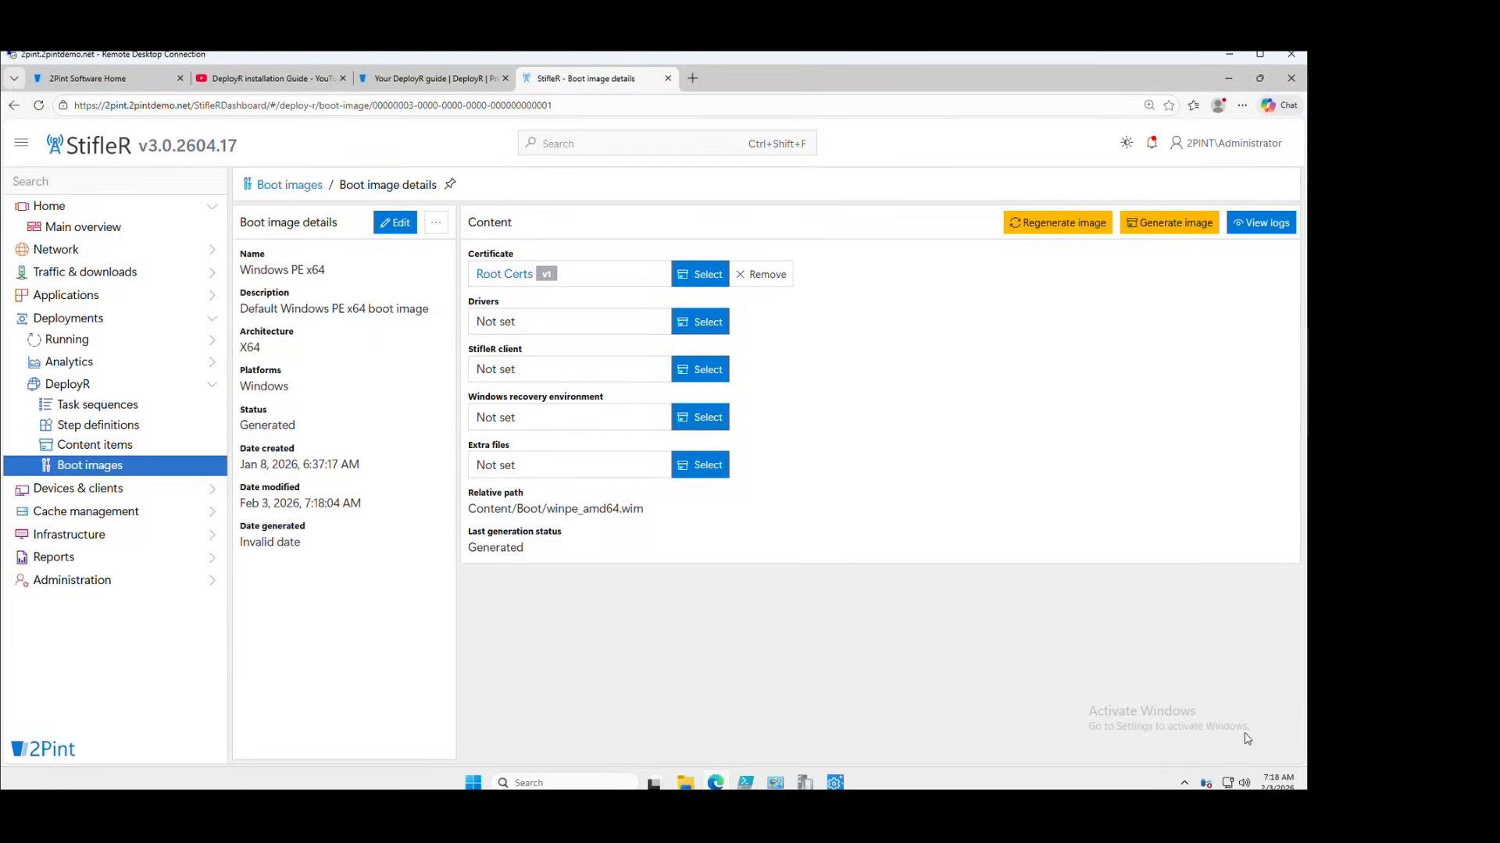
Assign WinPE x64 Driver Pack version 1 as the boot image's drivers
left_click(698, 323)
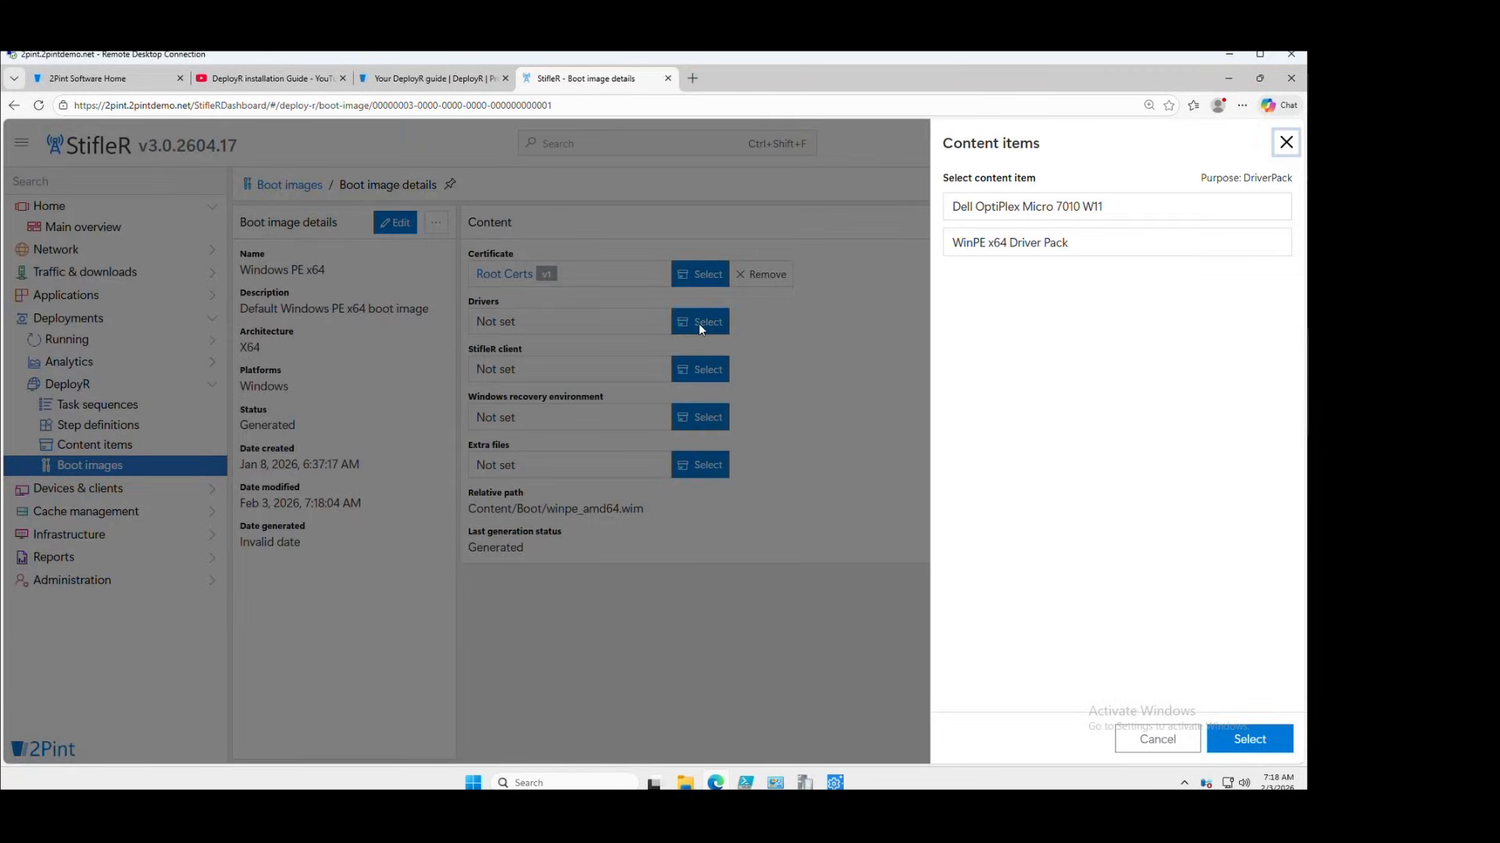
left_click(1033, 247)
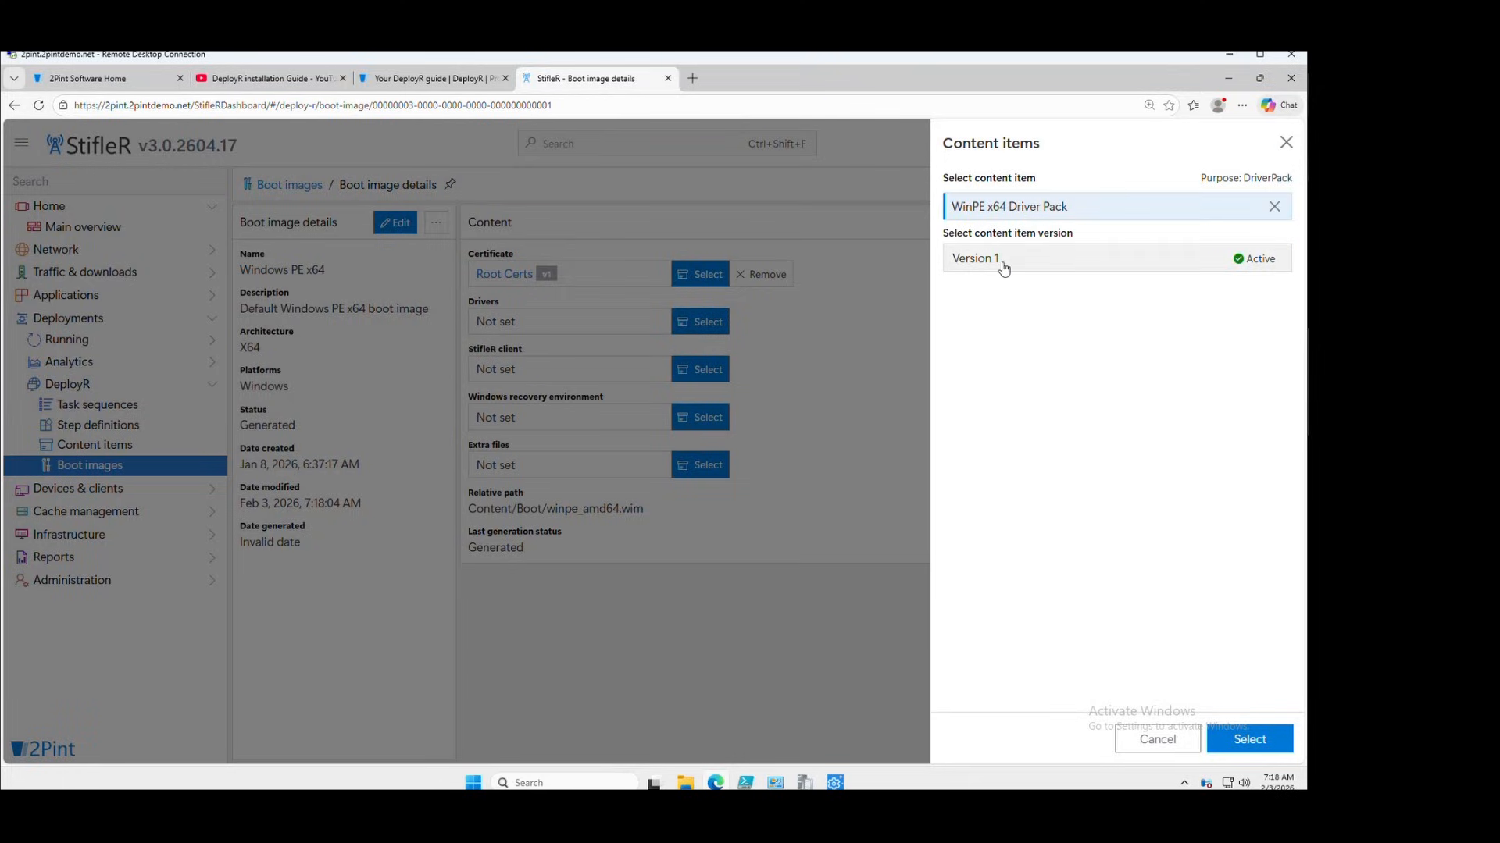
left_click(1004, 260)
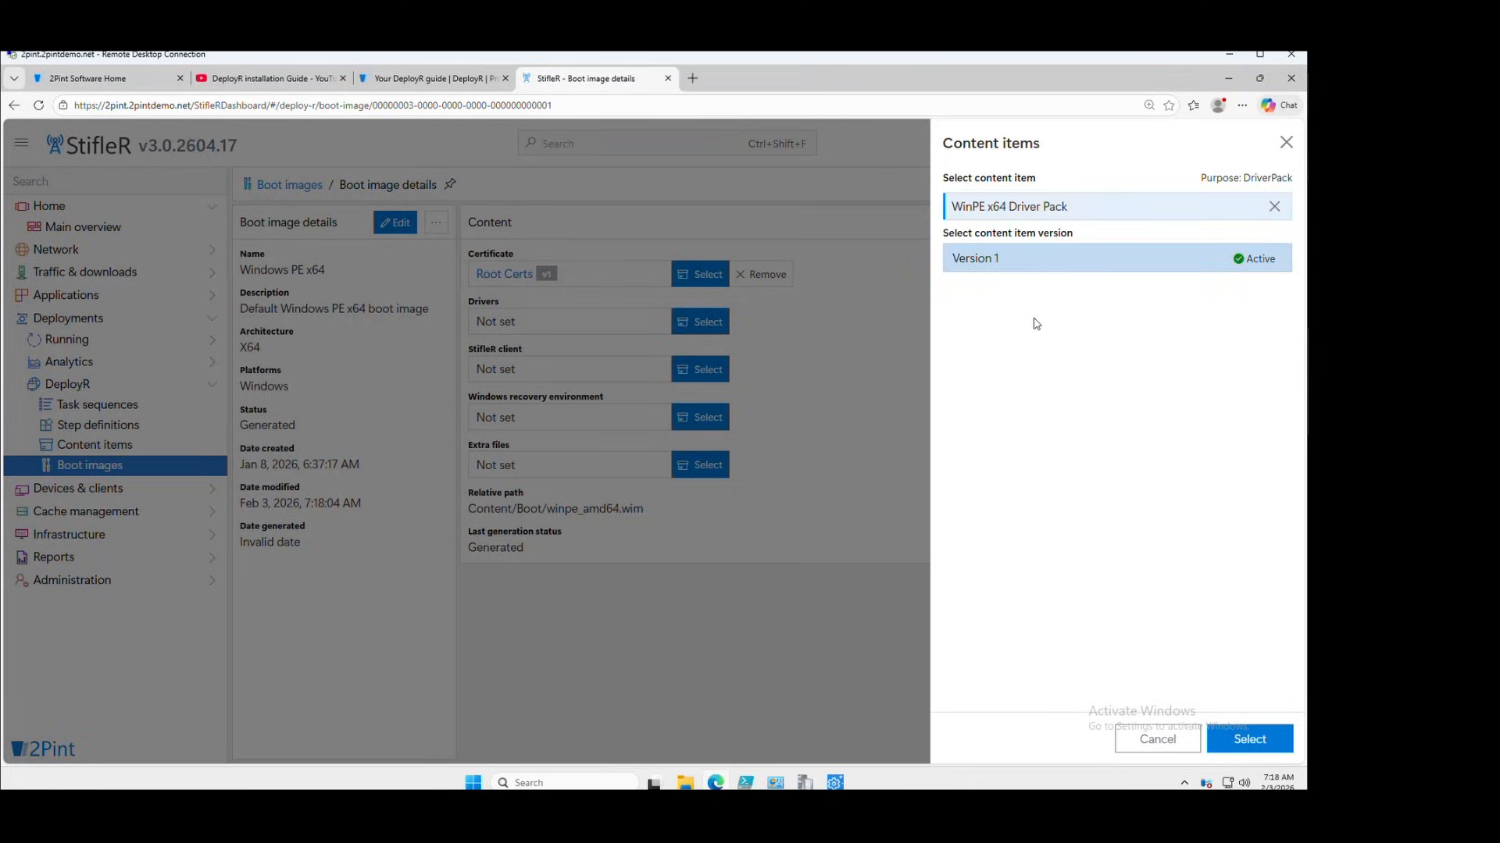
left_click(1250, 741)
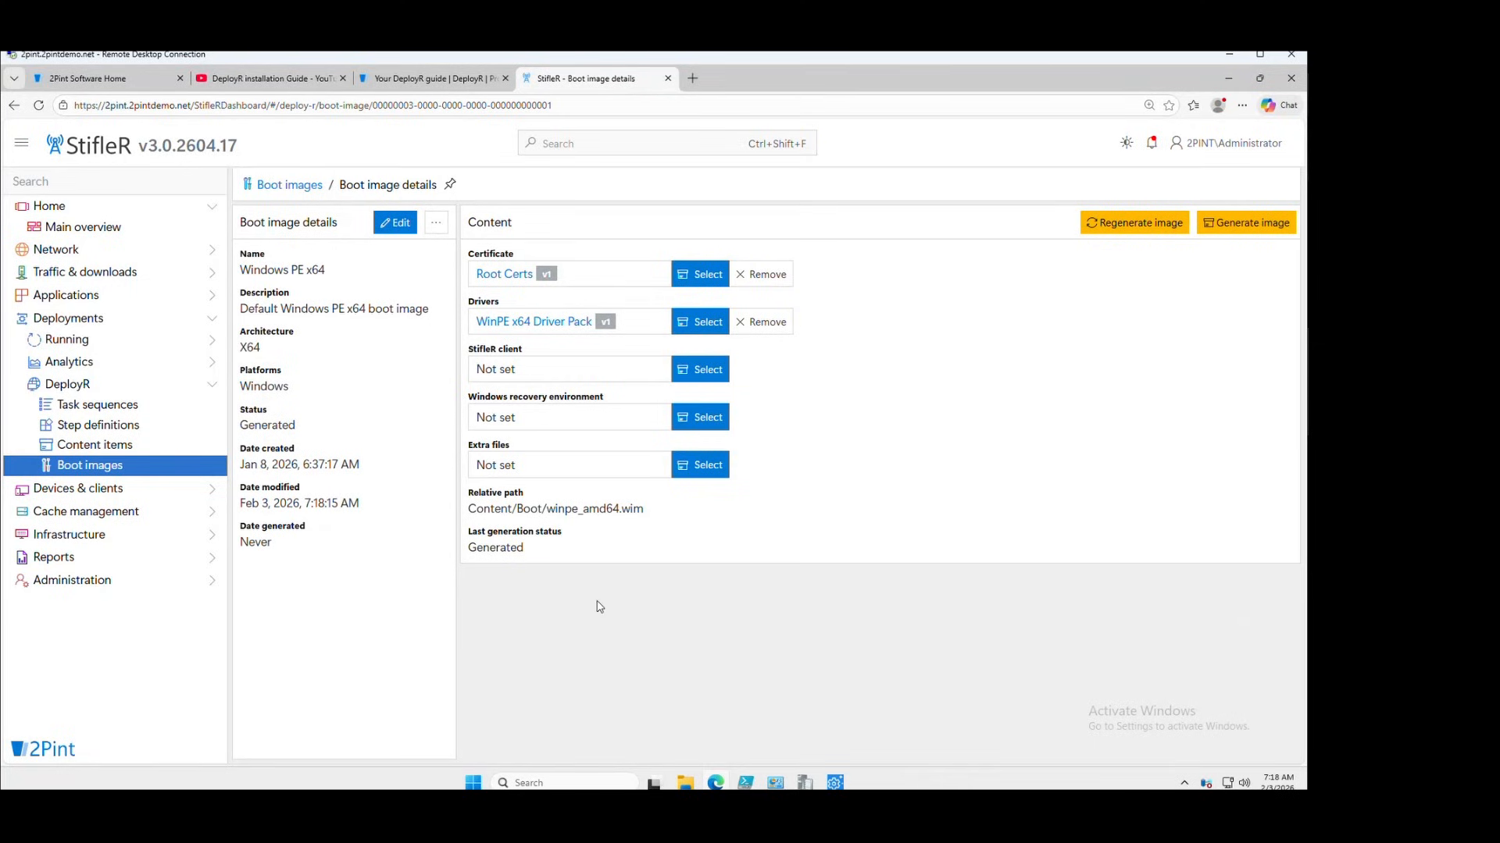
left_click_drag(468, 509, 657, 514)
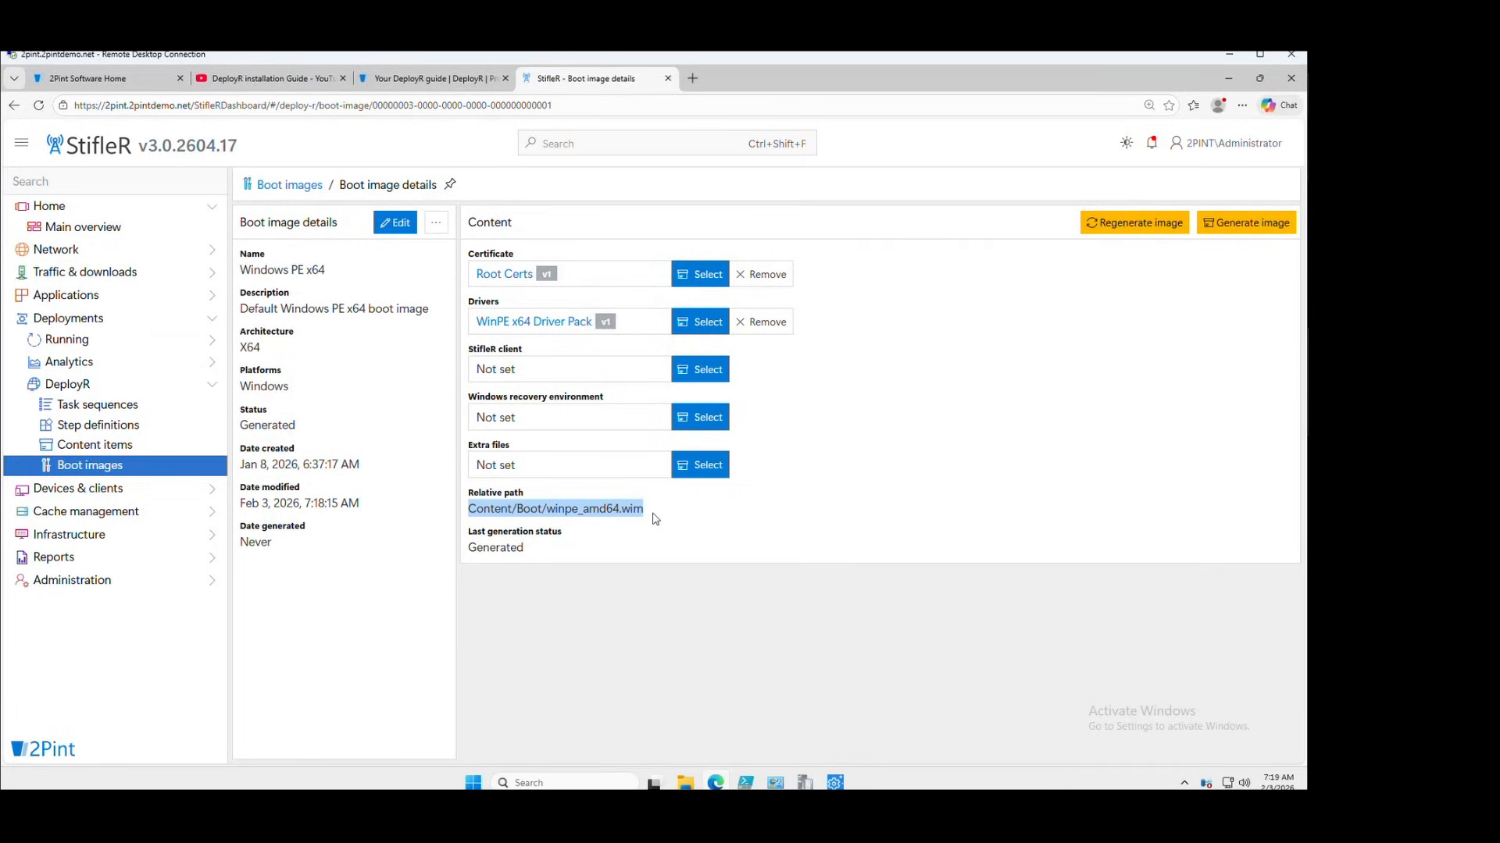
Browse File Explorer to E:\DeployR\Content\Boot, widening the Name column
left_click(685, 783)
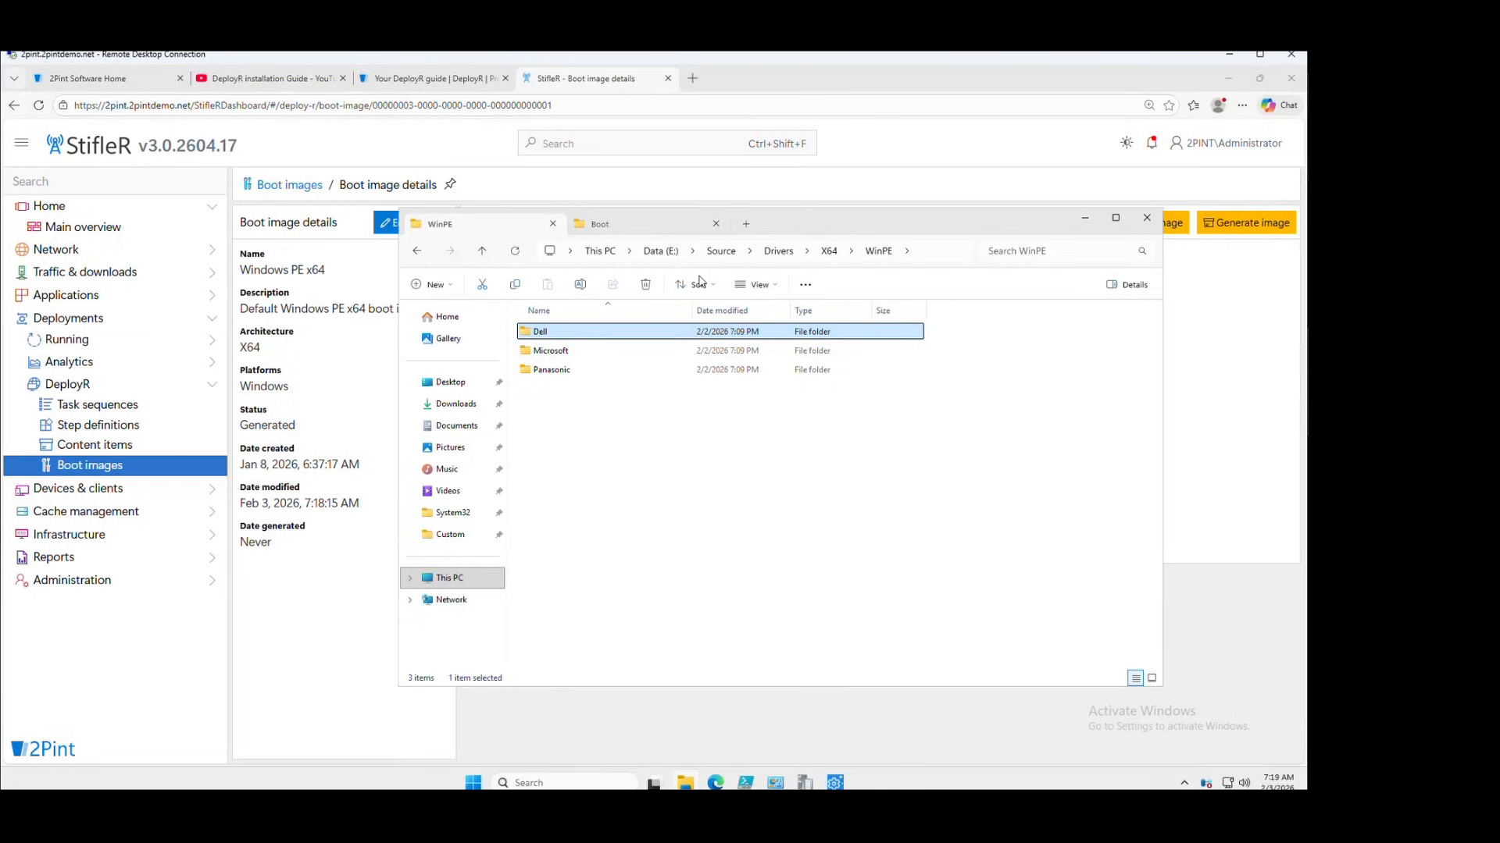
left_click(660, 251)
double_click(557, 333)
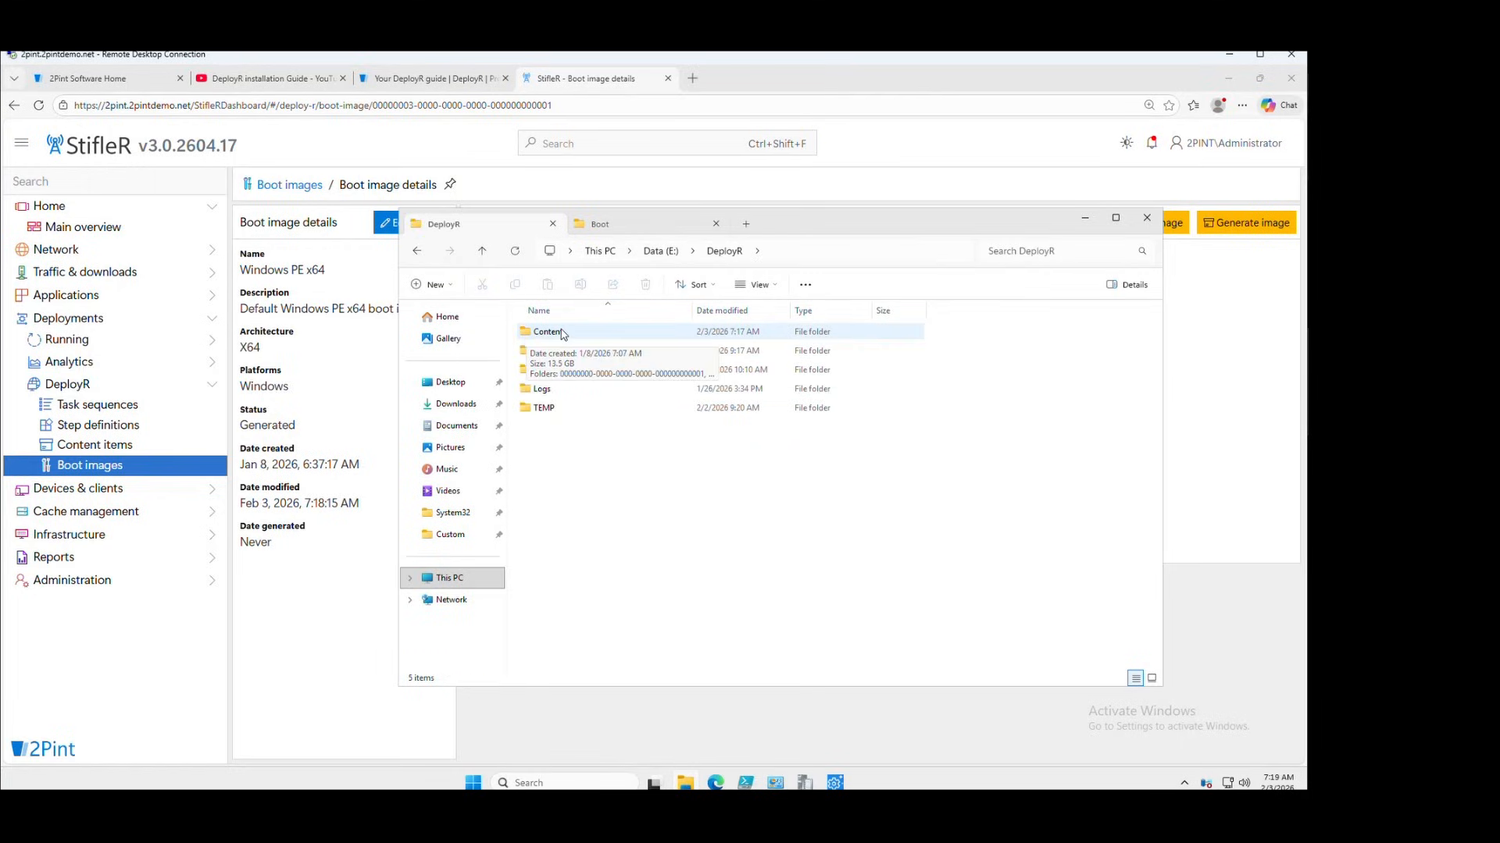
double_click(561, 333)
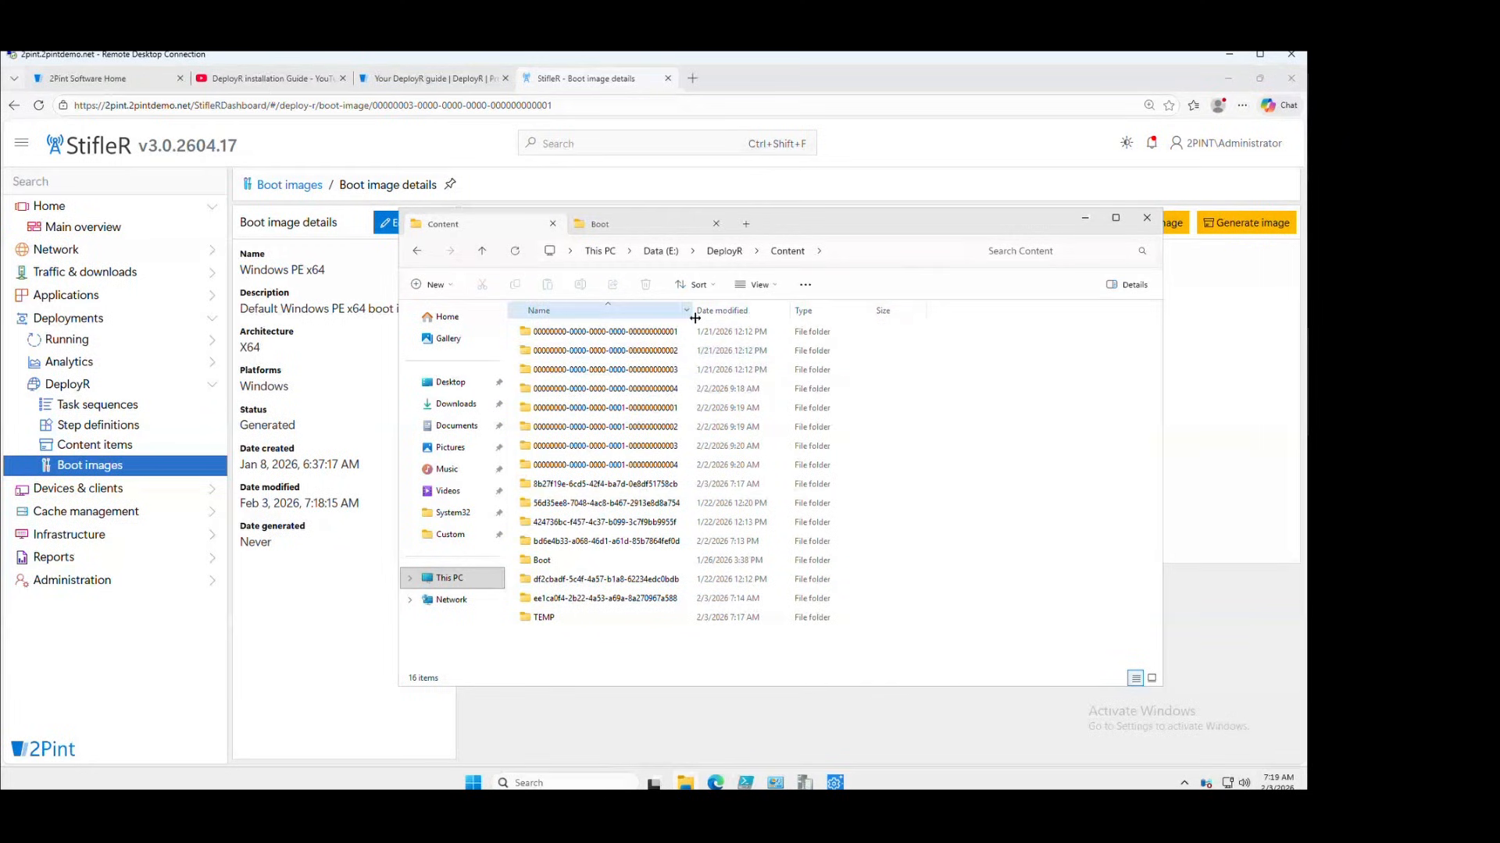
left_click_drag(692, 313, 789, 313)
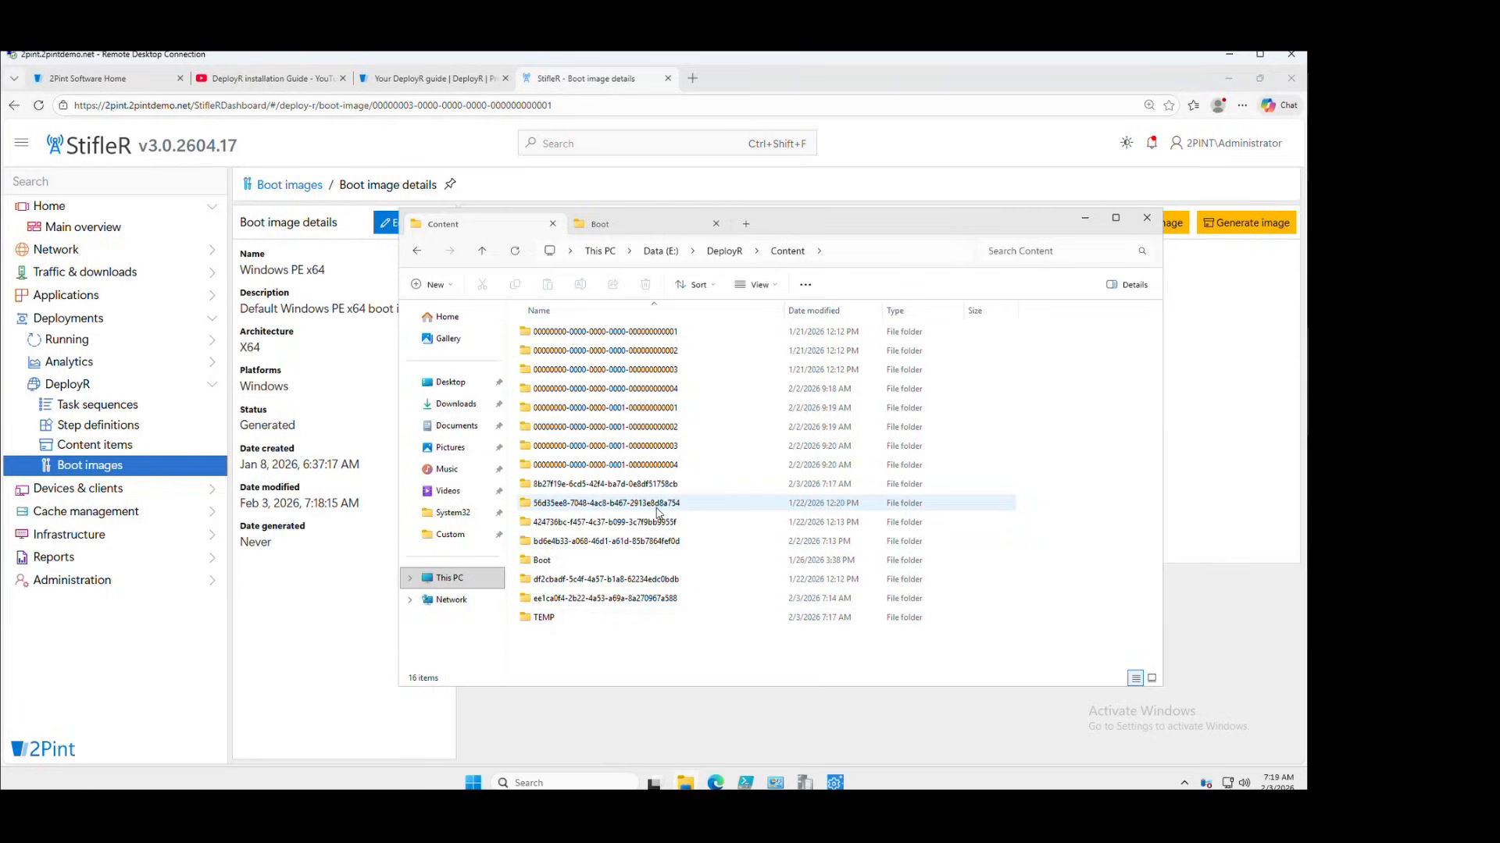
double_click(542, 561)
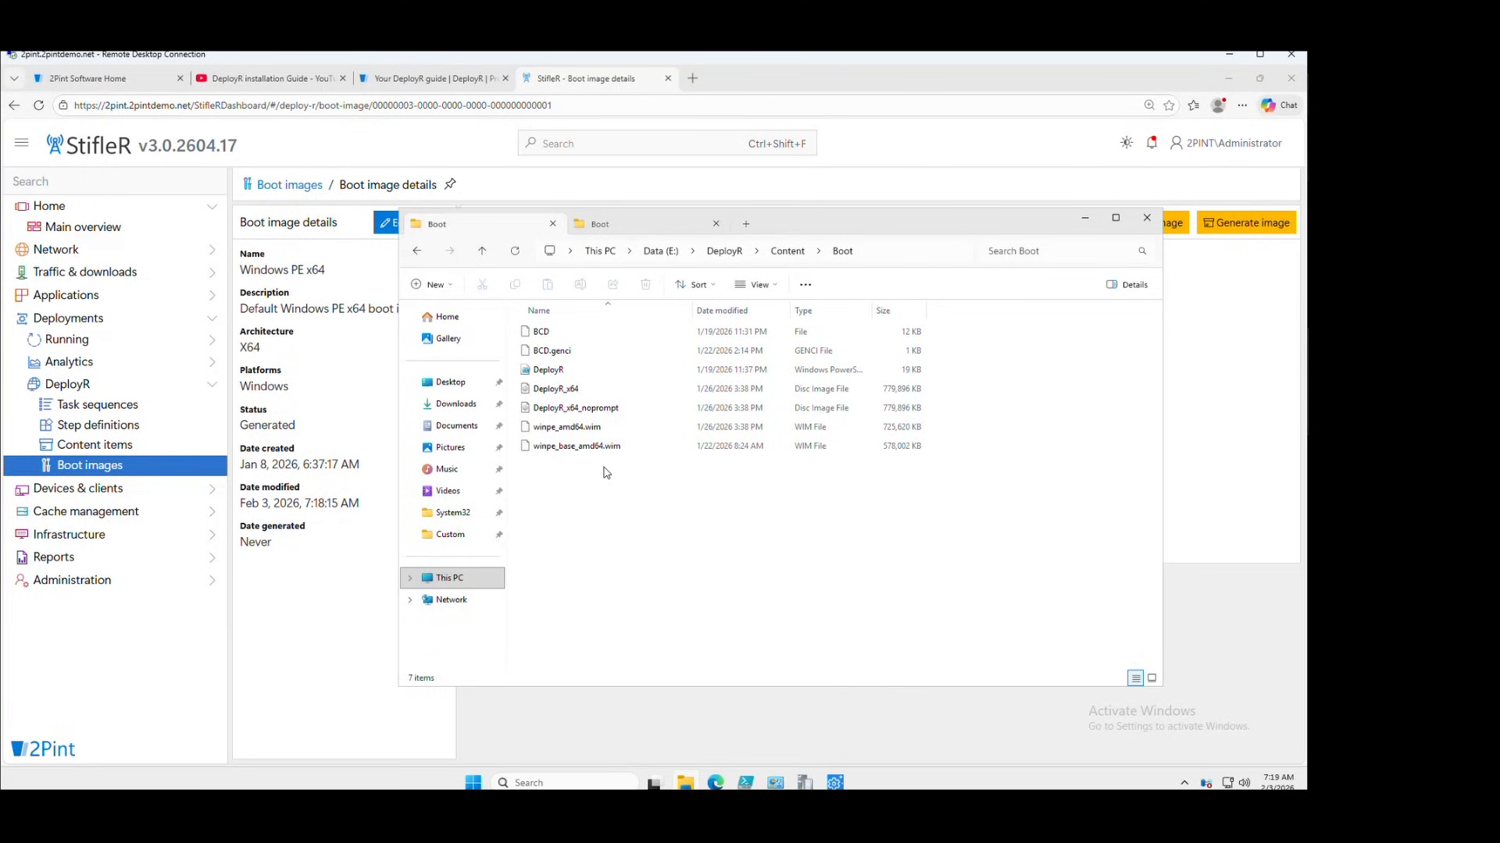
Highlight the winpe_base_amd64.wim, winpe_amd64.wim, DeployR_x64 and DeployR_x64_noprompt boot files
left_click(581, 451)
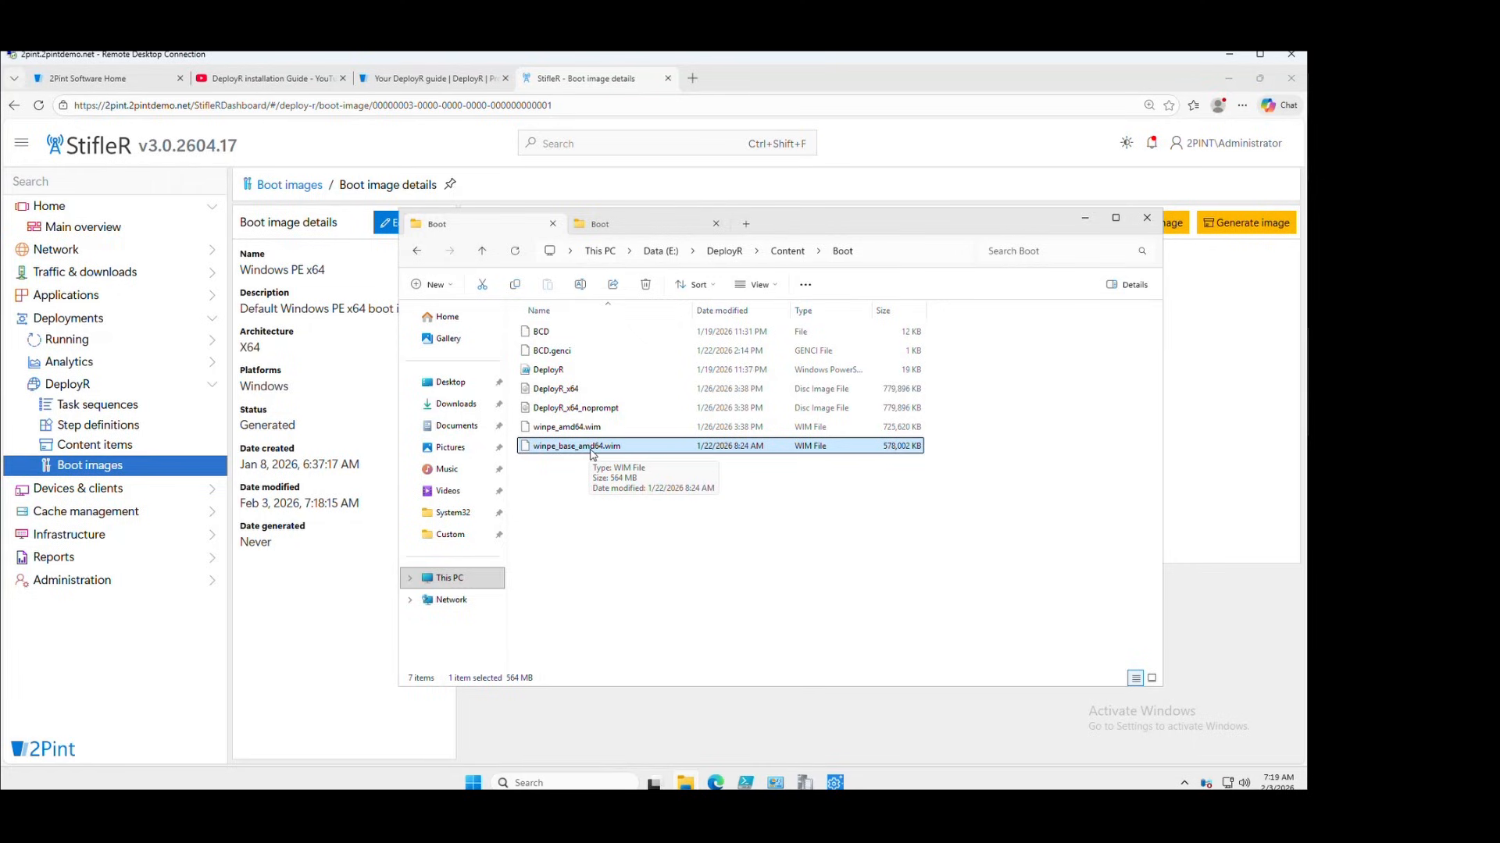
left_click(551, 434)
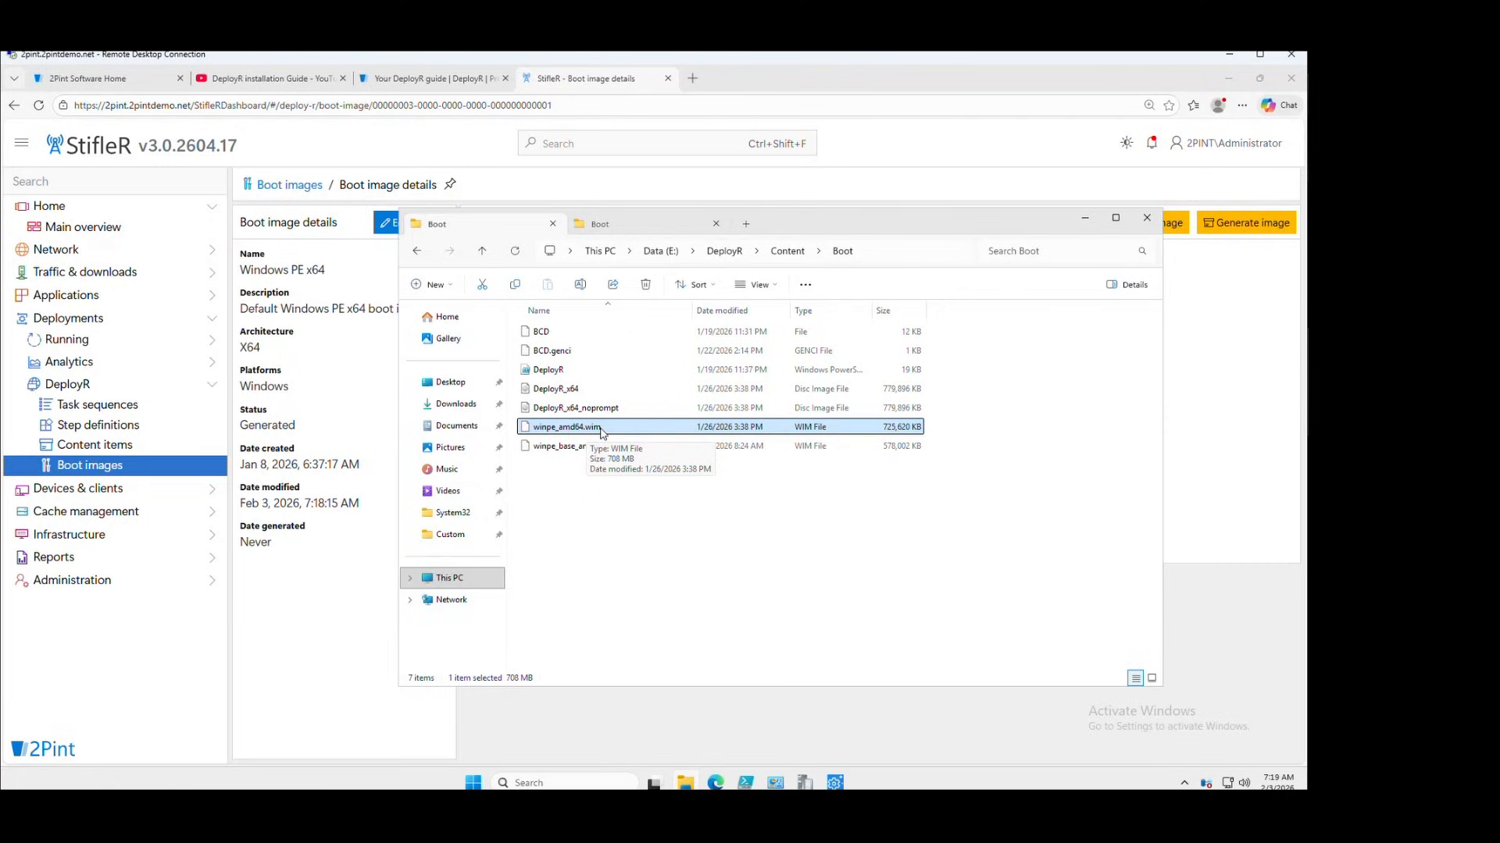
left_click(576, 391)
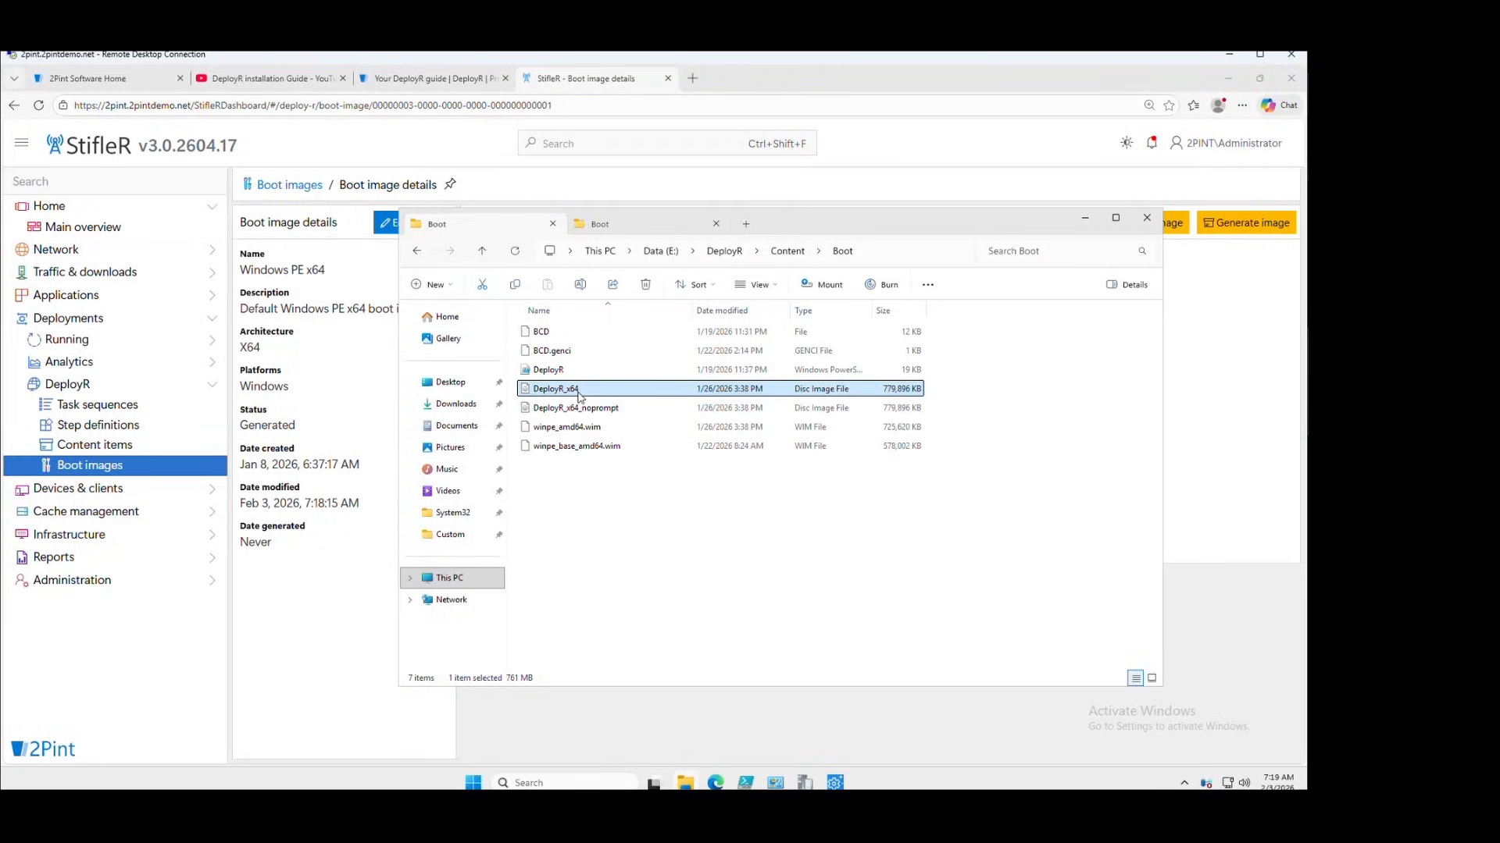
left_click(576, 409)
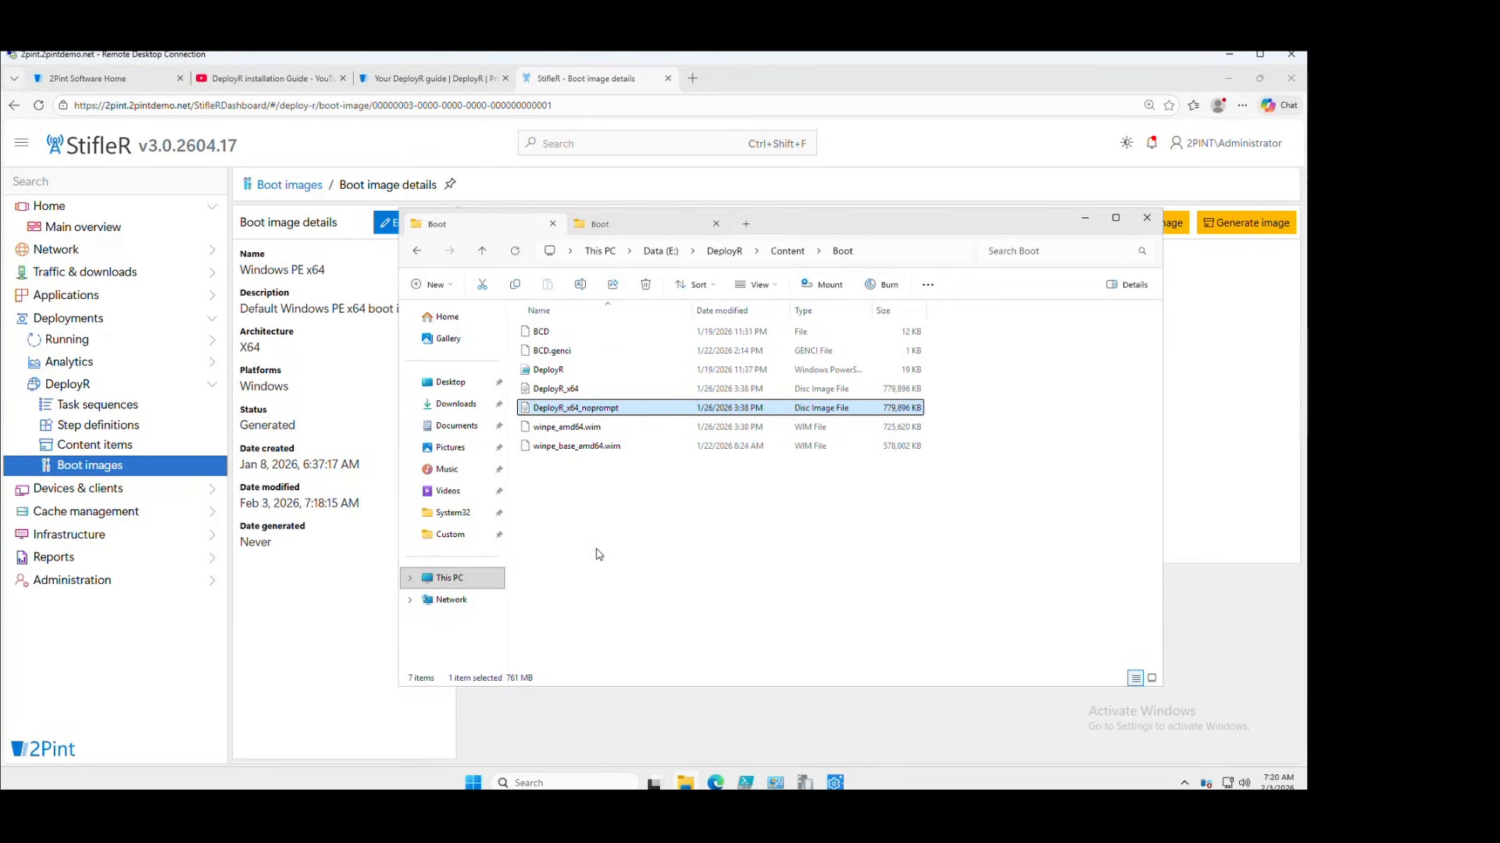
Go to C:\ProgramData on the OS (C:) drive via the address bar
left_click(443, 579)
double_click(569, 350)
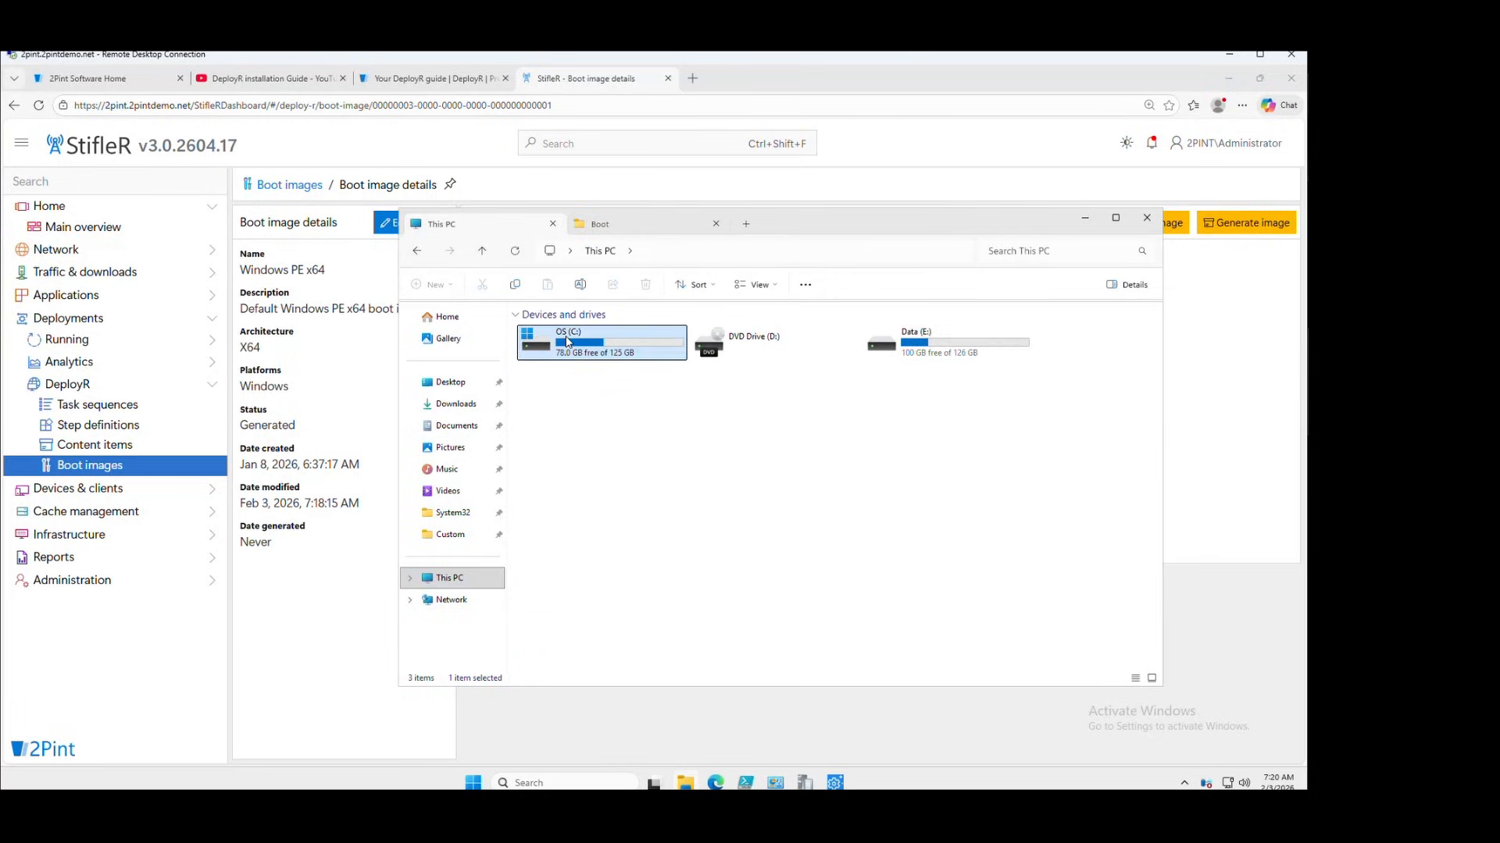
left_click(760, 251)
type("programd")
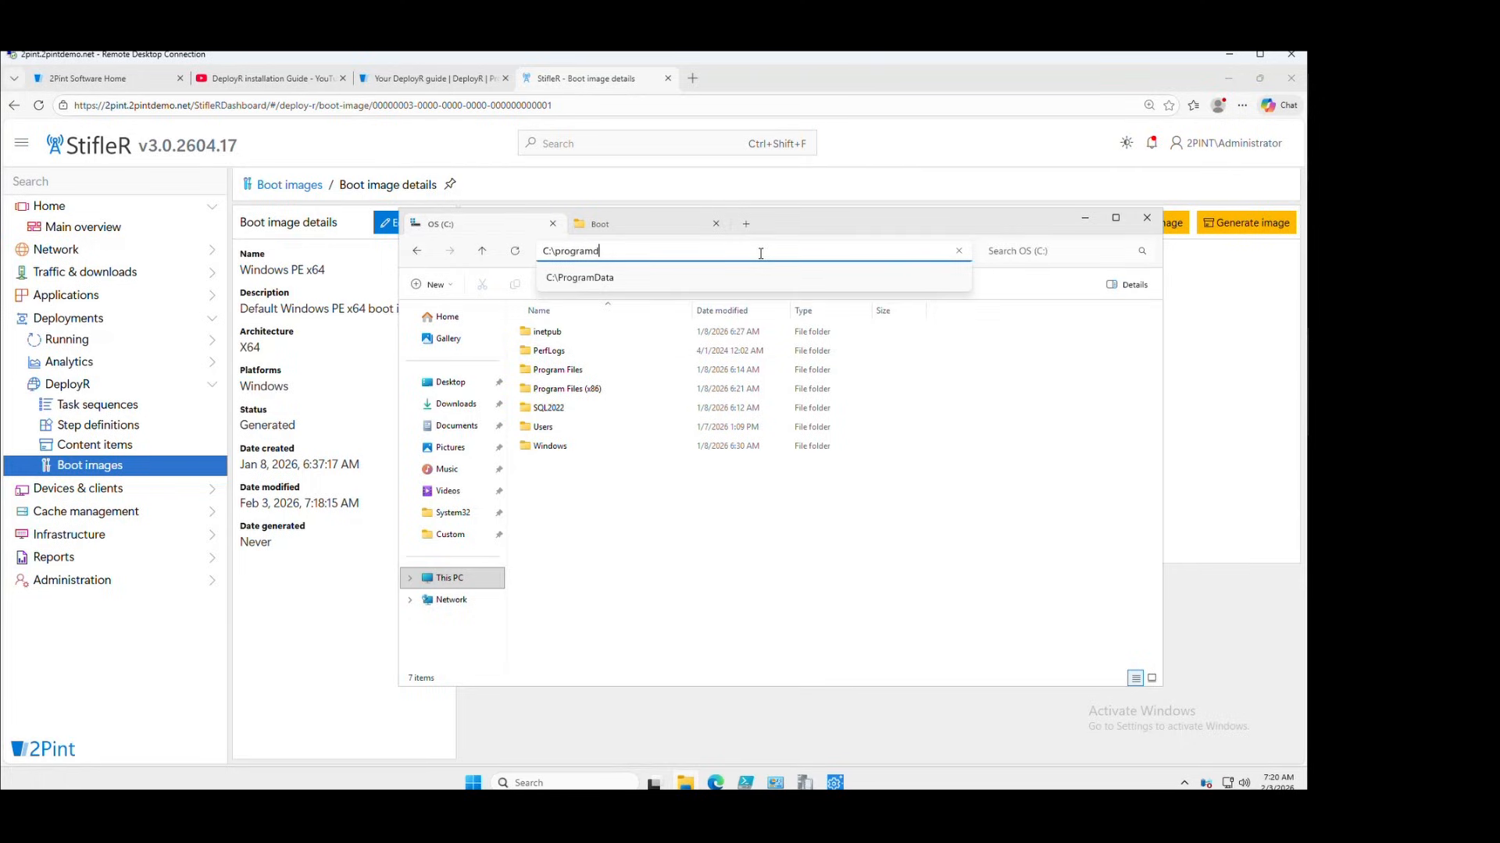
left_click(613, 278)
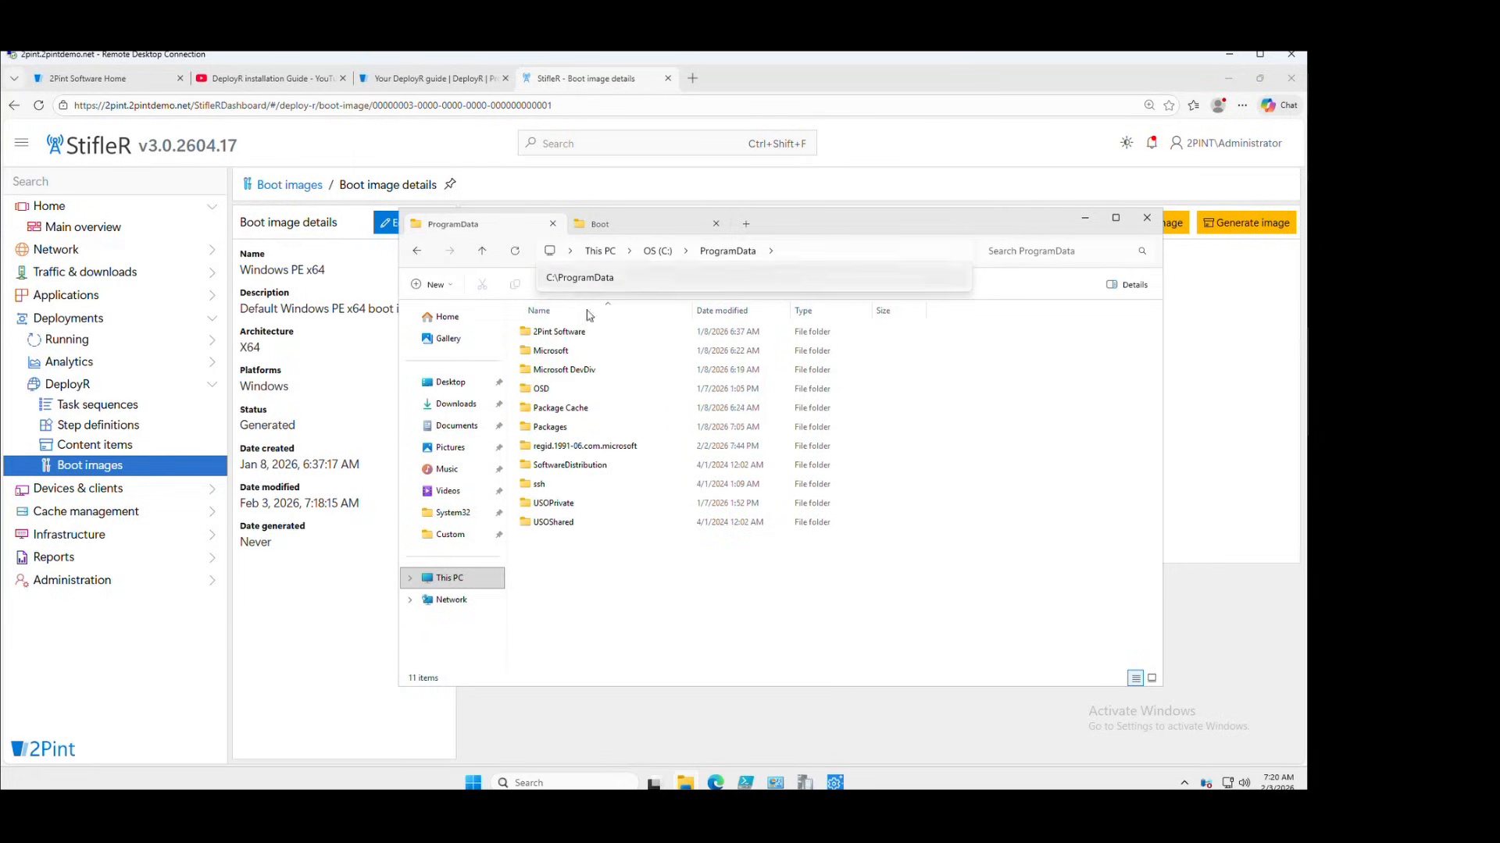
Open 2Pint Software\2PXE\RemoteInstall\Sources\DeployR_x64, select winpe_amd64.wim, then return to StifleR Content items
double_click(578, 337)
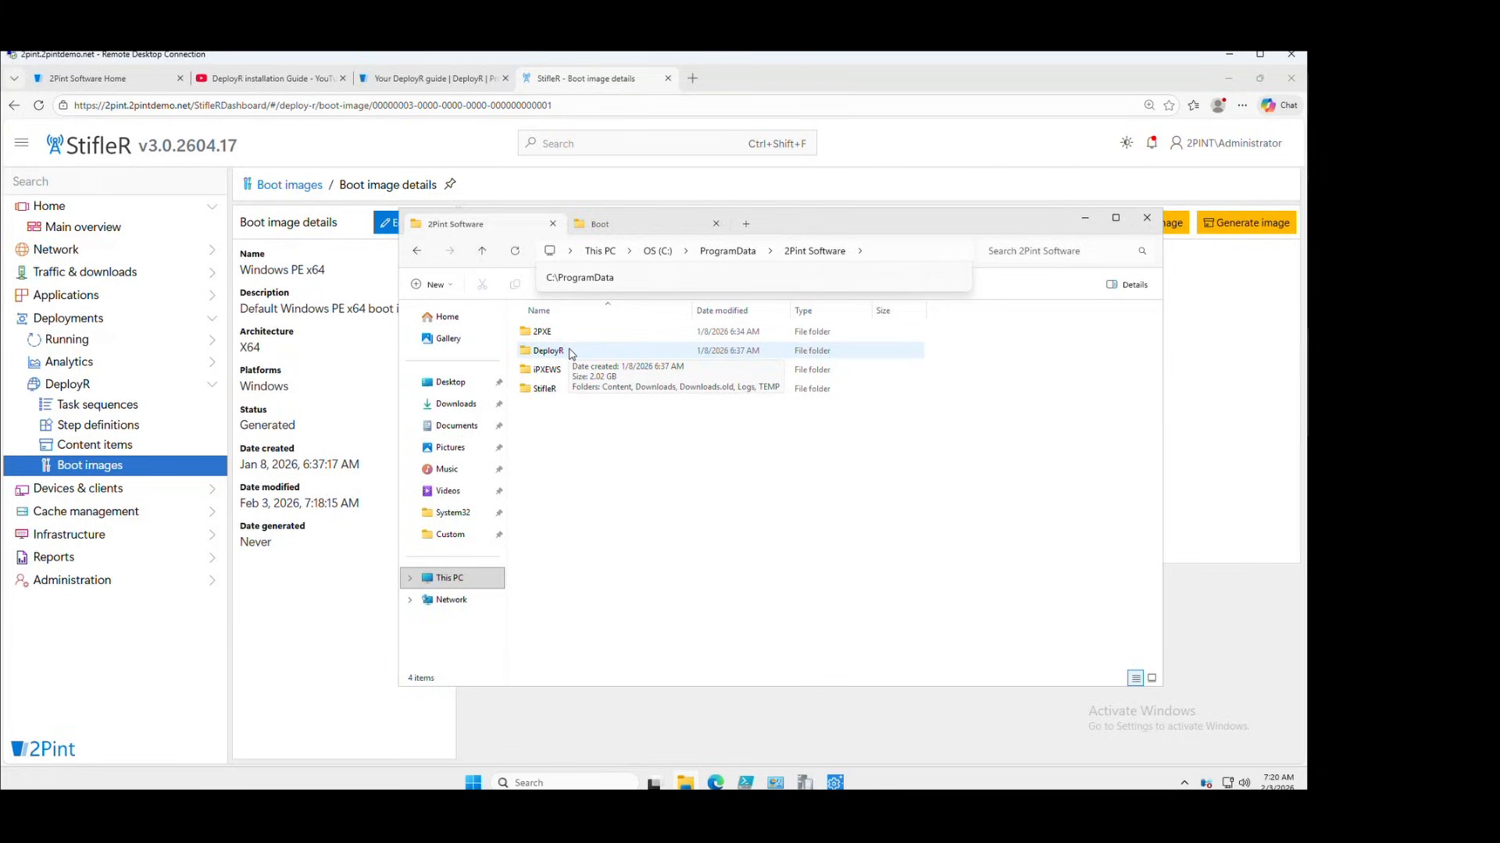
double_click(559, 334)
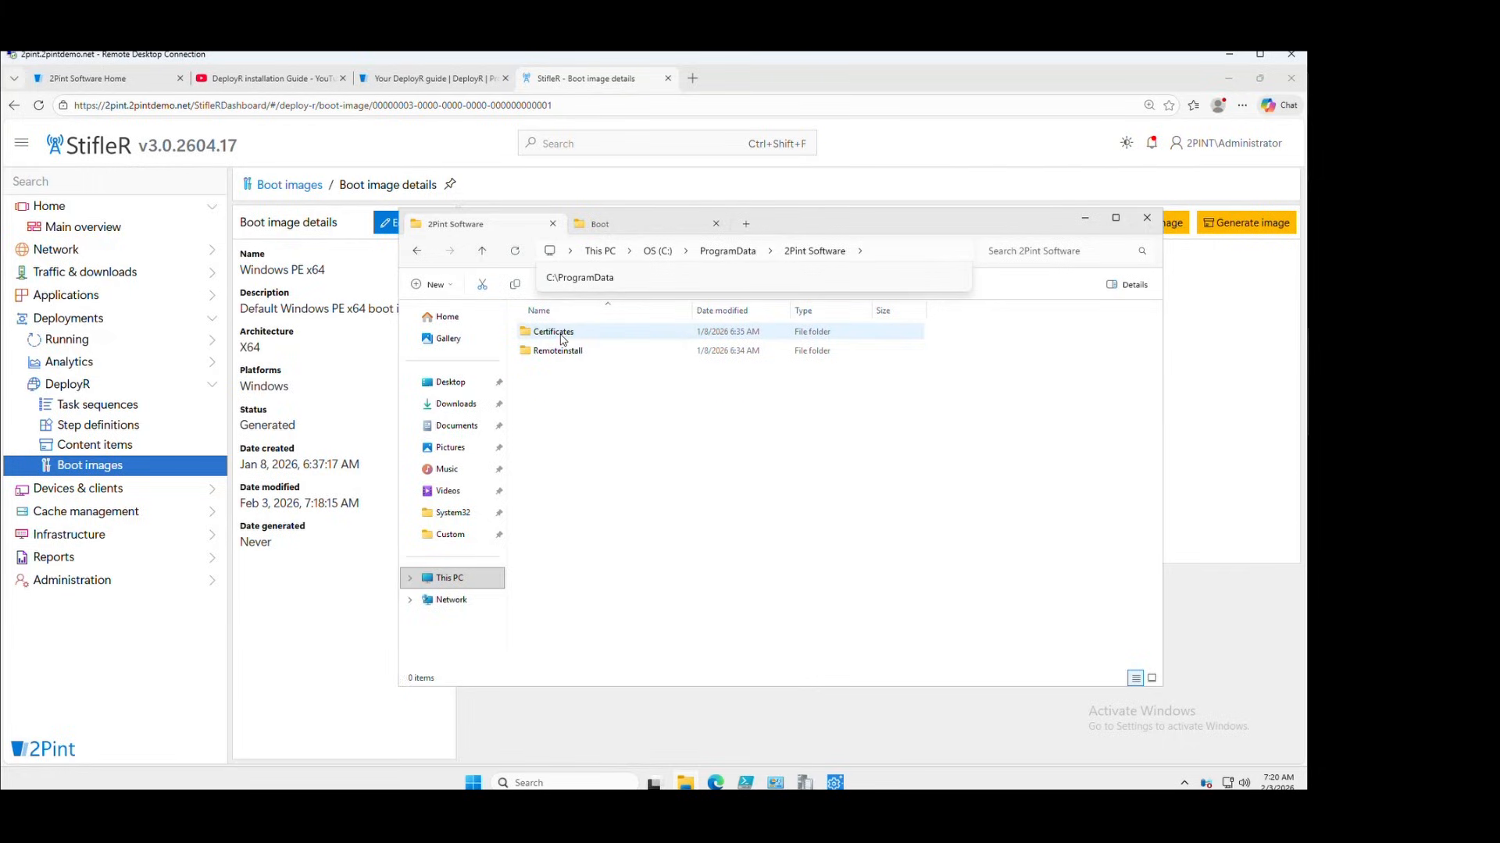
double_click(568, 353)
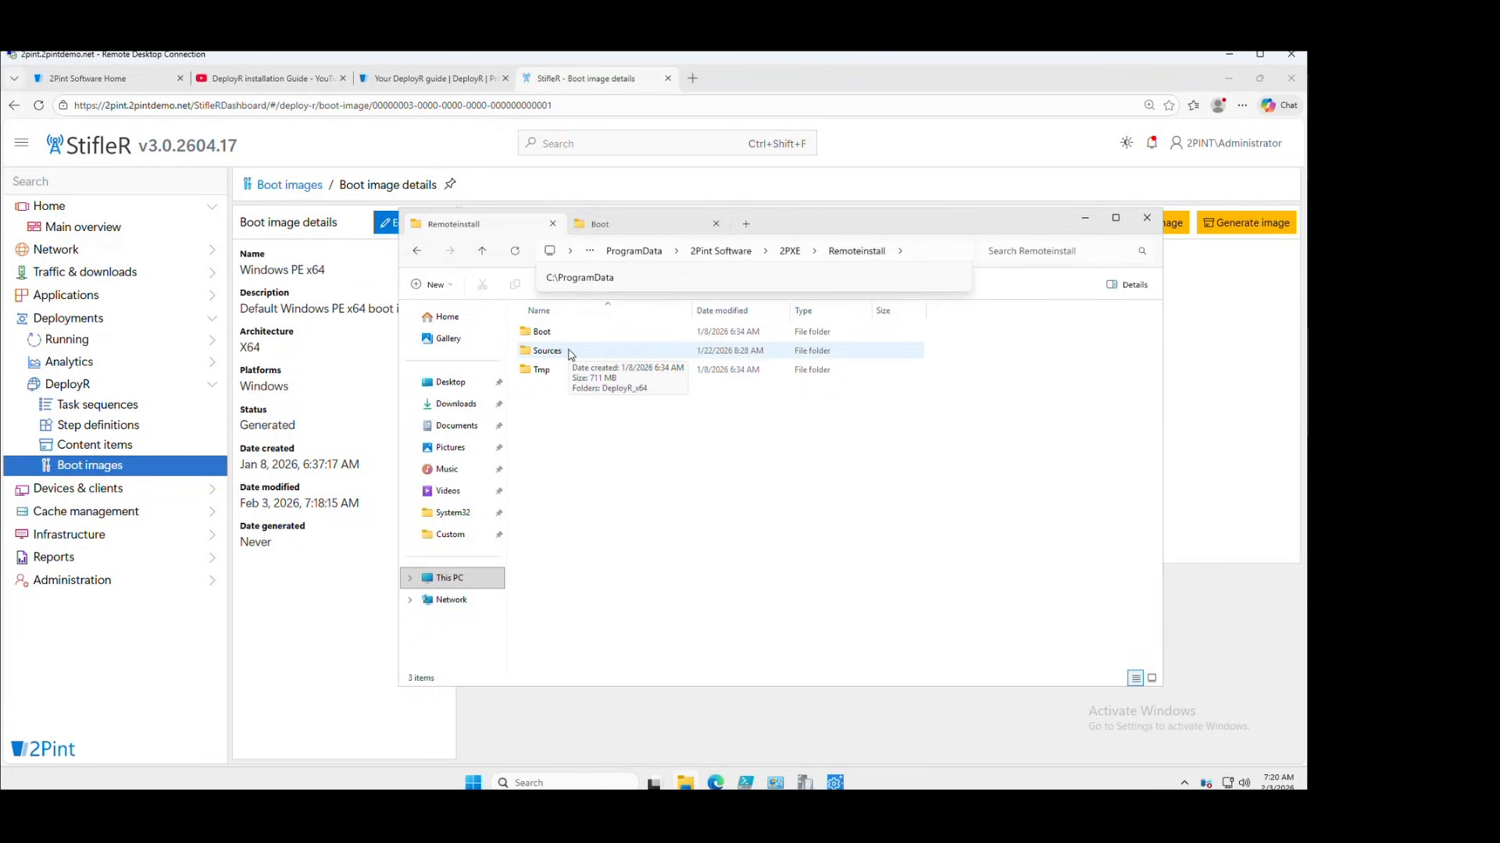
double_click(569, 353)
double_click(571, 334)
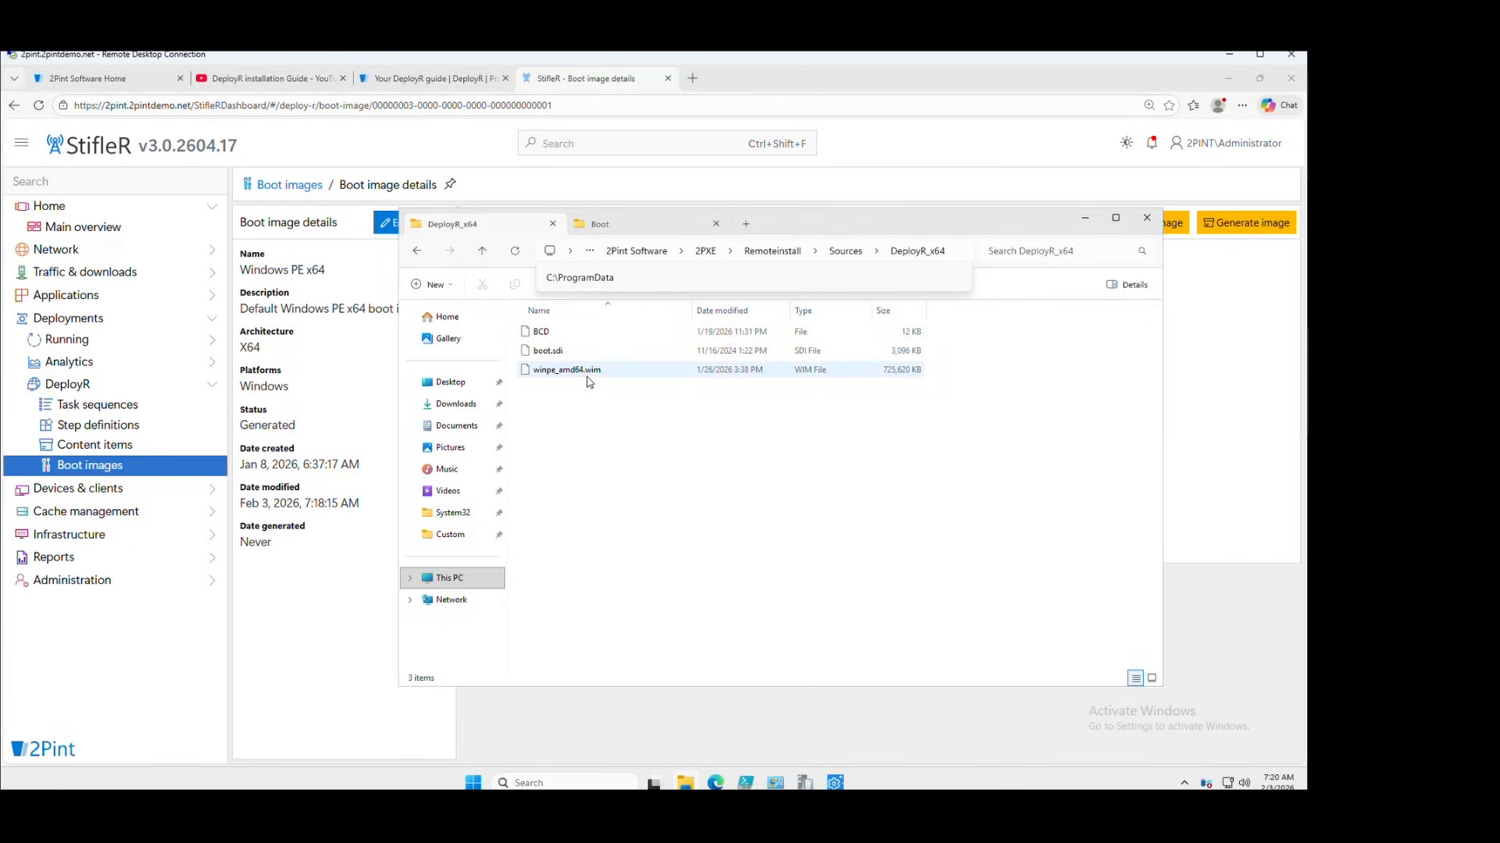
left_click(589, 371)
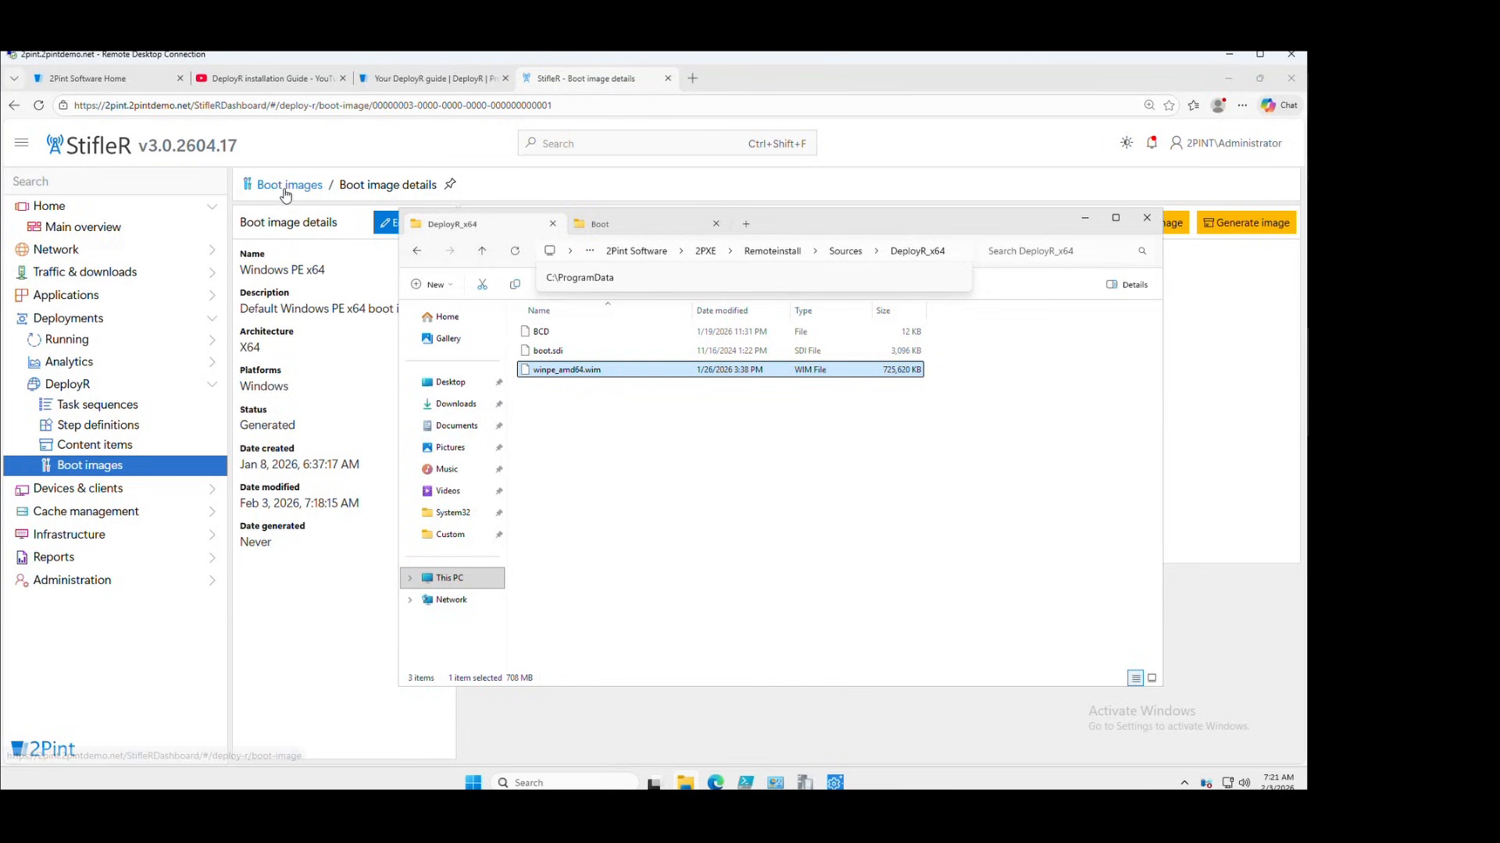
left_click(104, 448)
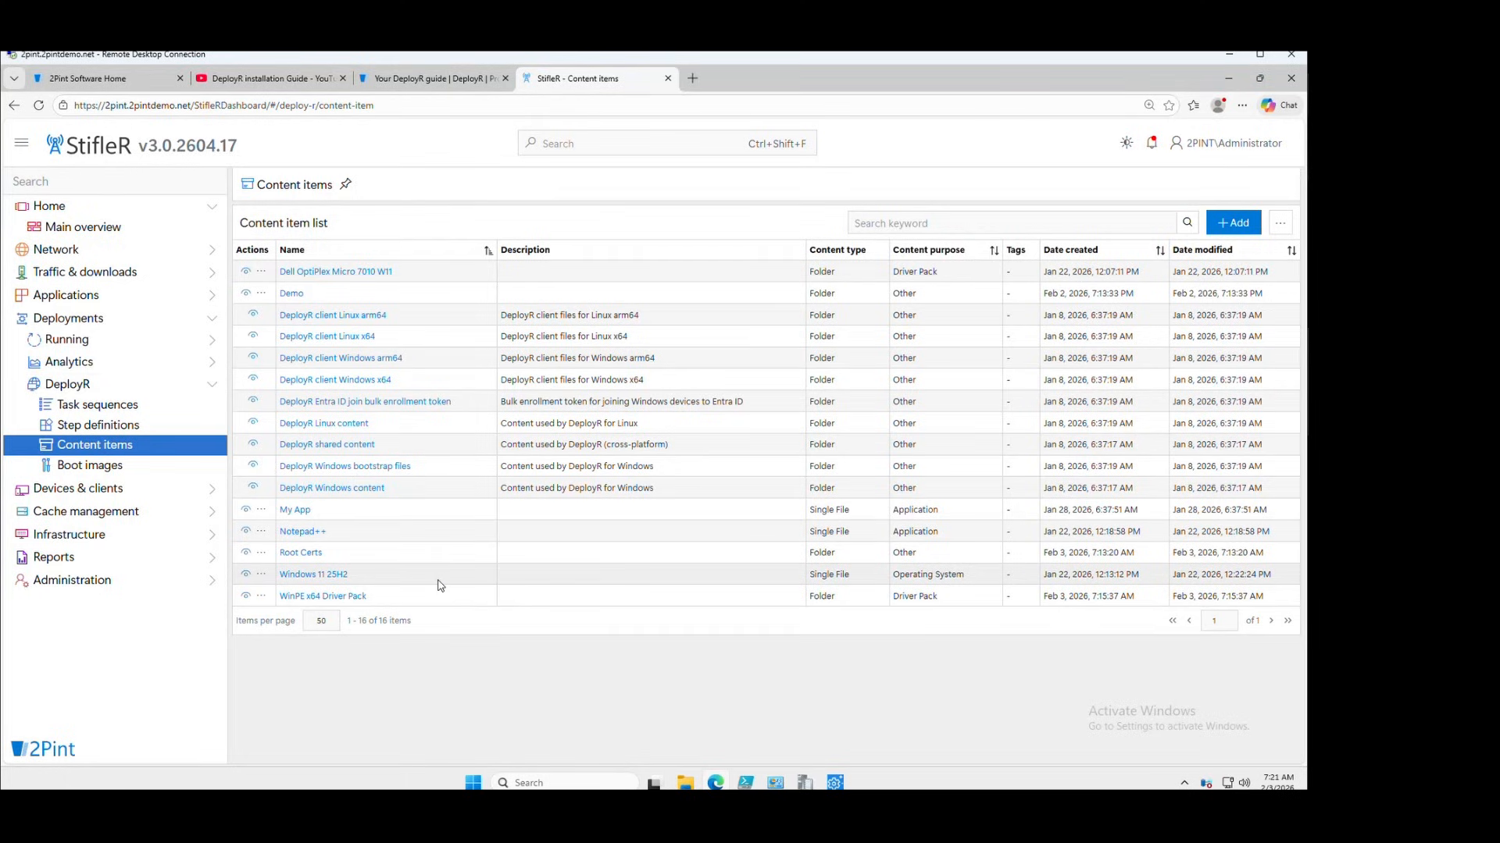
Open the Dell OptiPlex Micro 7010 W11 item, then browse to E:\Source\Drivers\X64\Windows 11\Dell\OptiPlex 7010 Micro
left_click(363, 271)
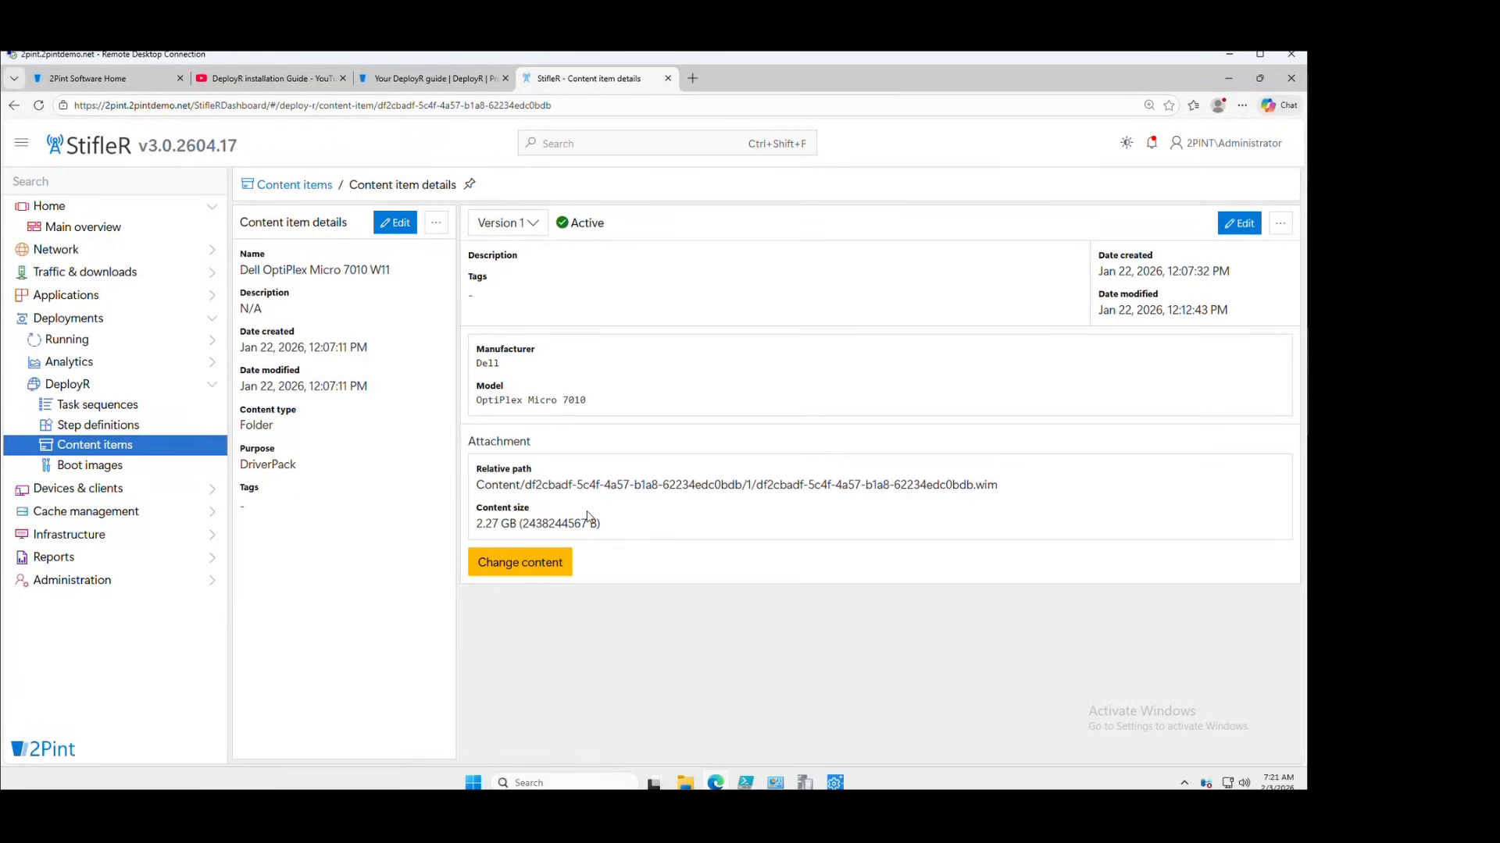
left_click(692, 783)
left_click(449, 578)
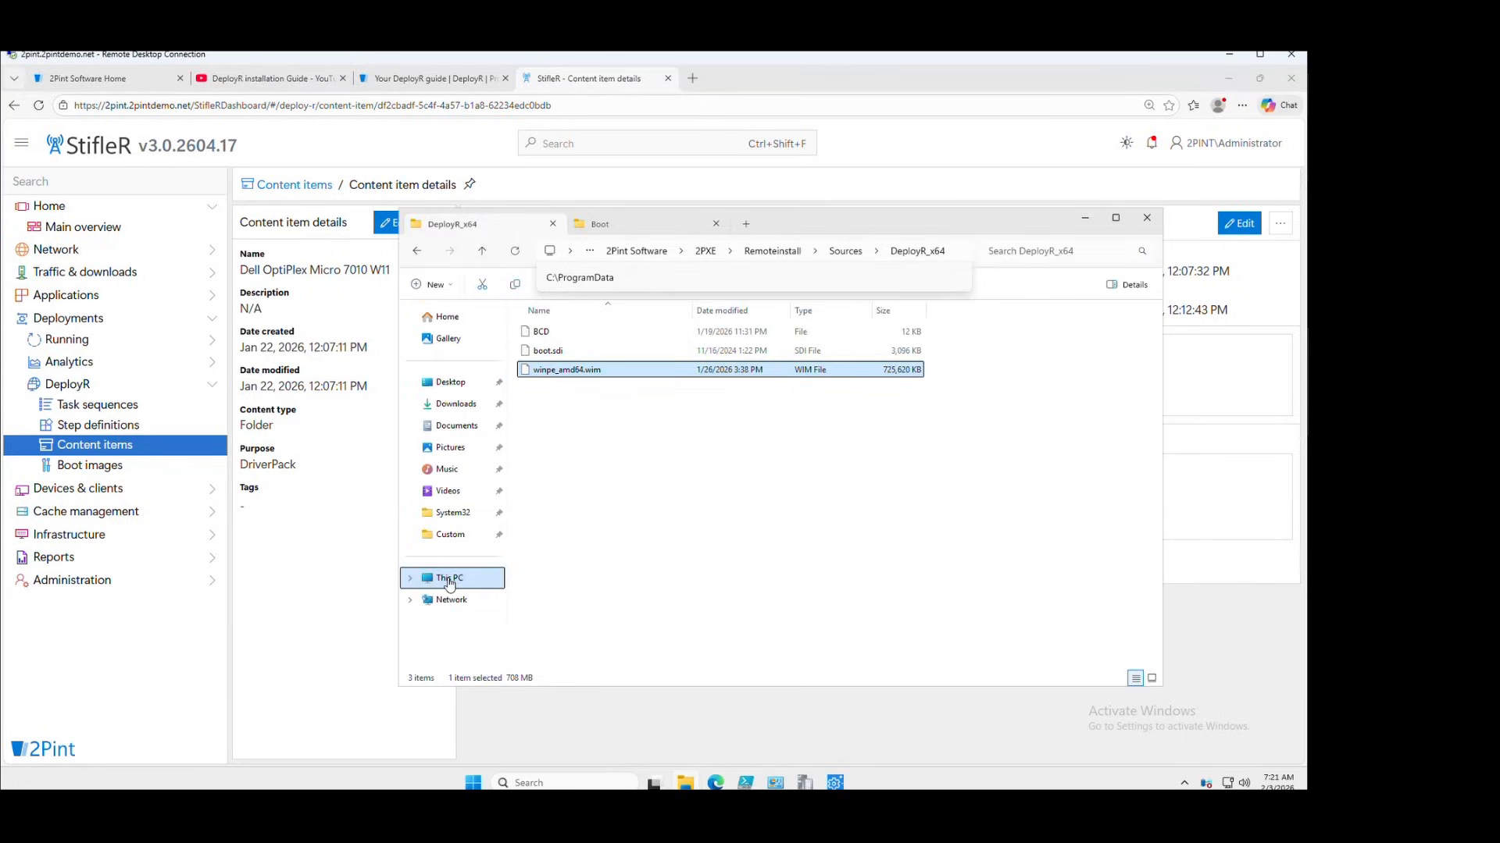
double_click(898, 338)
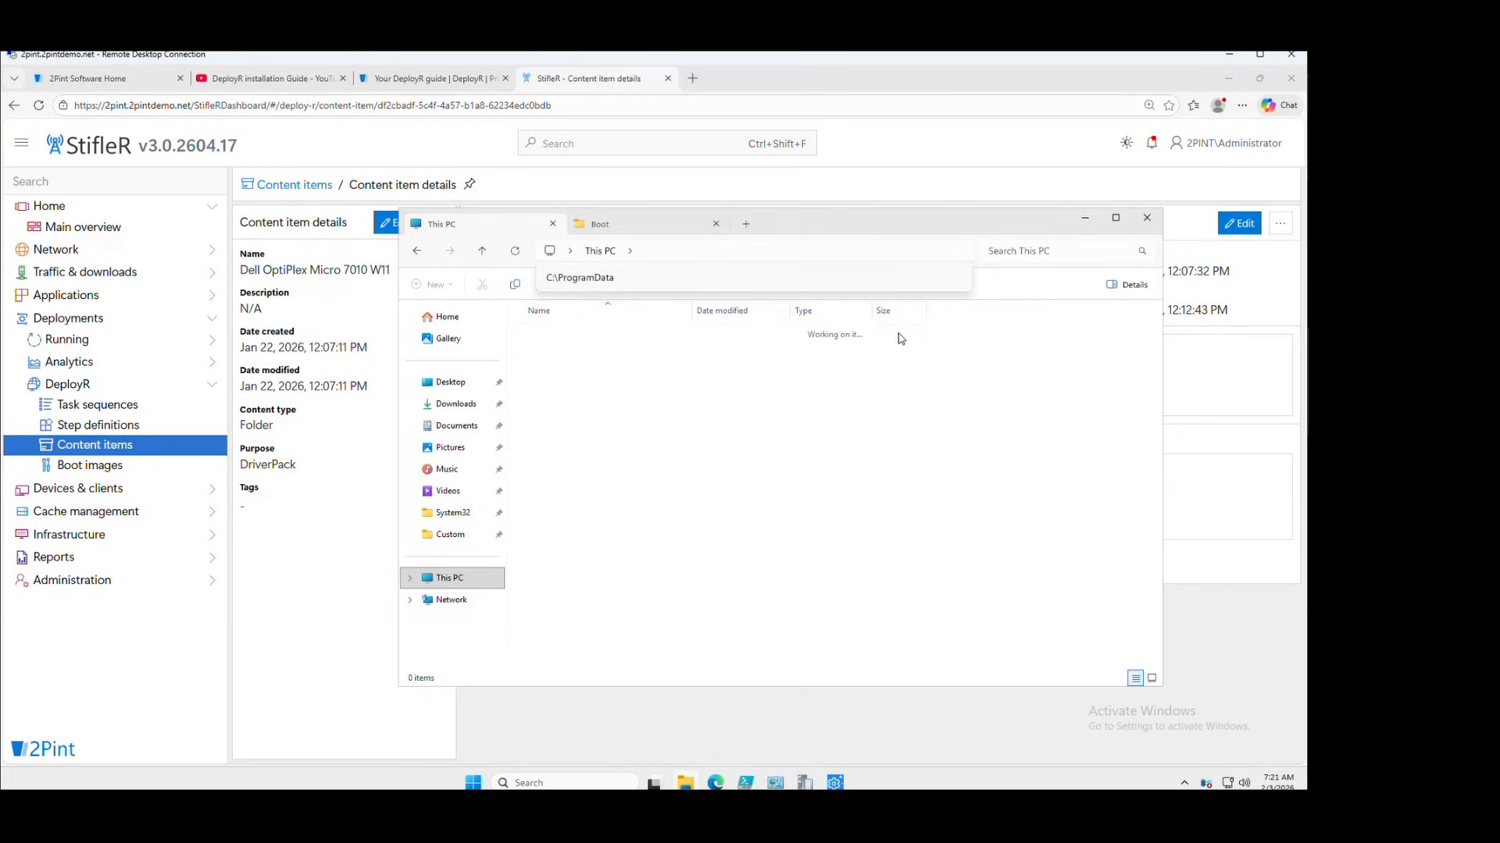
double_click(581, 354)
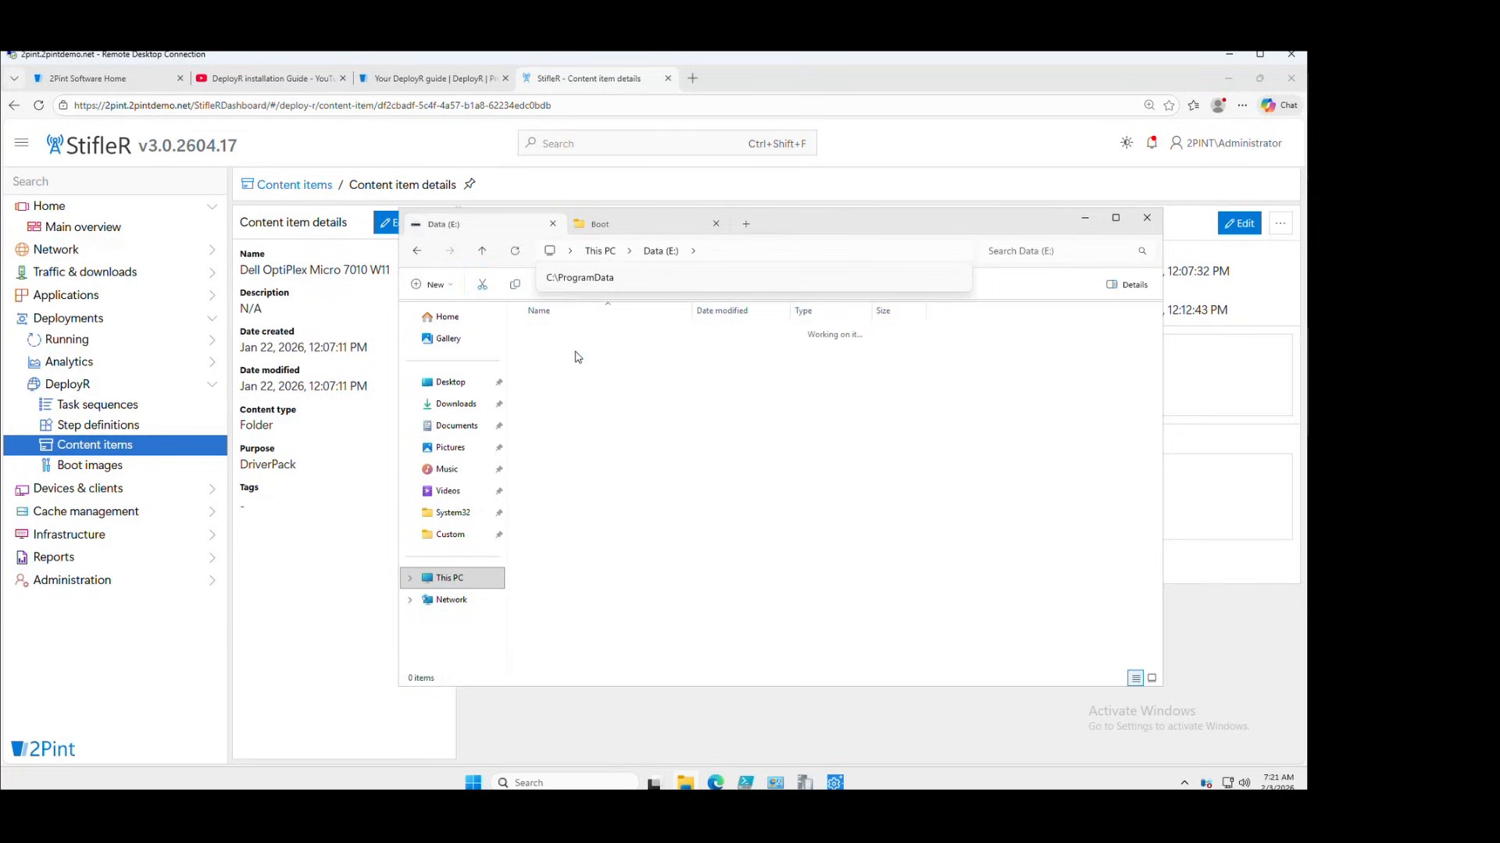
left_click(567, 336)
double_click(567, 337)
left_click(557, 353)
double_click(556, 353)
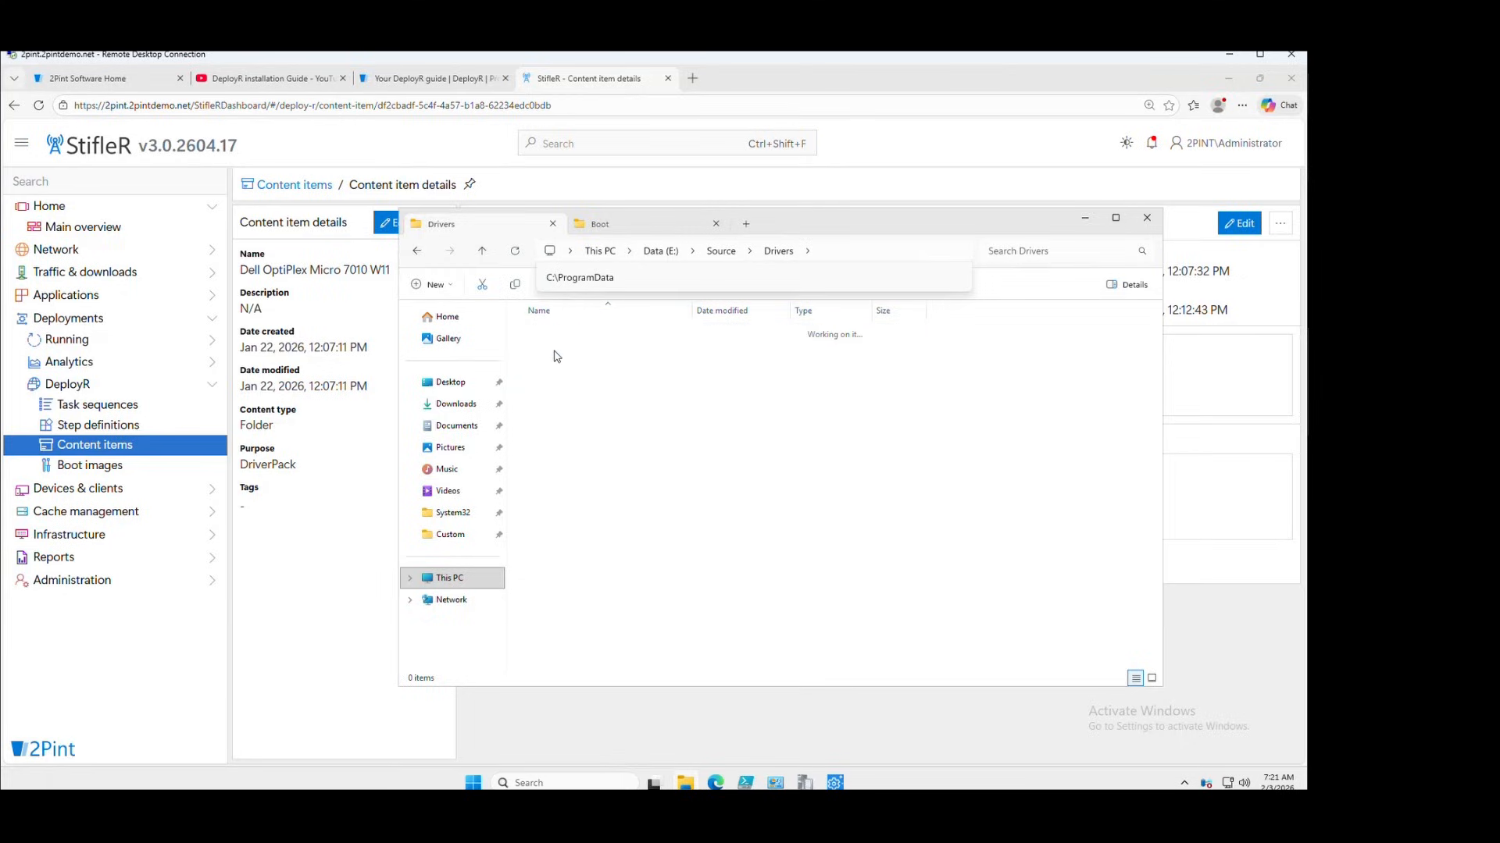
left_click(561, 333)
double_click(566, 334)
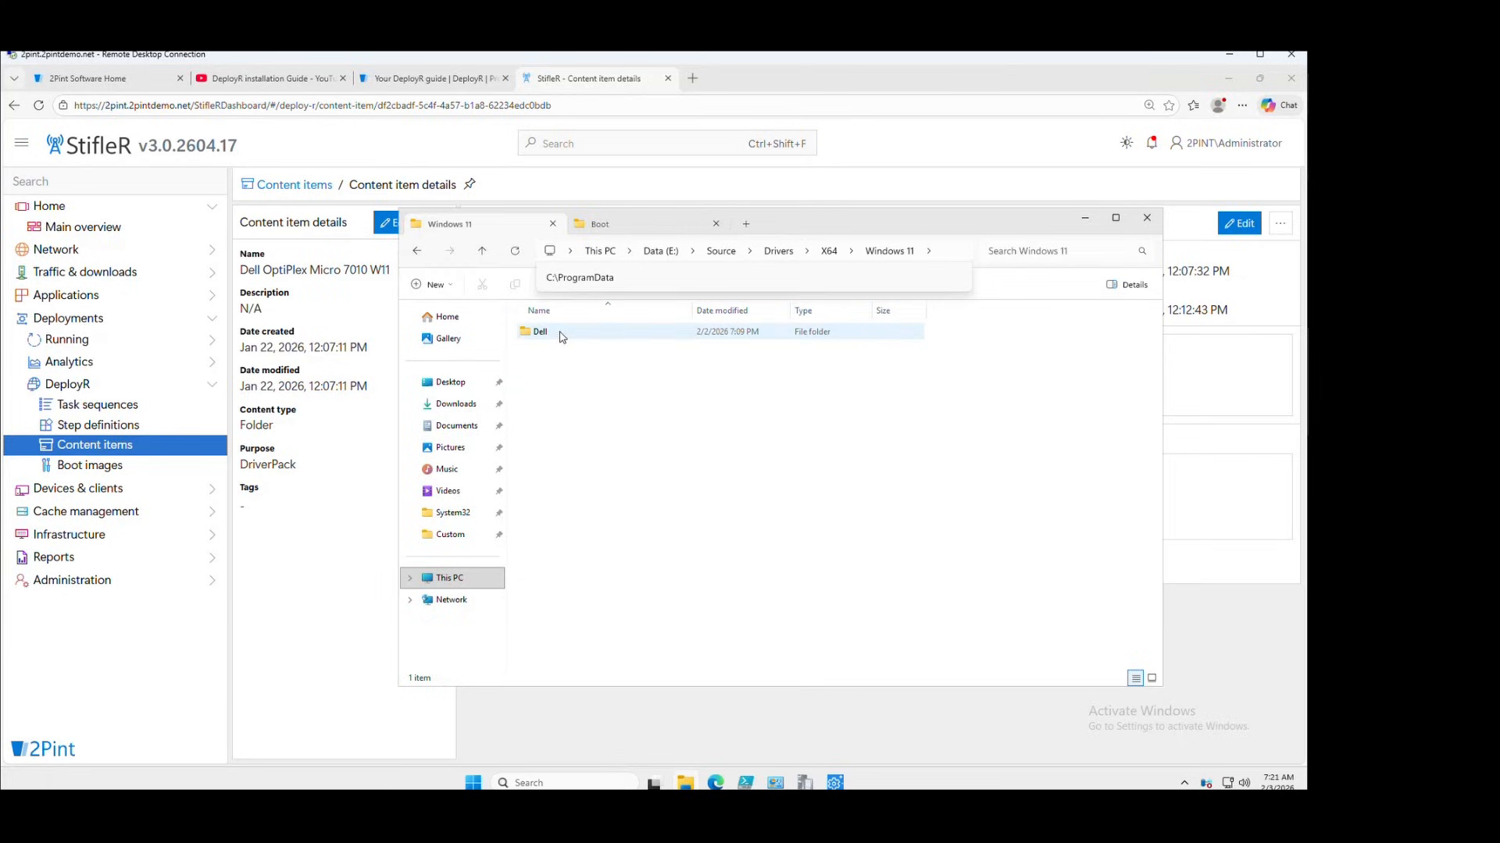
double_click(568, 334)
double_click(580, 336)
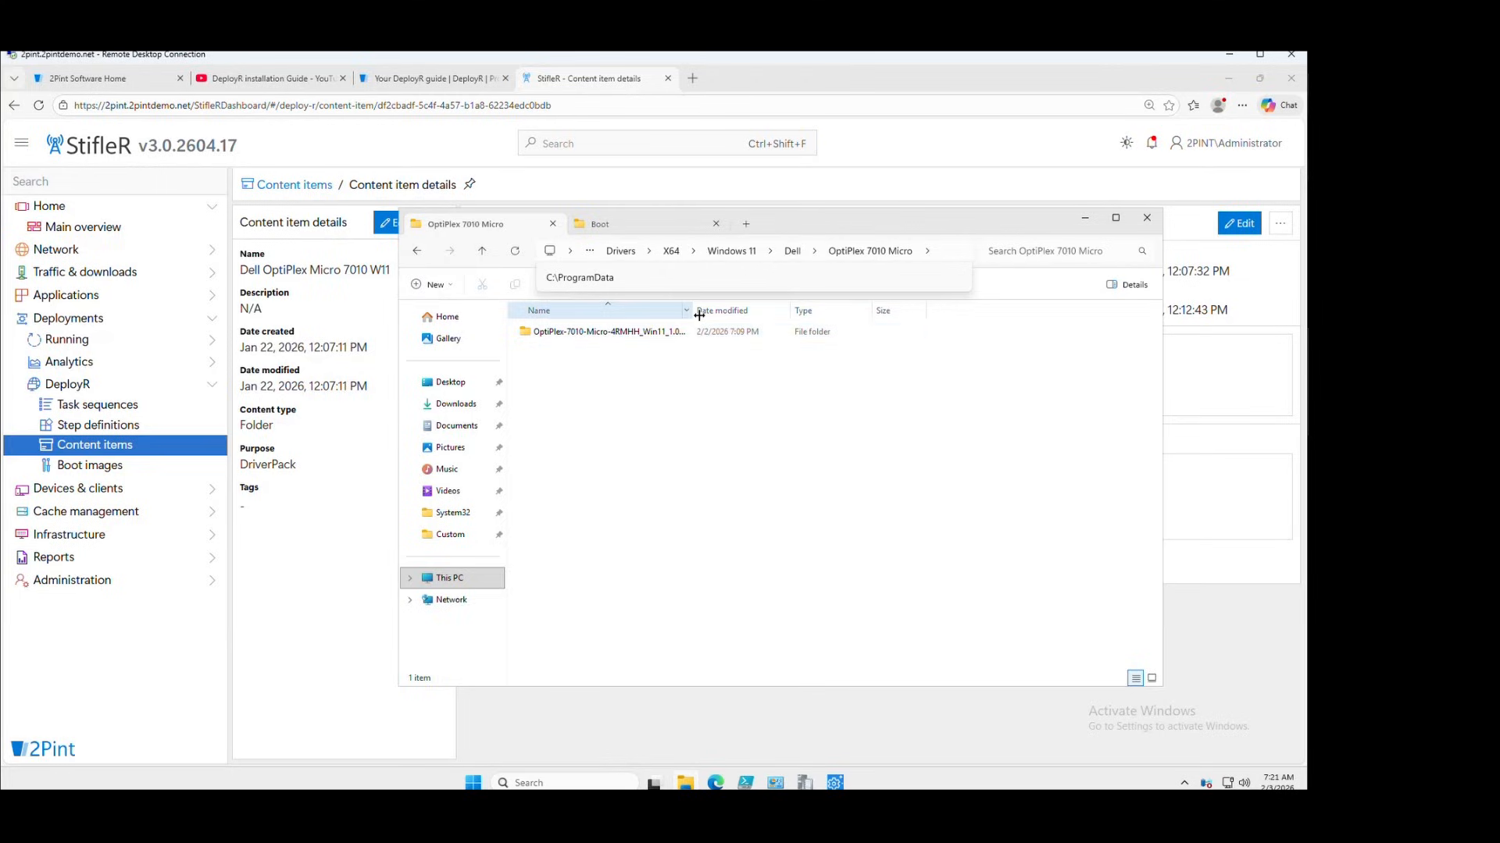
Drill into OptiPlex-7010-Micro-4RMHH_Win11_1.0_A10 down to Win11\x64\application, then minimize Explorer and highlight the .wim attachment
left_click_drag(768, 310, 780, 310)
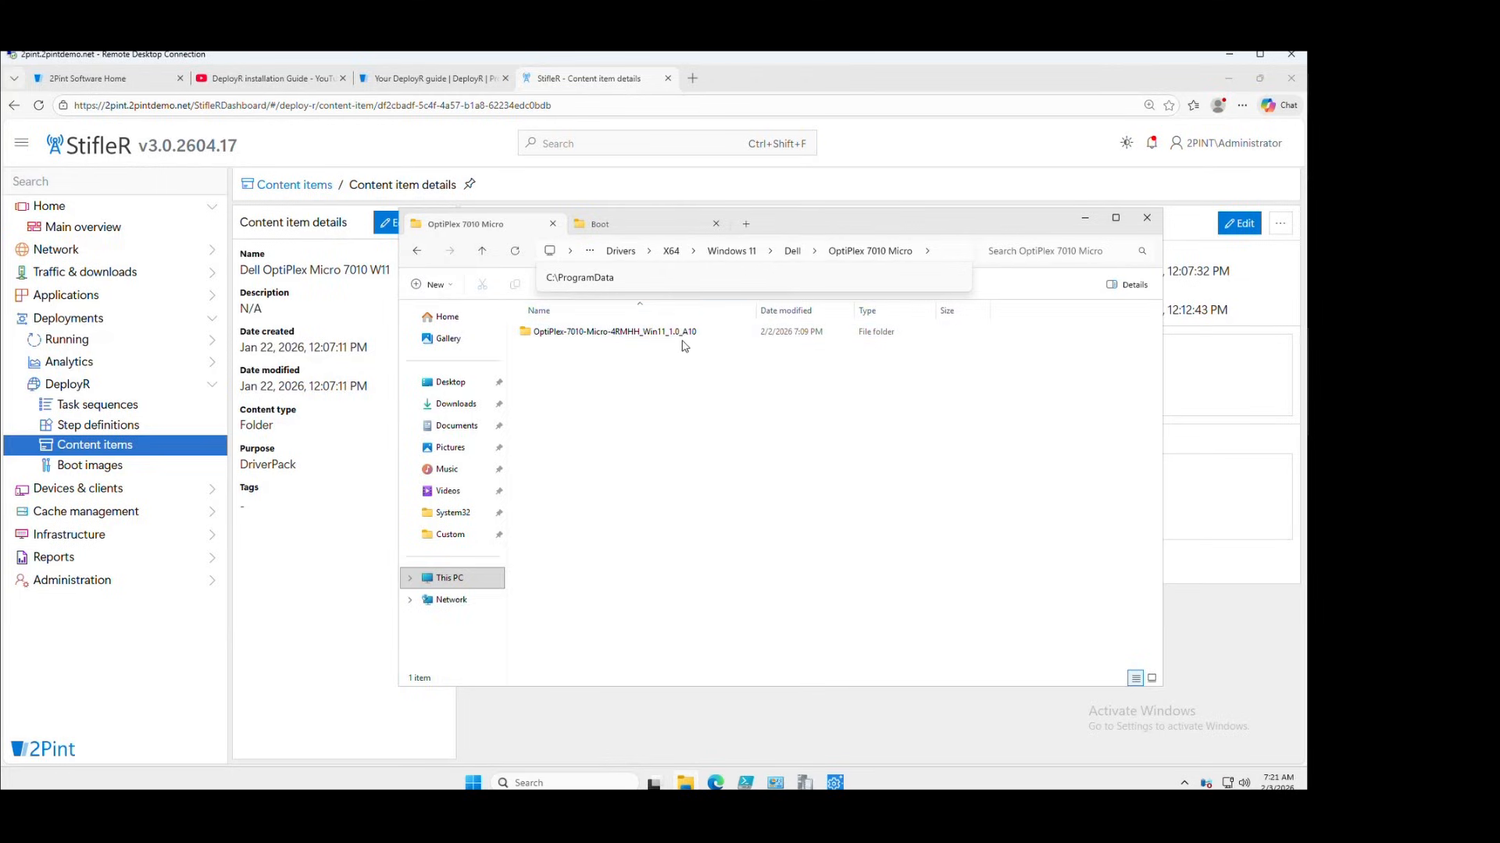
double_click(617, 336)
left_click(616, 337)
double_click(617, 335)
double_click(617, 336)
left_click(617, 337)
double_click(617, 336)
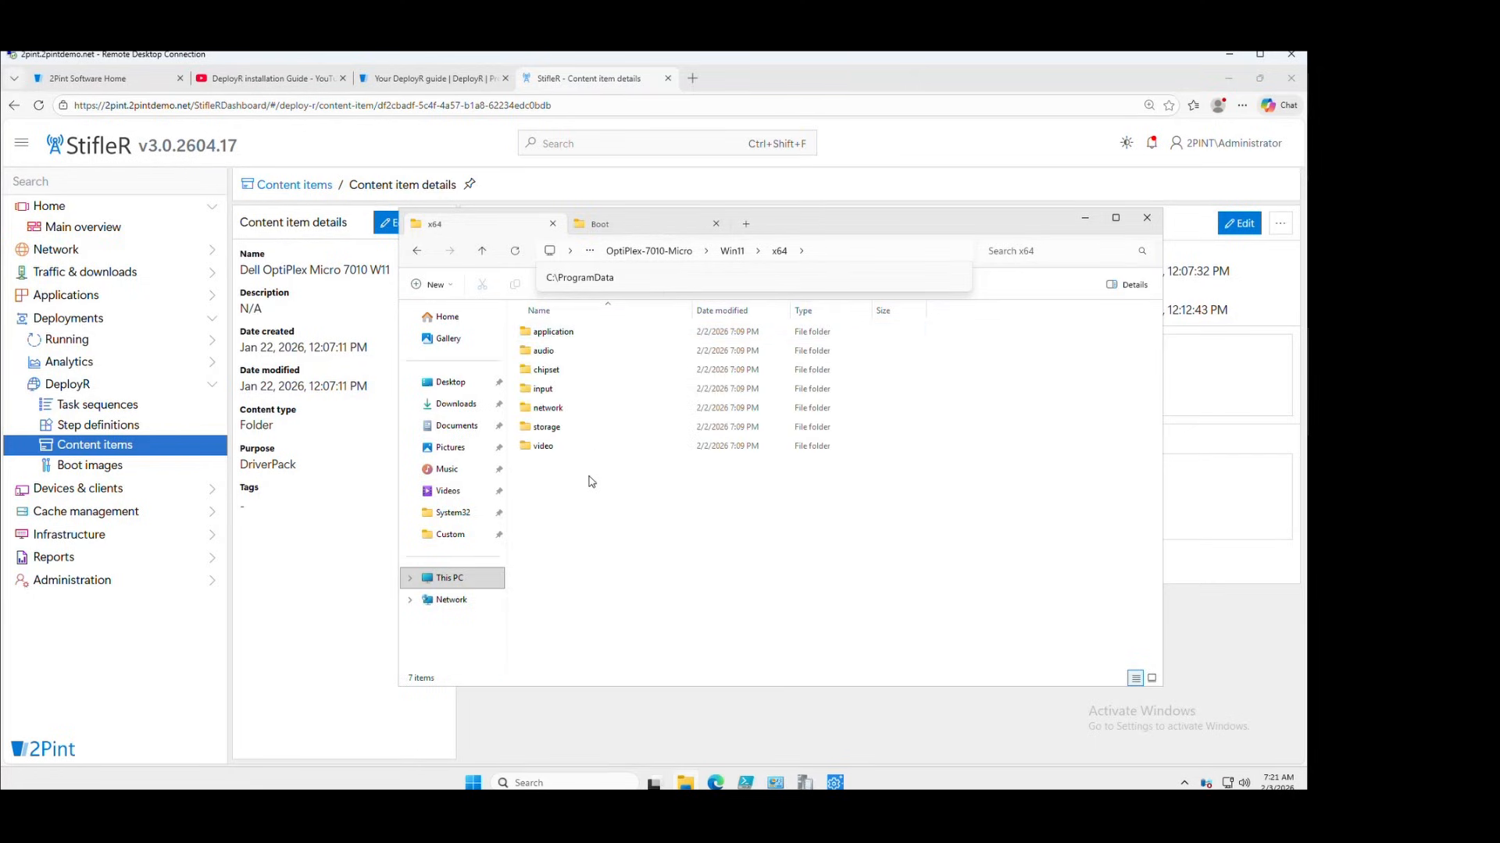
left_click(552, 334)
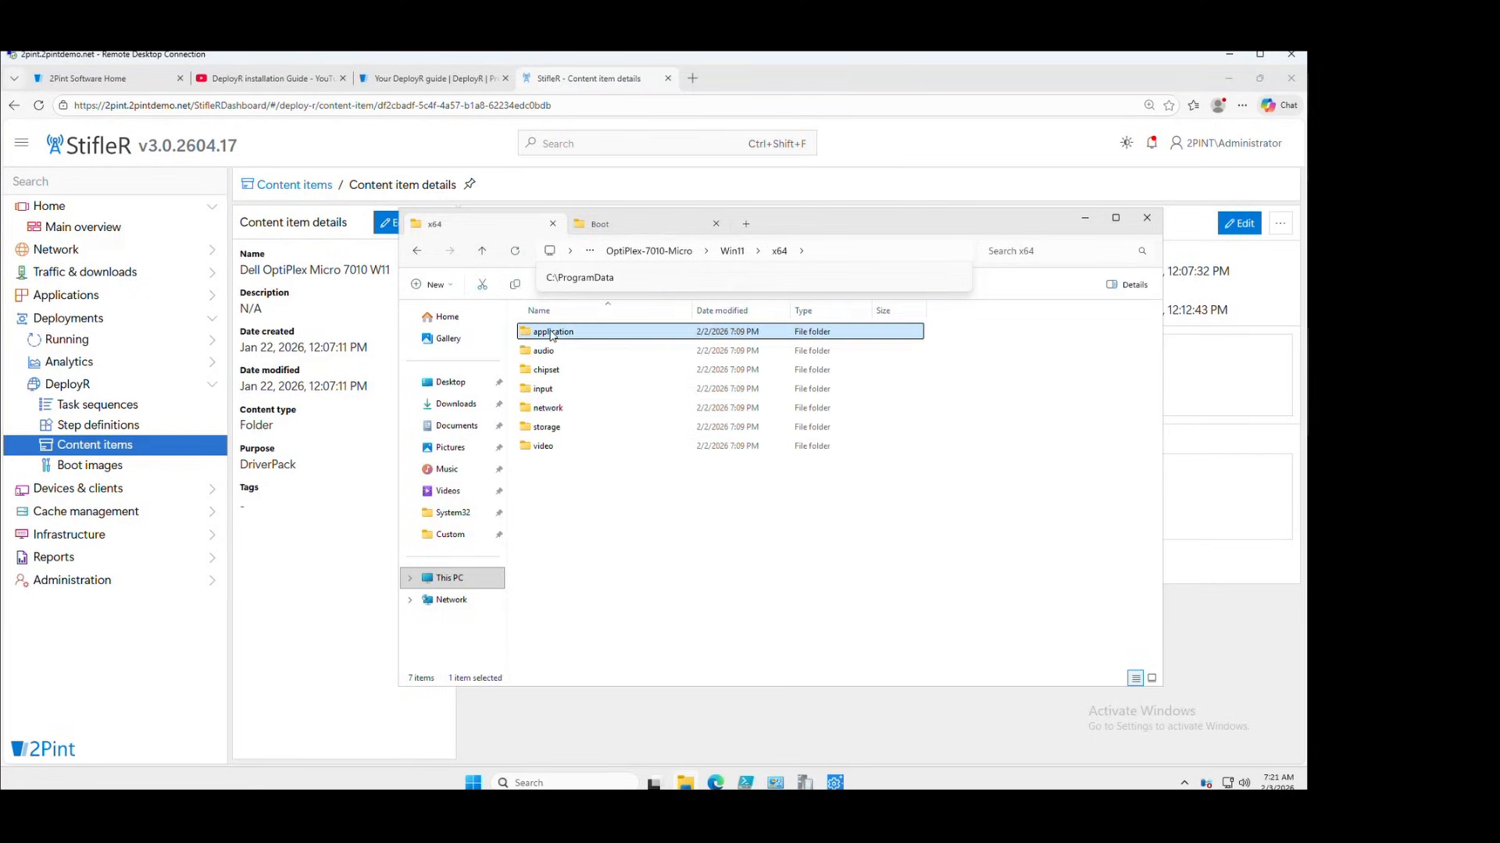
double_click(552, 334)
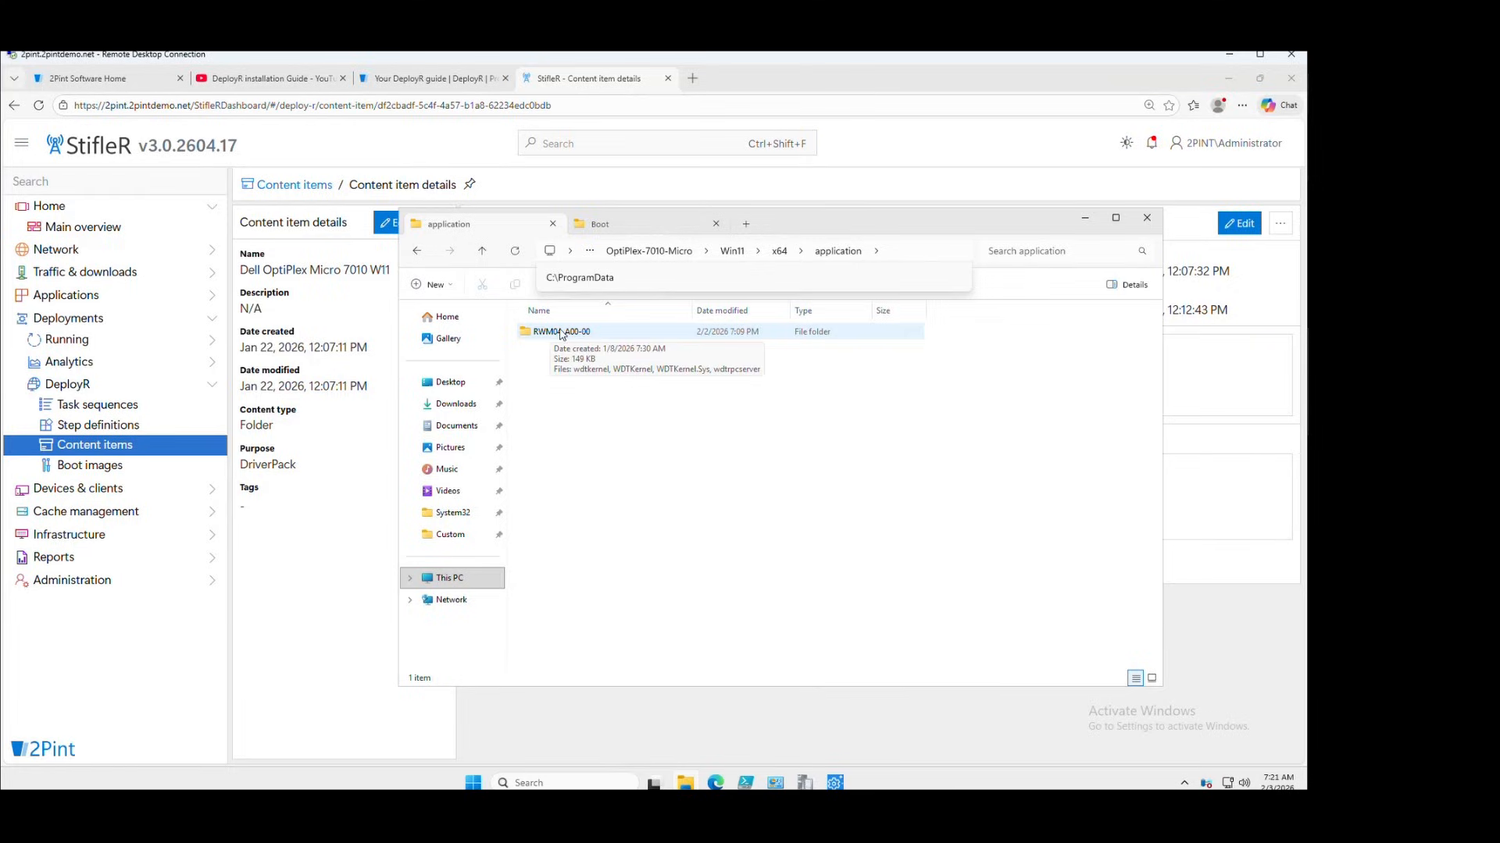
left_click(1085, 219)
left_click_drag(974, 485, 986, 511)
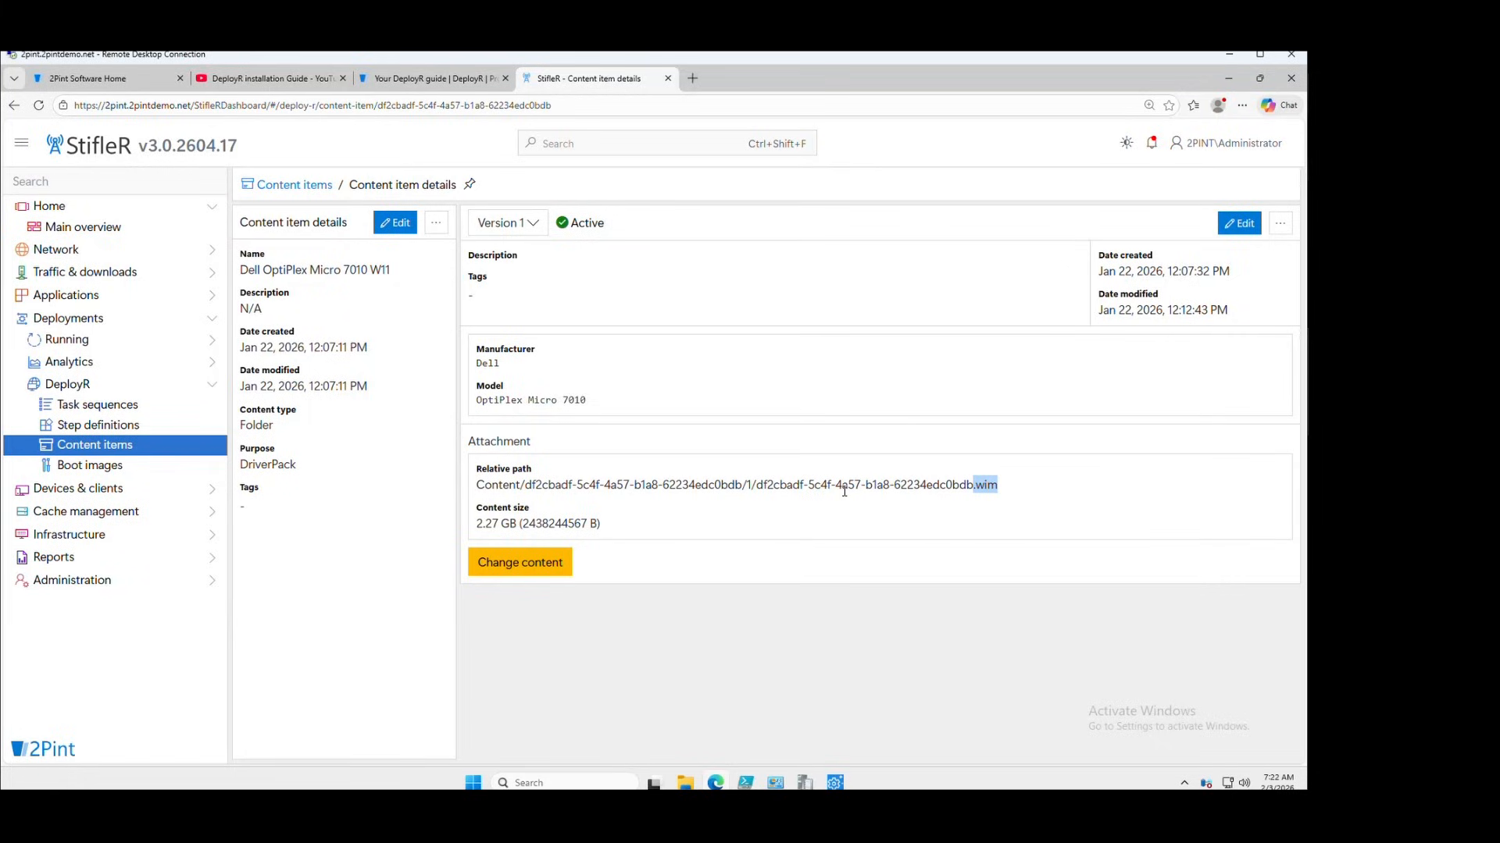
Highlight the attachment's relative path, 2.27 GB size, manufacturer Dell and model OptiPlex Micro 7010
left_click(478, 487)
left_click_drag(479, 487, 1008, 492)
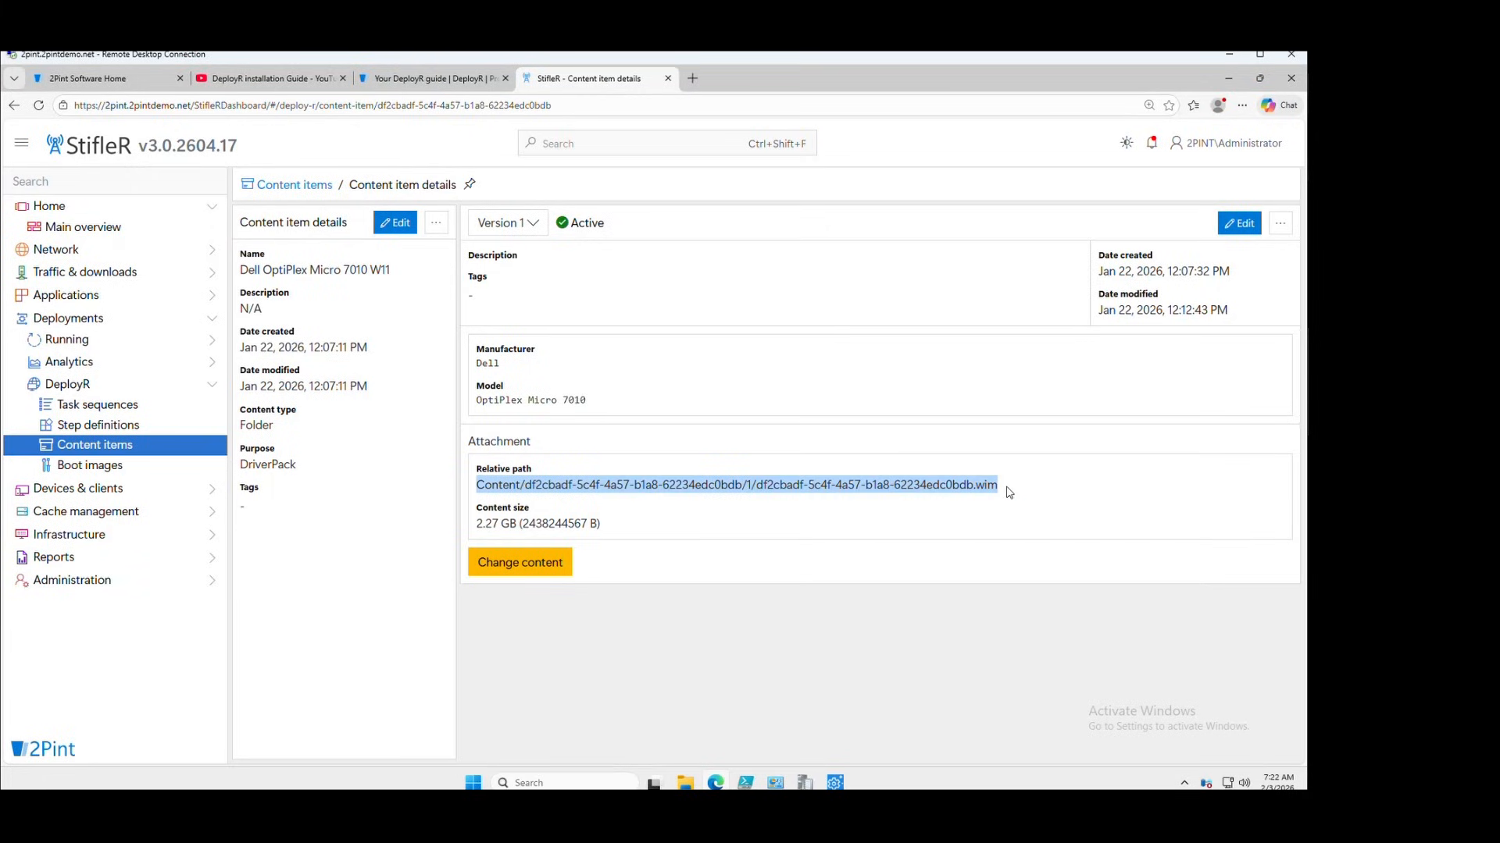
left_click(479, 524)
left_click_drag(479, 524, 517, 524)
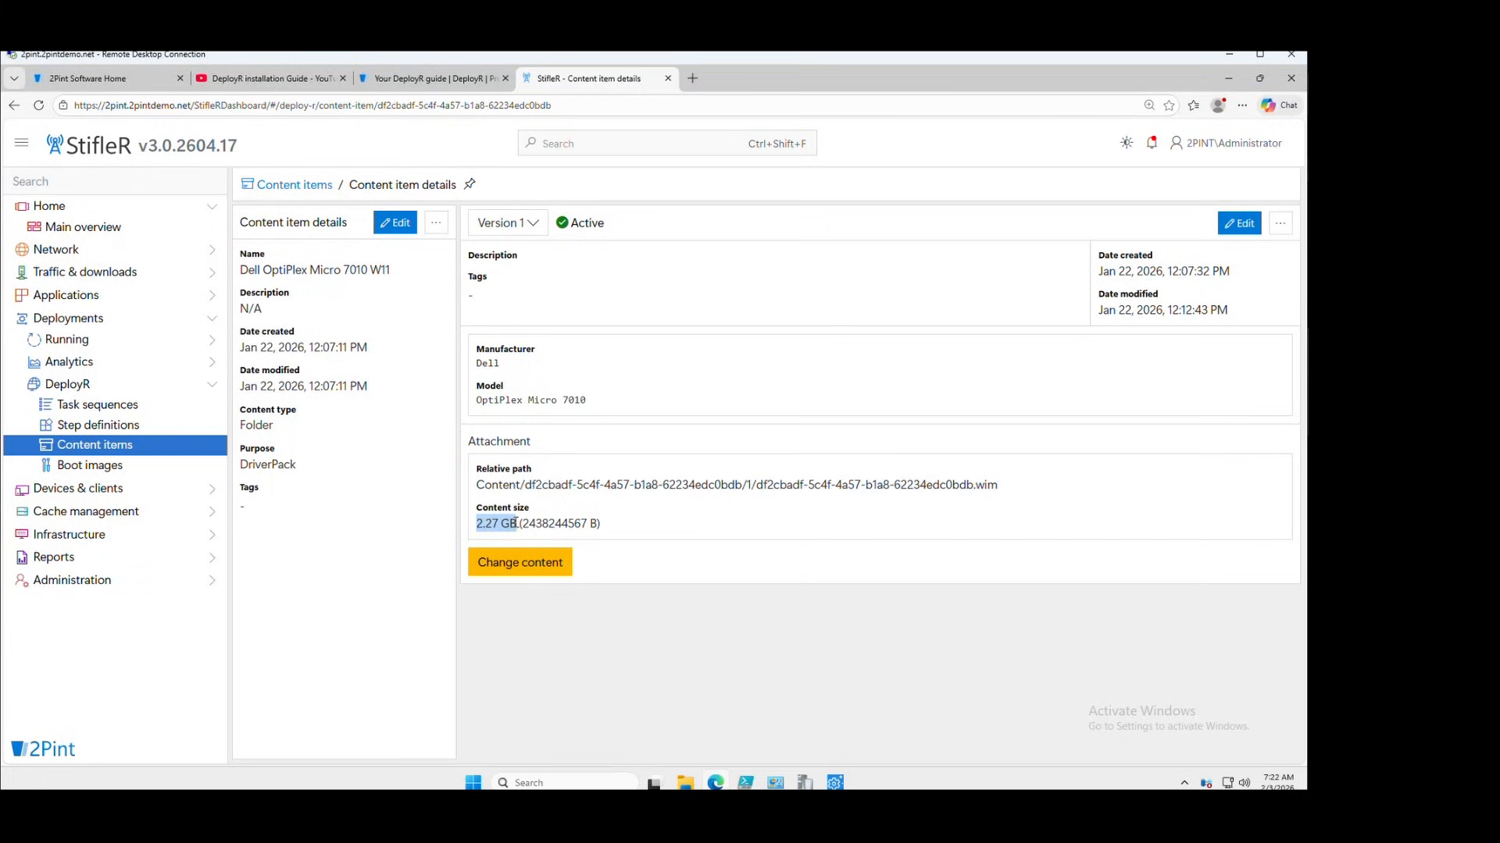
left_click(606, 533)
double_click(481, 364)
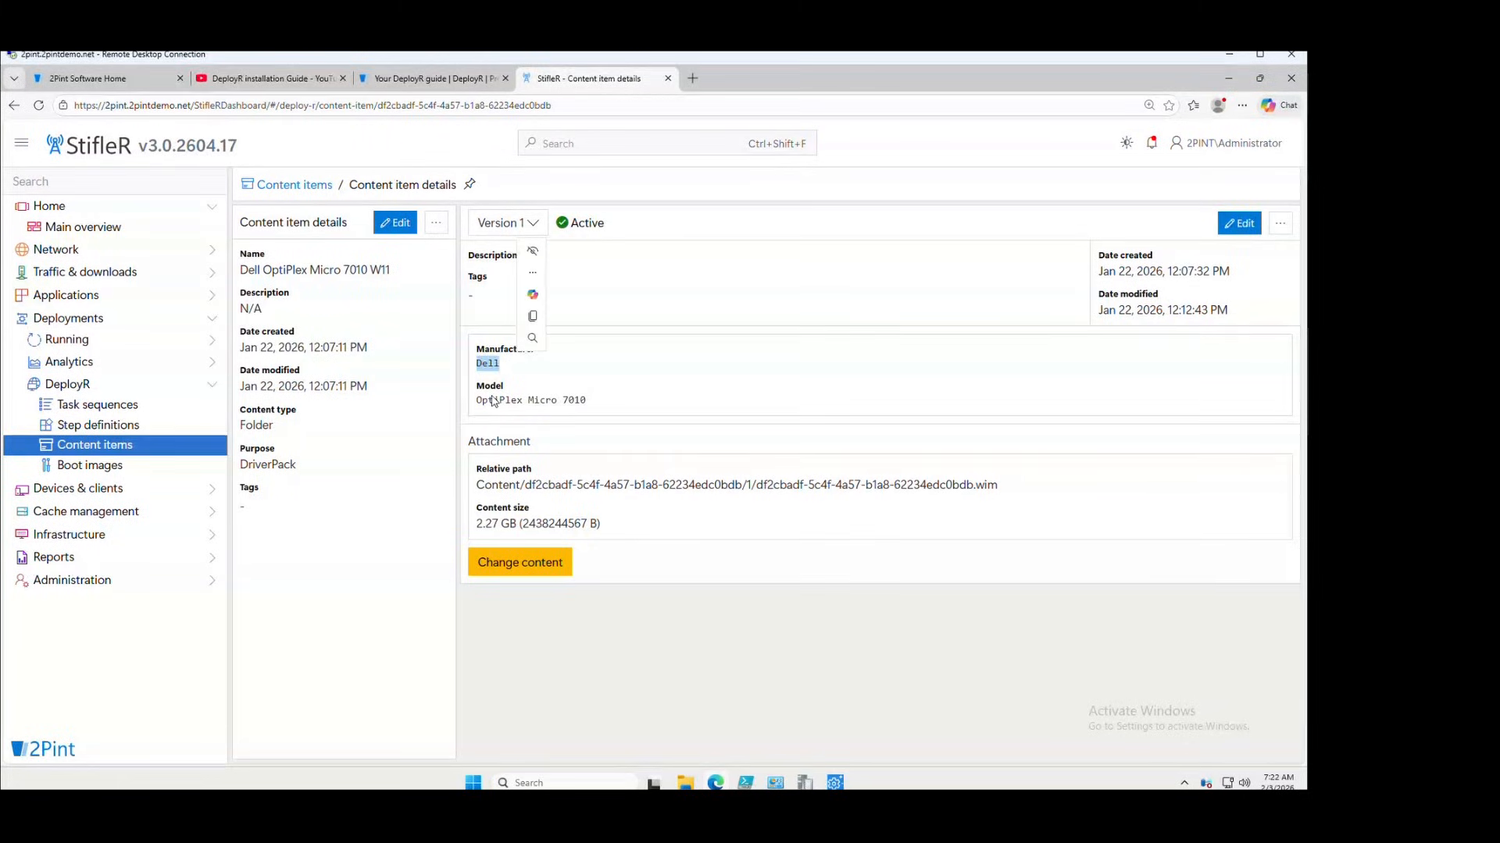
left_click(478, 399)
left_click_drag(479, 399, 597, 406)
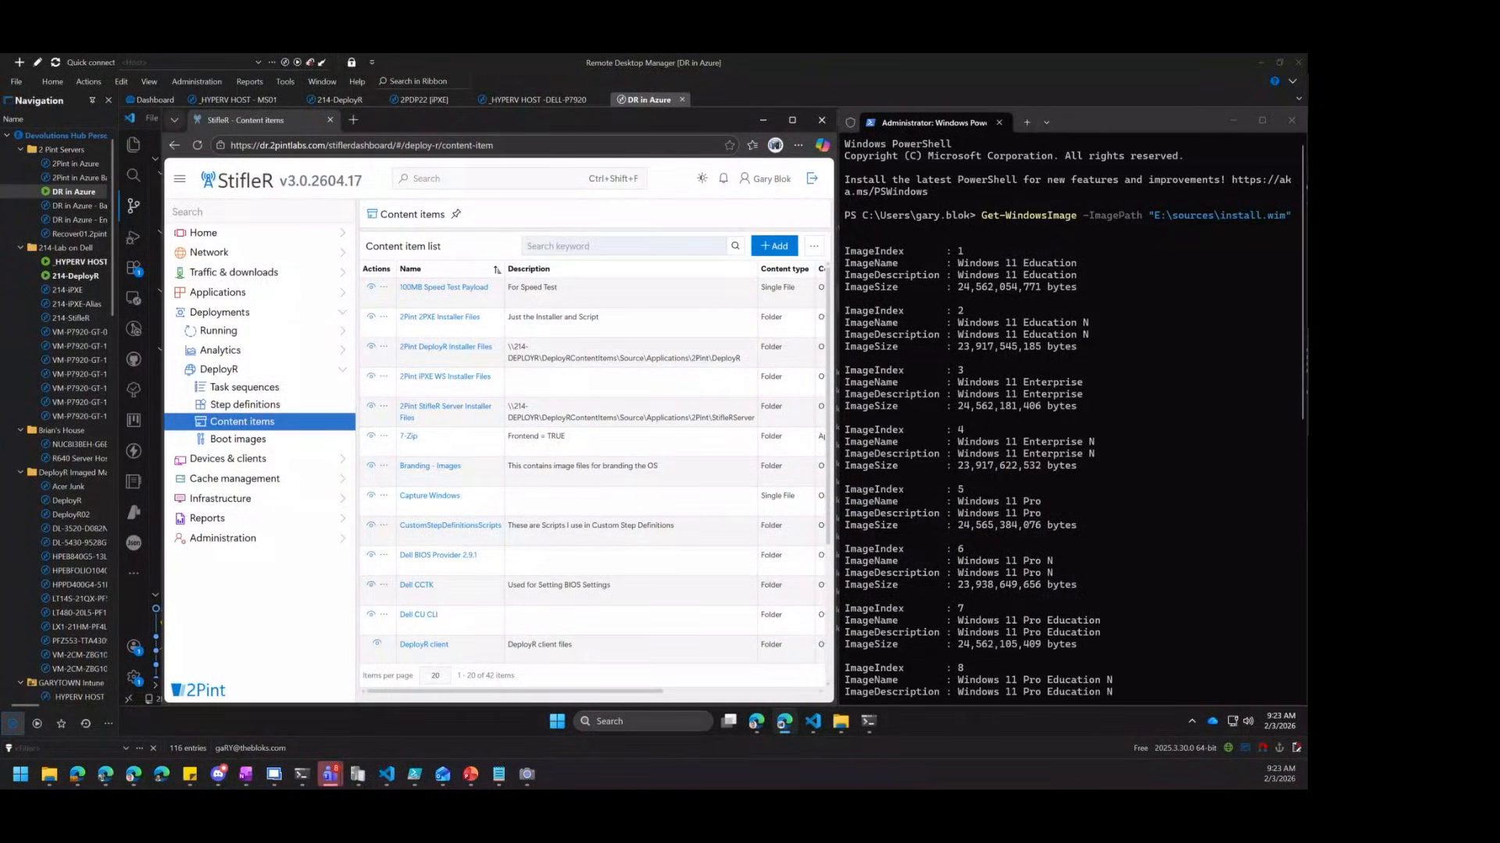
left_click(568, 244)
type("dell")
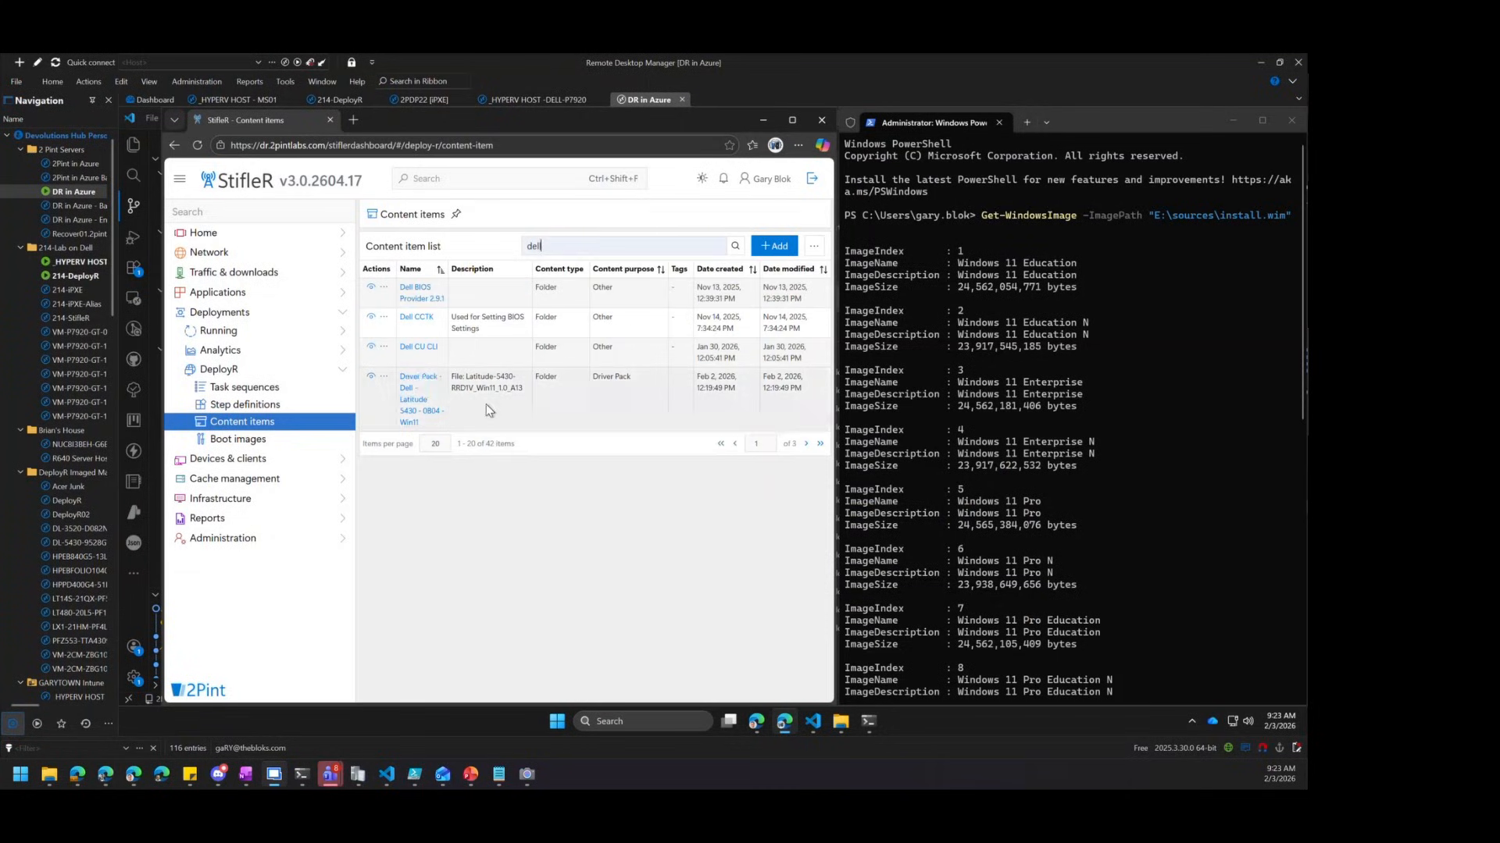
left_click(420, 418)
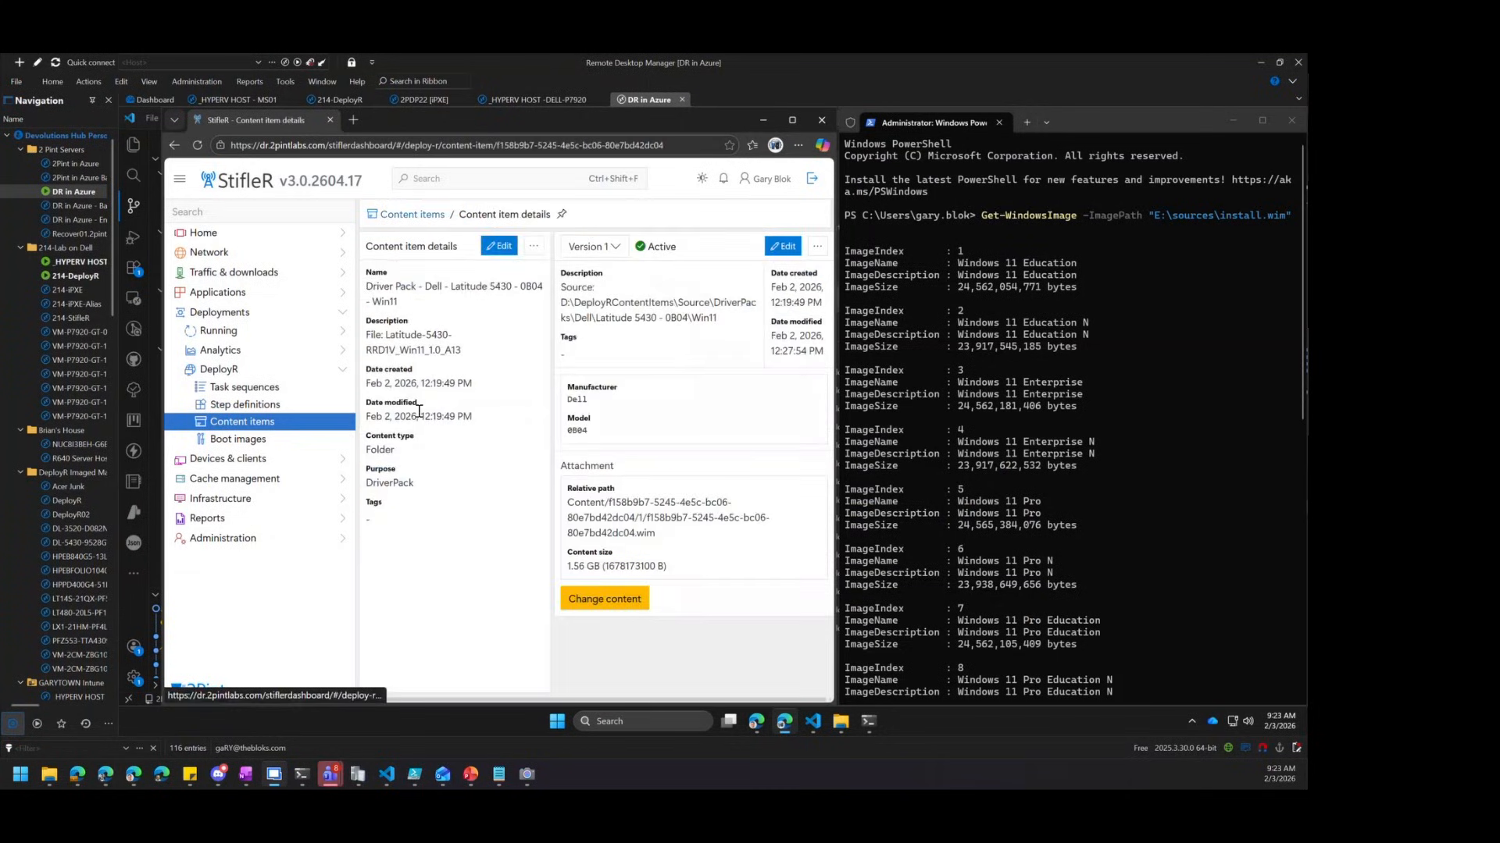
double_click(582, 431)
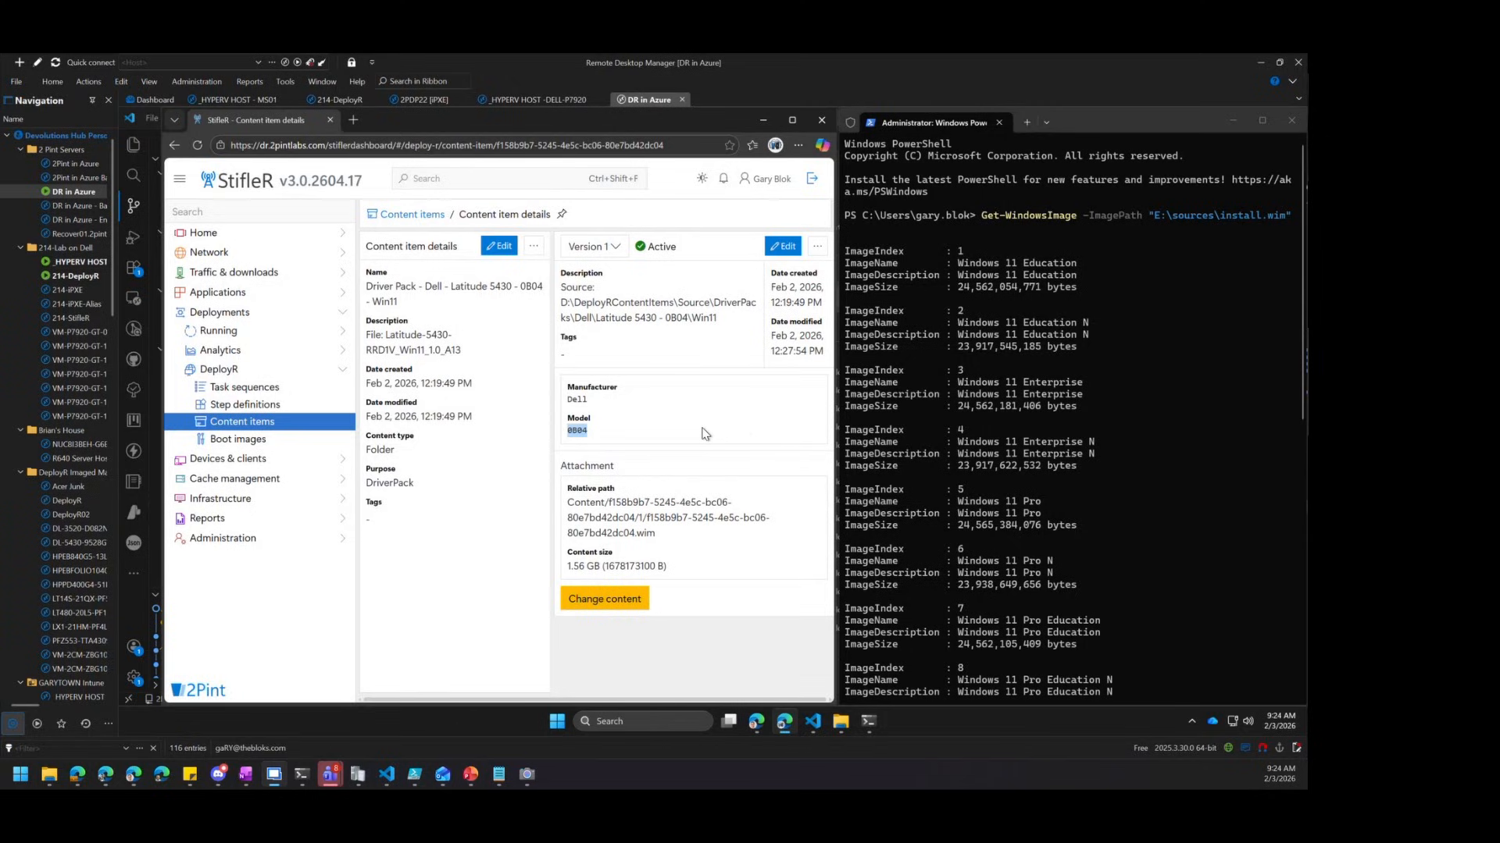
scroll(705, 433, "up", 3)
scroll(706, 433, "down", 2)
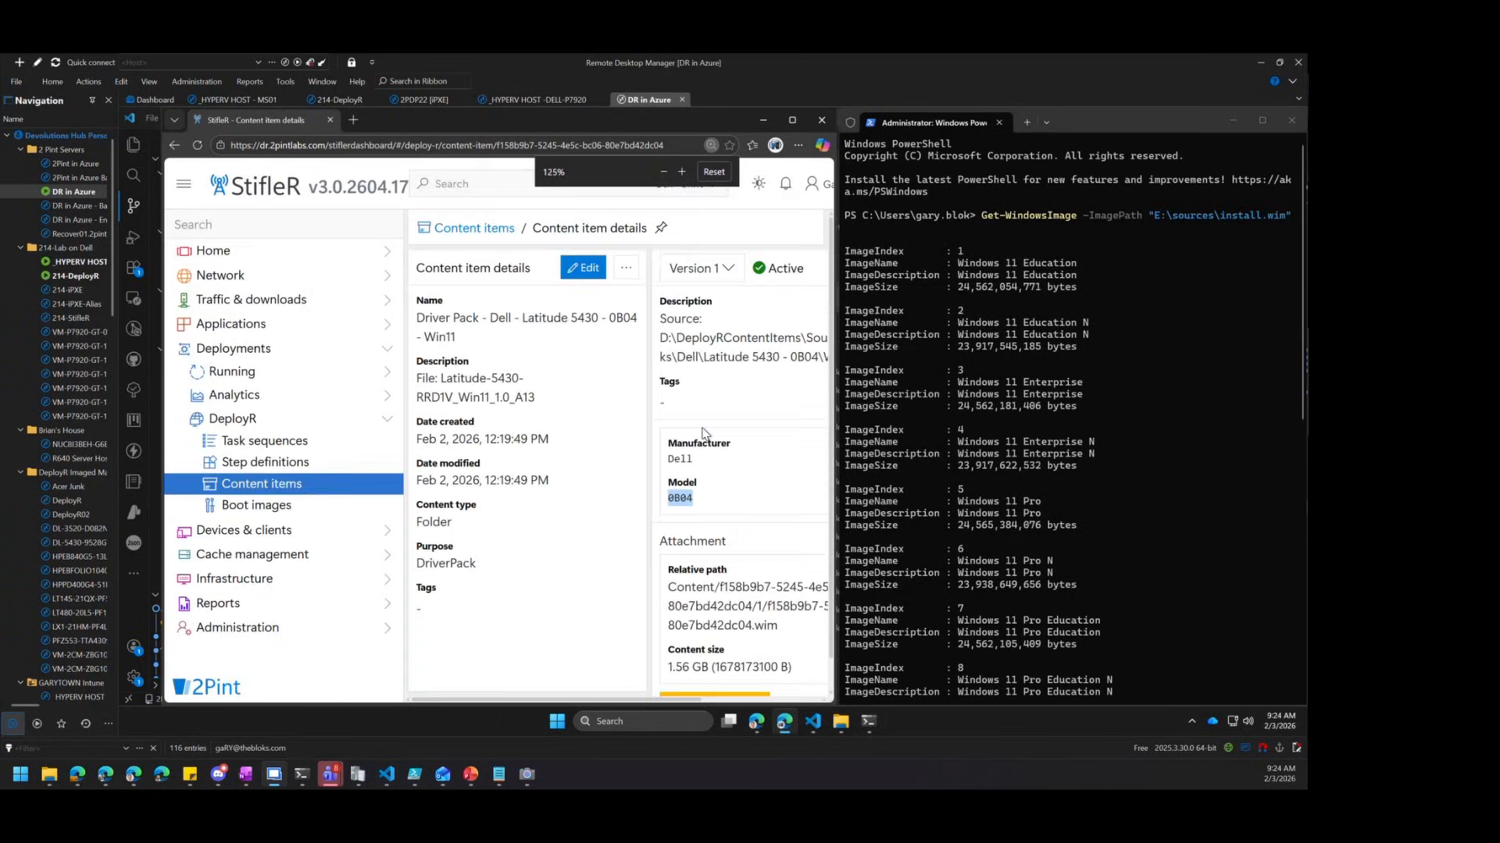
scroll(707, 435, "up", 1)
scroll(719, 432, "down", 1)
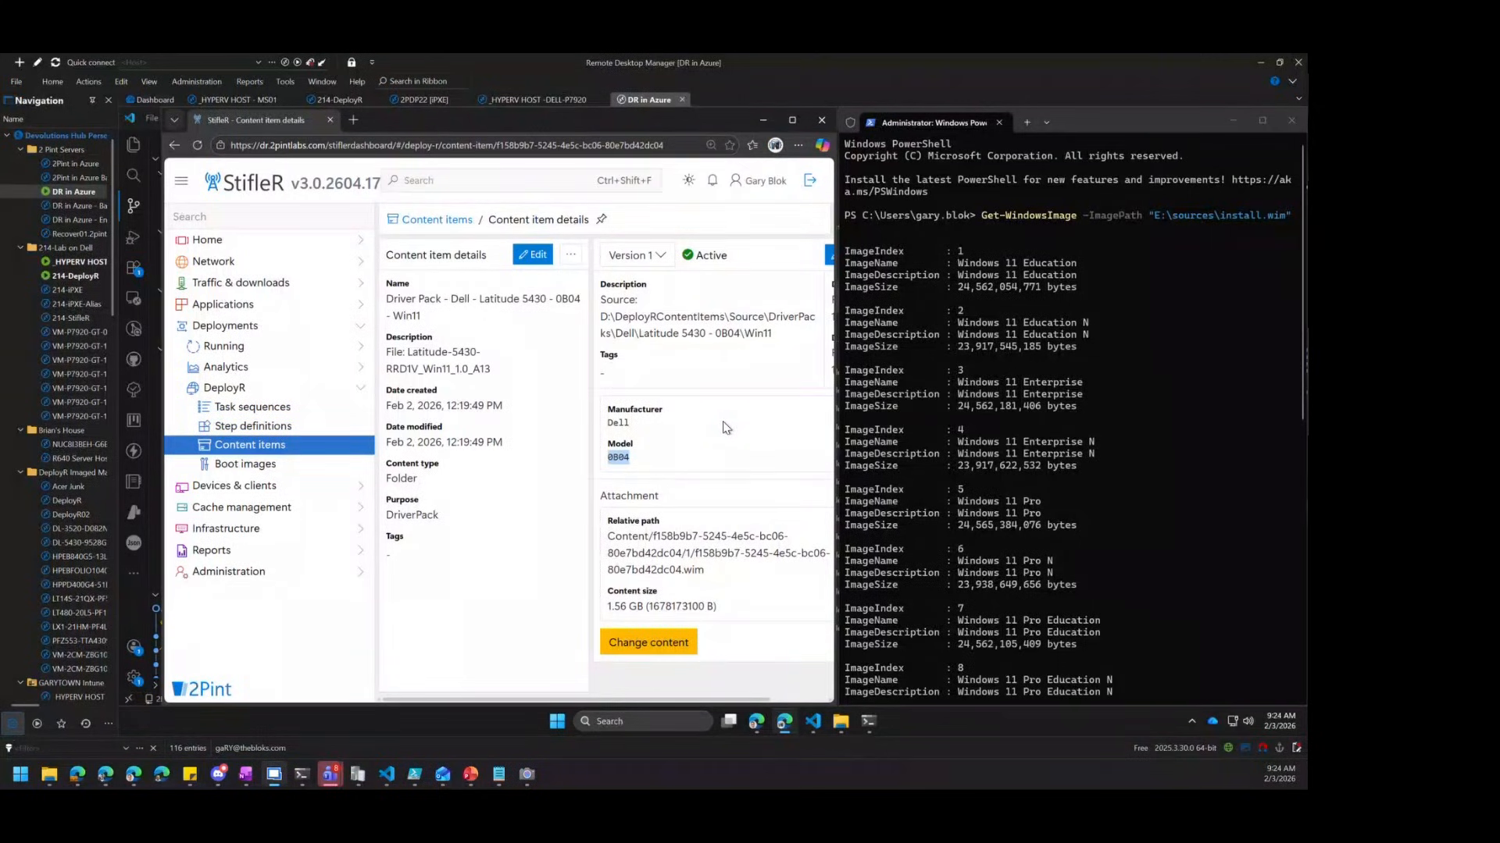
scroll(726, 427, "up", 1)
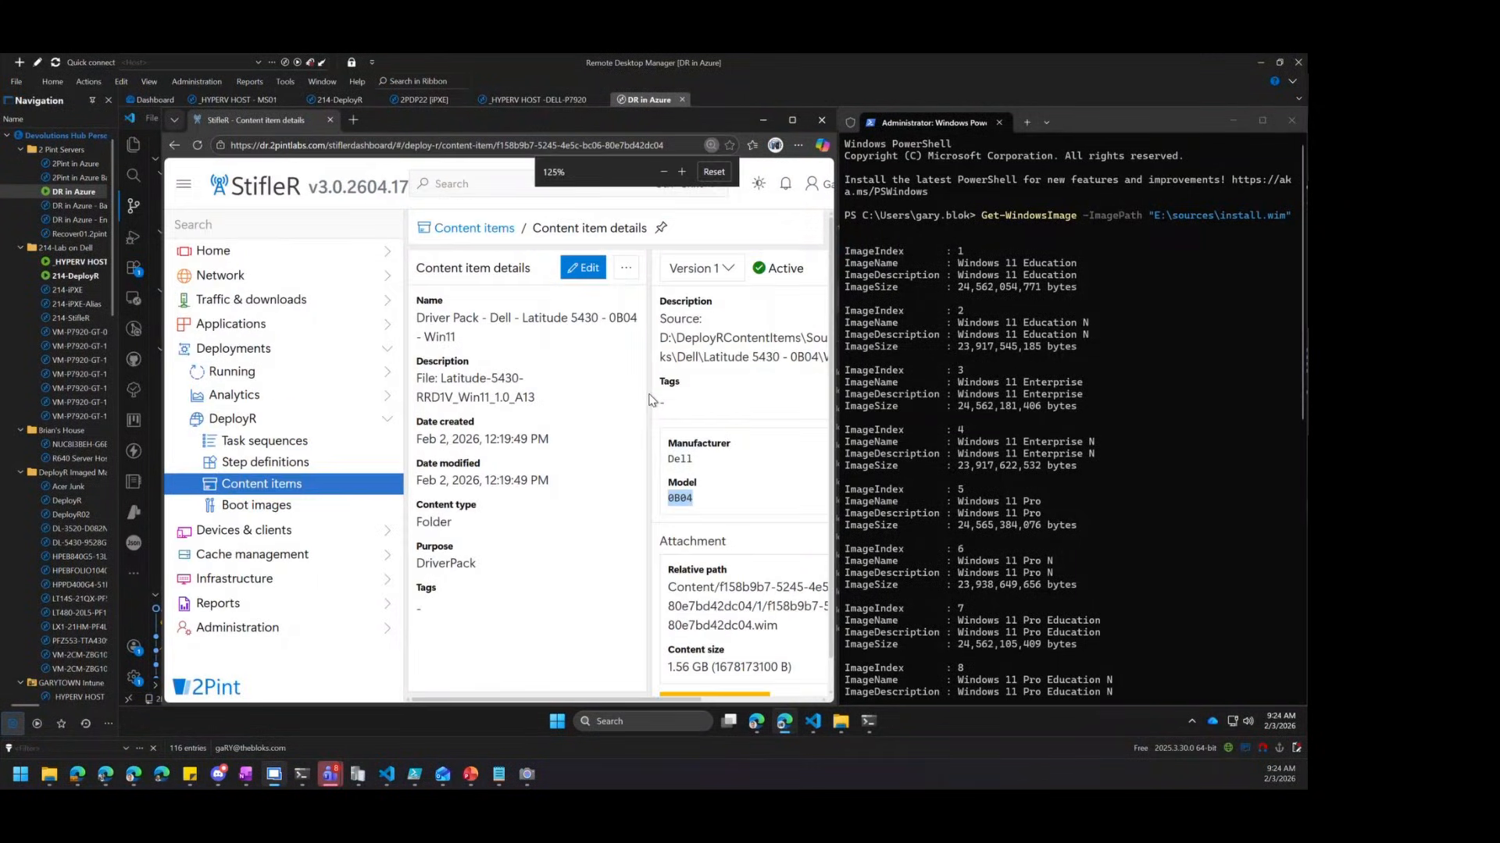
left_click(282, 485)
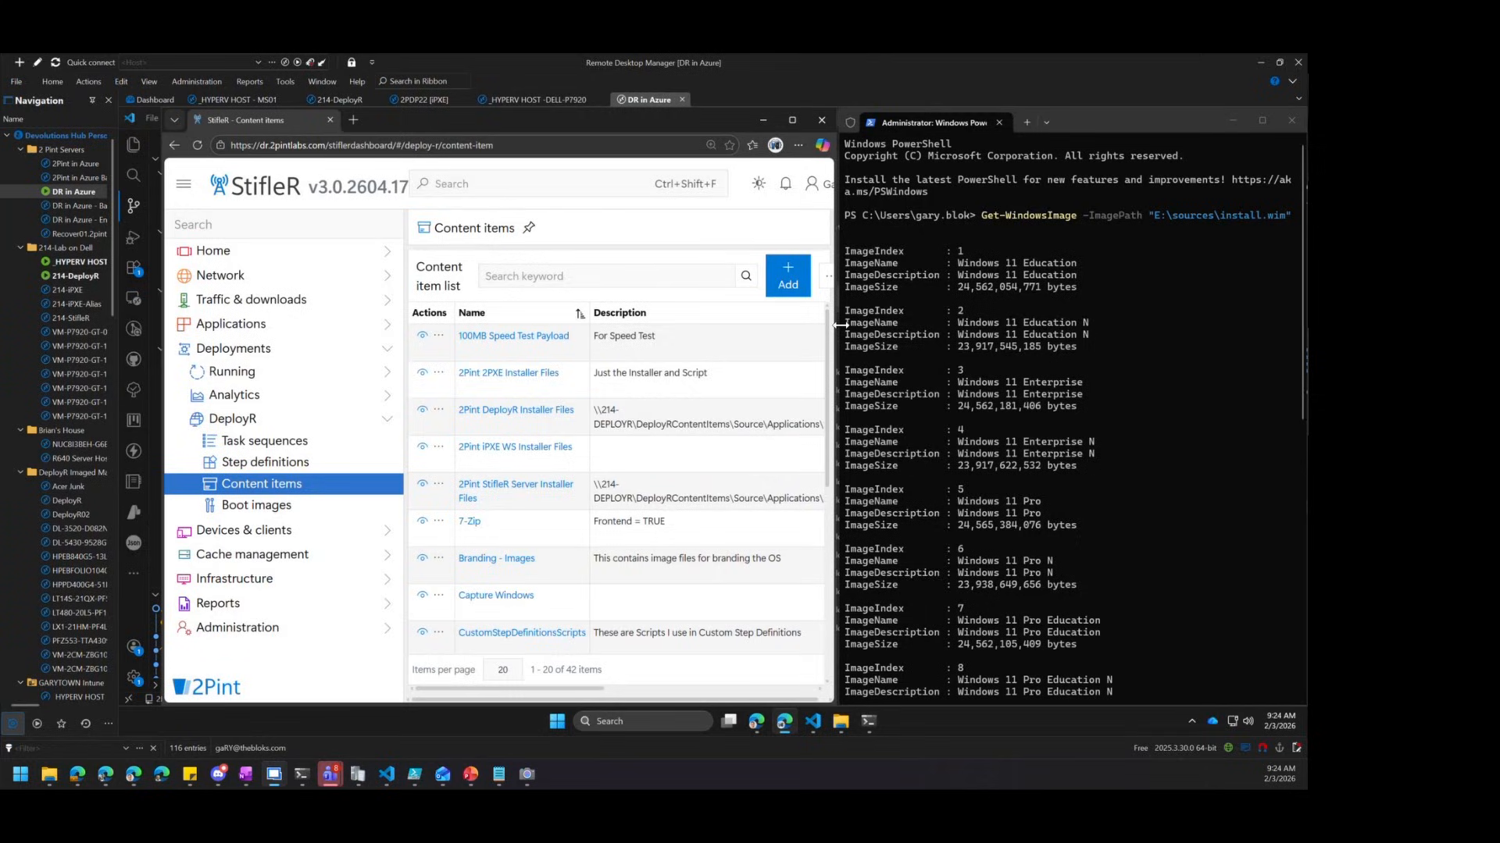
Add content item 'Windows 11 25H2 WIM' with purpose Operating System, type Single File, opening after creation
left_click_drag(839, 325, 1106, 314)
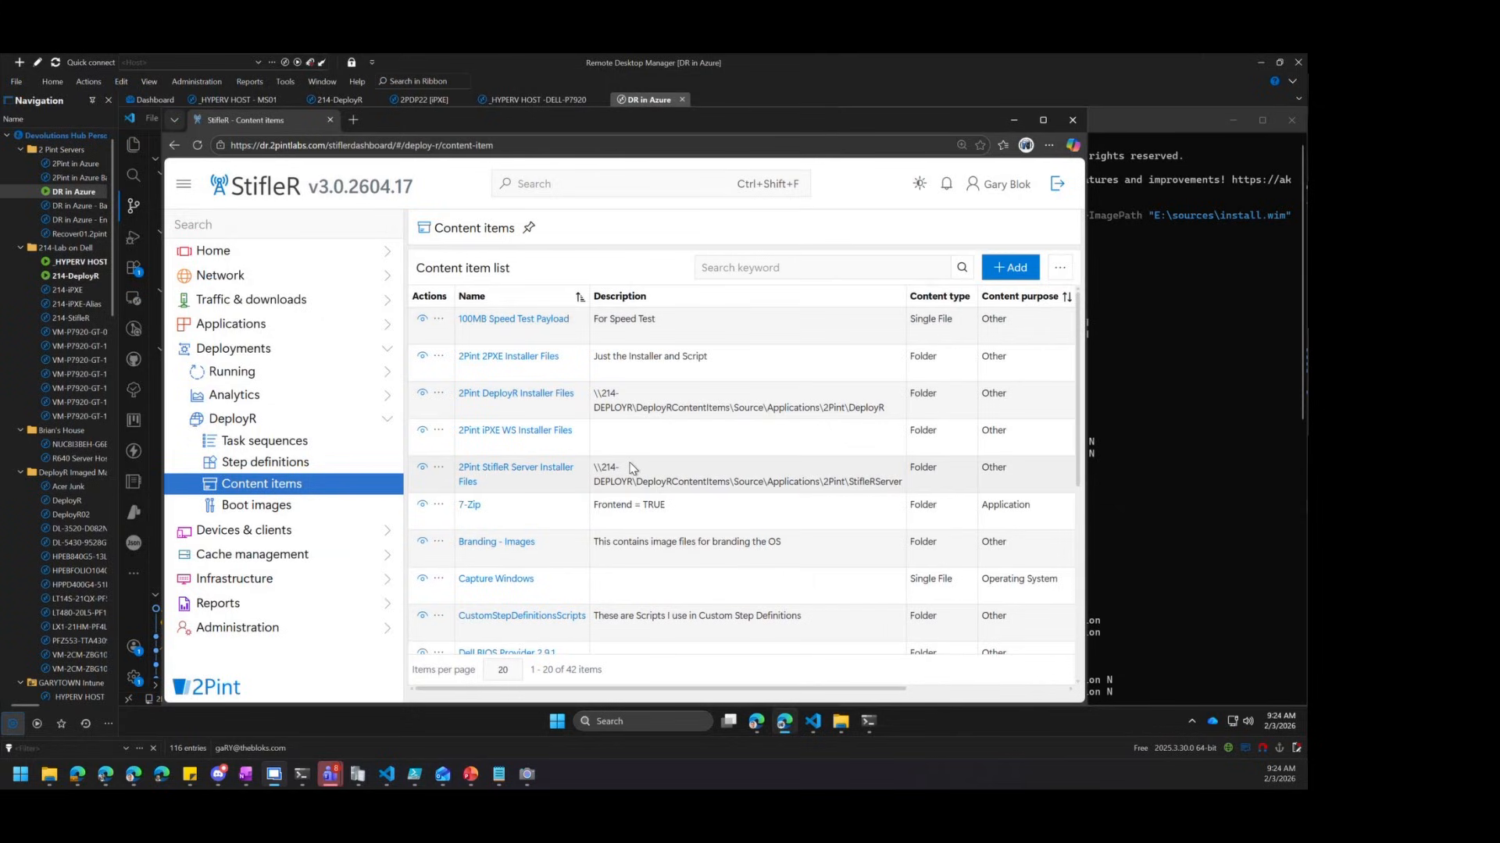
left_click(751, 266)
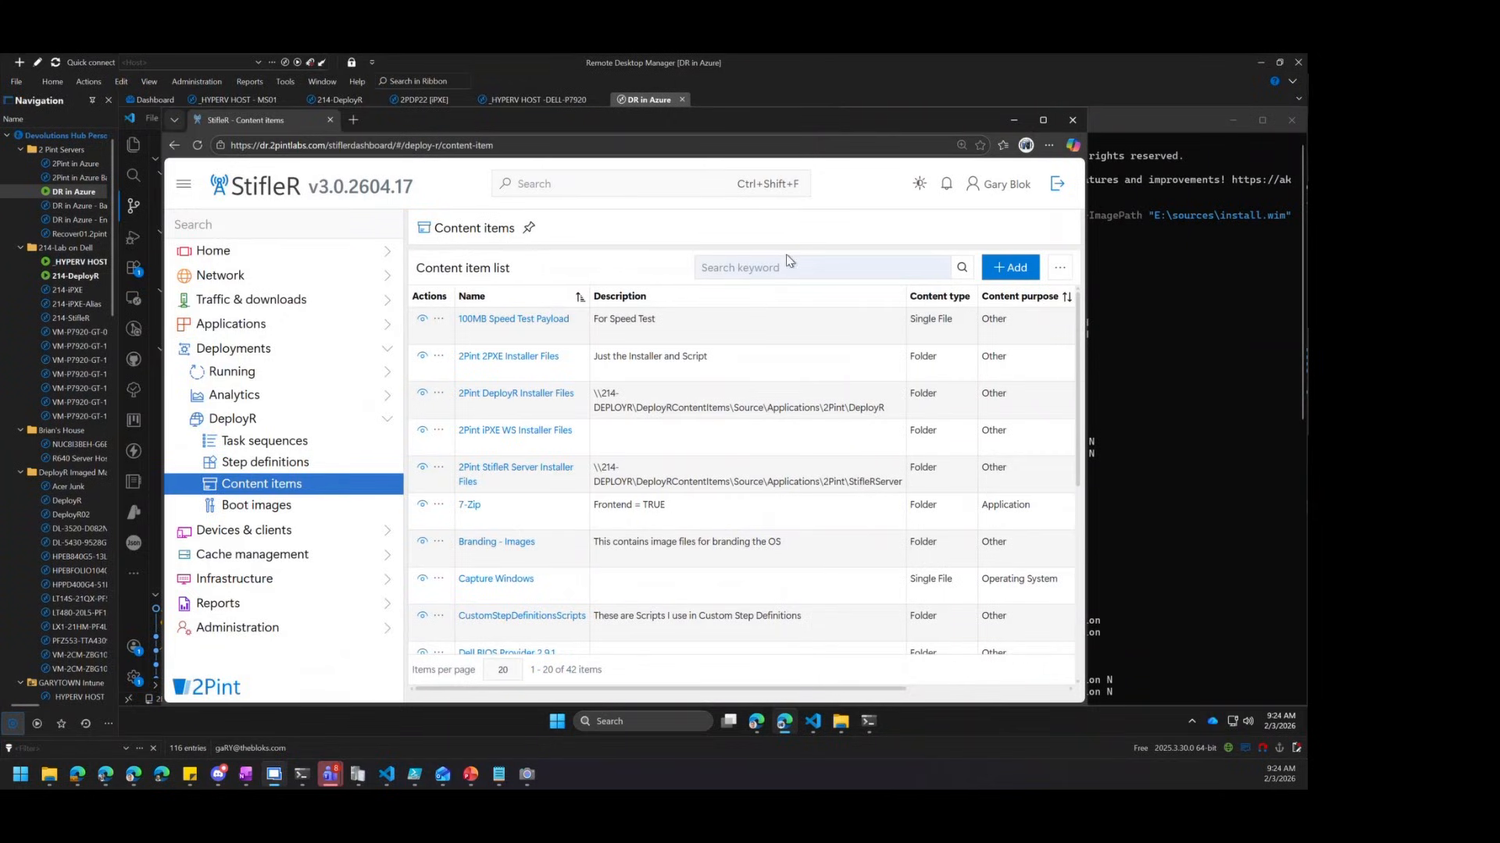
left_click(1006, 268)
left_click(585, 293)
type("Windows 11 25H2")
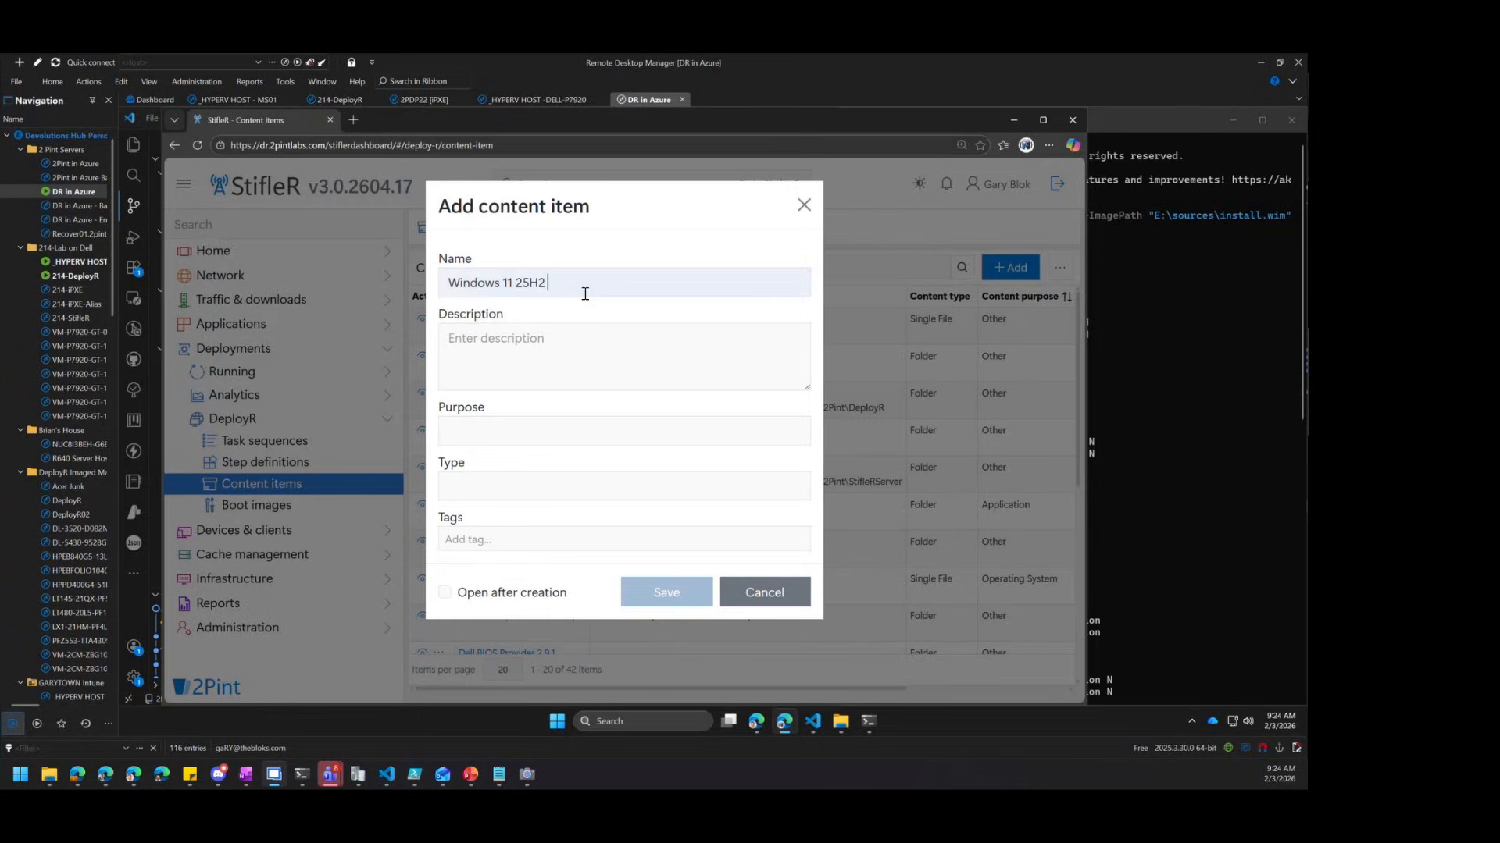
type(" WIM")
left_click(634, 431)
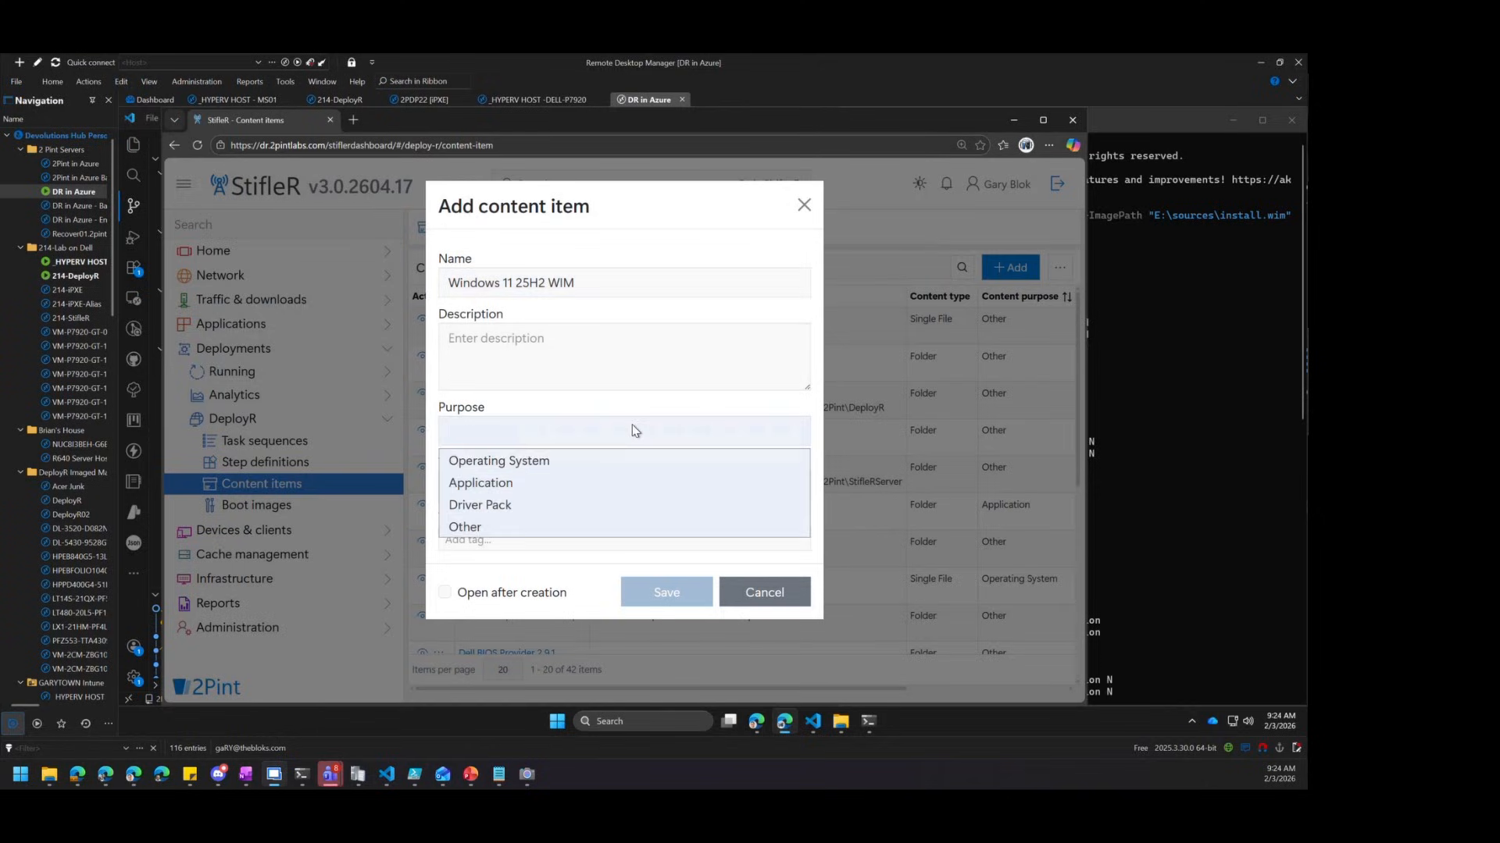
left_click(549, 461)
left_click(555, 485)
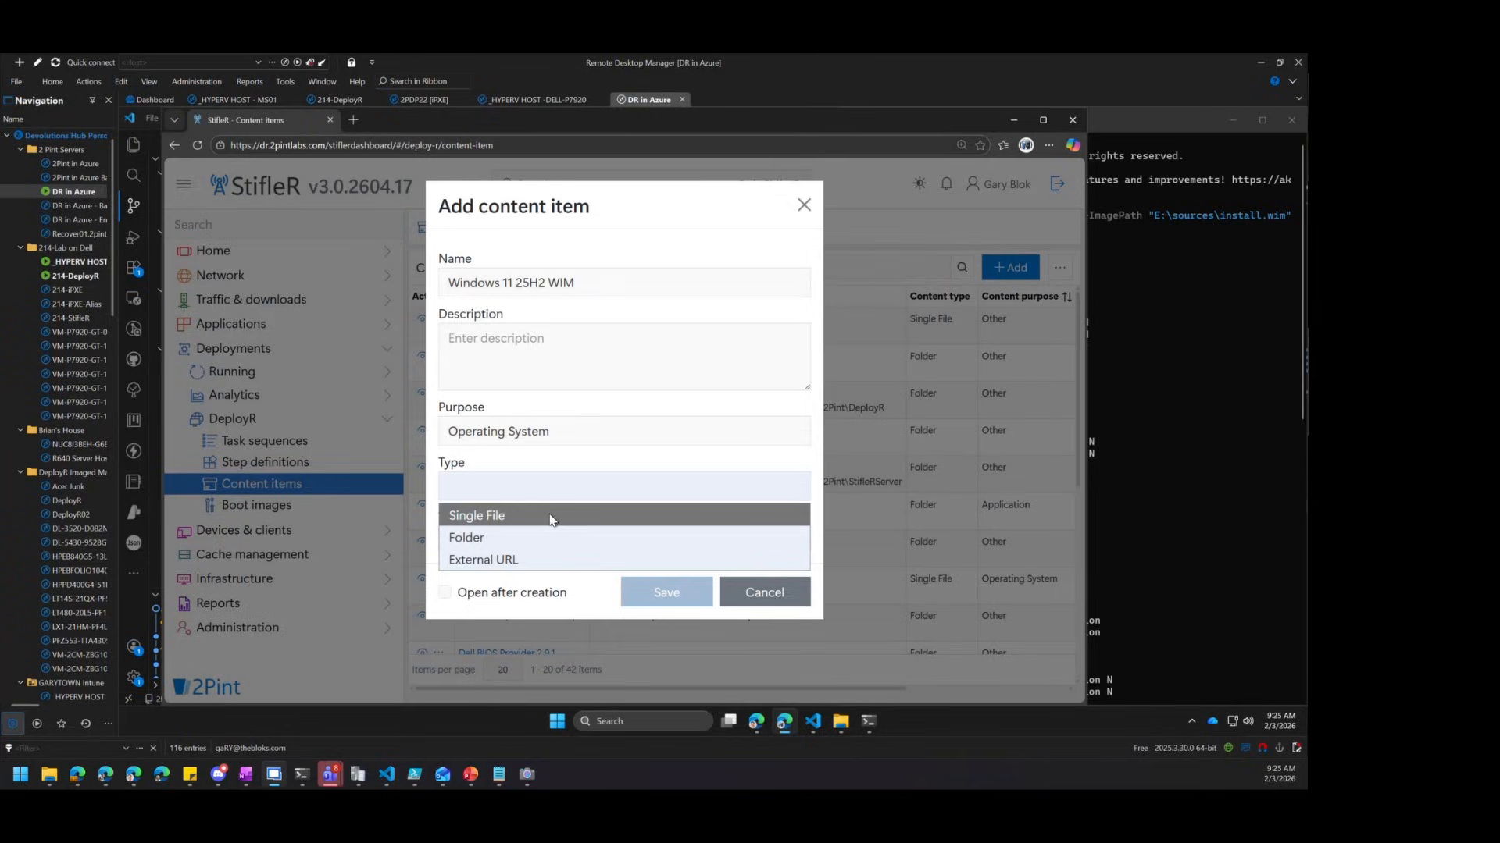
left_click(550, 518)
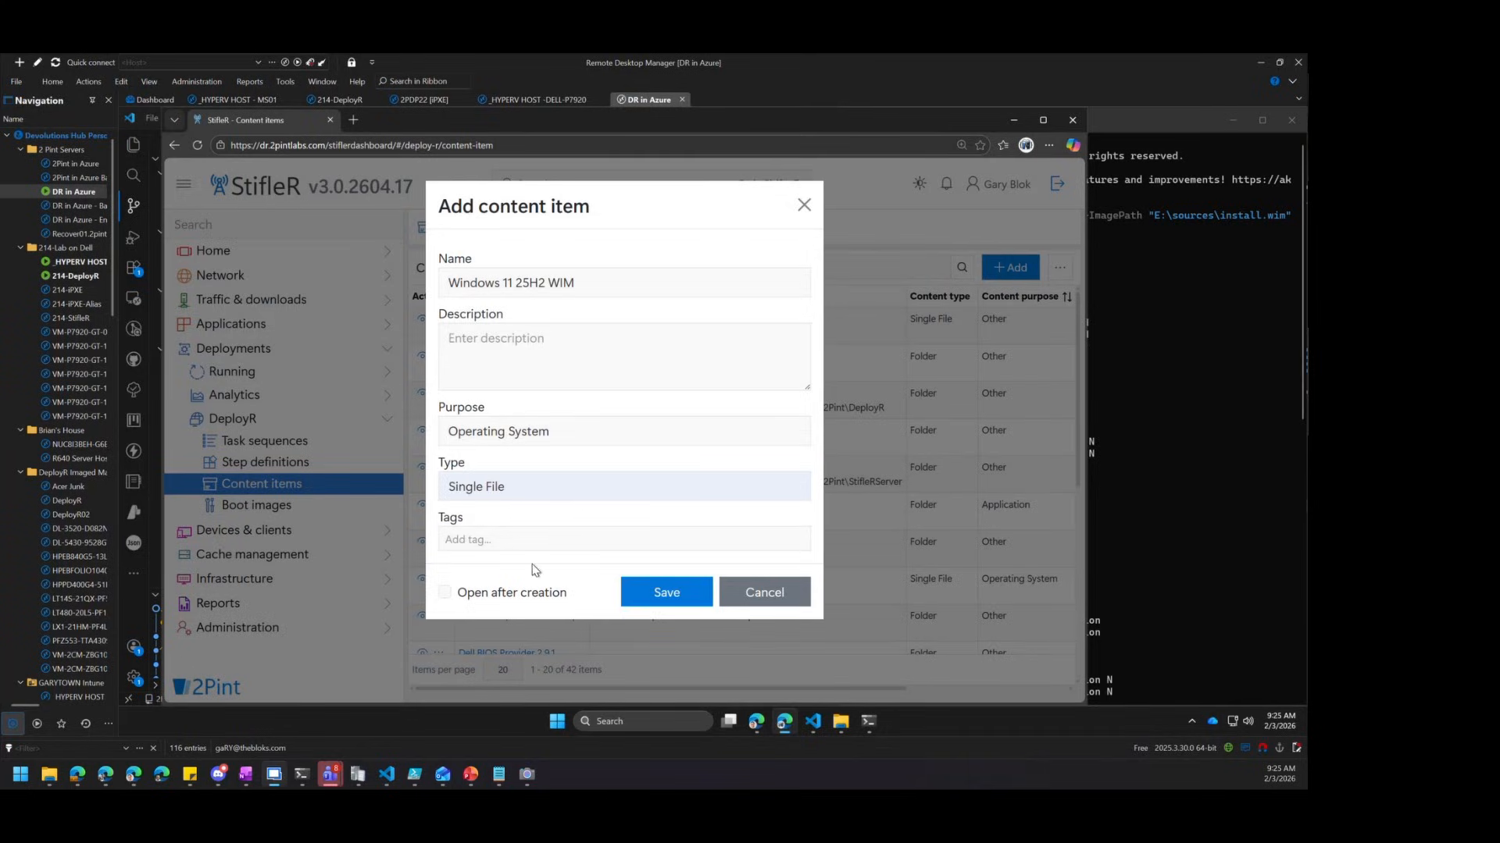
left_click(527, 596)
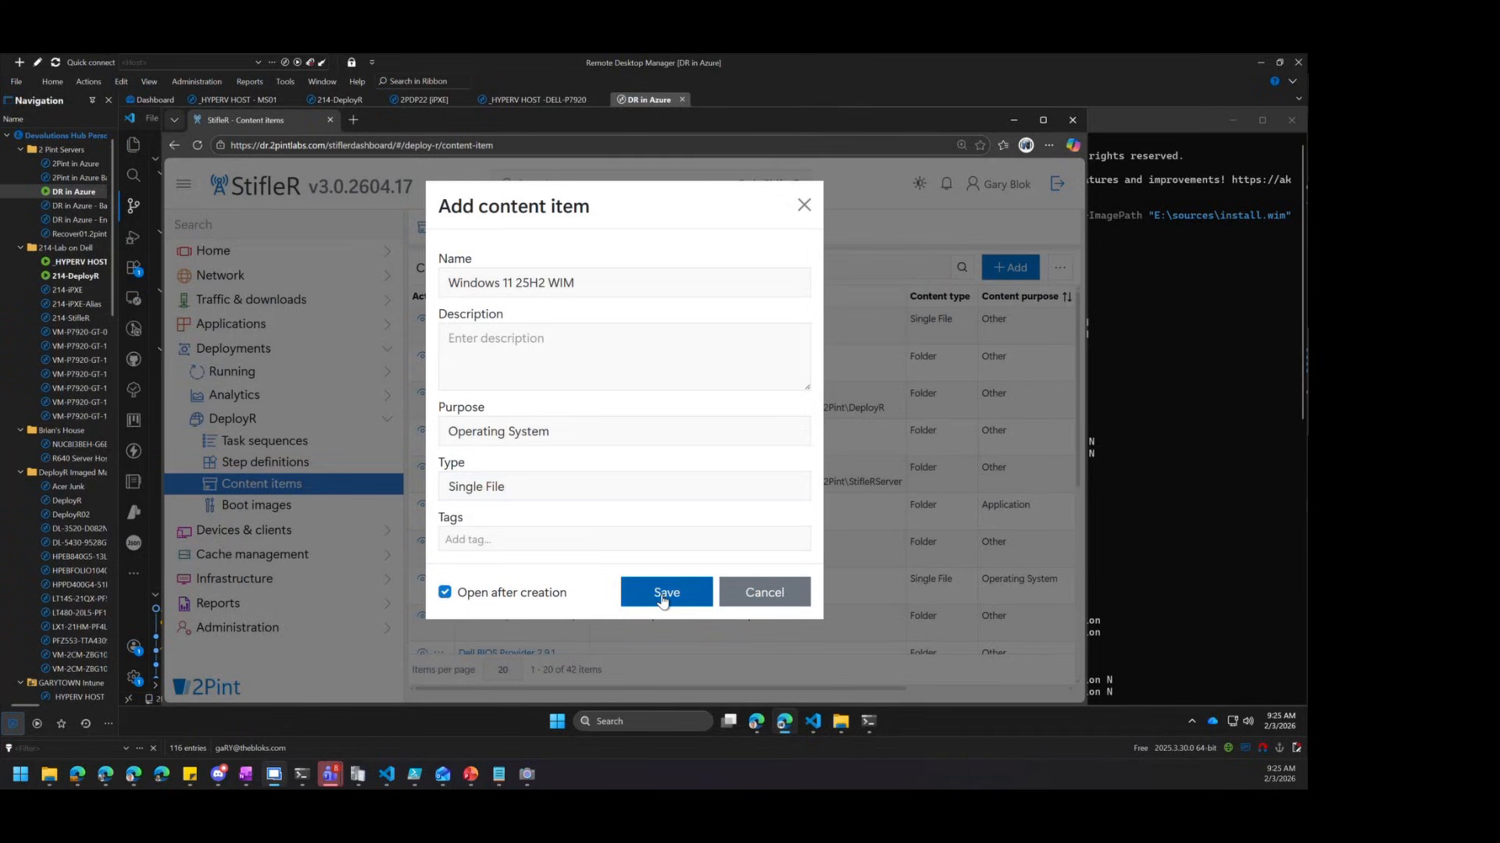
left_click(663, 595)
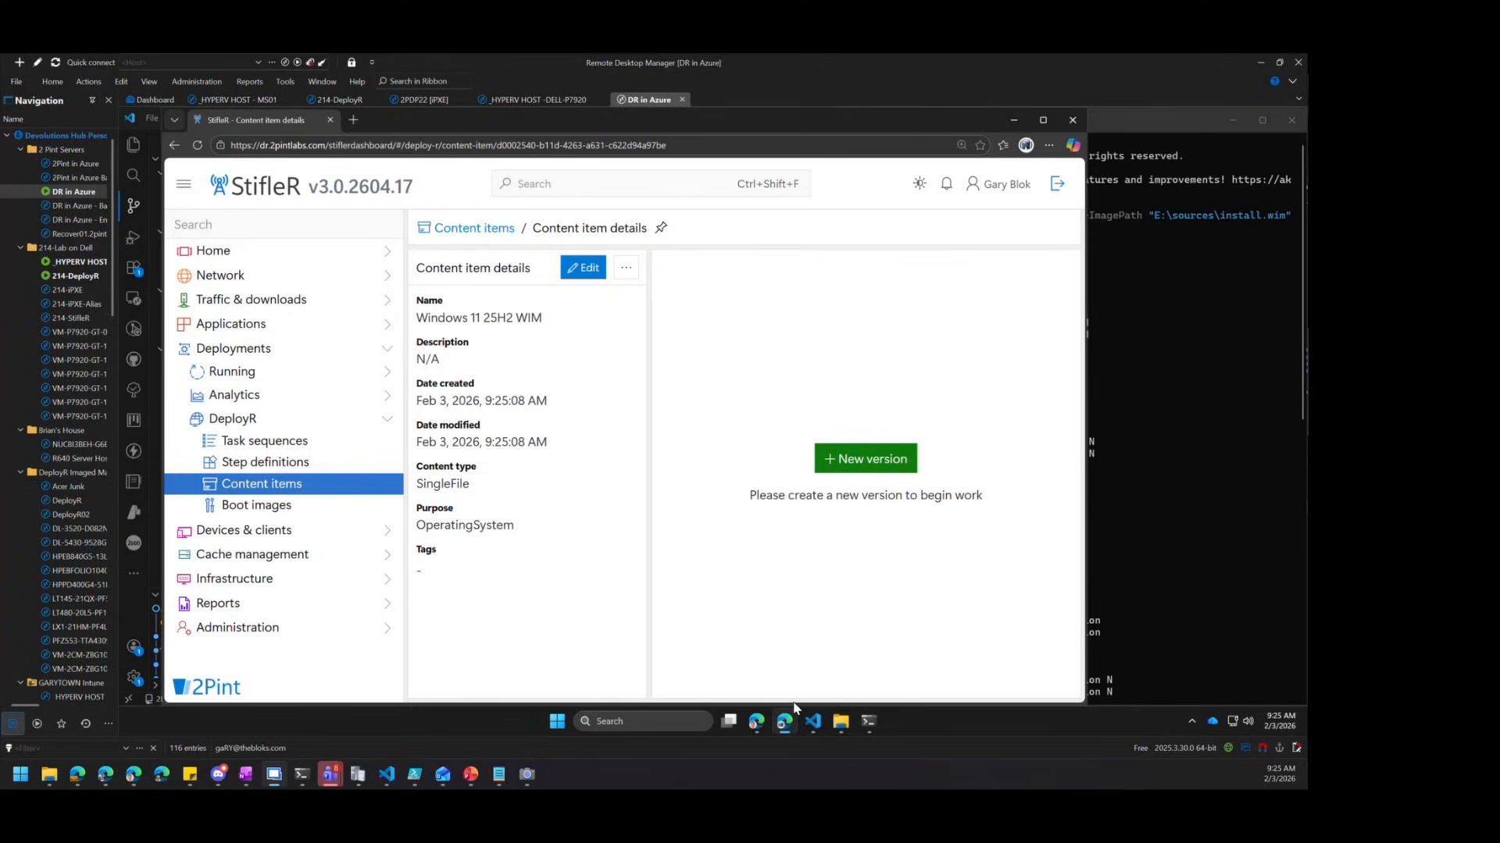
Copy install.wim's full path from the DVD's sources folder, then bring StifleR back
mouse_move(840, 720)
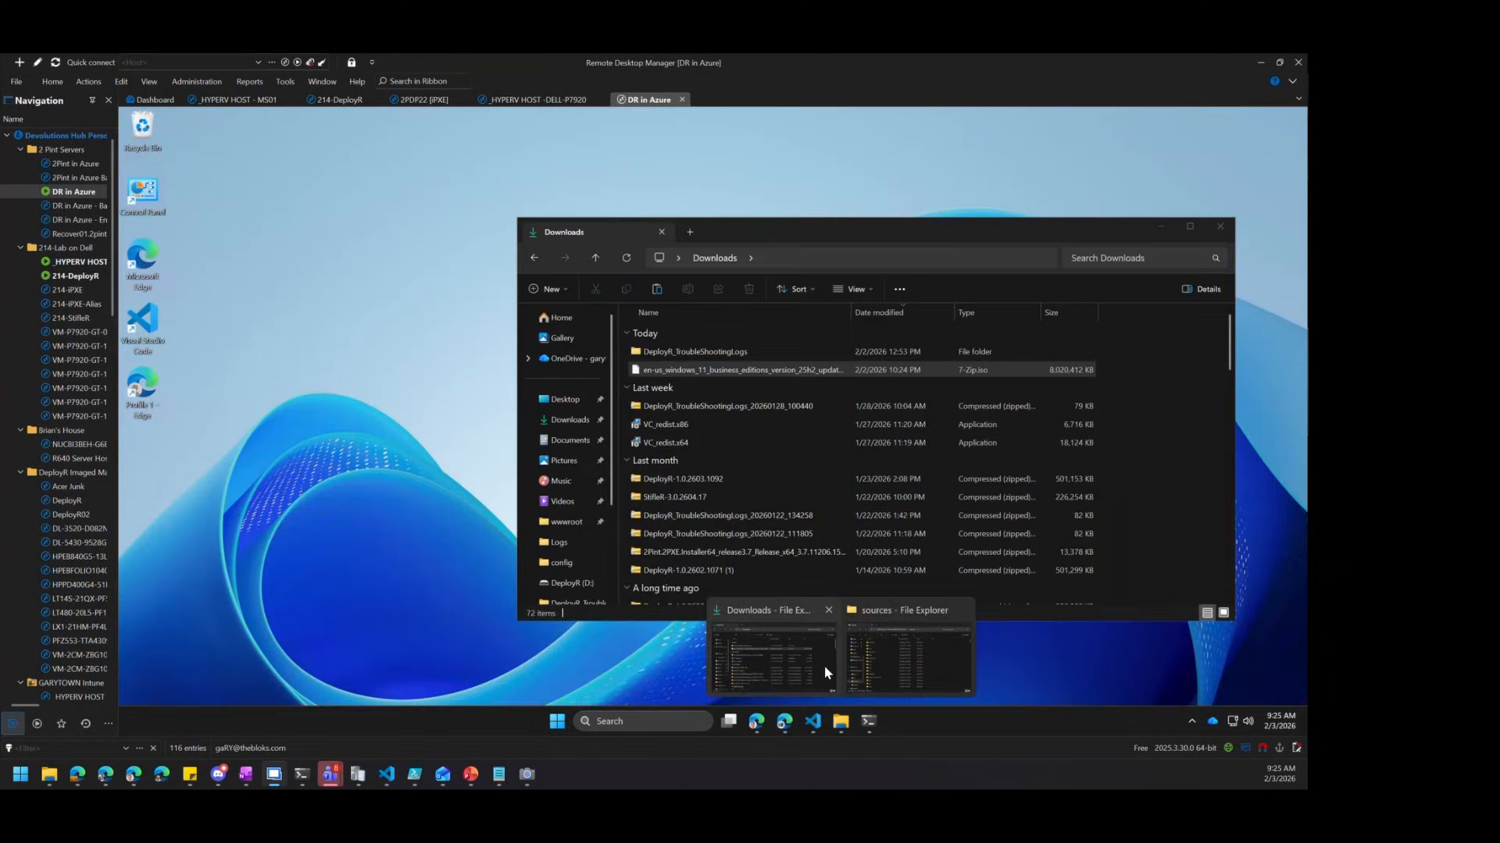
left_click(823, 665)
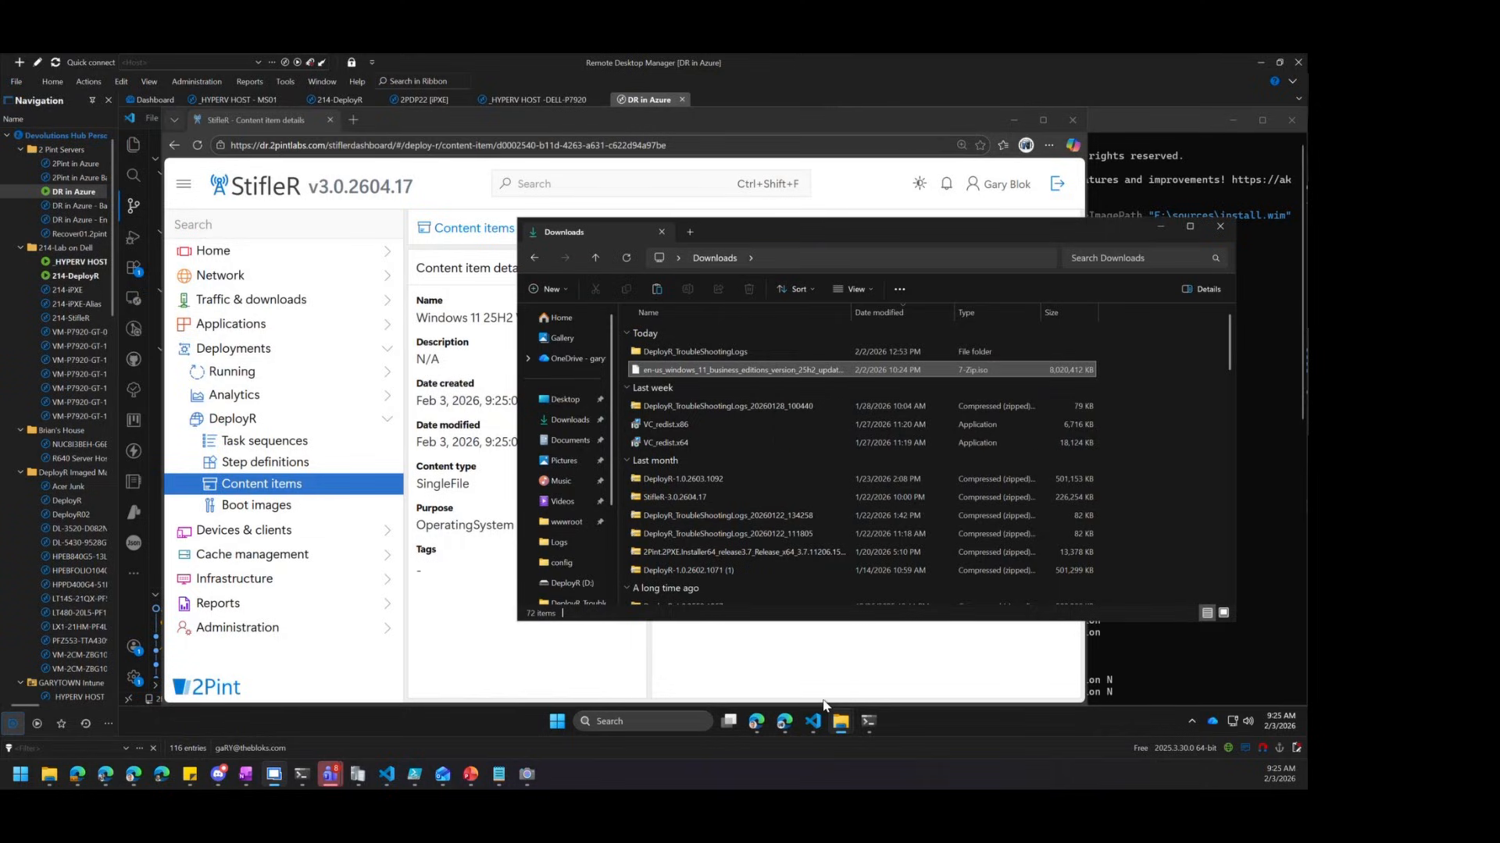
mouse_move(841, 720)
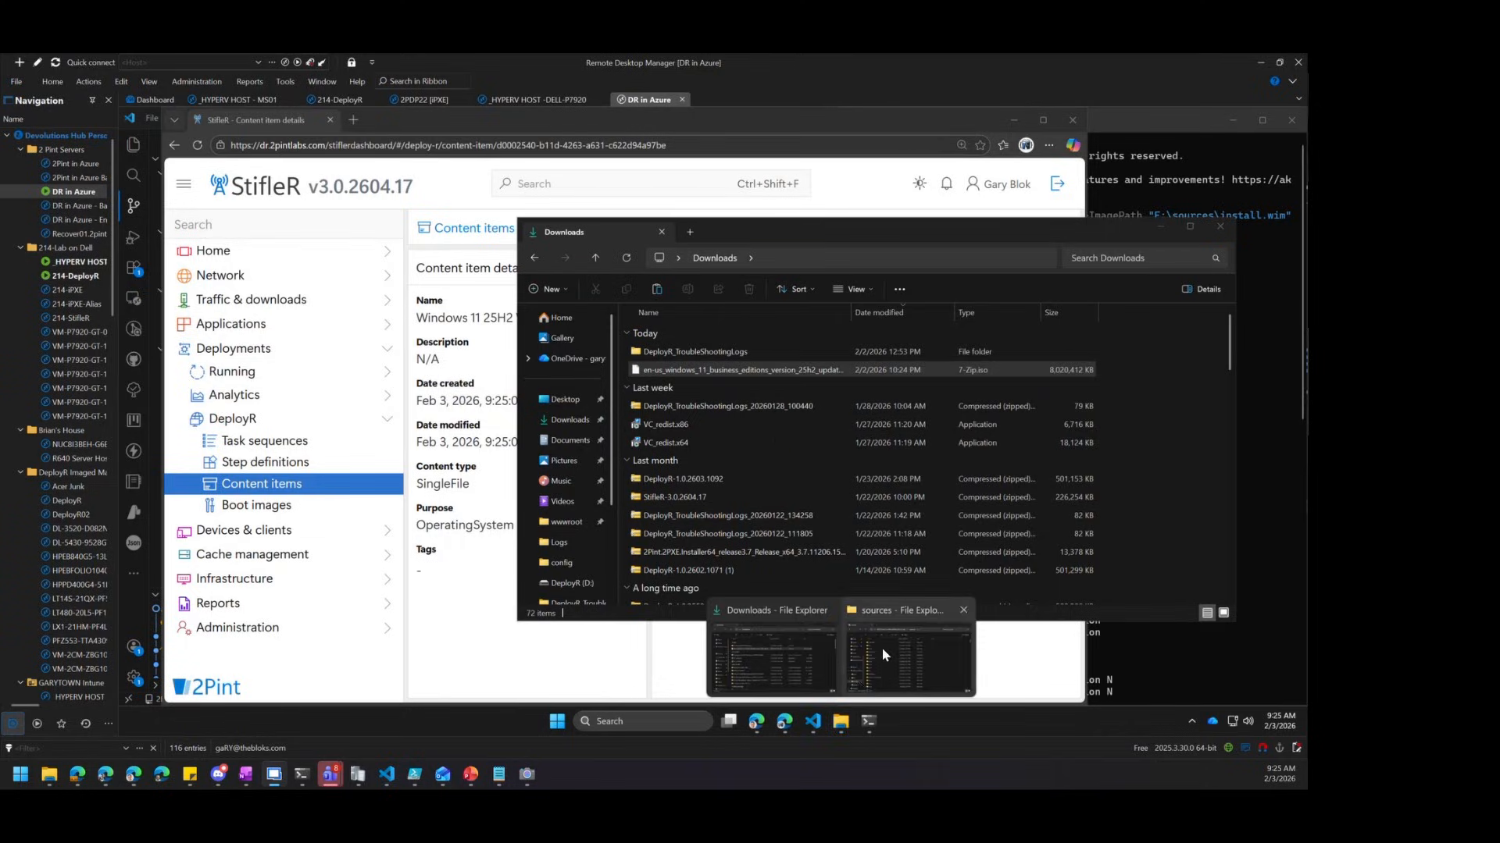
left_click(859, 671)
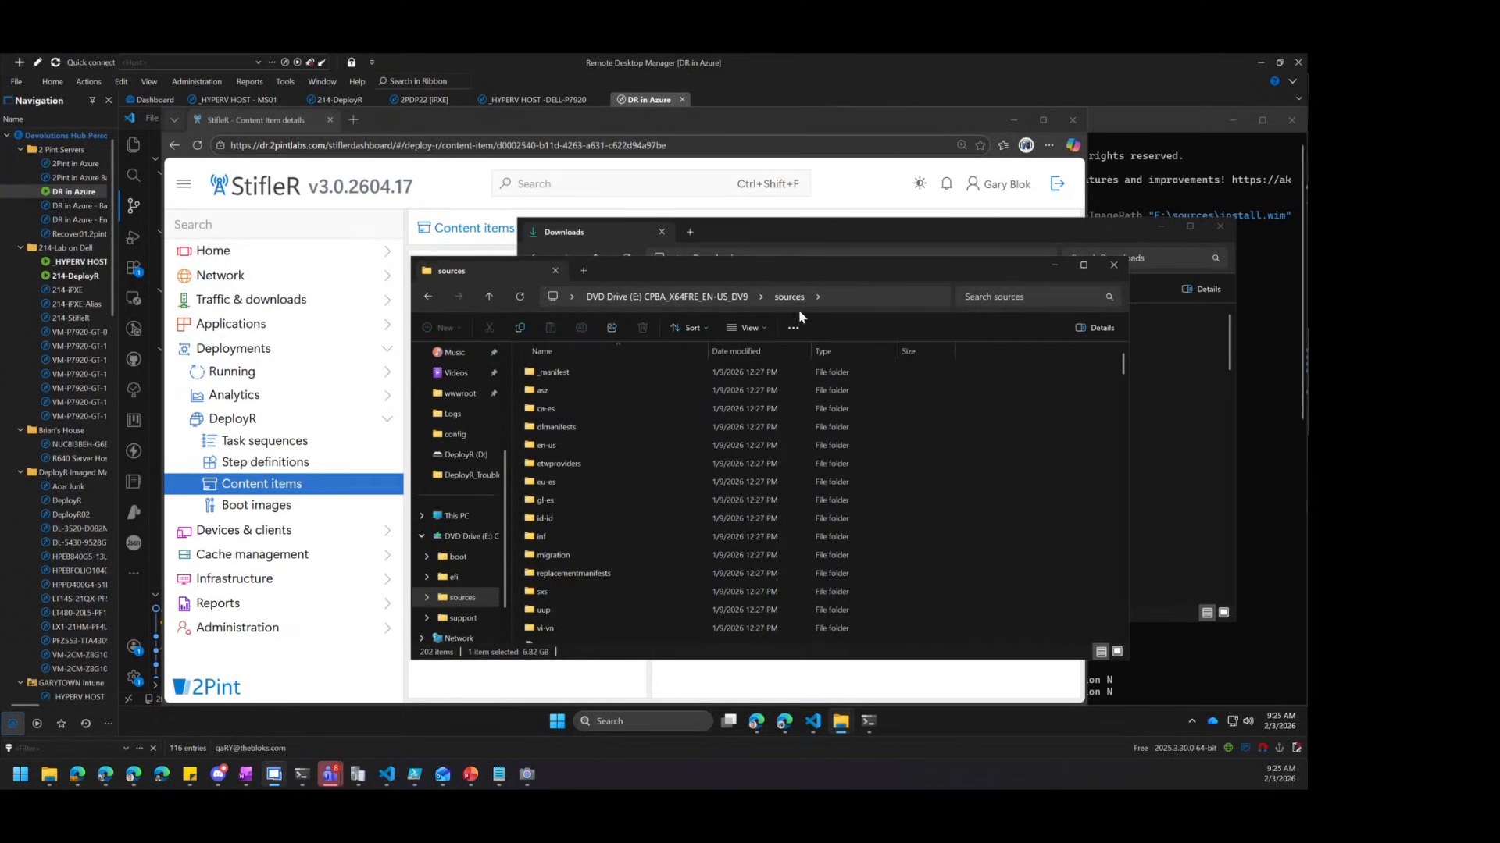
scroll(674, 547, "down", 1)
scroll(672, 551, "down", 2)
left_click(668, 543)
type("install")
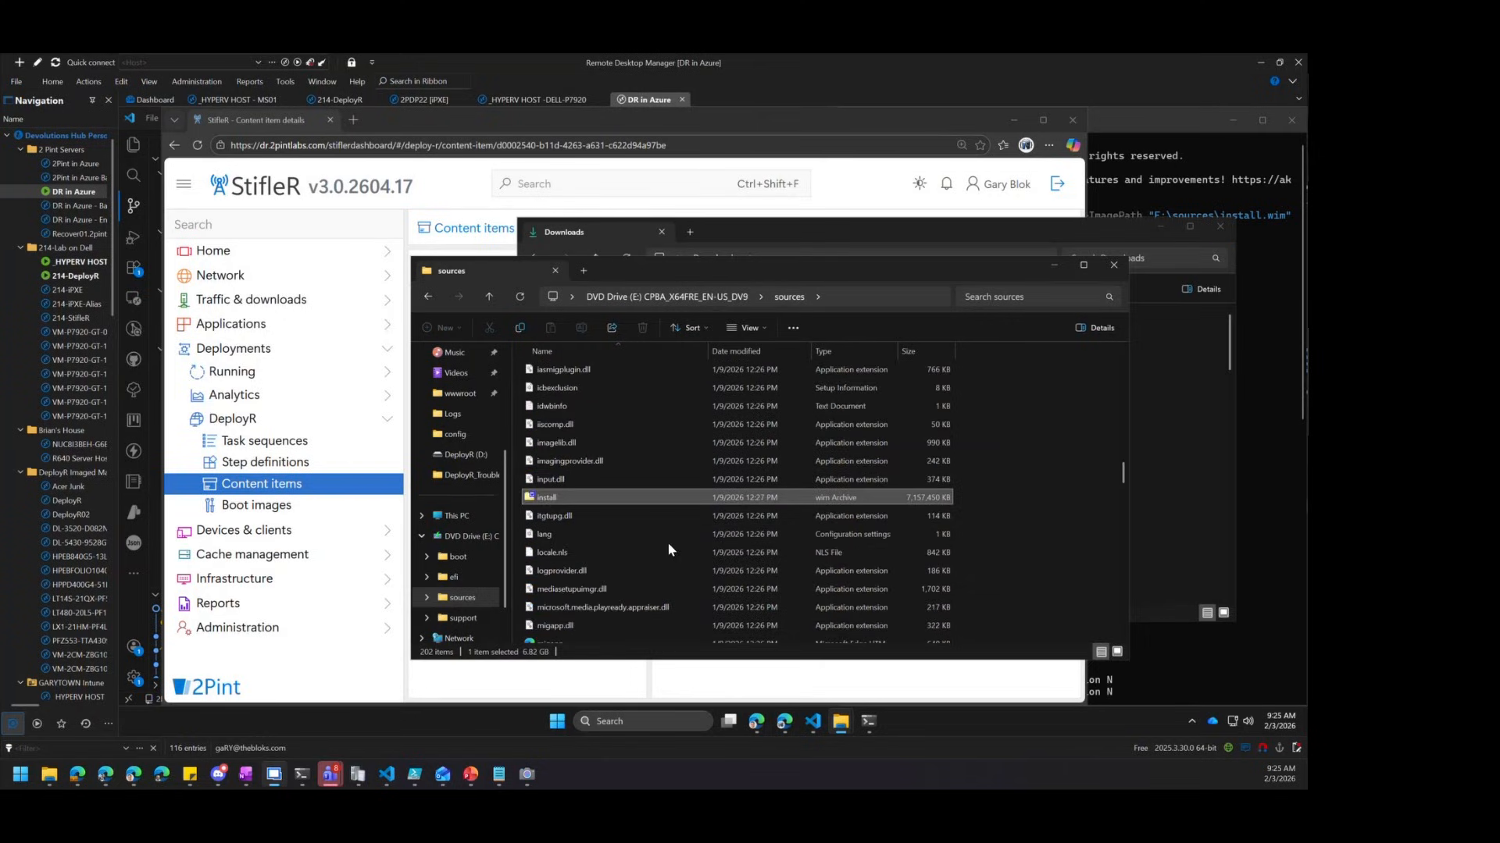
right_click(620, 501)
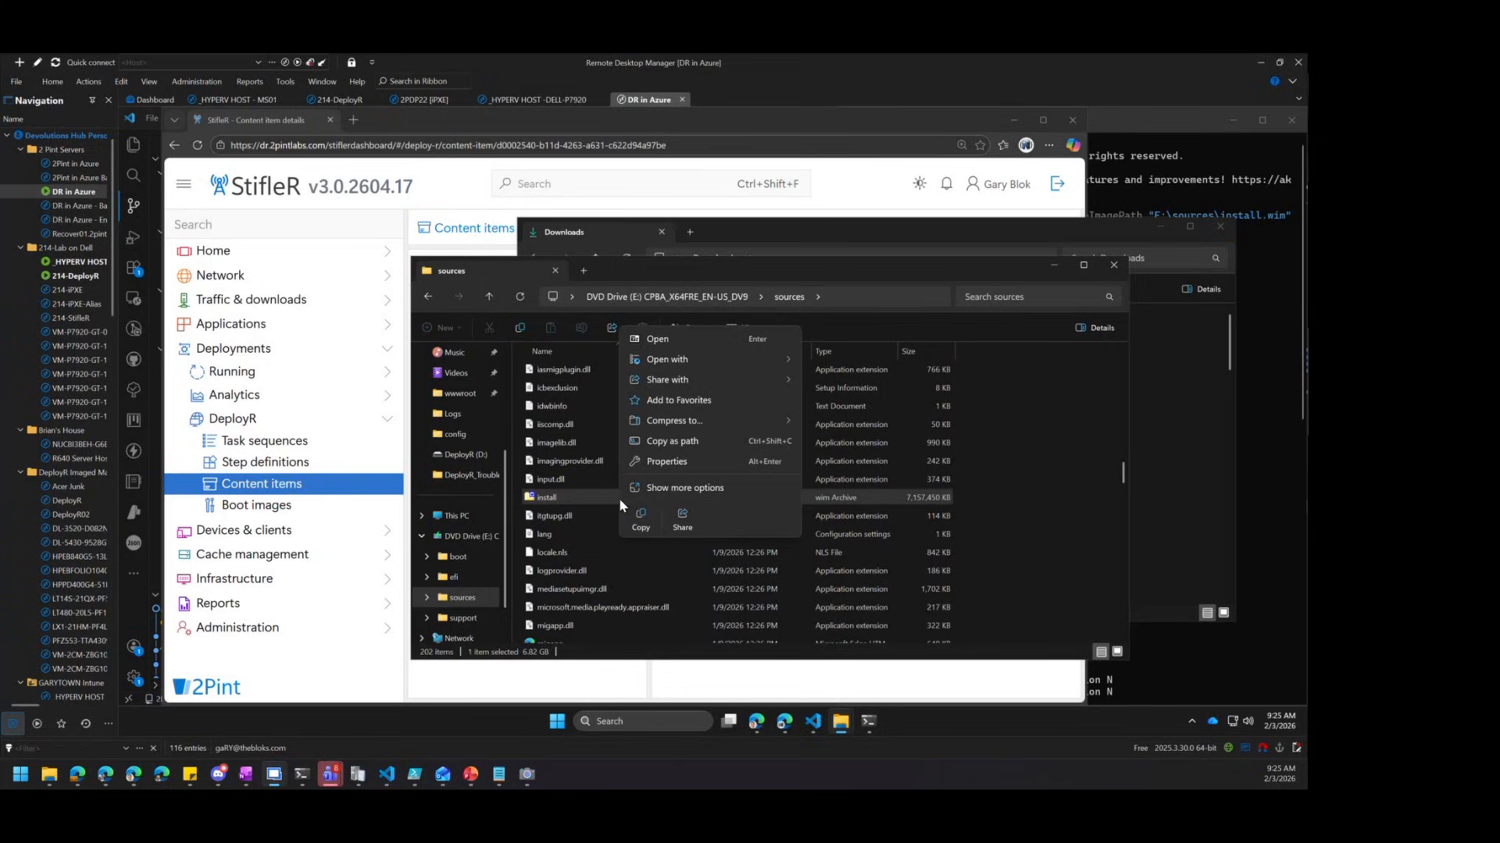
left_click(684, 444)
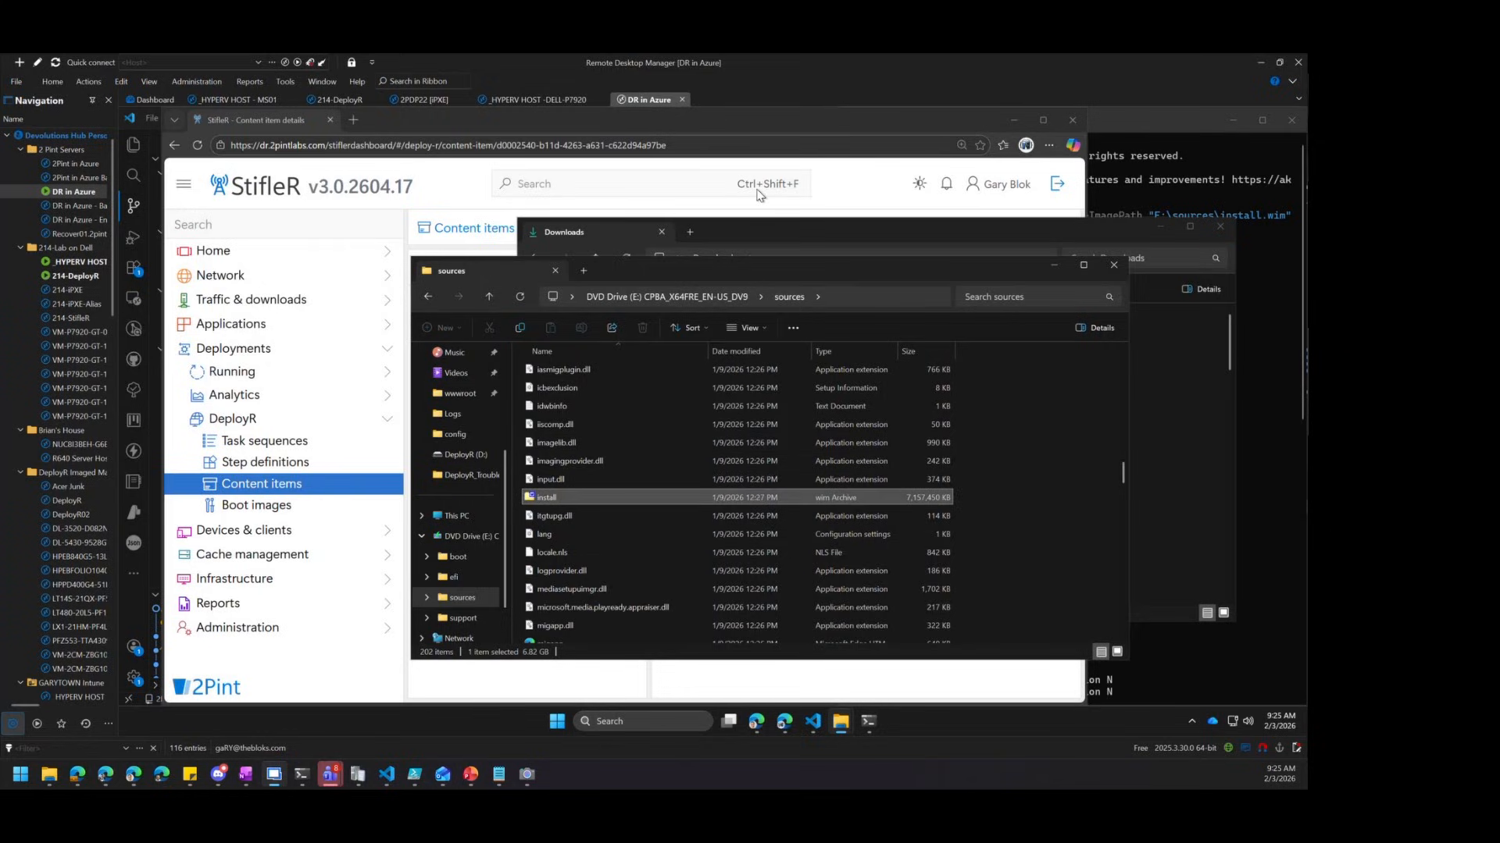
left_click(755, 123)
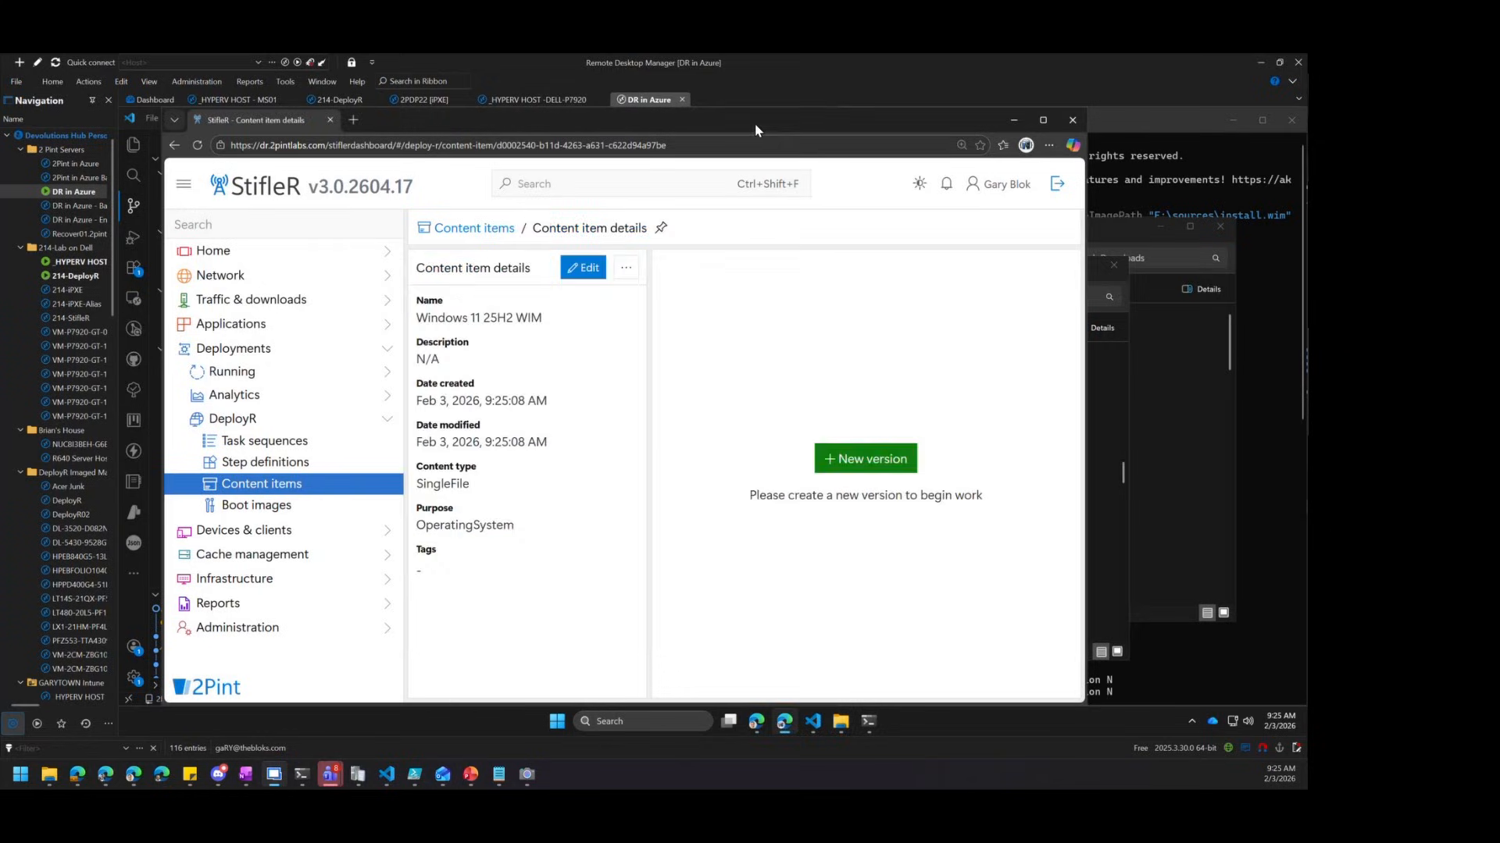
Save version 1, attach the pasted E:\sources\install.wim path, and start Upload All
left_click(868, 461)
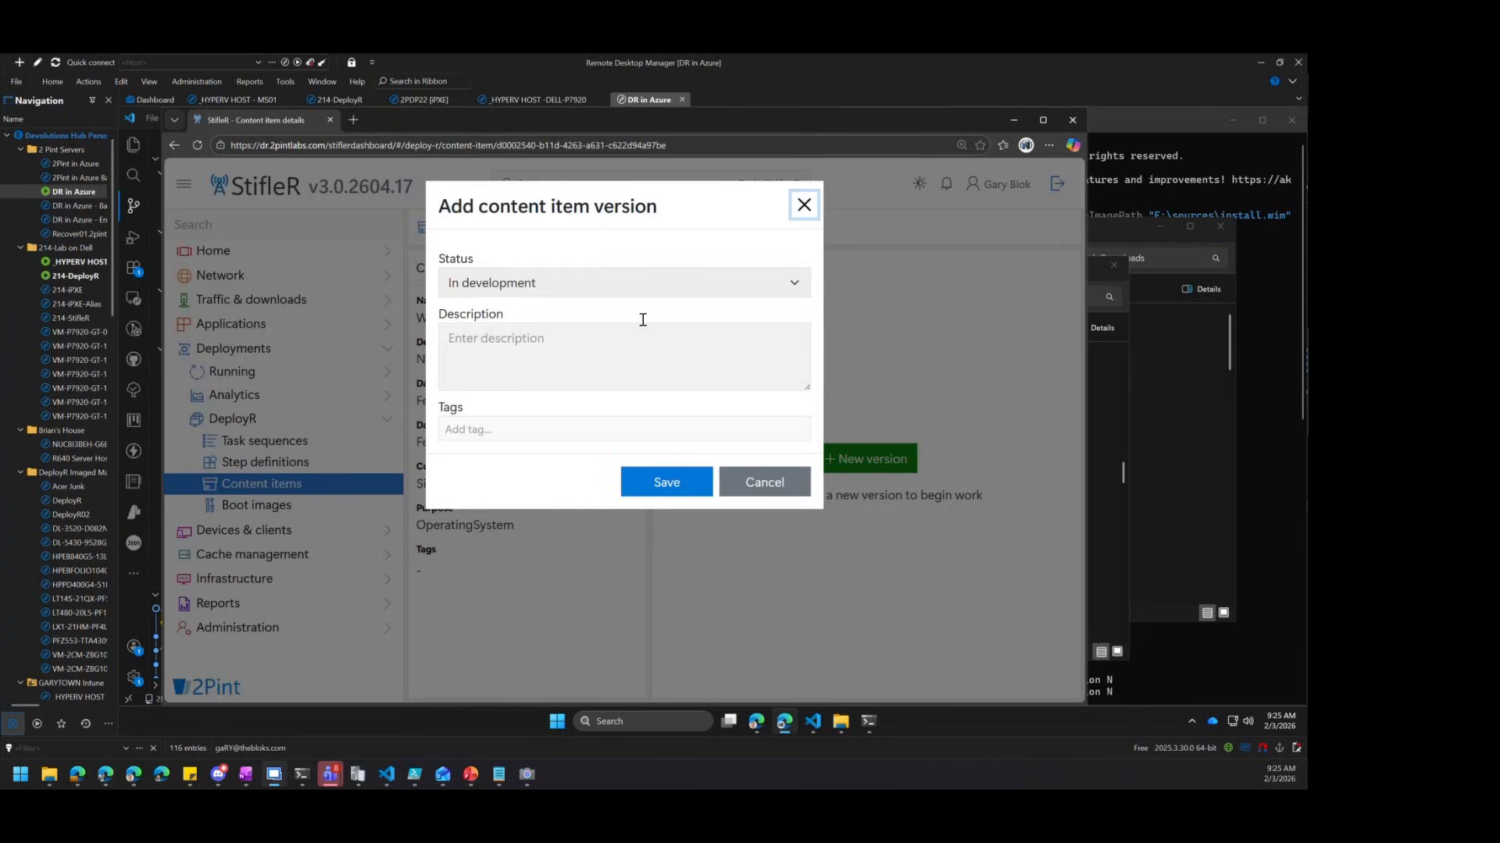
left_click(666, 482)
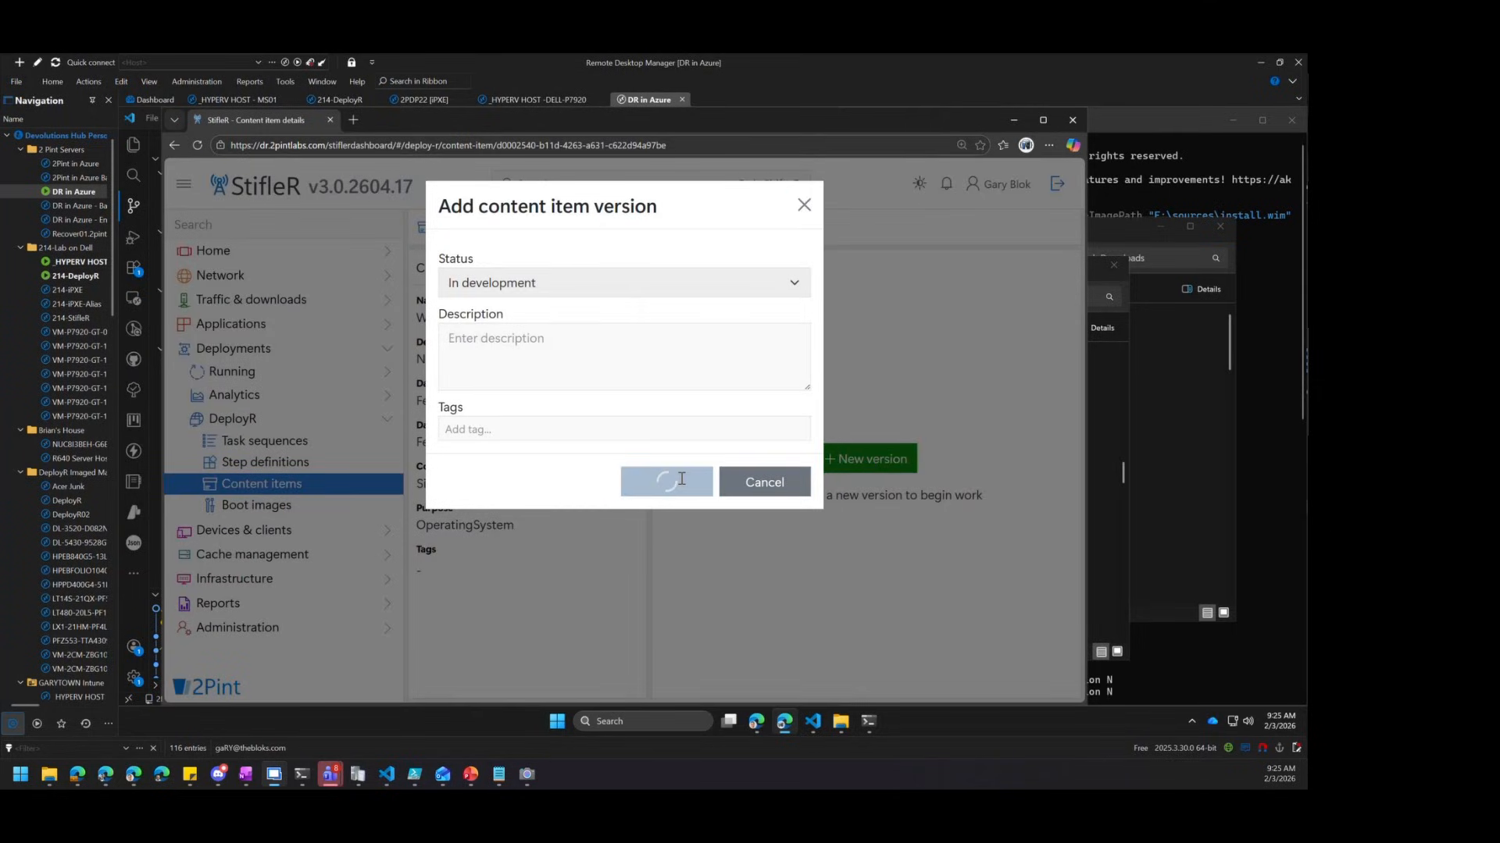
left_click(730, 593)
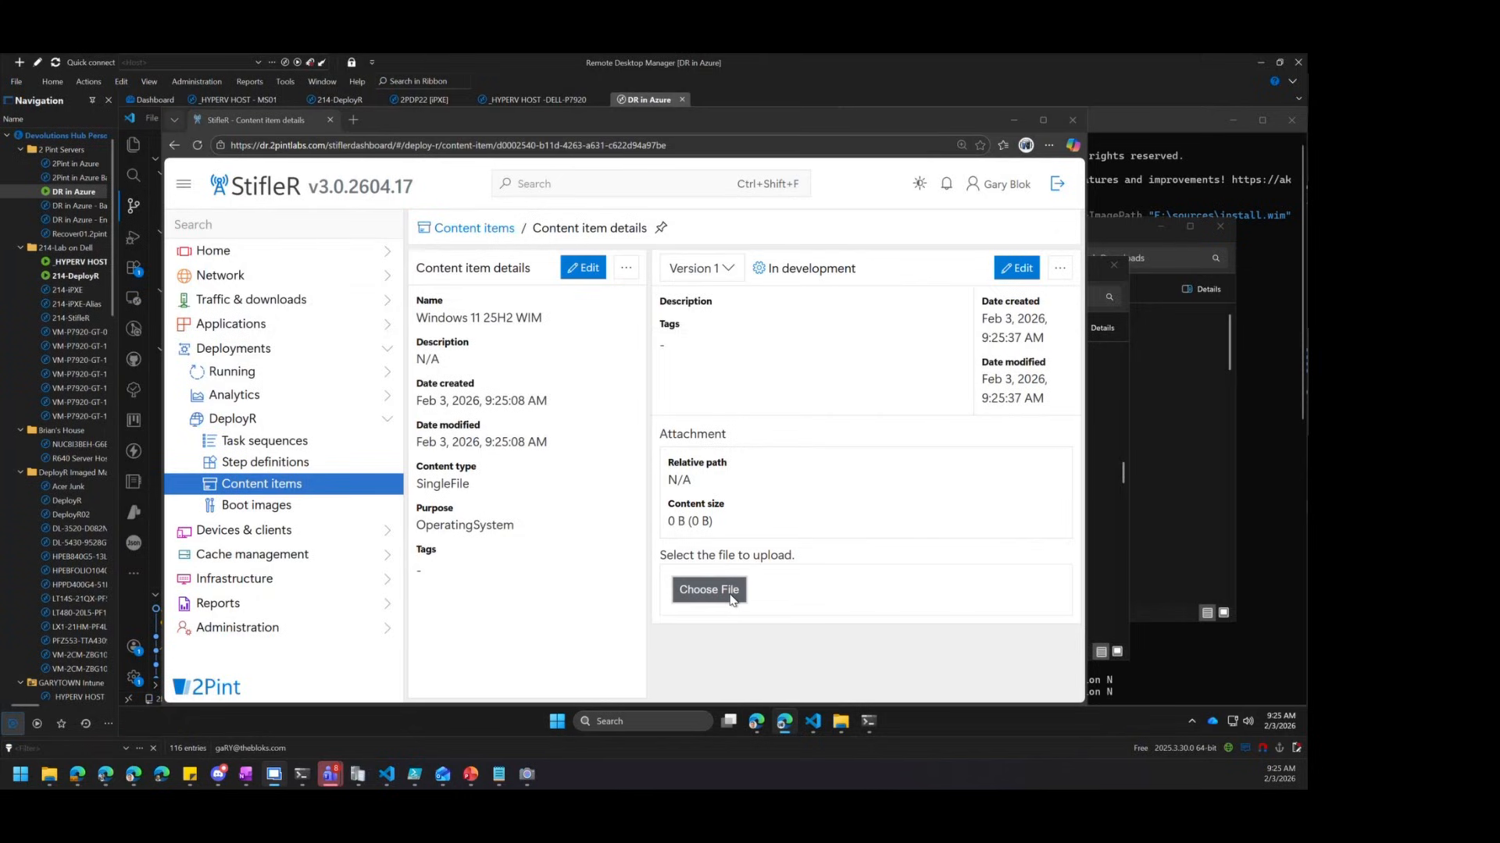
right_click(373, 381)
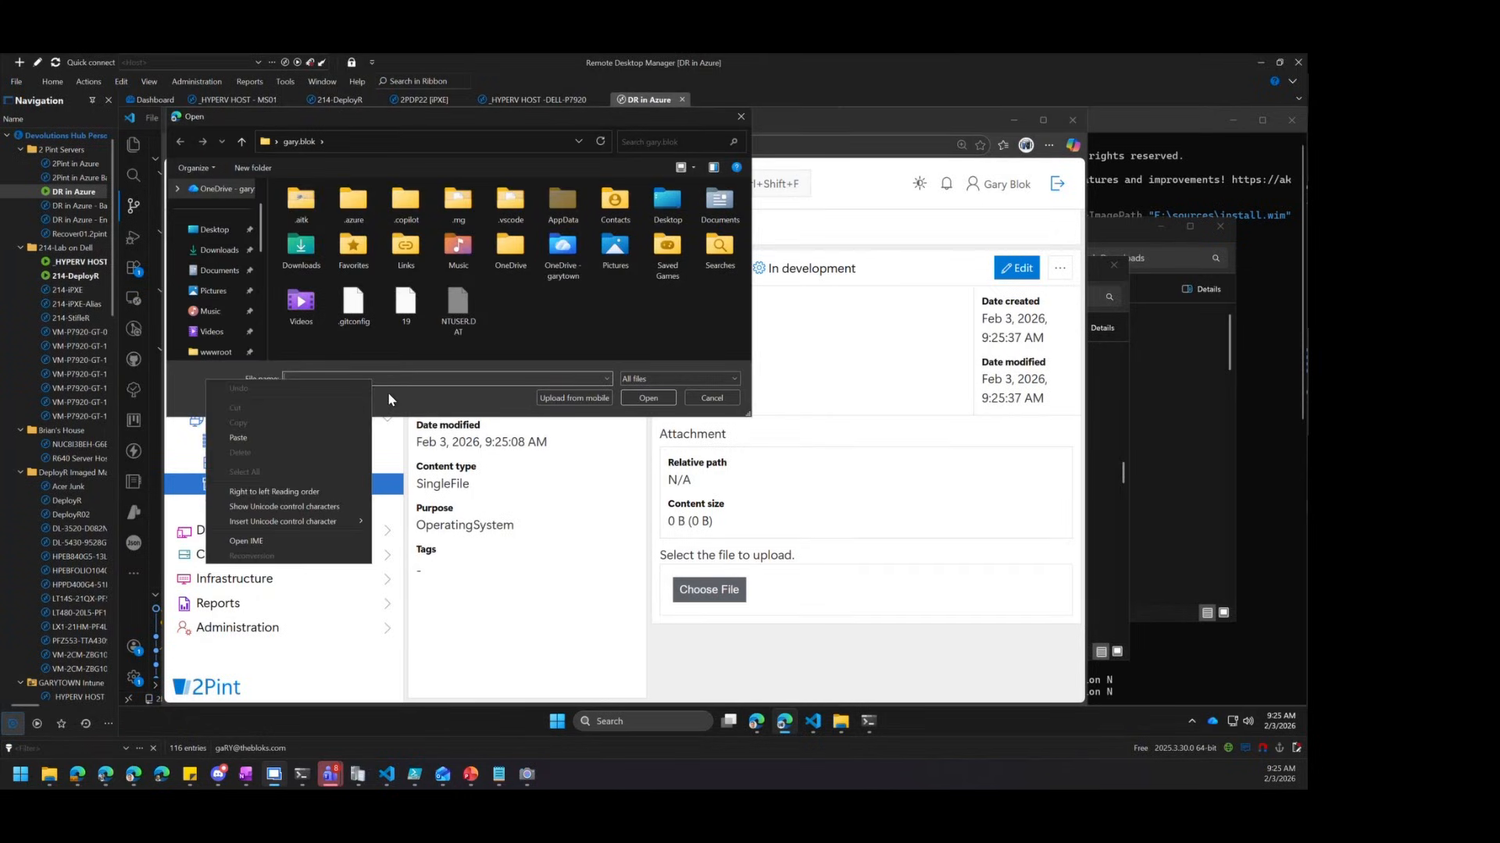
left_click(294, 438)
left_click(648, 398)
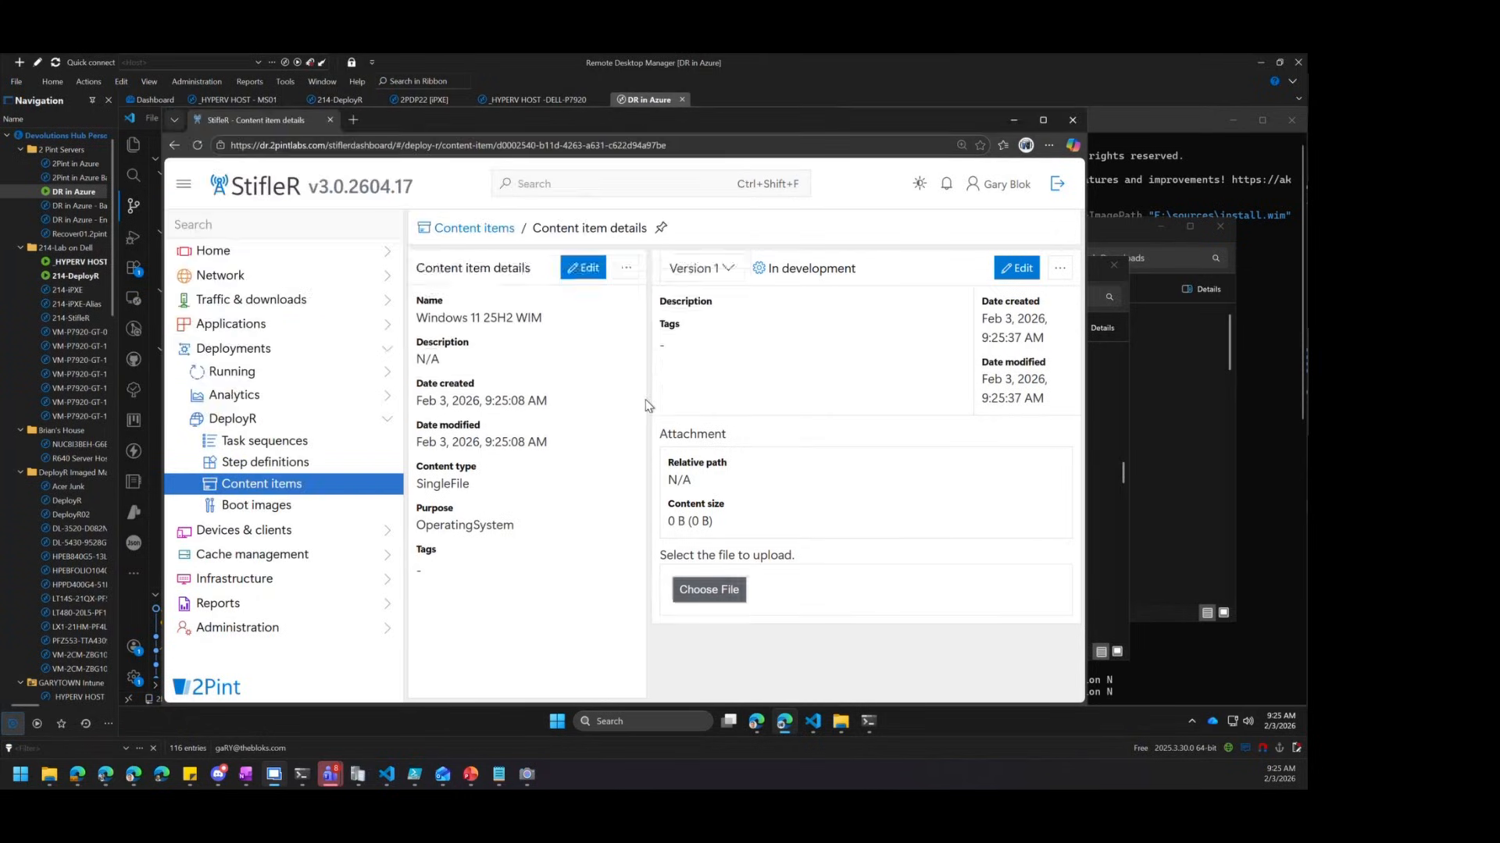
scroll(647, 404, "down", 1)
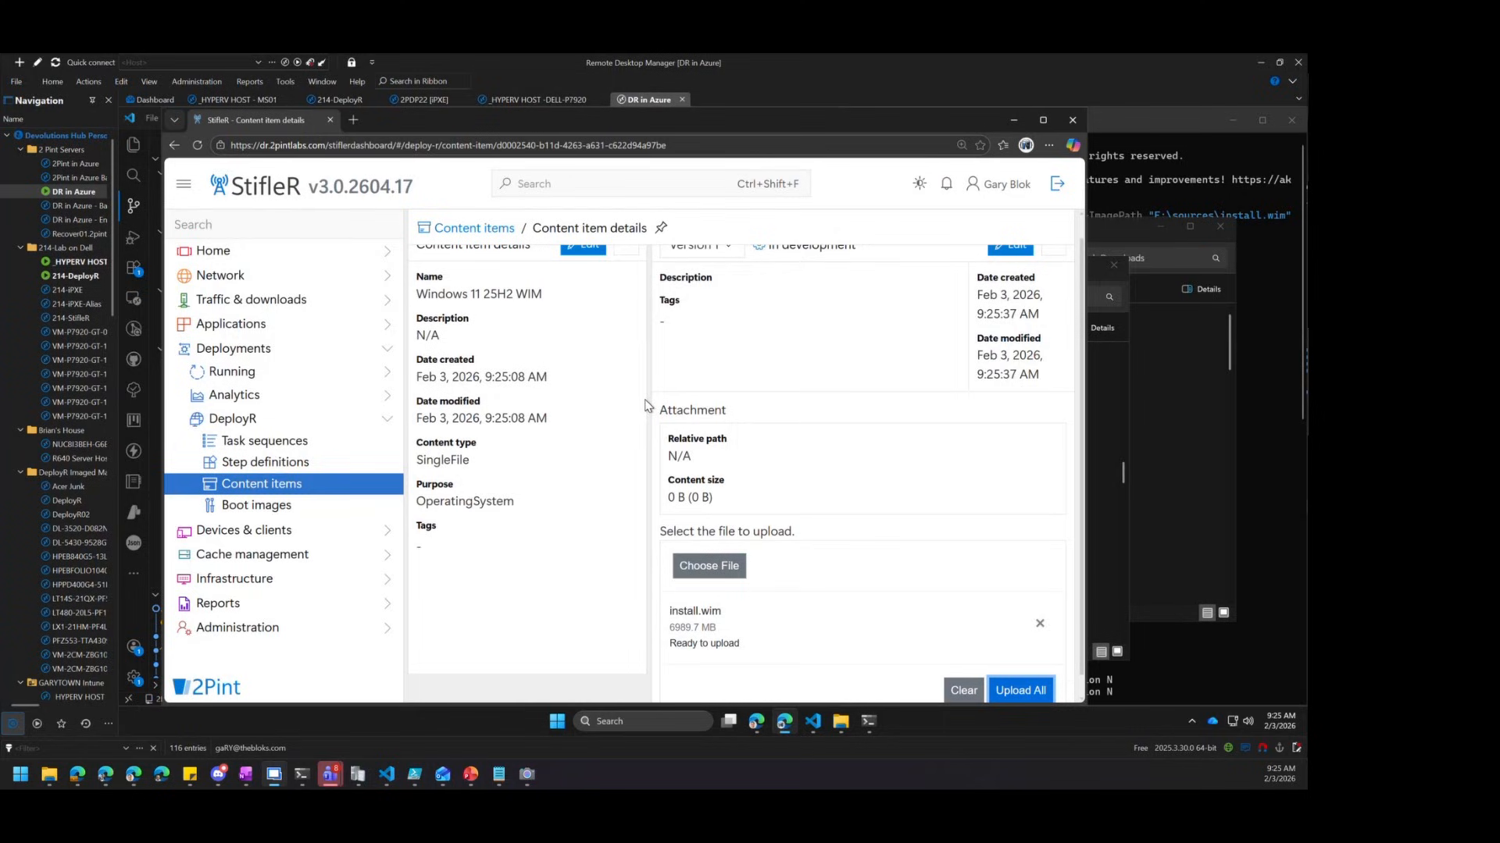
left_click(1032, 684)
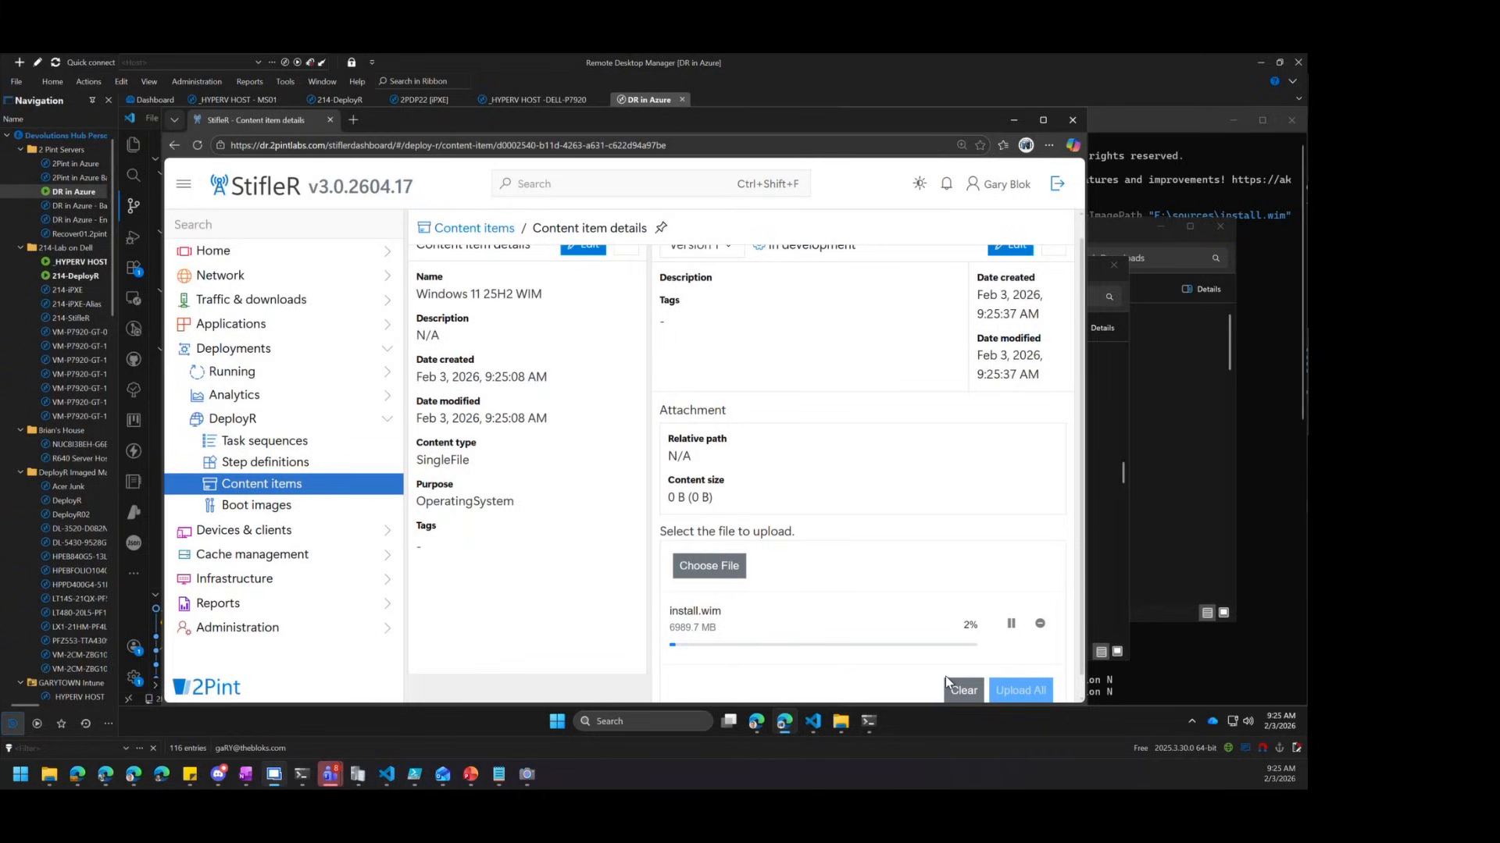
Open the Content items page in a new browser tab
scroll(695, 482, "up", 1)
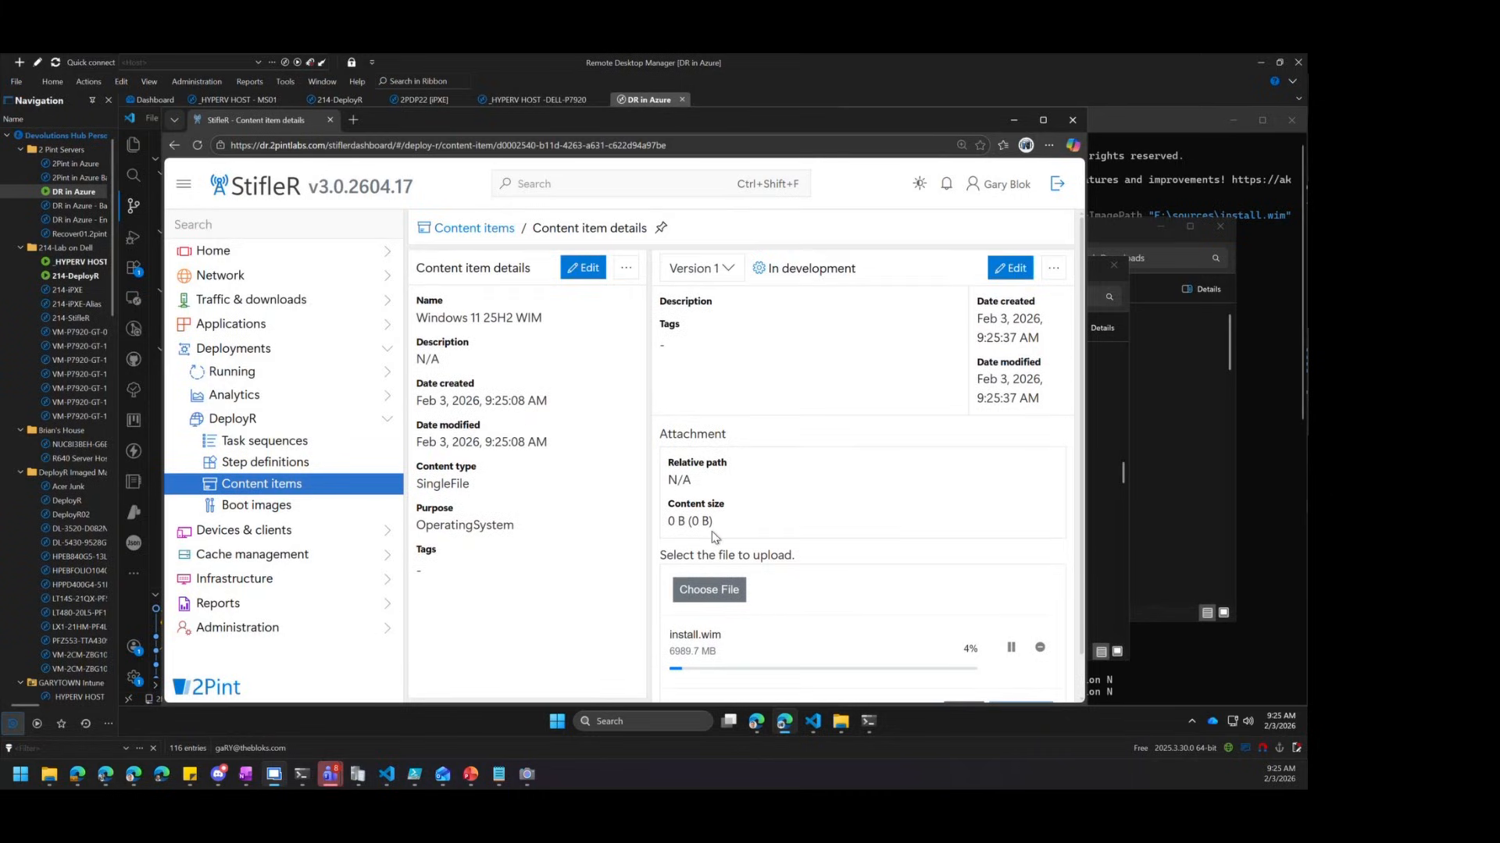
right_click(282, 487)
left_click(367, 263)
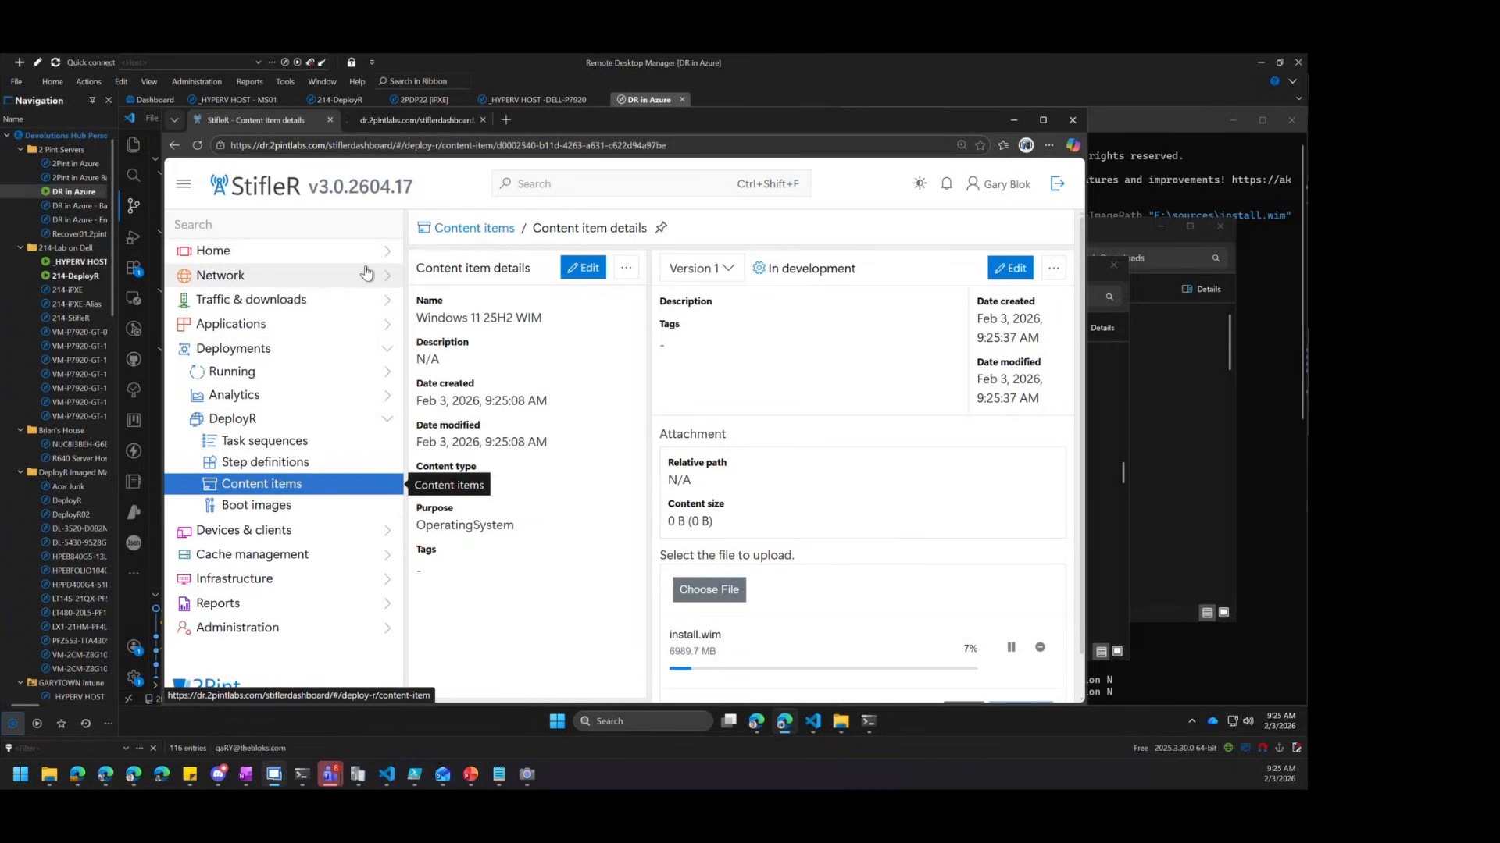
In the second tab, search content items for '25h2' and open Windows 11 25H2
left_click(411, 119)
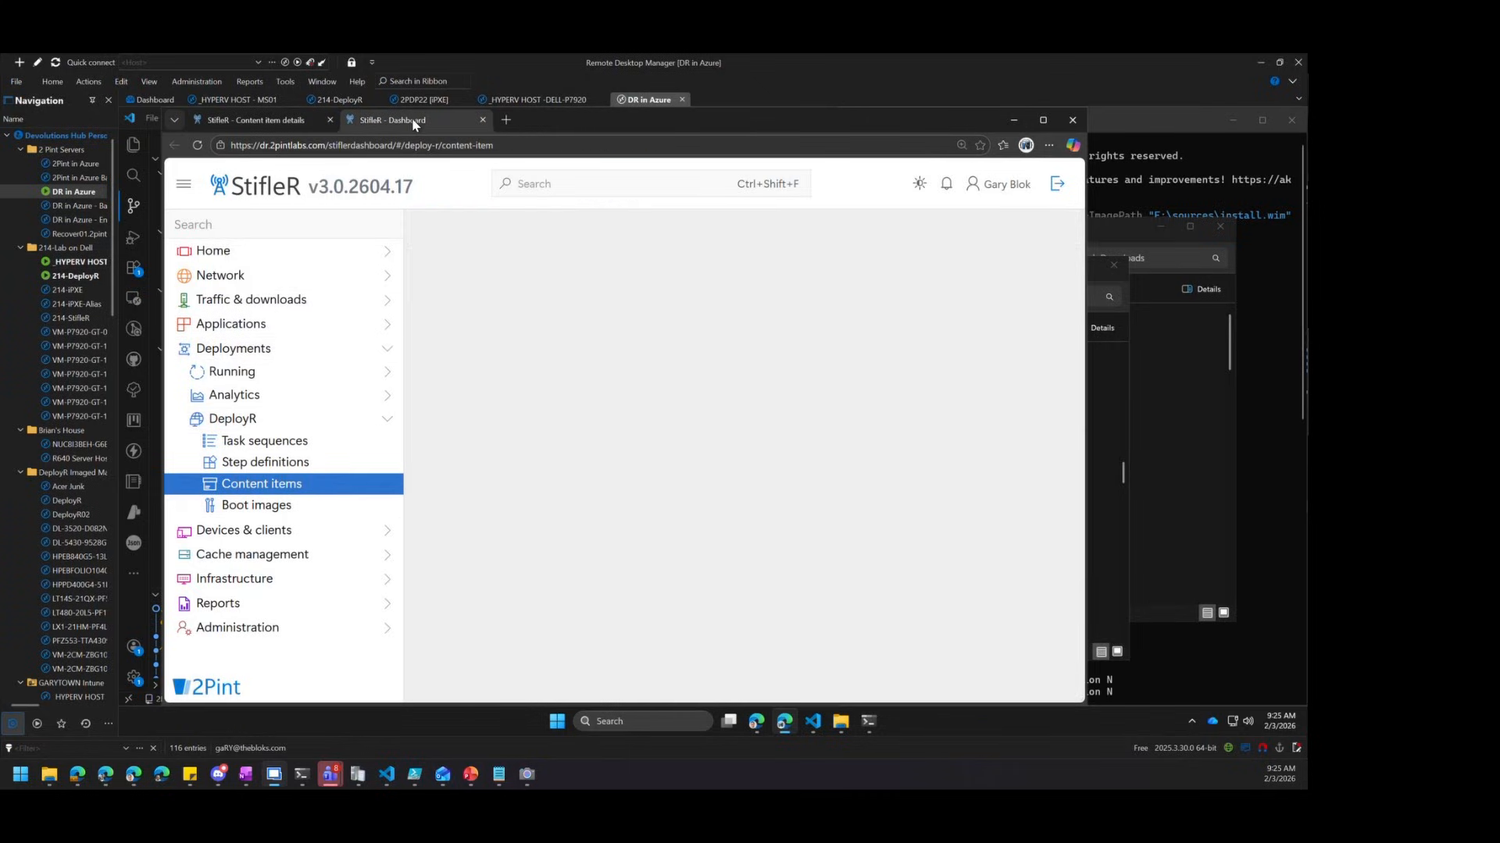
left_click(770, 272)
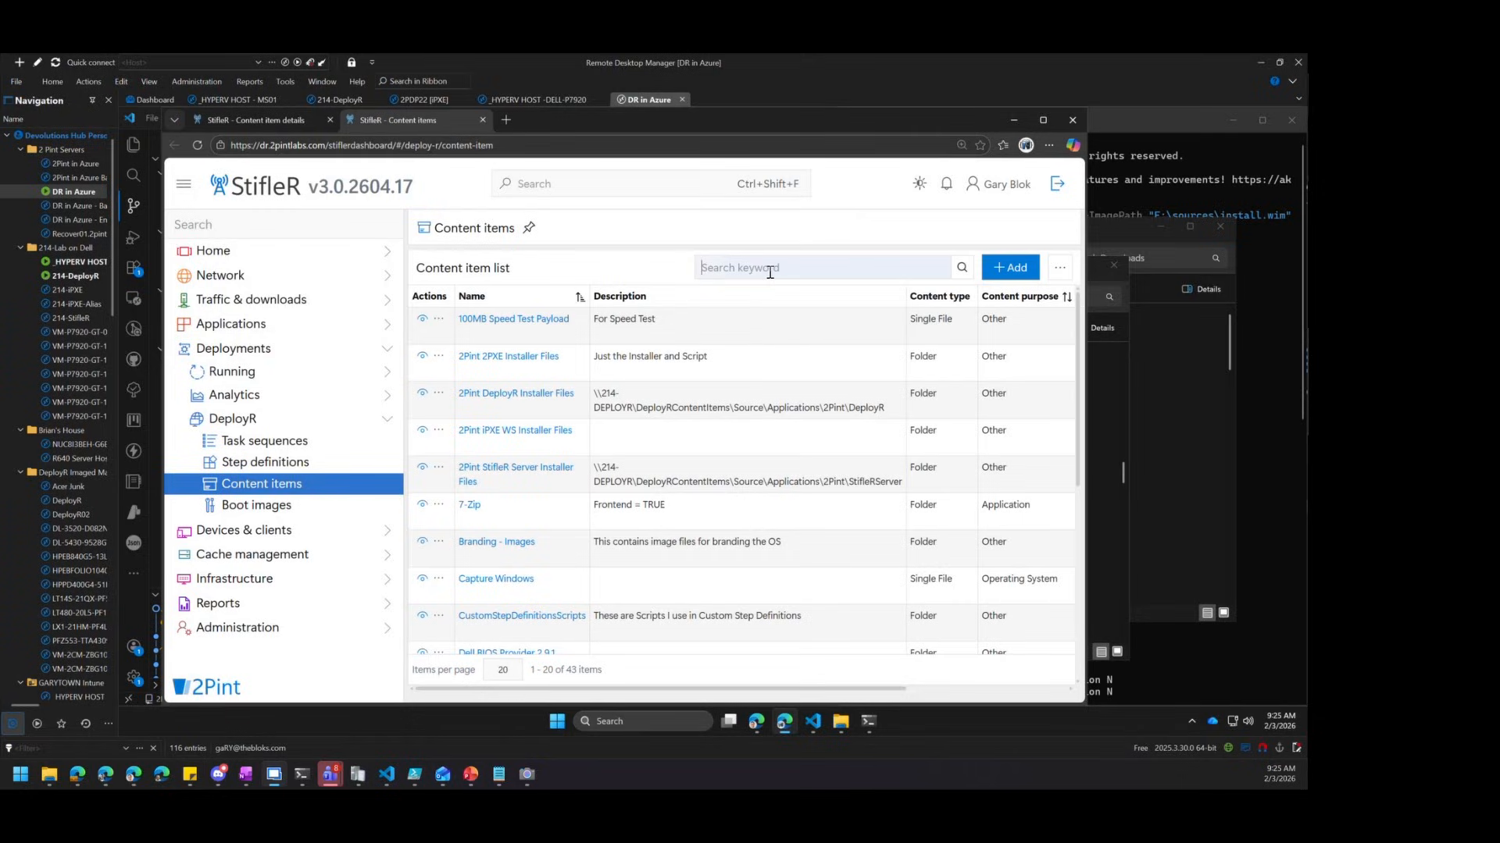
type("25h2")
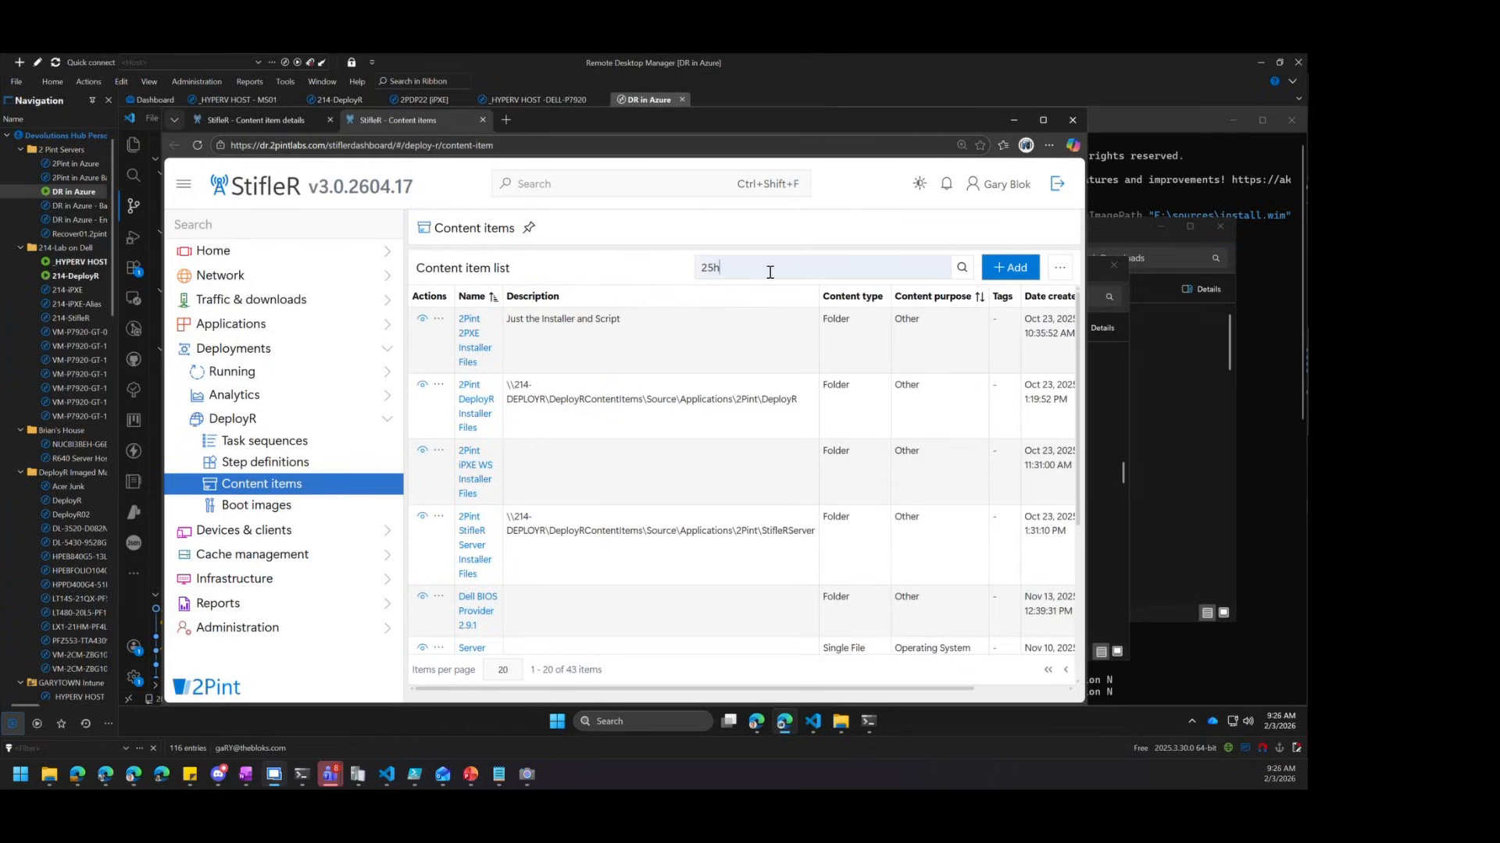
left_click(474, 324)
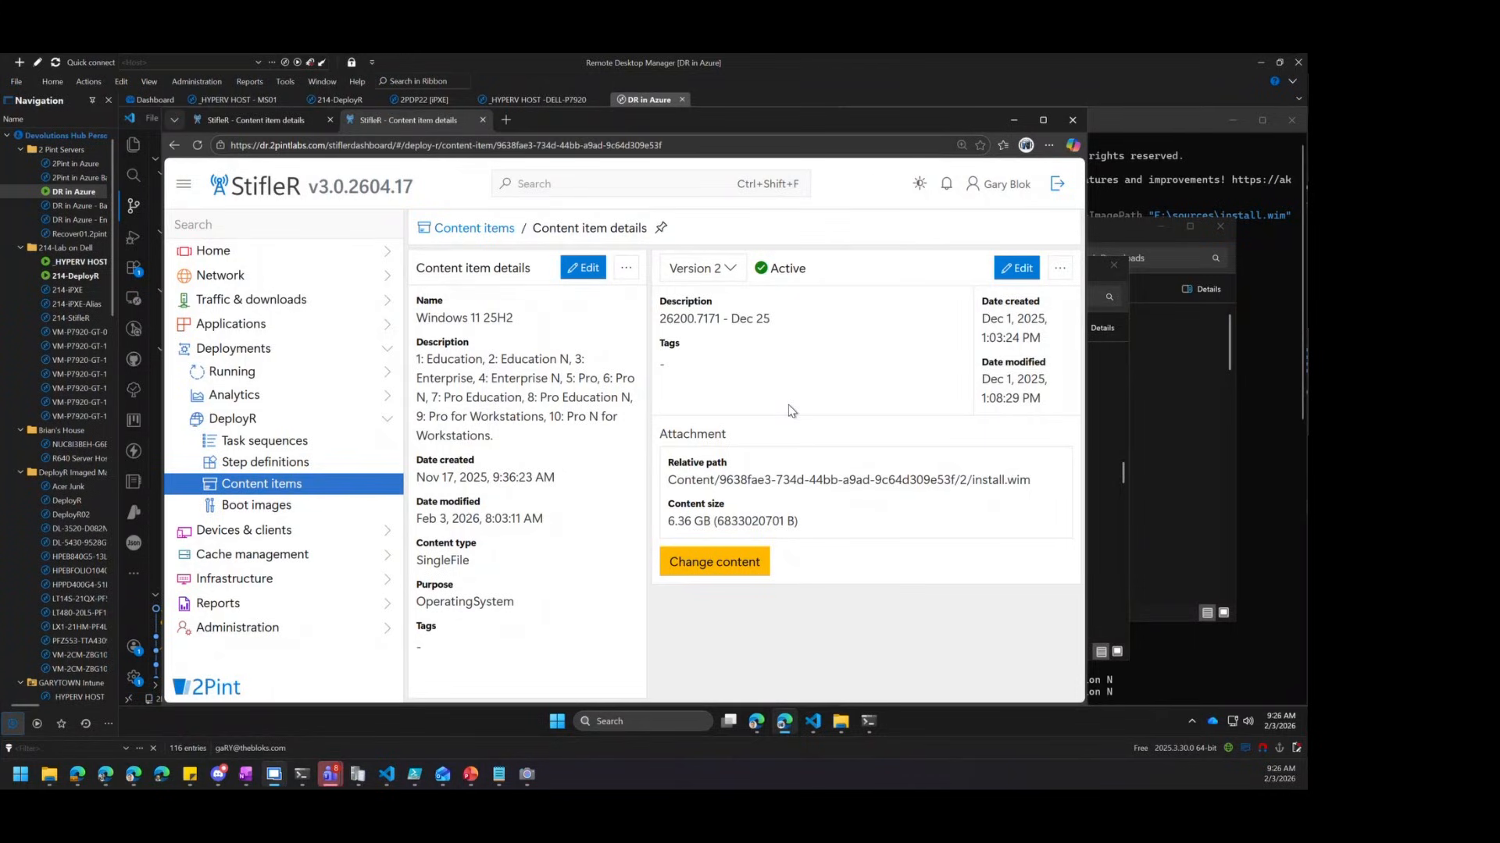
Check the item's versions and select the edition list in its description for comparison with PowerShell
left_click(734, 265)
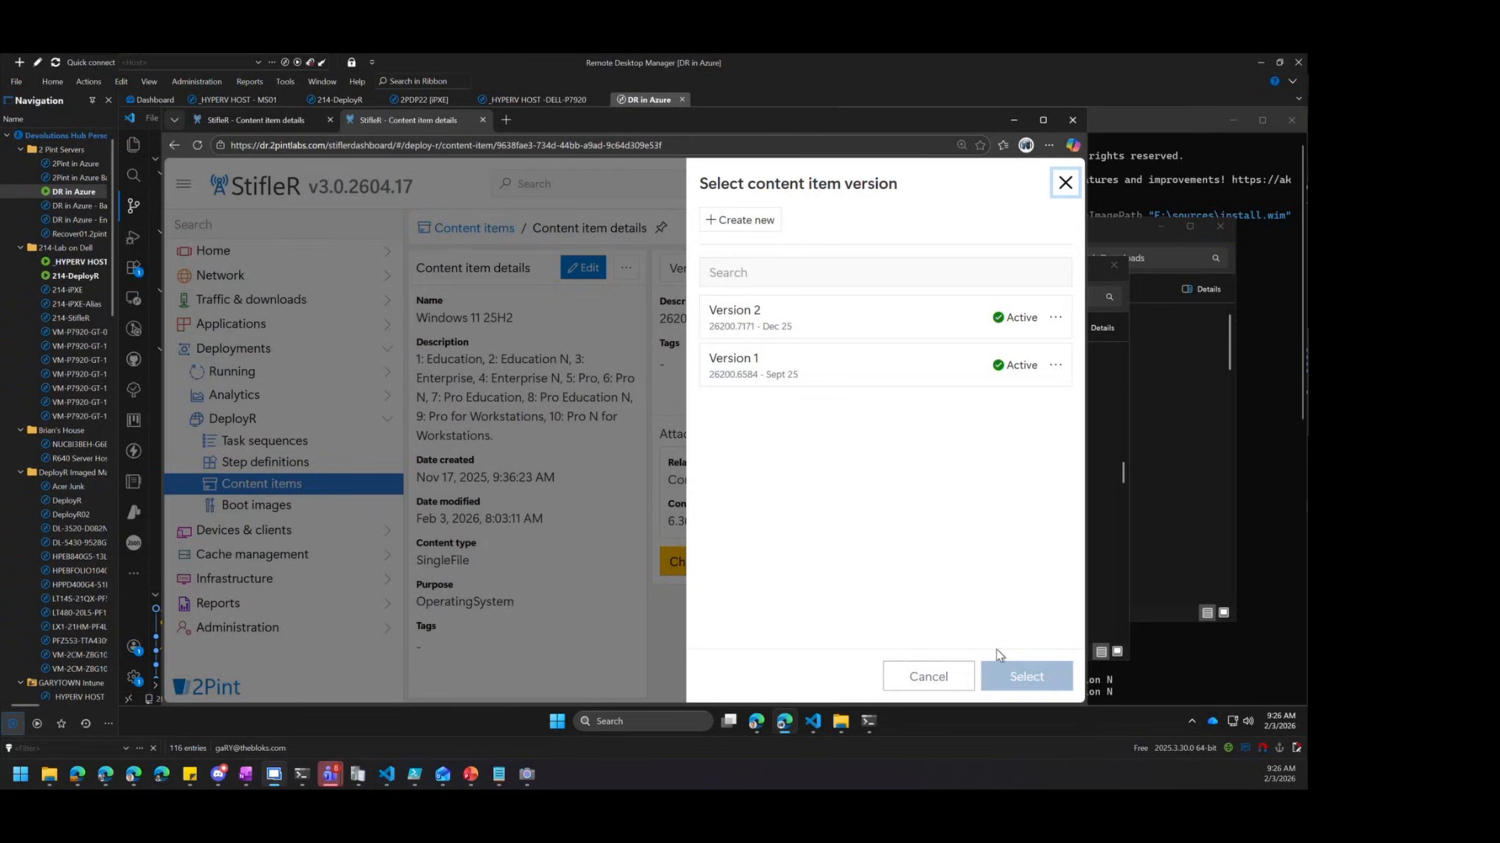
left_click(928, 676)
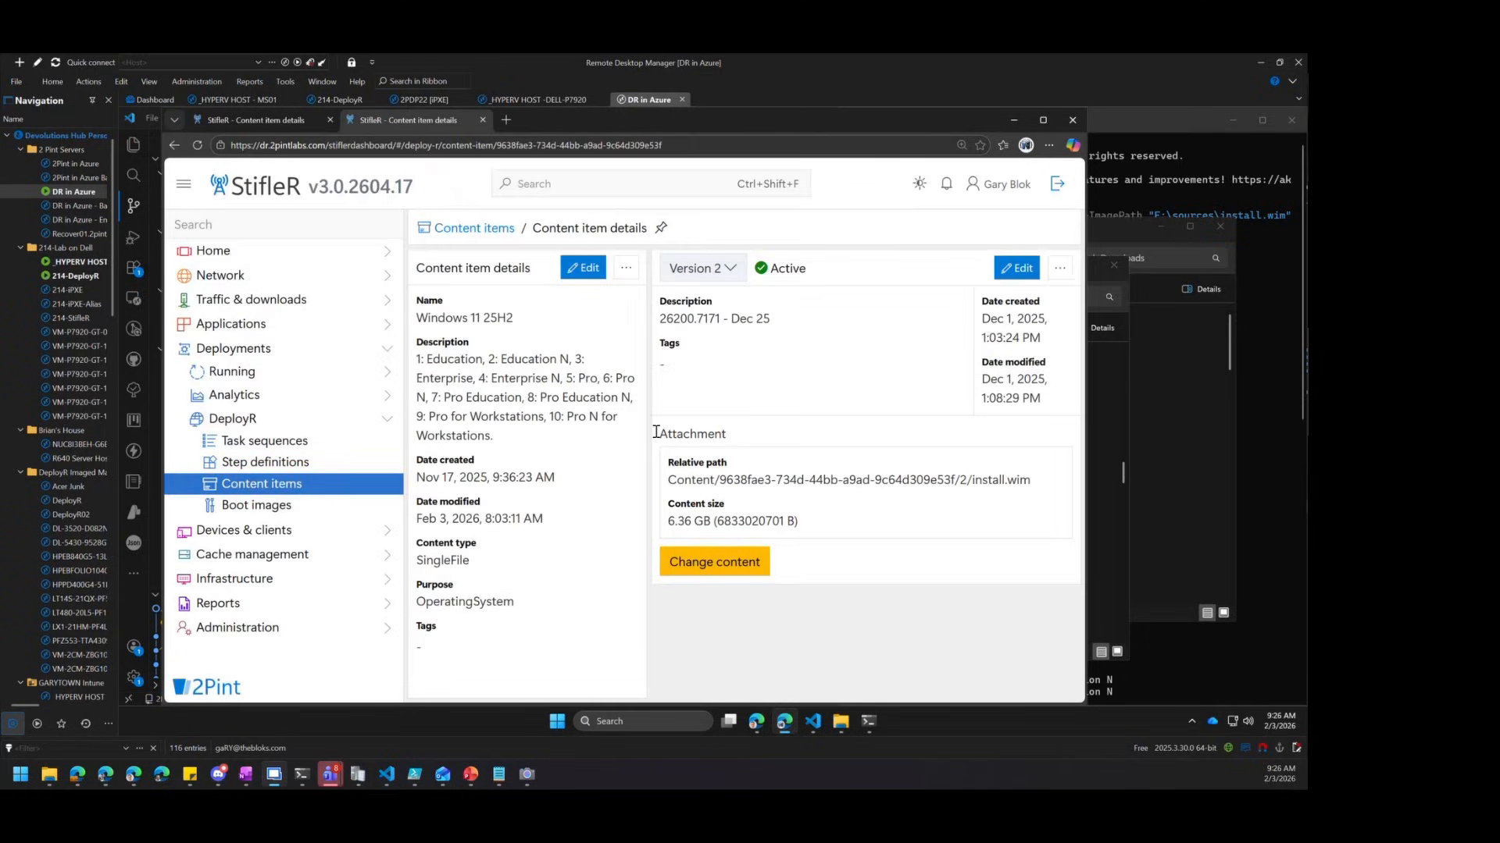
left_click_drag(419, 359, 616, 415)
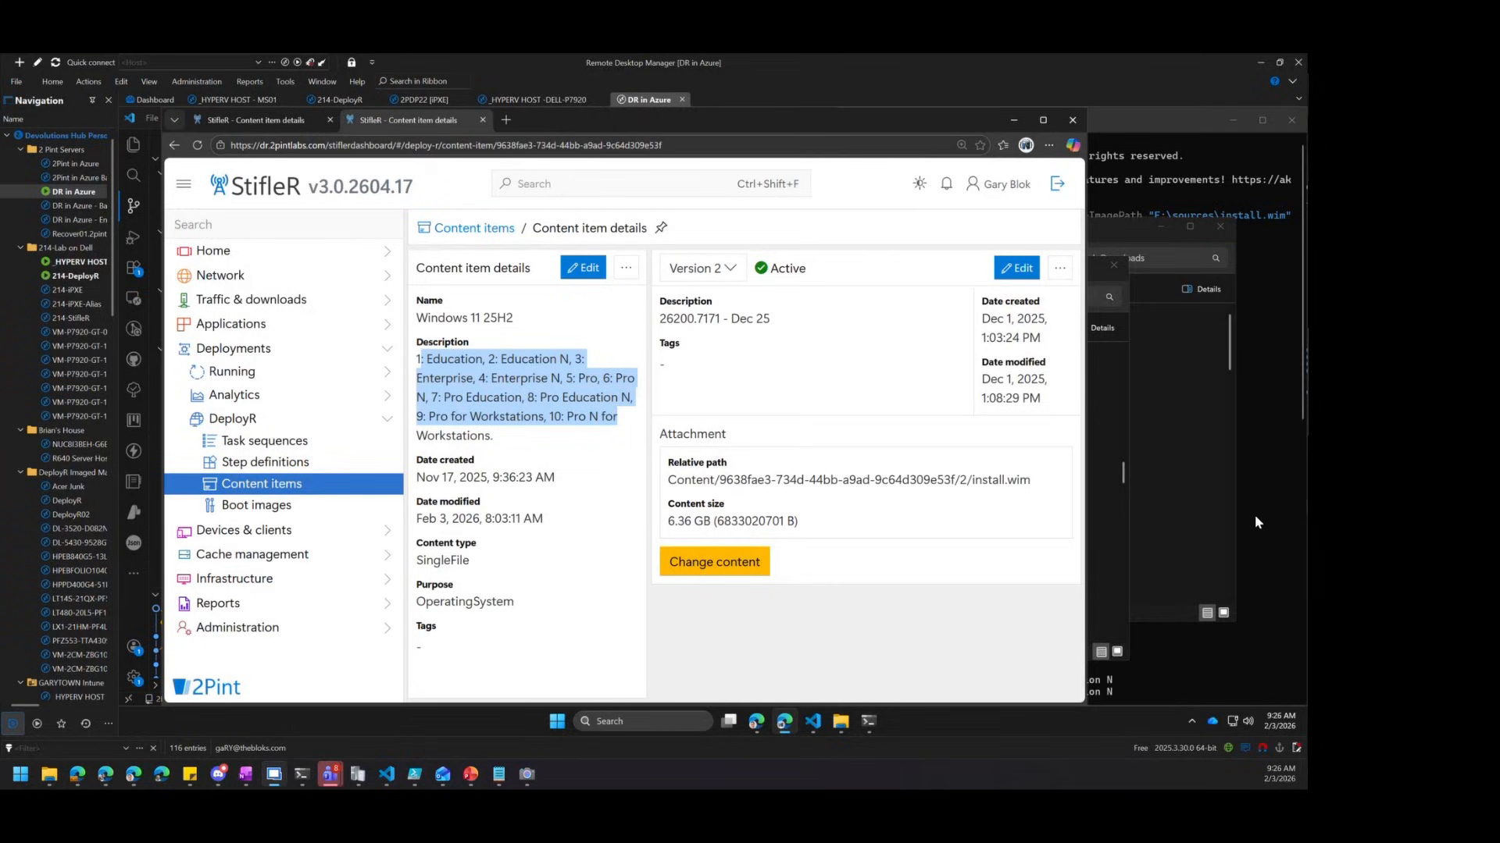
left_click(1161, 142)
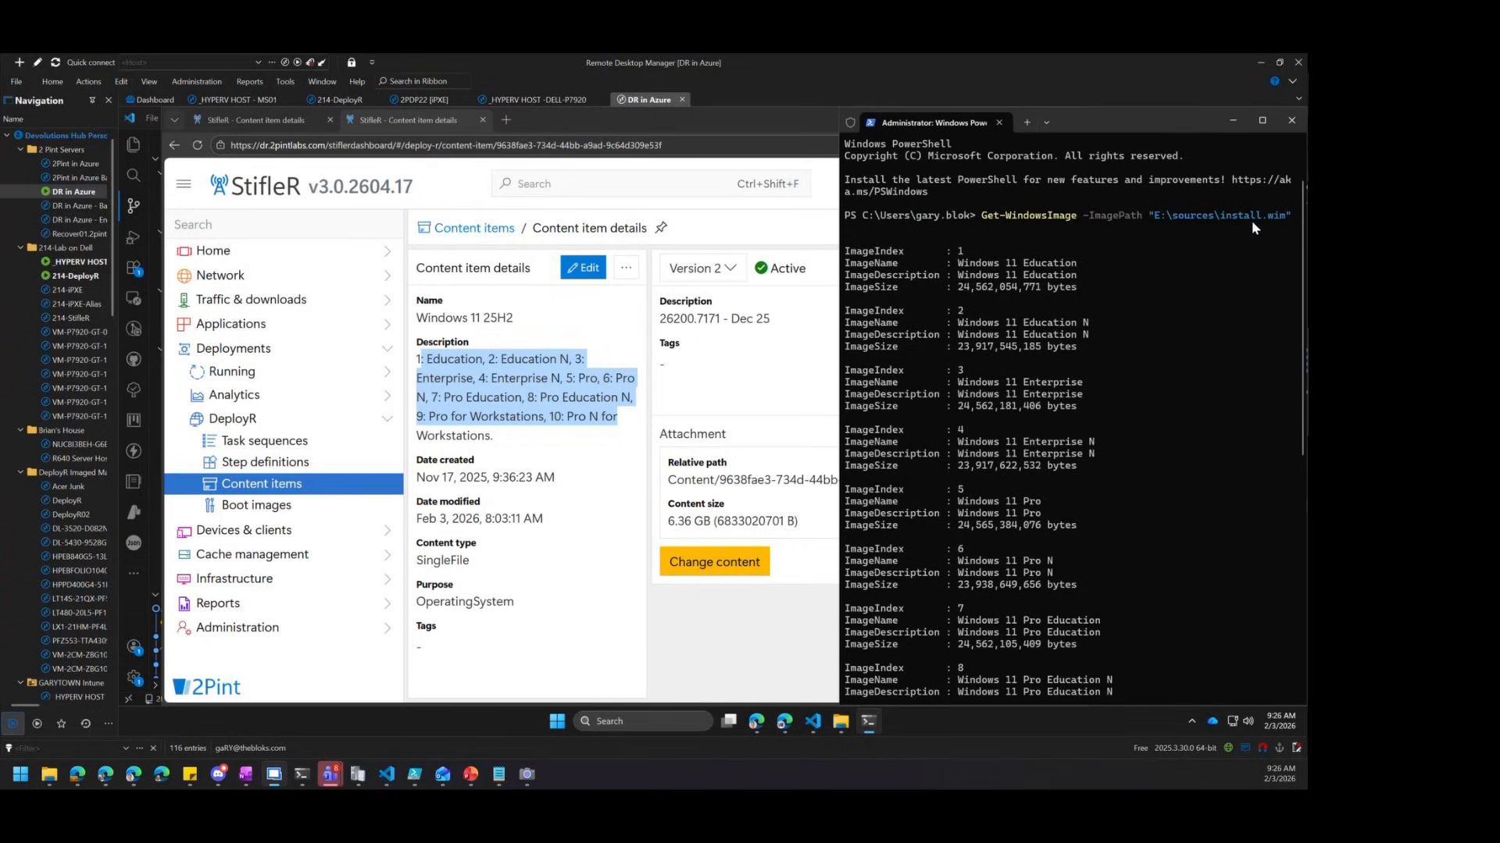
Scroll the Get-WindowsImage output, select the Windows 11 Pro name and version, then return to the browser
scroll(1062, 283, "down", 1)
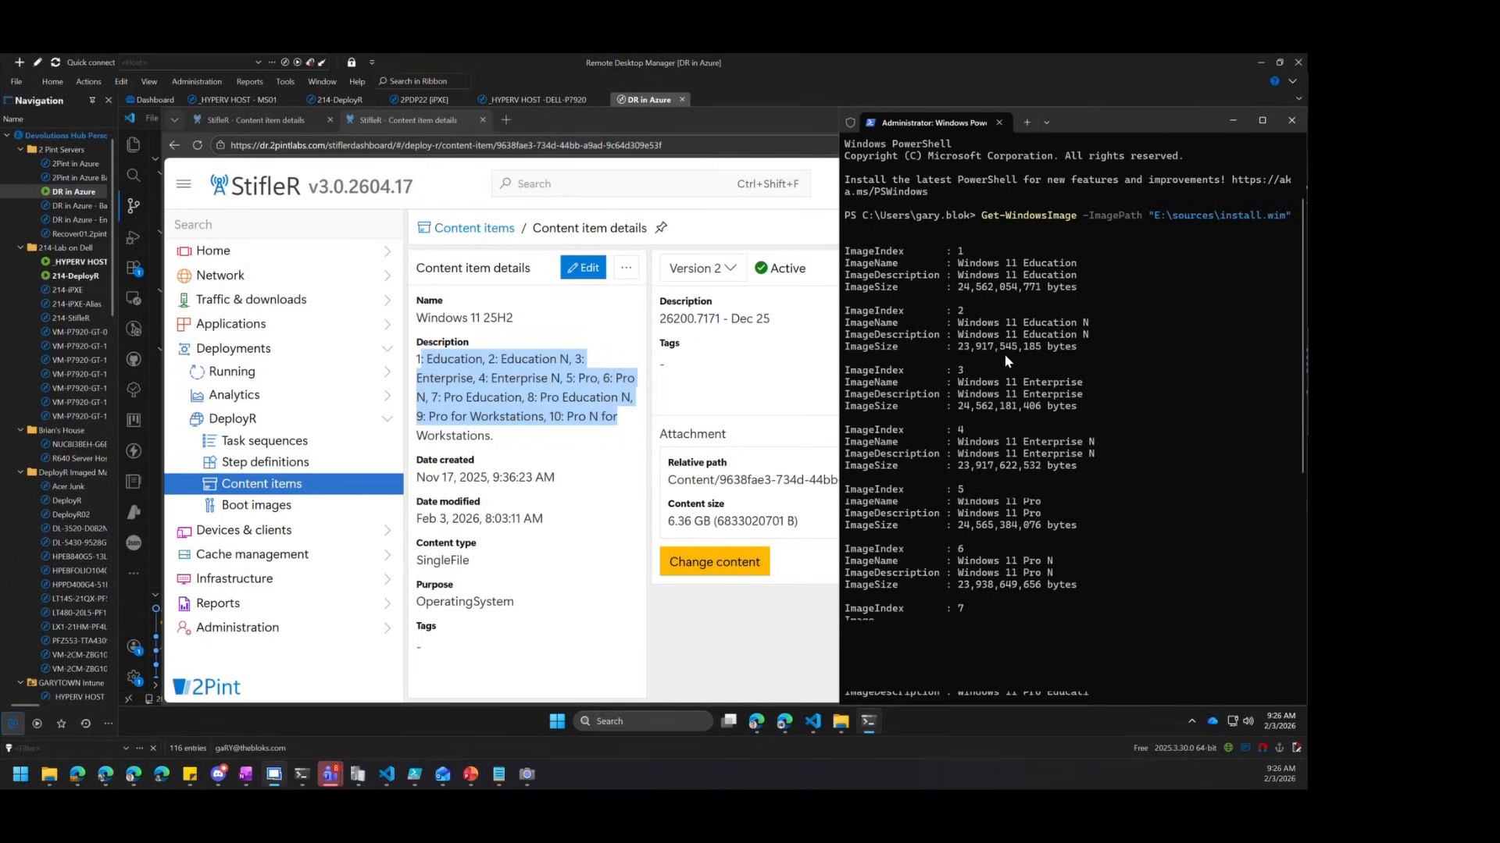
scroll(1077, 582, "down", 5)
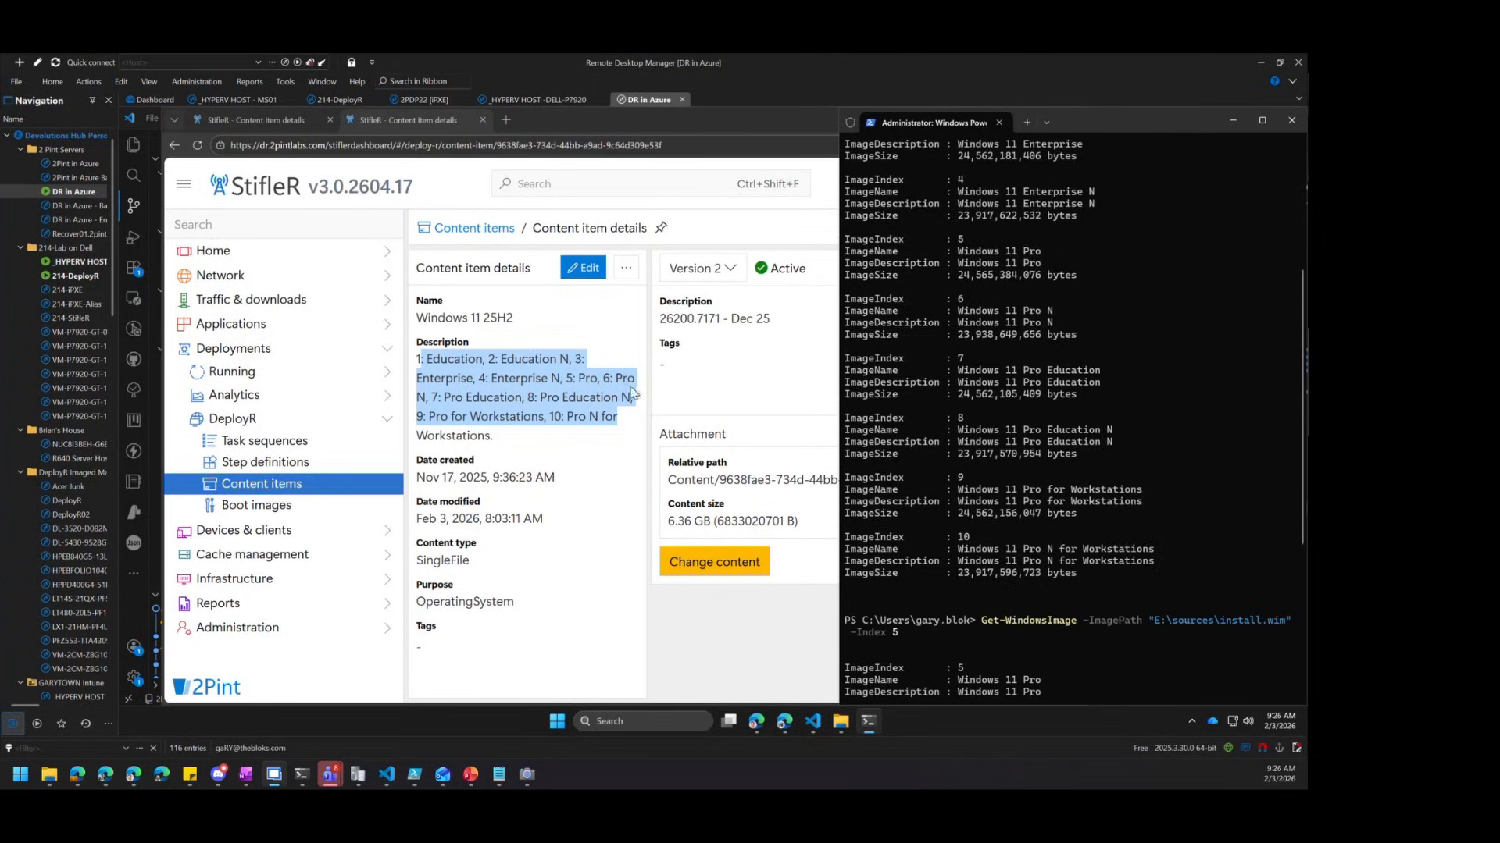
scroll(1115, 485, "down", 4)
scroll(1116, 484, "down", 4)
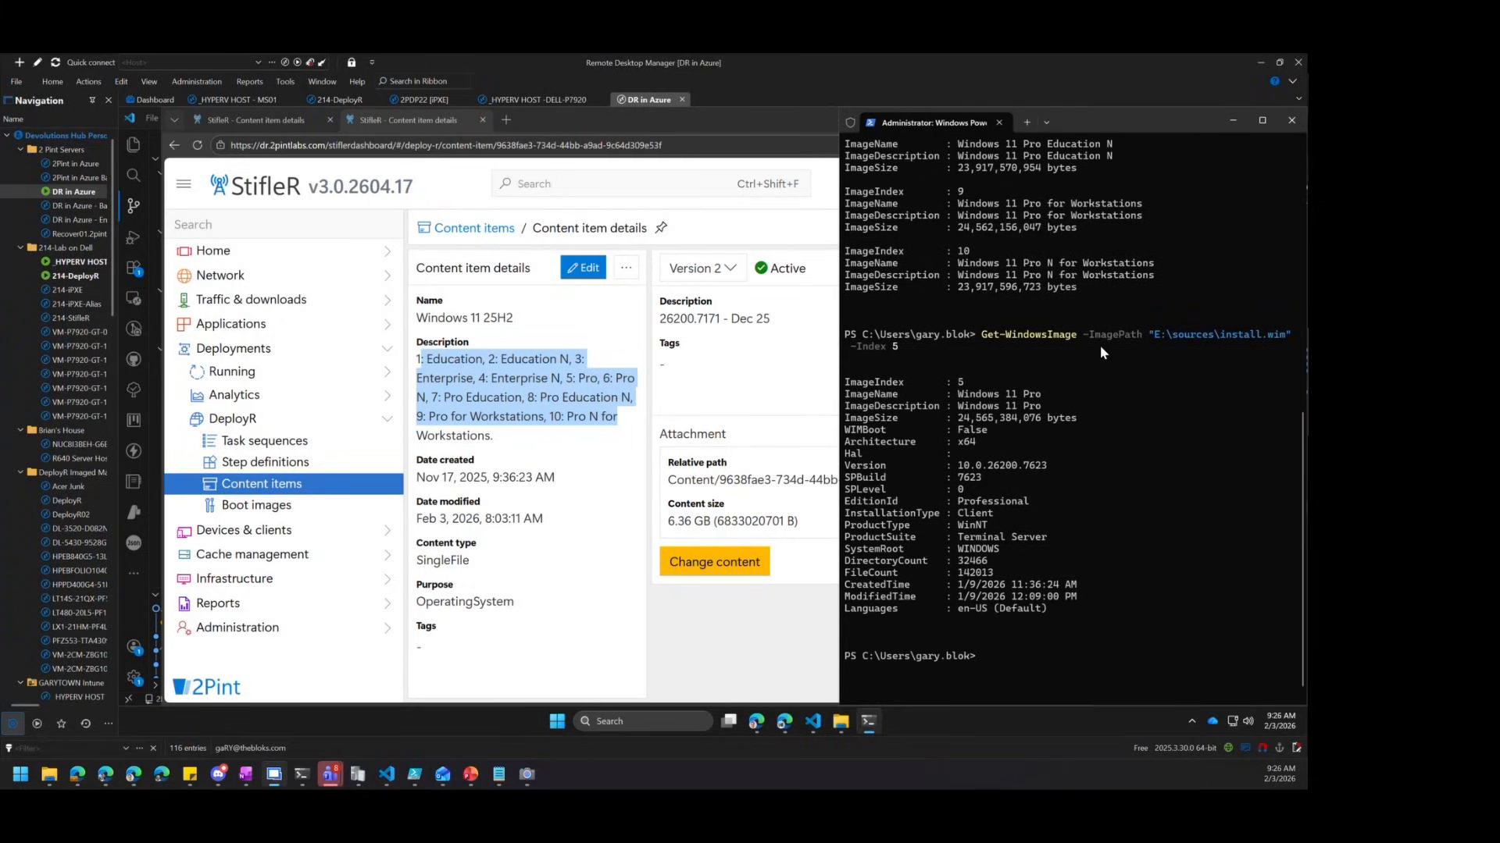
left_click_drag(959, 395, 1041, 398)
left_click_drag(963, 465, 1048, 466)
left_click(273, 121)
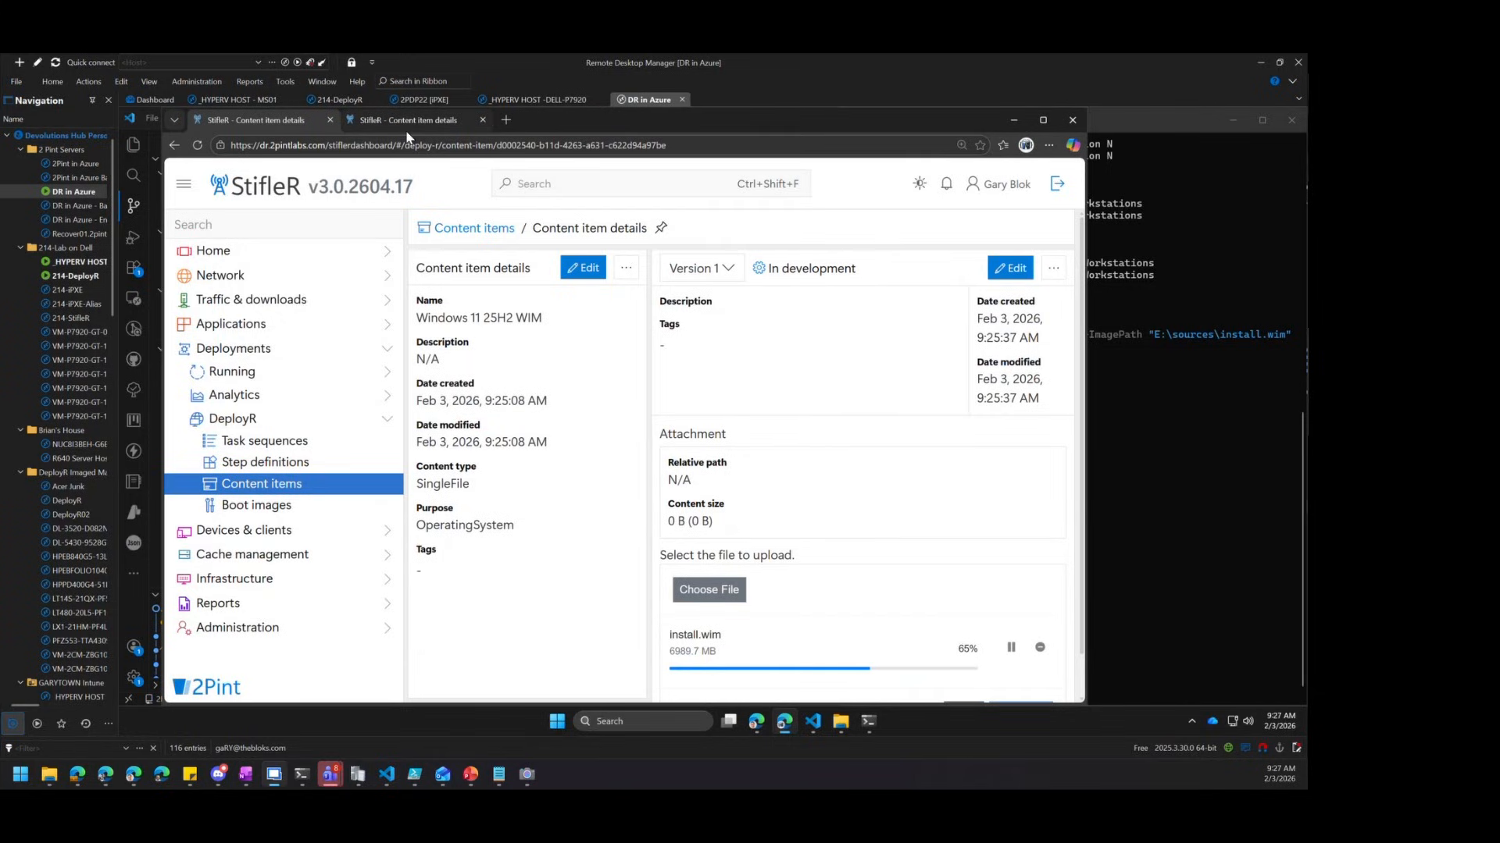
Open the Content items page in a new tab and switch to it
left_click(414, 120)
right_click(303, 487)
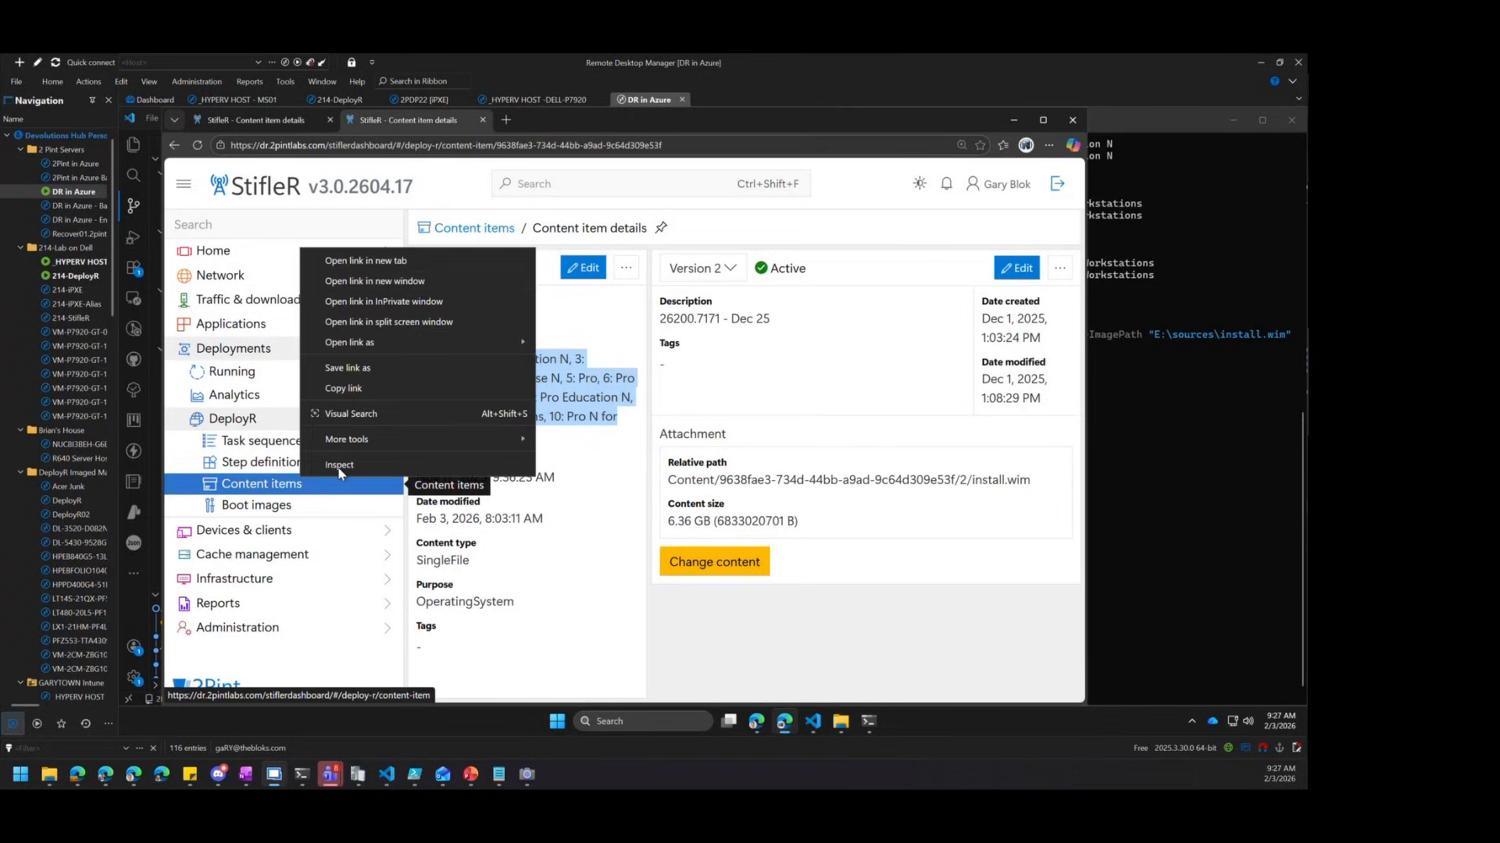
left_click(366, 260)
left_click(545, 123)
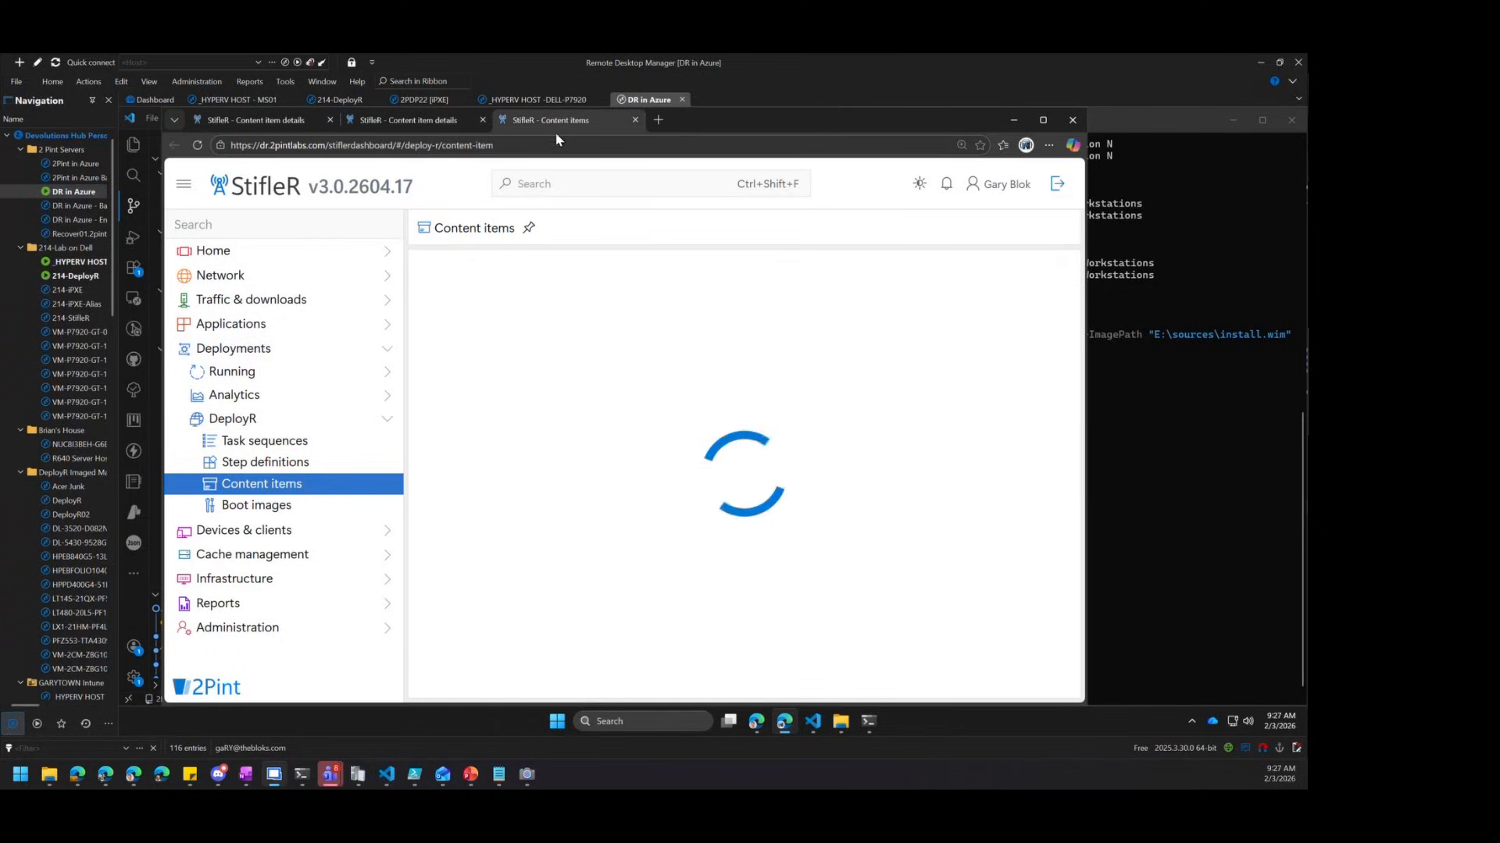
Add a Folder-type Application item 'StifleR Client', opening after creation, then switch to the local browser
left_click(1009, 269)
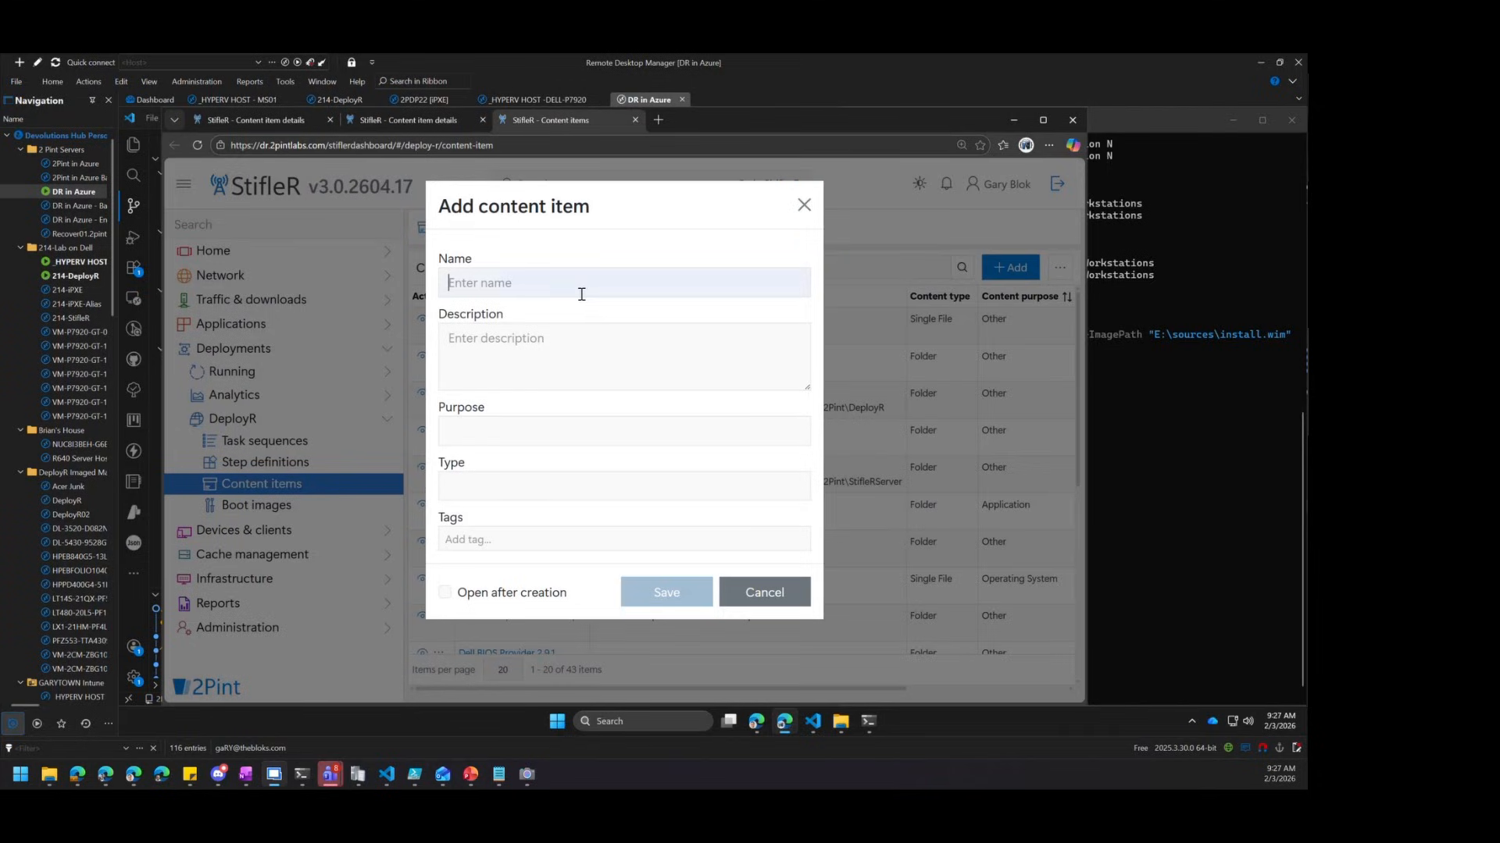
type("StifleR Client")
left_click(509, 434)
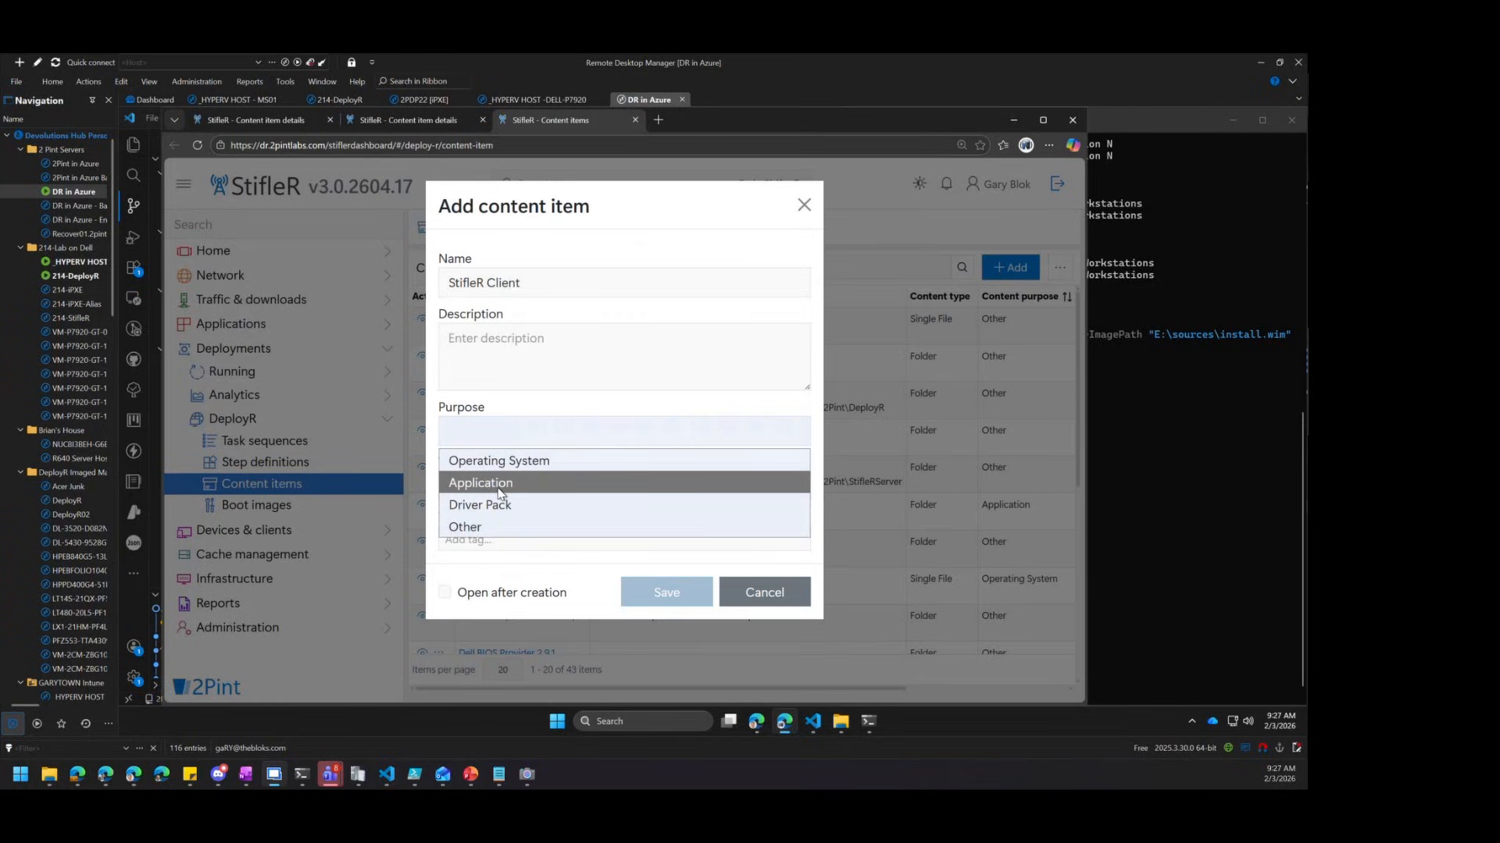
left_click(499, 488)
left_click(500, 492)
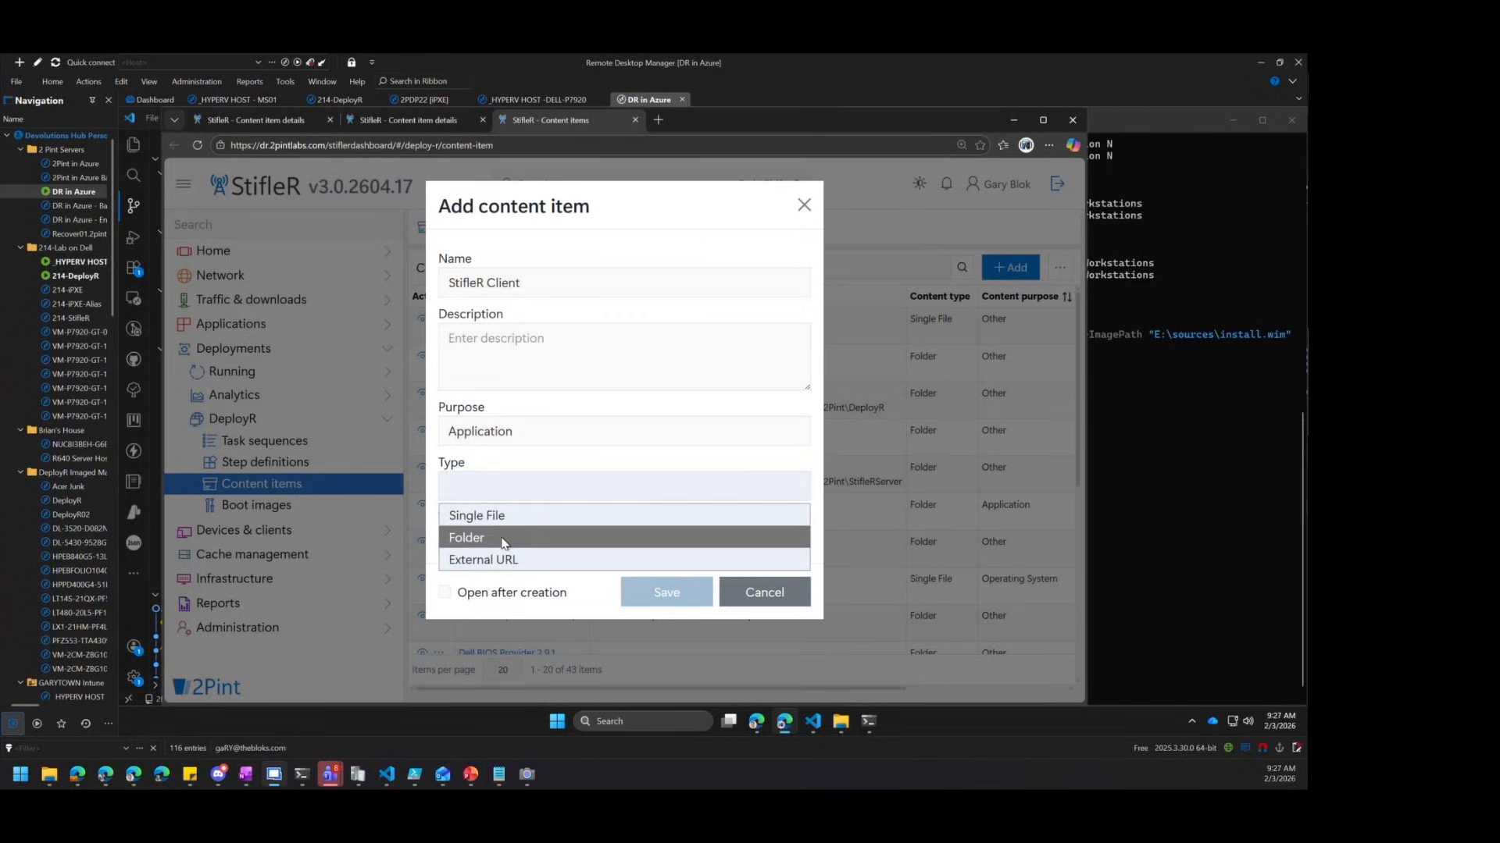
left_click(503, 539)
left_click(522, 593)
left_click(660, 593)
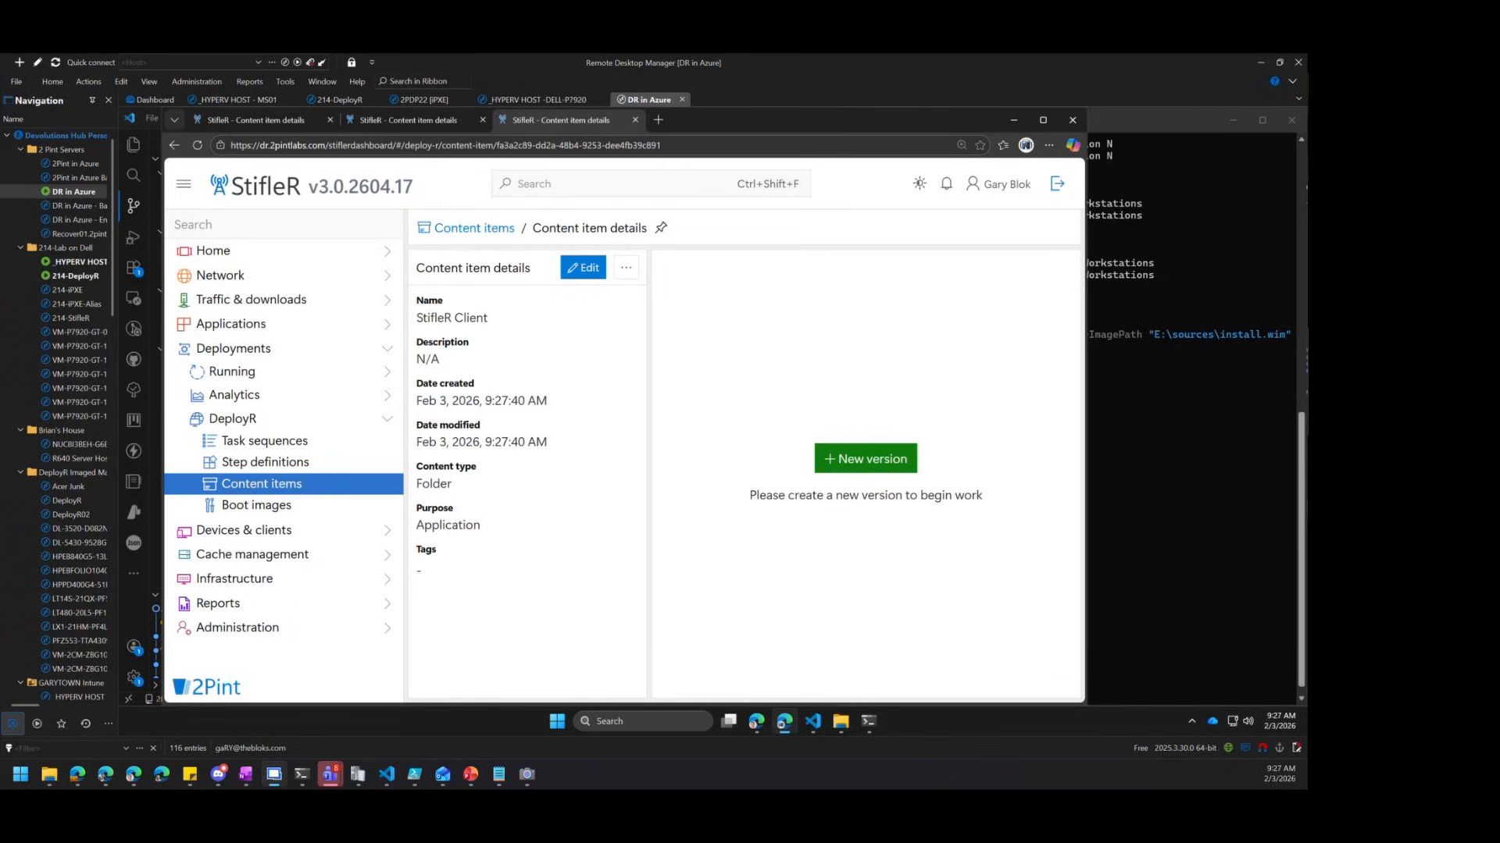
key("alt+Tab")
scroll(593, 419, "up", 3, "ctrl")
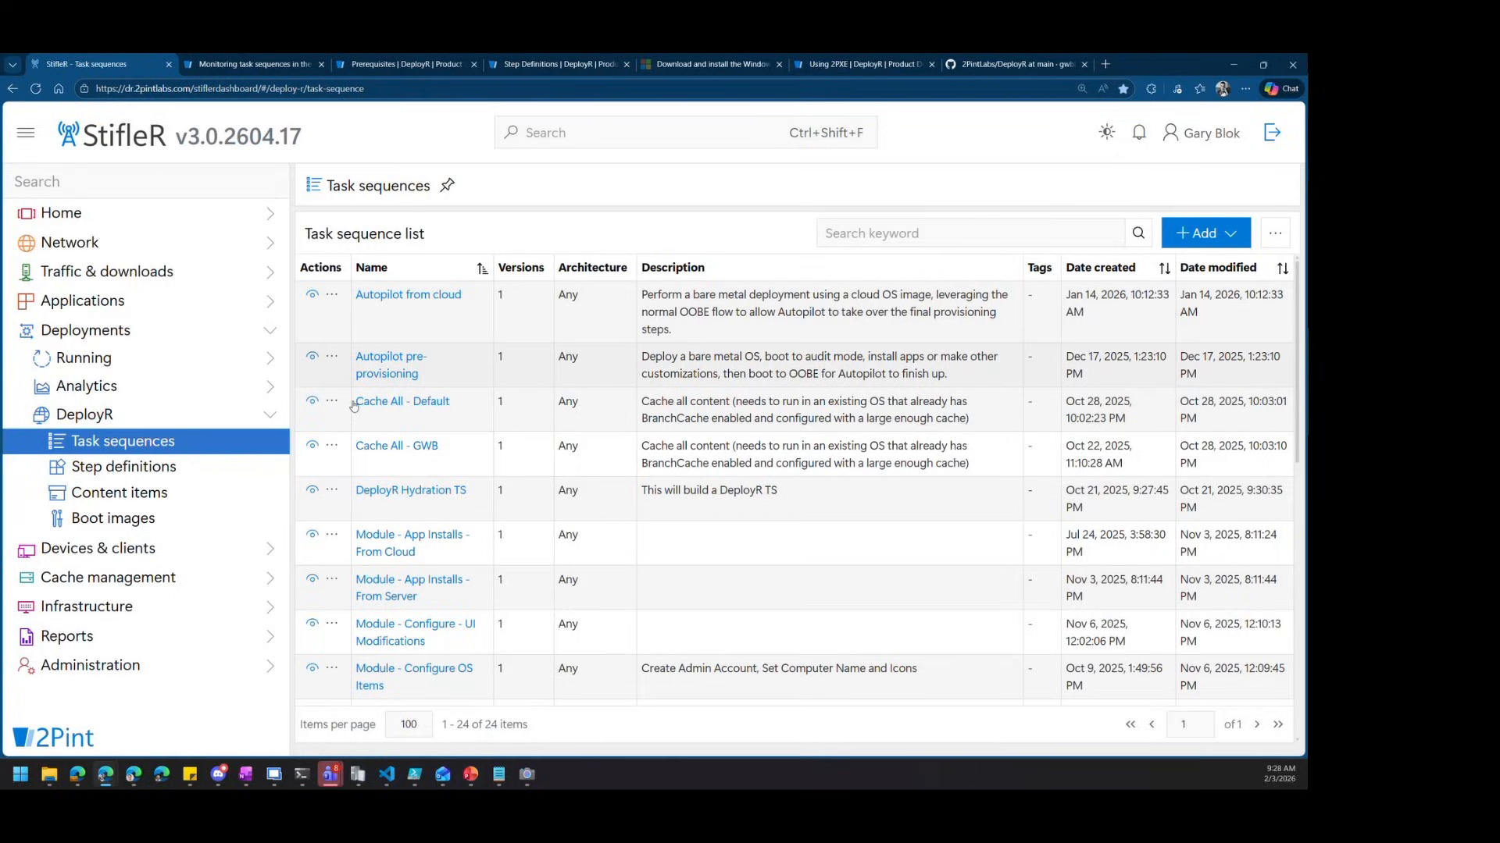
Start a new content item named 'StifleR Agent 3'
left_click(225, 493)
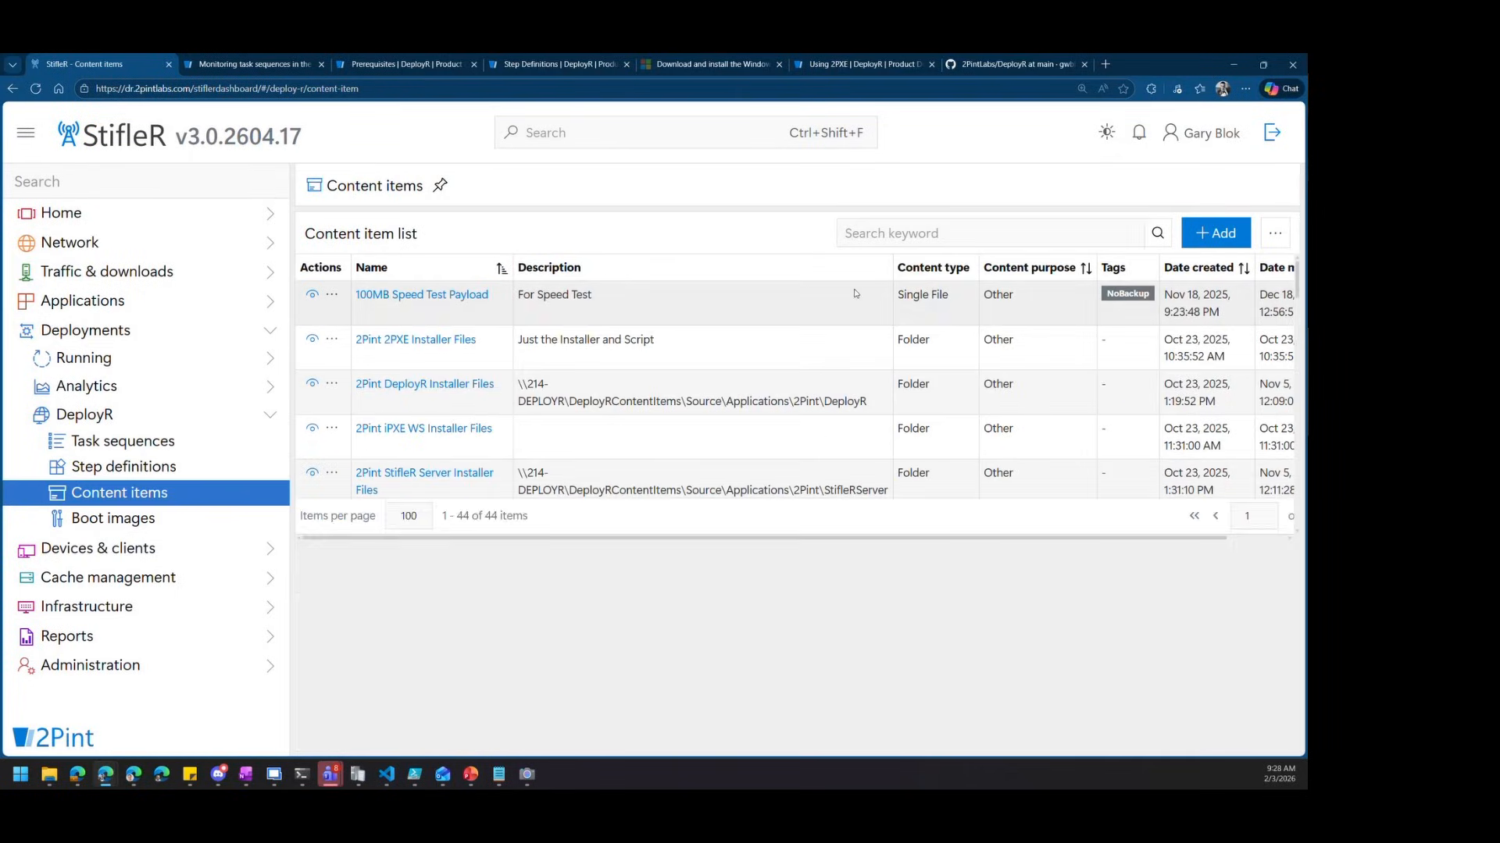
left_click(1225, 239)
left_click(646, 258)
type("App")
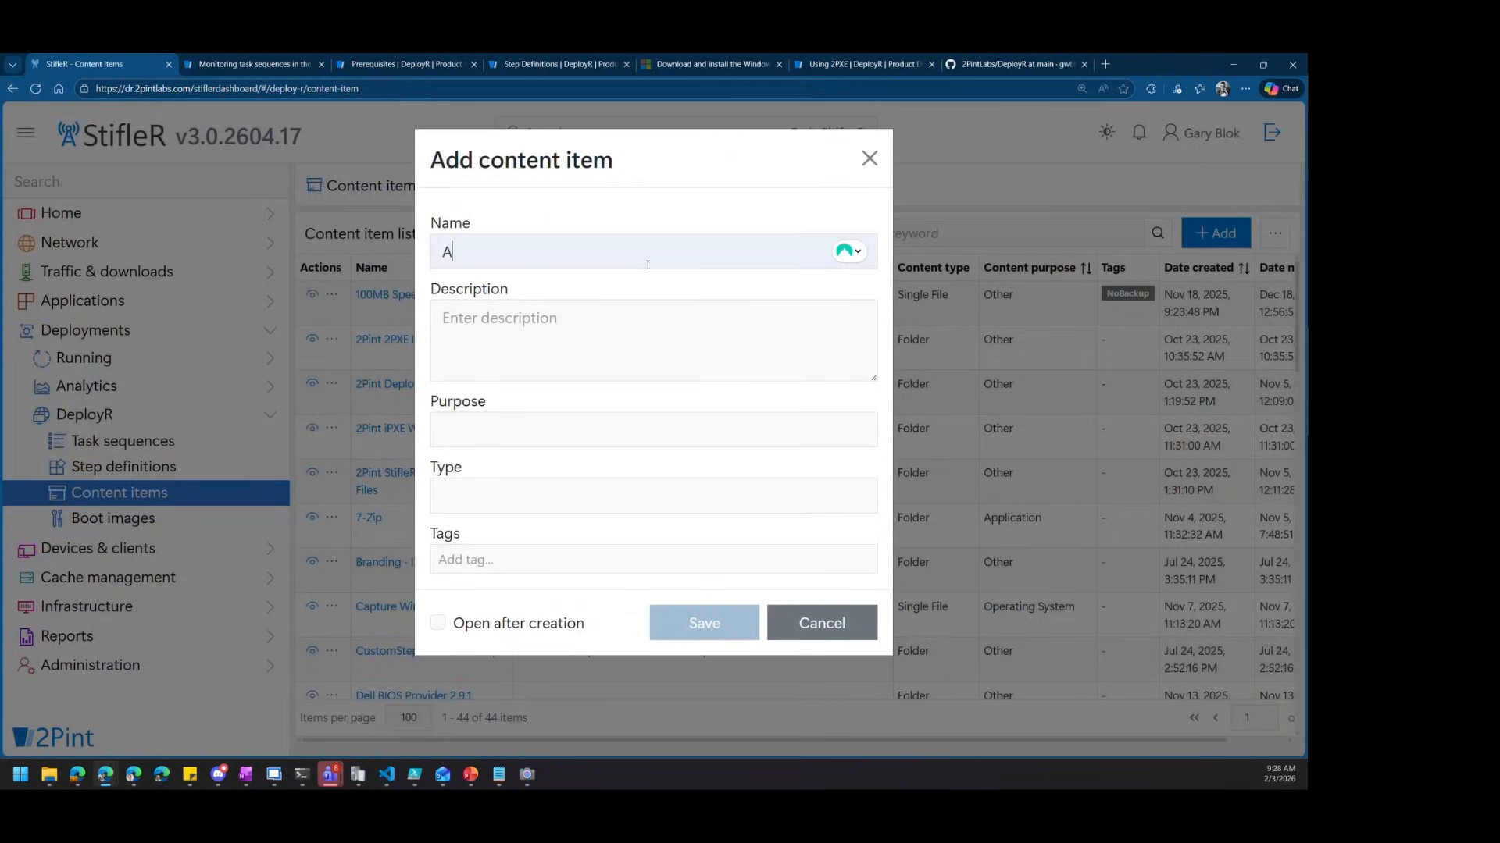
key("BackSpace")
key("BackSpace")
key("BackSpace")
type("StifleR Agent 3")
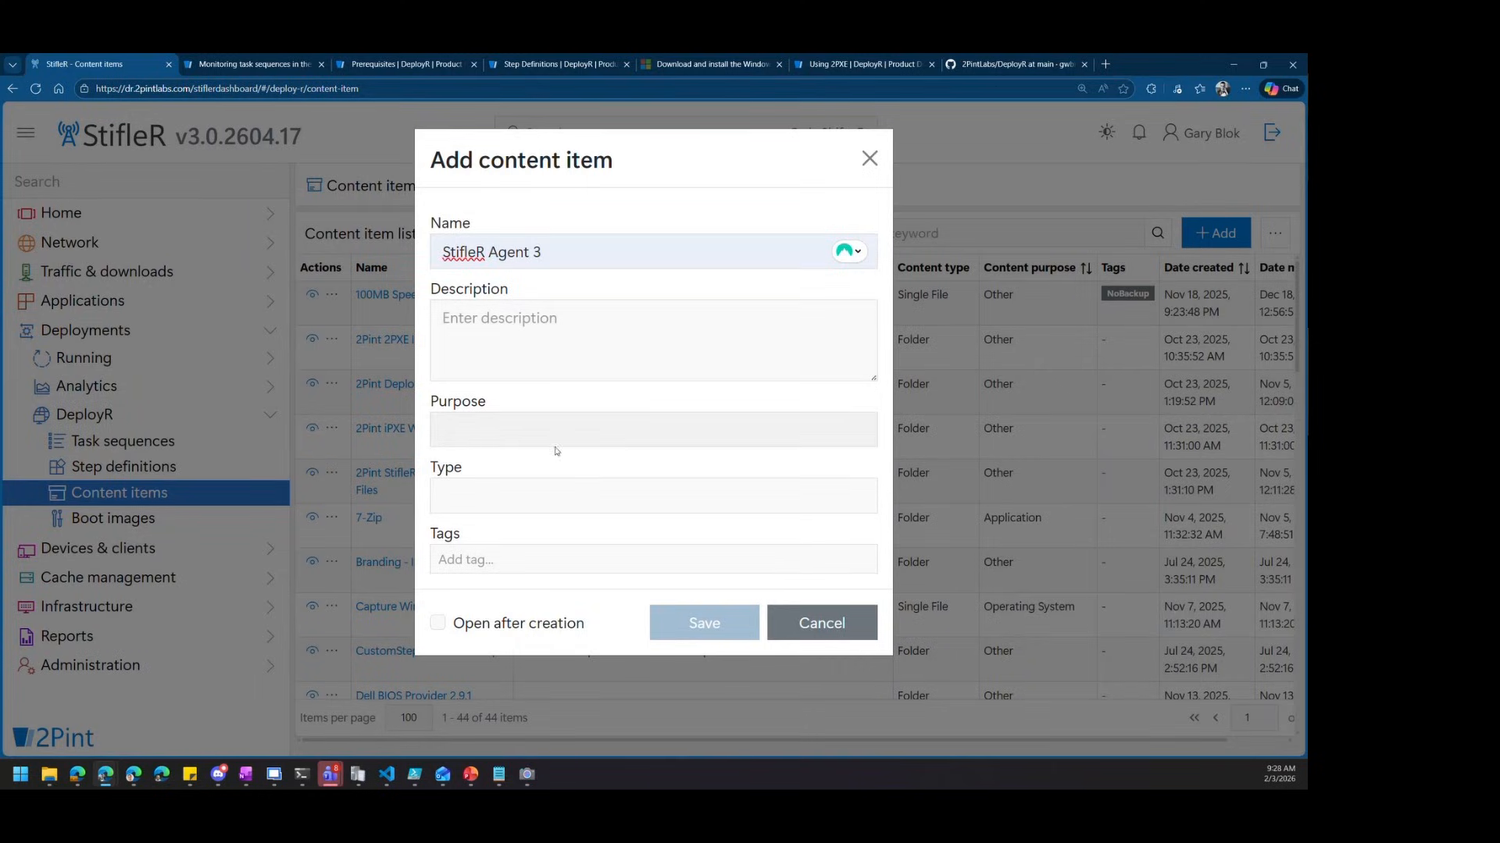
Make it a Folder-type Application item, save it, and begin a new version
left_click(521, 437)
left_click(521, 489)
left_click(525, 507)
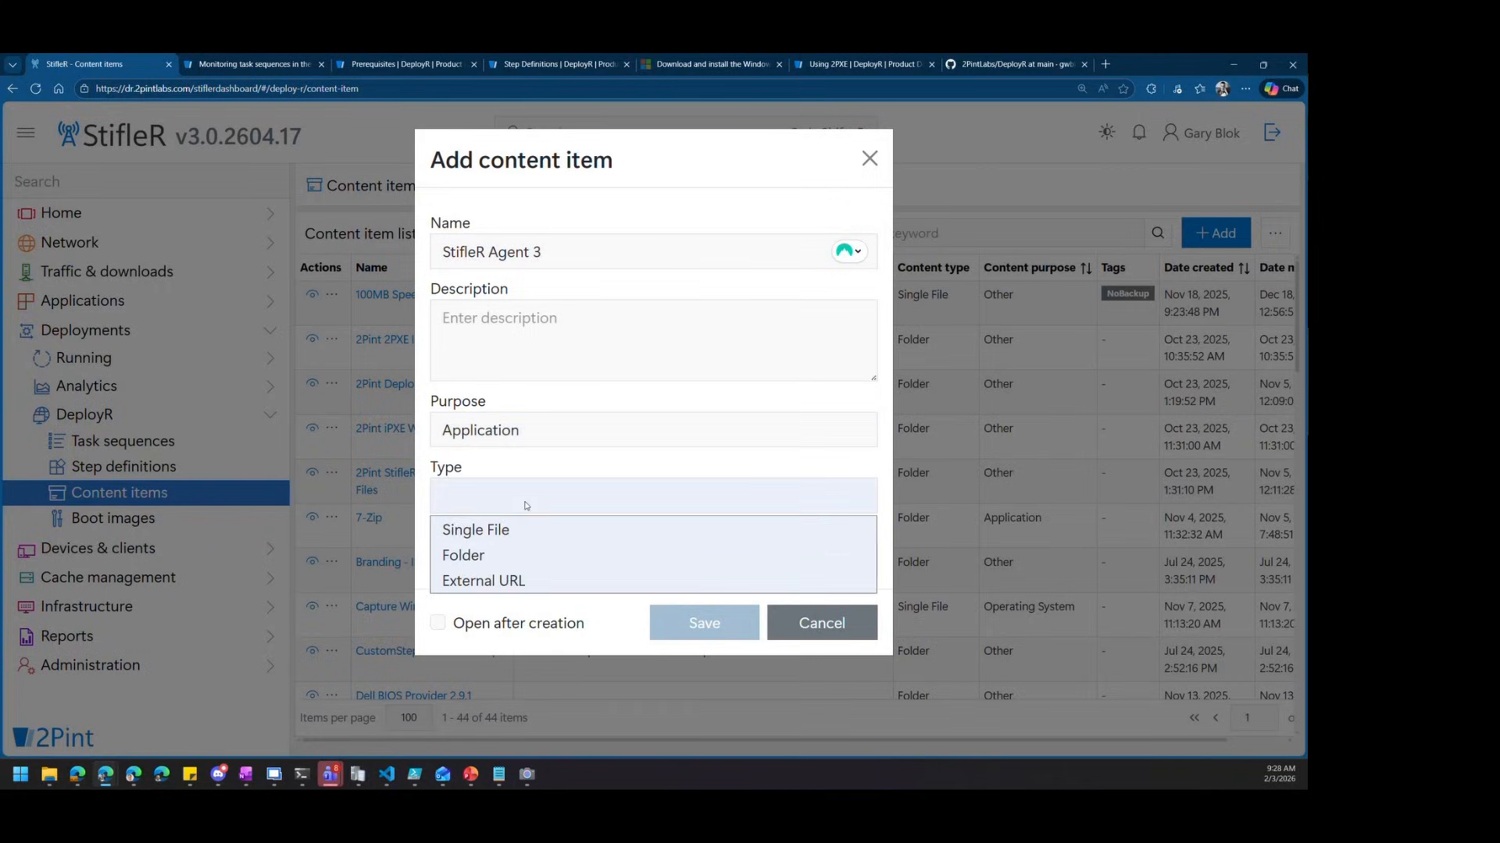
left_click(518, 555)
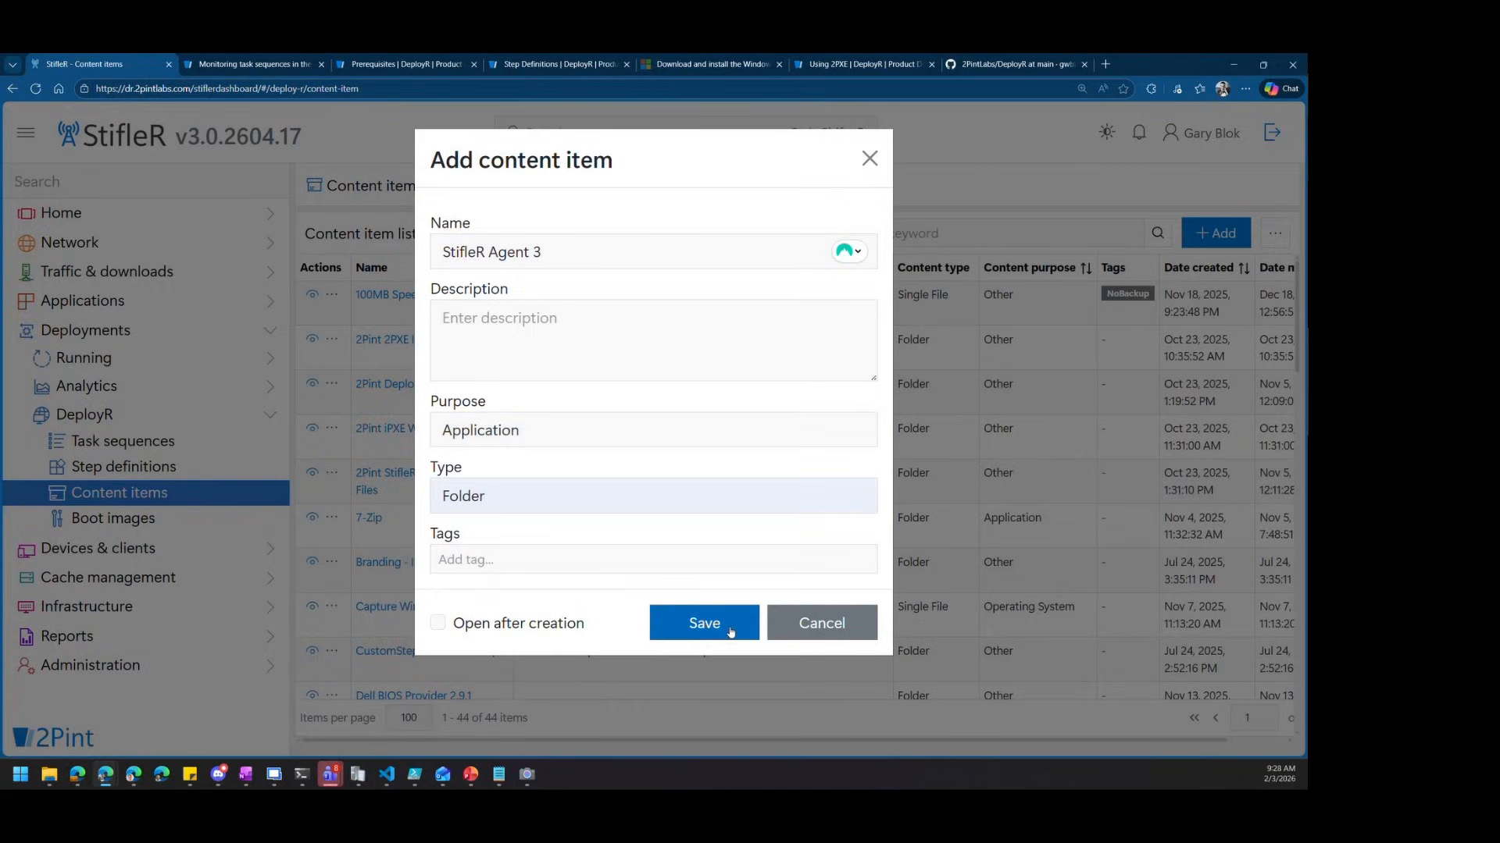
left_click(582, 625)
left_click(716, 622)
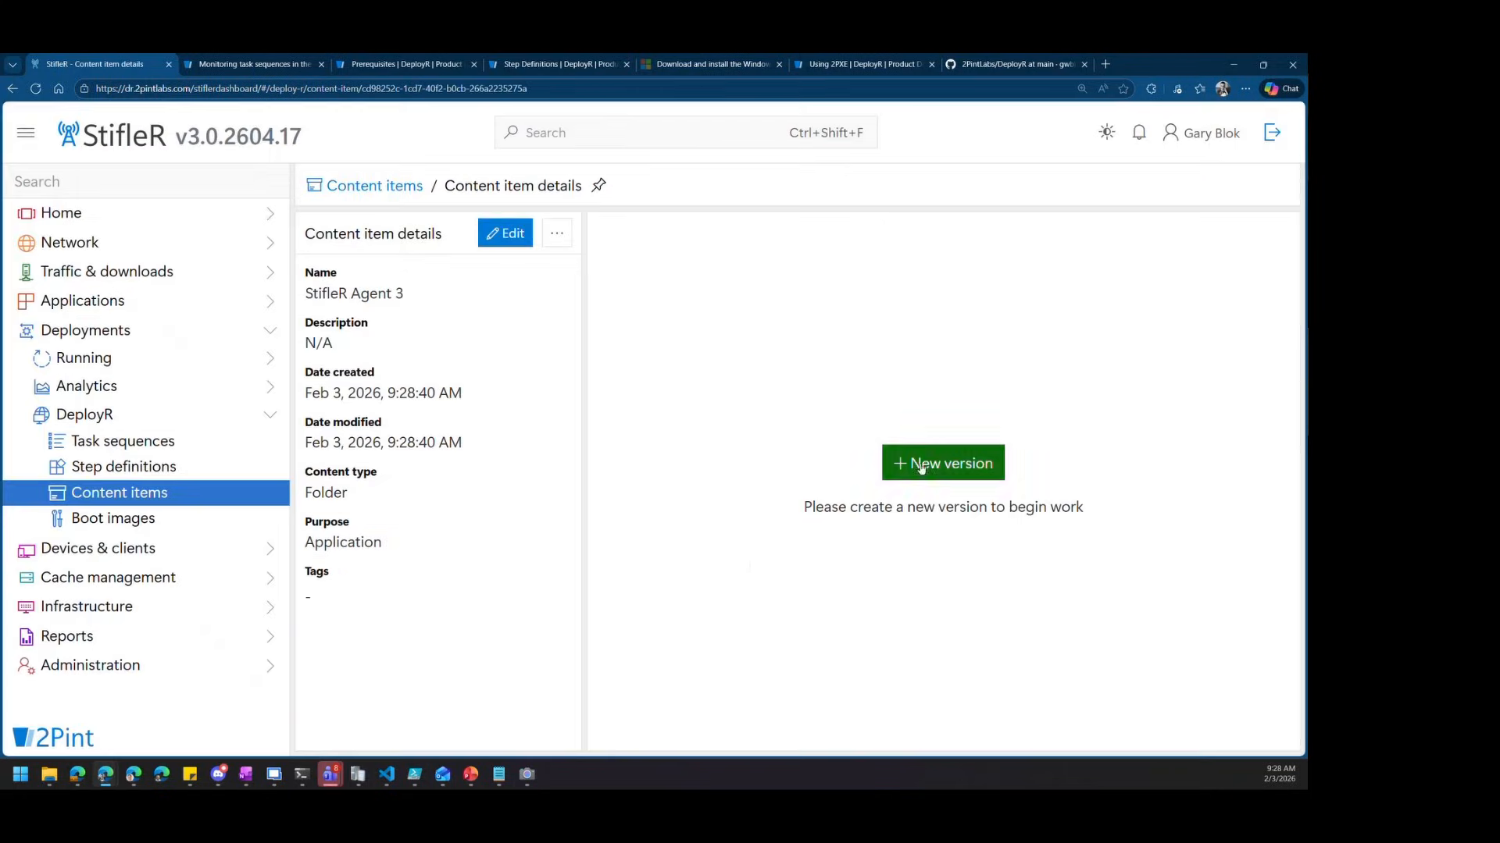
left_click(929, 465)
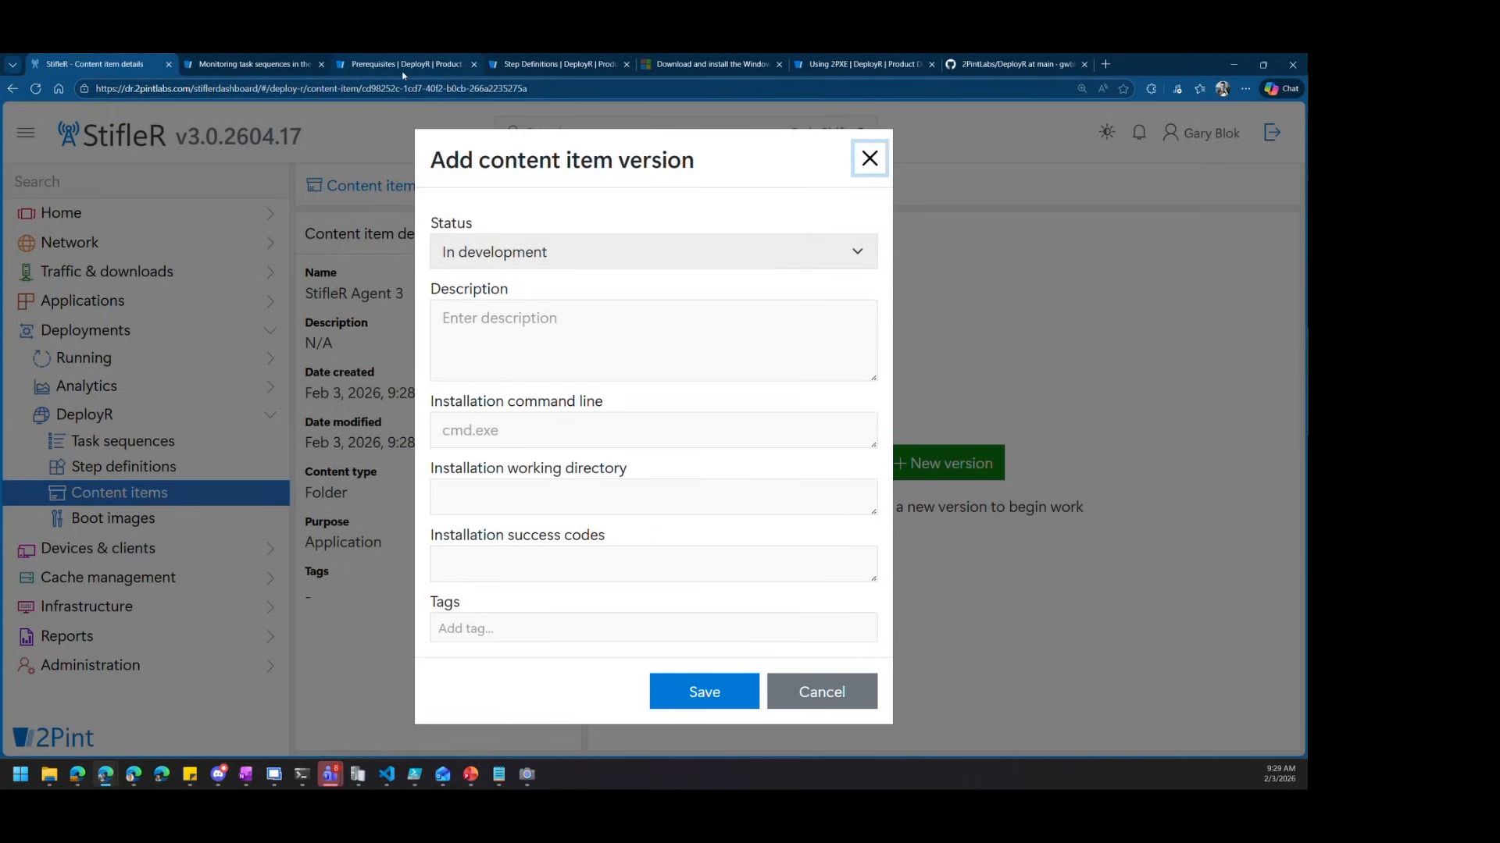
Select the sample StifleR Client msiexec install command on the Monitoring task sequences docs page
left_click(257, 64)
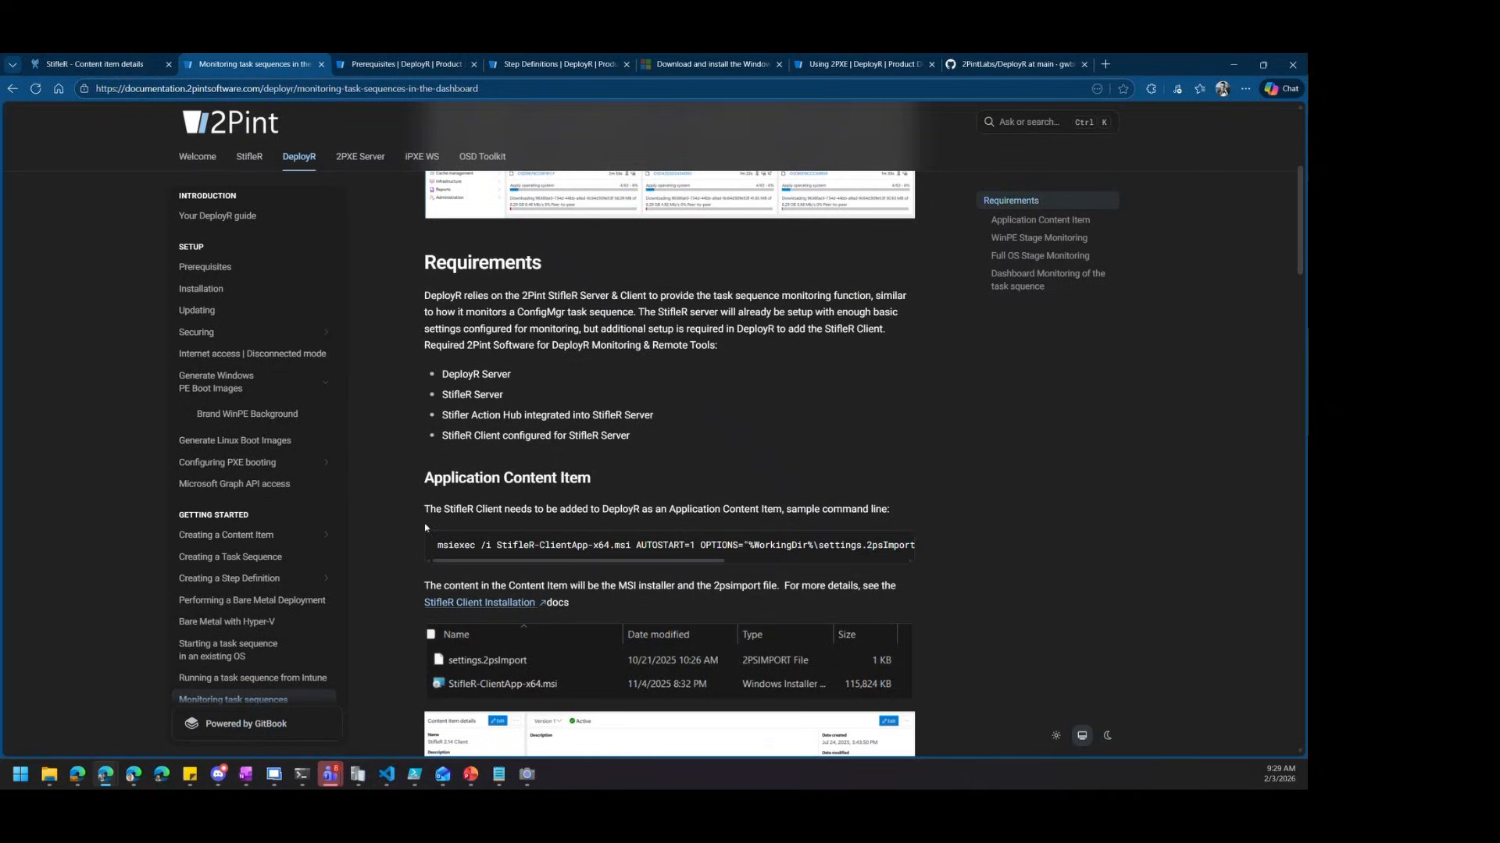
scroll(393, 485, "up", 1)
scroll(393, 485, "down", 1)
scroll(393, 485, "up", 1)
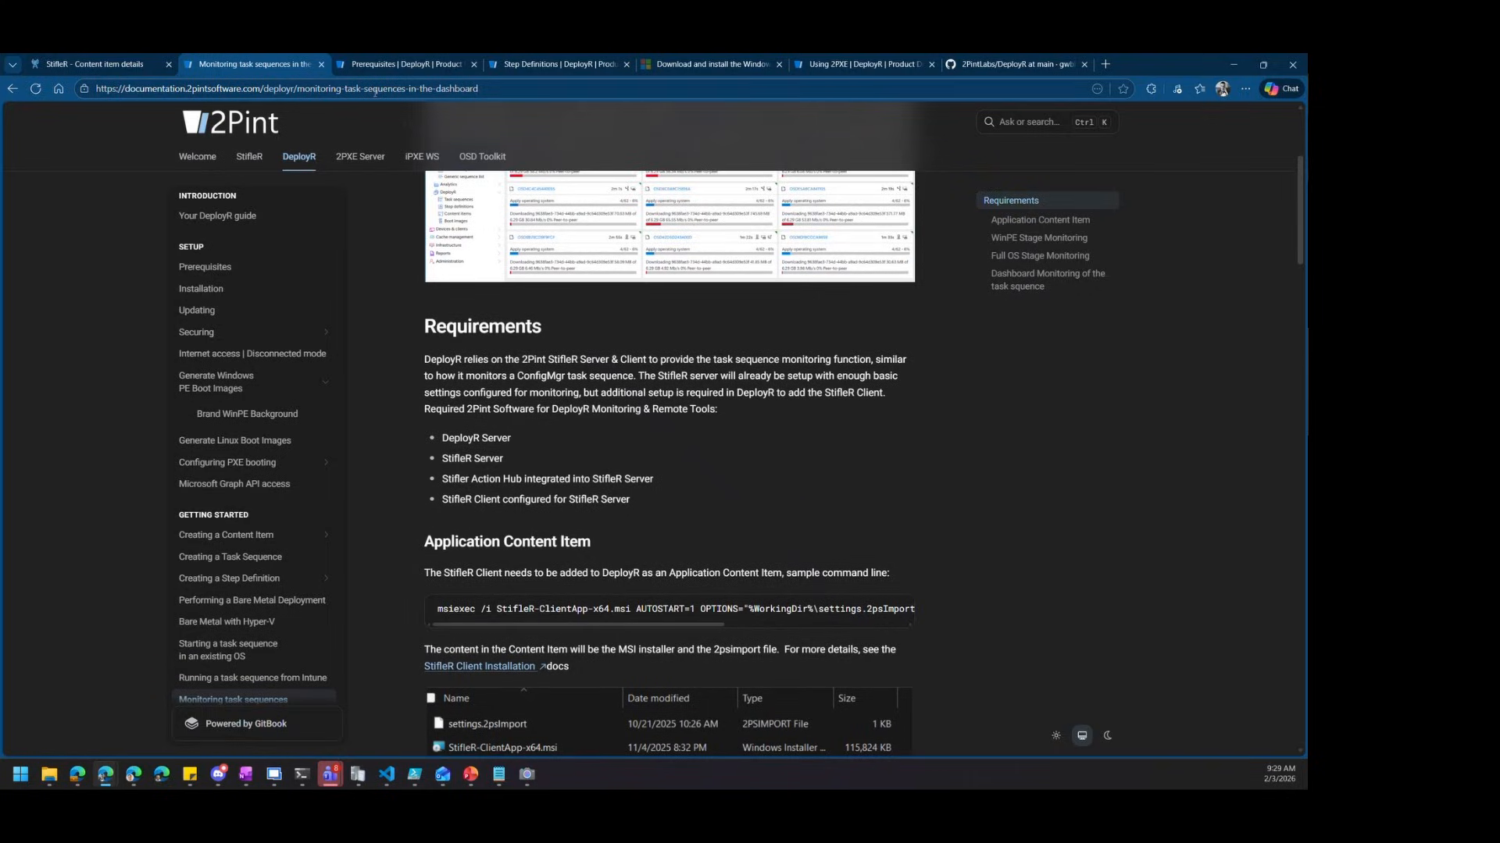
scroll(550, 405, "down", 1)
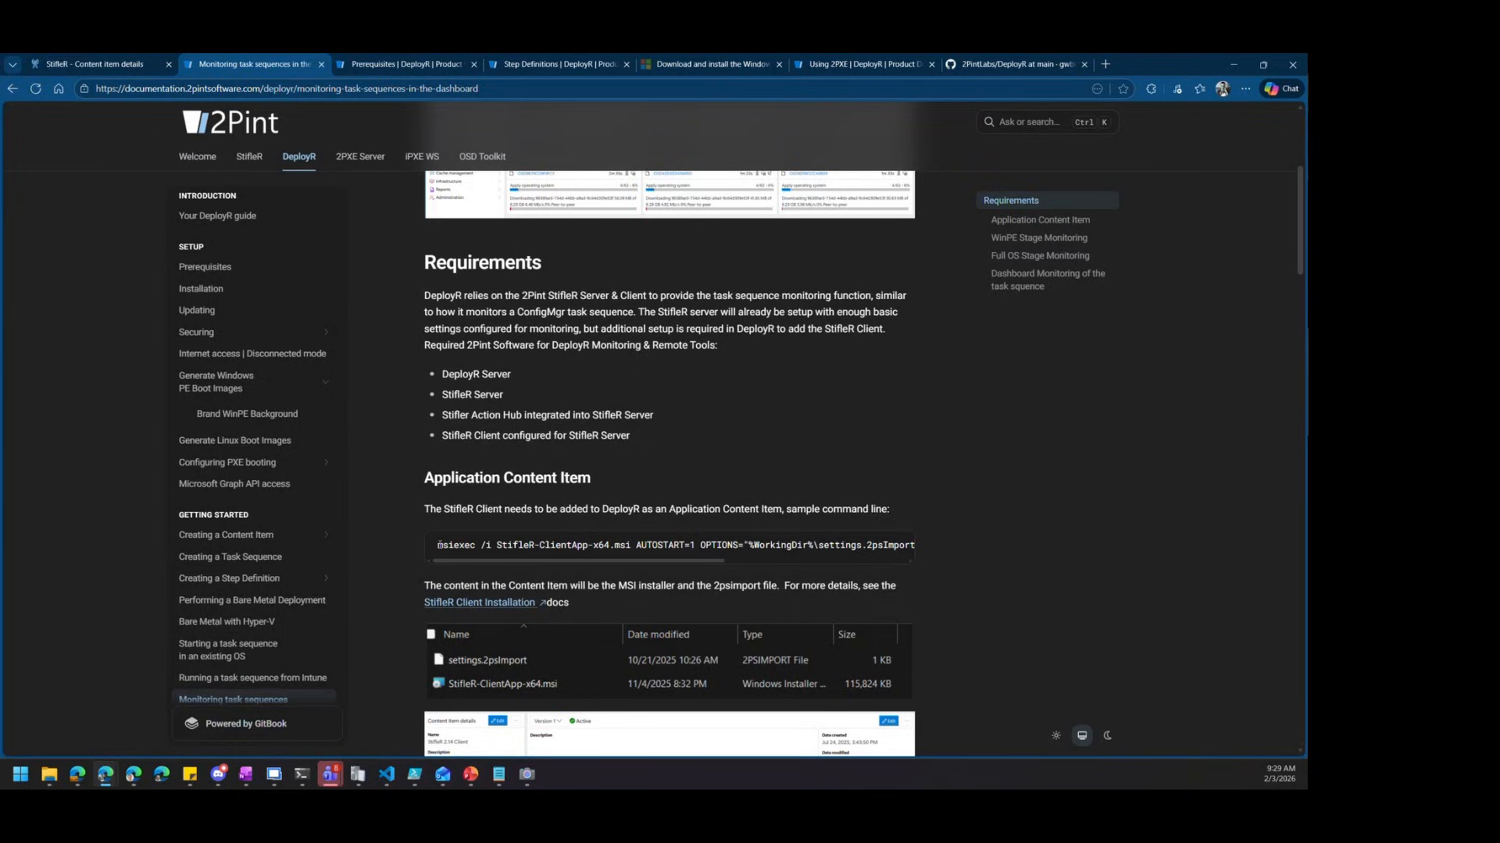
left_click_drag(438, 545, 907, 561)
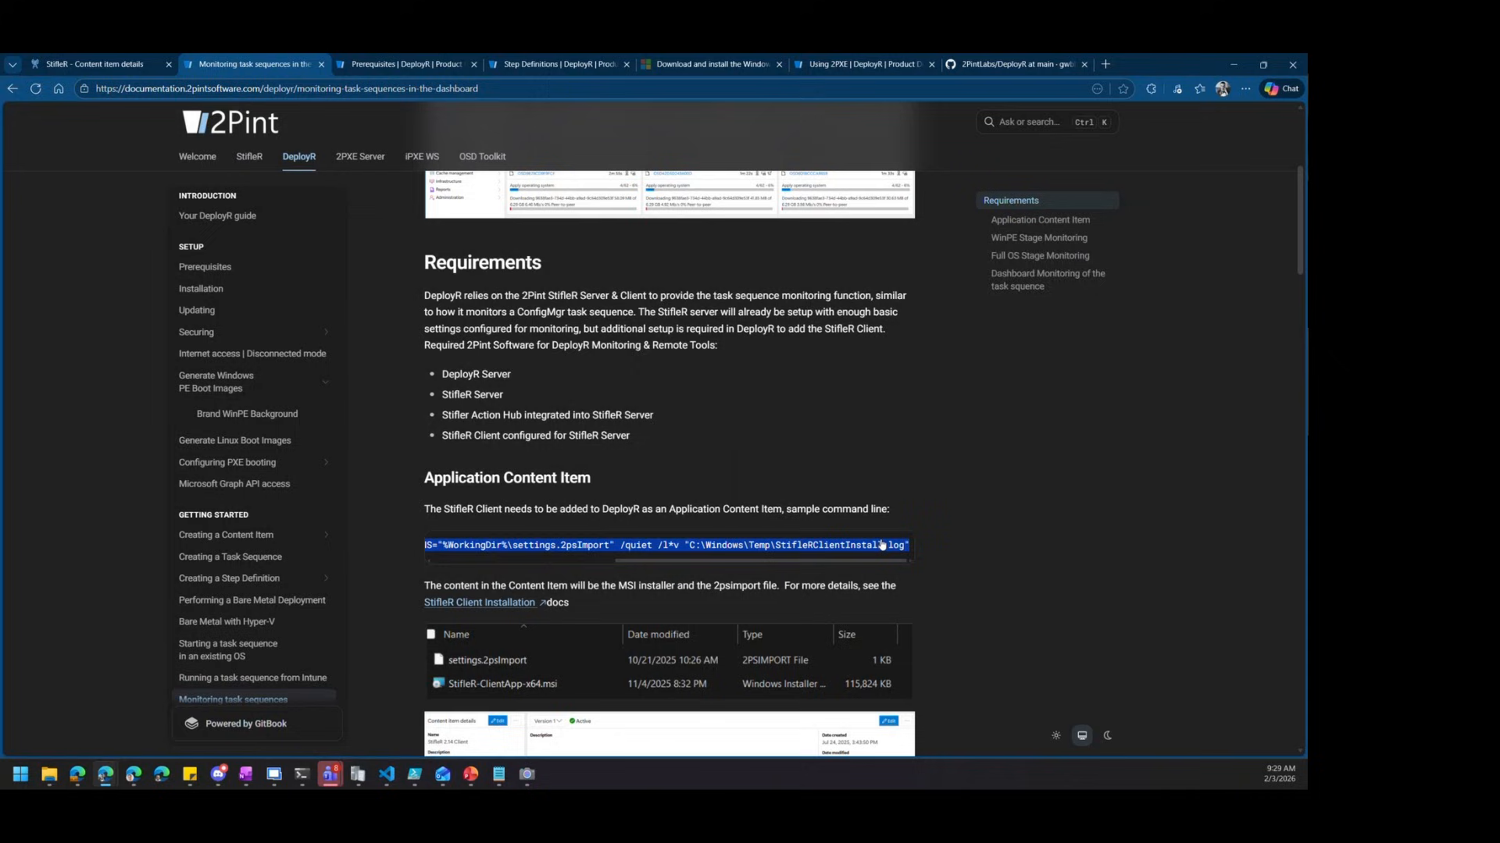
right_click(879, 541)
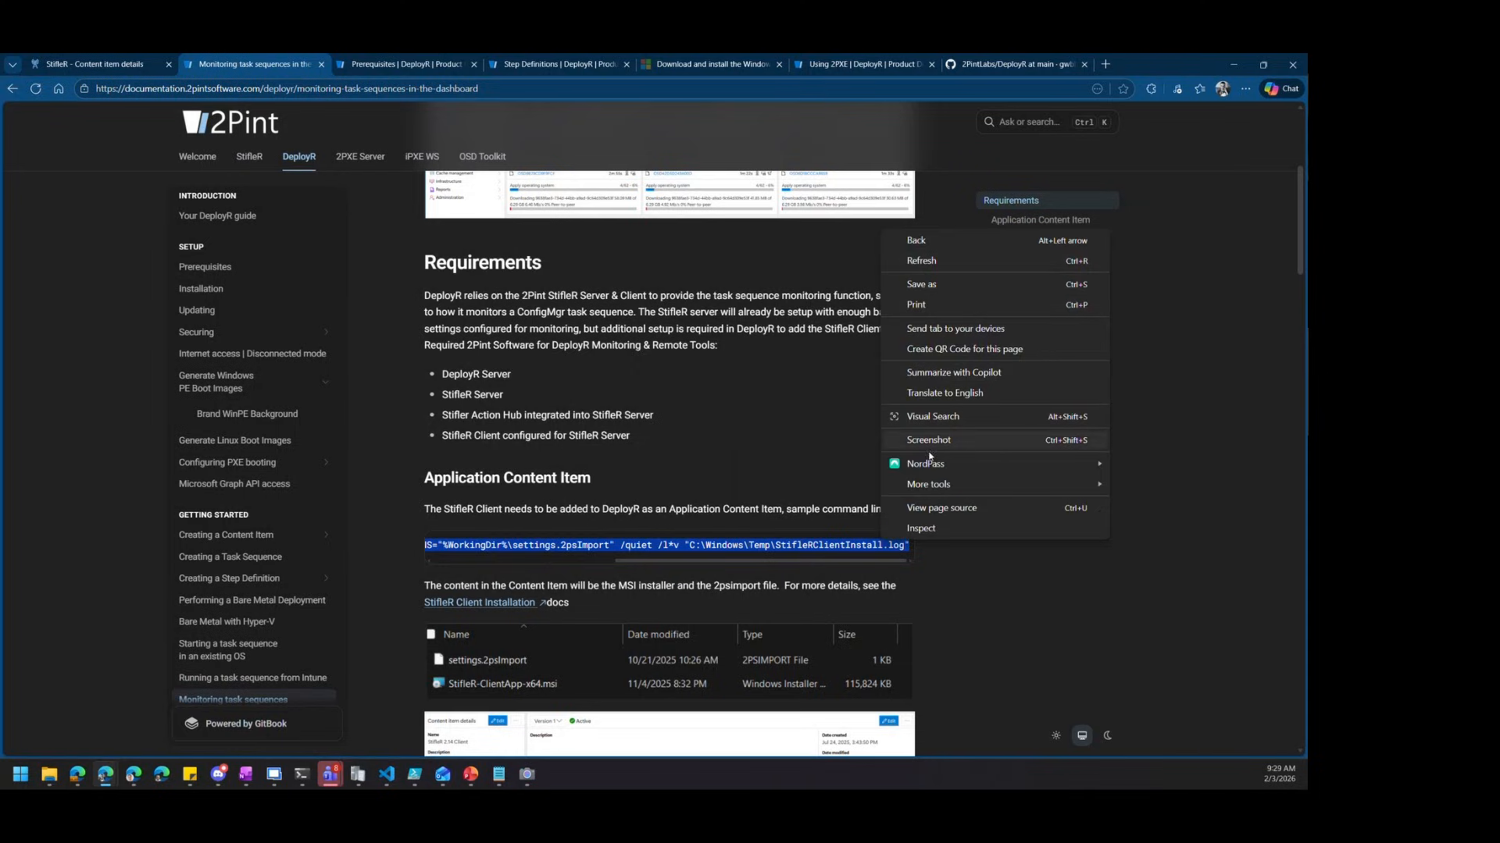
key("Escape")
key("ctrl+a")
left_click(741, 548)
triple_click(741, 549)
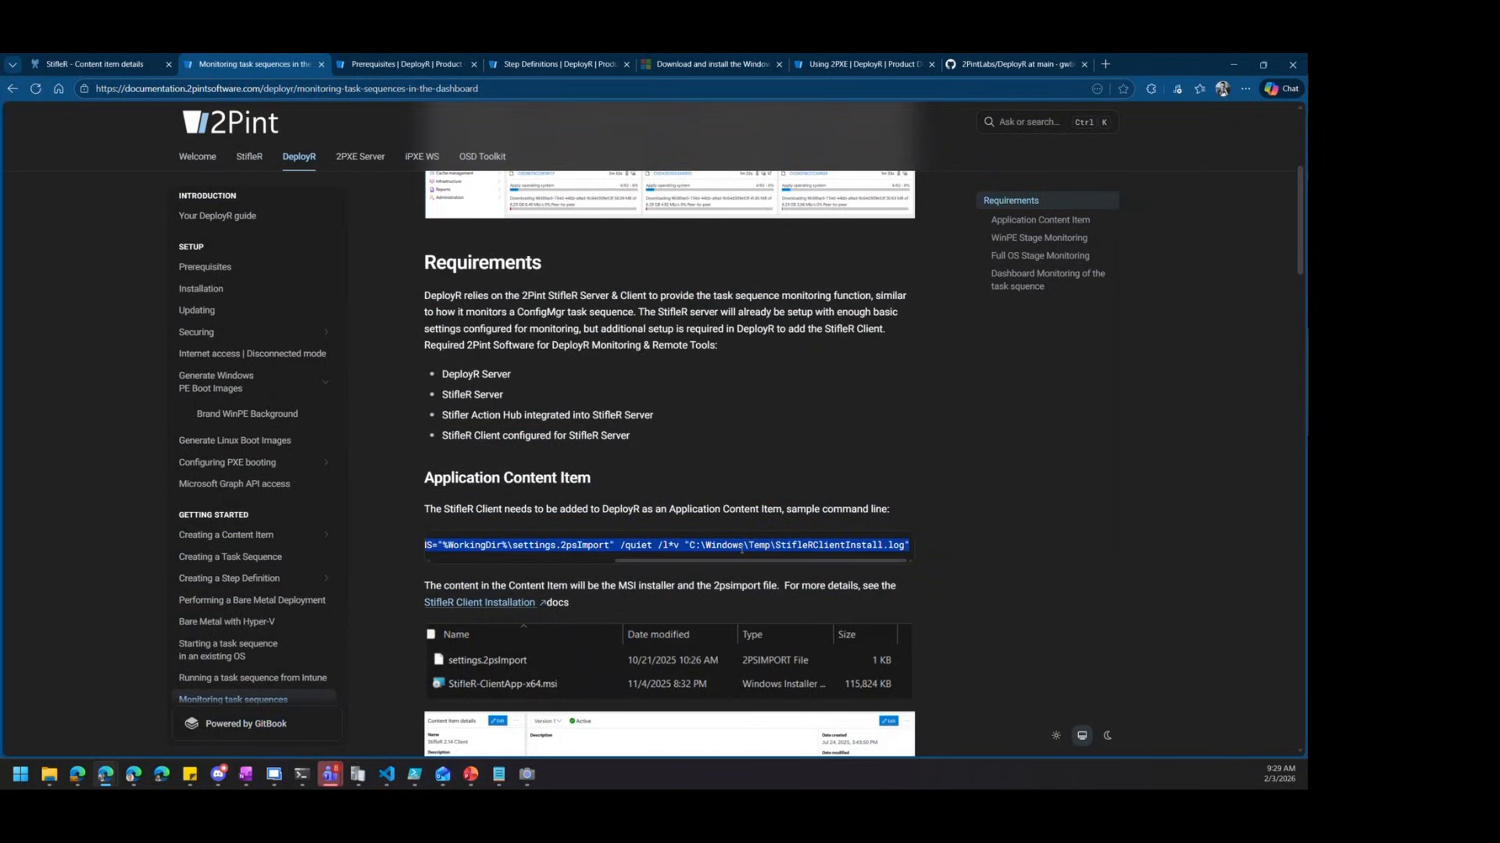
Paste the msiexec command as Version 1's installation command line, trim the blank line, and save
left_click(79, 68)
left_click(547, 439)
key("ctrl+v")
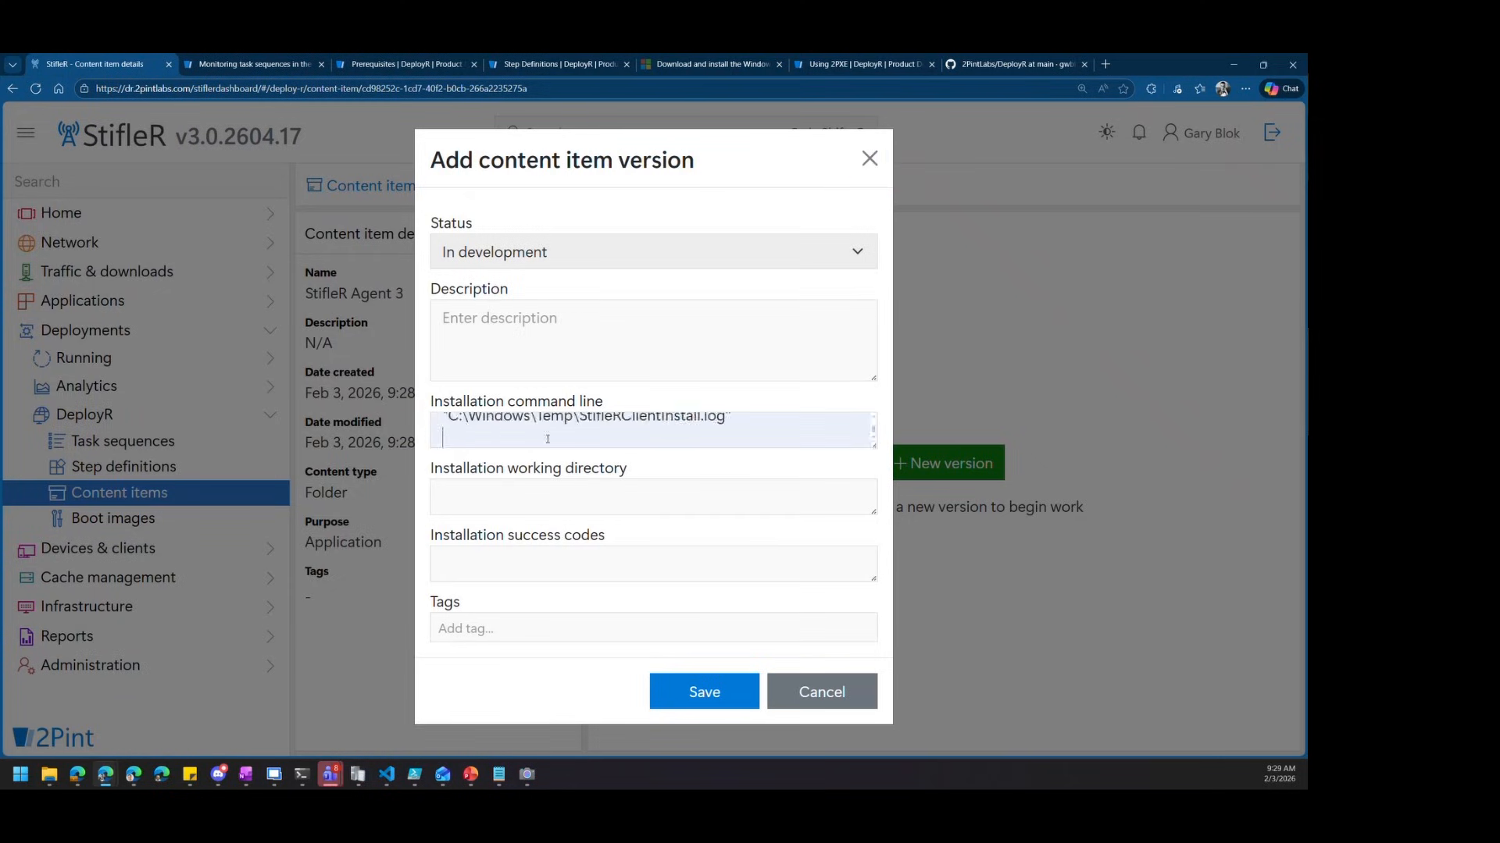
key("BackSpace")
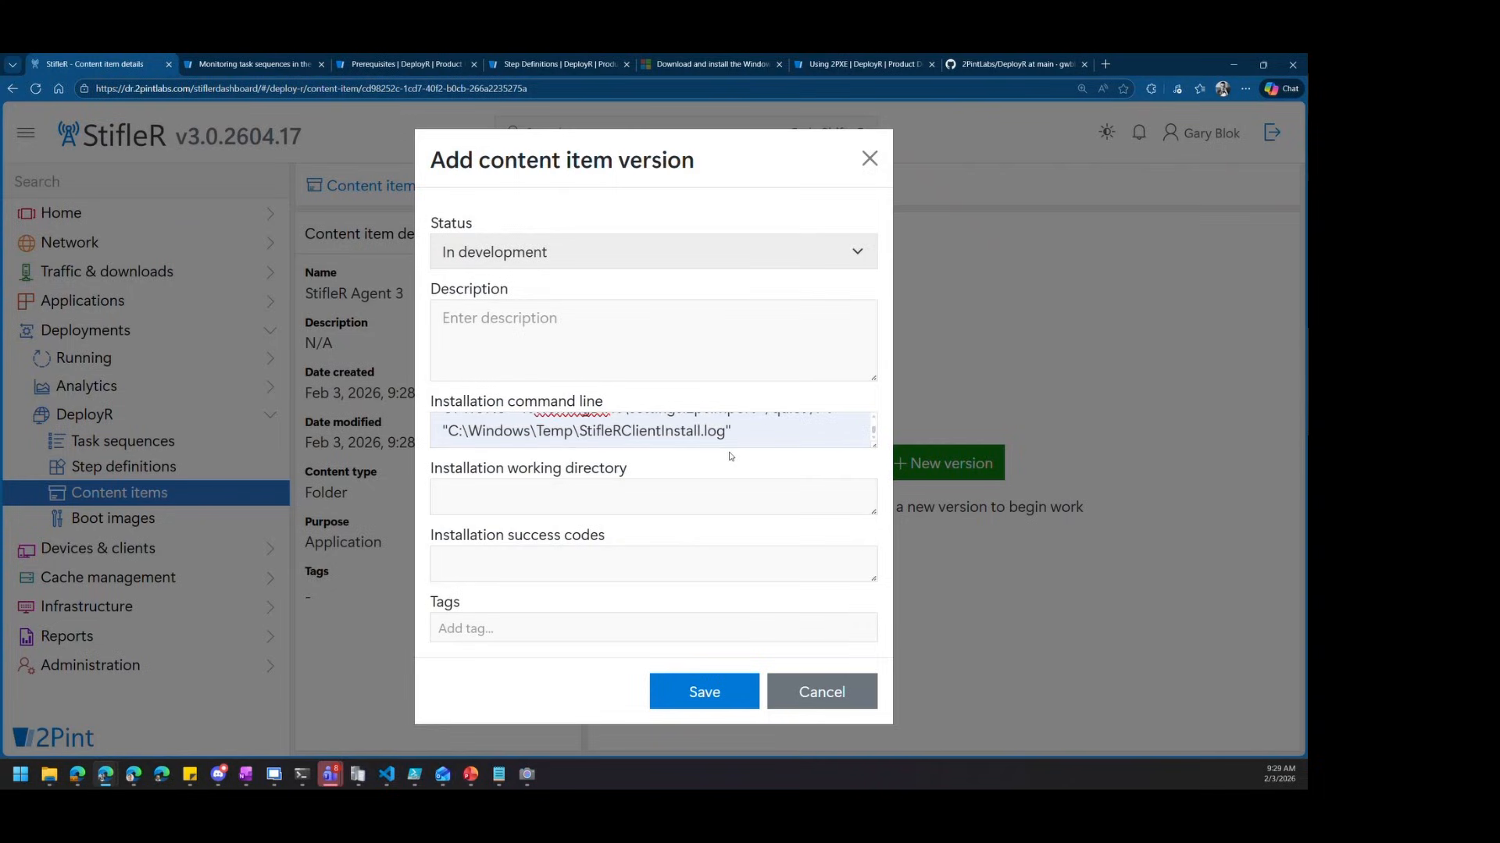
scroll(872, 424, "up", 4)
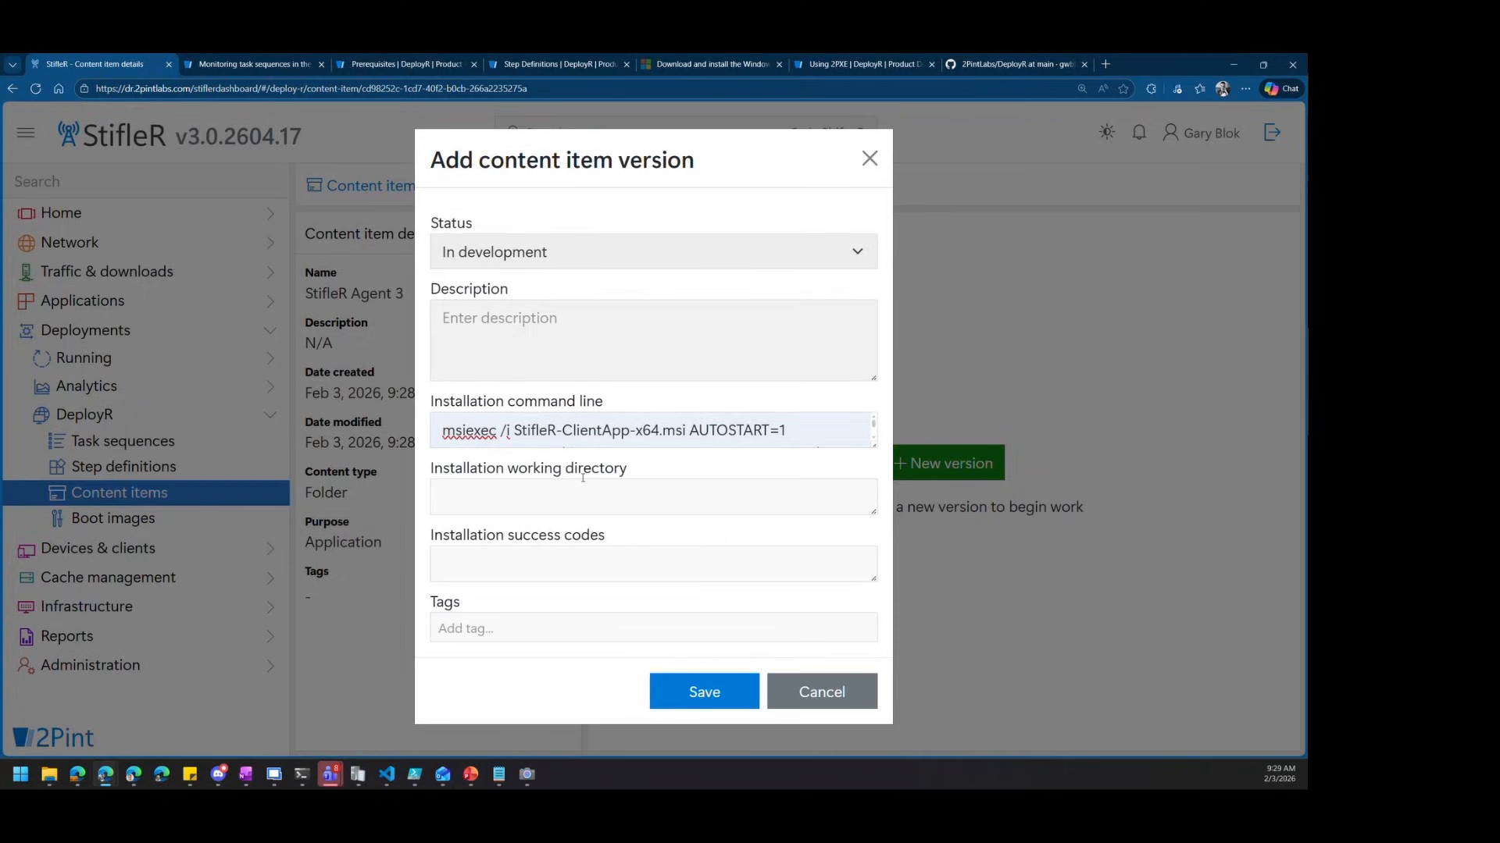
left_click(720, 708)
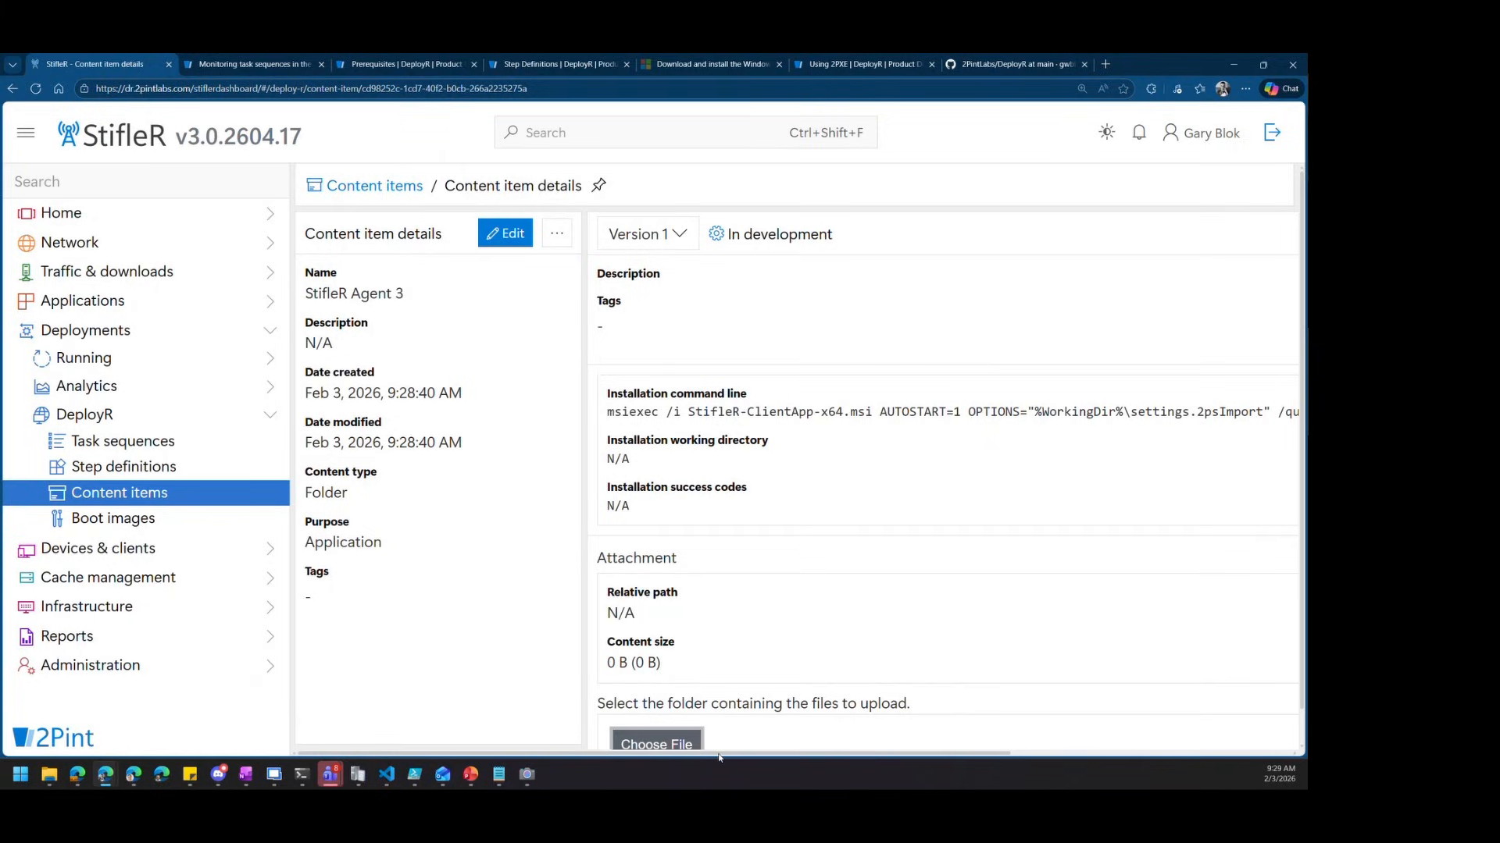
left_click_drag(724, 755, 745, 756)
scroll(780, 493, "down", 2)
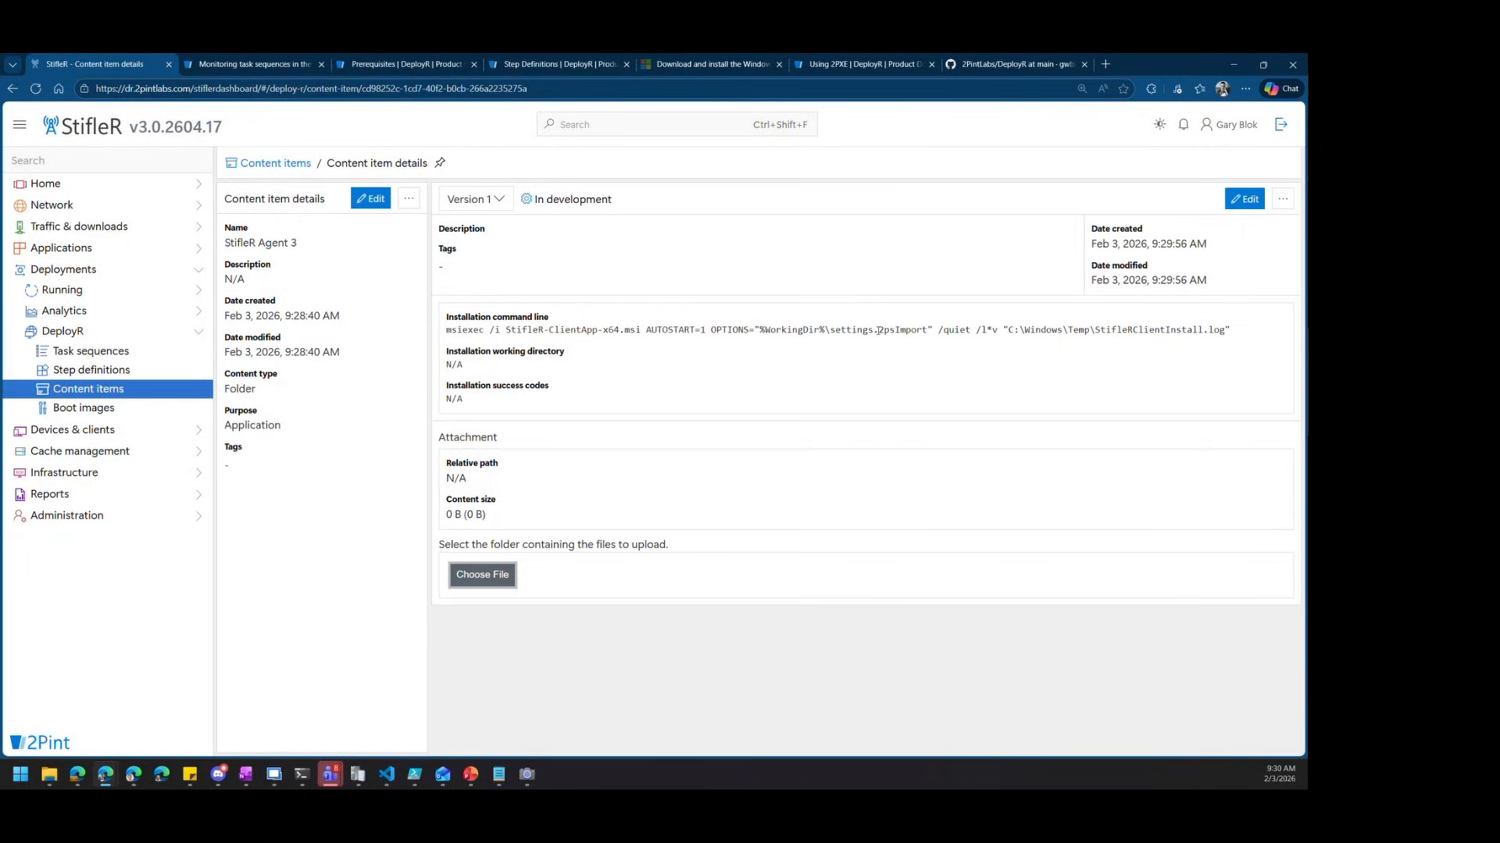
scroll(822, 450, "up", 1)
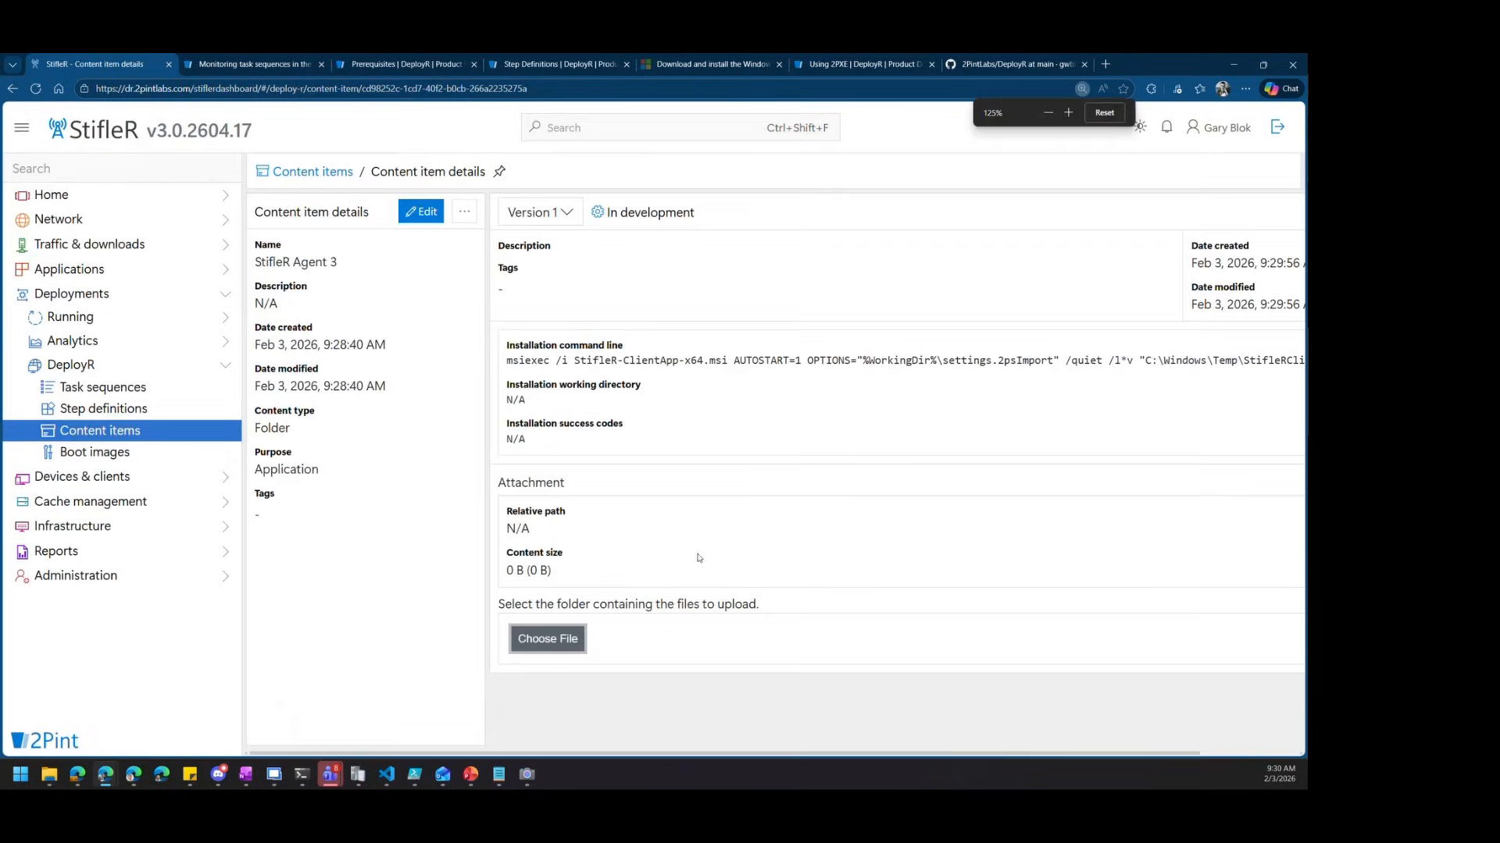
Upload StifleR-ClientApp-x64.msi and settings.2psImport from Source\Applications\2Pint\StifleRClient as version content
left_click(567, 651)
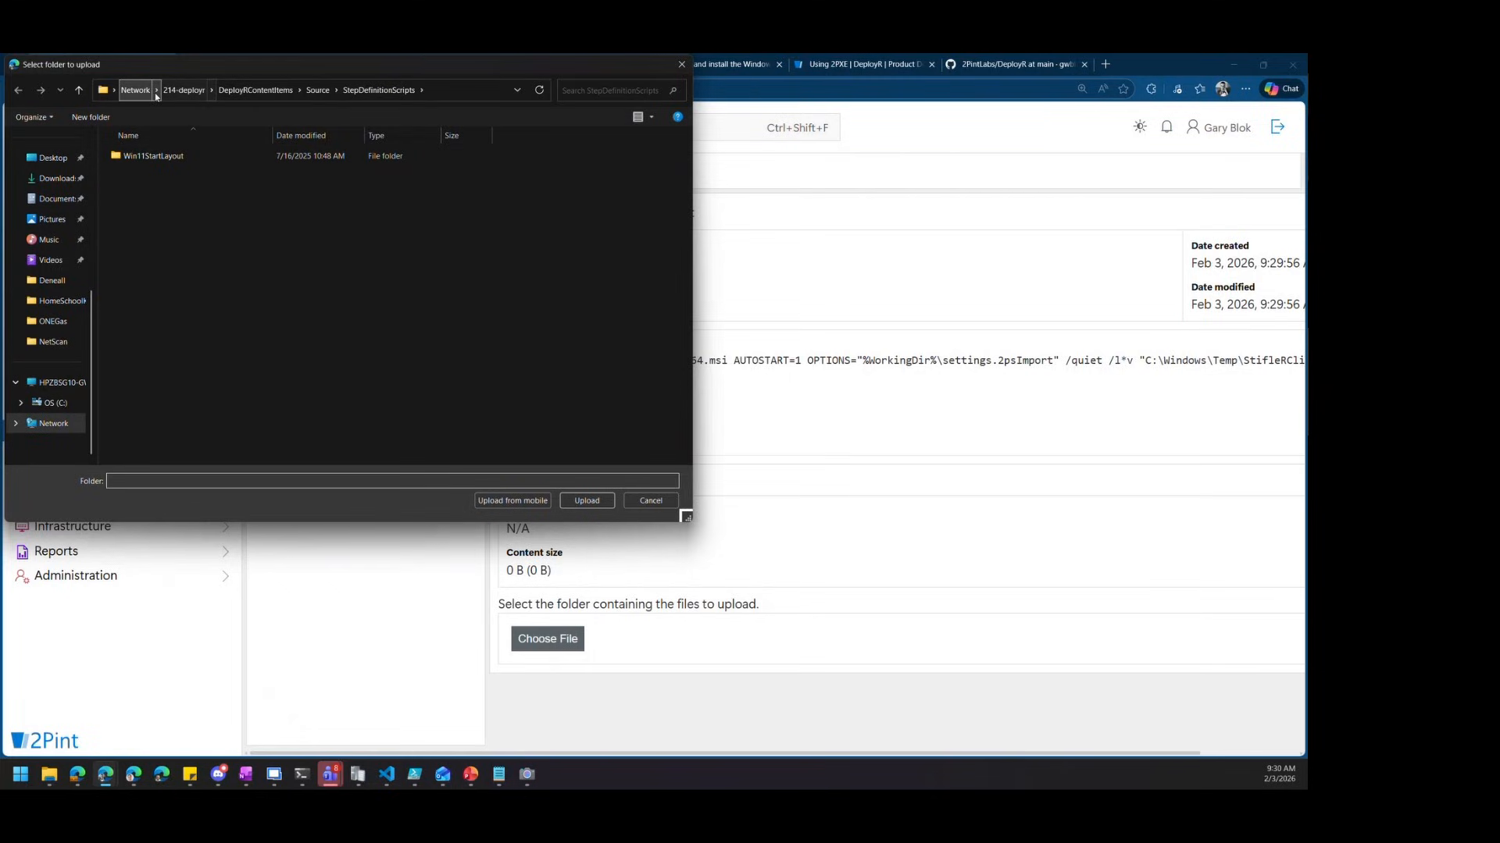
left_click(318, 90)
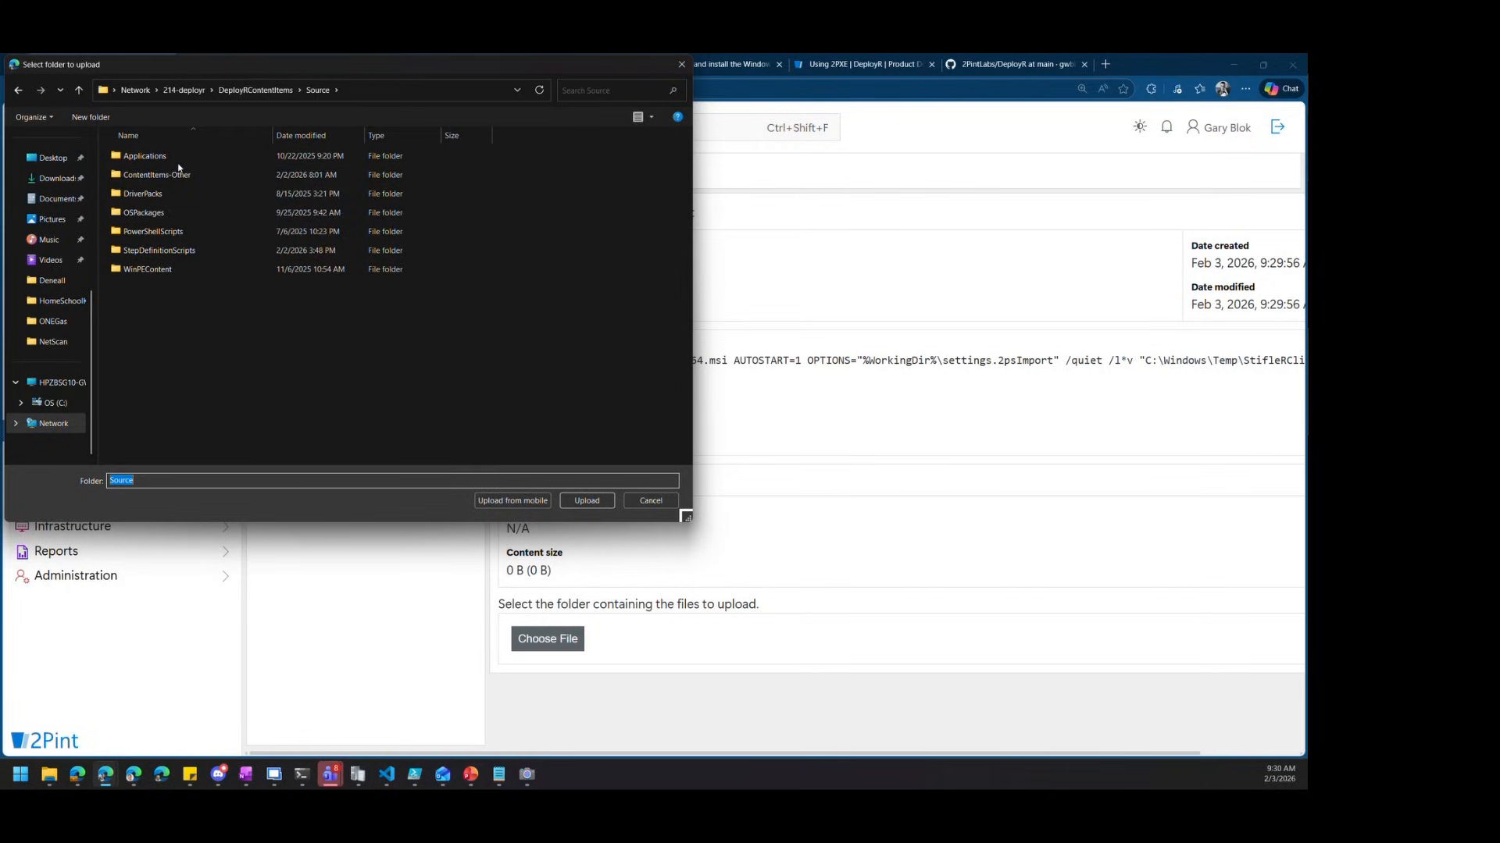
double_click(165, 158)
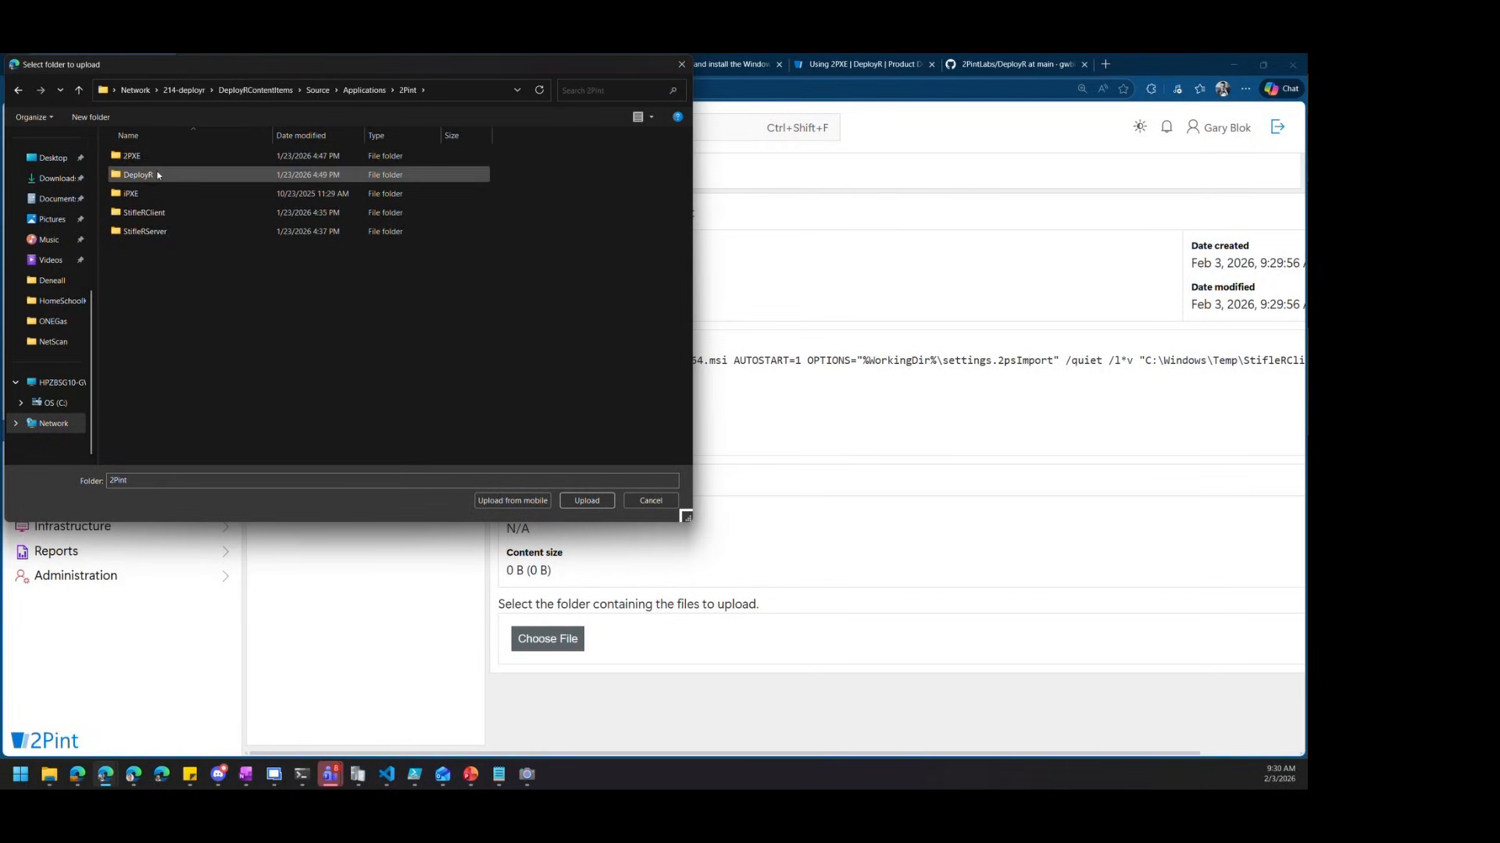
double_click(156, 213)
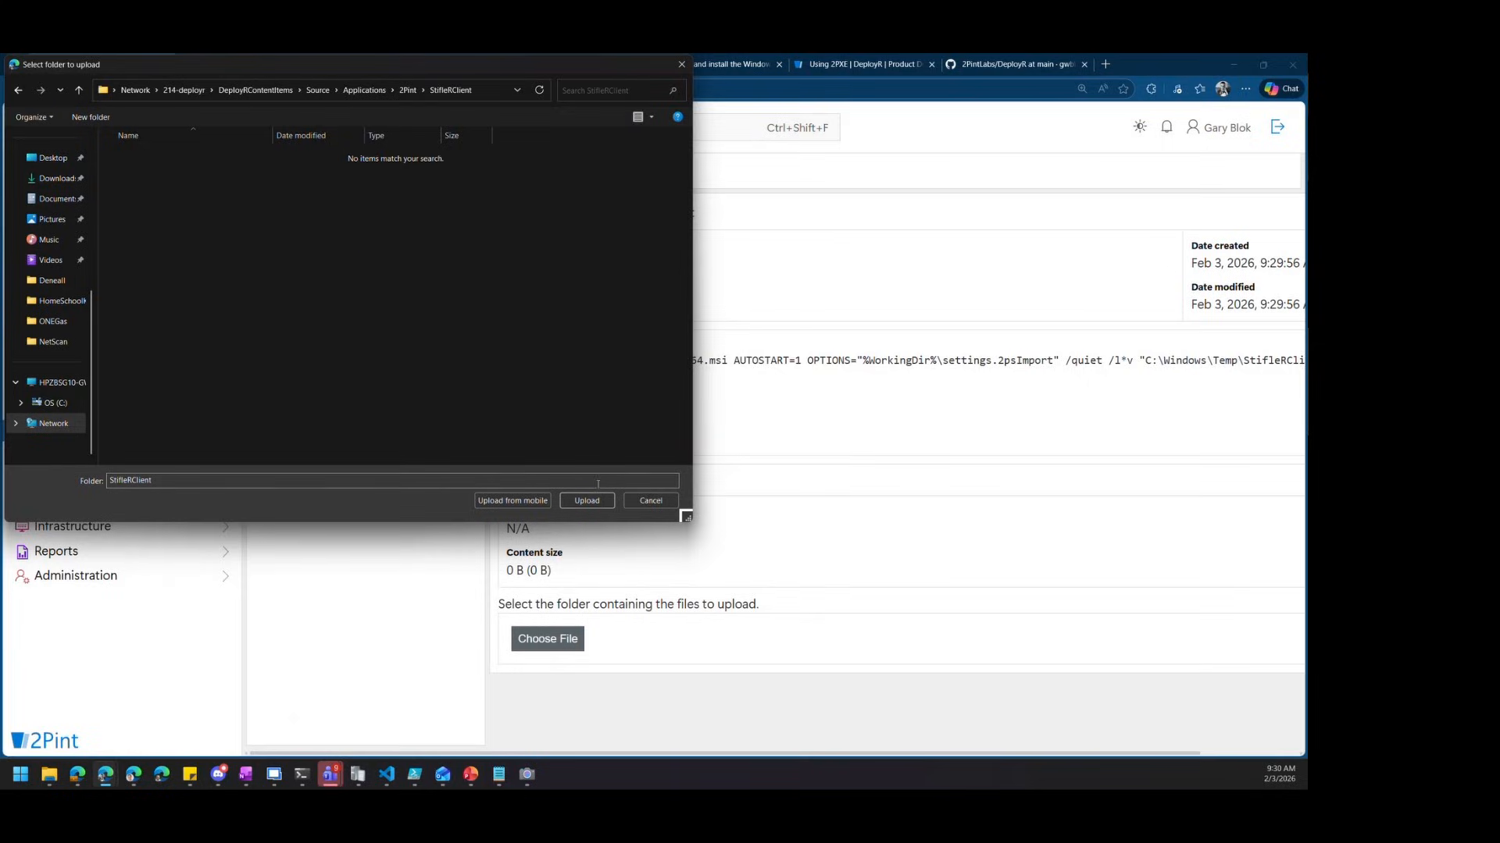
left_click(578, 500)
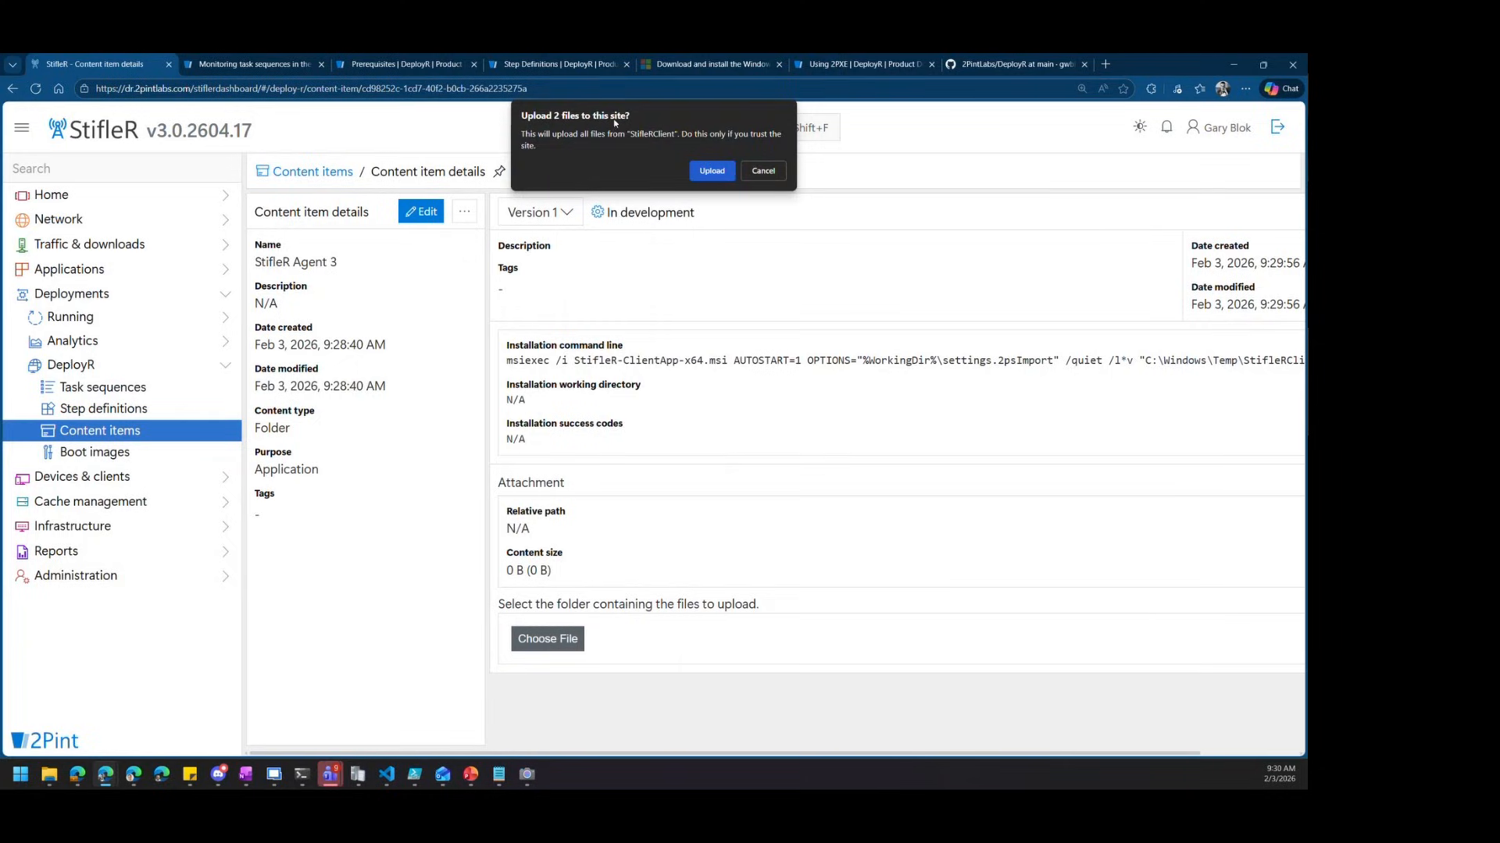
left_click(711, 171)
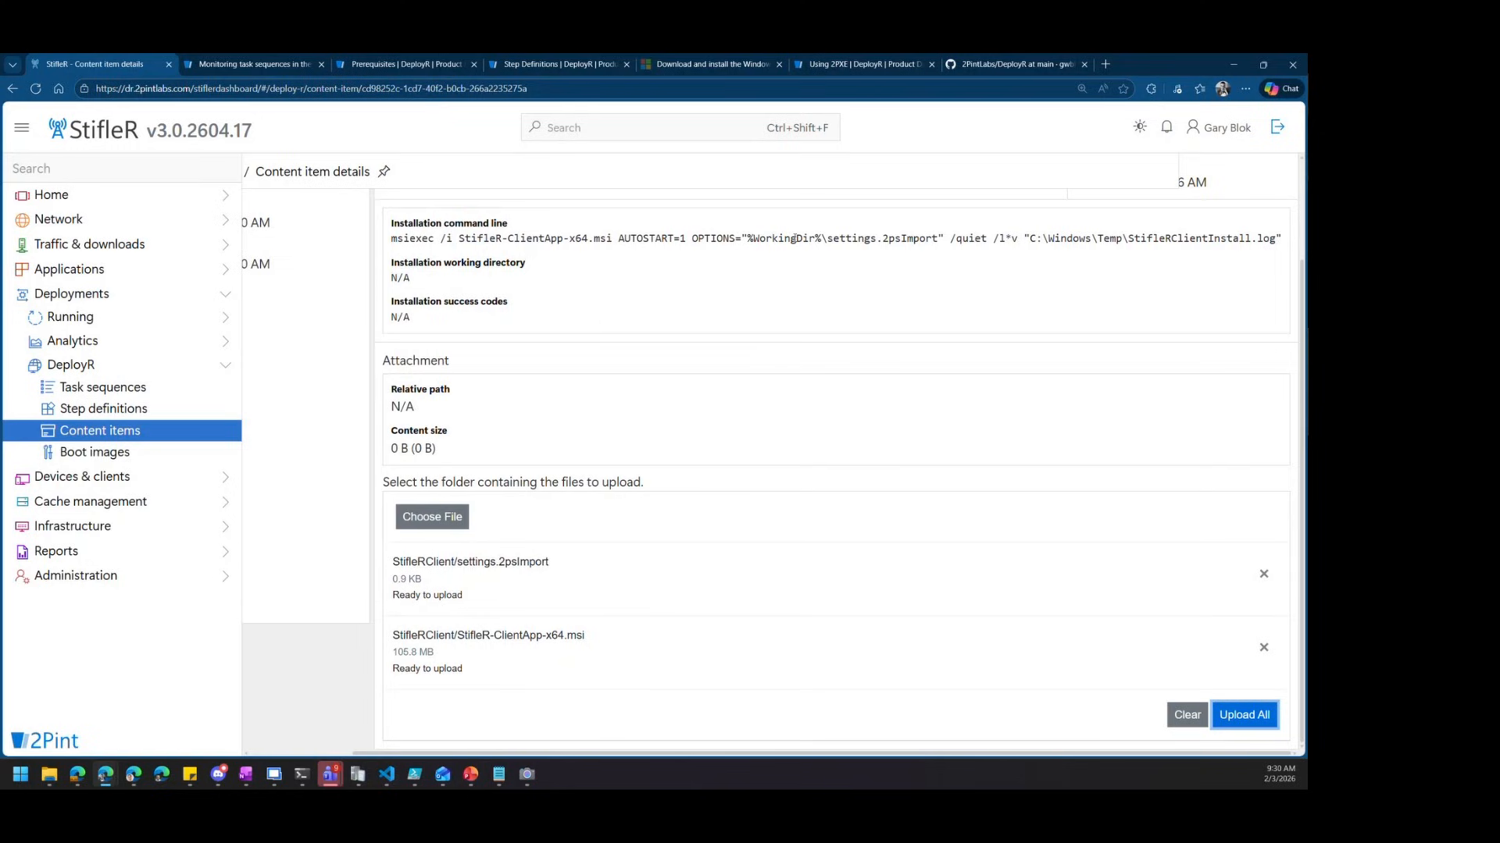
left_click_drag(745, 234, 945, 240)
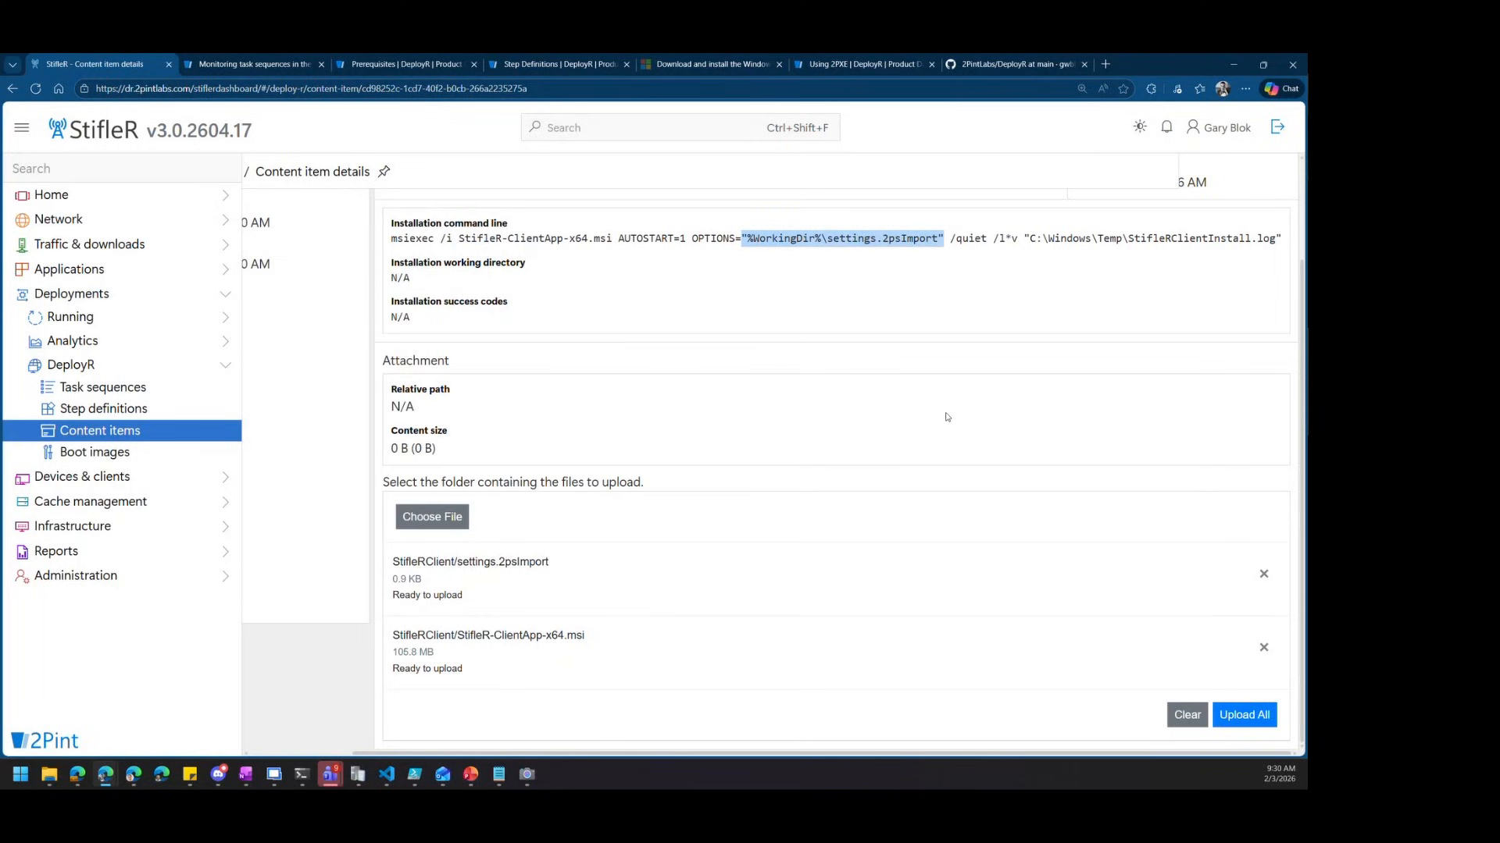
left_click(1253, 717)
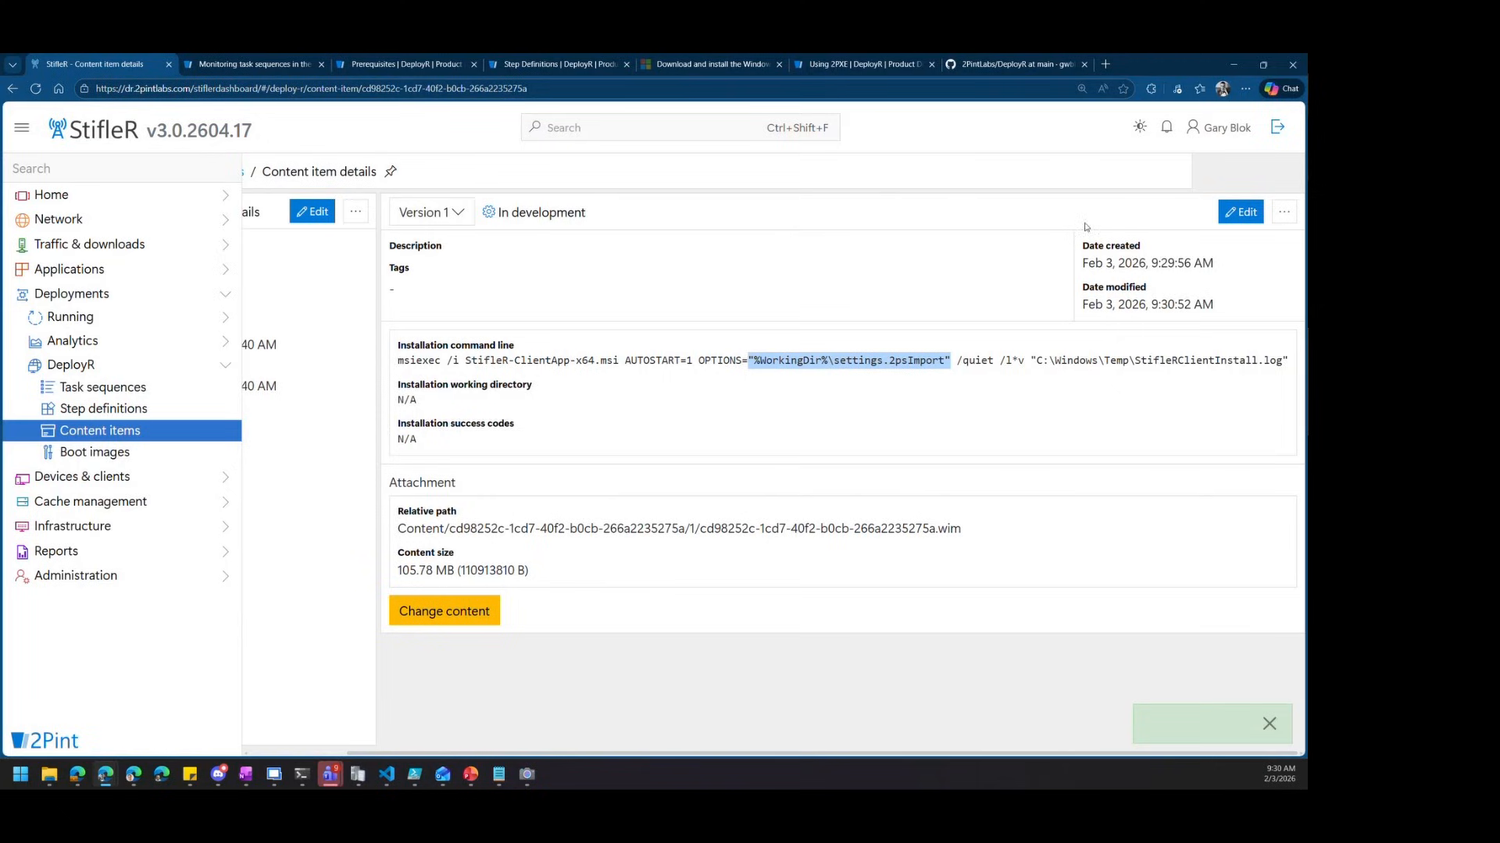
Change Version 1's status to Active and save it
left_click(1240, 211)
left_click(651, 227)
left_click(625, 271)
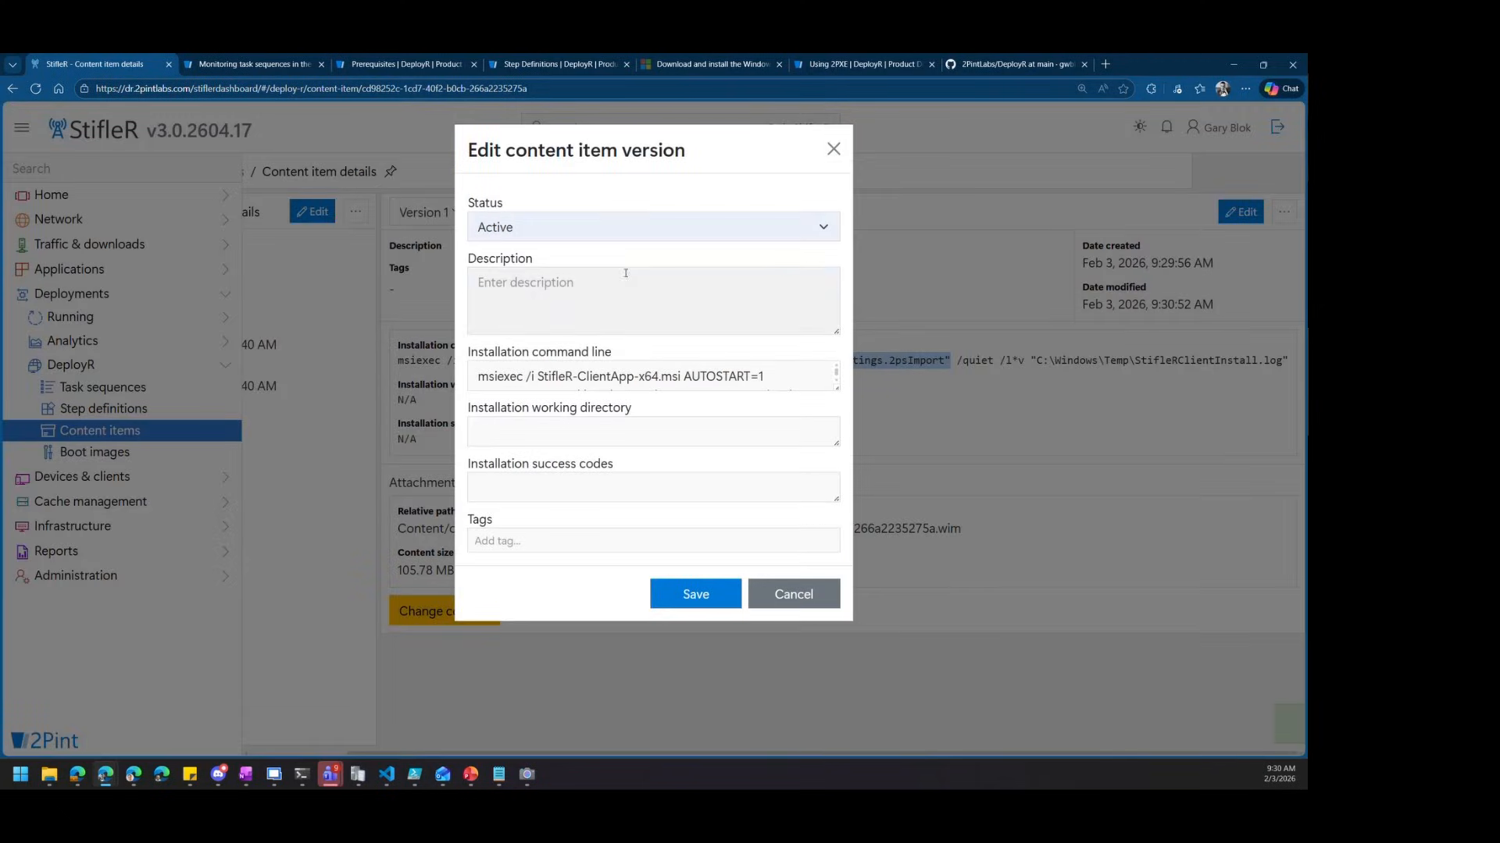
left_click(696, 600)
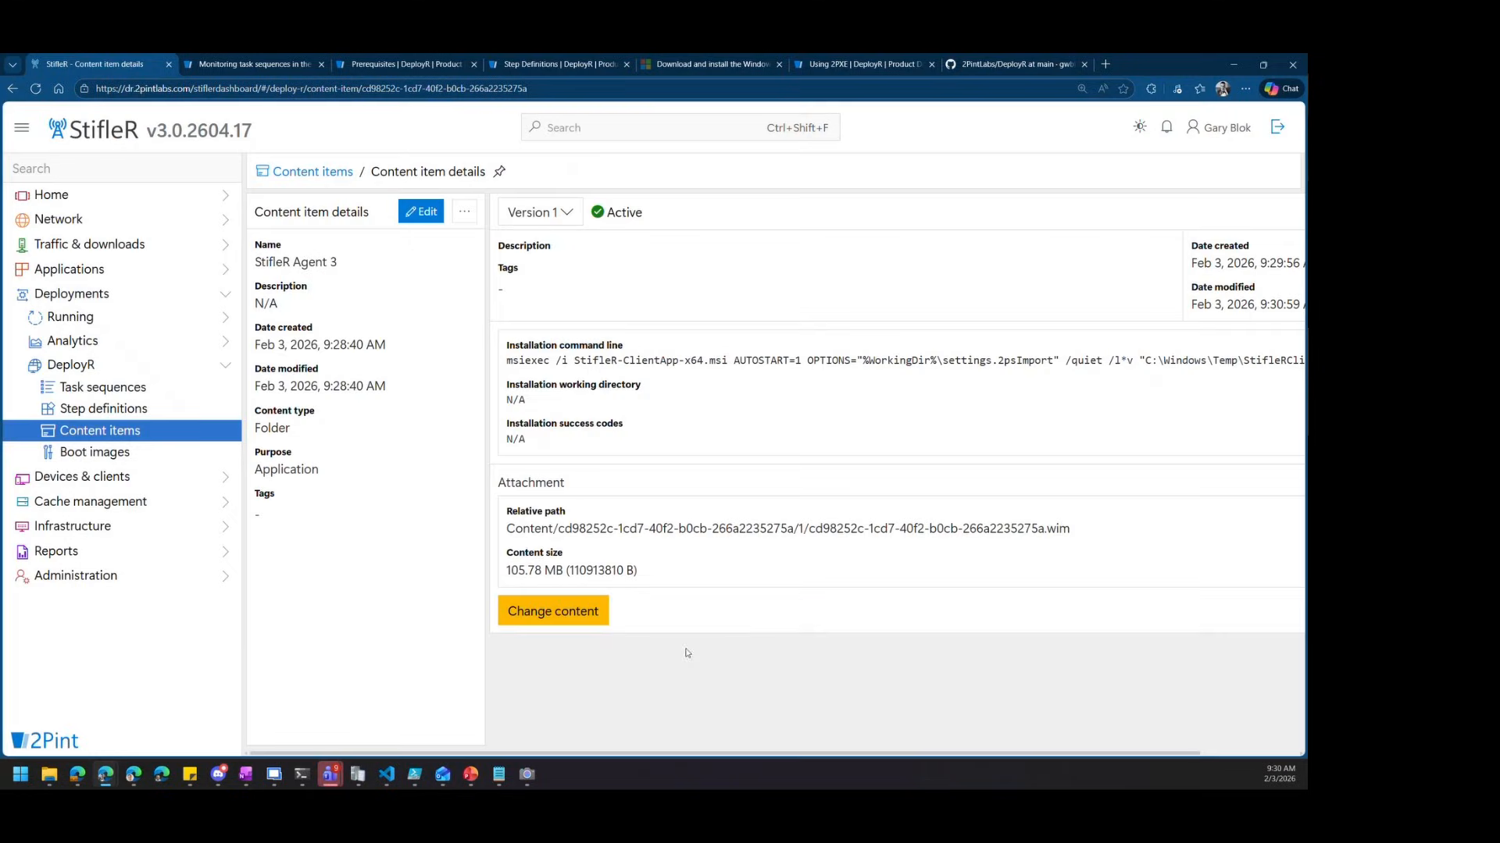
Check that the Windows PE x64 boot image uses StifleR 3.0 Client v1, then go to Task sequences
left_click(115, 460)
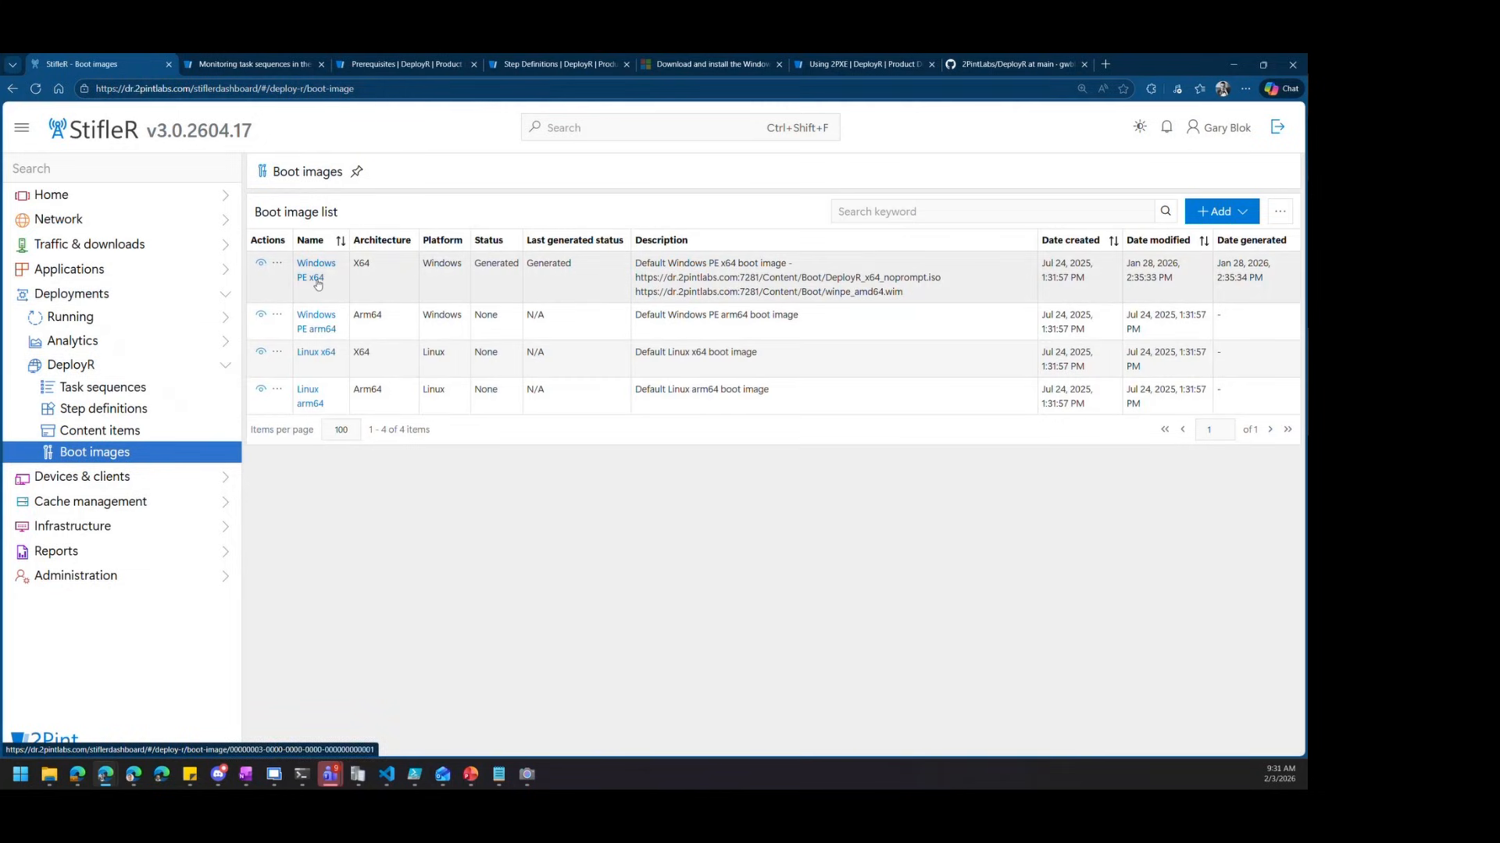
left_click(317, 279)
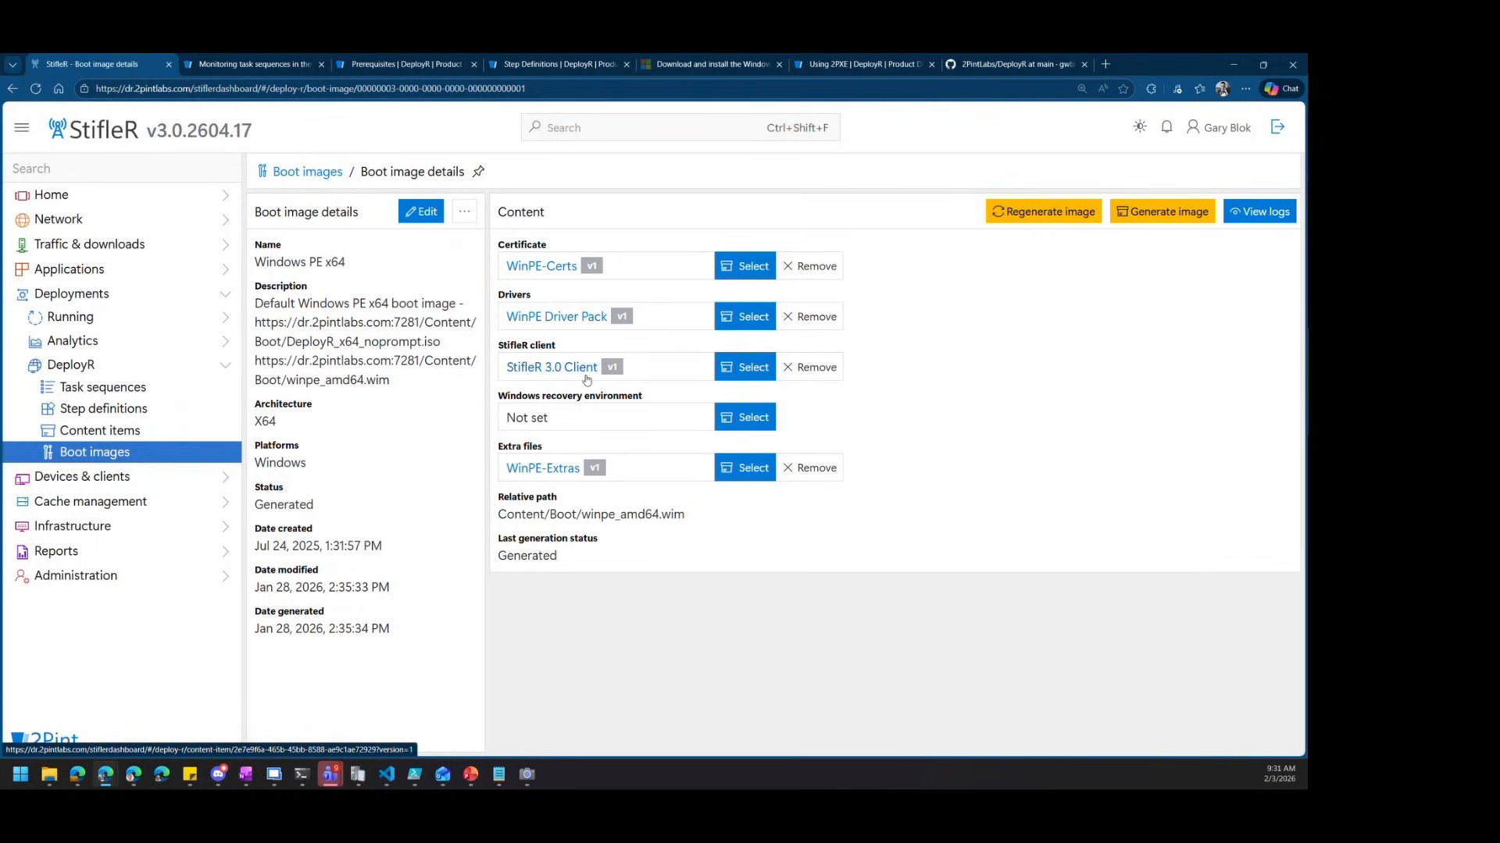
left_click(101, 388)
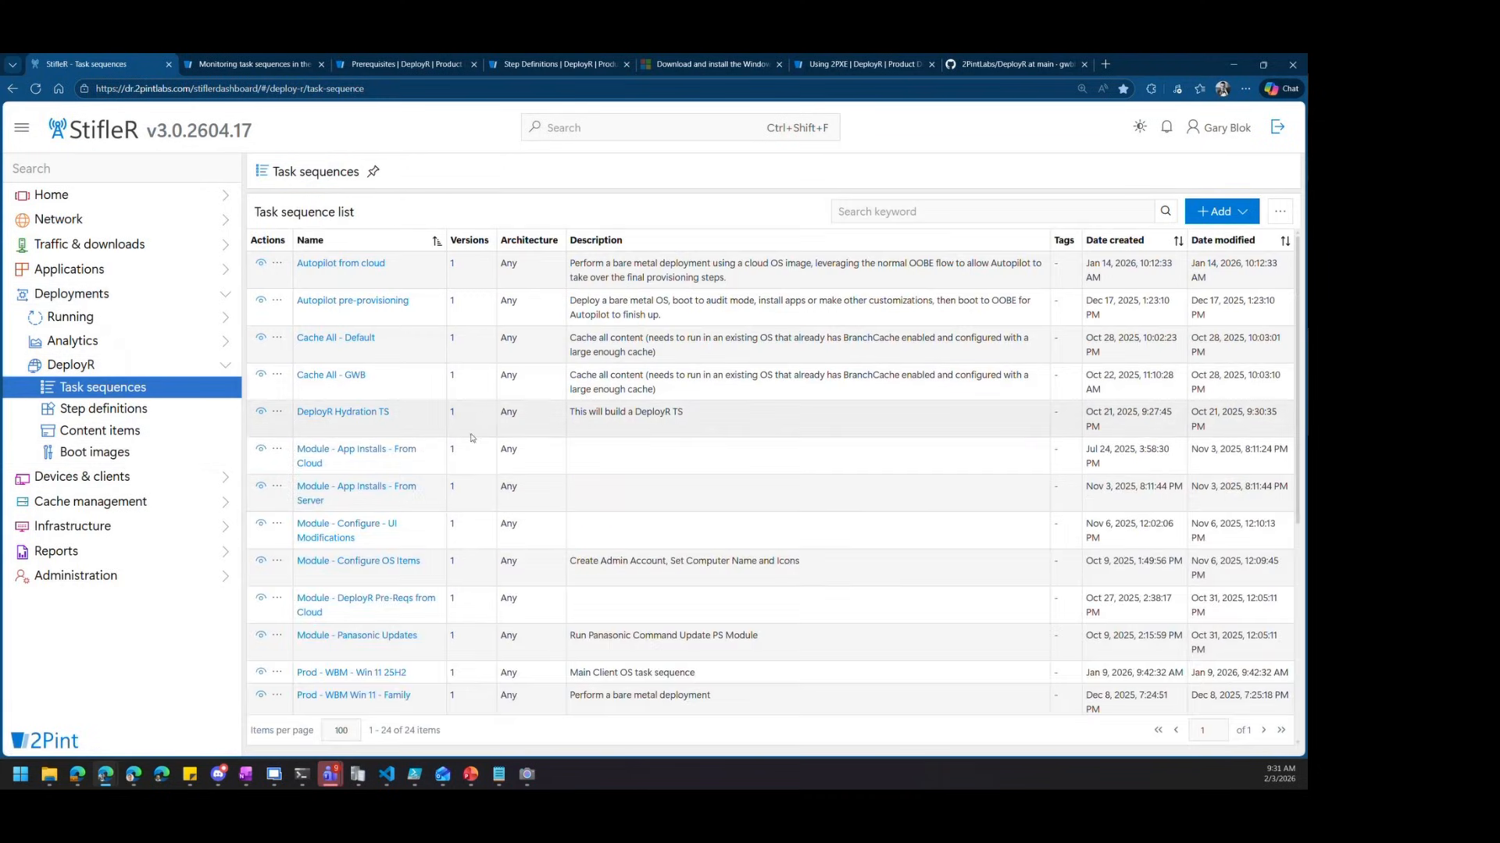
Add an Install application v1 step to Prod - WBM - Win 11 25H2 and place it under From Server
scroll(406, 527, "down", 2)
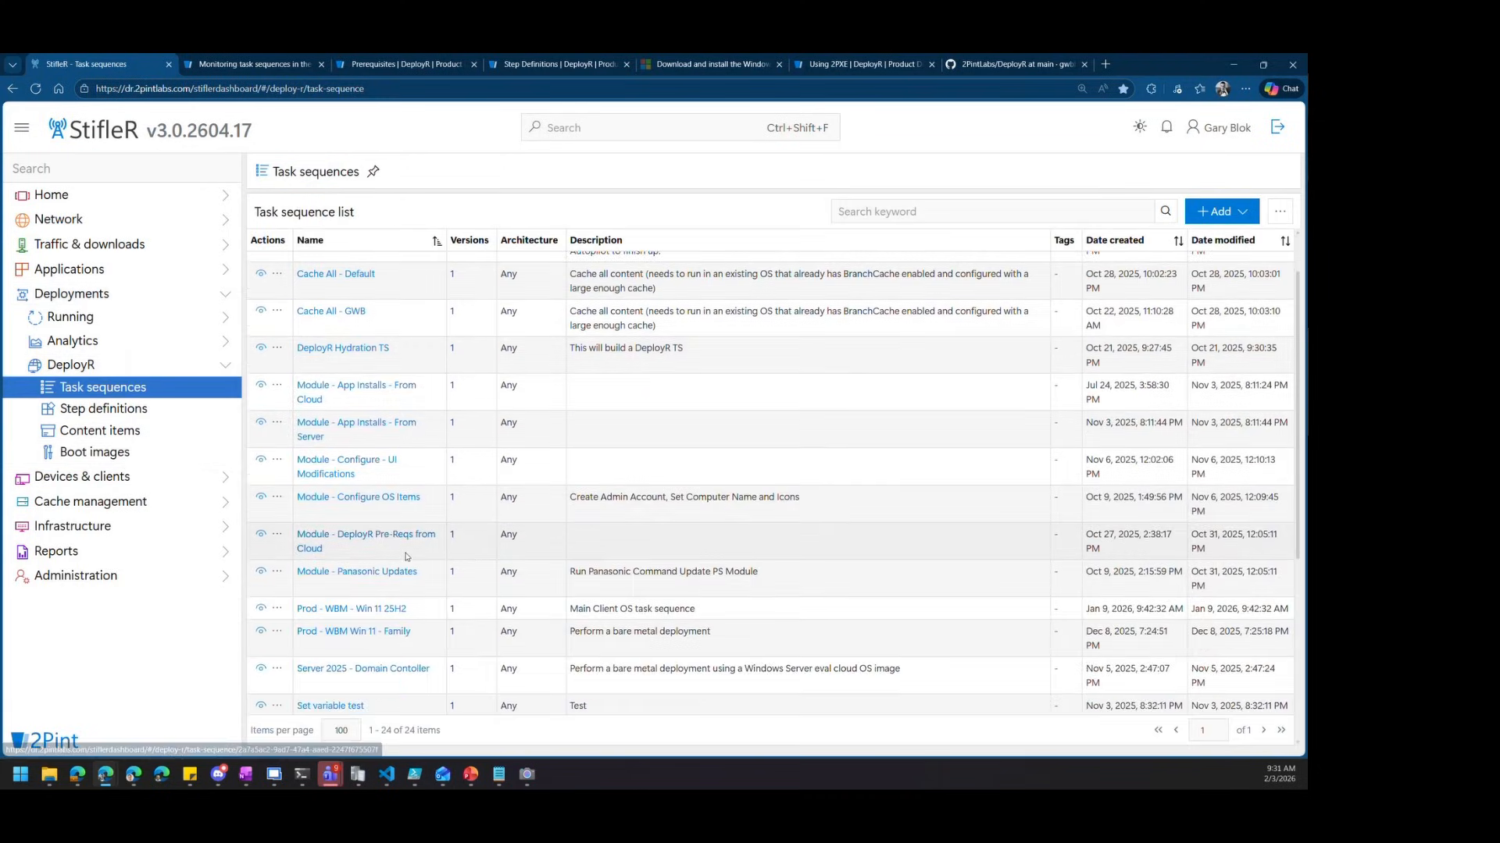
left_click(388, 610)
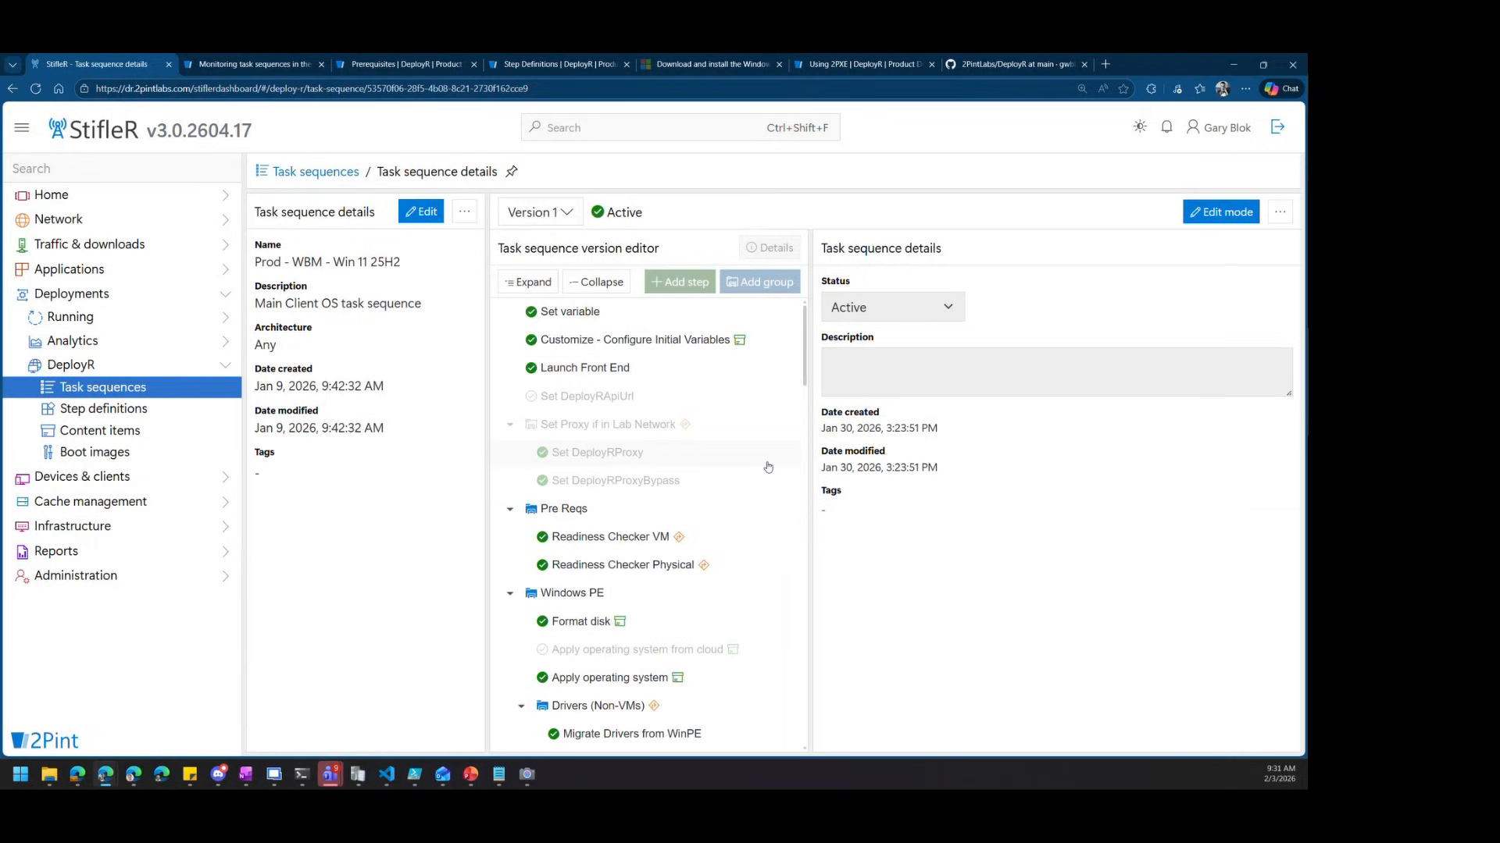
scroll(768, 467, "down", 3)
scroll(765, 465, "down", 3)
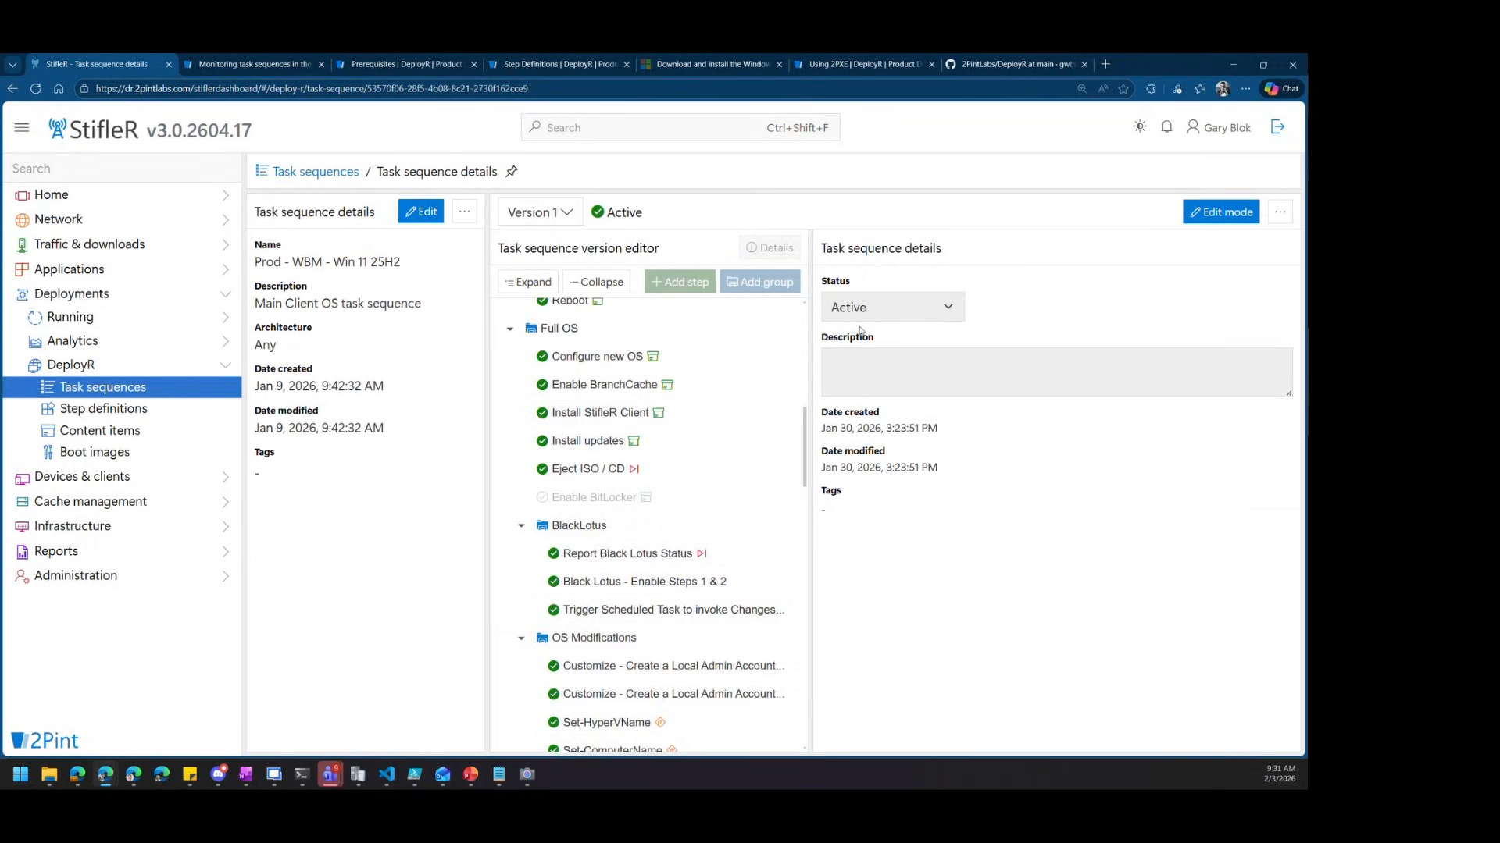
left_click(1221, 211)
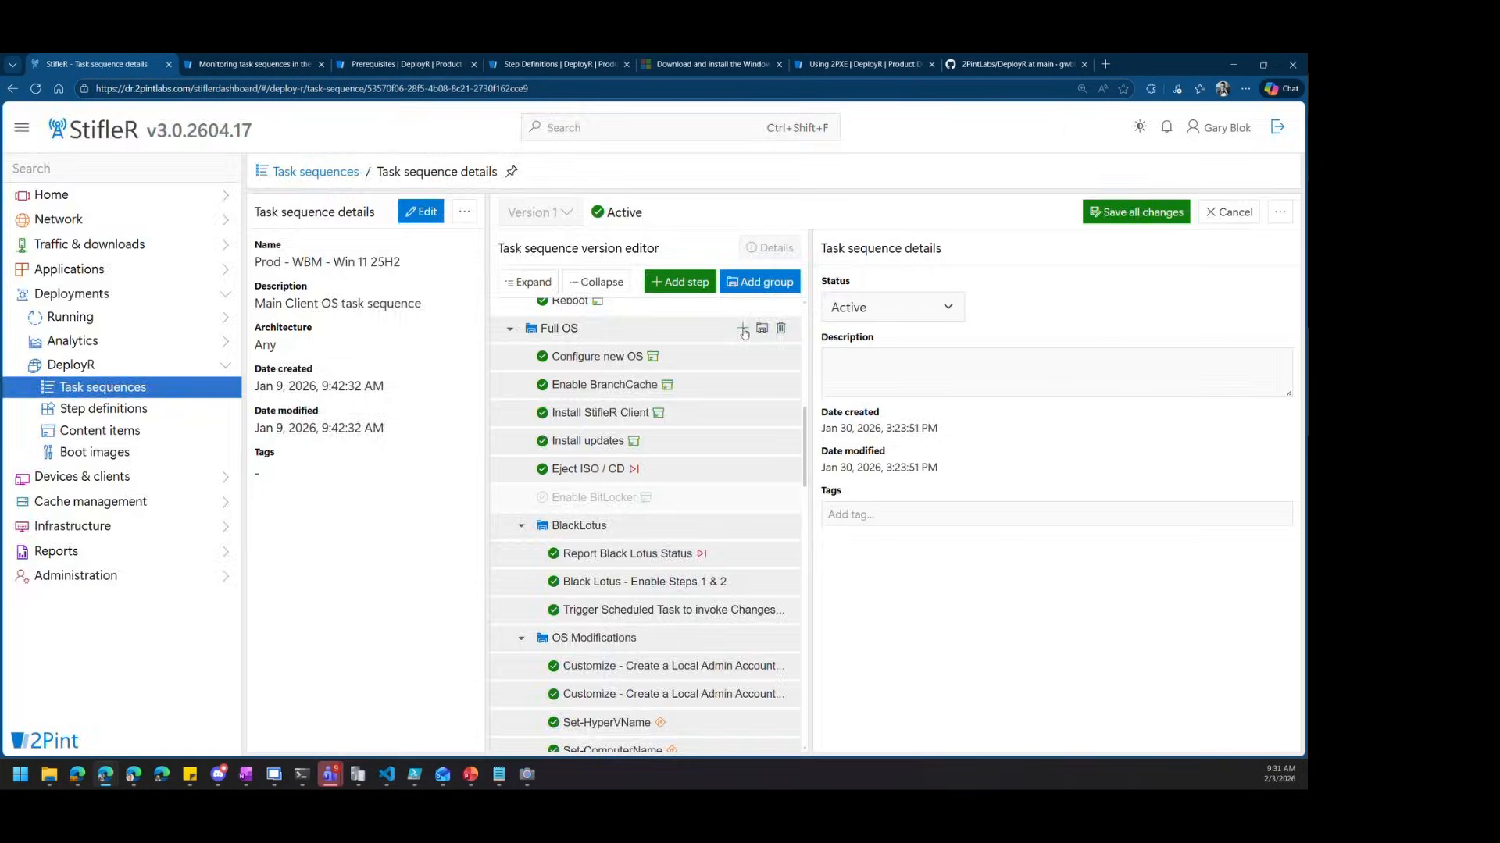
left_click(742, 328)
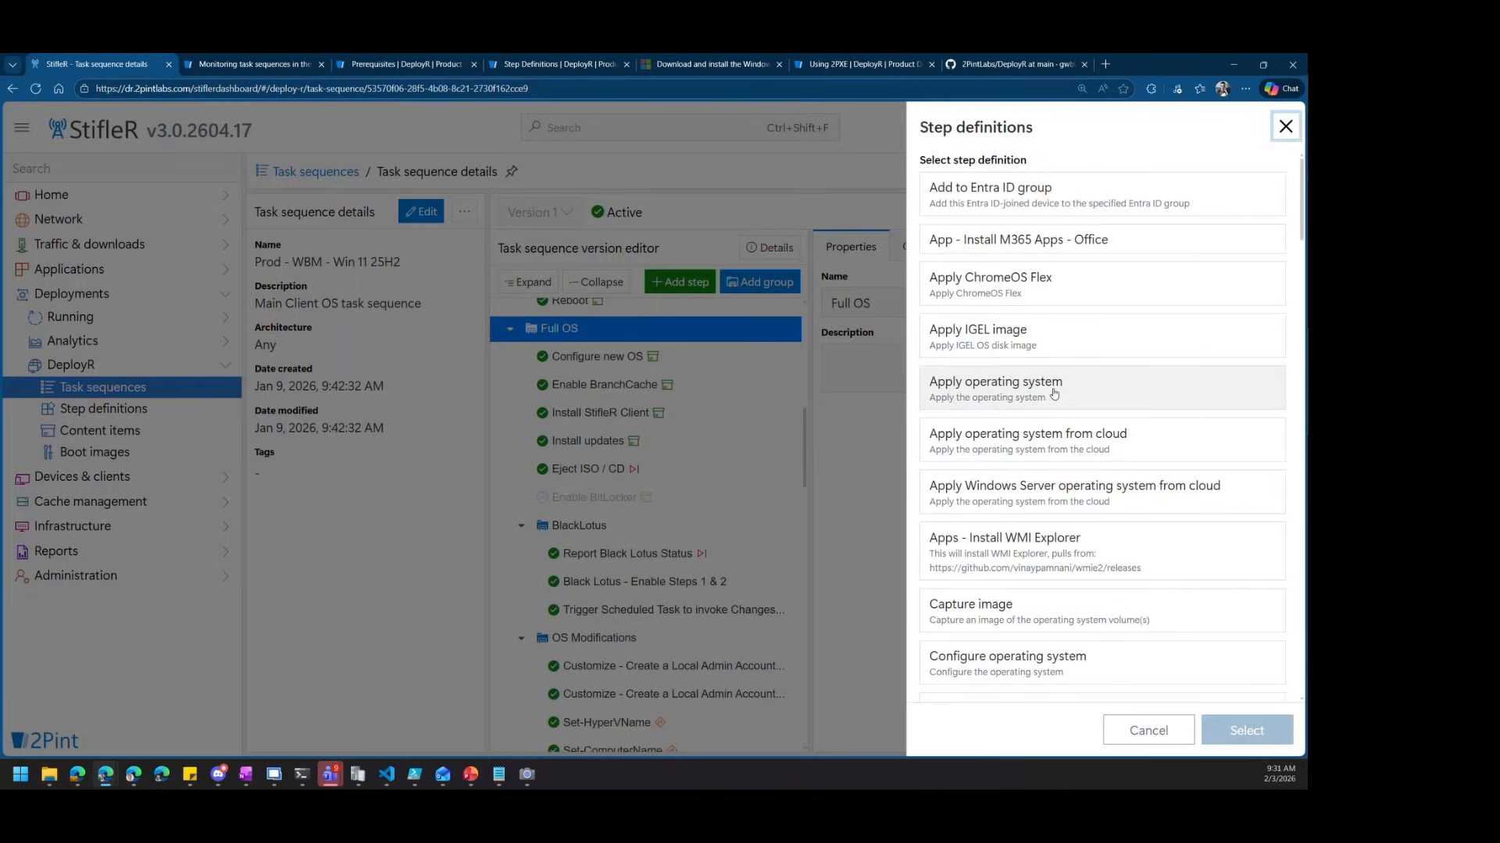
scroll(1054, 394, "down", 3)
scroll(1058, 393, "down", 5)
scroll(1058, 393, "down", 10)
scroll(1058, 393, "down", 5)
left_click(1022, 486)
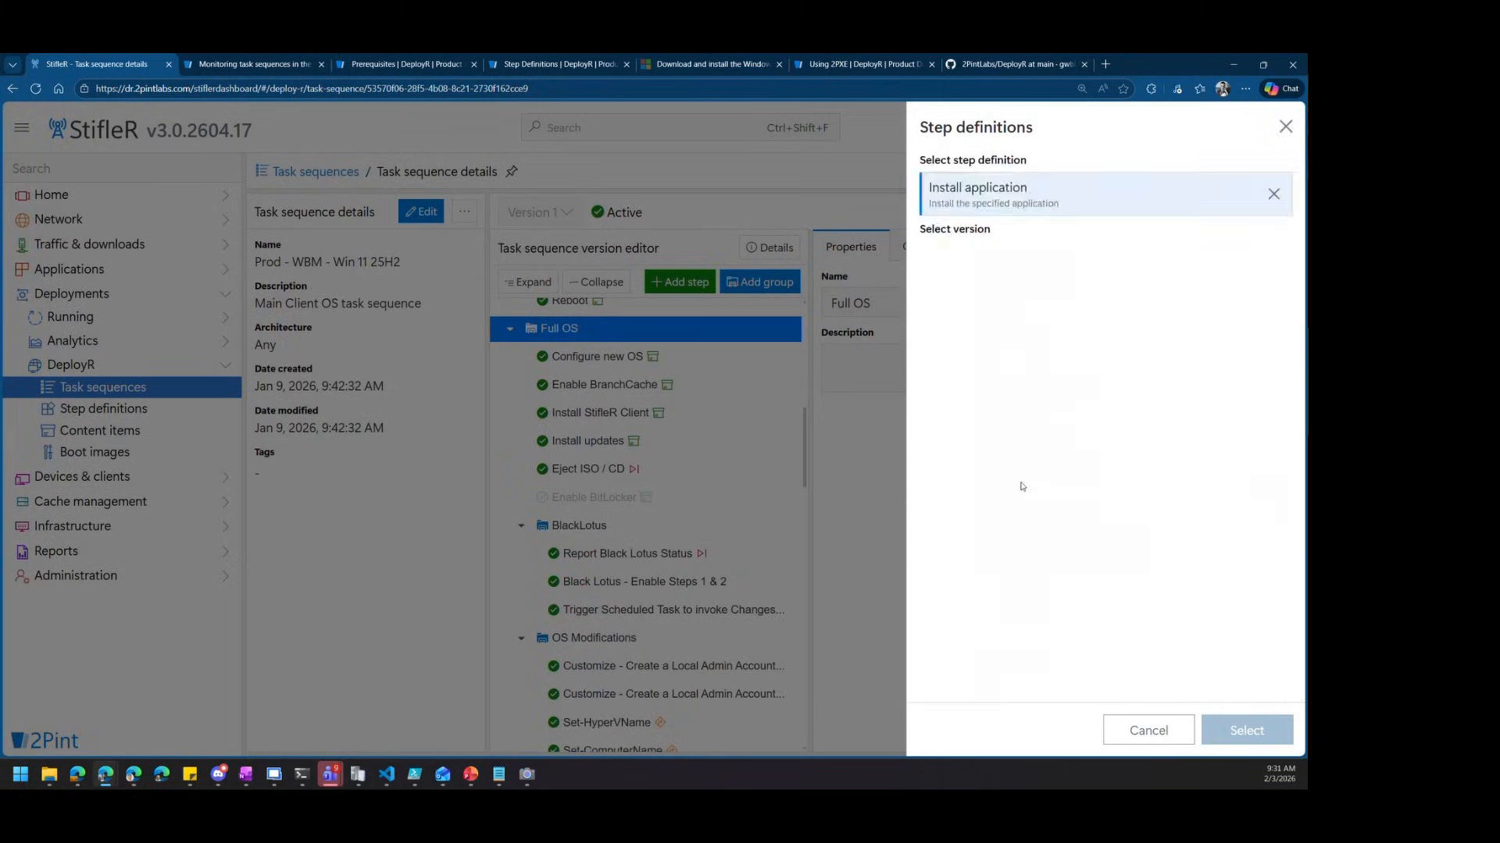
left_click(1009, 265)
left_click(1240, 728)
left_click_drag(592, 538, 651, 748)
Set the step's application to StifleR Agent 3 version 1 and open its details in a new tab
scroll(648, 547, "up", 1)
left_click(619, 568)
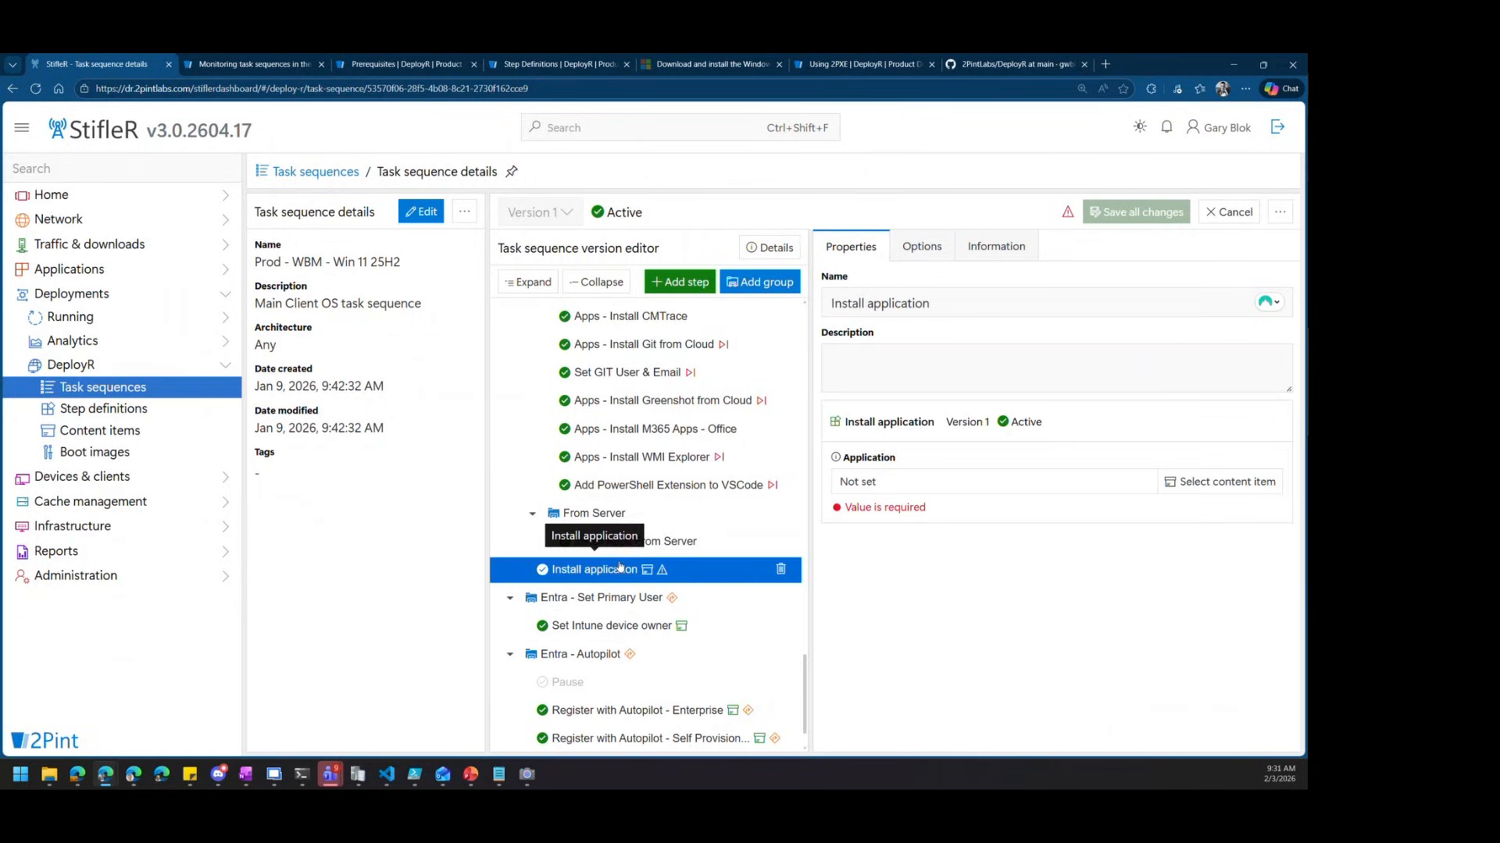
left_click(1195, 482)
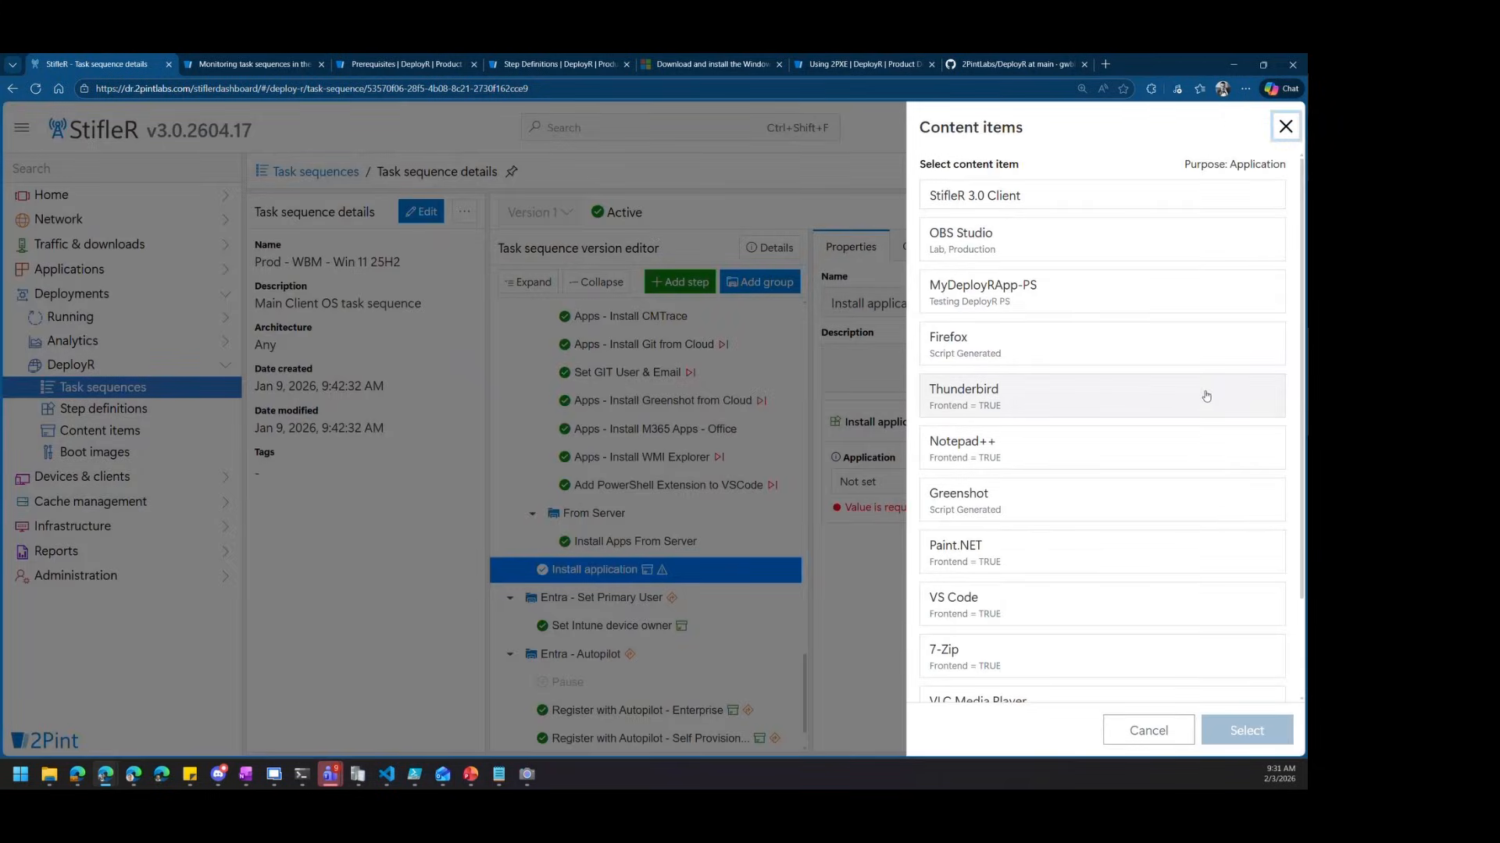
scroll(1109, 418, "down", 3)
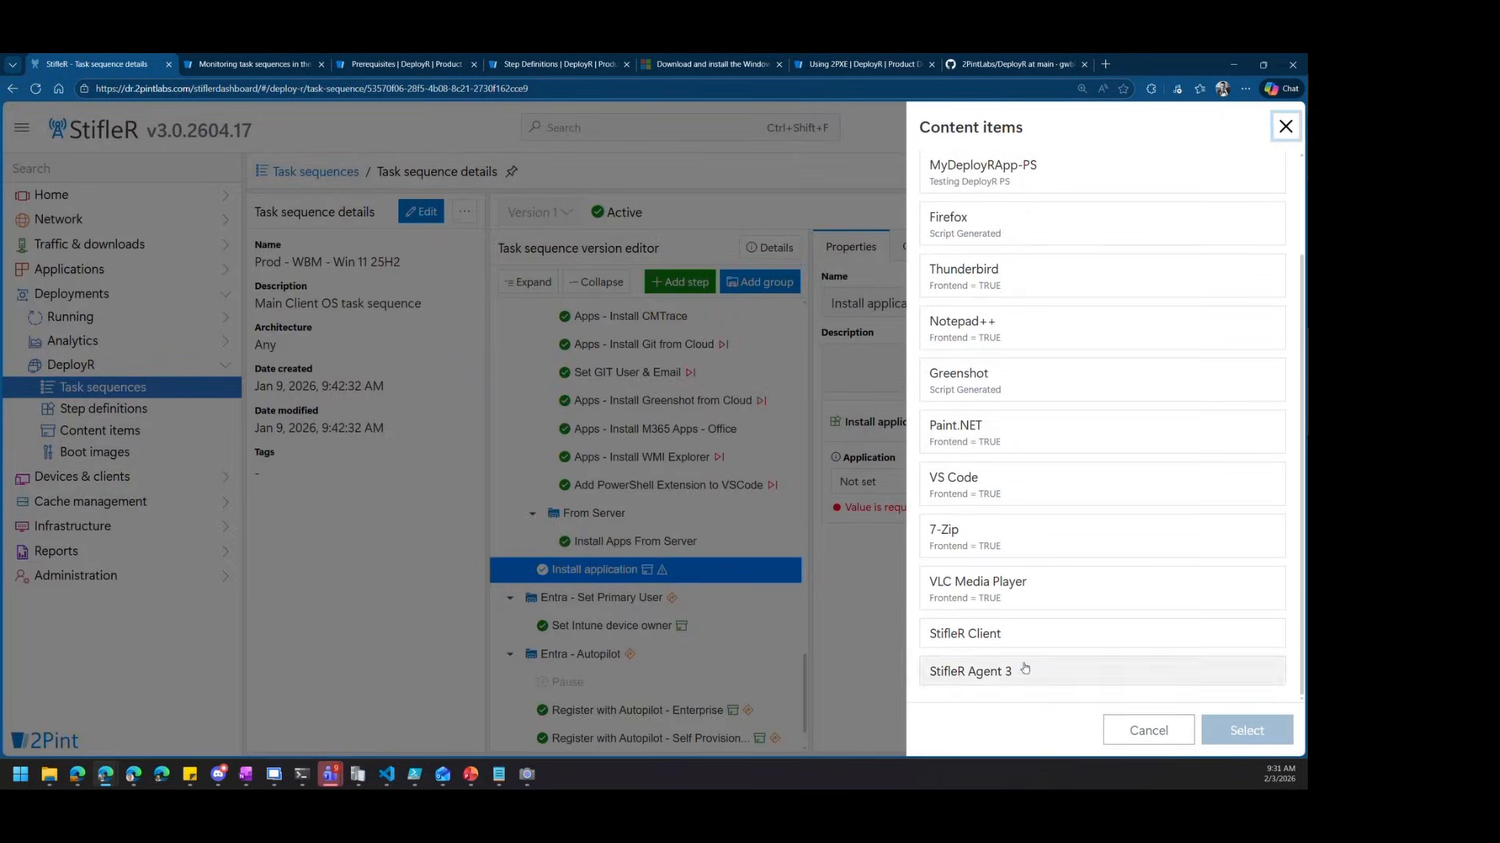
left_click(1024, 670)
left_click(972, 250)
left_click(1240, 720)
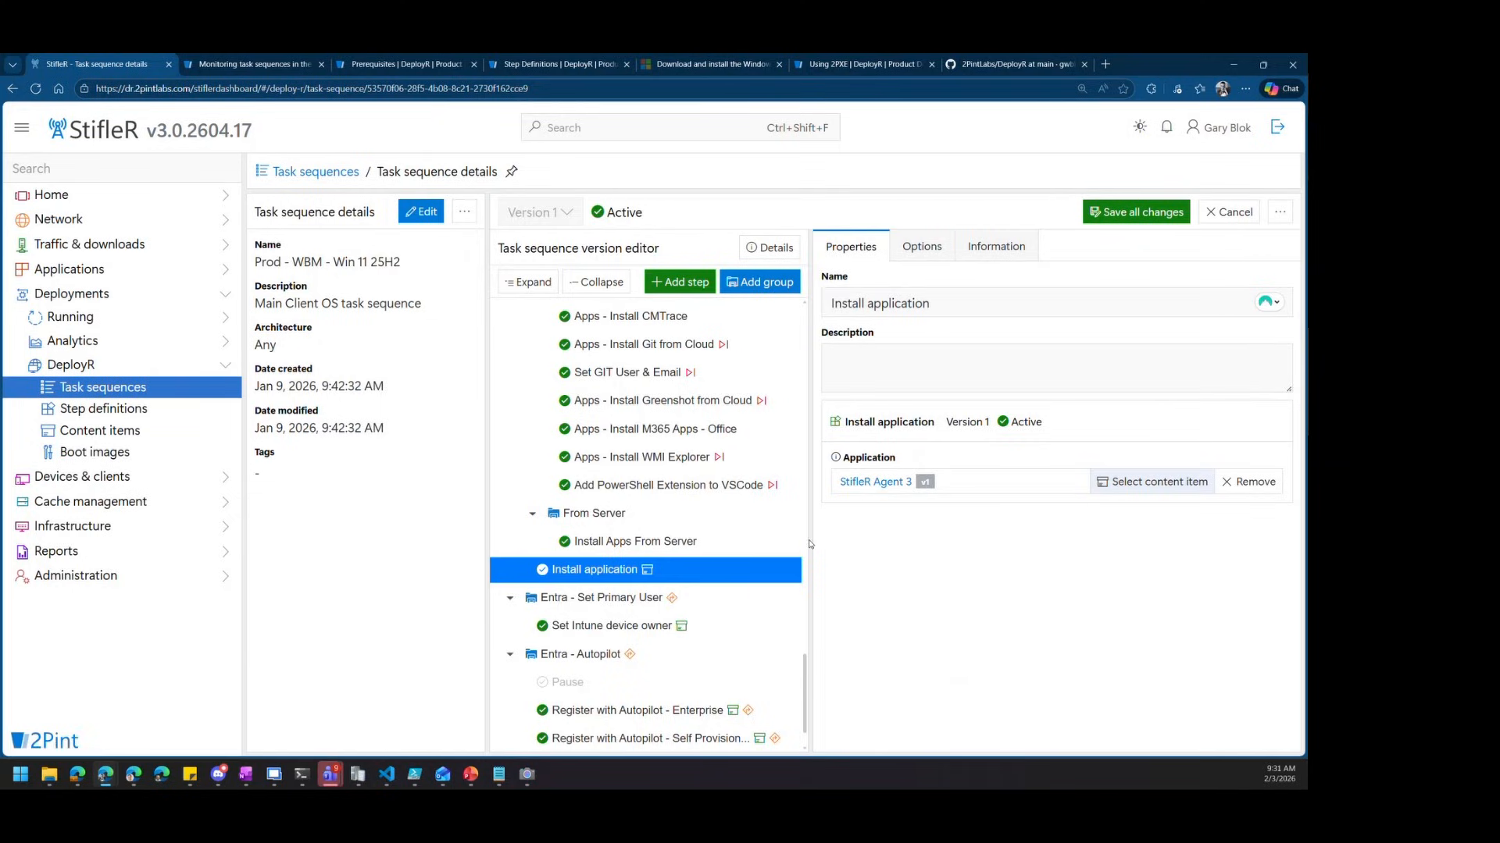
right_click(888, 482)
left_click(945, 489)
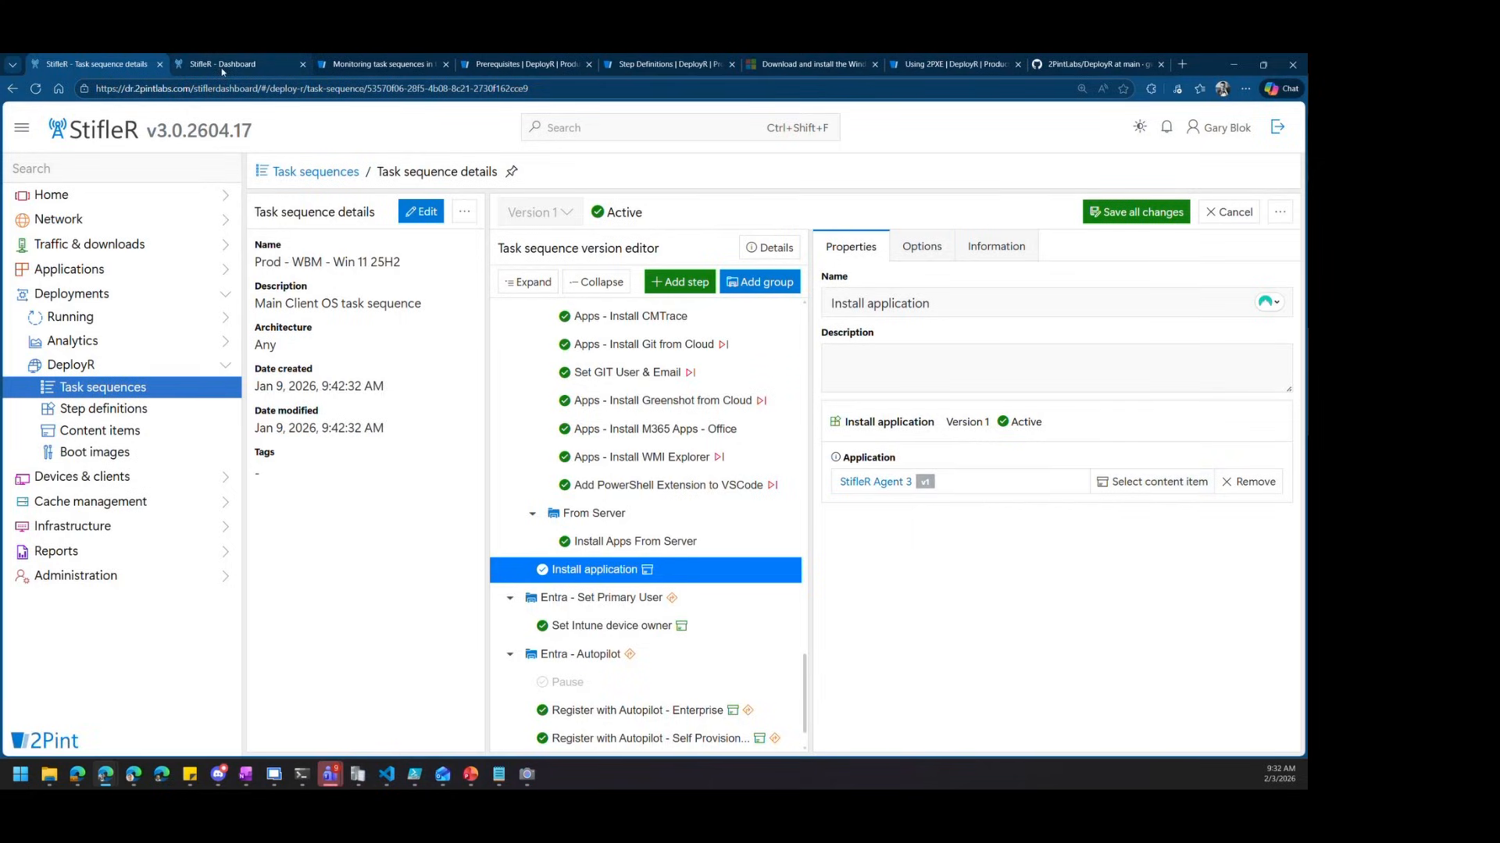
Review the StifleR Agent 3 details tab, then return to the Task sequences list
key("ctrl+Tab")
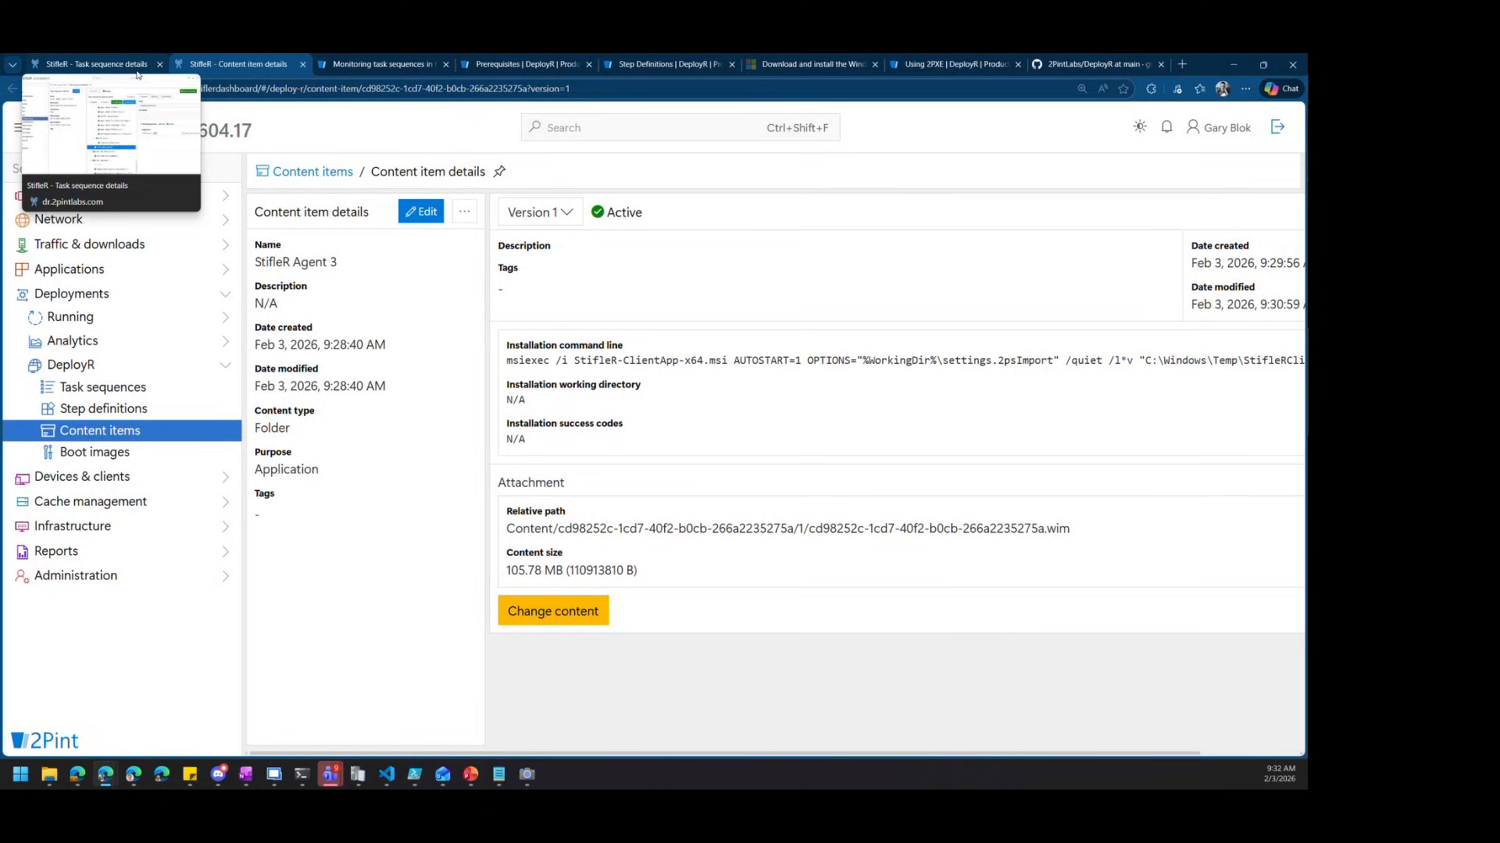
left_click(104, 66)
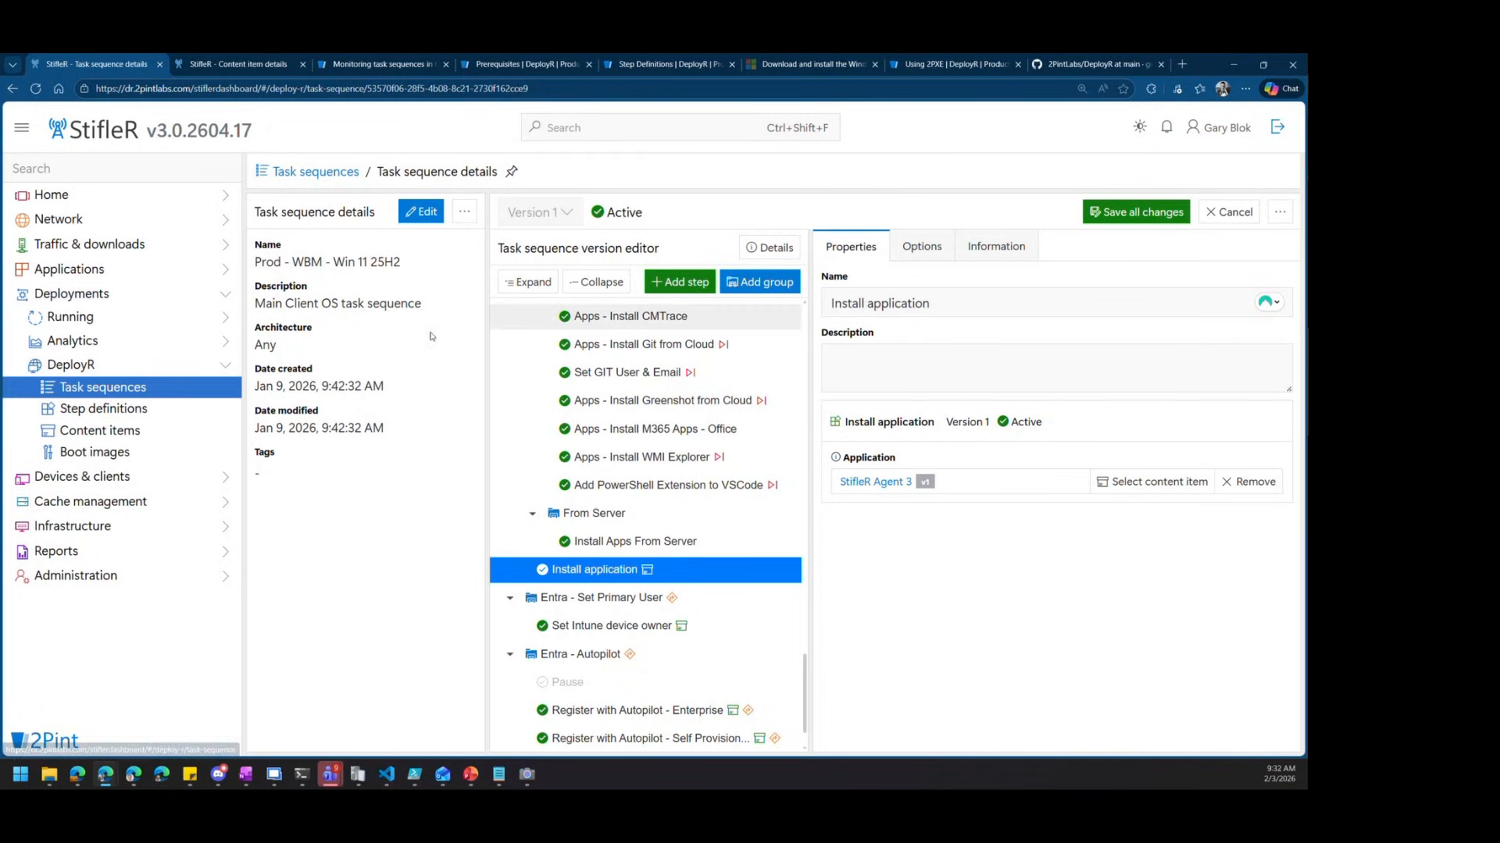
left_click(128, 395)
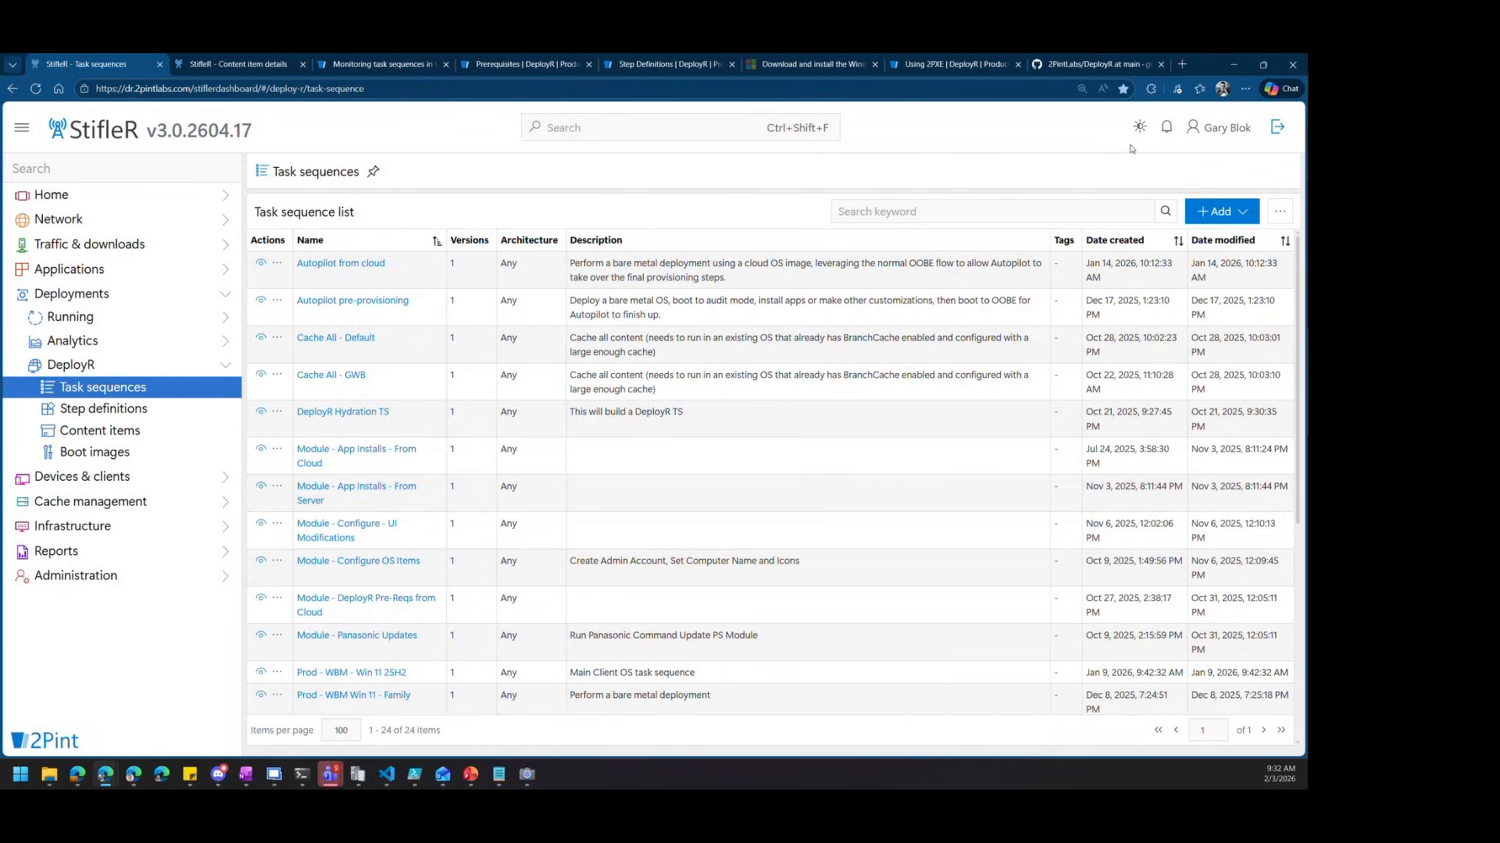
Clone the Windows bare metal template into a new task sequence, set to open after creation
left_click(1247, 220)
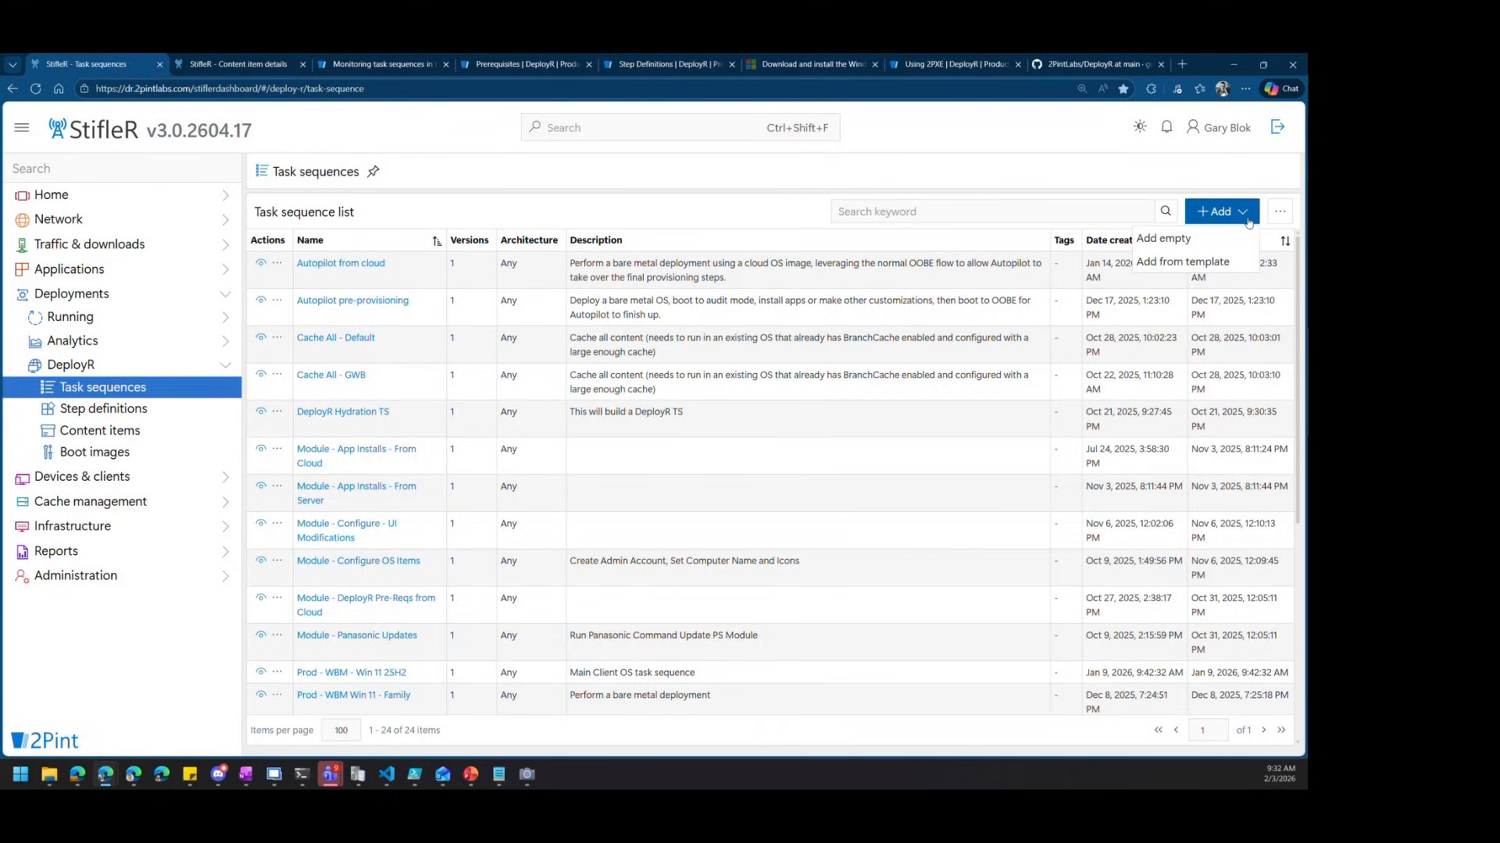
left_click(1180, 263)
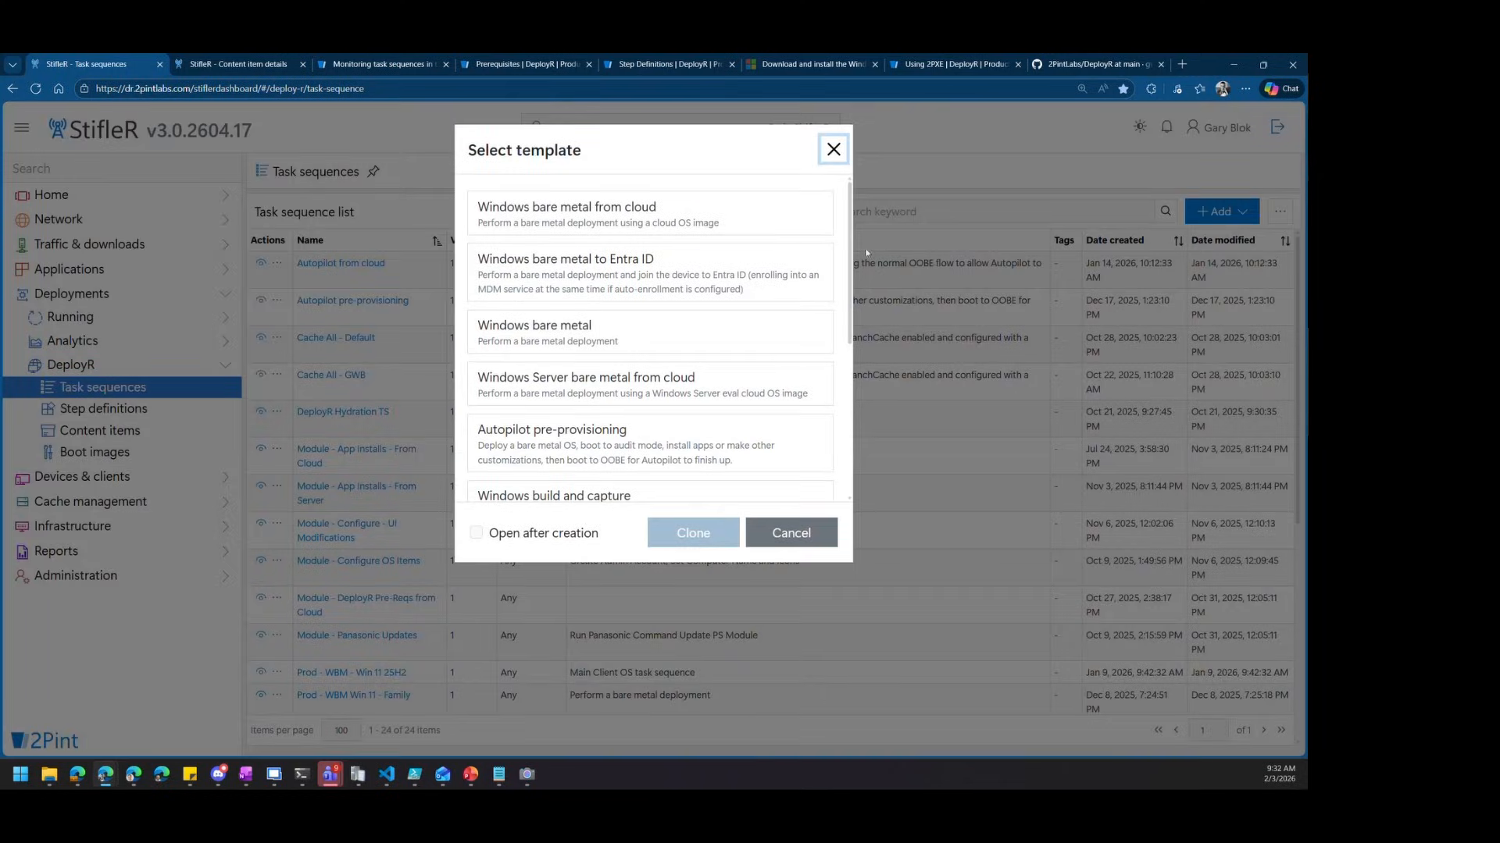
mouse_move(850, 251)
left_mouse_down()
mouse_move(851, 410)
mouse_move(848, 242)
left_mouse_up()
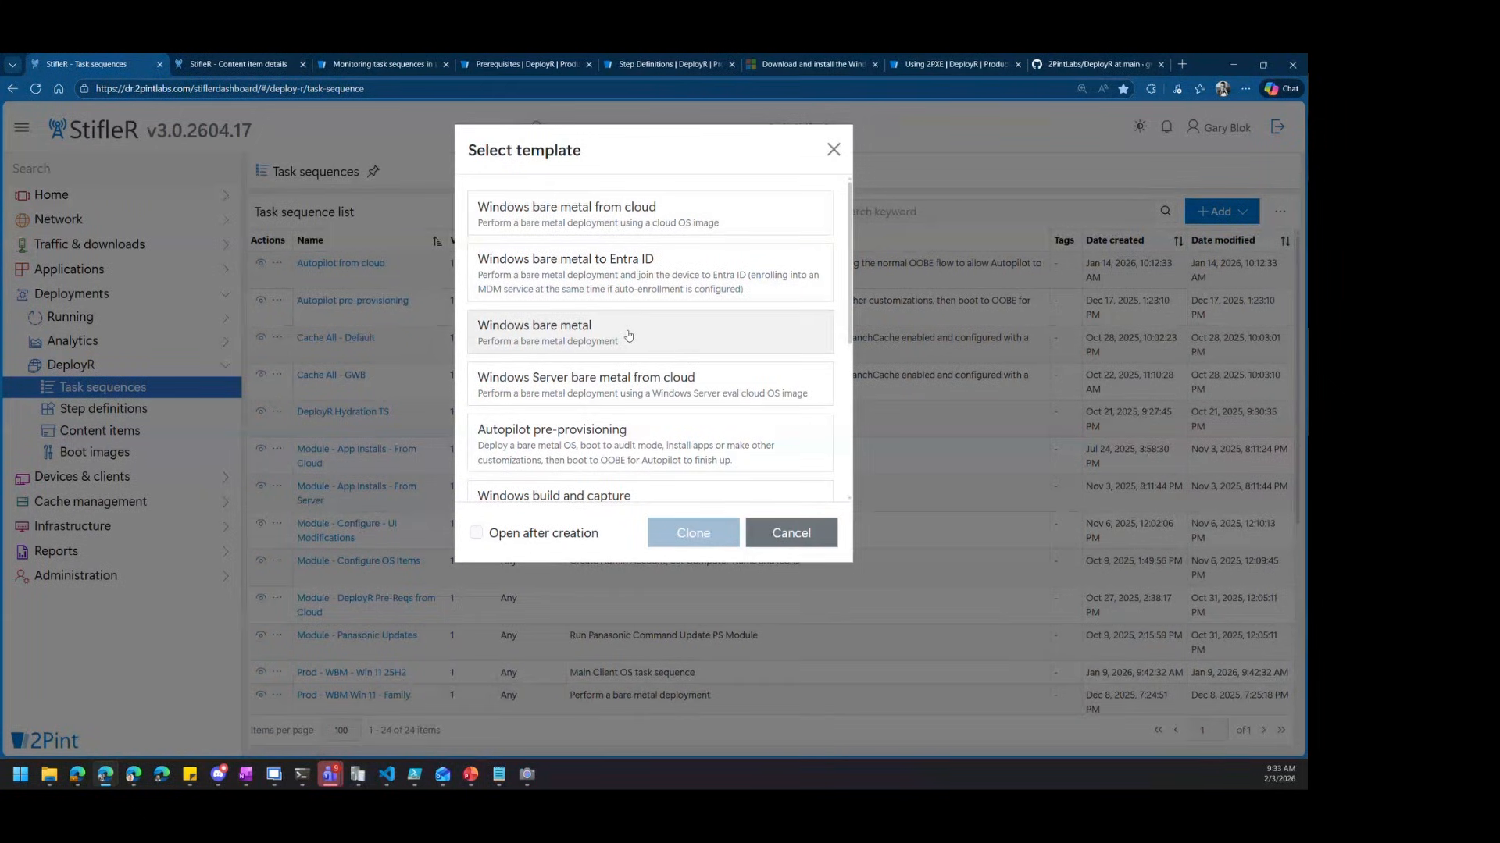
scroll(629, 336, "down", 3)
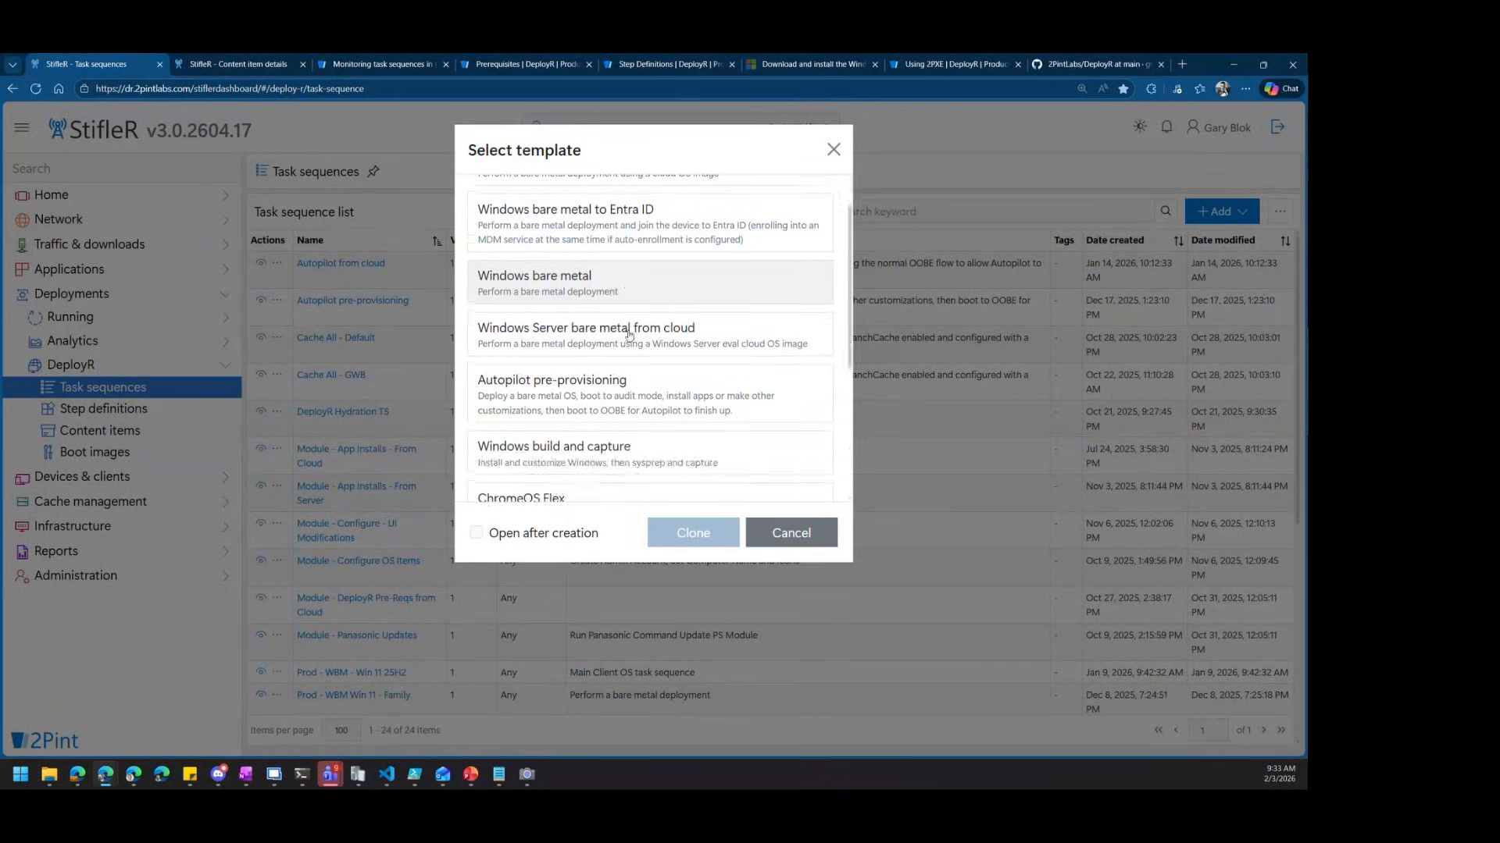
scroll(629, 336, "up", 3)
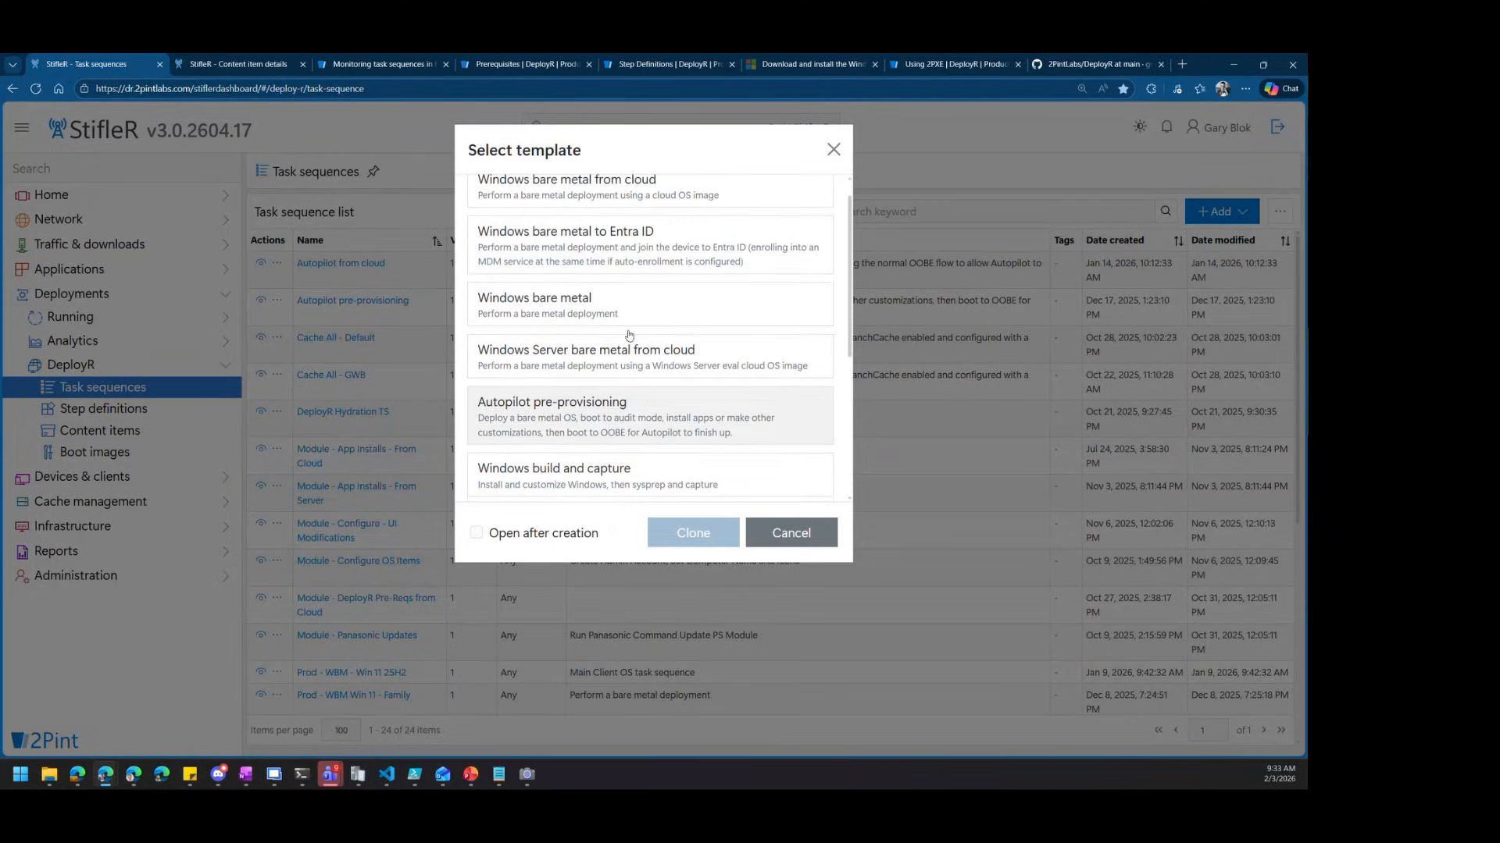
left_click(622, 335)
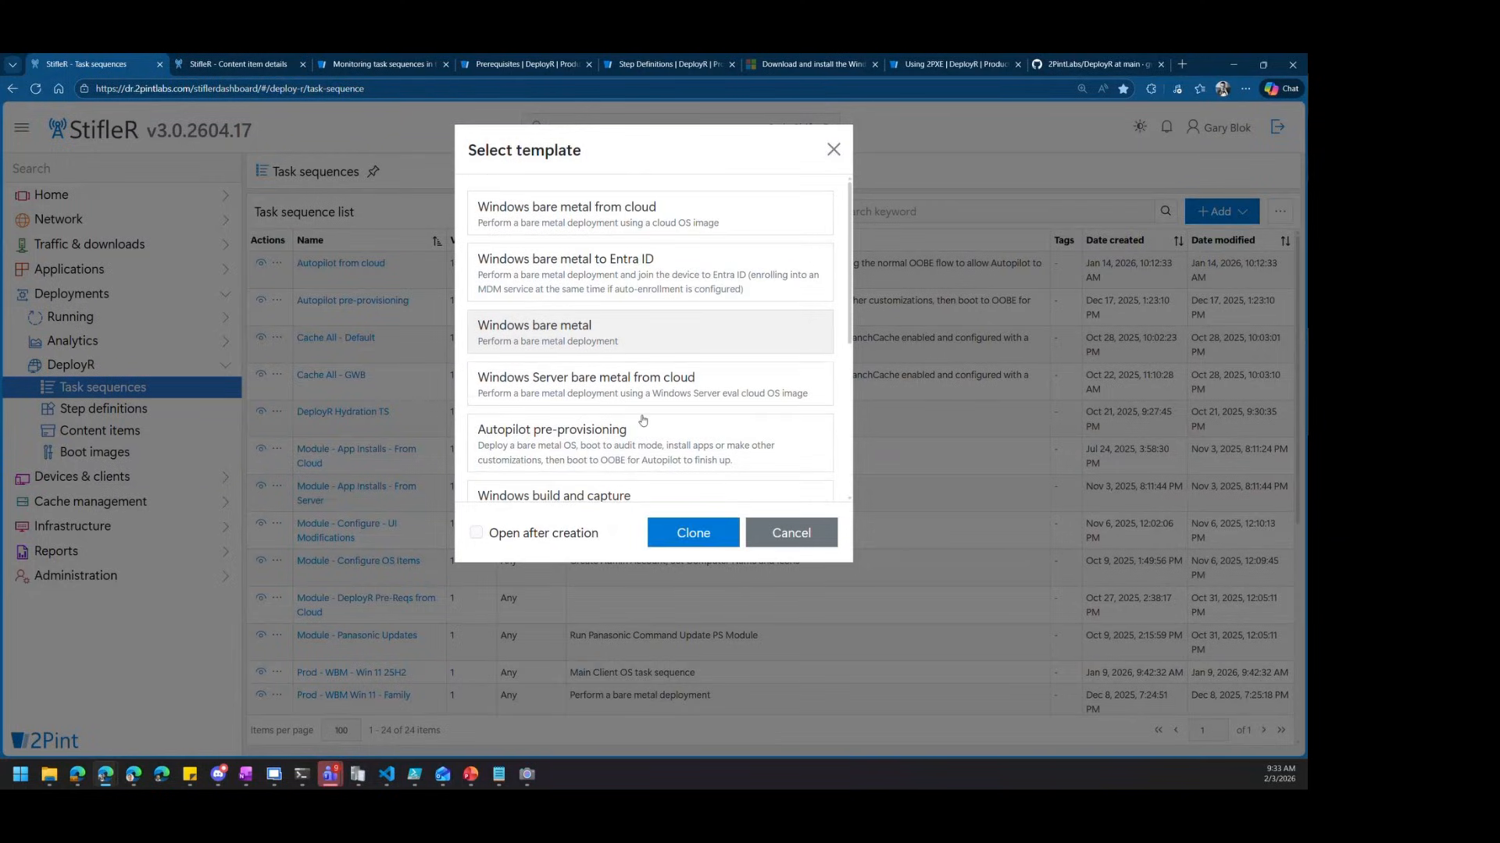
left_click(500, 533)
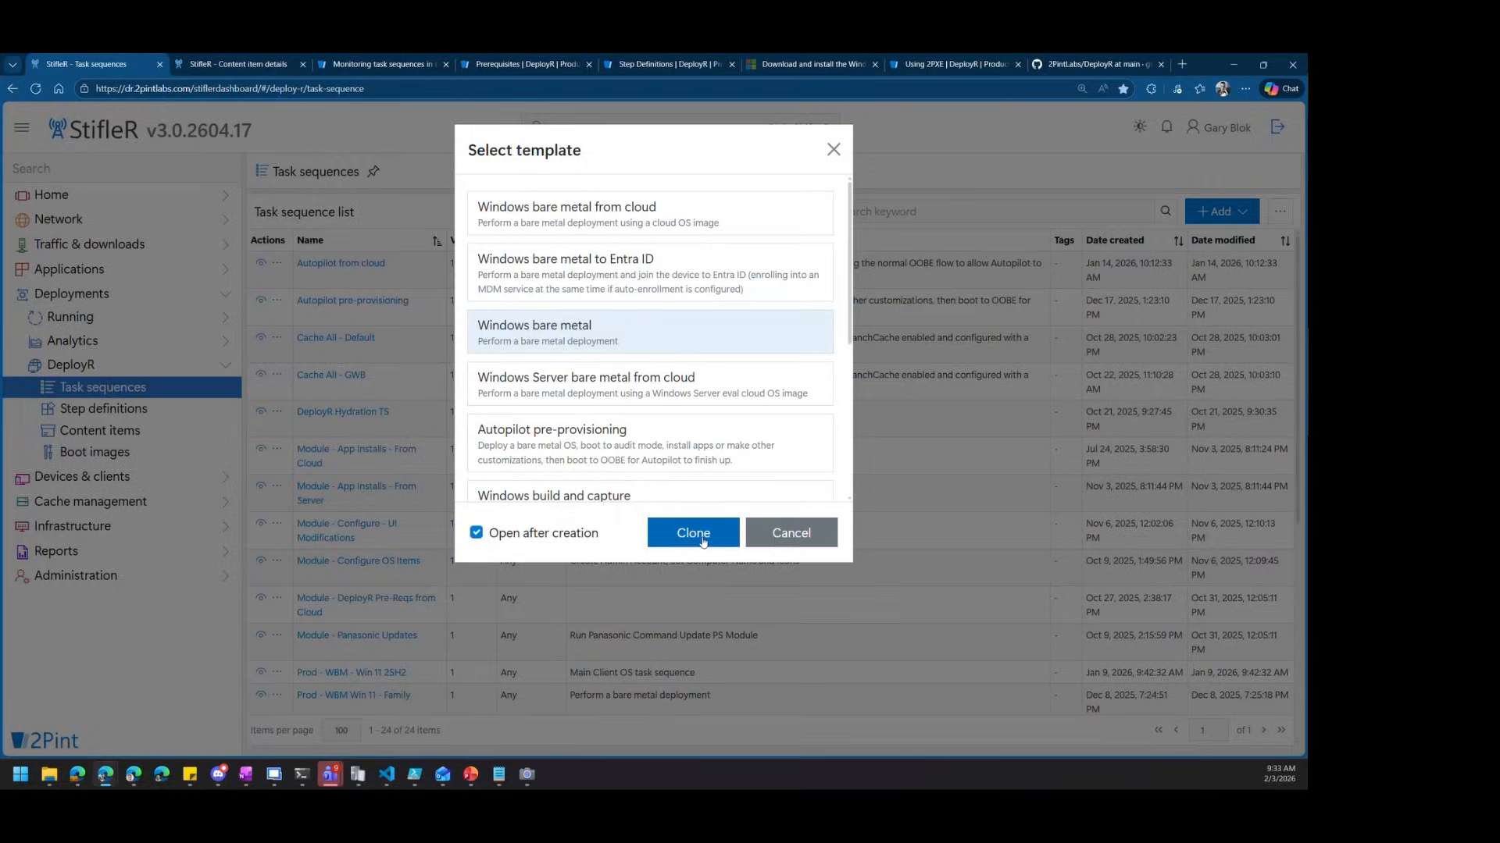
left_click(702, 539)
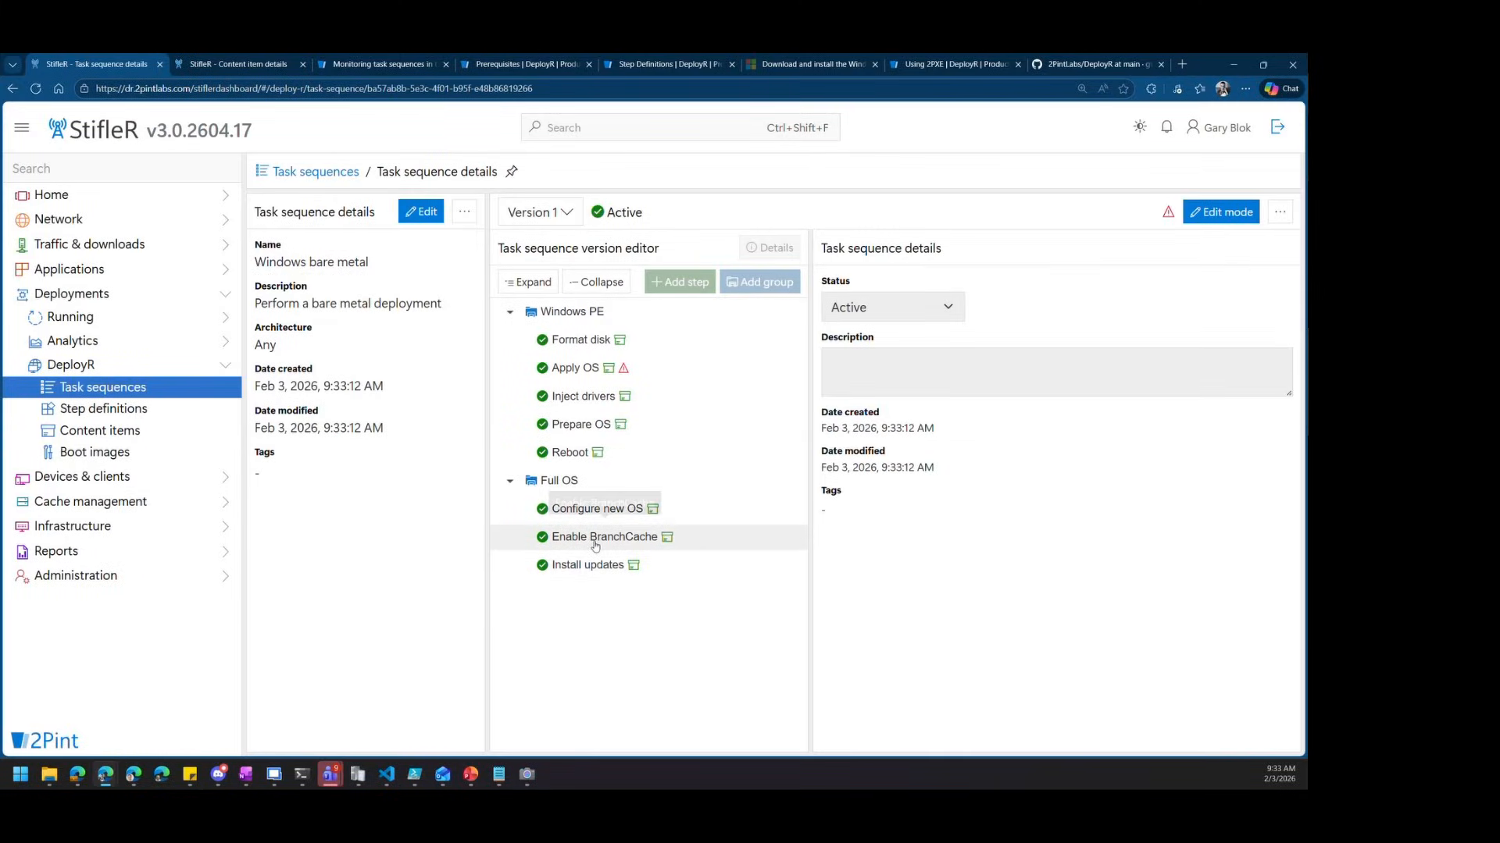
Choose Windows 11 25H2 version 2 as the Apply OS step's operating system image
left_click(578, 370)
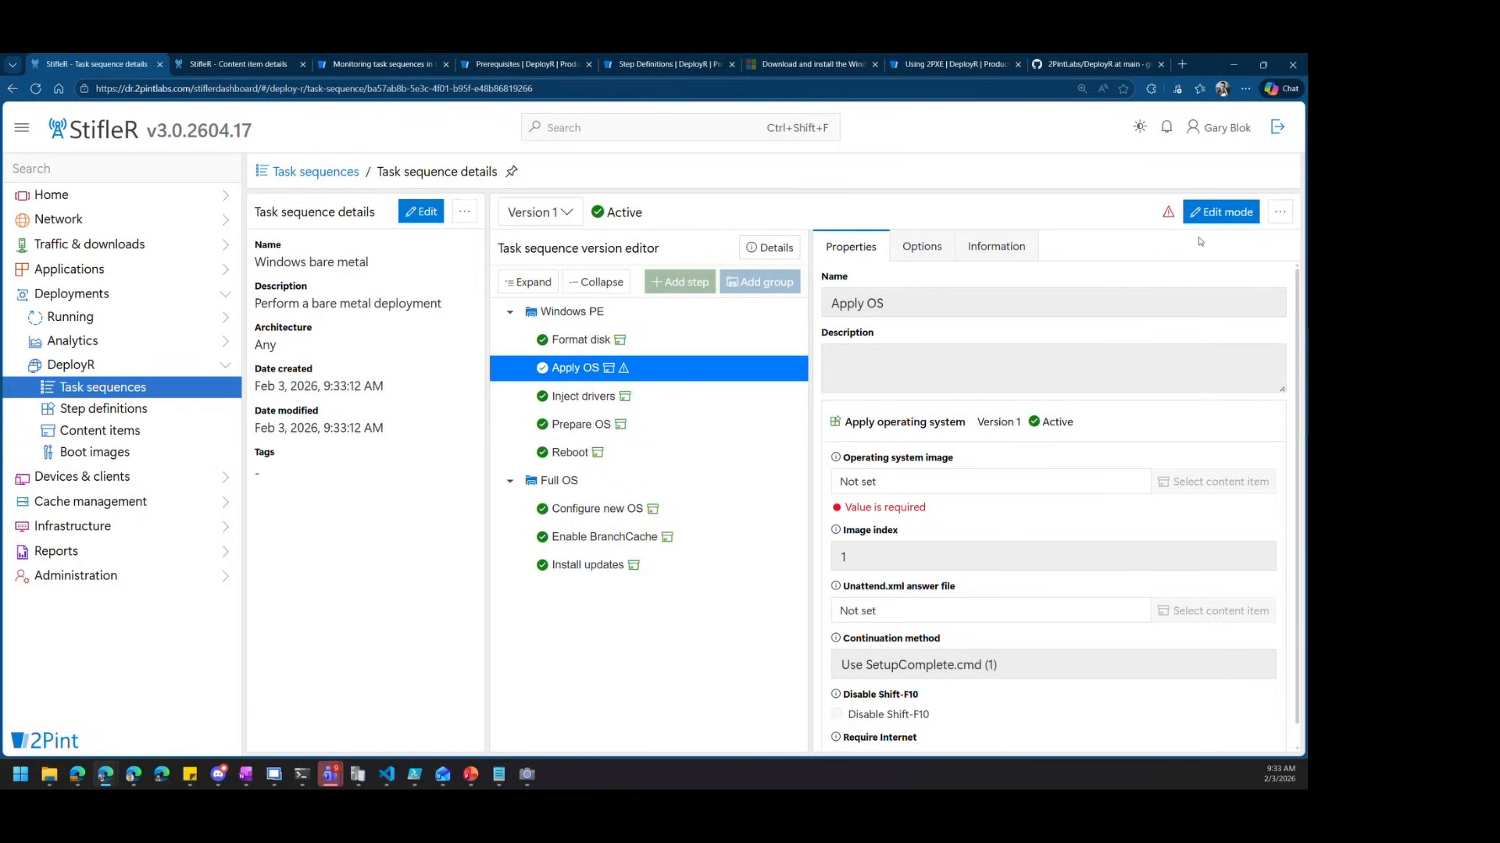
left_click(1227, 215)
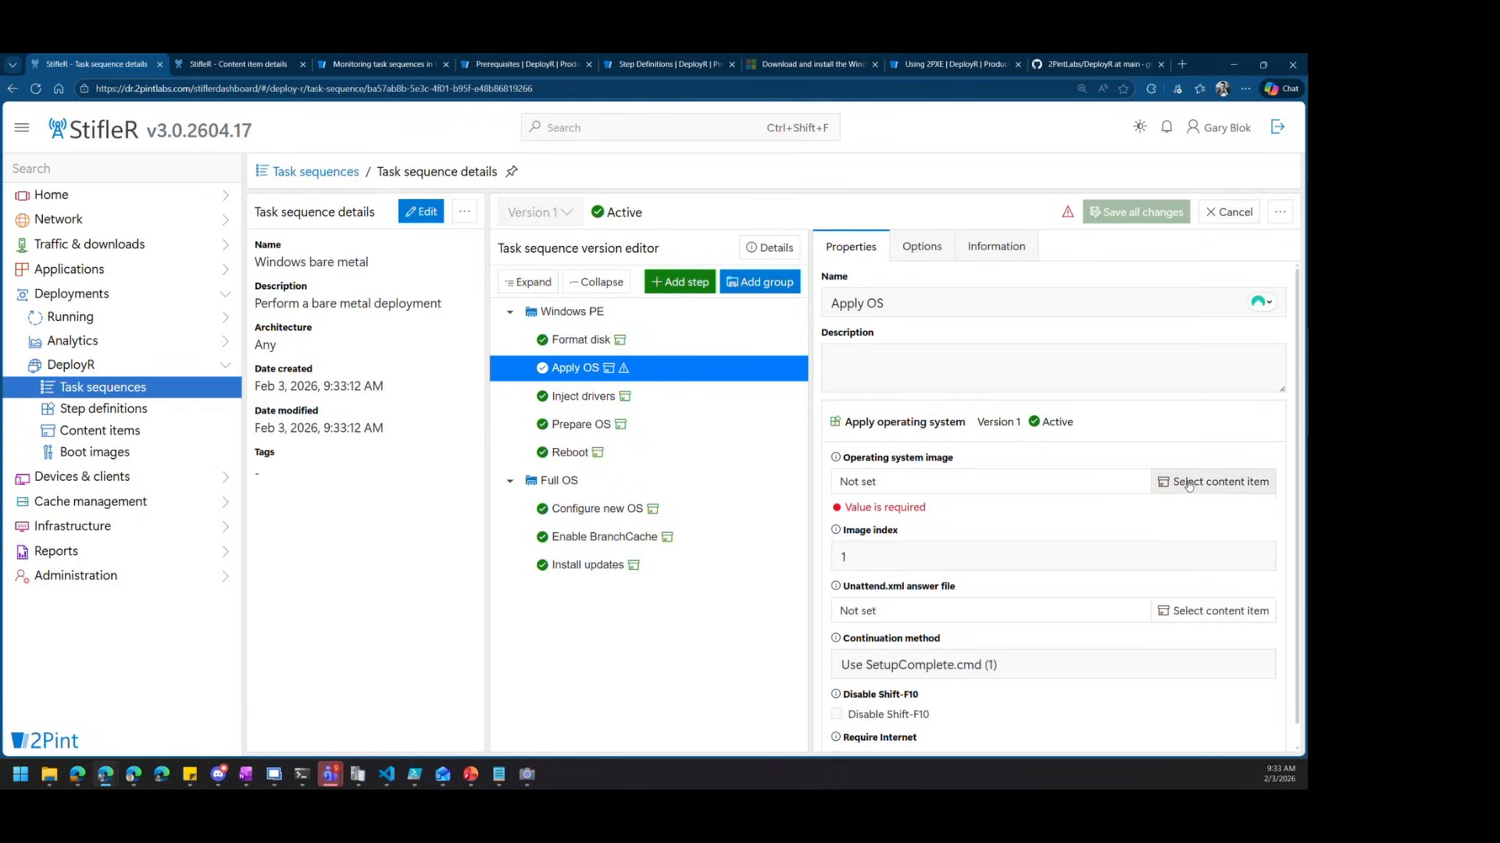
left_click(1188, 483)
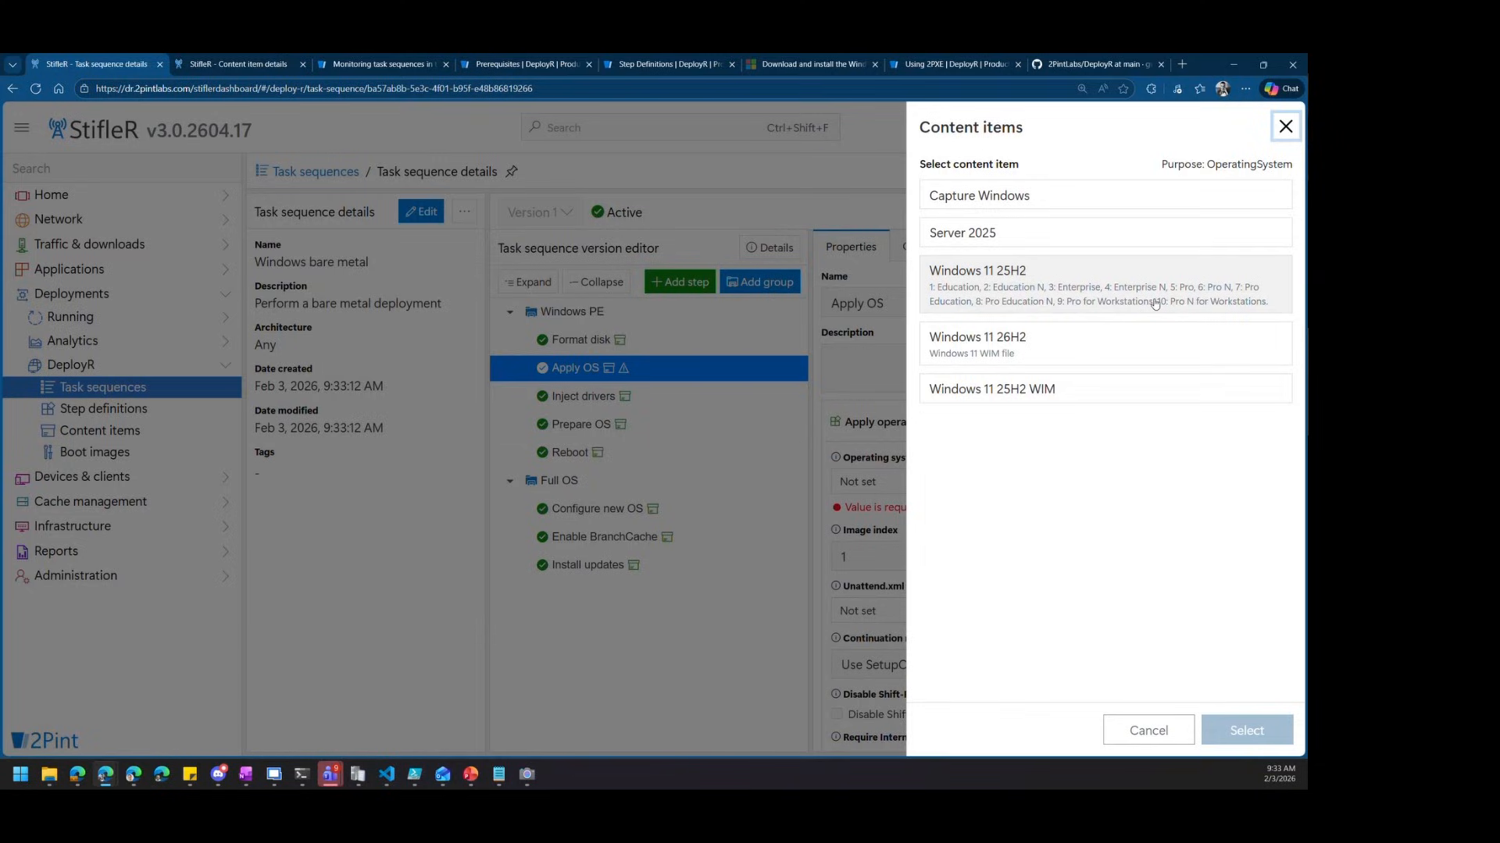
left_click(1109, 297)
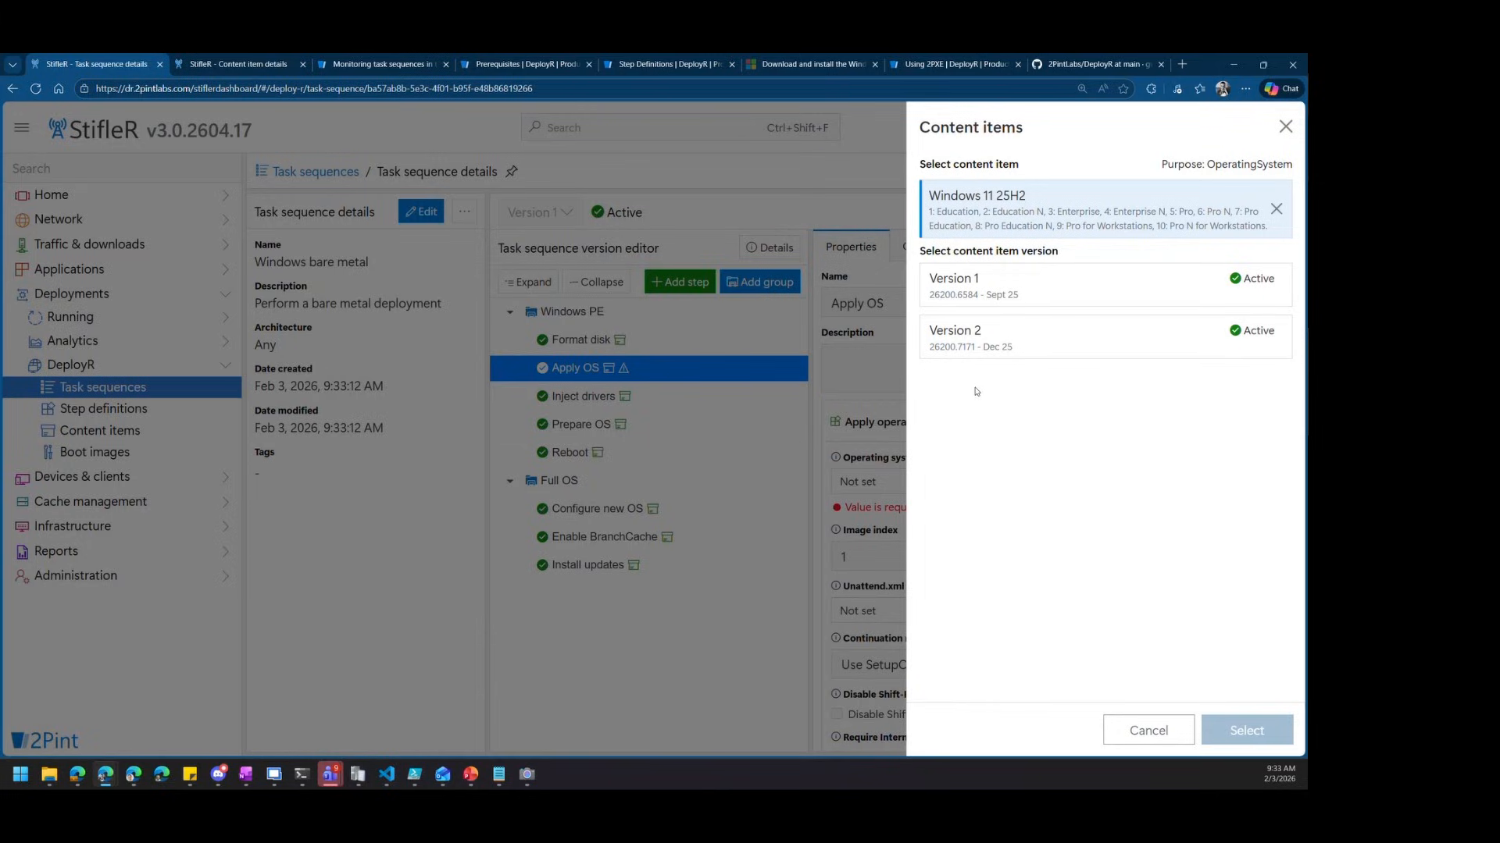
left_click(1029, 334)
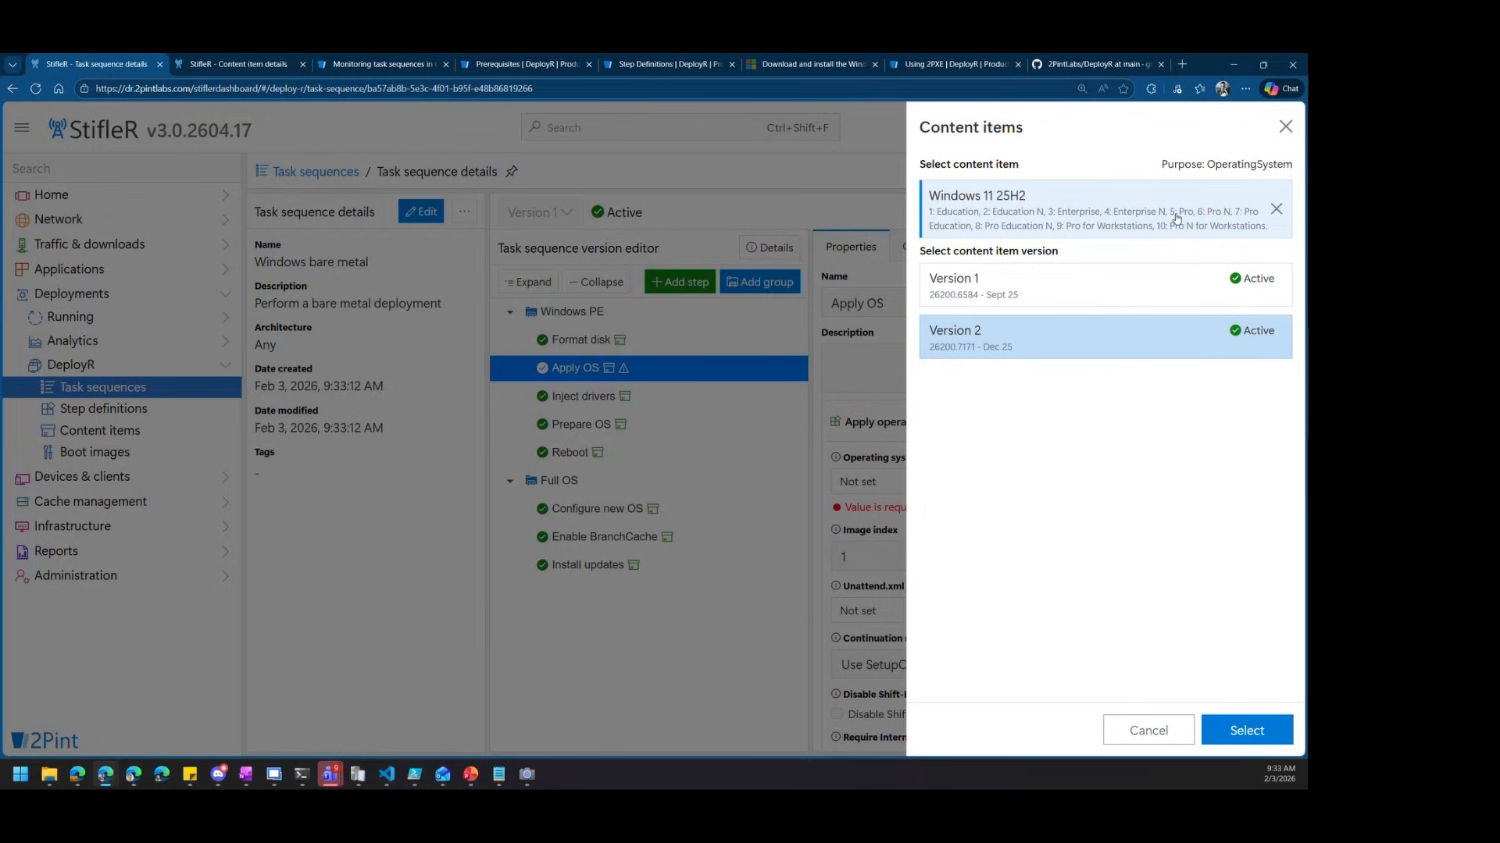
left_click(1249, 729)
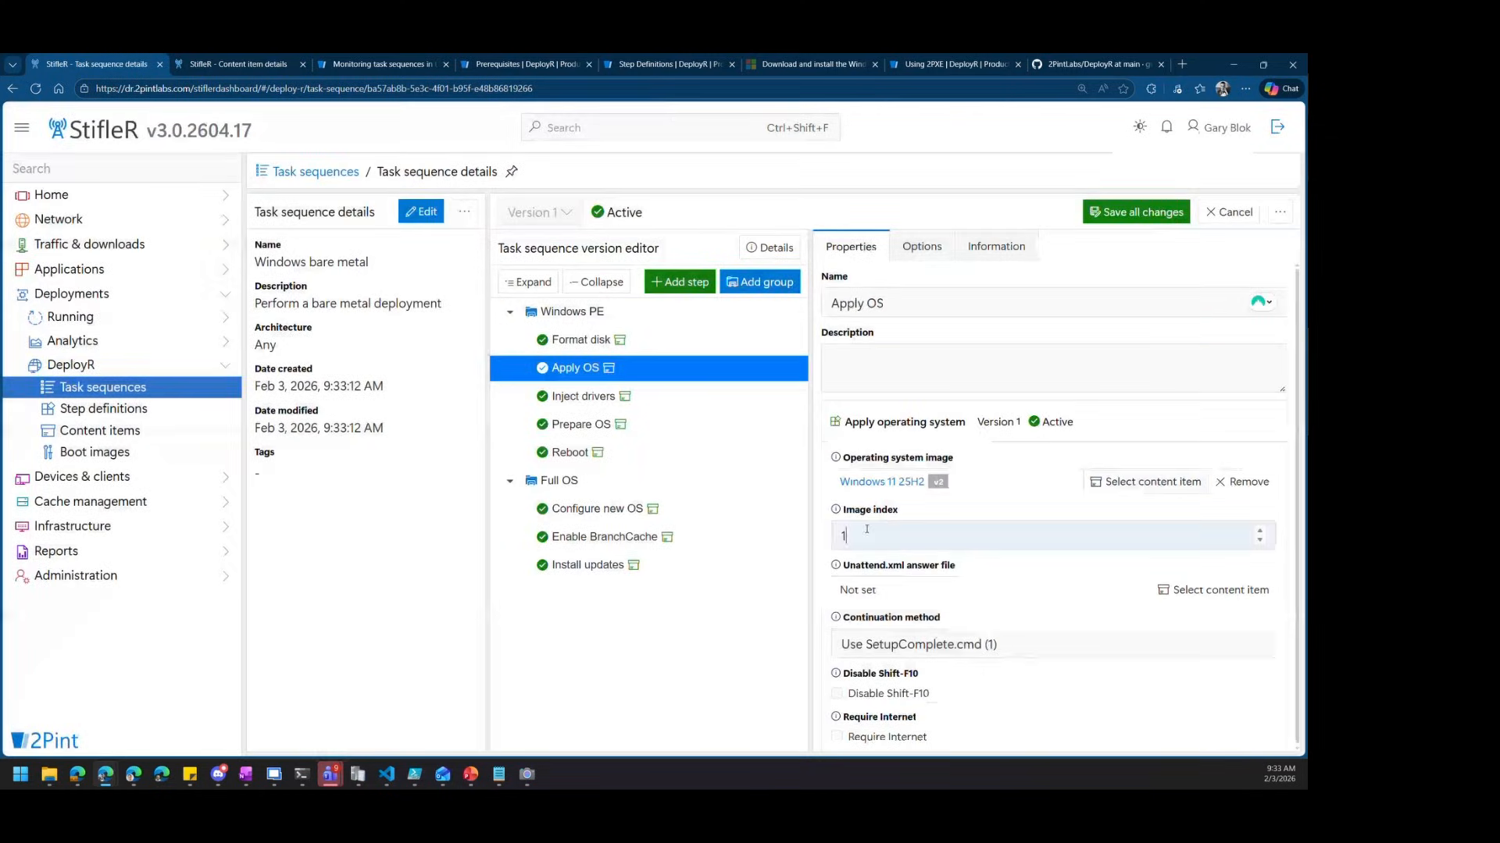
Enter image index 5 and keep Use SetupComplete.cmd (1) as the continuation method
type("5")
left_click(1059, 693)
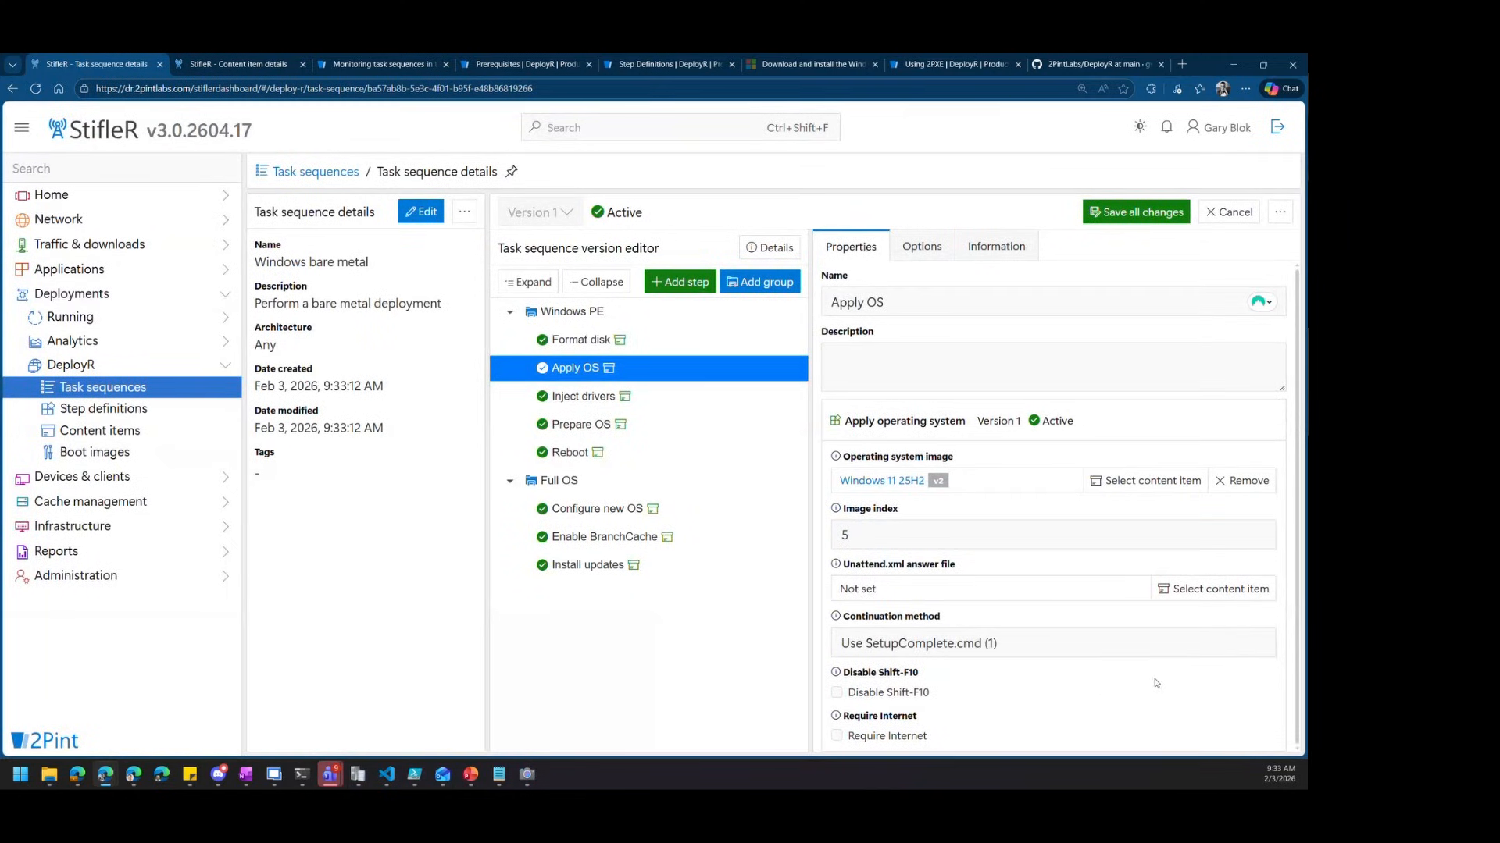
left_click(1062, 648)
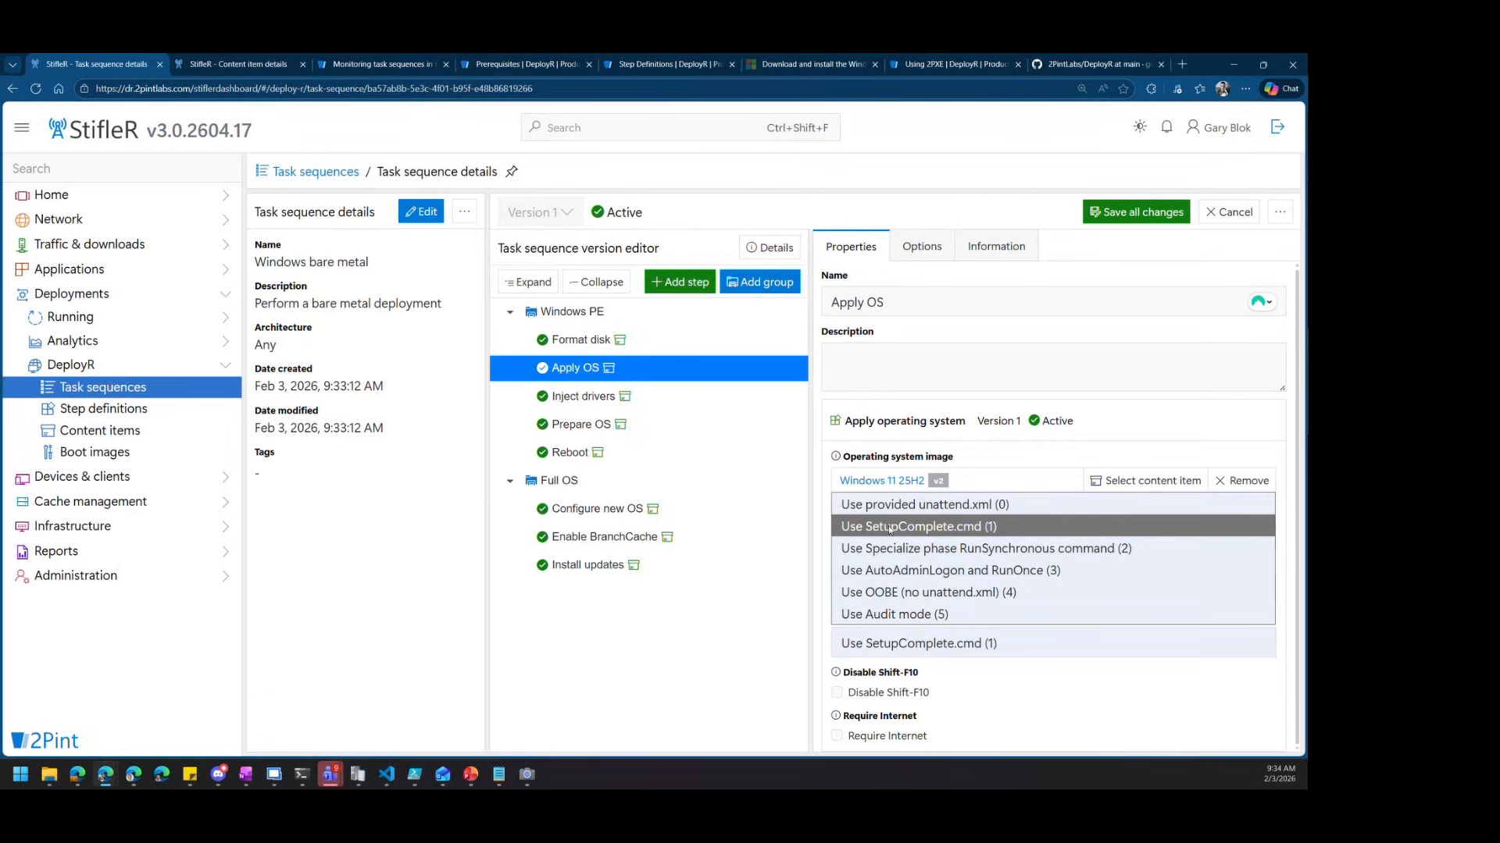
left_click(928, 527)
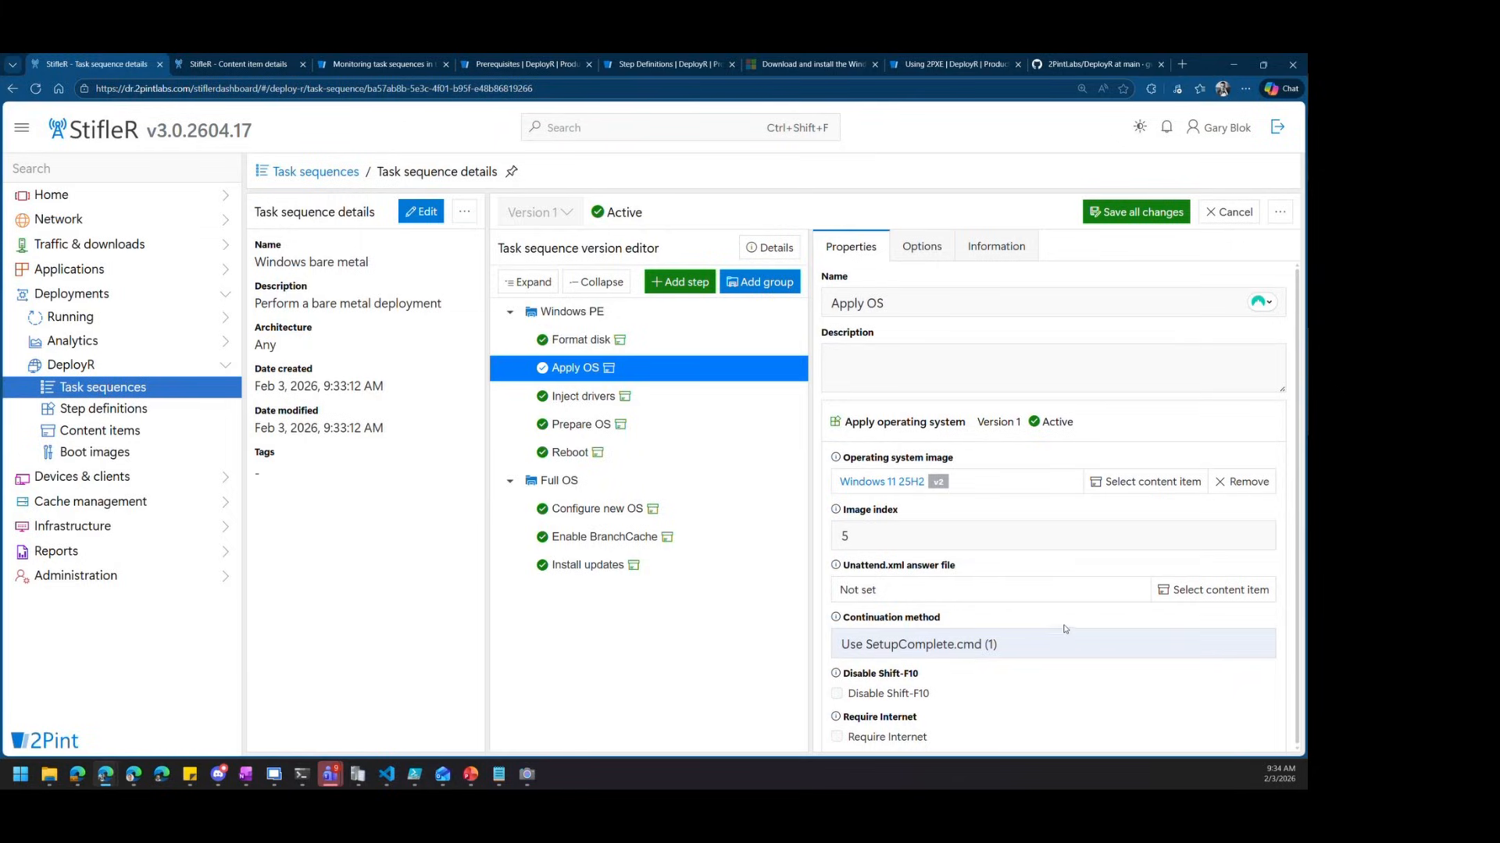
left_click(581, 397)
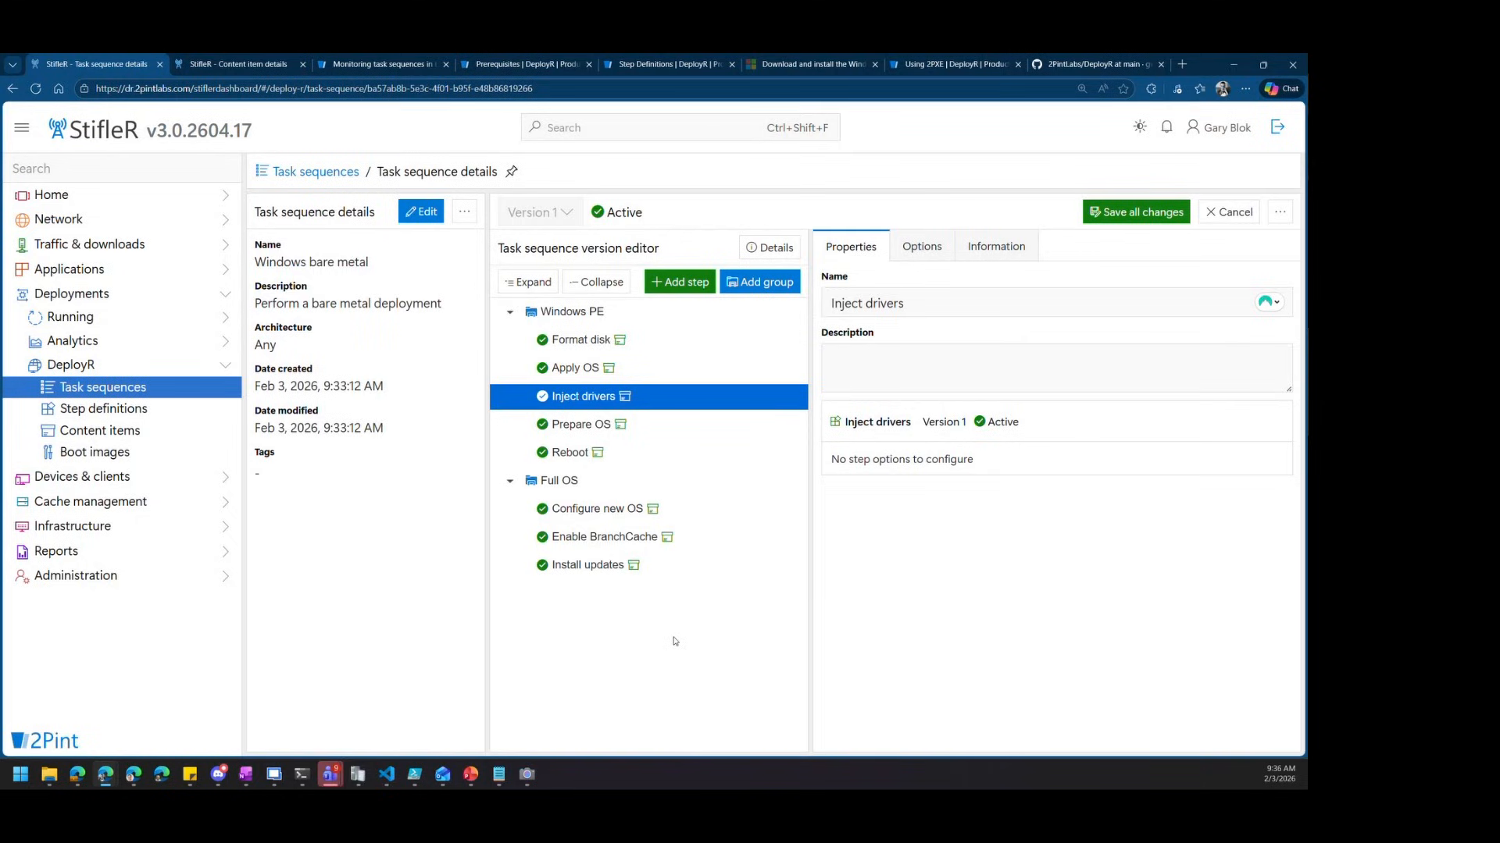
Add a Customize - Configure Initial Variables step and drag it above Windows PE at the top
left_click(688, 288)
scroll(1088, 394, "down", 5)
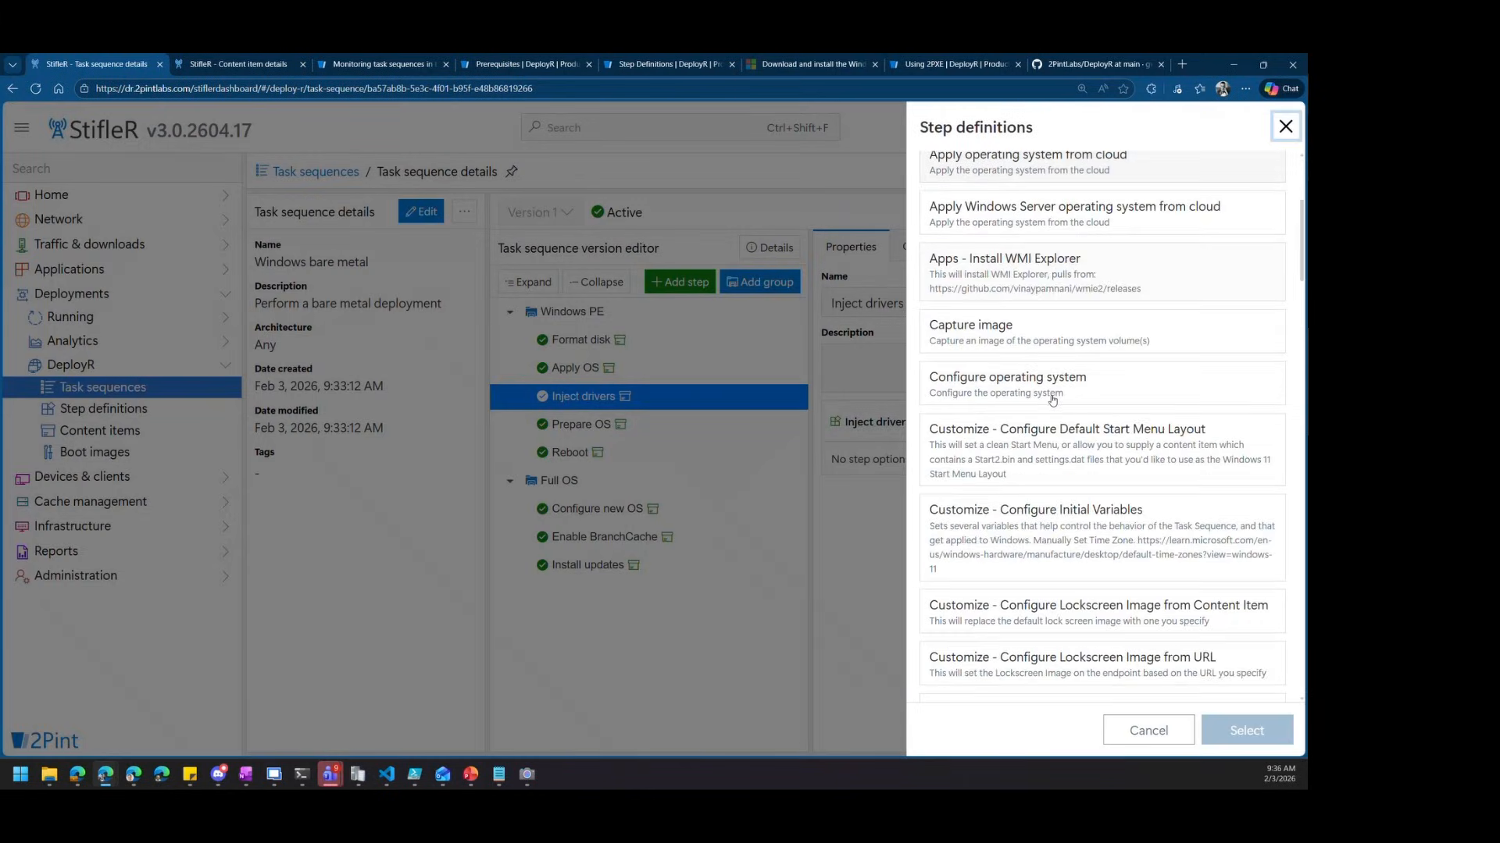
scroll(1087, 395, "down", 3)
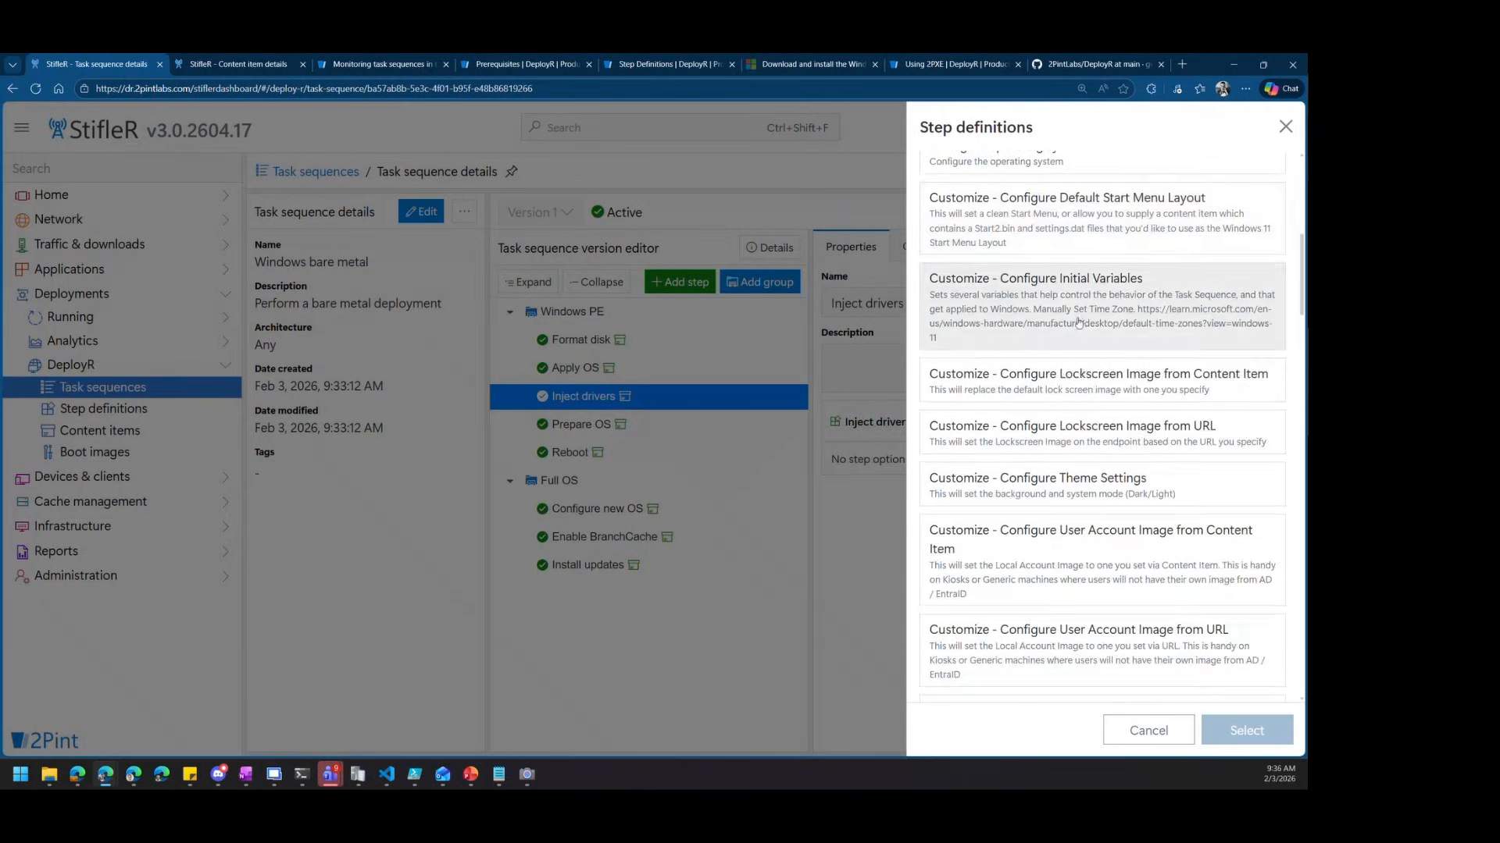
left_click(1087, 308)
left_click(1246, 730)
left_click_drag(609, 593, 609, 307)
left_click(609, 311)
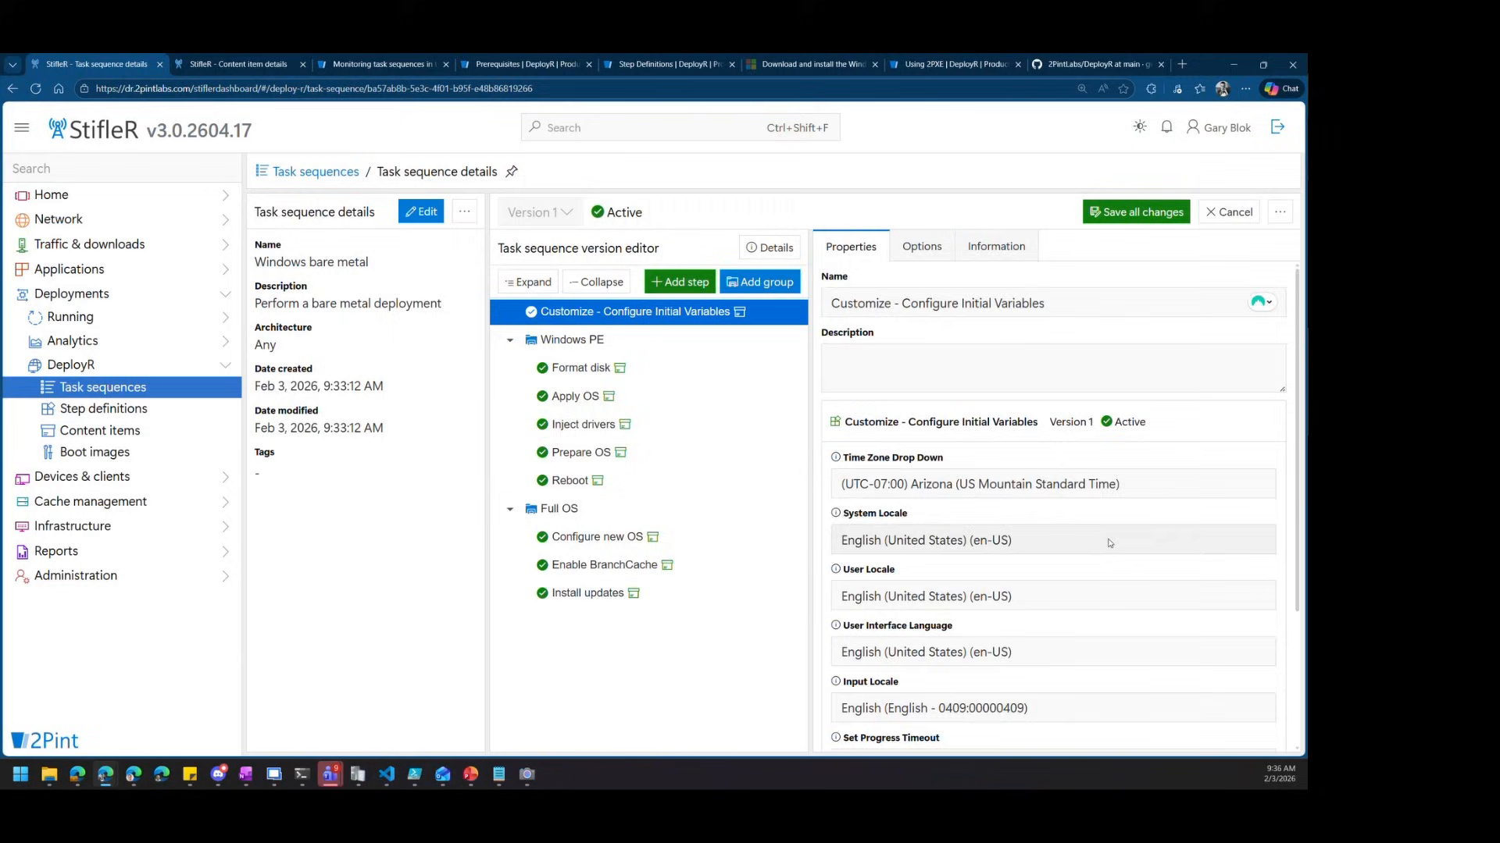
scroll(1118, 564, "down", 1)
Choose Reseal (For Autopilot) as the Initial Variables step's Finish Action
scroll(1118, 564, "down", 3)
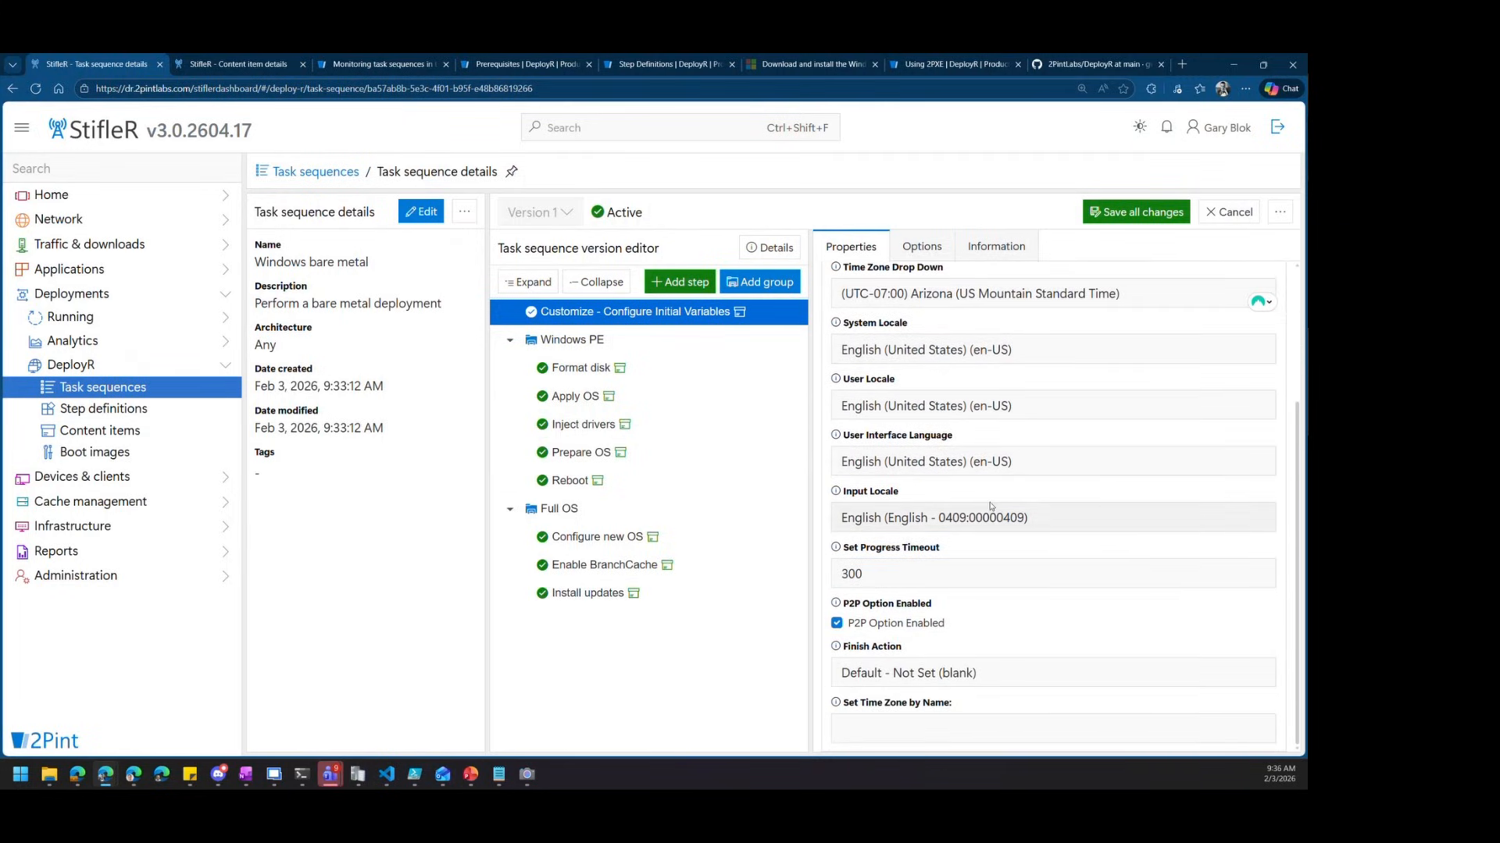
left_click(909, 684)
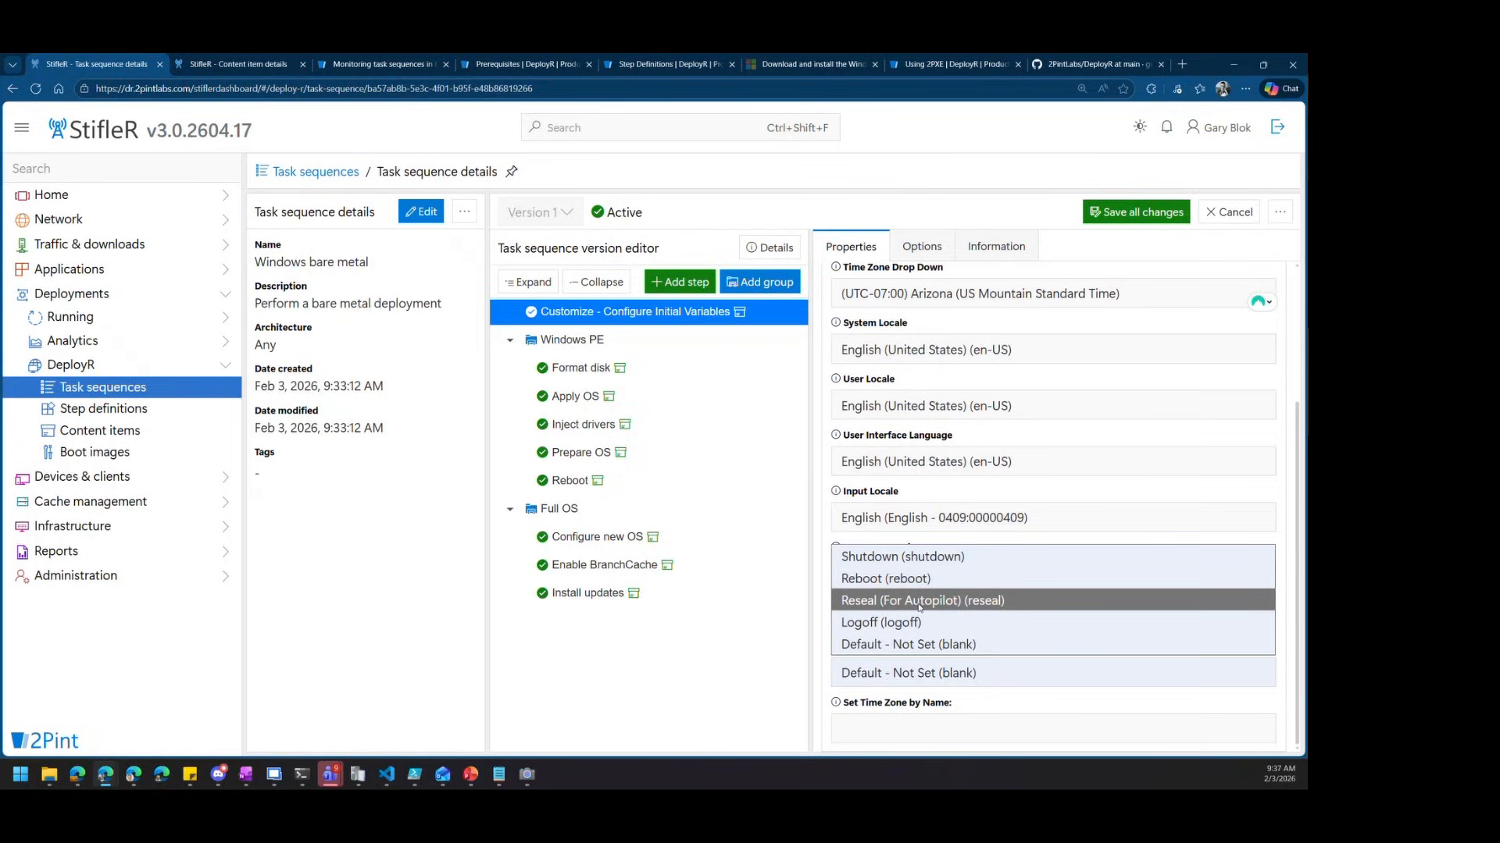
left_click(919, 603)
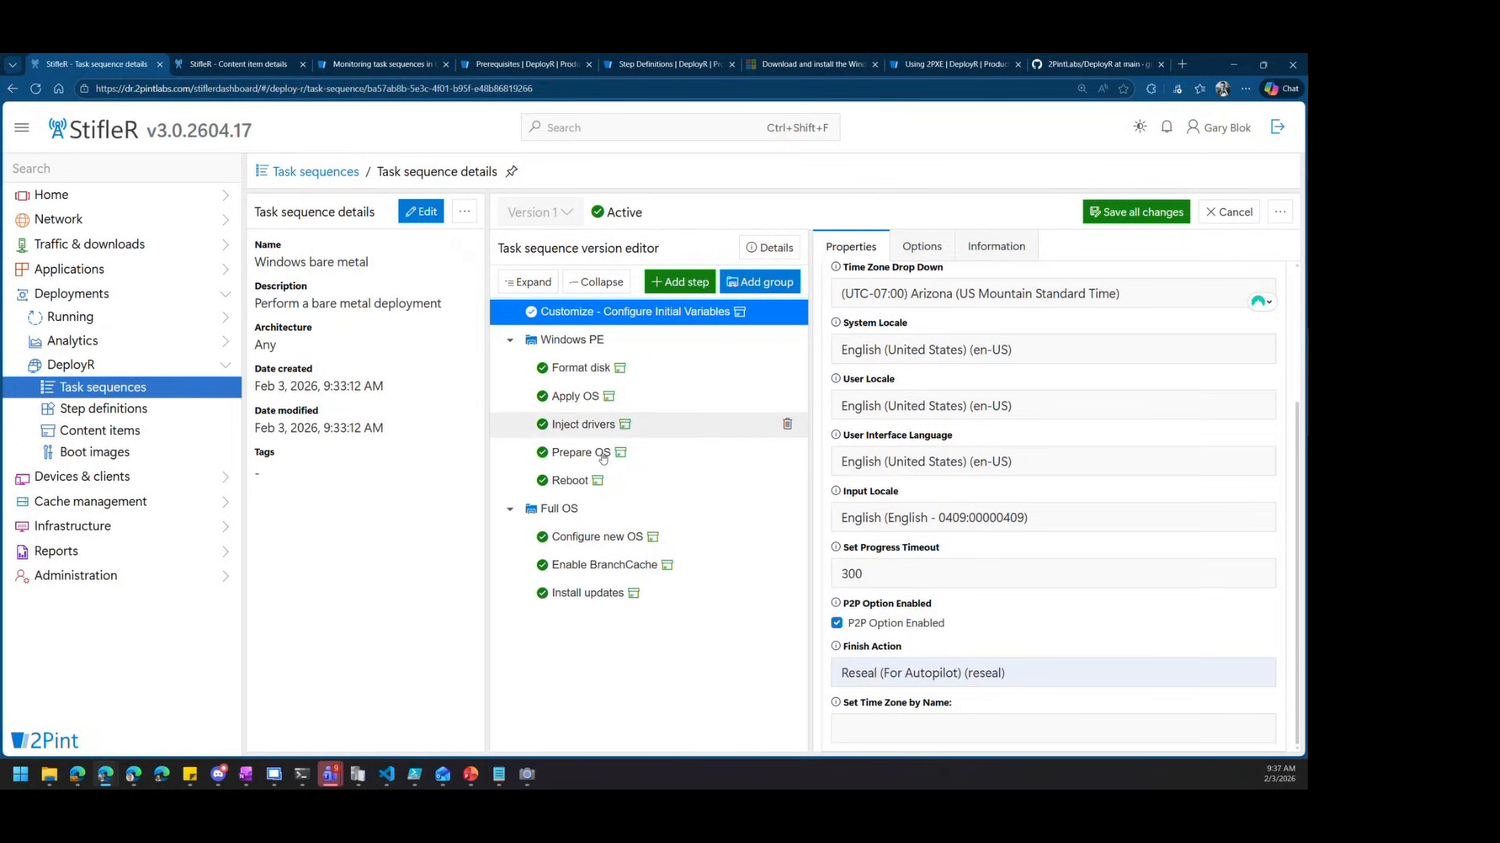
Add a Register with Autopilot step at the end of Full OS
left_click(747, 508)
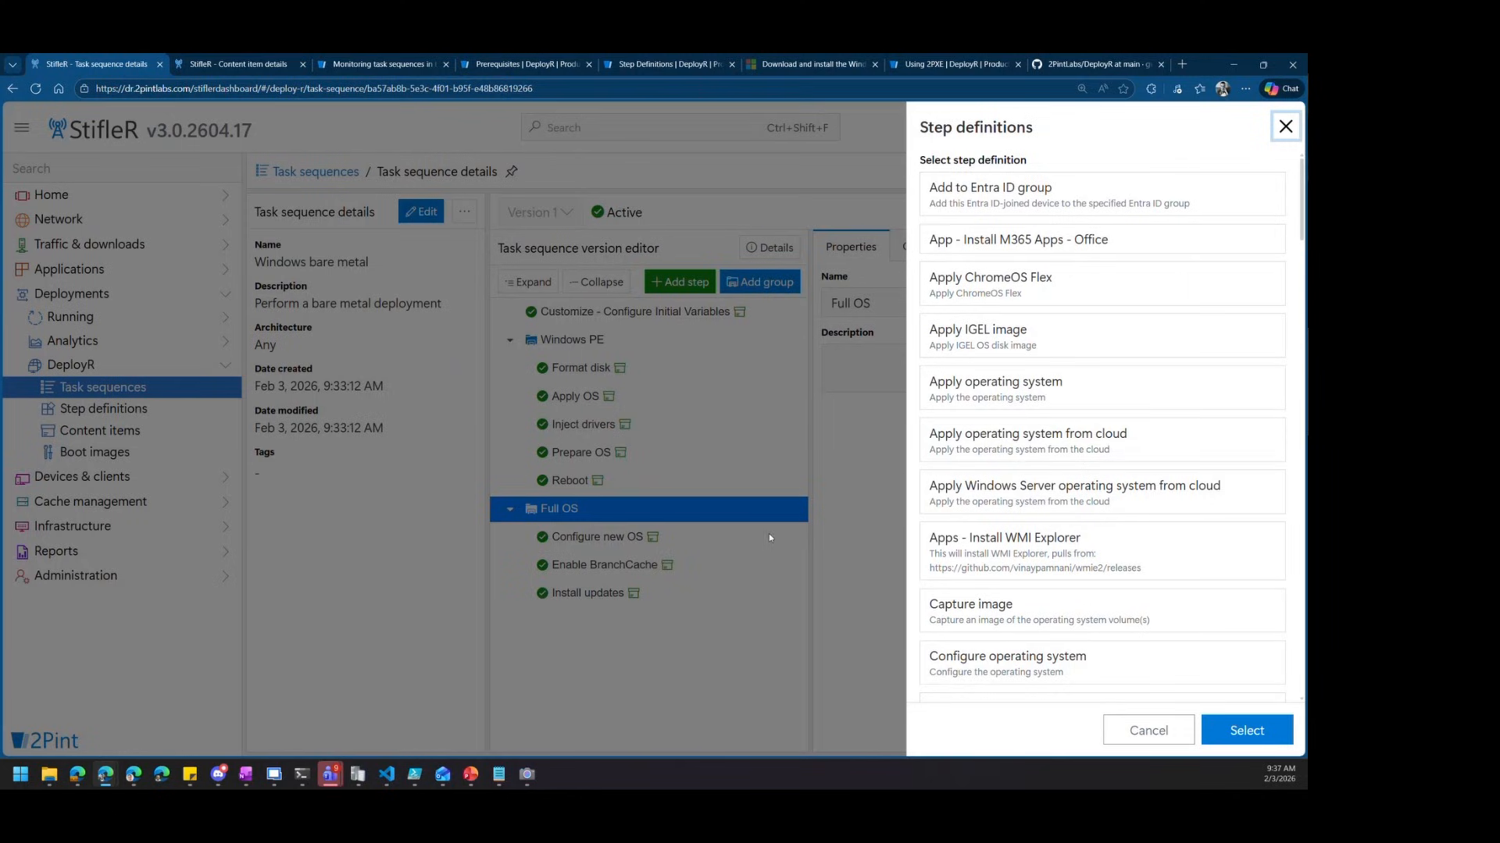
scroll(1145, 515, "down", 3)
scroll(1145, 515, "down", 10)
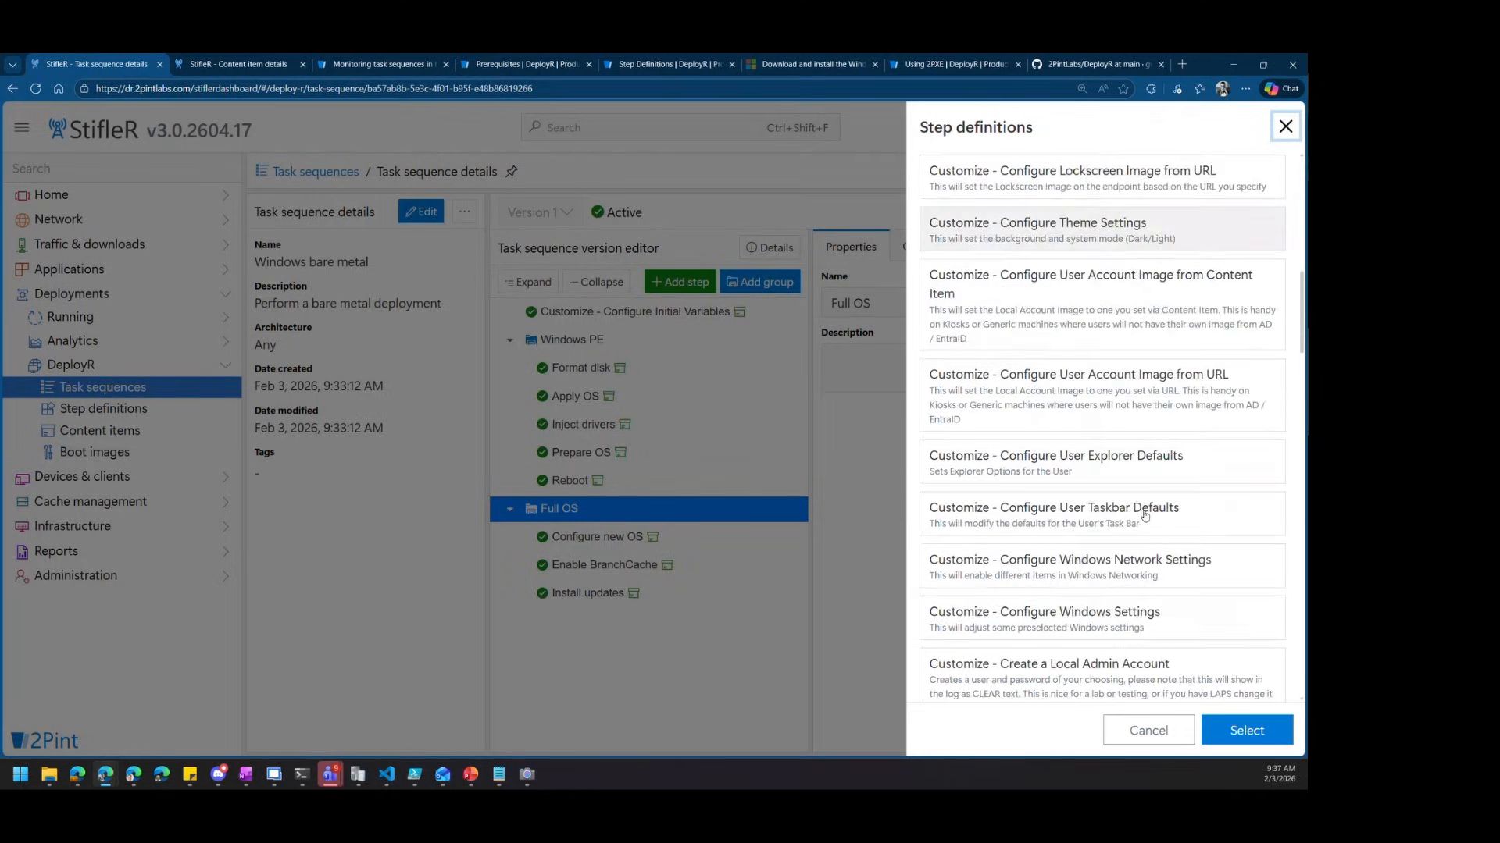
scroll(1139, 518, "down", 6)
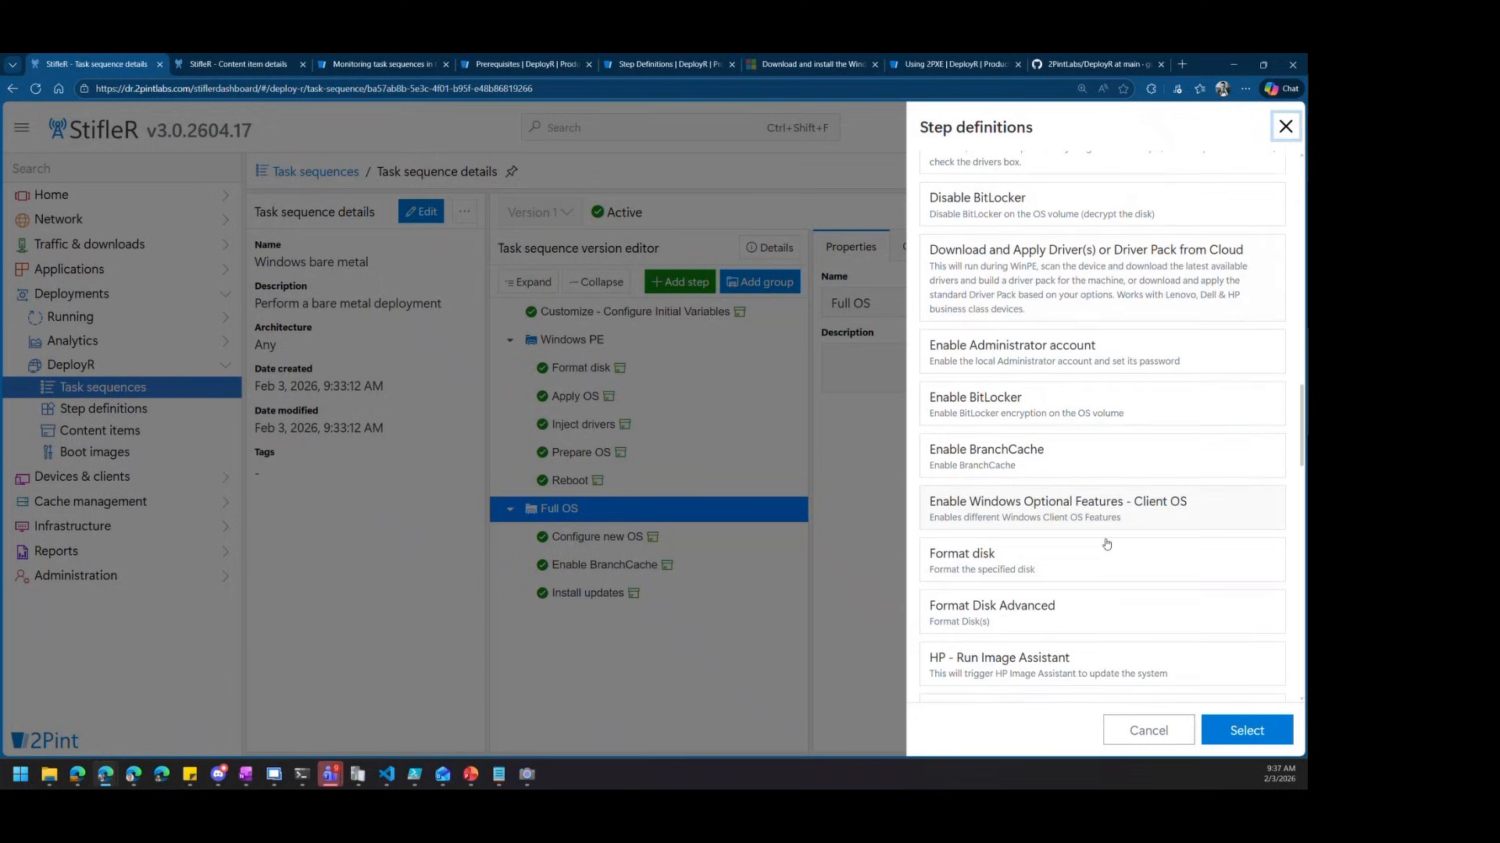
scroll(1082, 587, "down", 7)
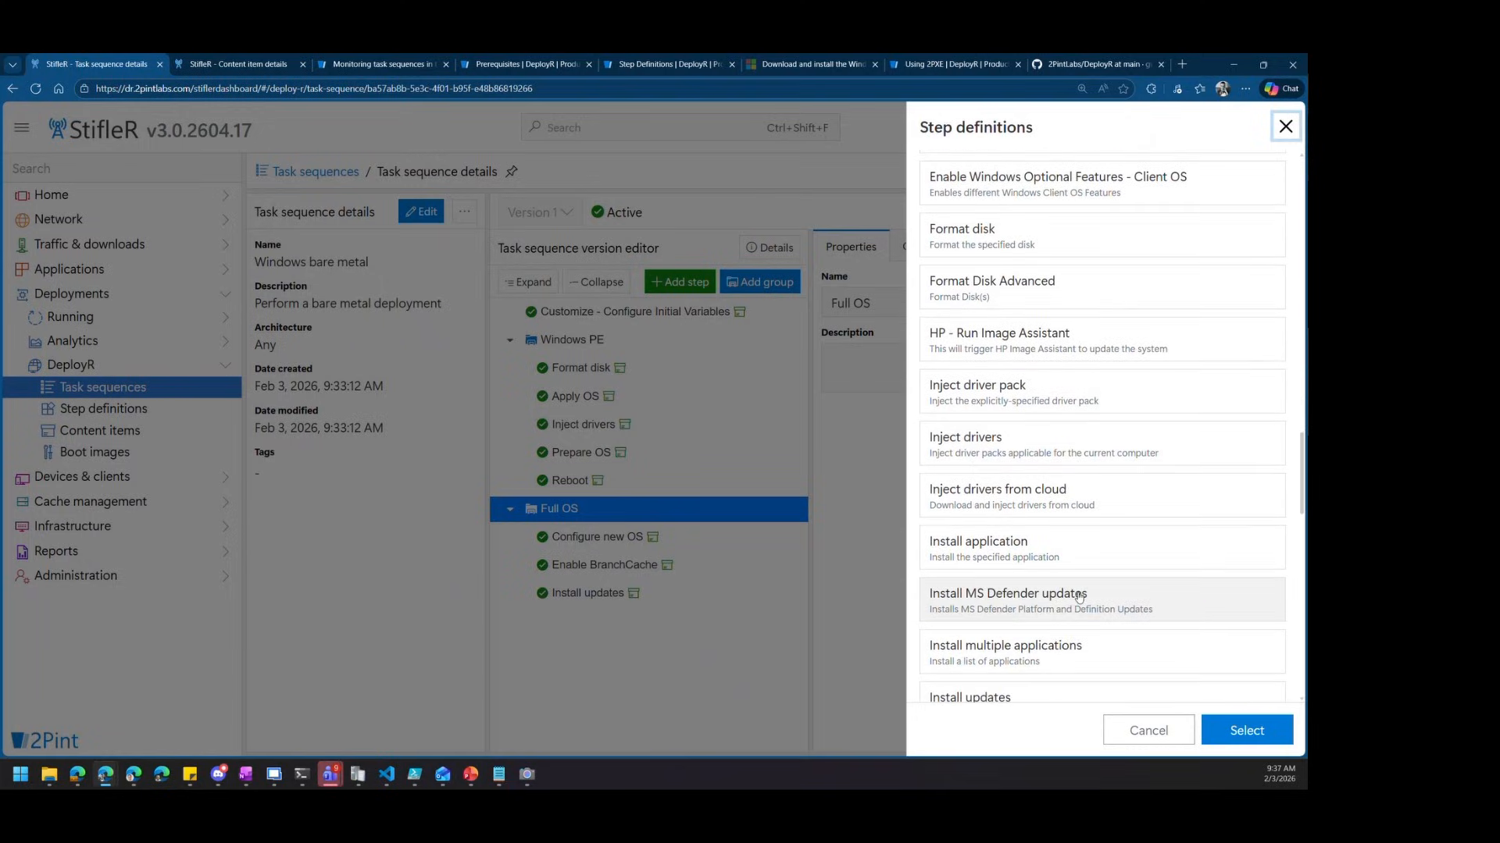
scroll(1084, 608, "down", 7)
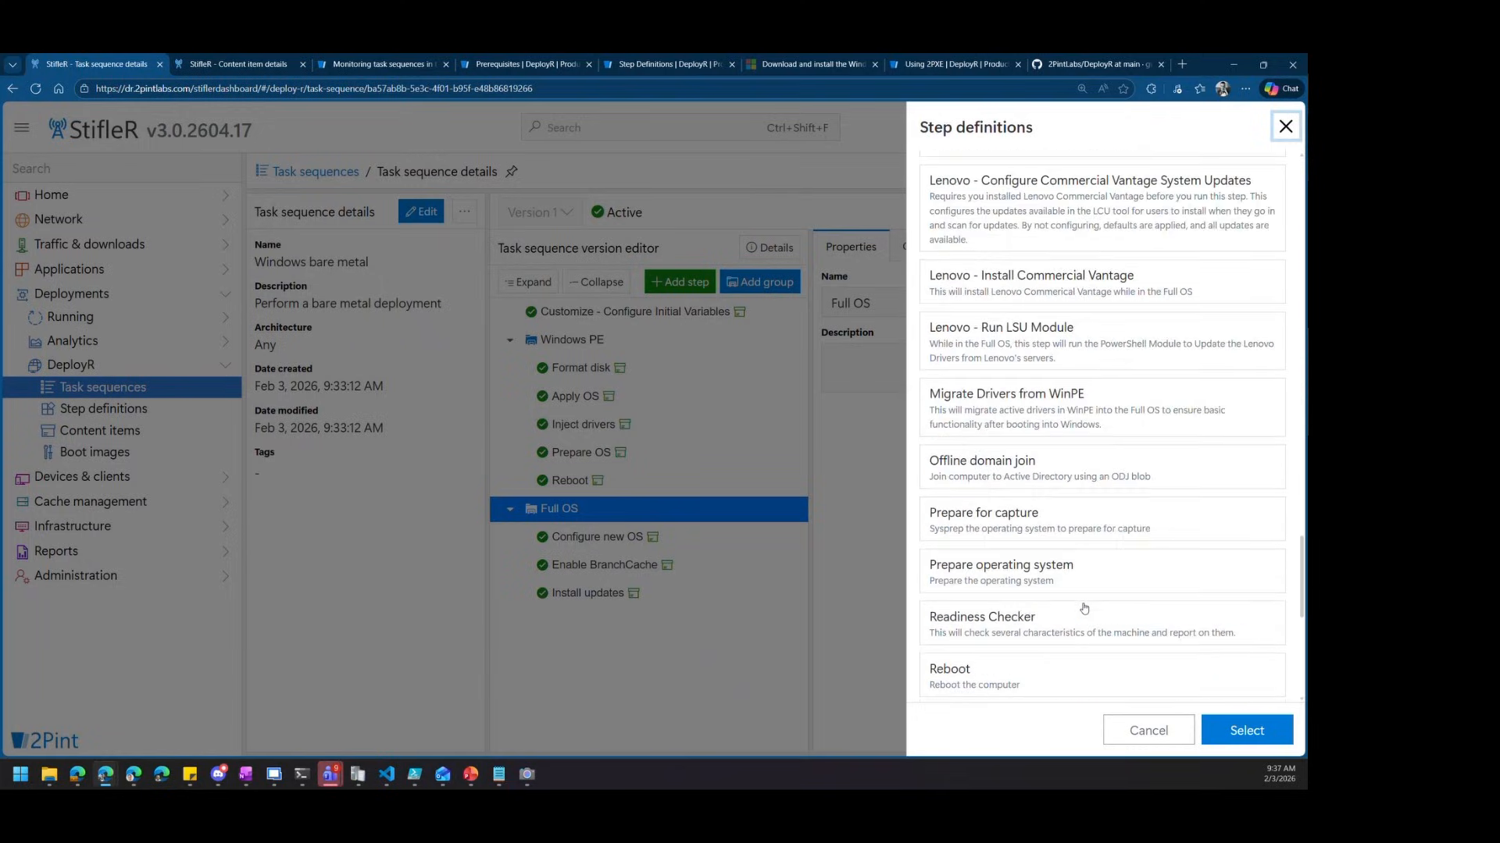
left_click(1031, 472)
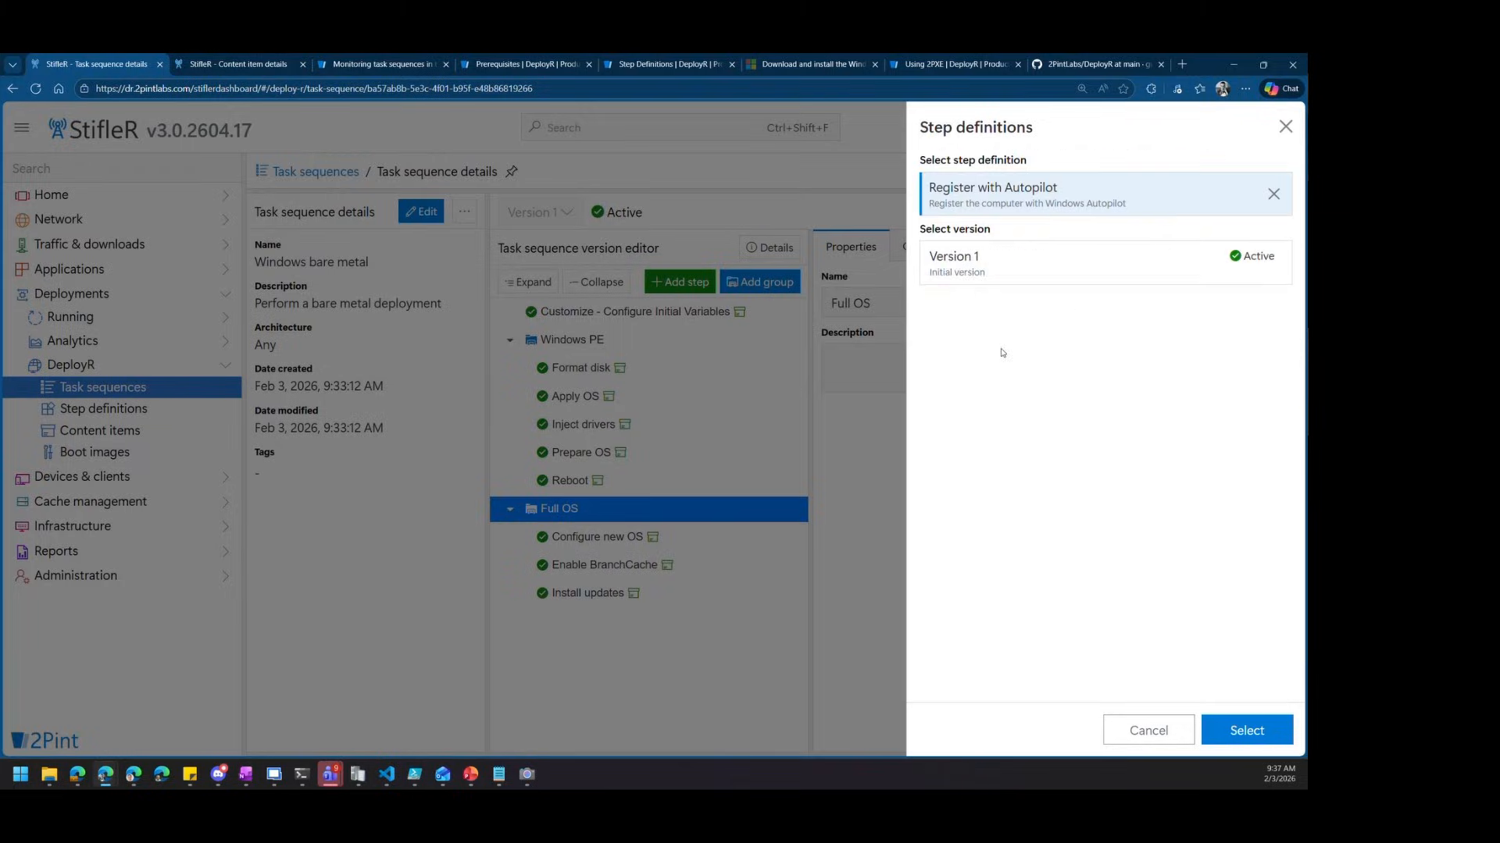
left_click(1242, 729)
Set the Register with Autopilot step's group tag to Enterprise
left_click(674, 626)
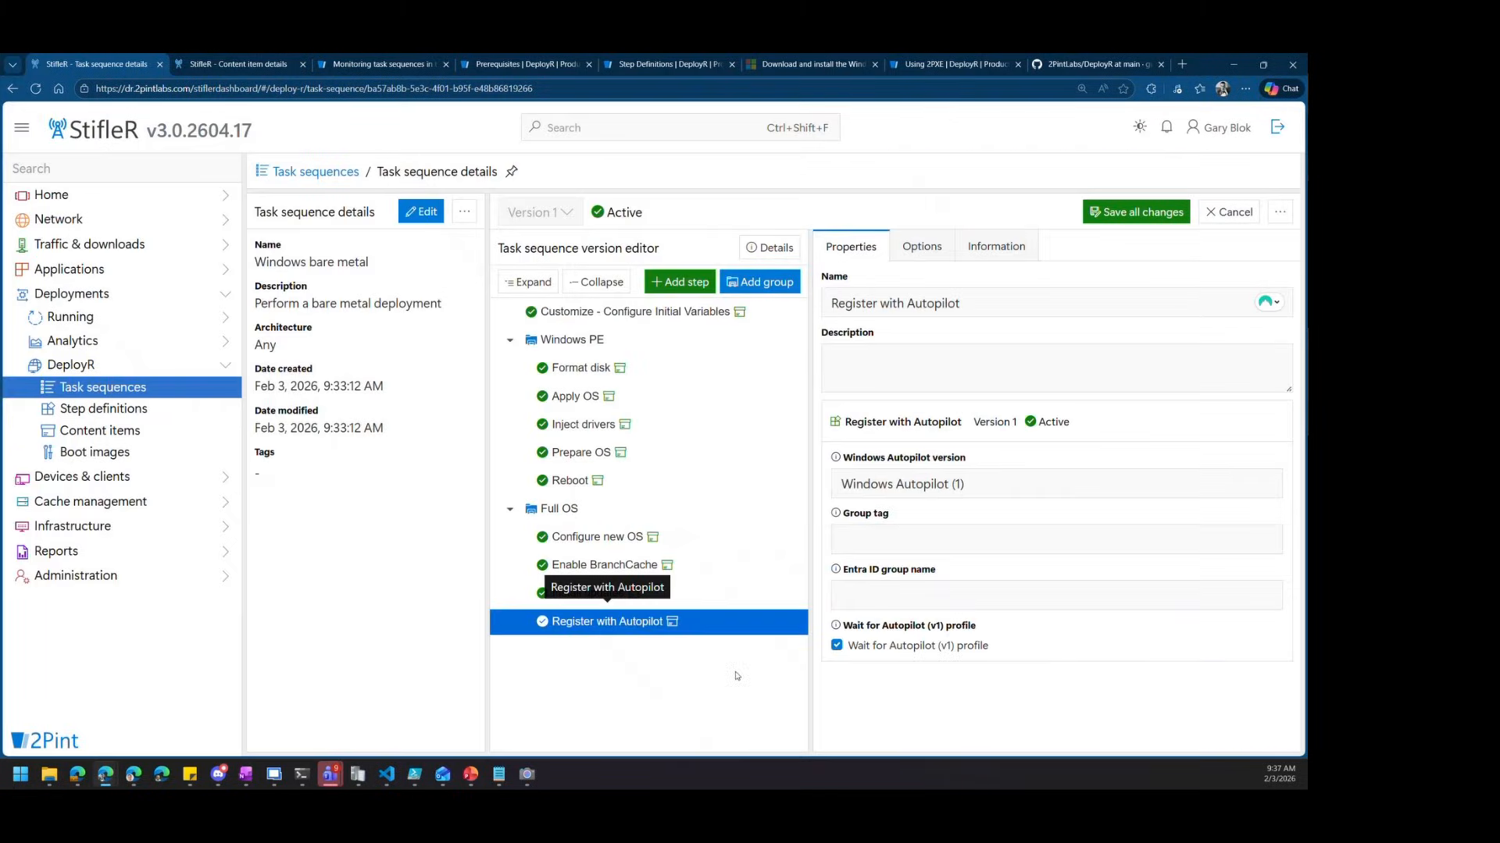
left_click(912, 549)
type("Enterpir")
type("se")
key("BackSpace")
key("BackSpace")
key("BackSpace")
key("BackSpace")
type("rise")
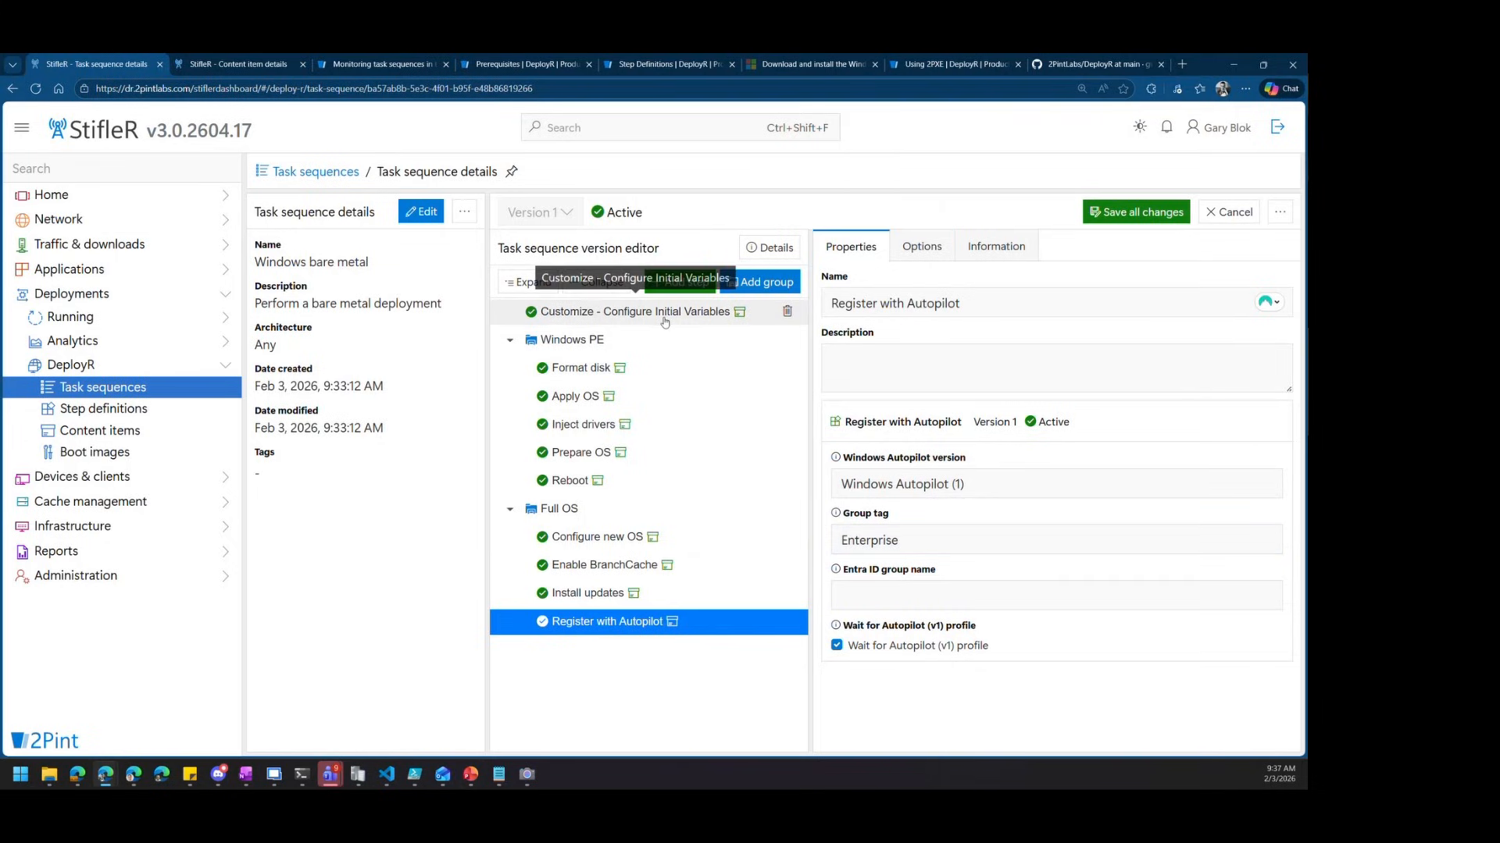
Save all changes to the Windows bare metal task sequence, then open the Start menu for VM-ZBG10-GT-01
left_click(617, 312)
scroll(957, 693, "down", 1)
scroll(958, 693, "down", 1)
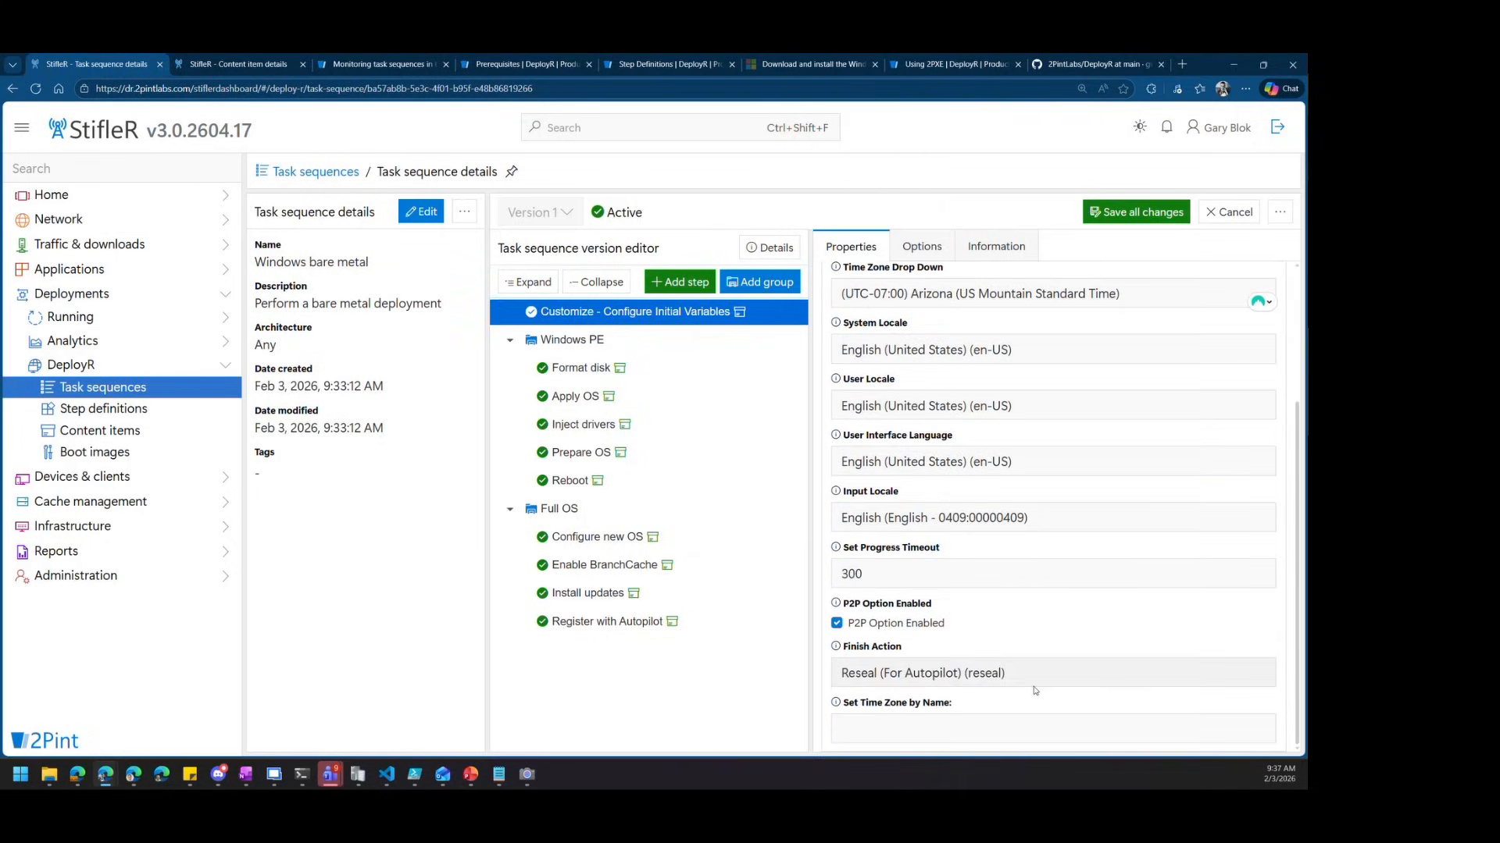
left_click(1136, 214)
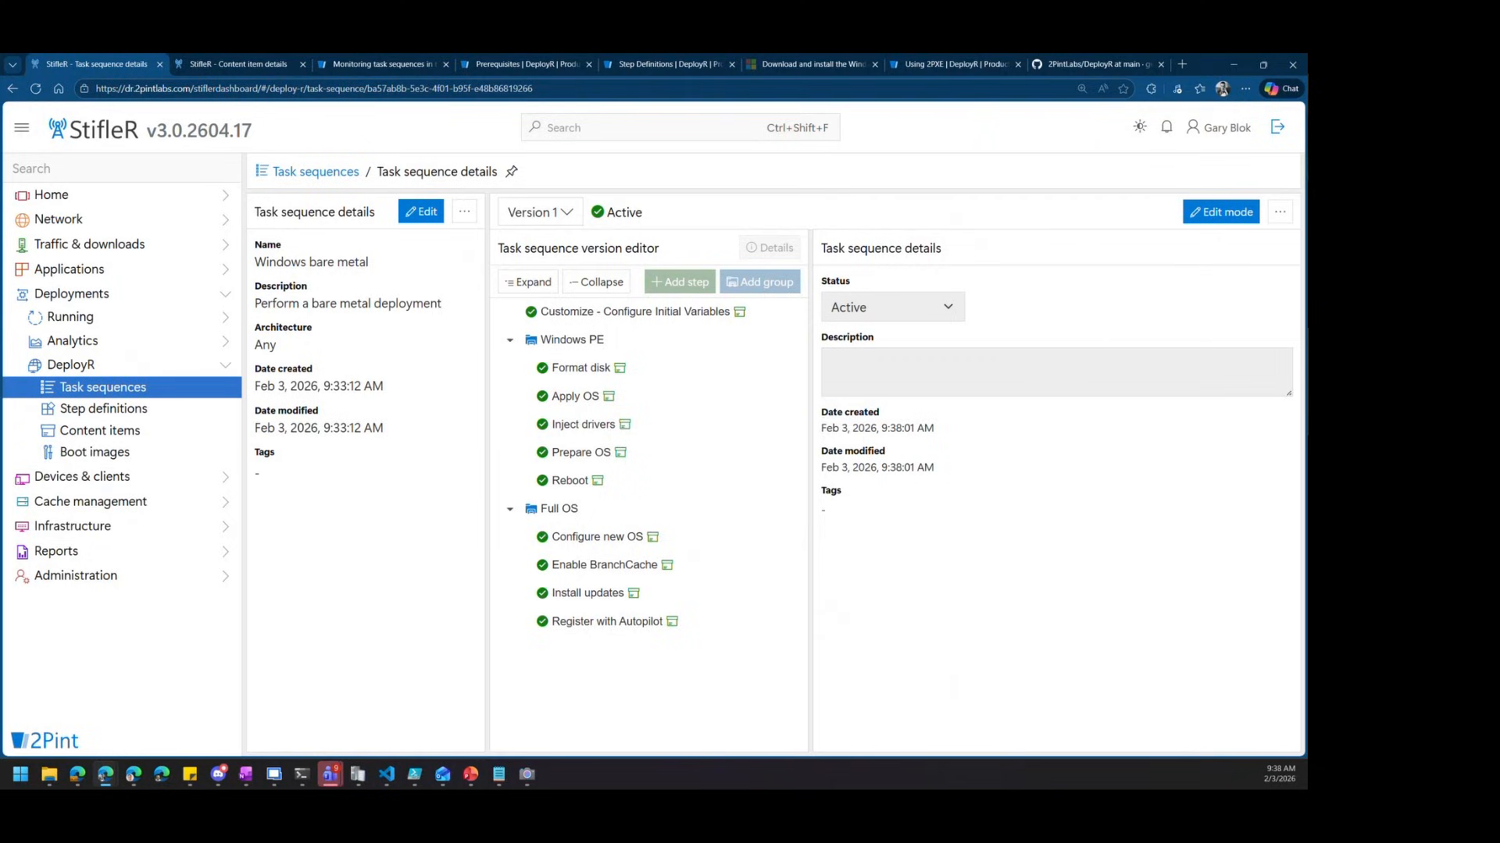
key("super")
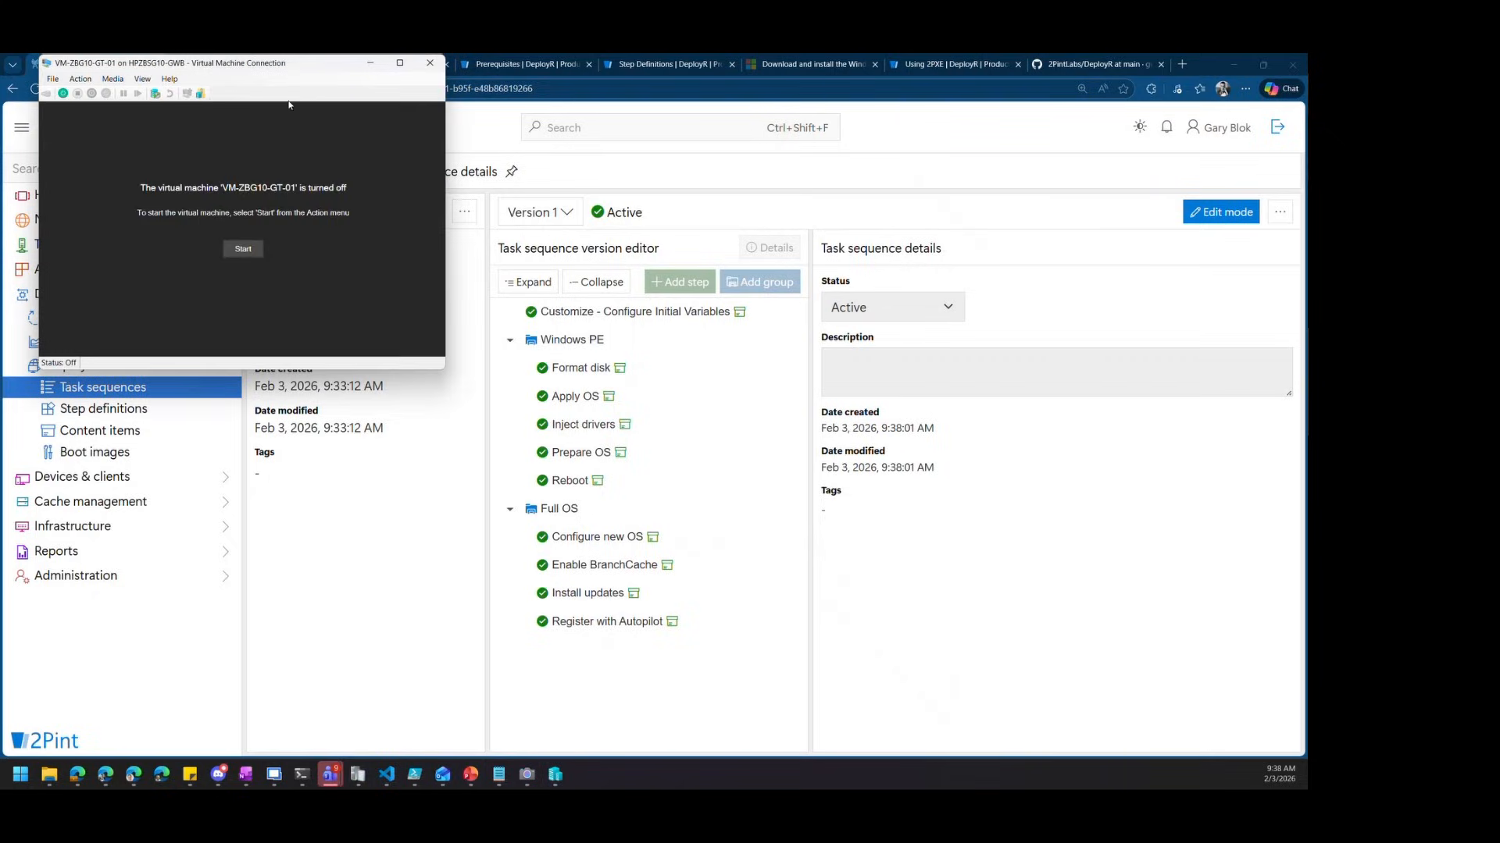
Move Network Adapter to the top of the VM's firmware boot order, then try starting the VM
left_click_drag(238, 114, 534, 254)
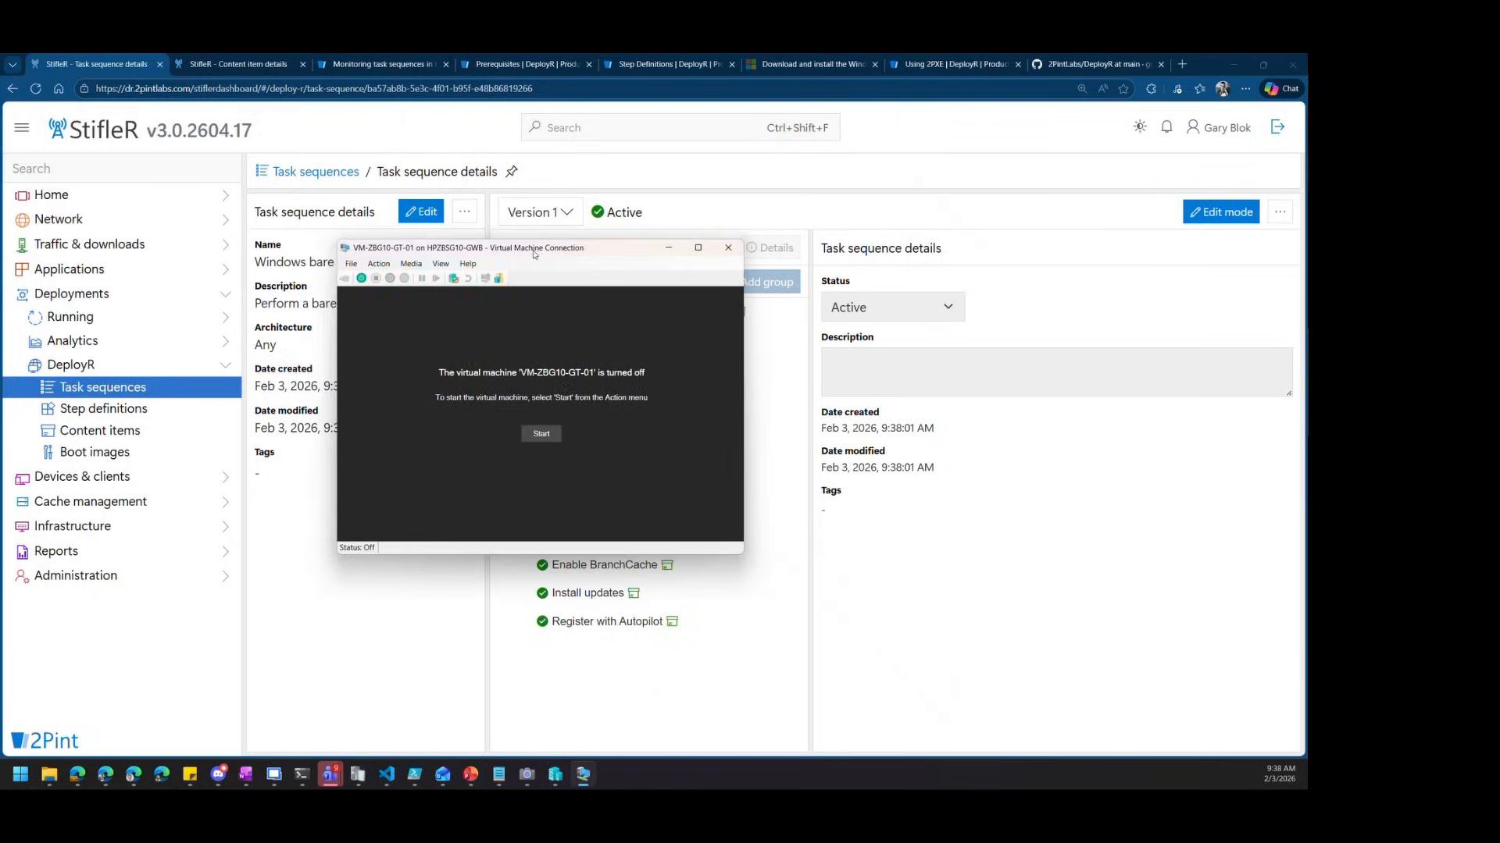
left_click(351, 264)
left_click(367, 278)
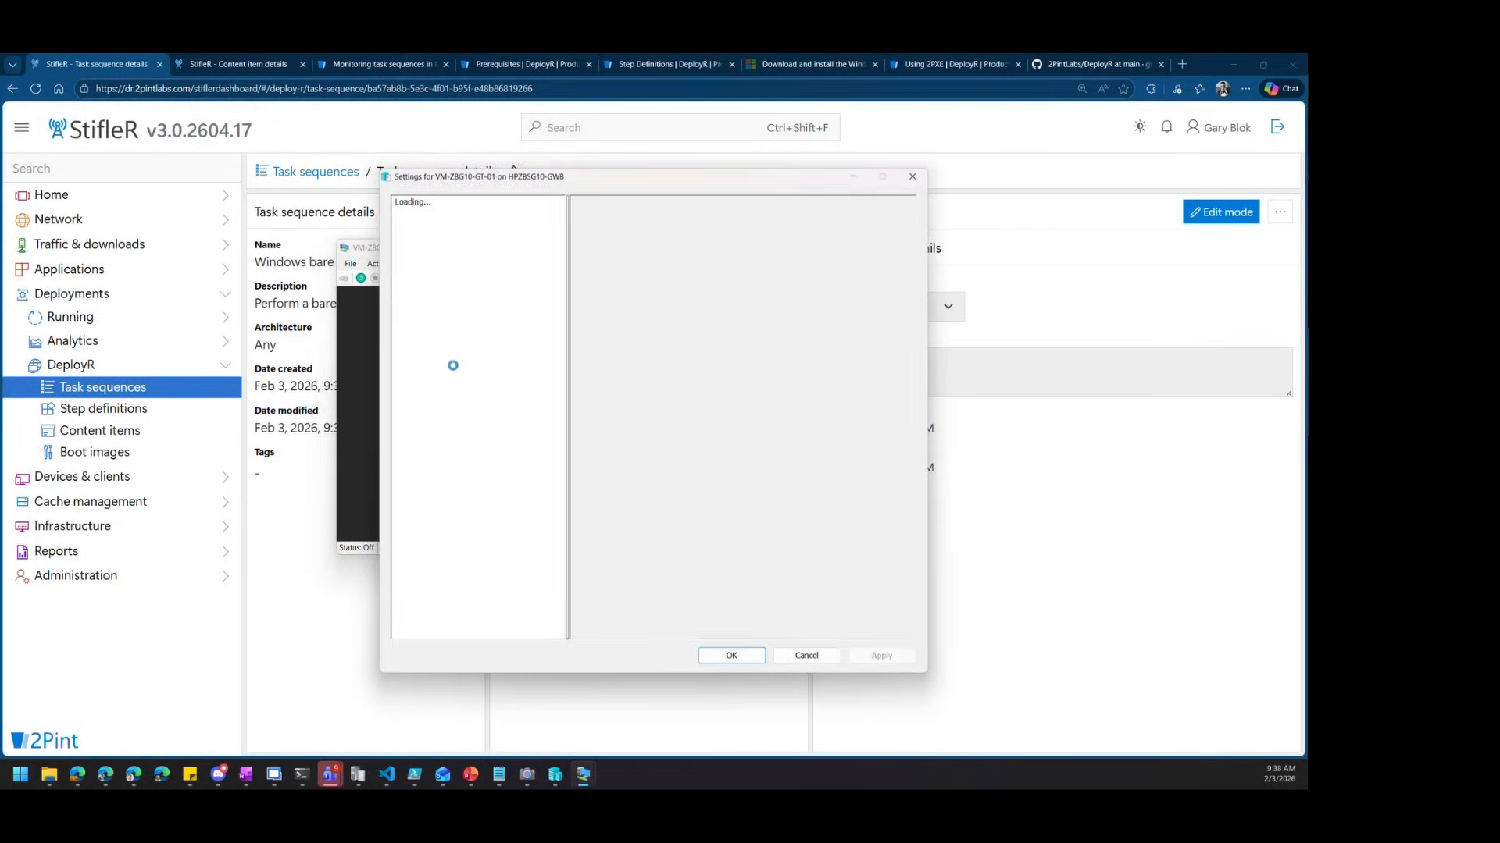
left_click(435, 228)
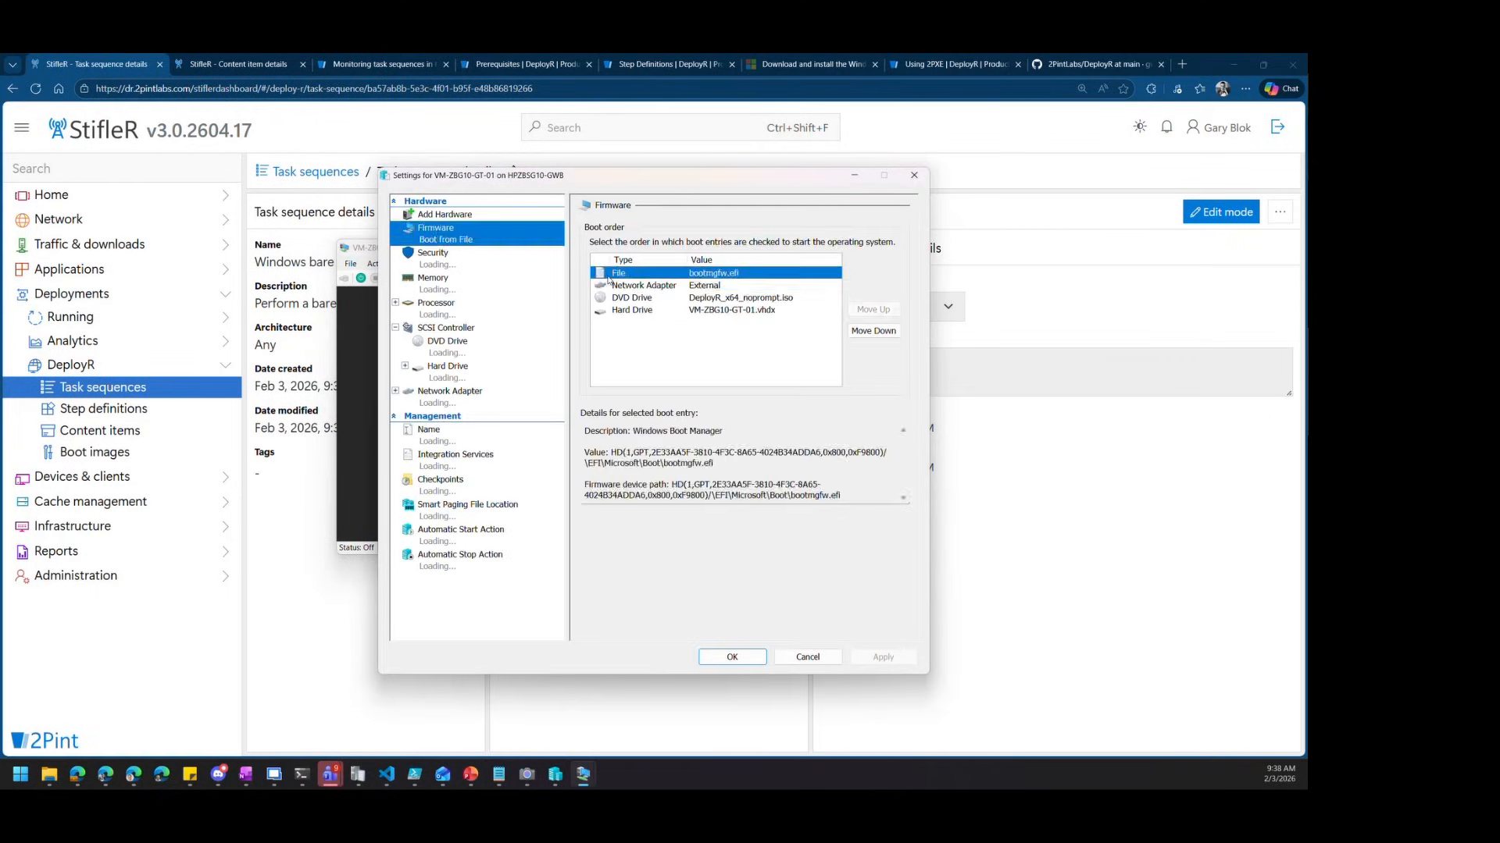
left_click(643, 285)
left_click(873, 309)
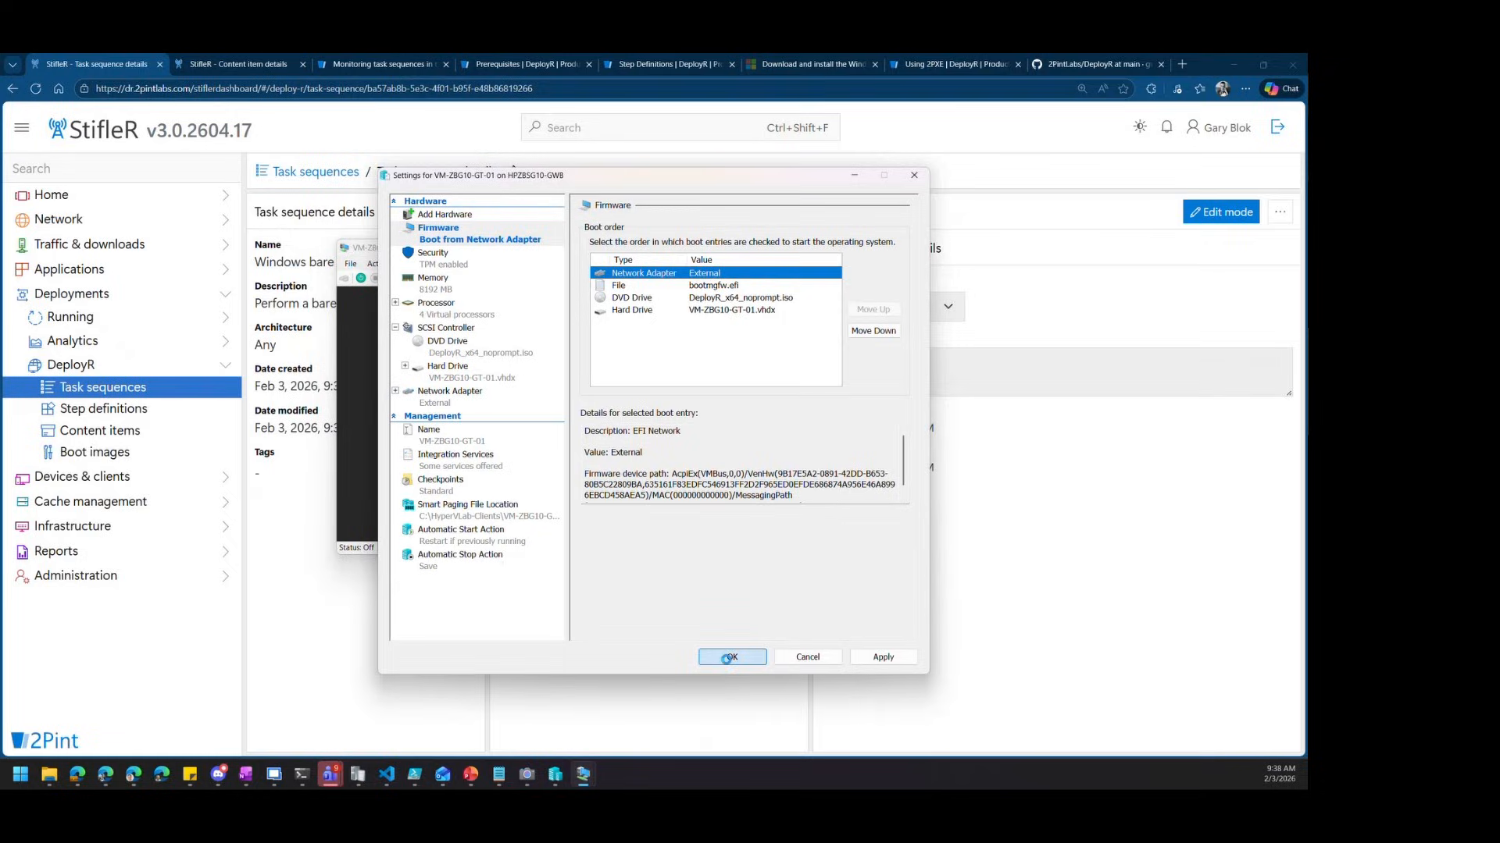
left_click(731, 657)
left_click(361, 279)
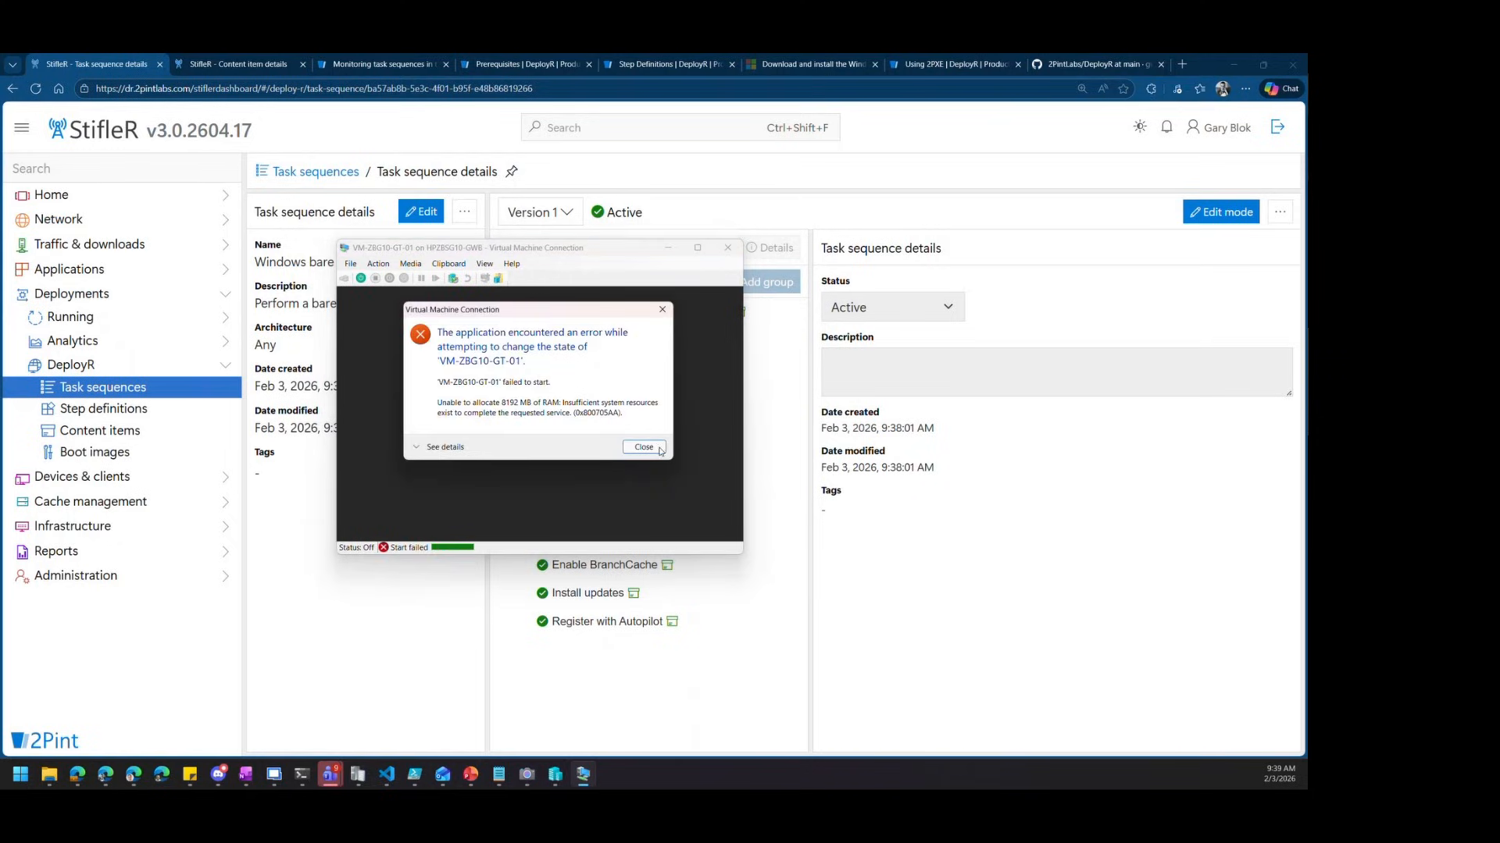
Close the 8192 MB RAM allocation error and start VM-ZBG10-GT-01 again
left_click(644, 448)
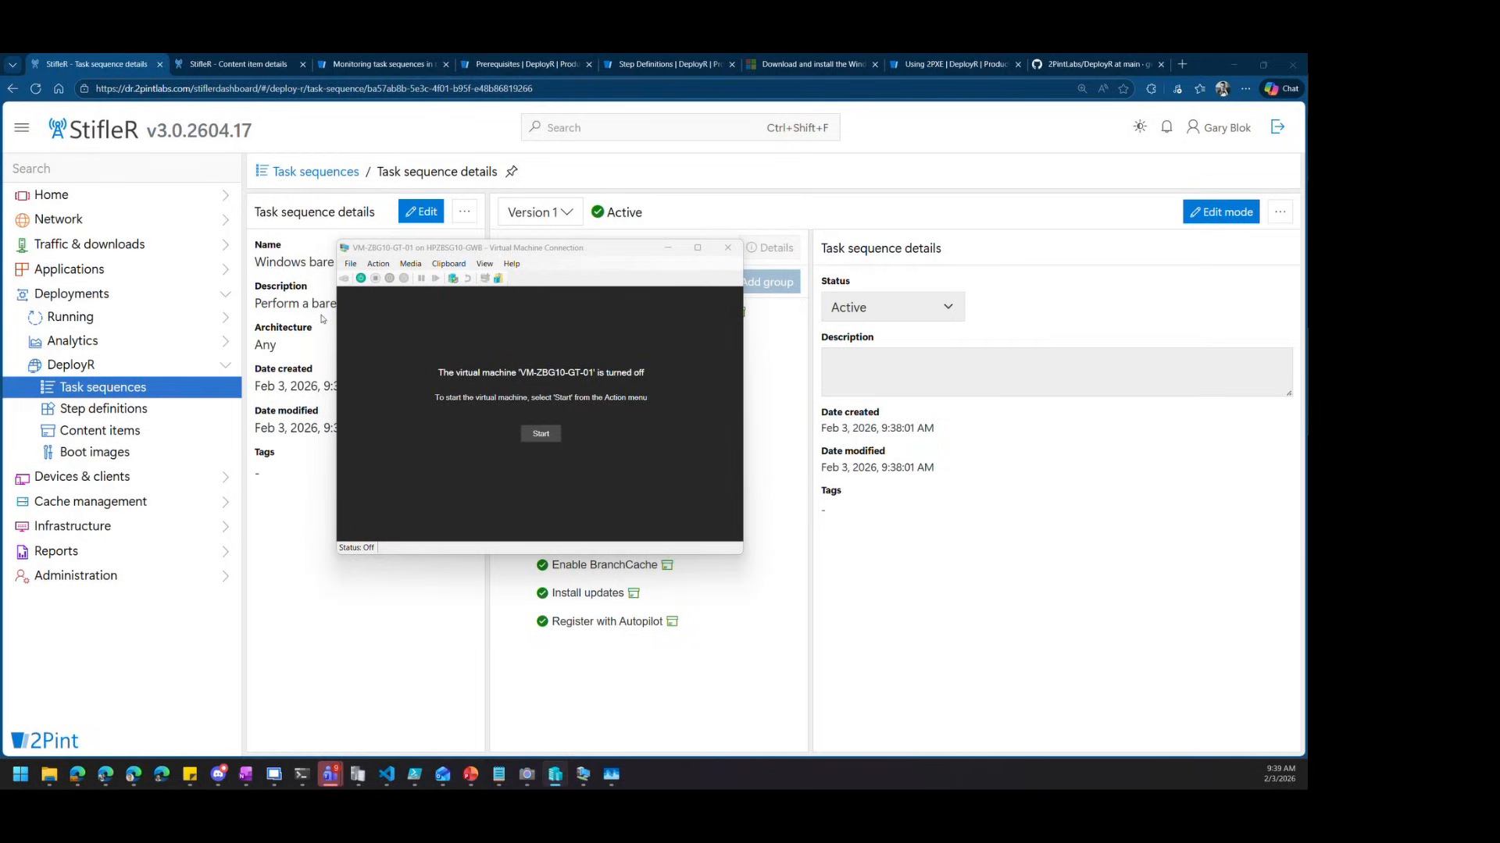
left_click(522, 432)
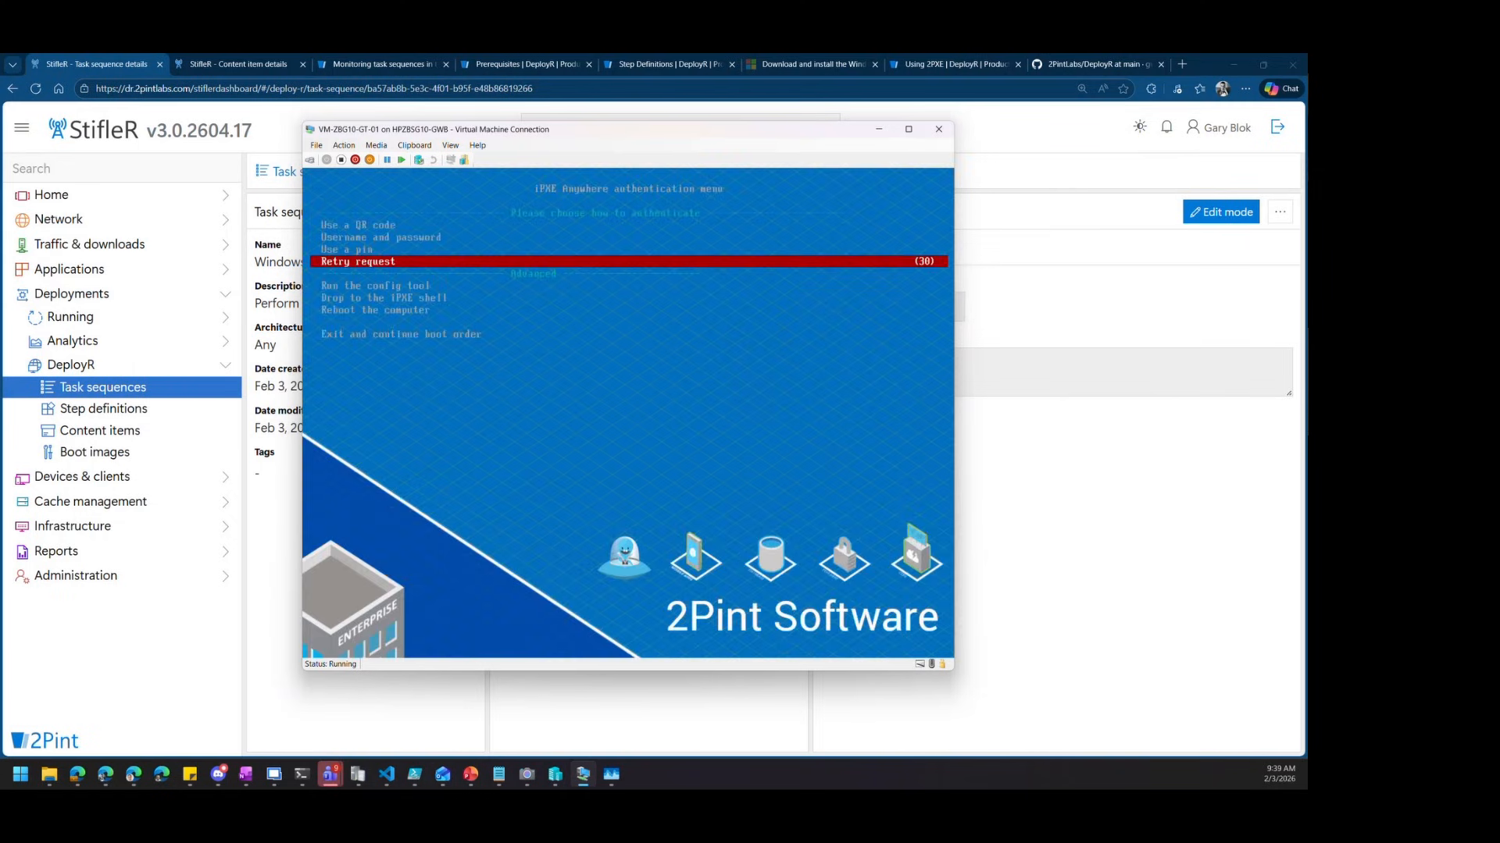
Choose PIN authentication in the iPXE Anywhere menu and submit the PIN
key("Up")
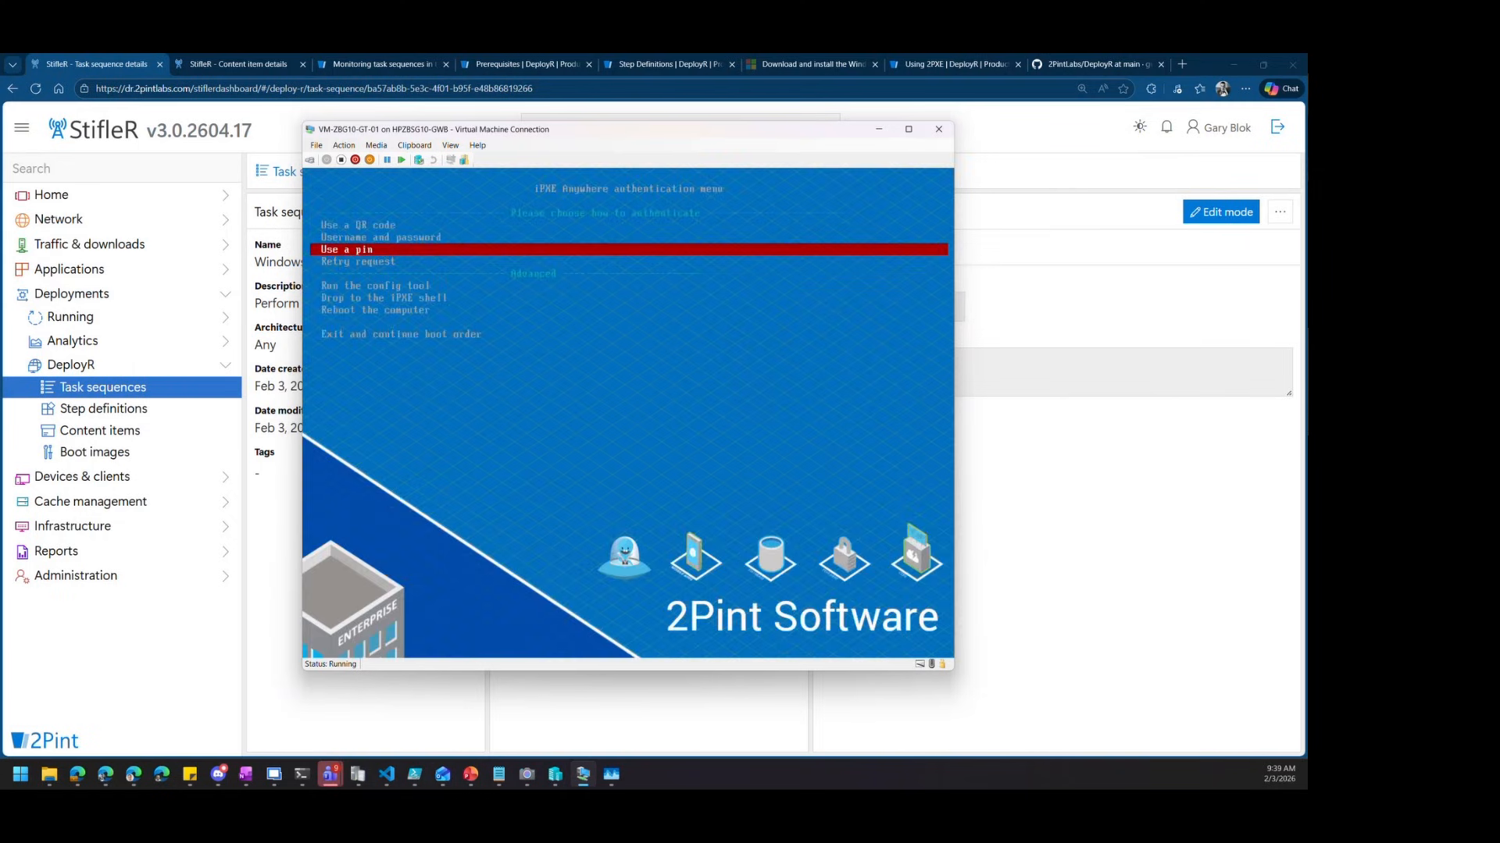
key("Return")
type("11")
key("Return")
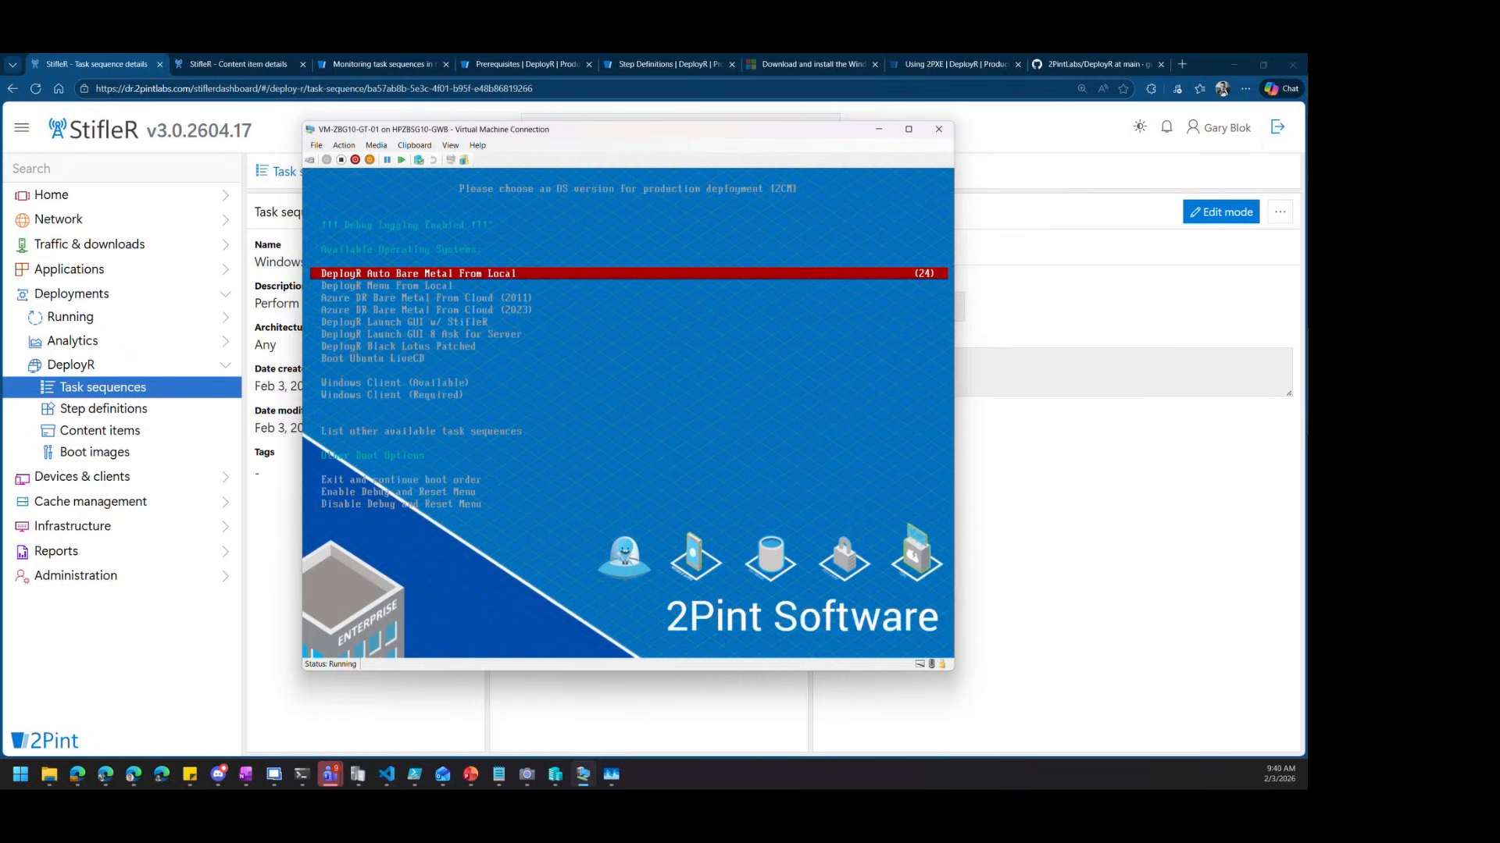
Launch the boot option below DeployR Menu From Local to boot into DeployR
key("Down")
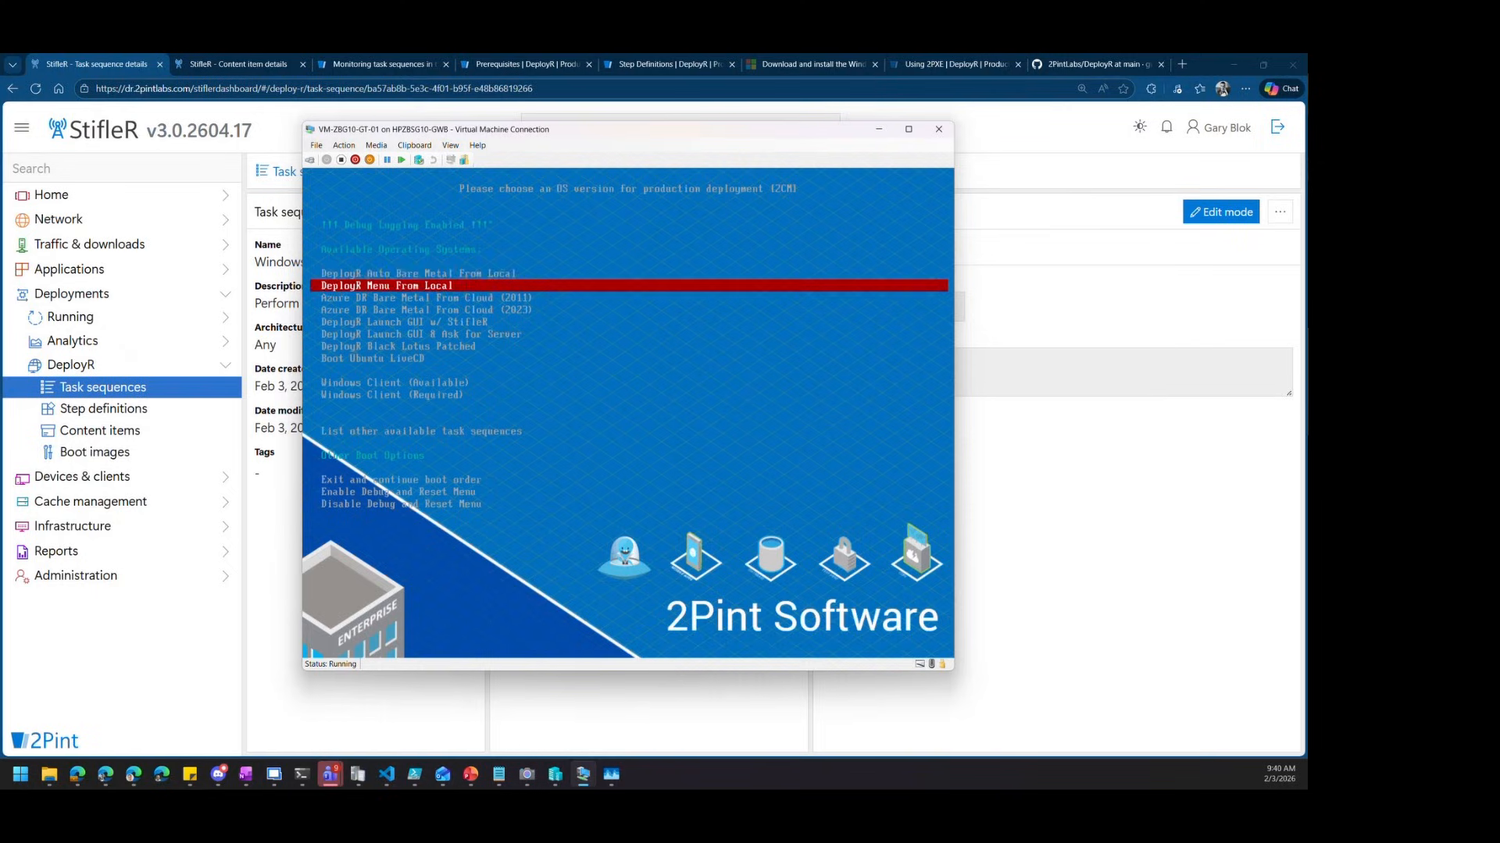
key("Down")
key("Return")
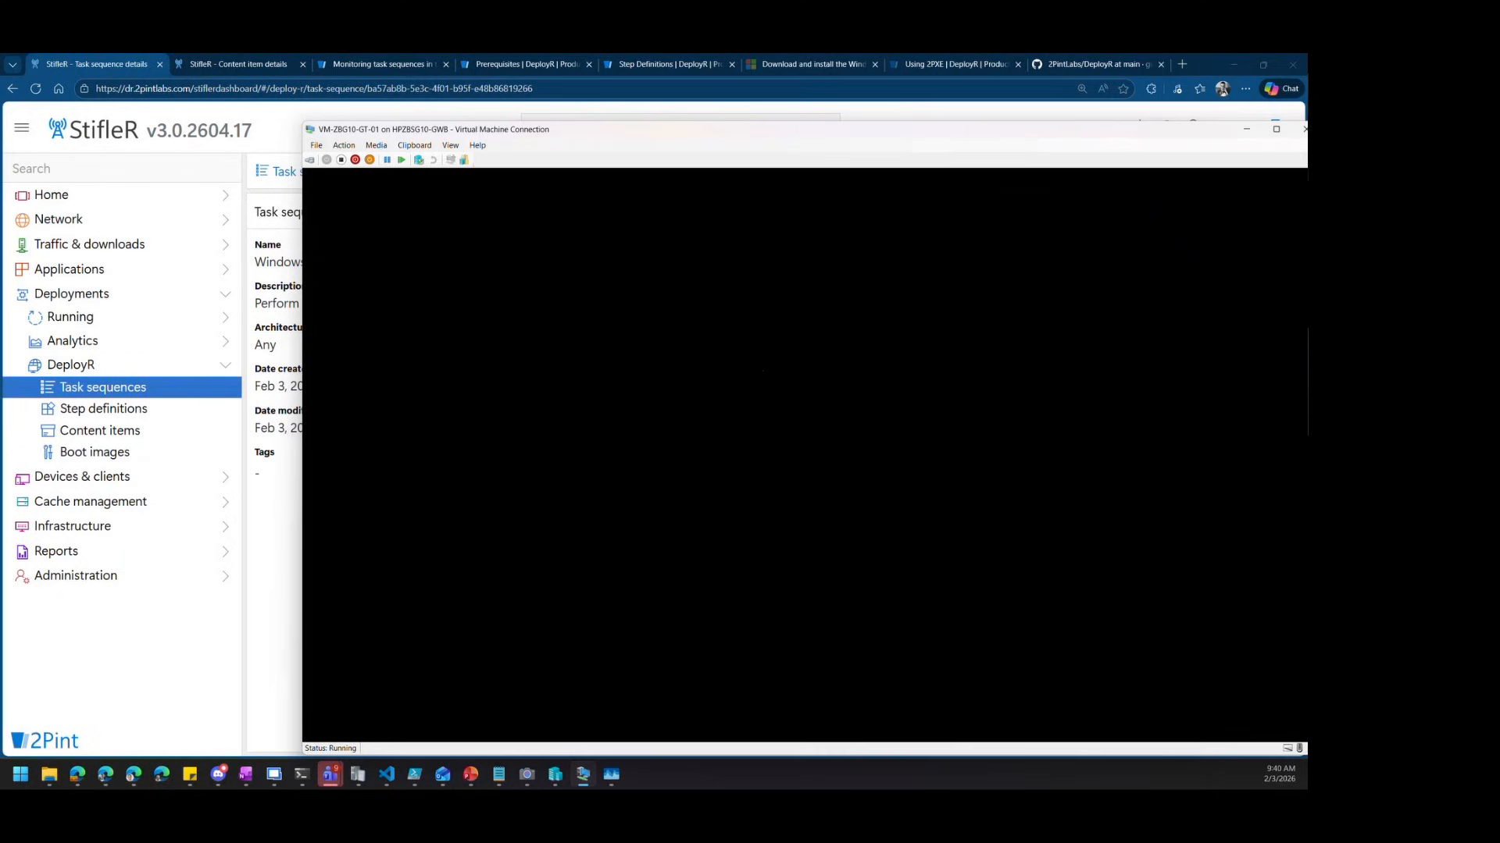
left_click_drag(470, 134, 323, 109)
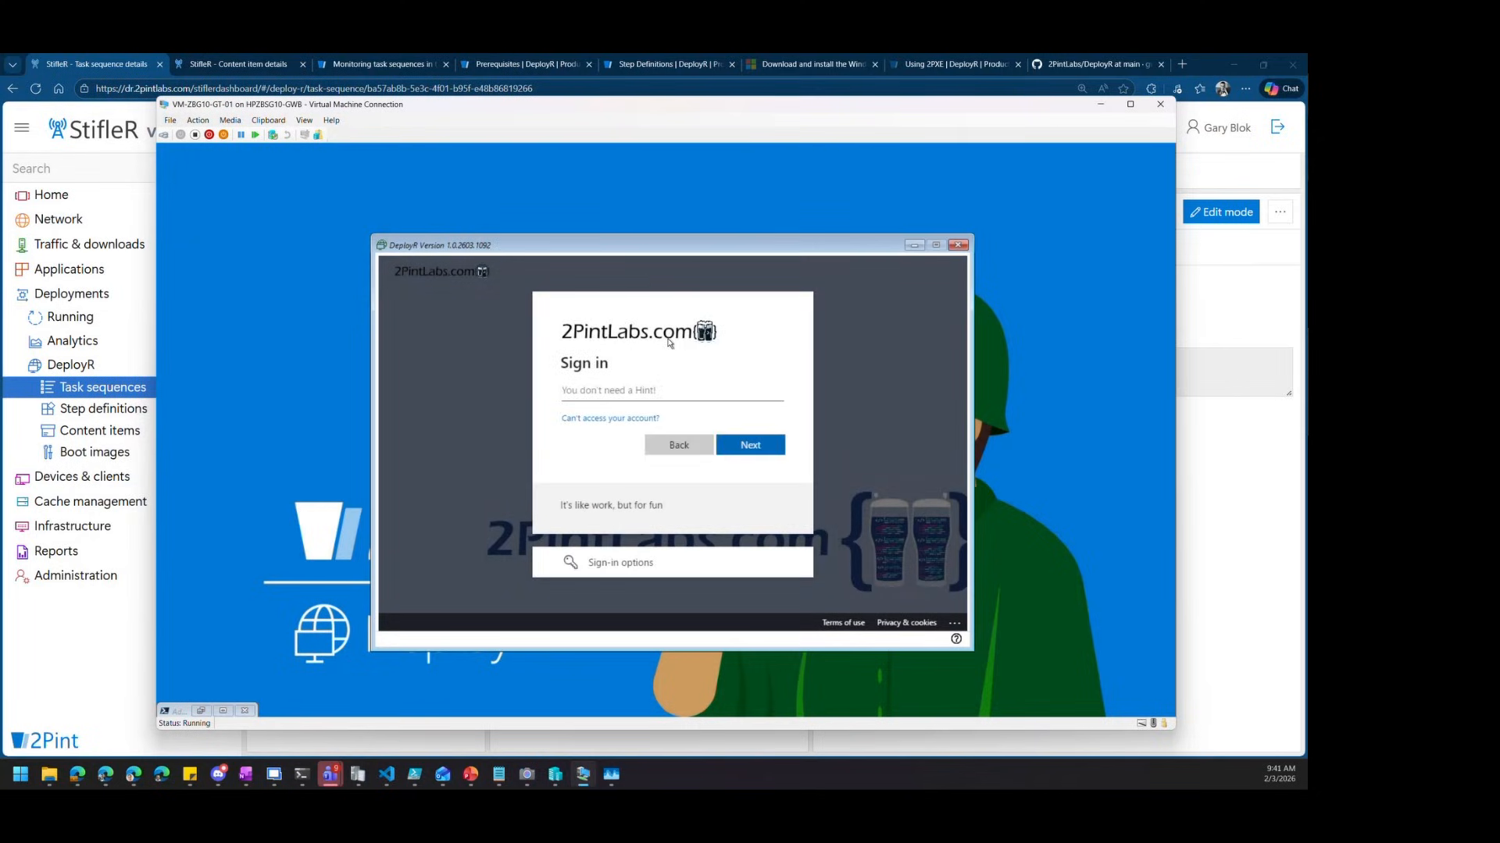
Sign in with the DeployR account e-mail and password, retyping the password after the failed attempt
key("Return")
type("***********")
key("BackSpace")
key("BackSpace")
key("BackSpace")
key("BackSpace")
key("BackSpace")
key("BackSpace")
key("BackSpace")
key("BackSpace")
key("BackSpace")
key("BackSpace")
key("BackSpace")
type("***********")
key("Return")
type("************")
key("Return")
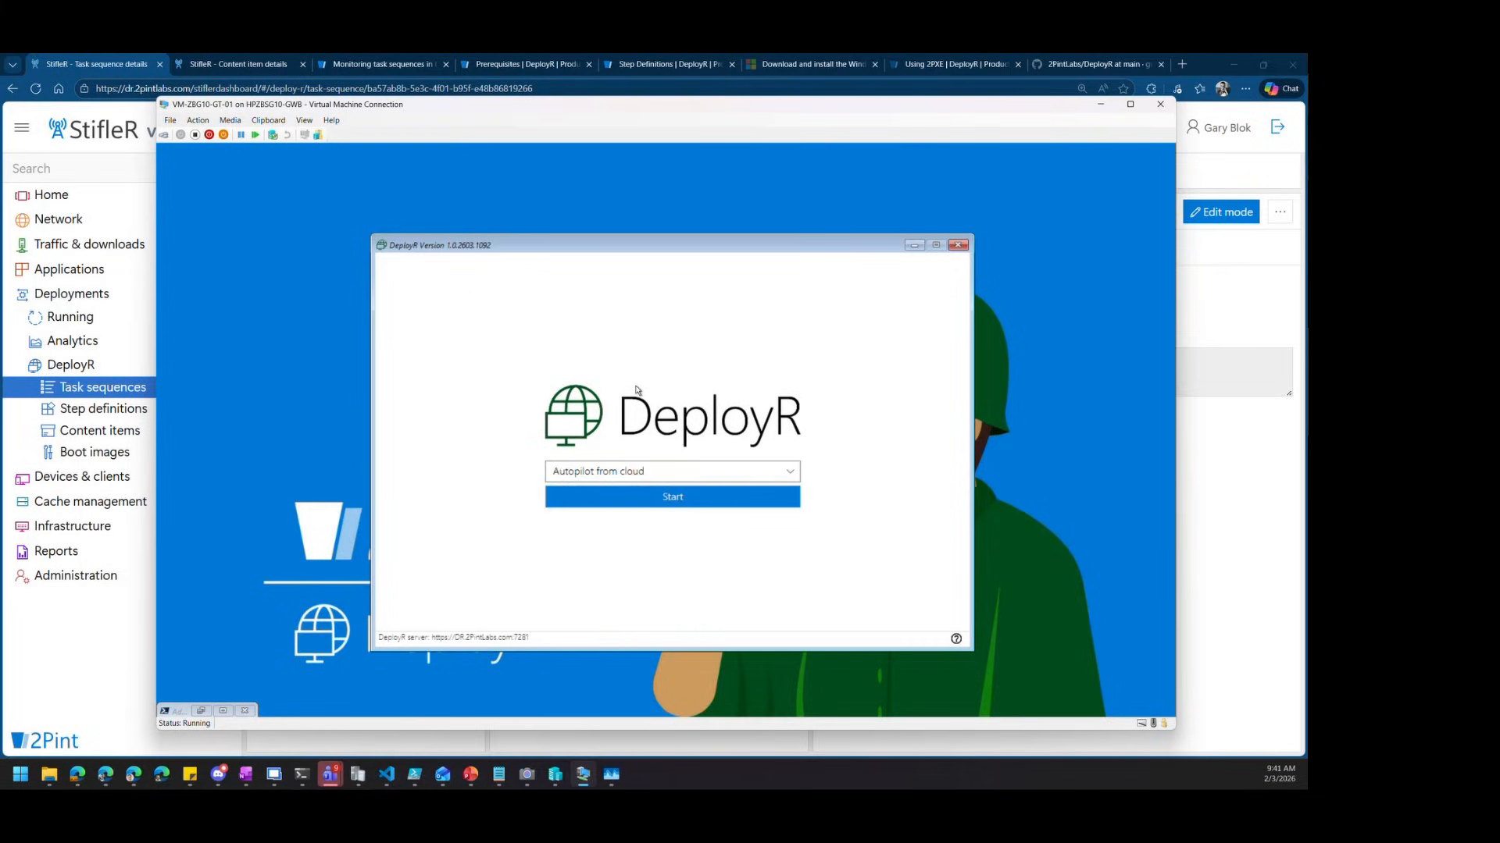
Pick Prod - WBM - Win 11 25H2 from the task sequence list and start it
left_click(649, 470)
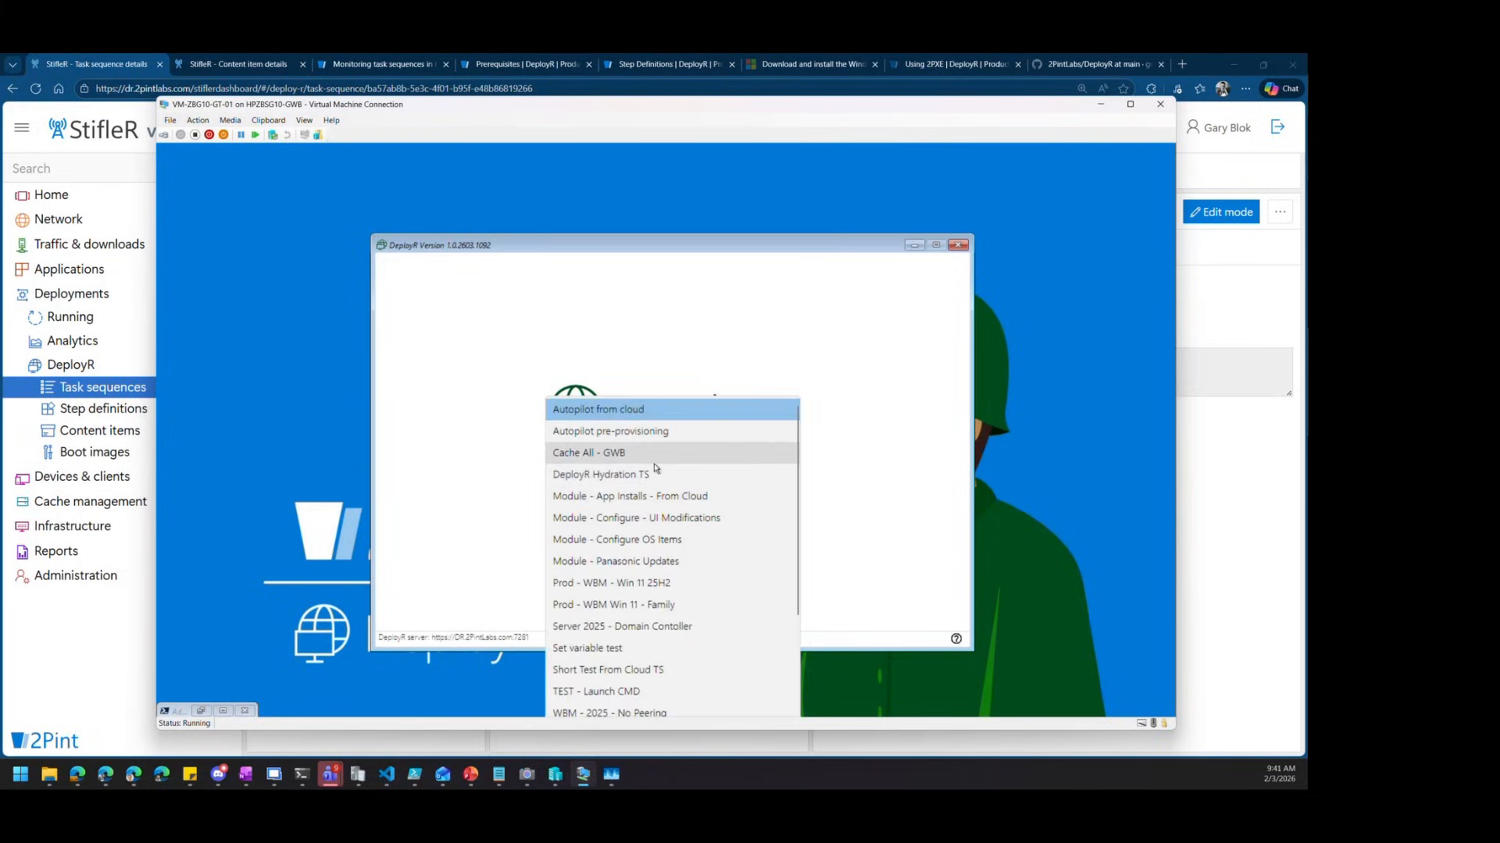
left_click(734, 581)
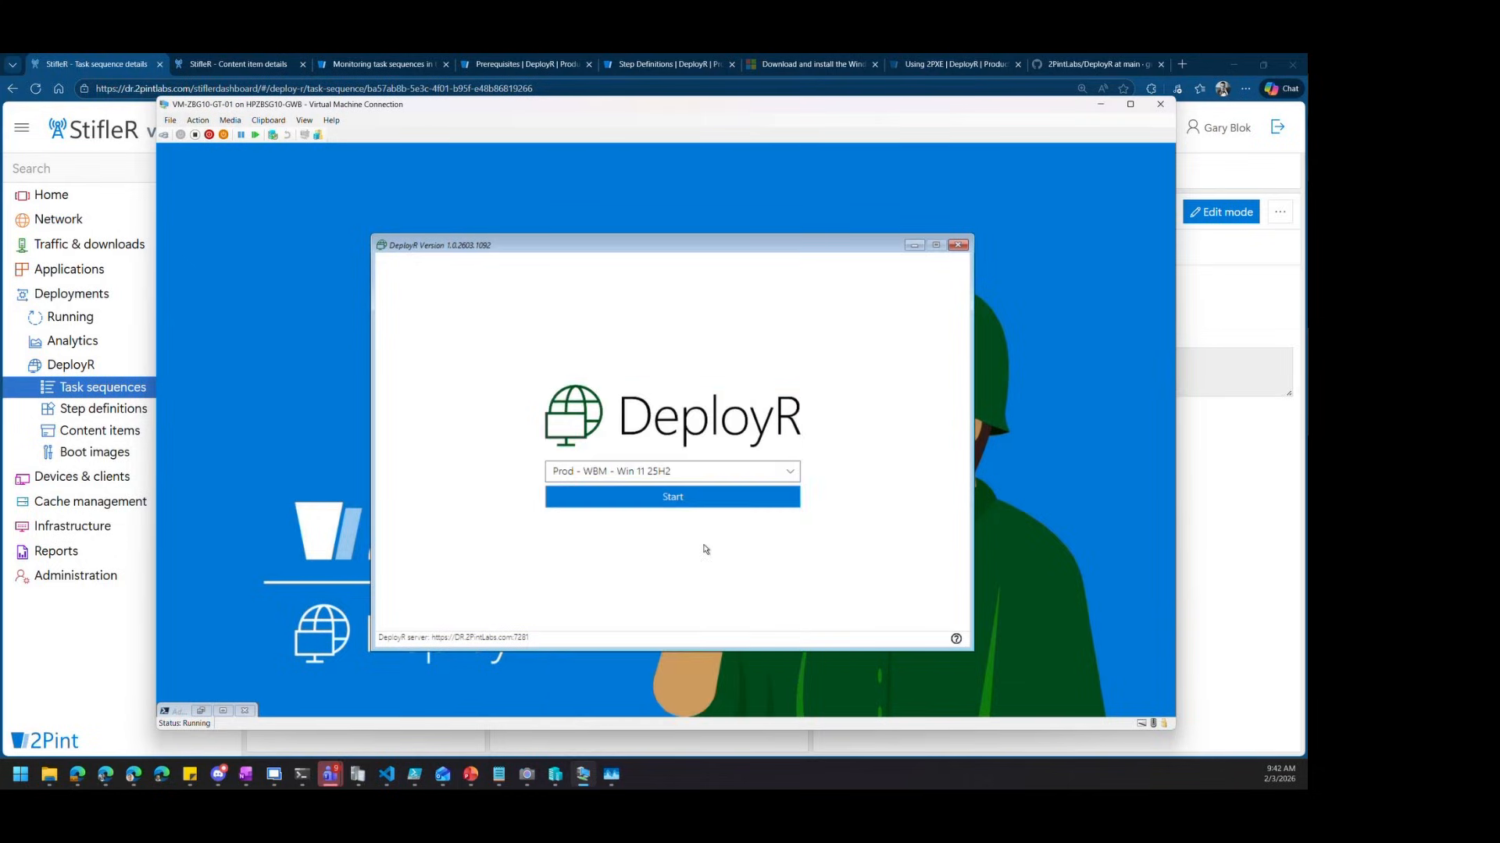
left_click(656, 501)
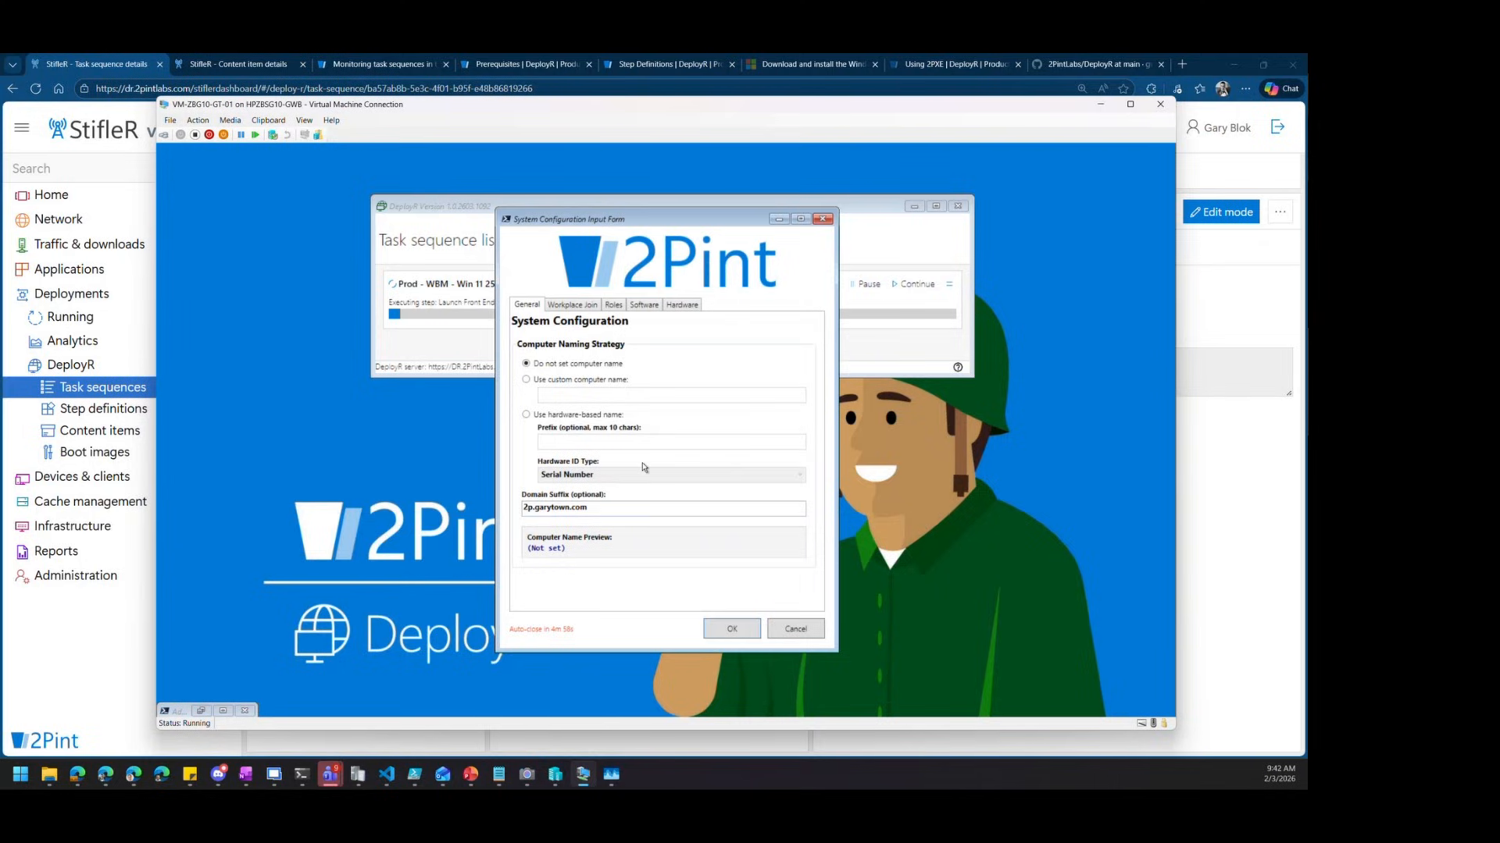
Choose Autopilot Registration for Workplace Join, review the Hardware tab, and confirm with OK
left_click(581, 308)
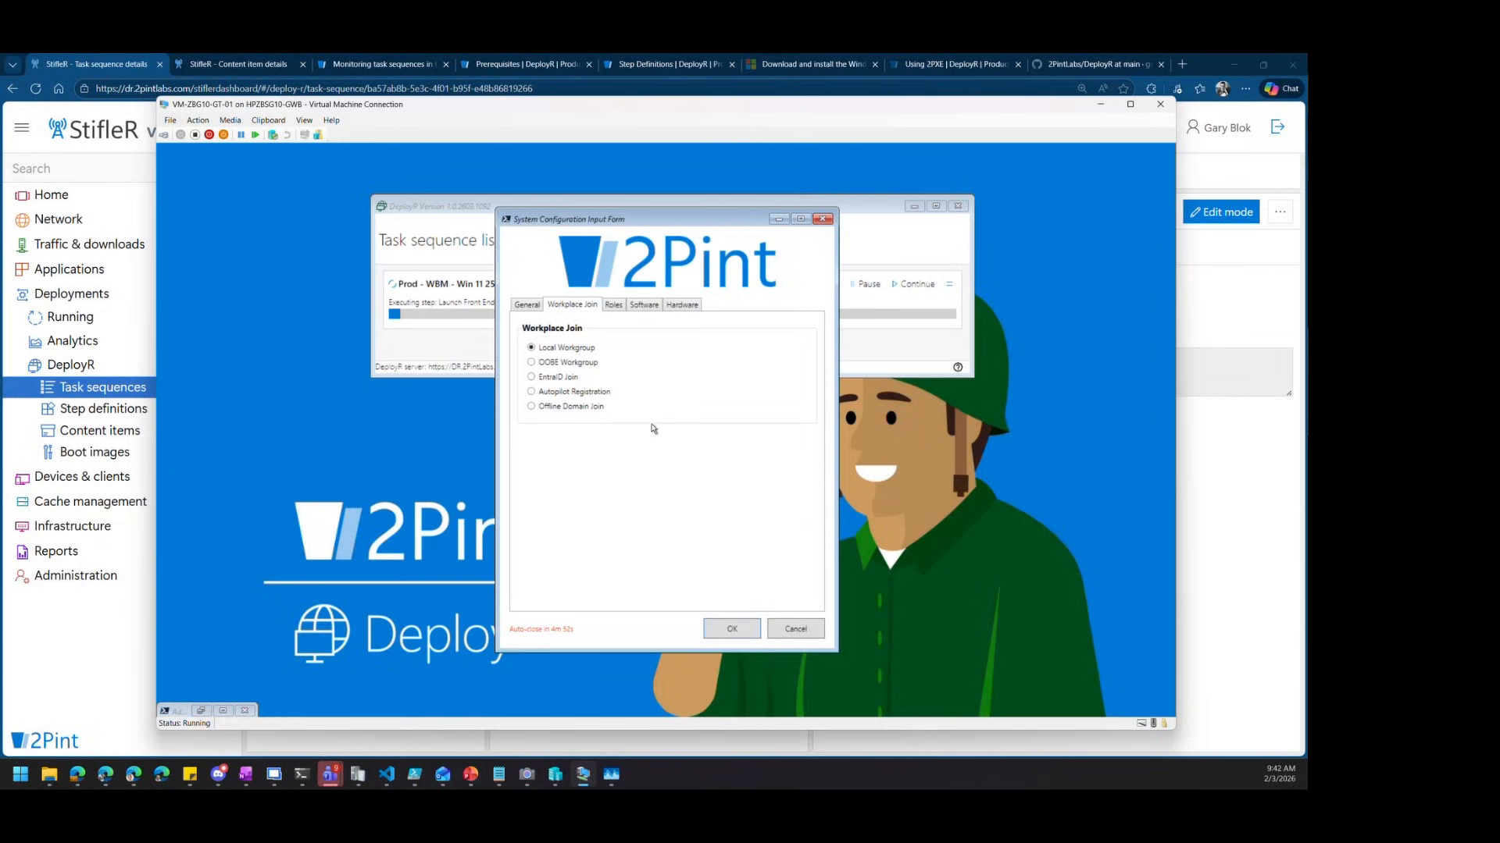
left_click(597, 396)
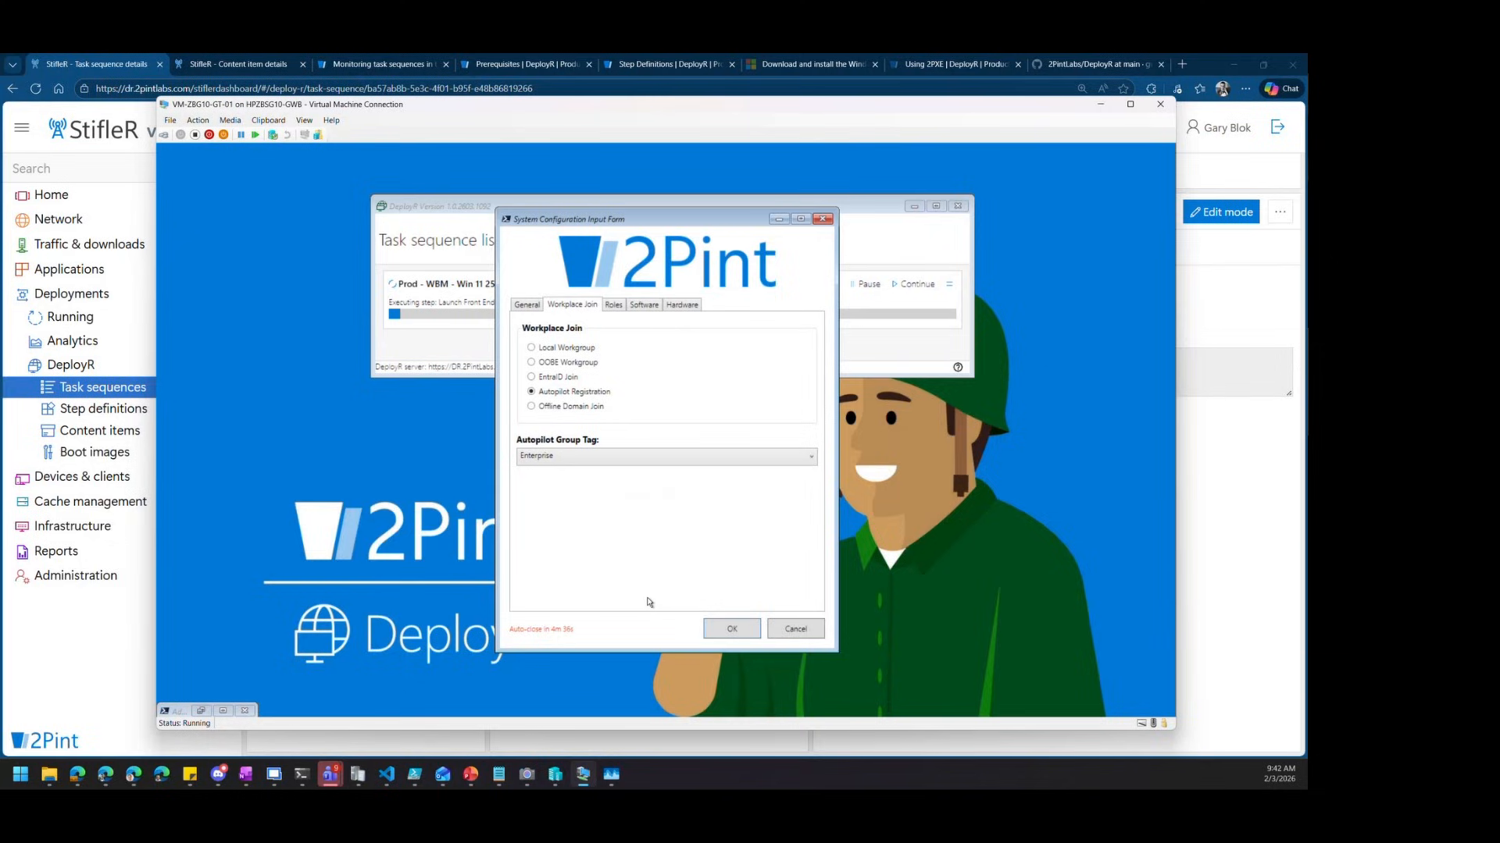
left_click(683, 306)
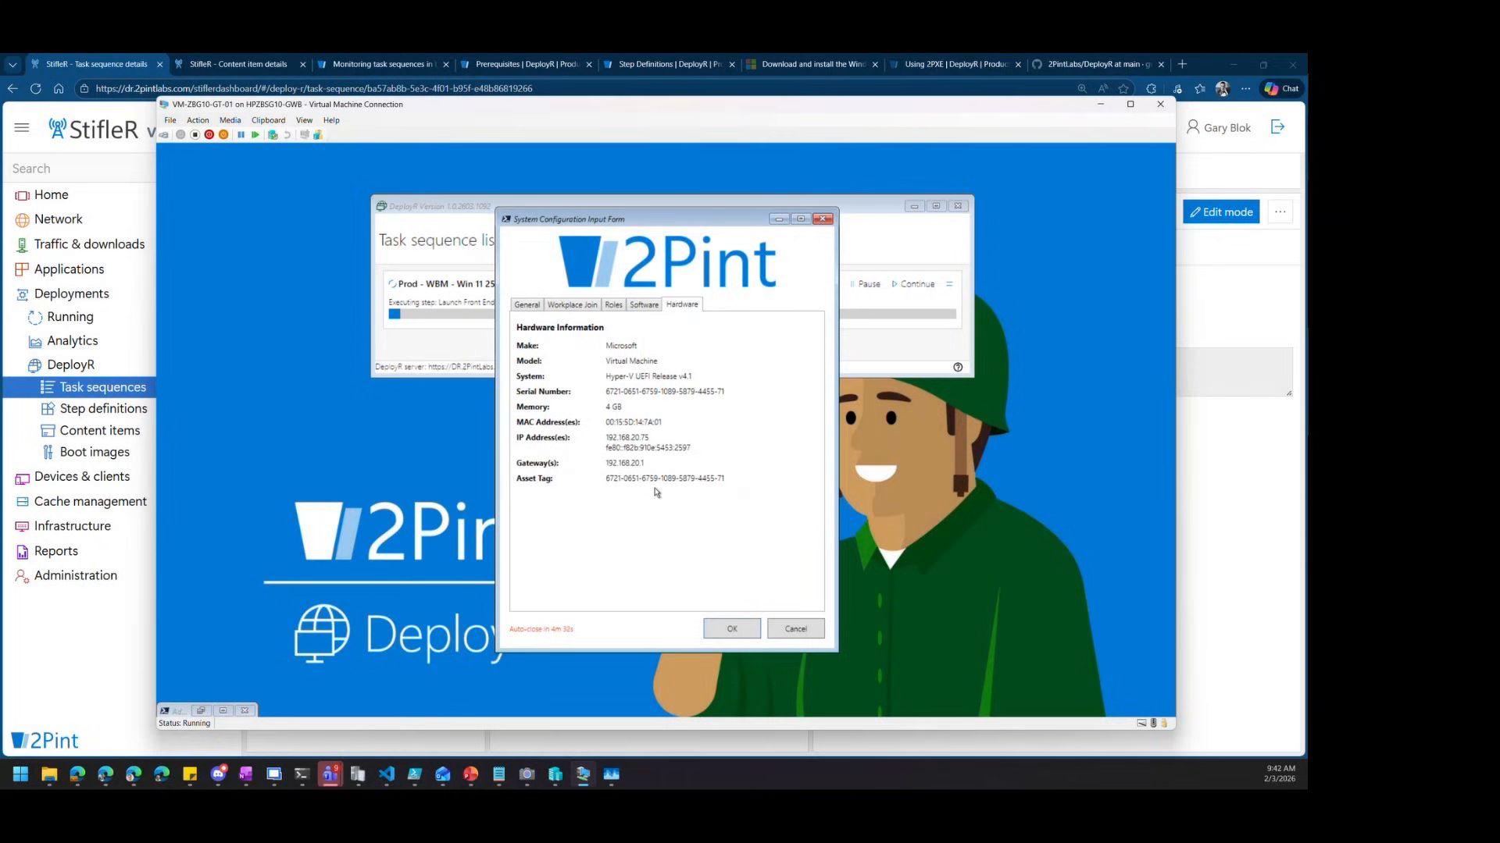
left_click(531, 306)
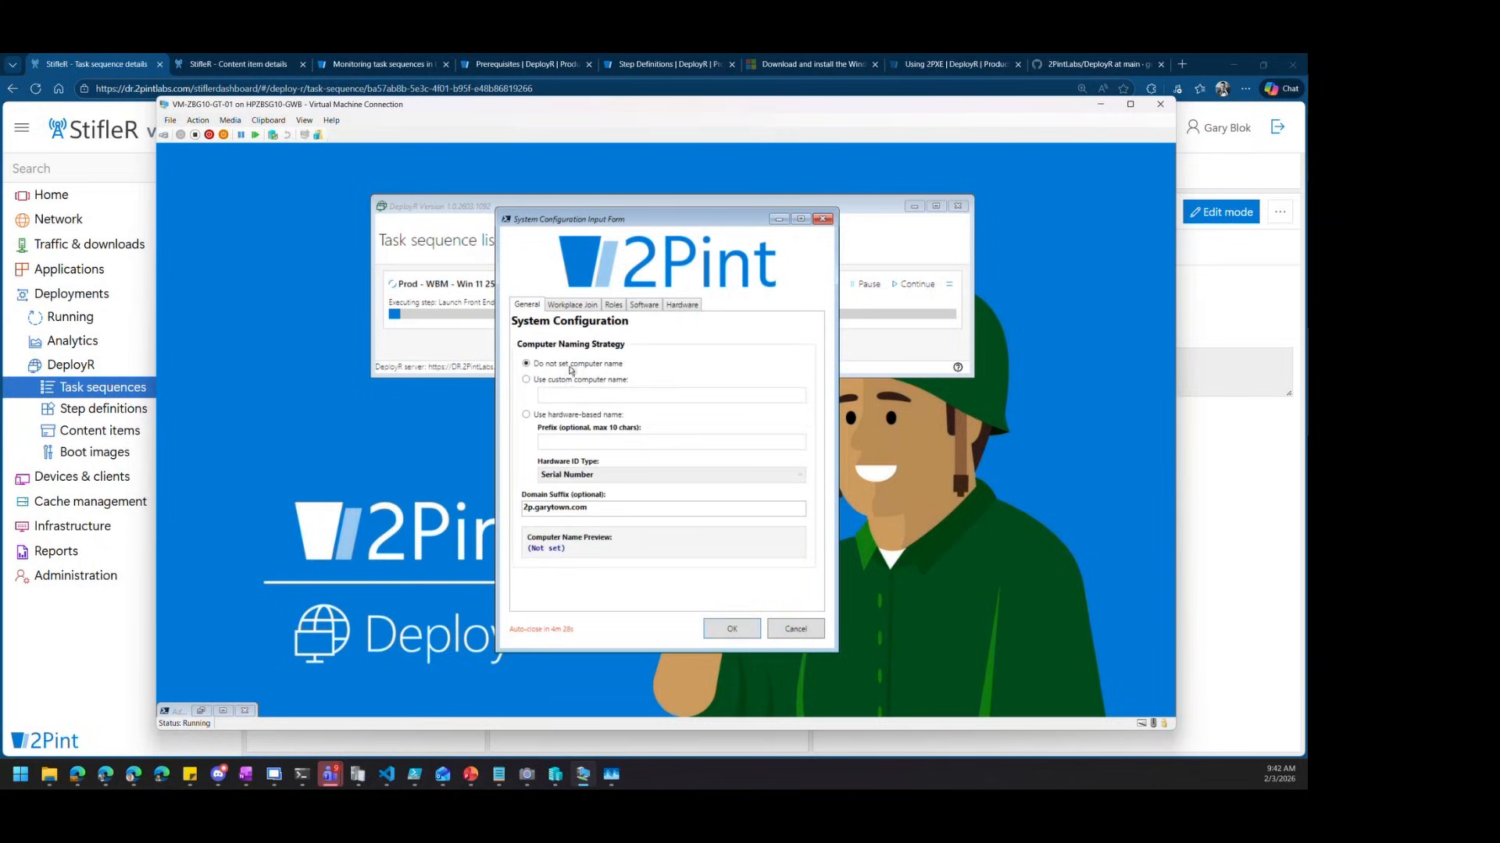
left_click(747, 631)
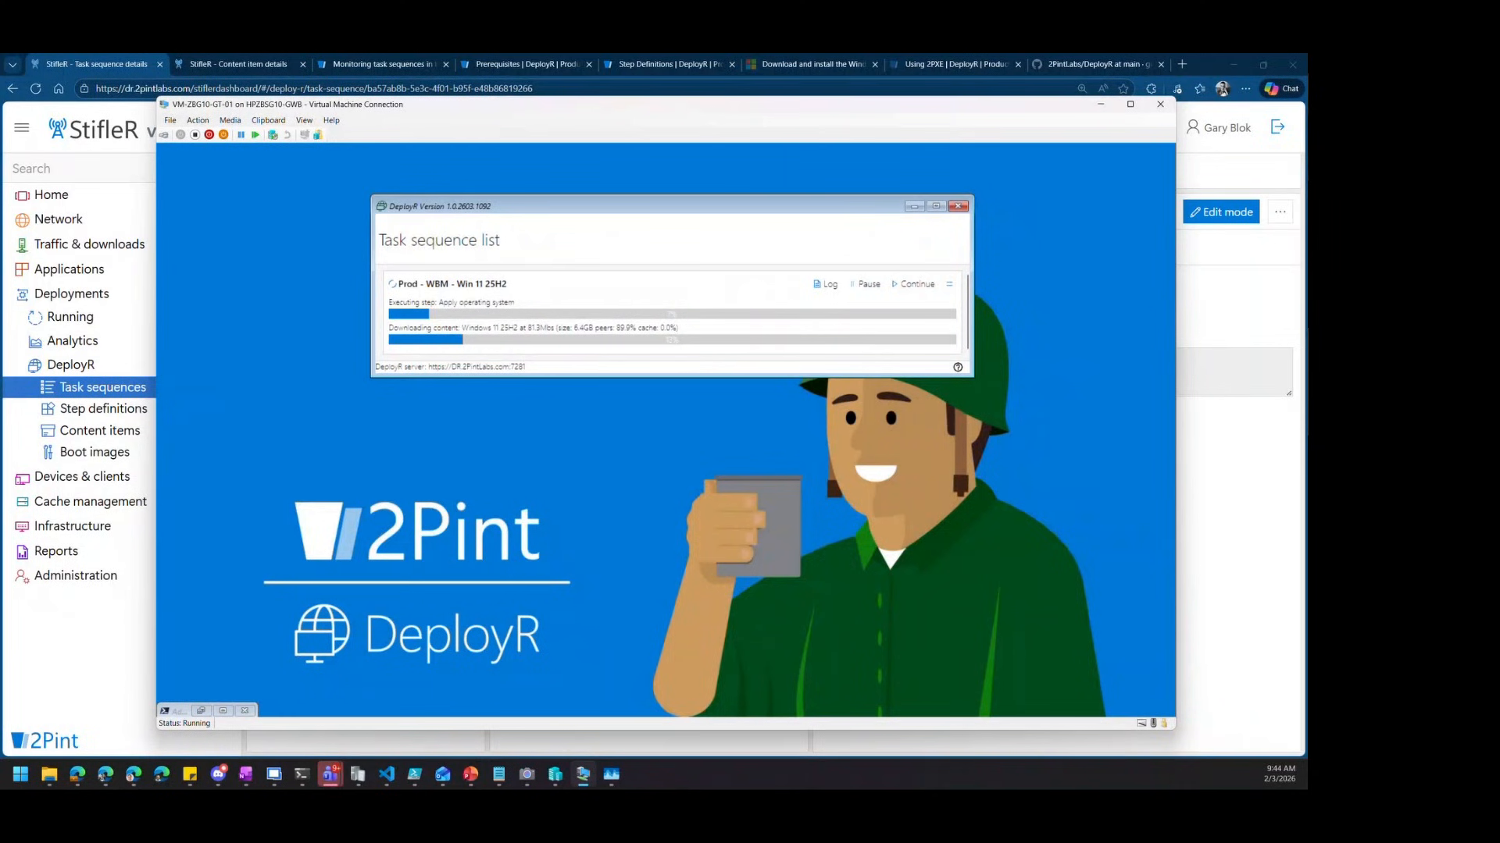
Minimize the remote StifleR browser and PowerShell windows, then return to Edge's Prerequisites | DeployR tab
key("alt+Tab")
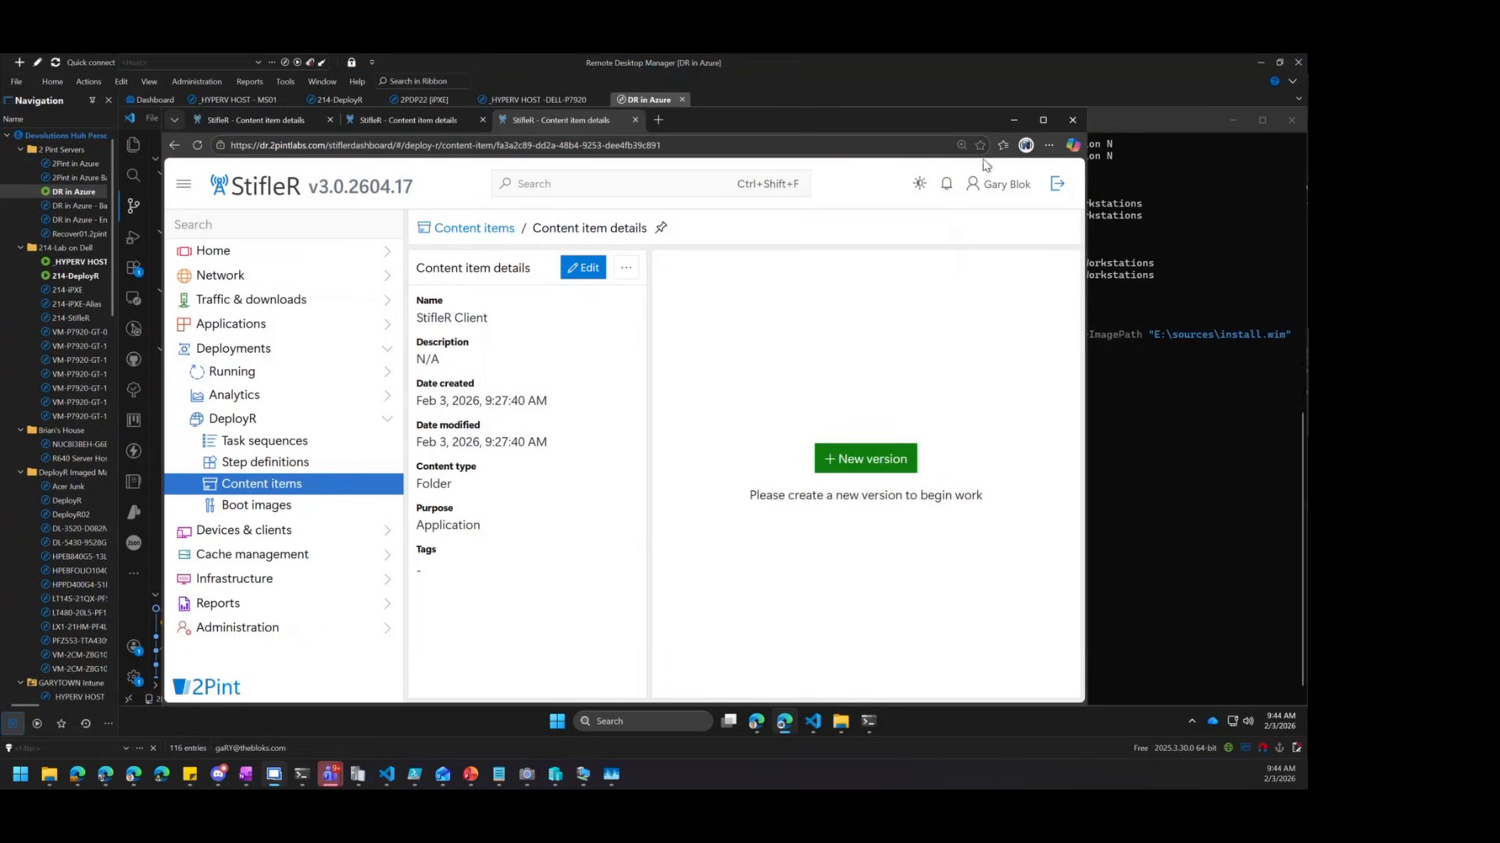
left_click(1012, 119)
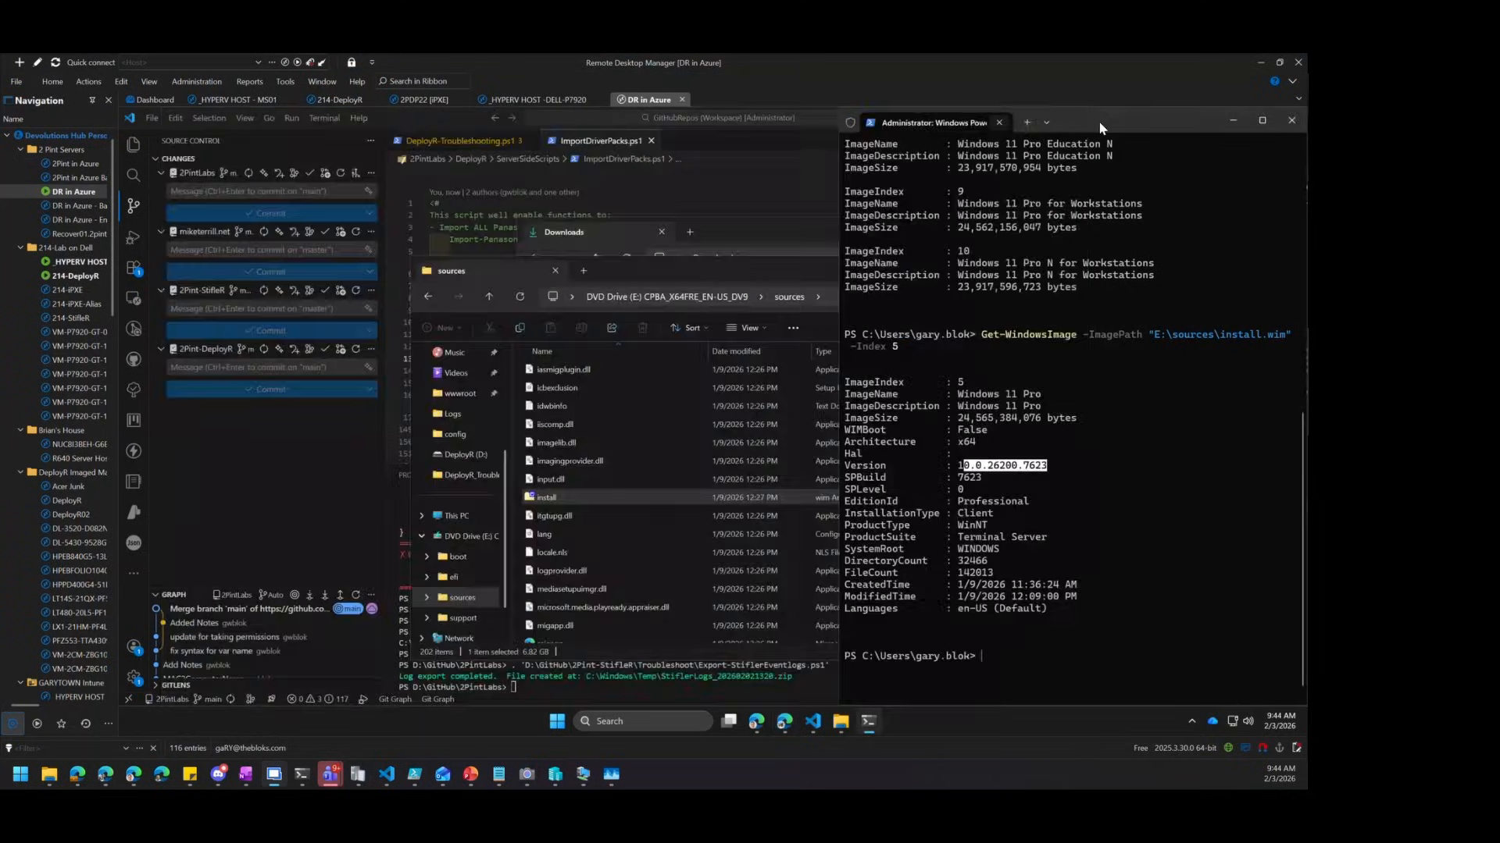
left_click(1227, 120)
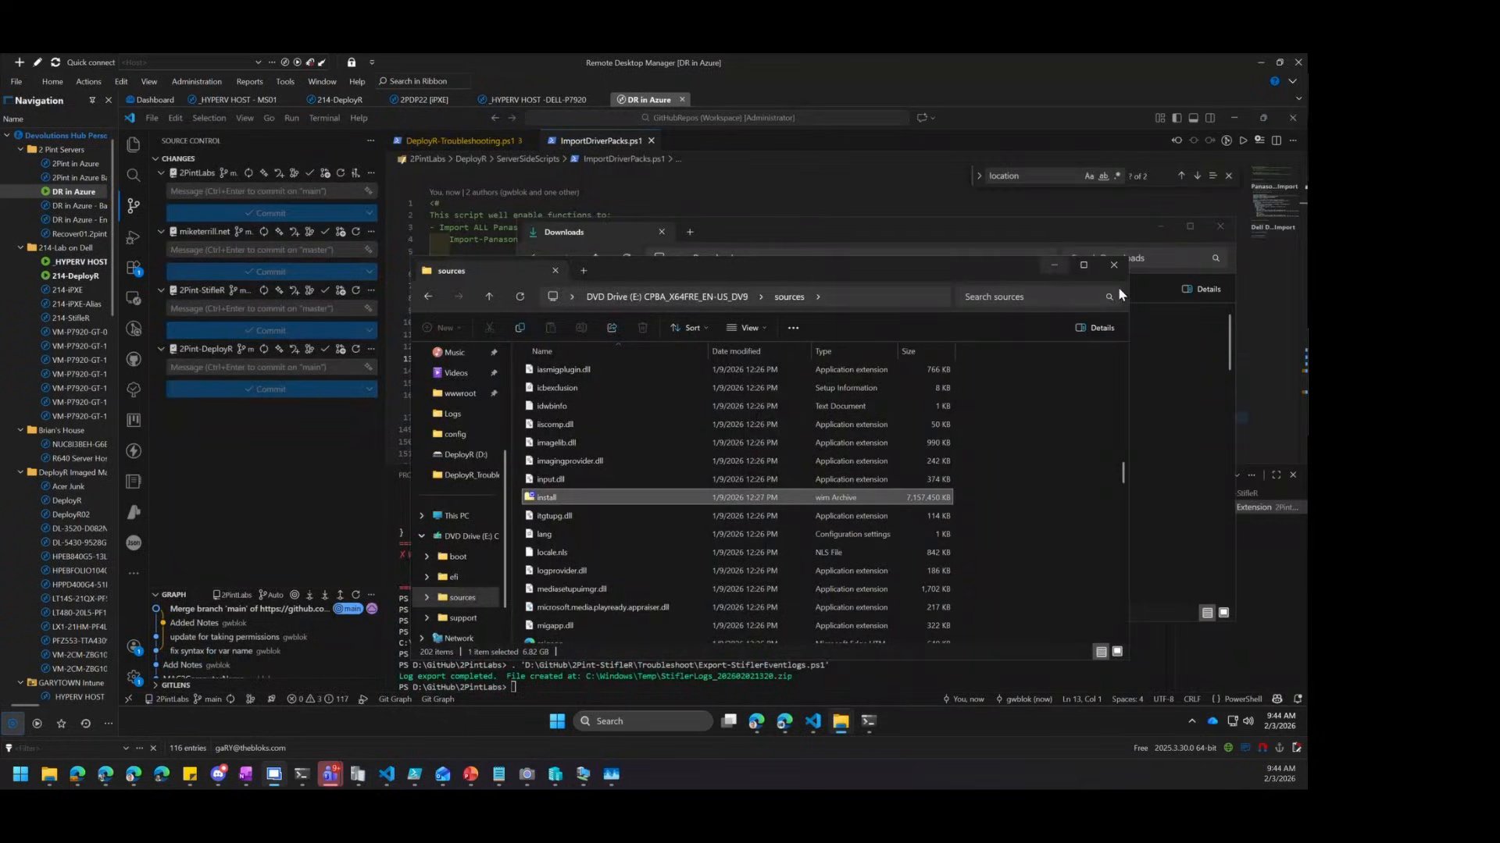
left_click(105, 774)
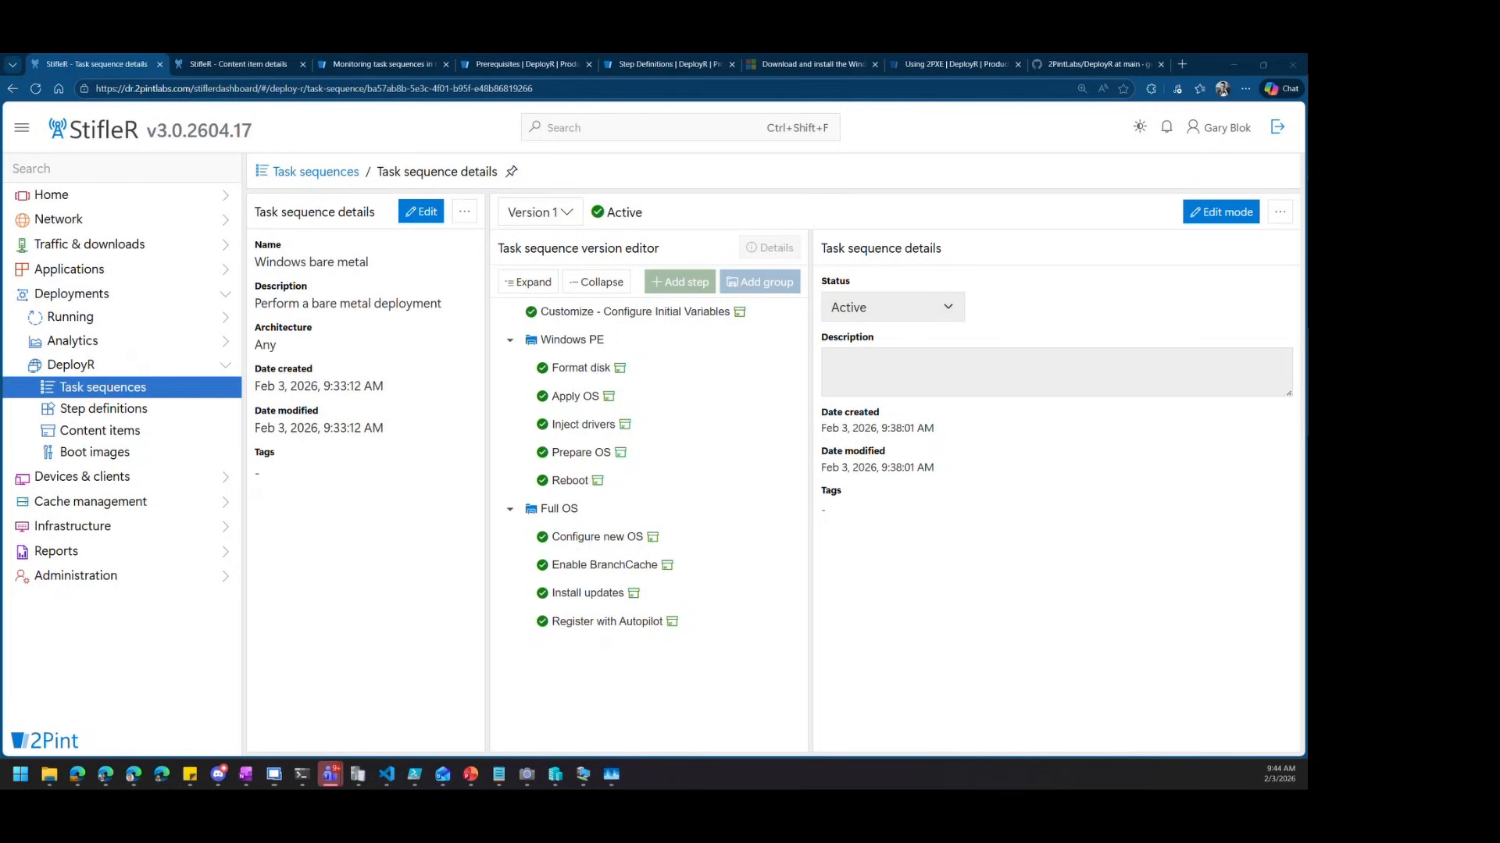
left_click(504, 64)
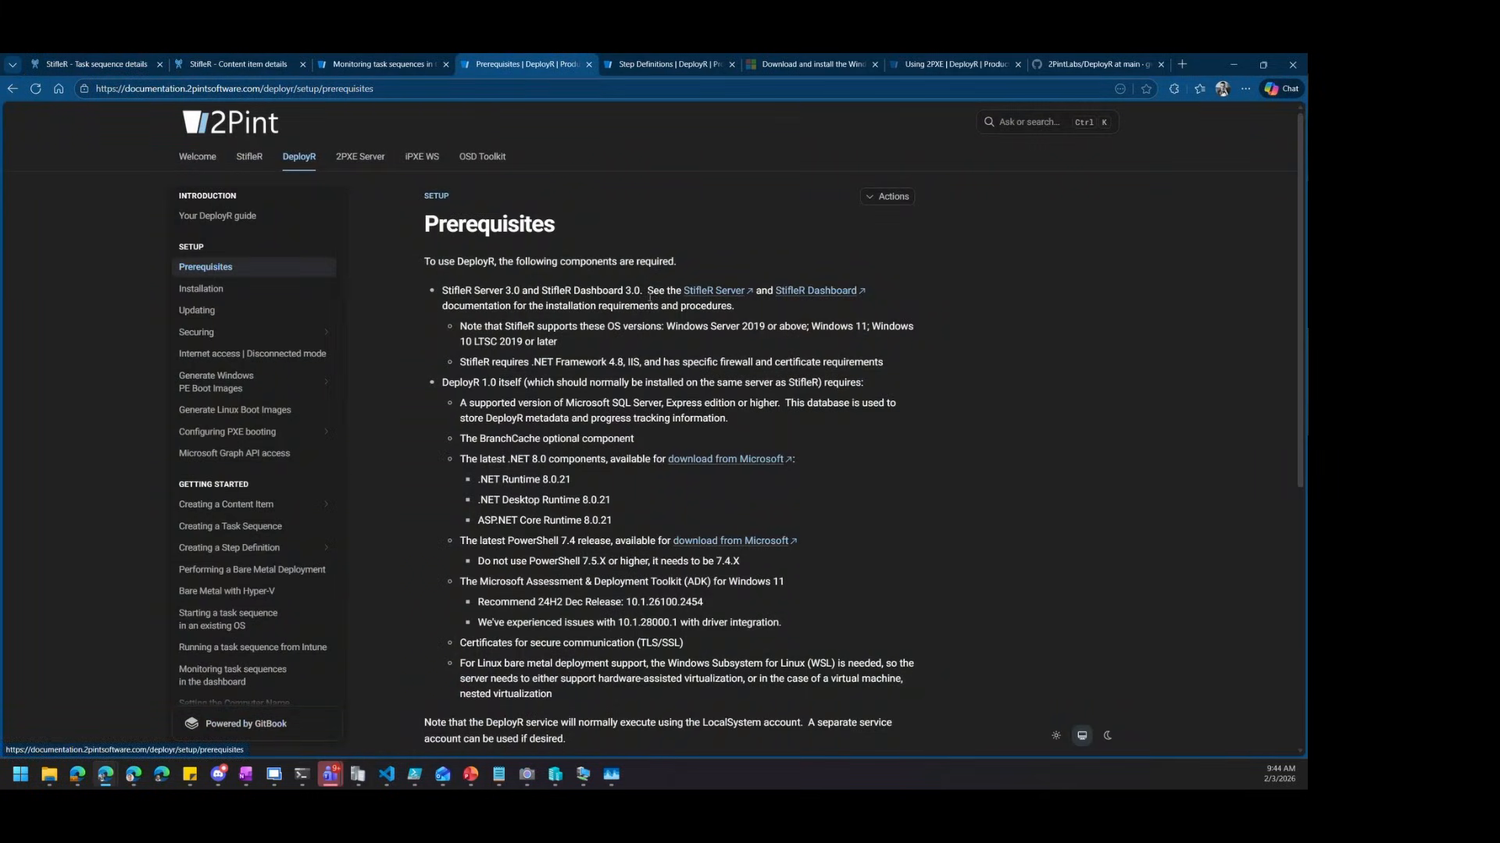
scroll(684, 346, "down", 1)
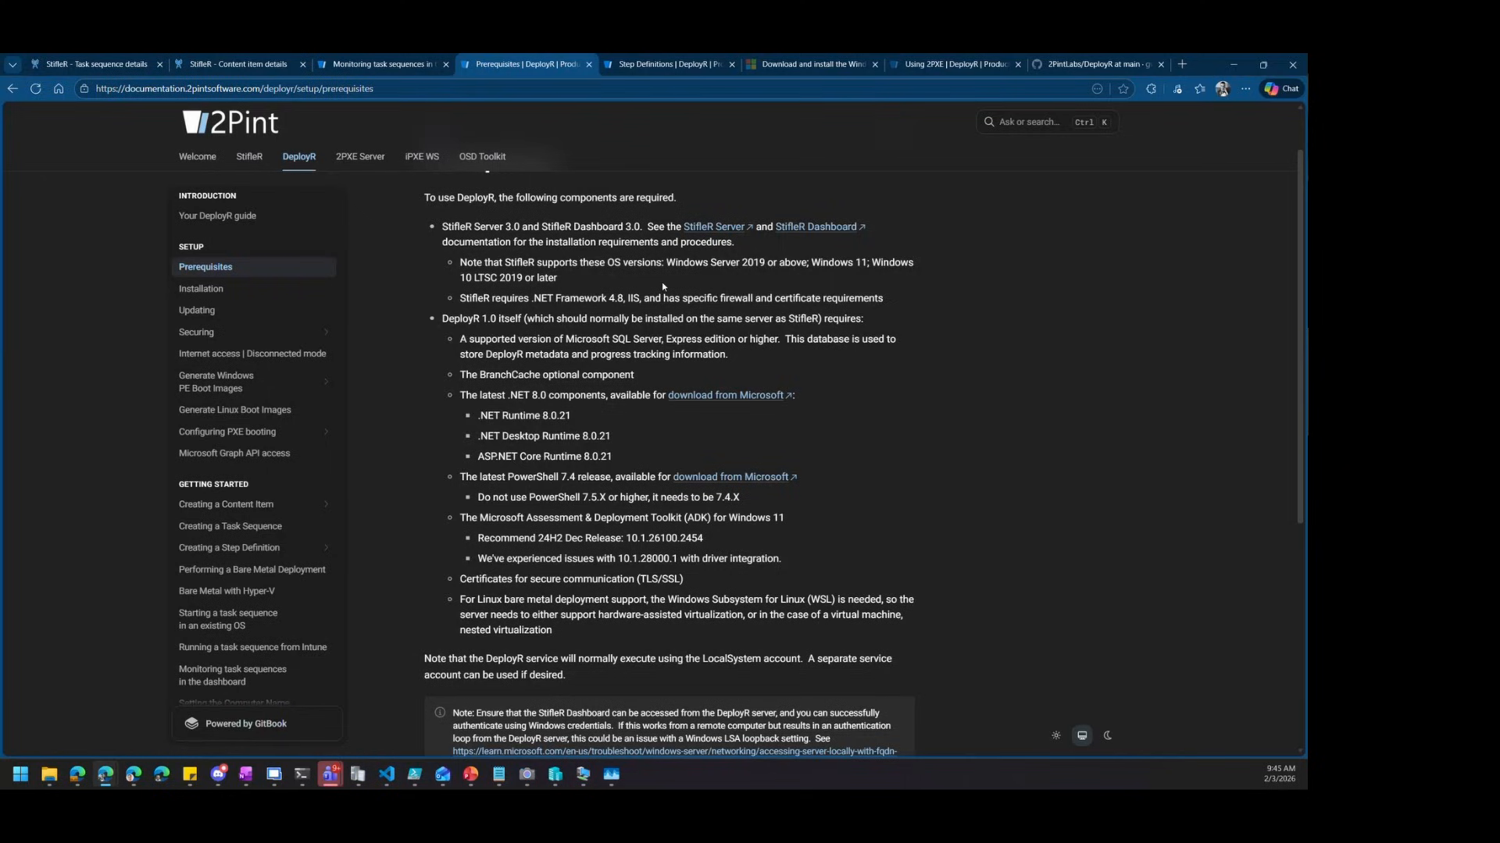
scroll(698, 336, "down", 1)
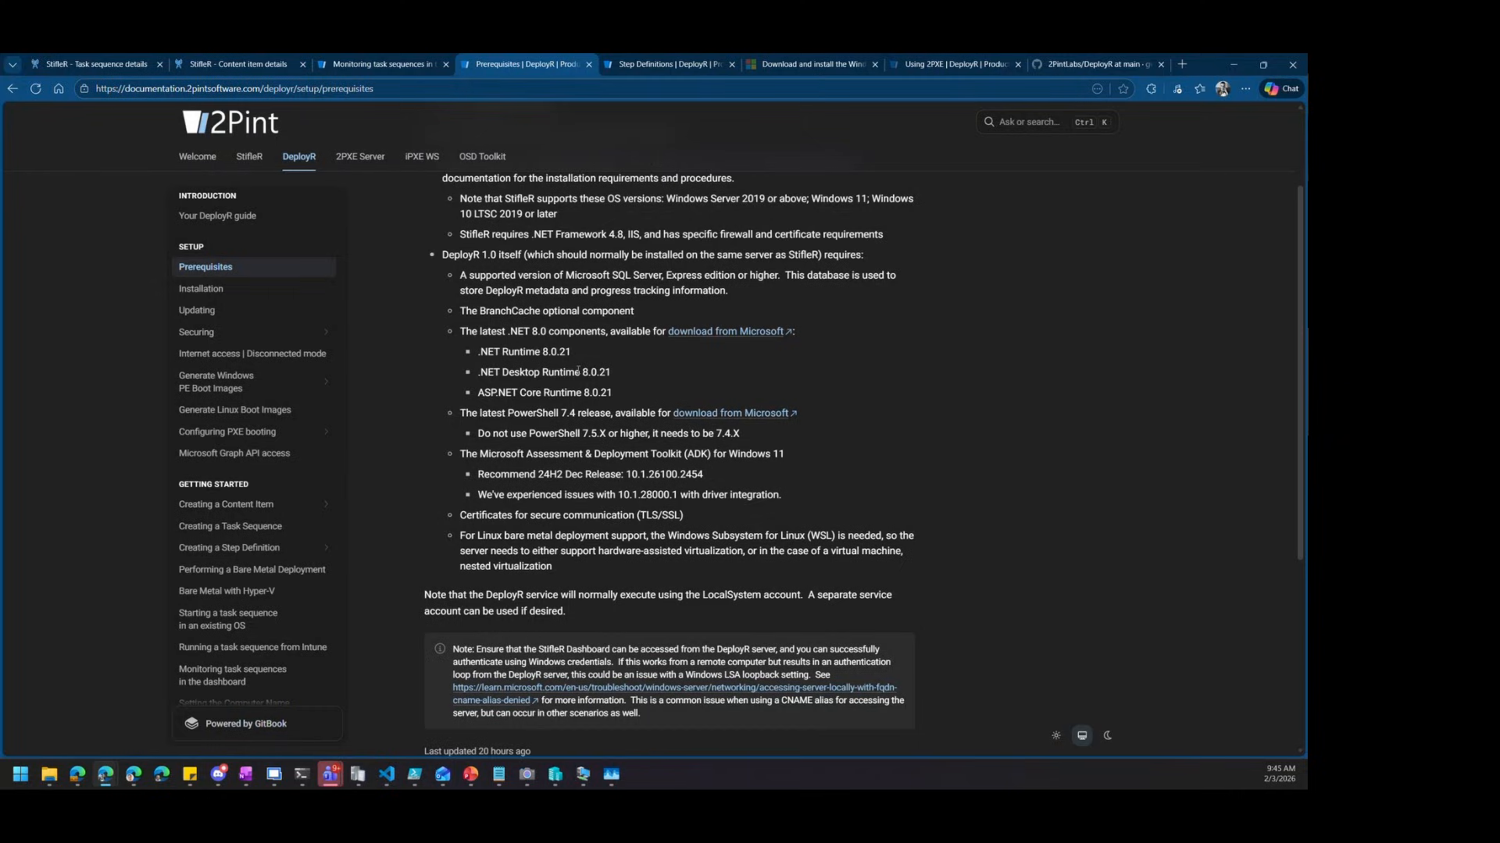
Highlight 28000 in ADK 10.1.28000.1, the version flagged for driver integration issues
left_click_drag(570, 353, 564, 352)
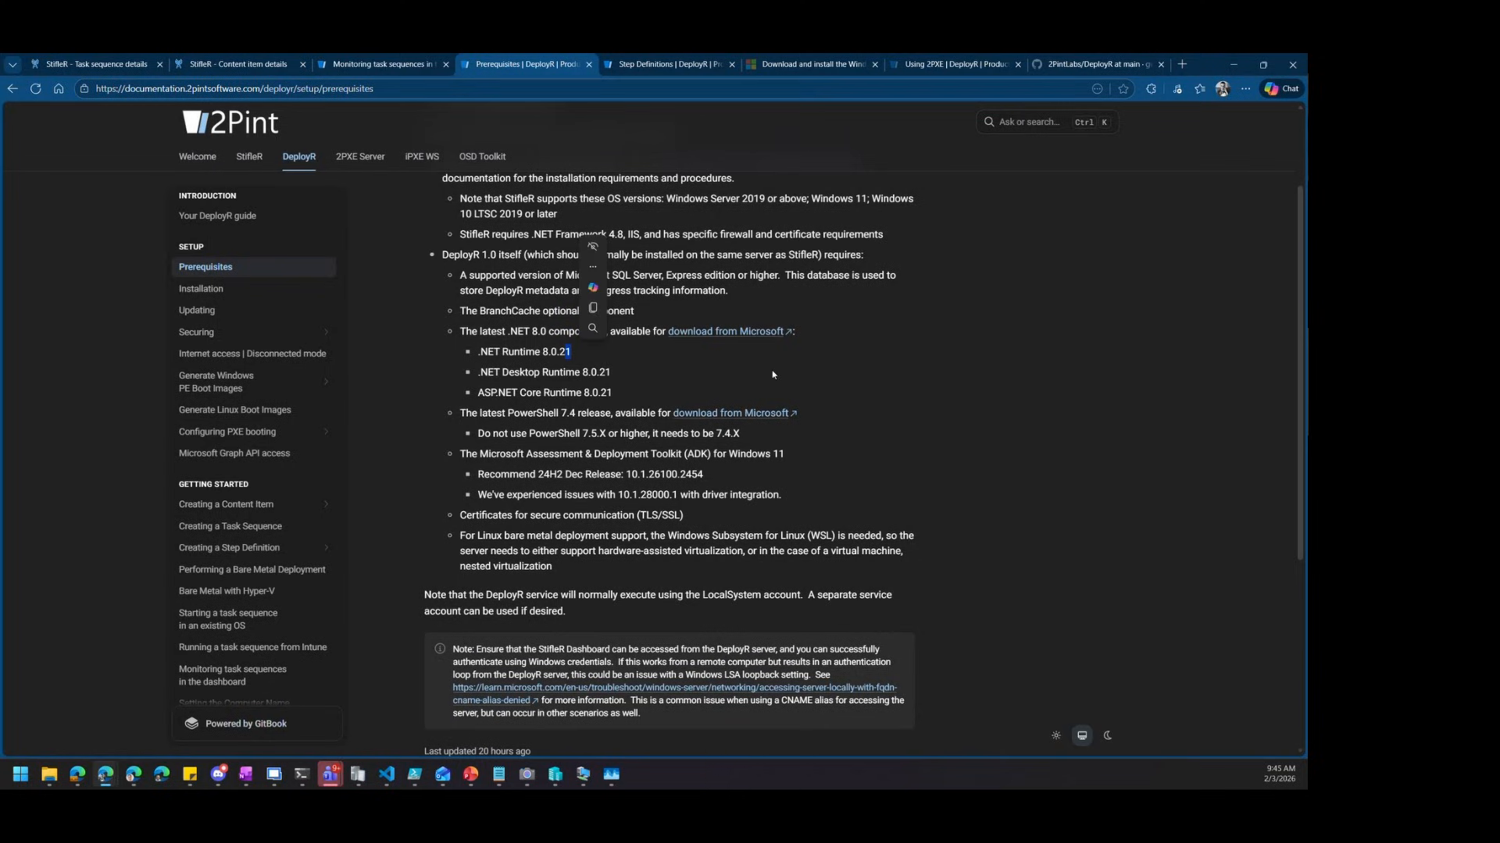
left_click(569, 351)
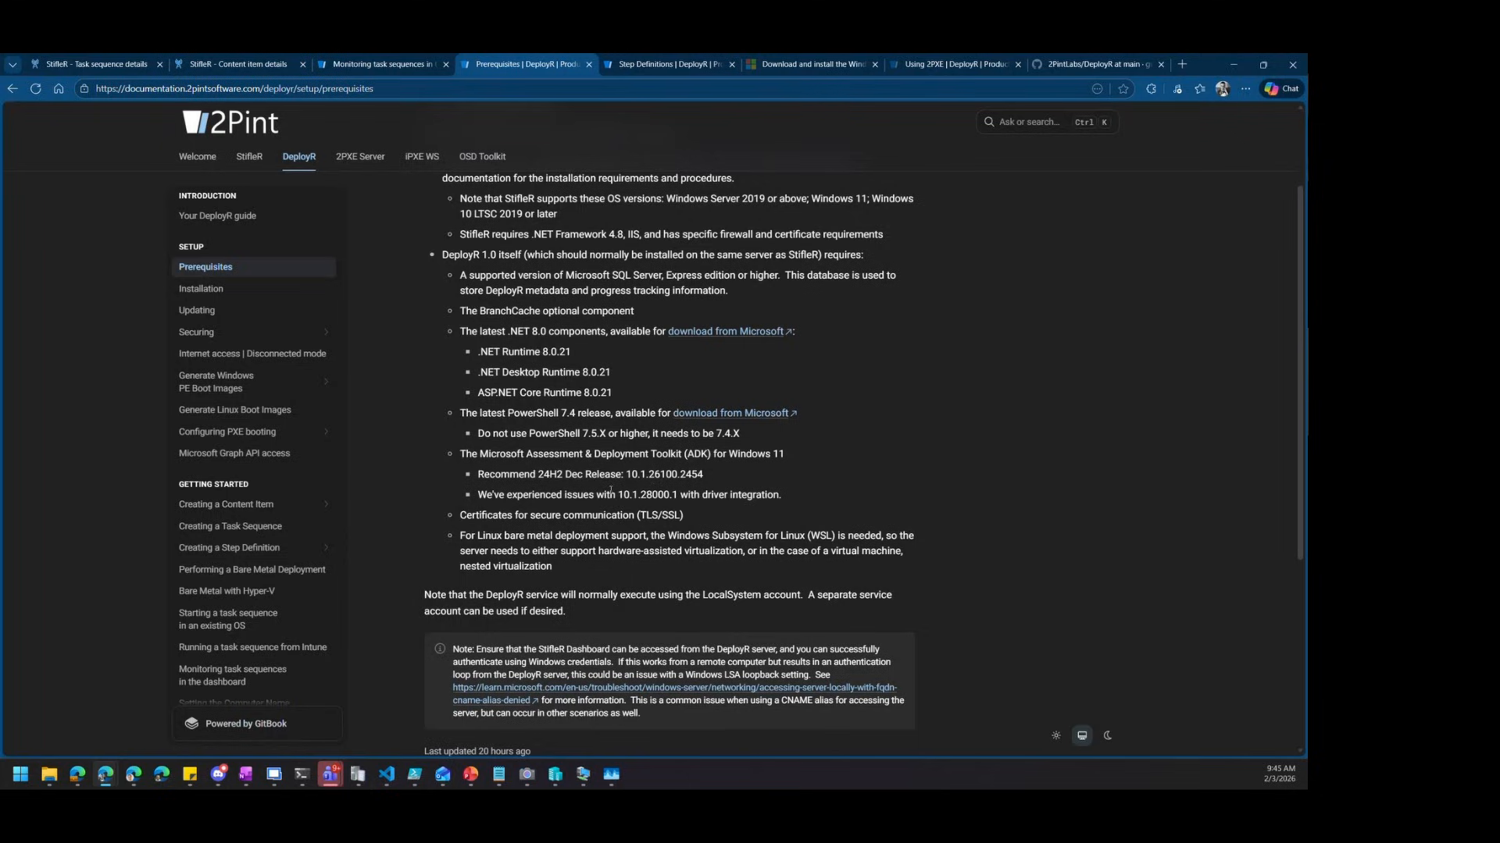
left_click_drag(639, 495, 669, 496)
scroll(691, 434, "up", 1)
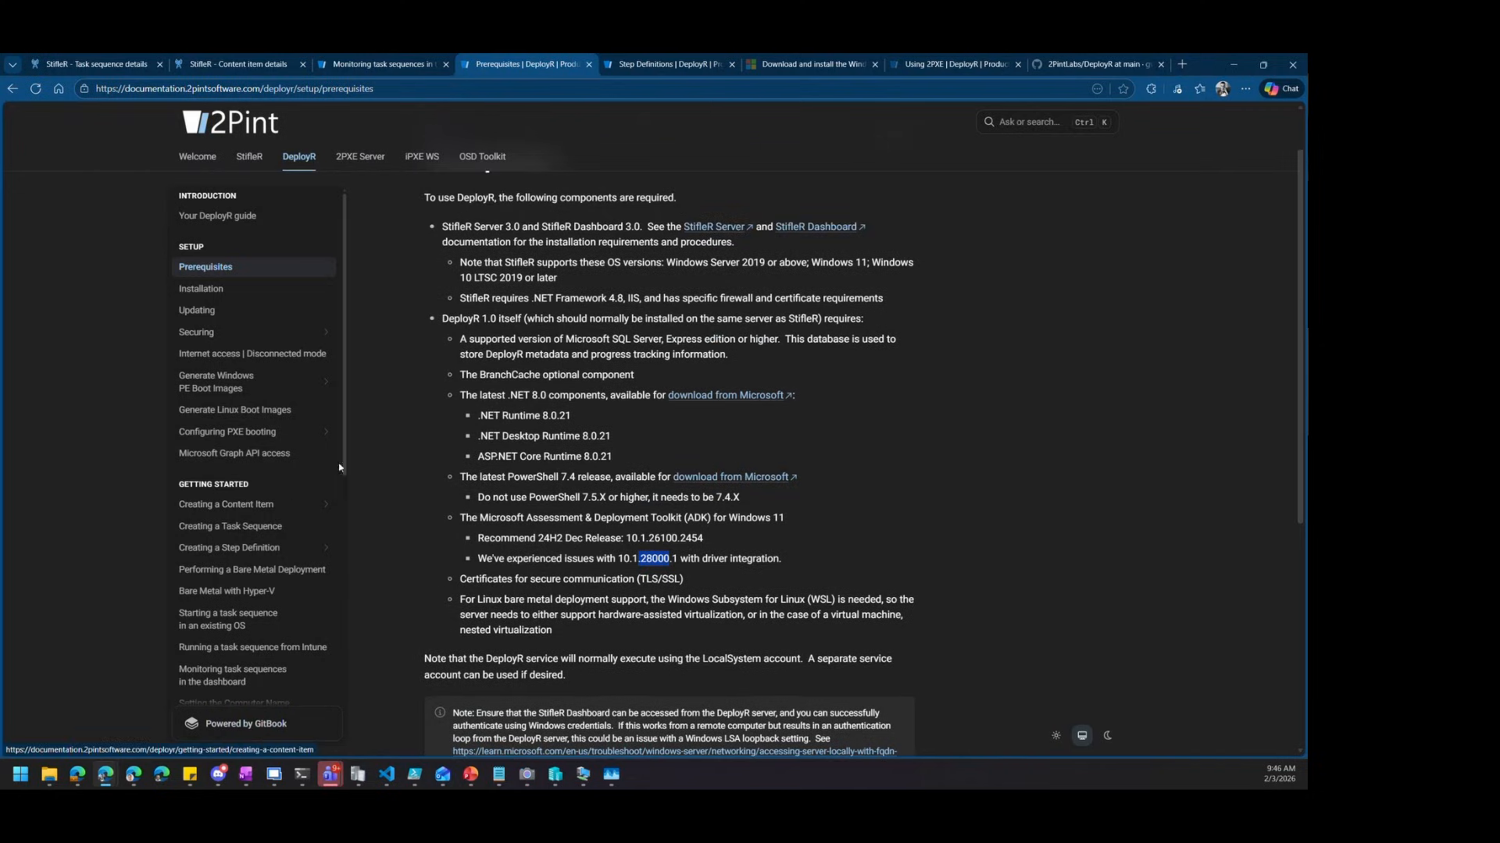
left_click_drag(344, 461, 360, 581)
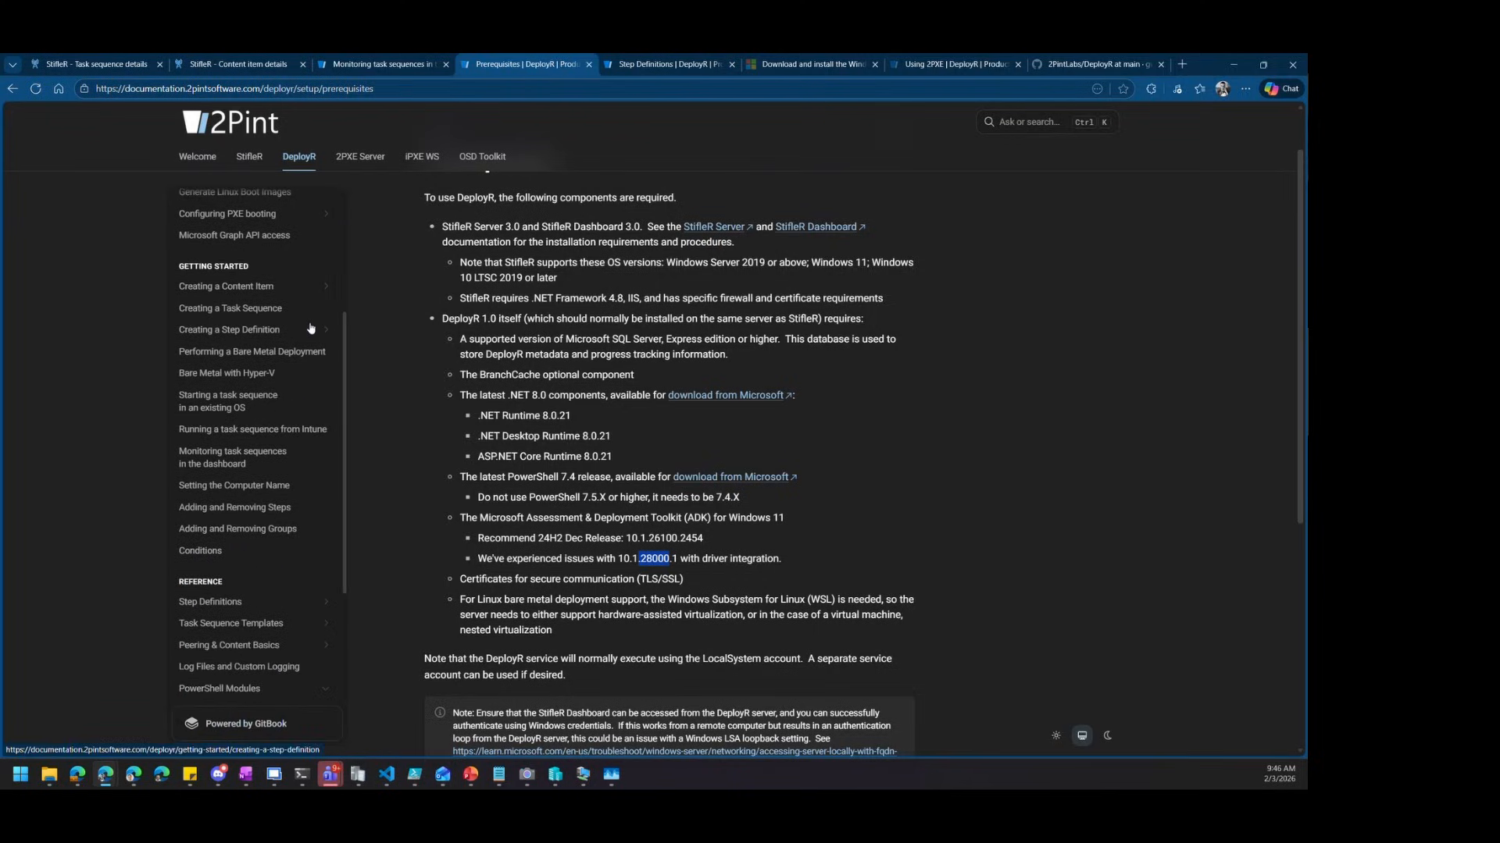
Open the Step Definitions documentation page and expand its list of step definition pages
scroll(310, 479, "down", 2)
left_click(214, 516)
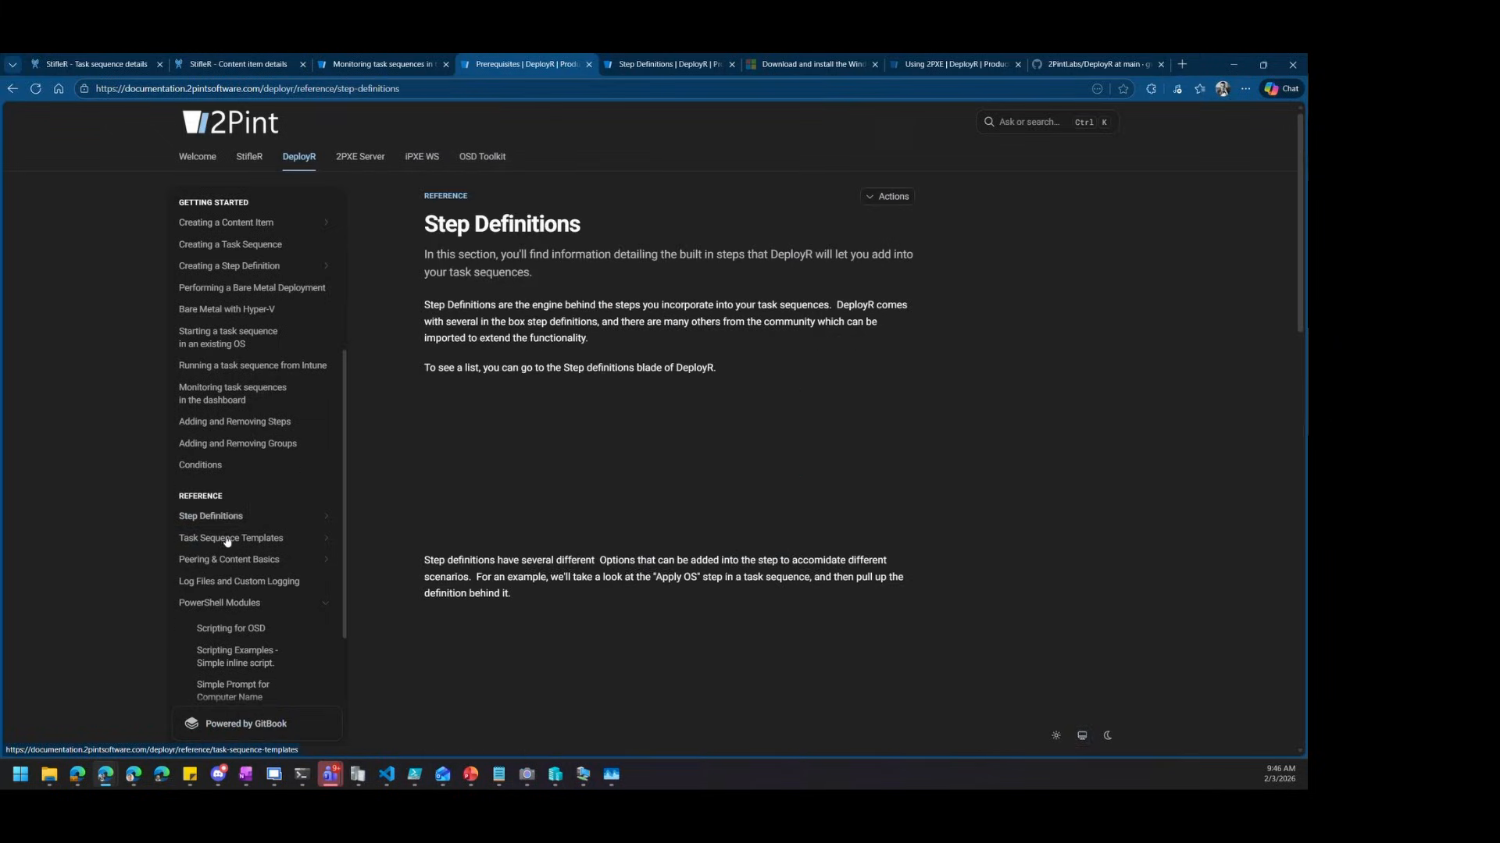
scroll(289, 536, "down", 2)
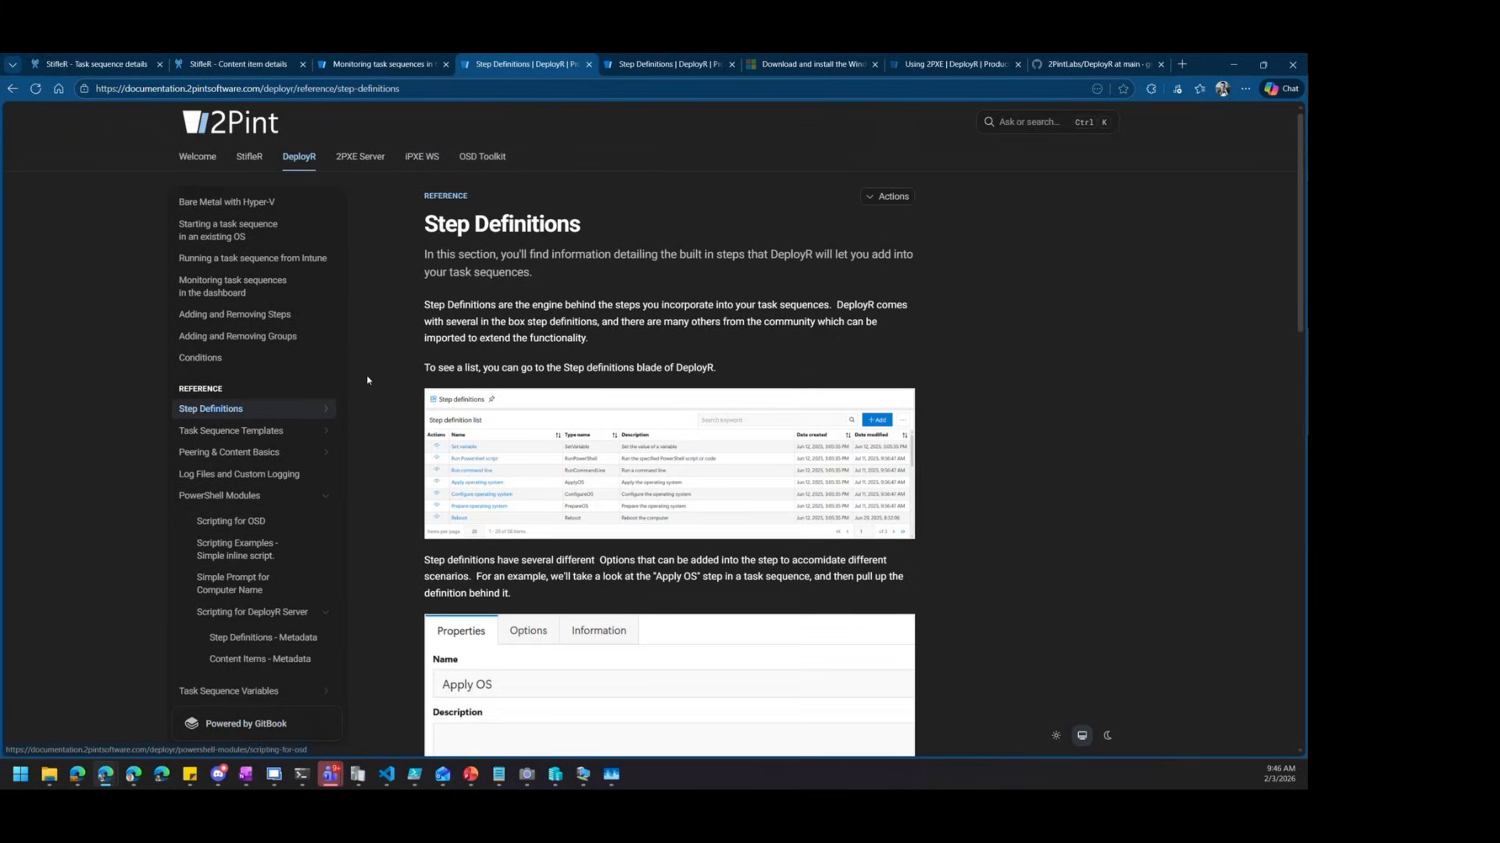
left_click(326, 411)
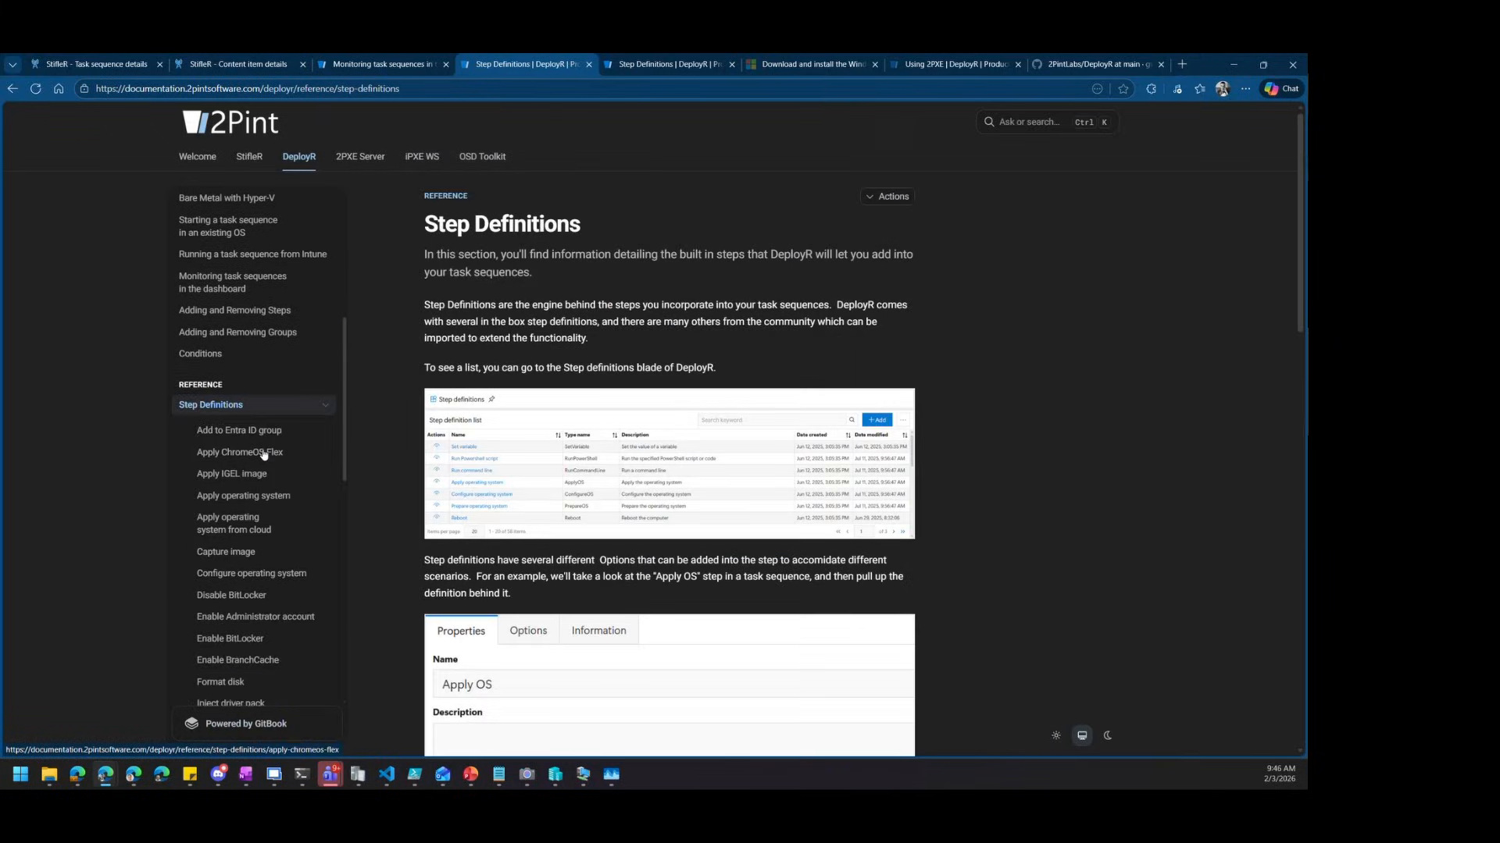
Open Step Definitions - Metadata and scroll to its Get-DeployRMetadata -Type StepDefinition example
scroll(245, 422, "down", 1)
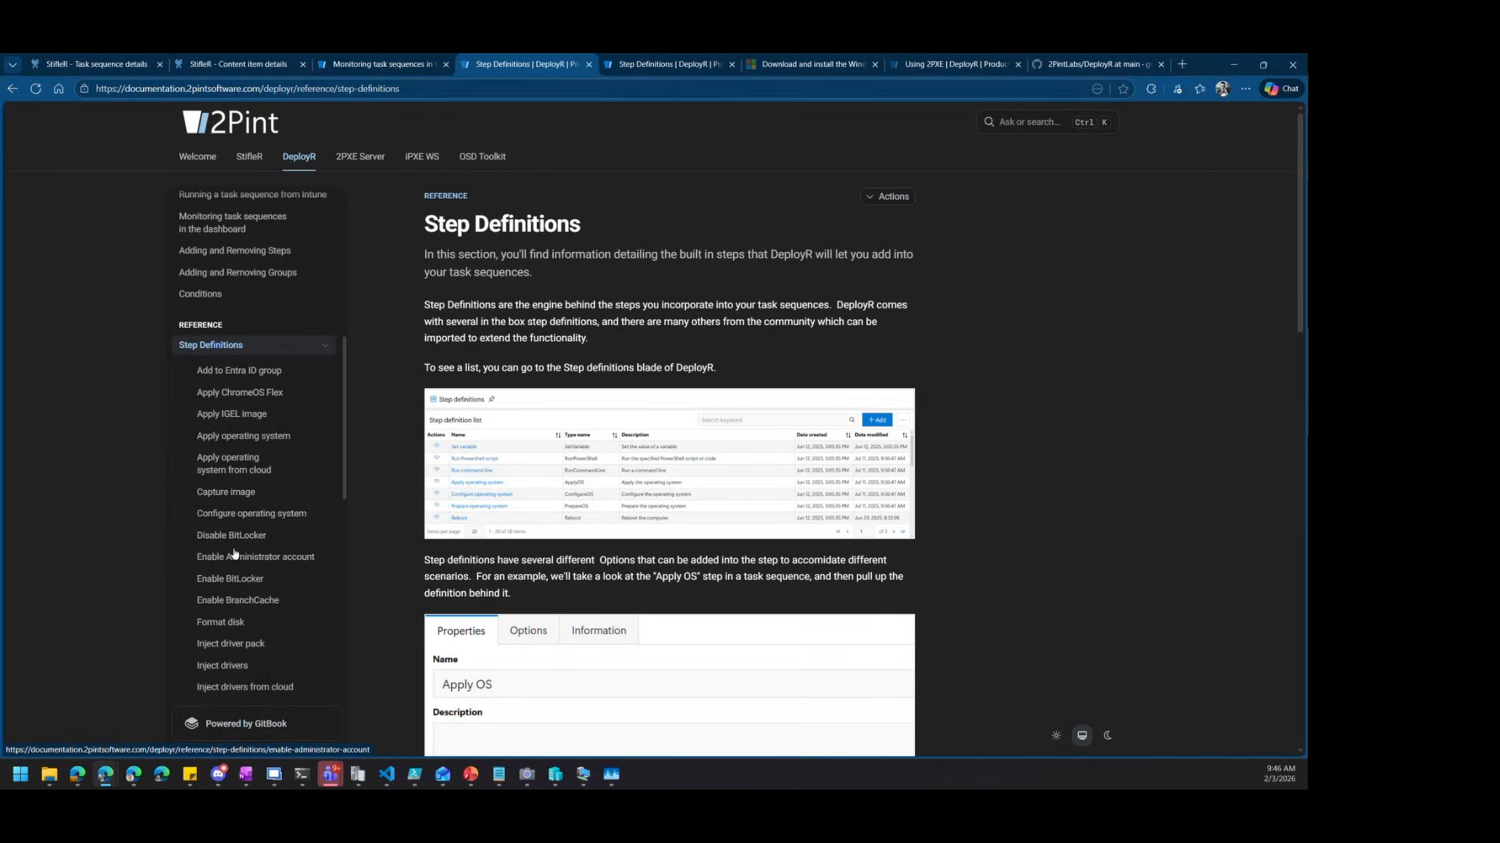
scroll(231, 556, "down", 1)
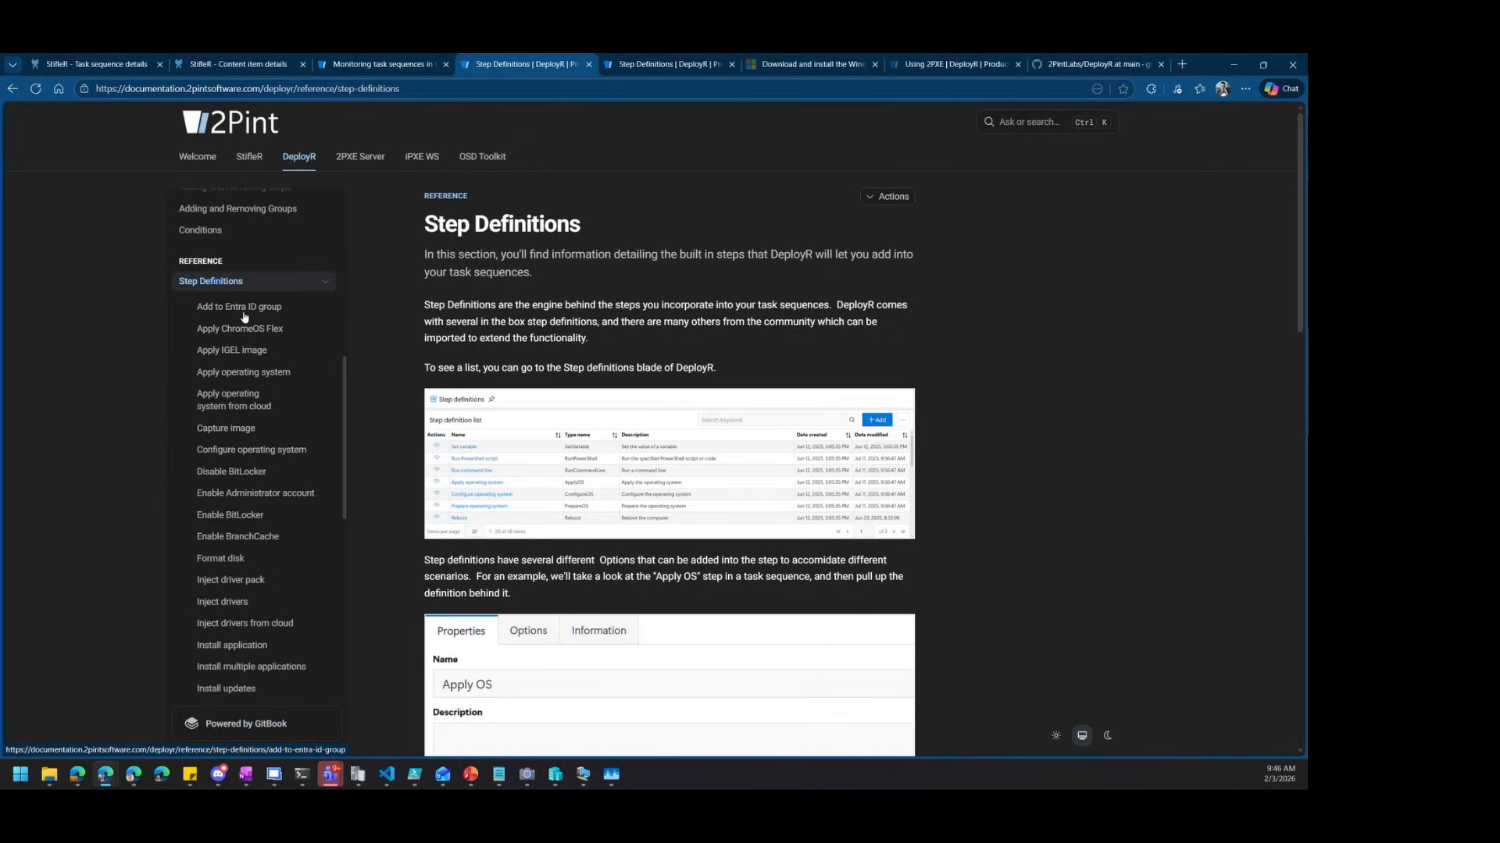
scroll(692, 739, "down", 3)
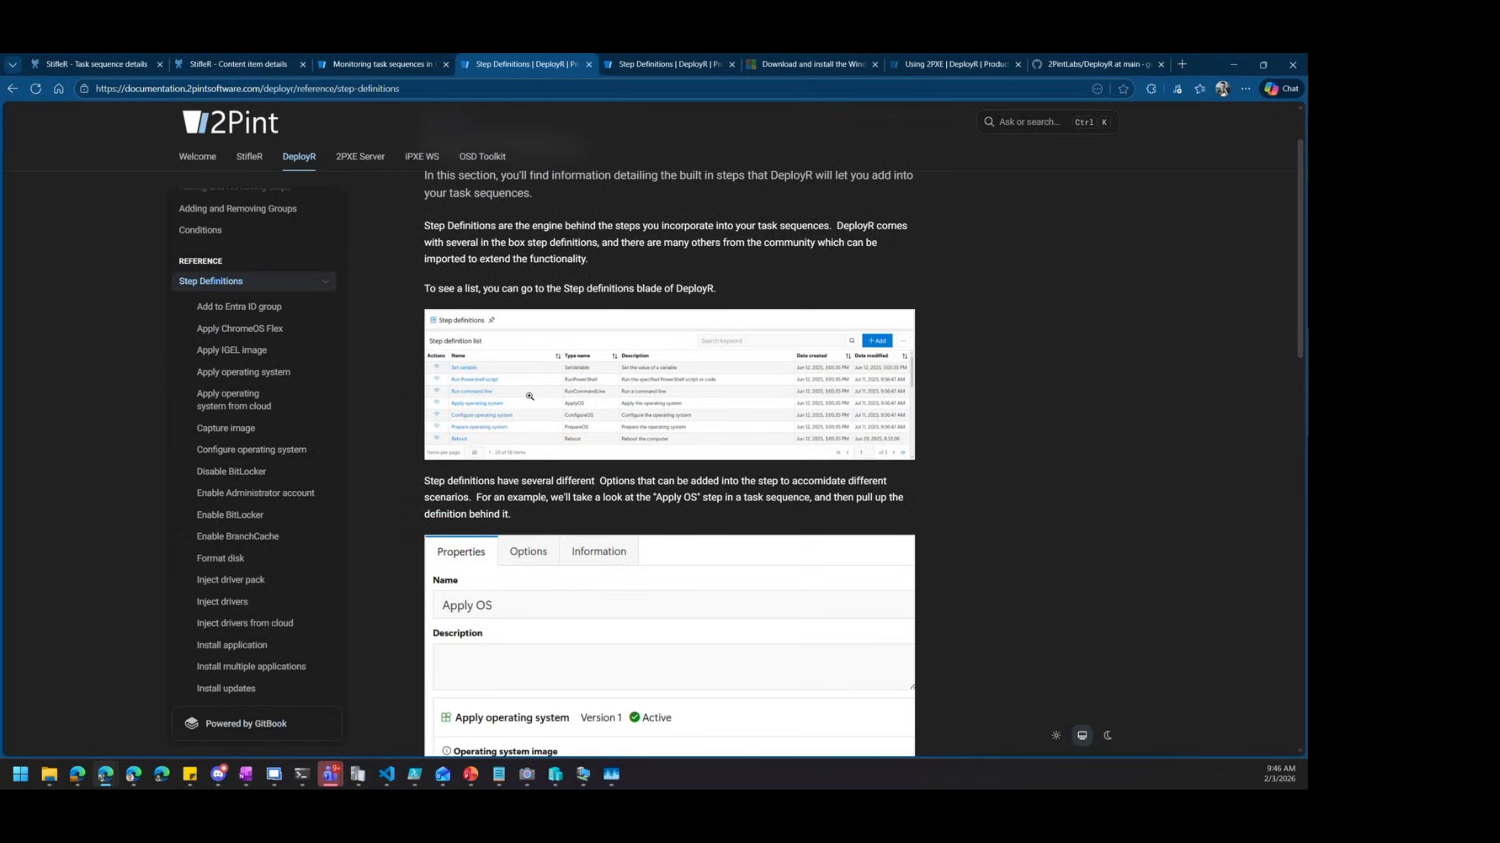
scroll(692, 739, "down", 10)
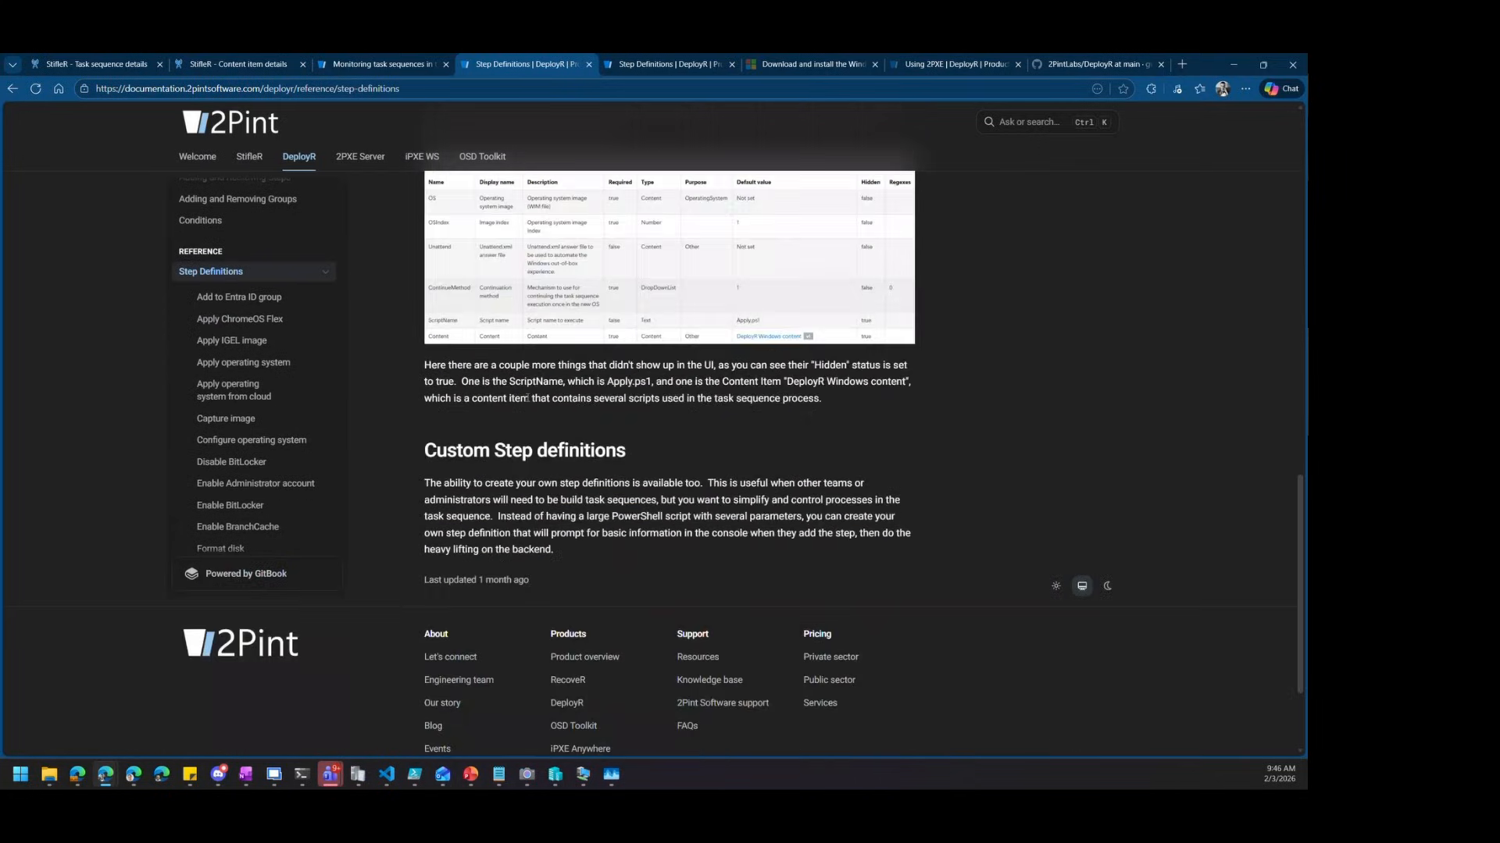
scroll(282, 452, "down", 10)
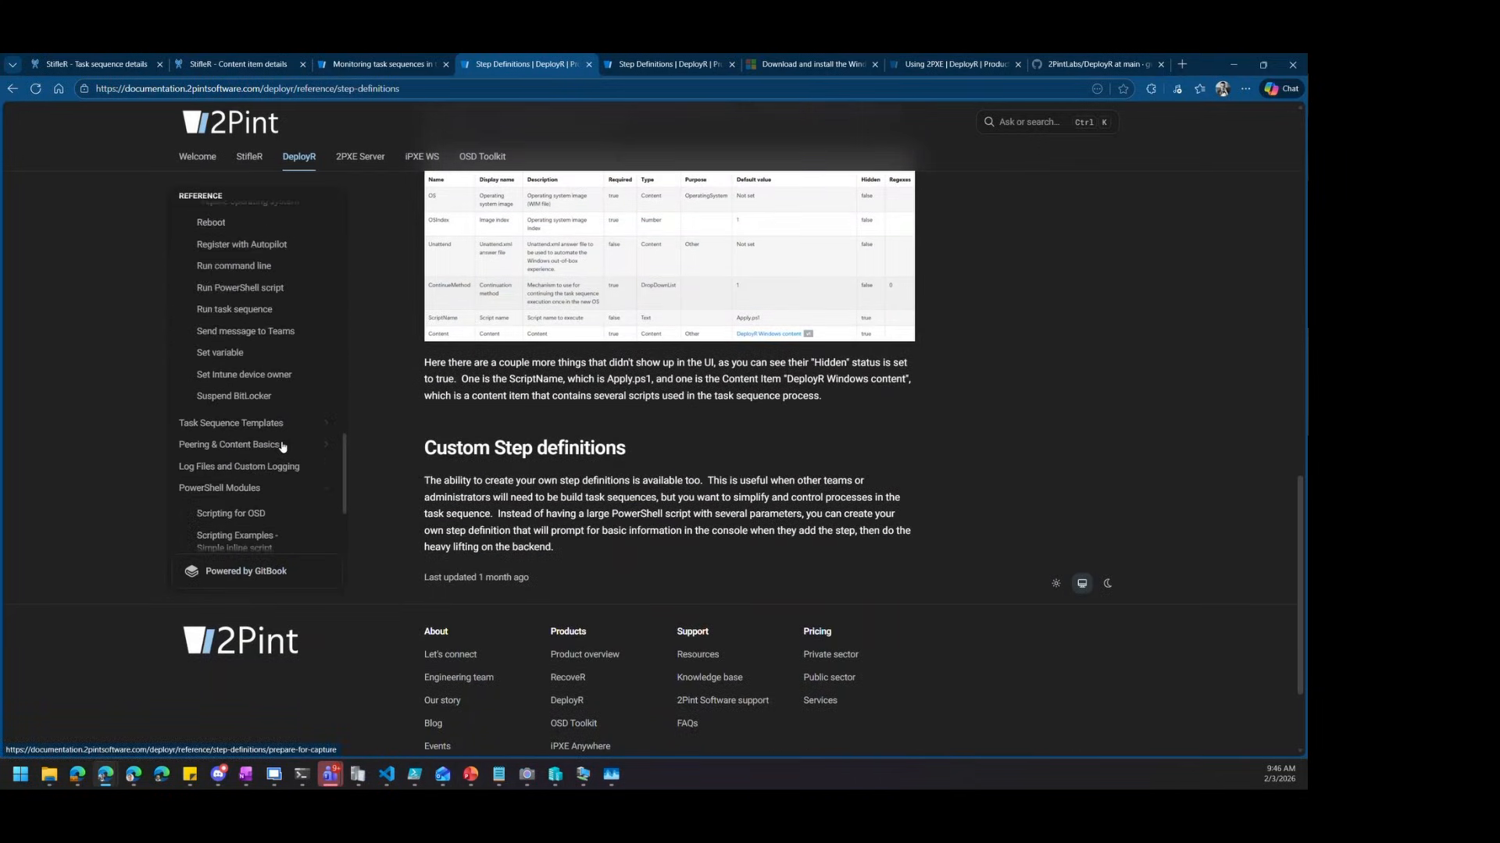
scroll(281, 458, "down", 2)
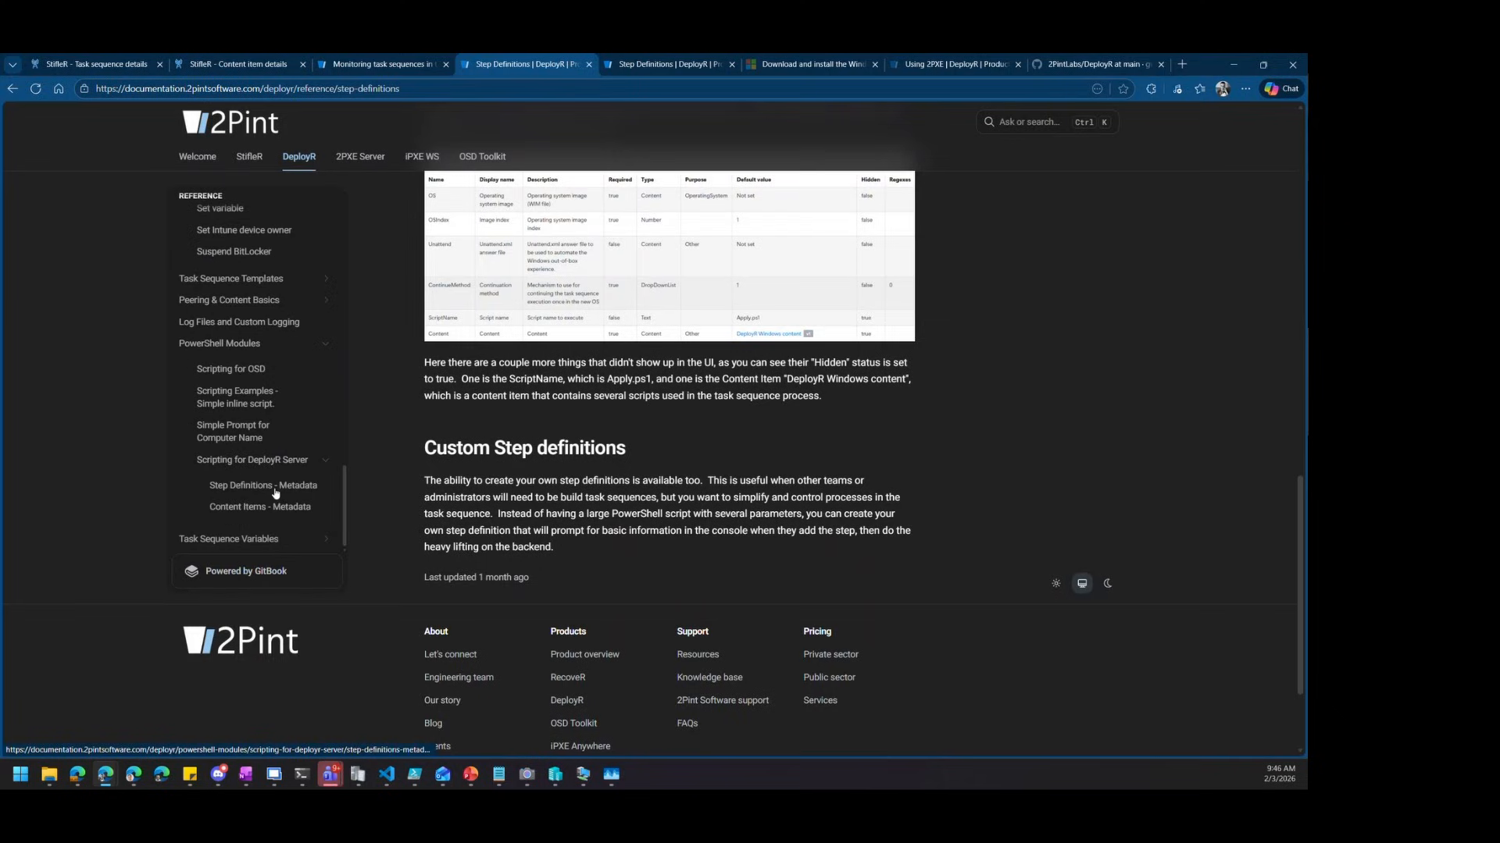
left_click(275, 490)
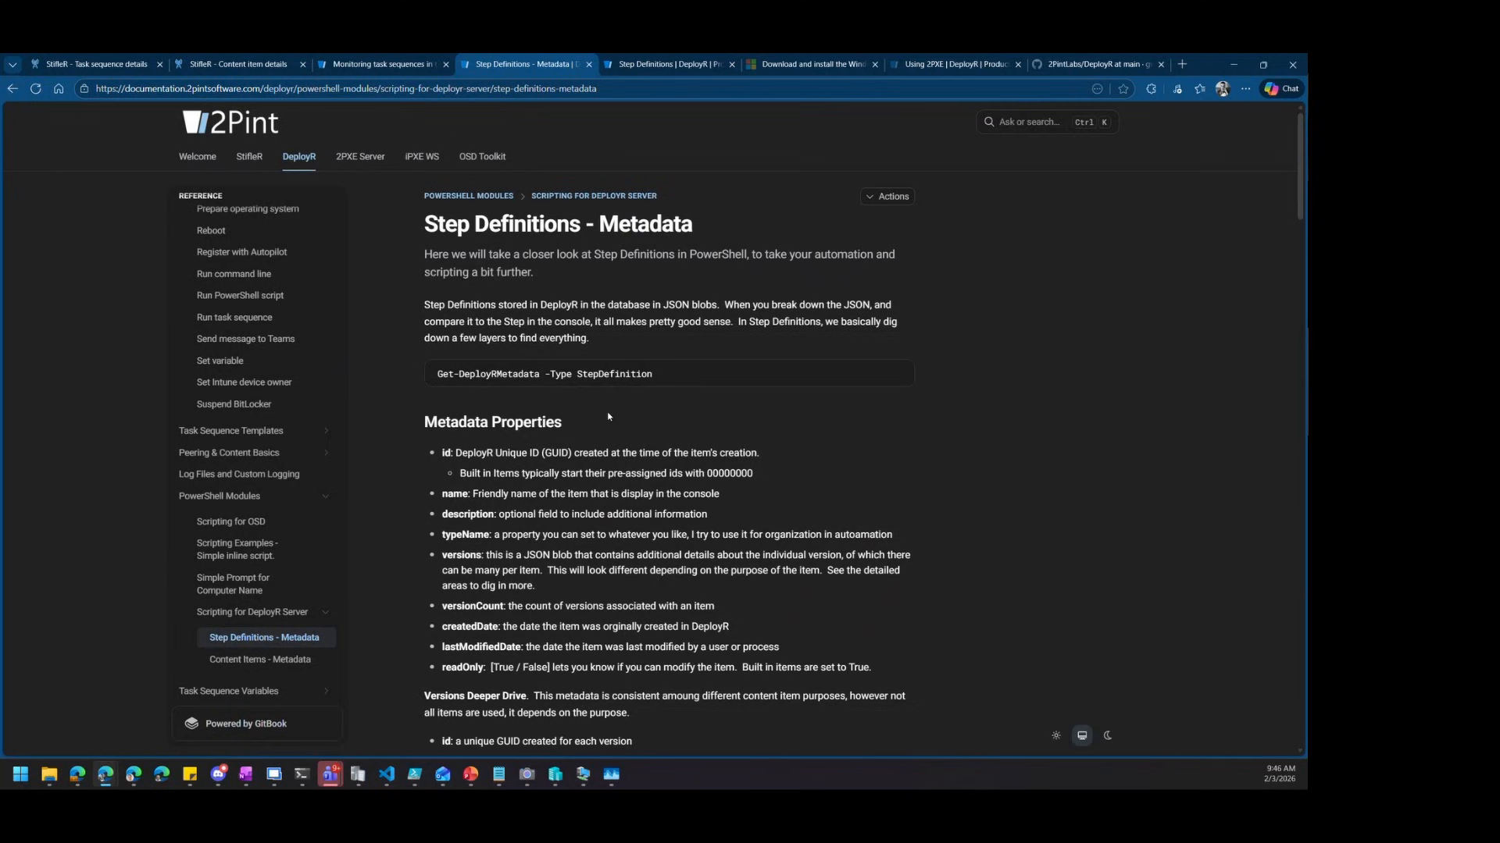
scroll(609, 416, "down", 4)
scroll(618, 419, "down", 10)
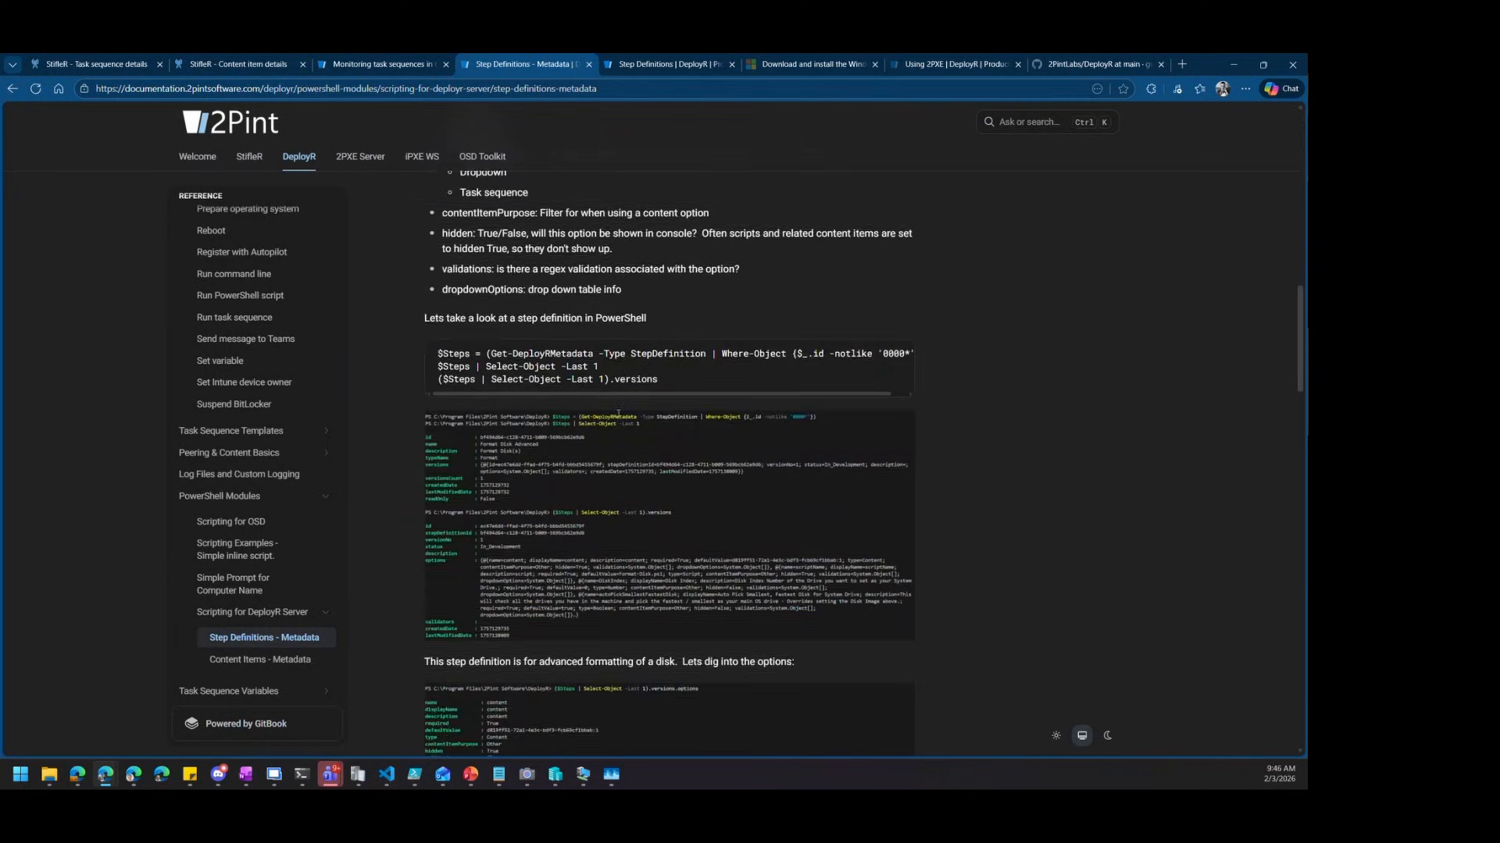
scroll(617, 414, "down", 1)
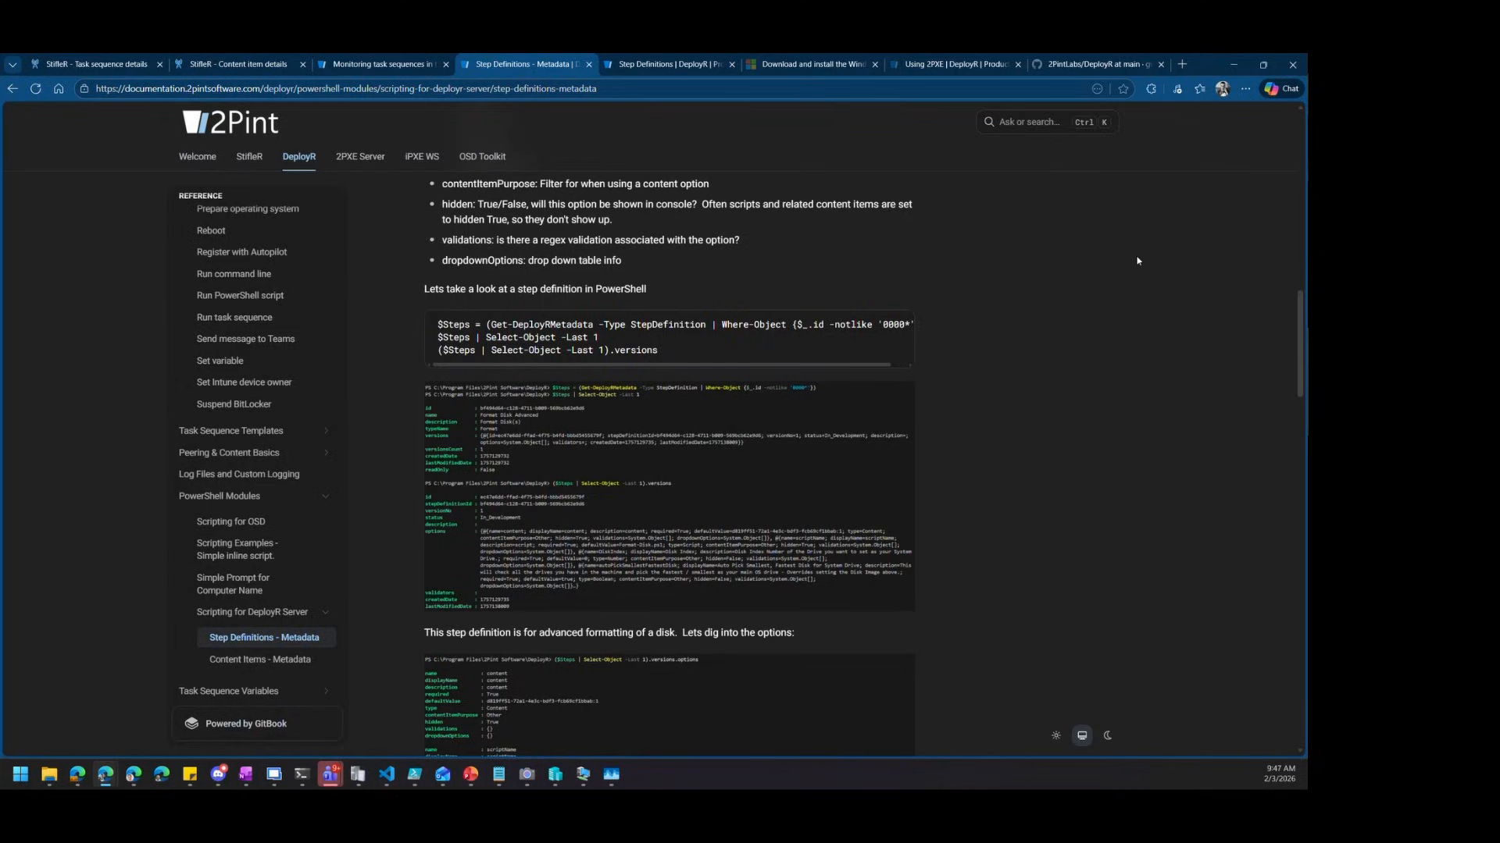
Bring VS Code showing ImportDriverPacks.ps1 in front of the remote File Explorer windows
key("alt+Tab")
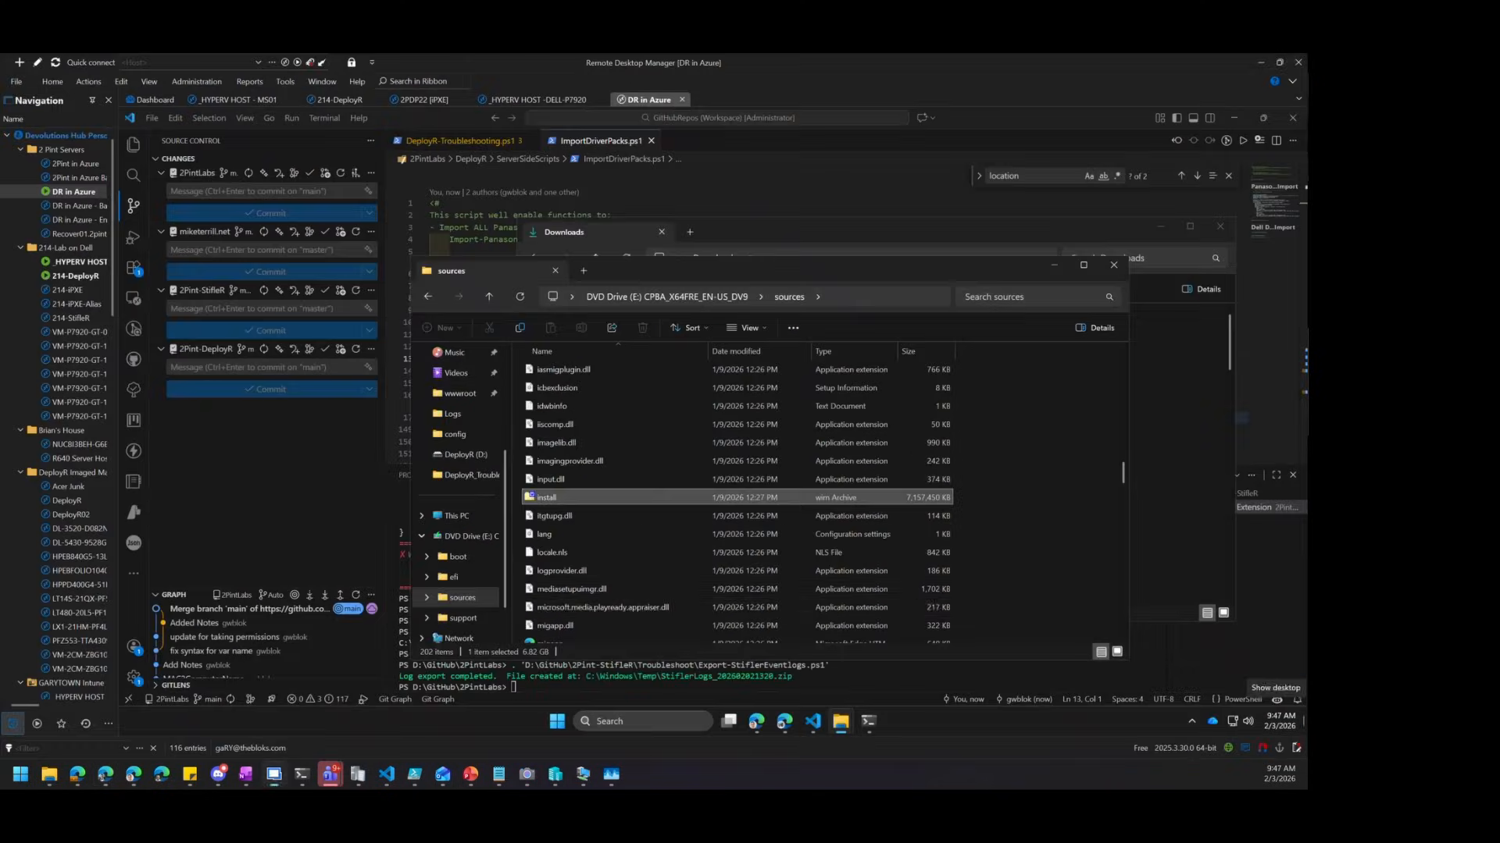
left_click(331, 515)
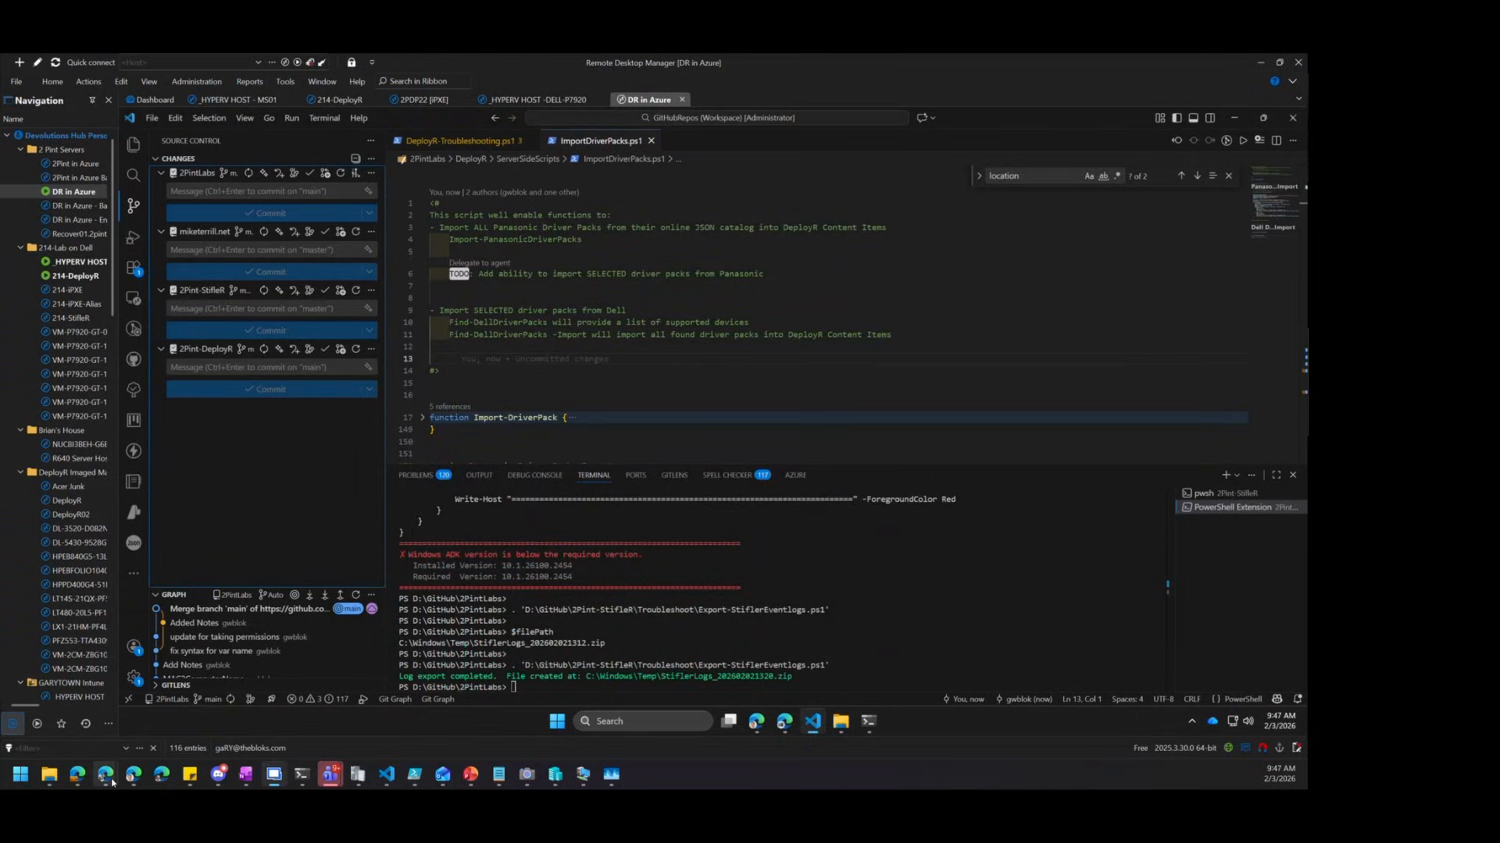
mouse_move(106, 774)
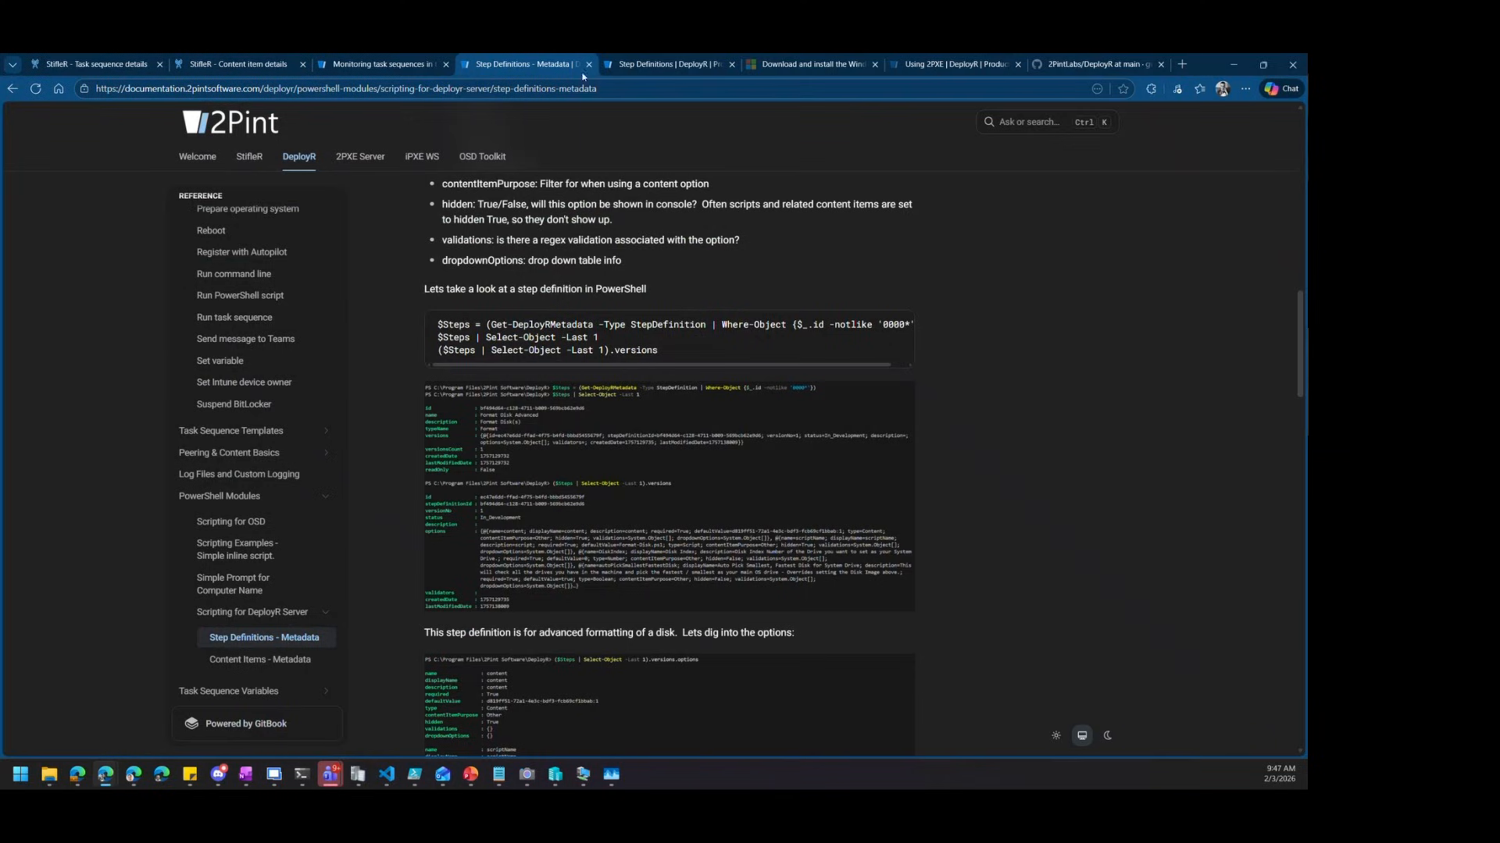
Search '2pint gi' in a new Edge tab, open 2Pint-DeployR/Troubleshooting, and zoom to 175%
left_click(1078, 66)
left_click(1176, 66)
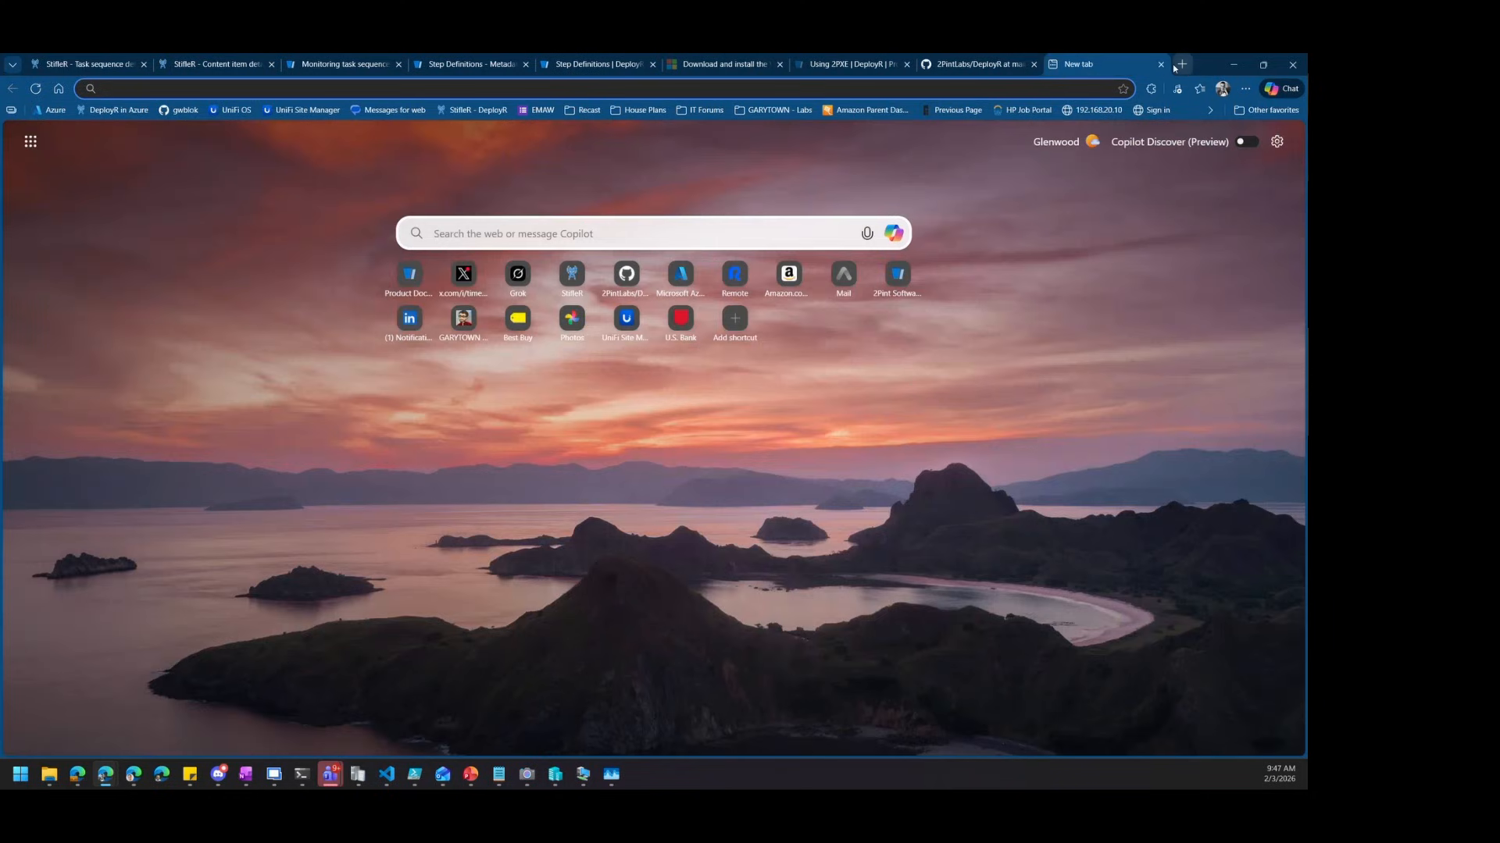
type("2pint gi")
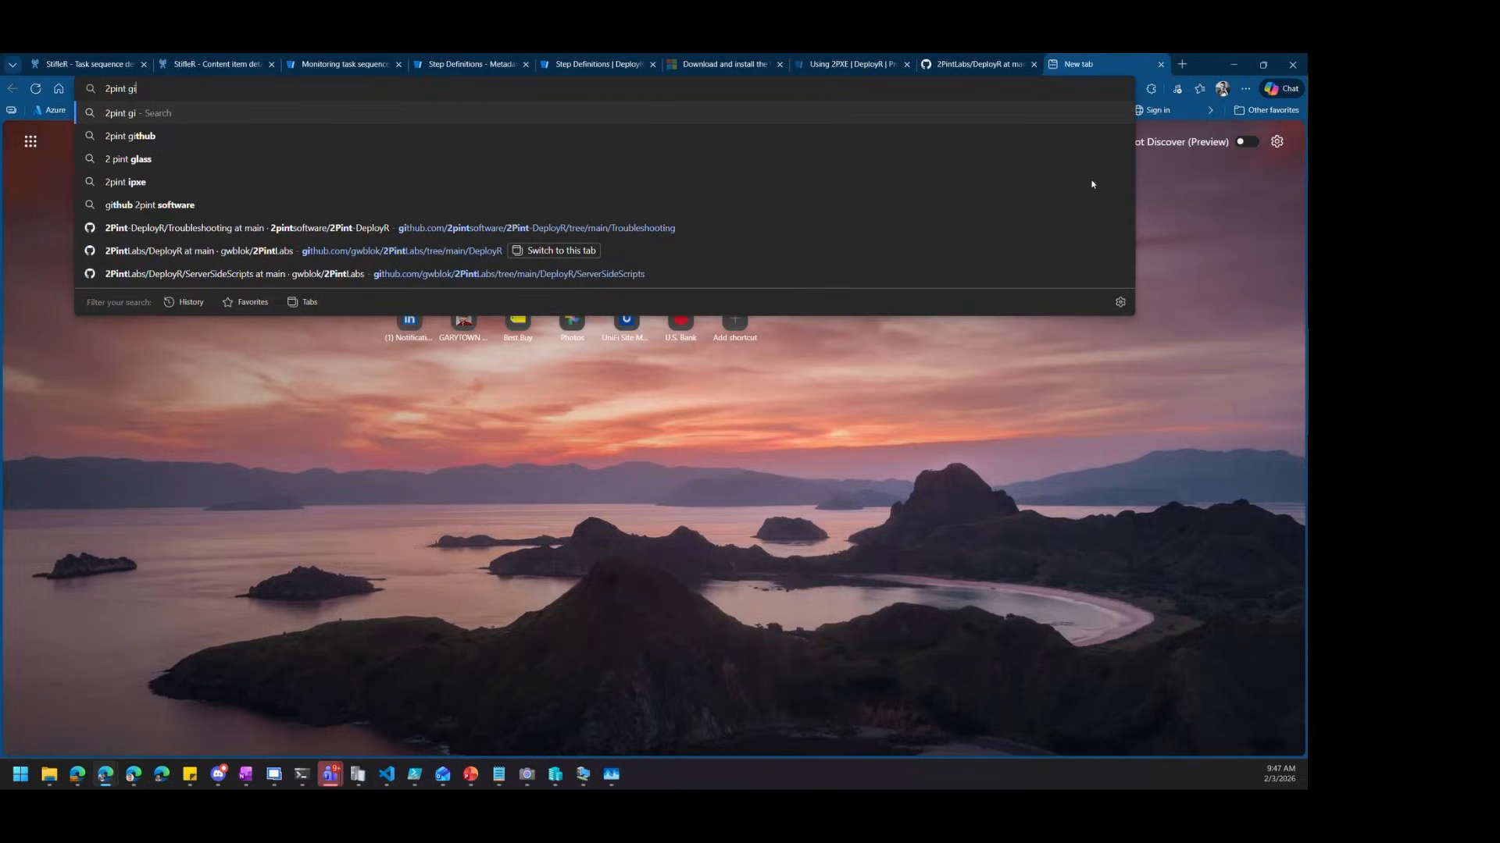
left_click(598, 228)
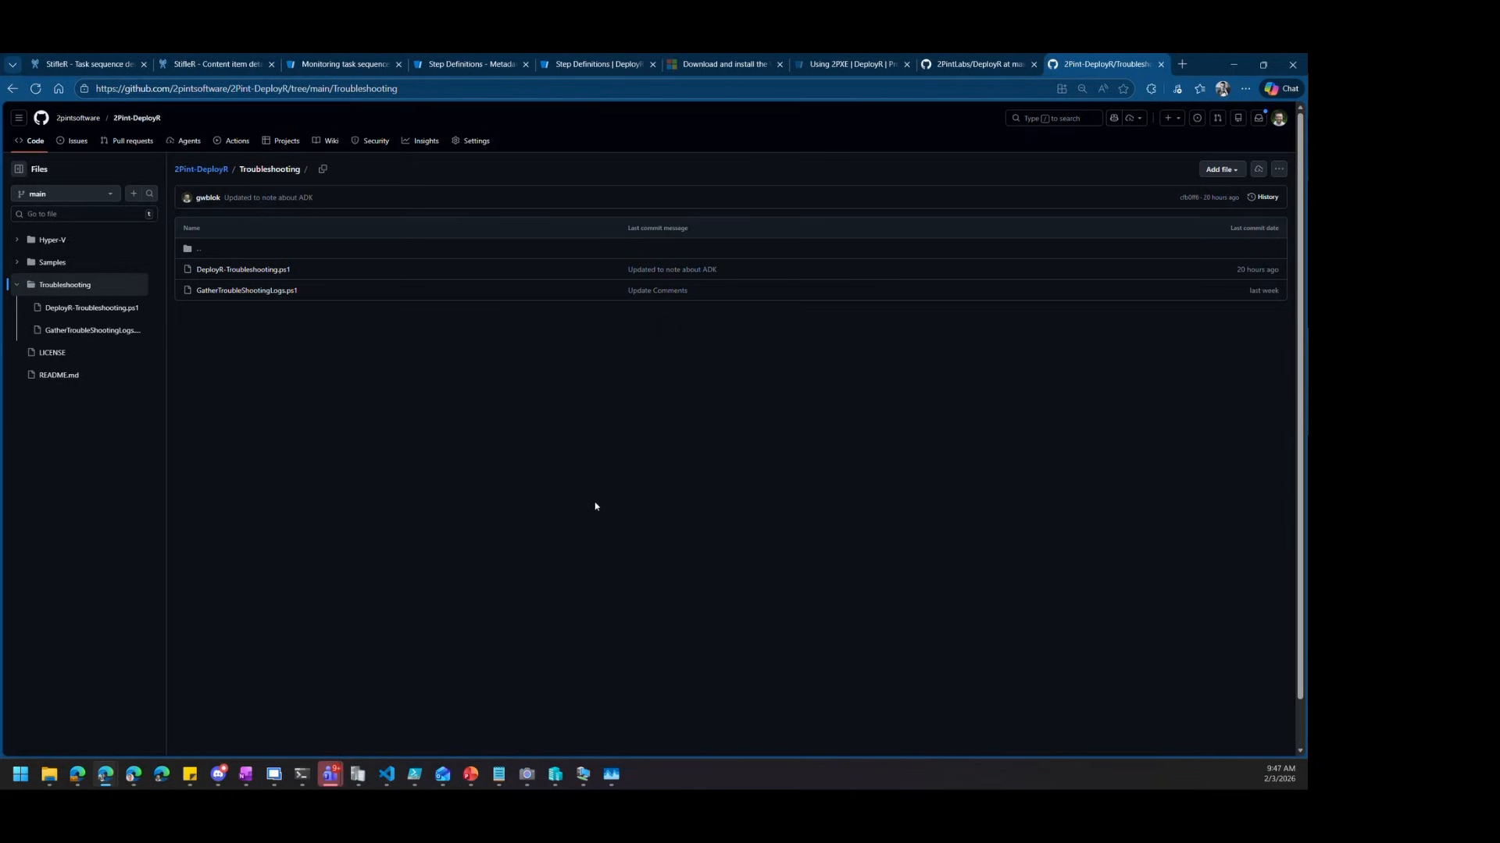
key("ctrl+plus")
key("ctrl+plus")
key("ctrl+plus")
key("ctrl+plus")
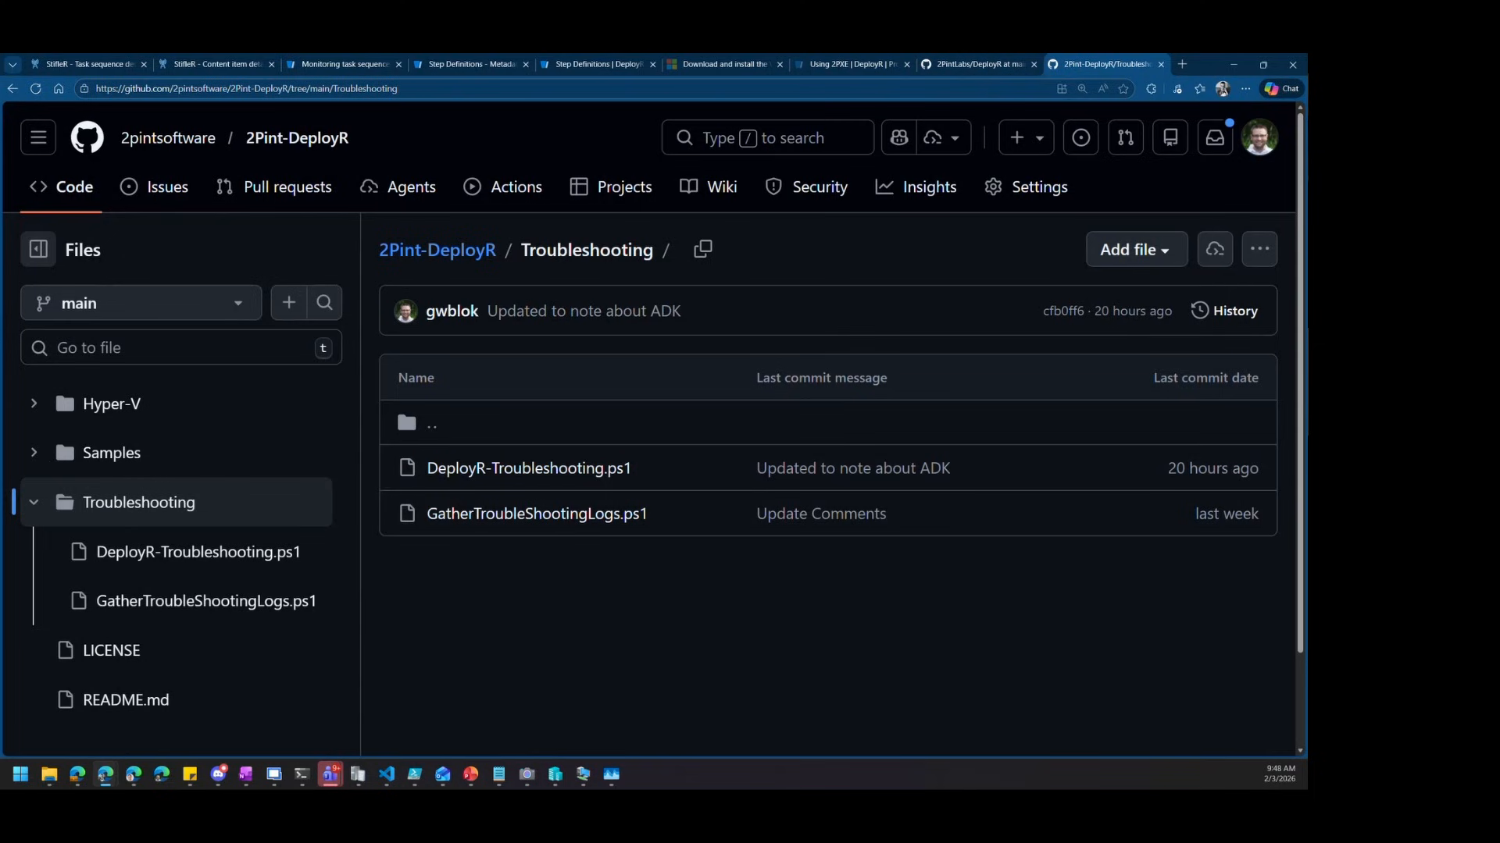
Show DeployR-Troubleshooting.ps1 and drag the panel divider up to make the terminal much taller
key("alt+Tab")
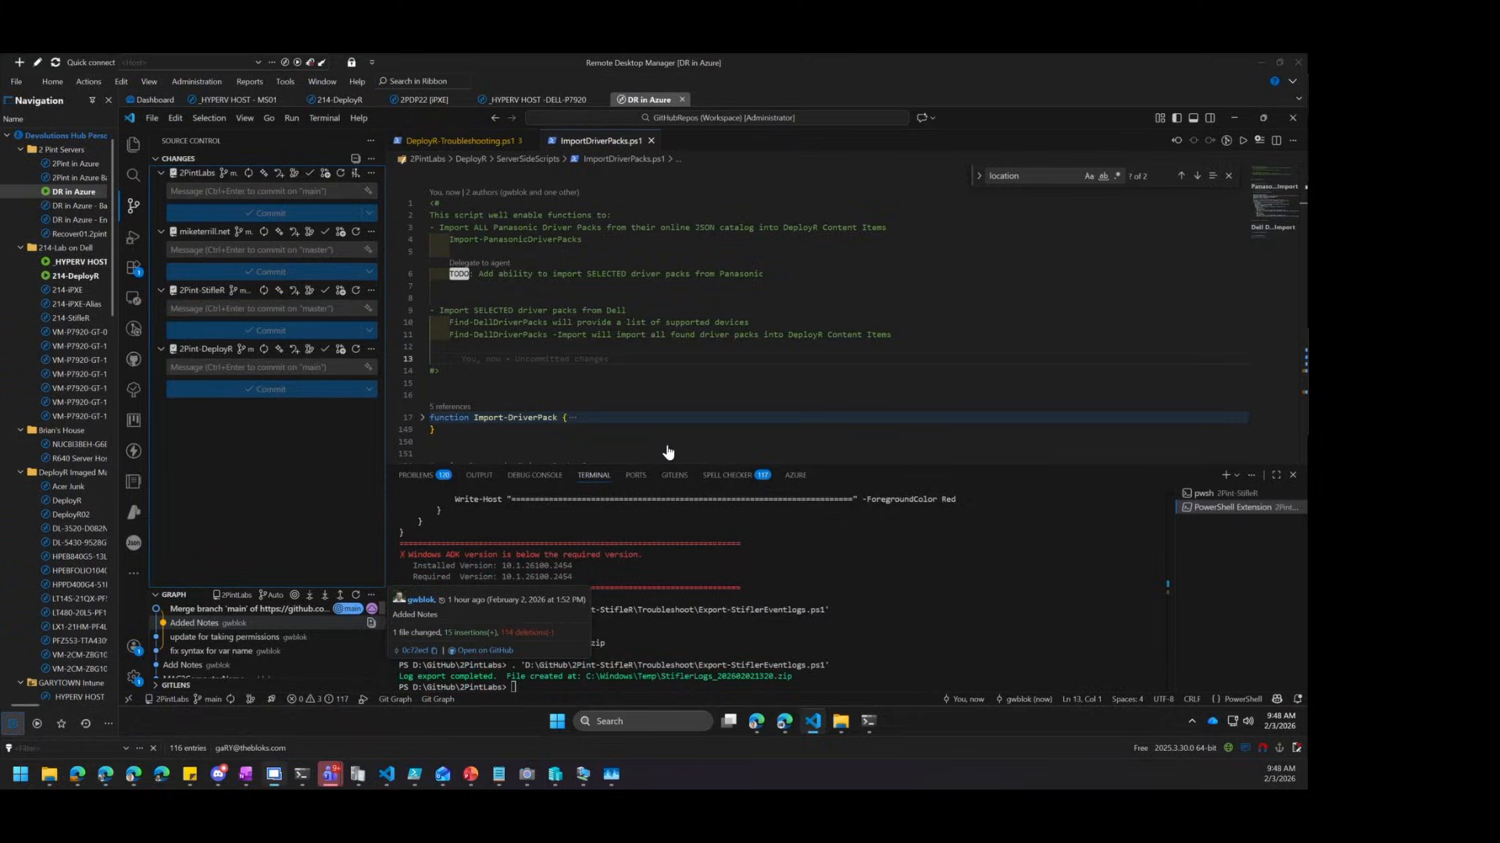
left_click(480, 142)
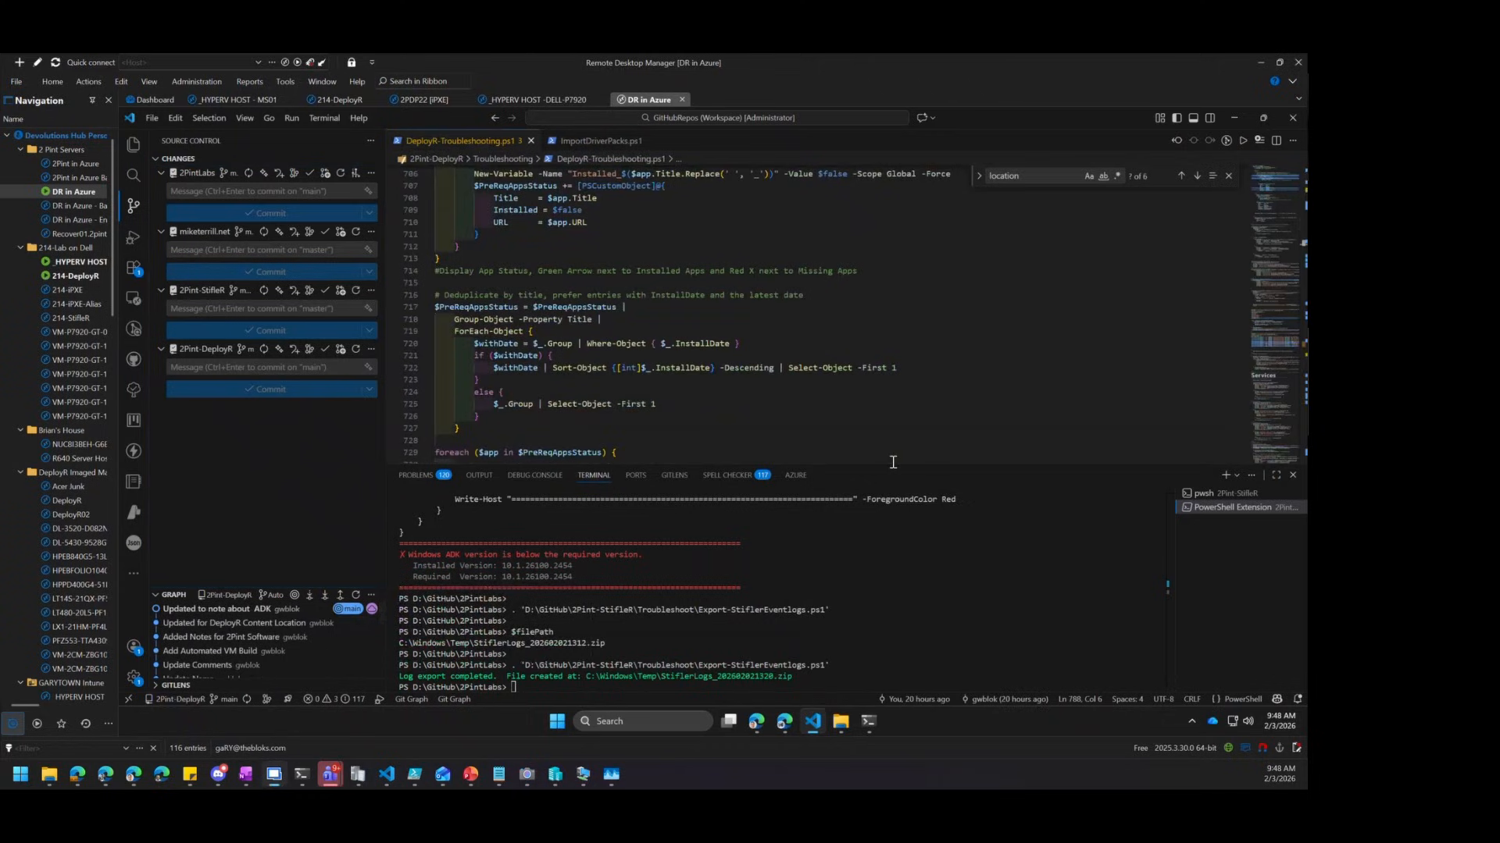
left_click_drag(892, 465, 898, 527)
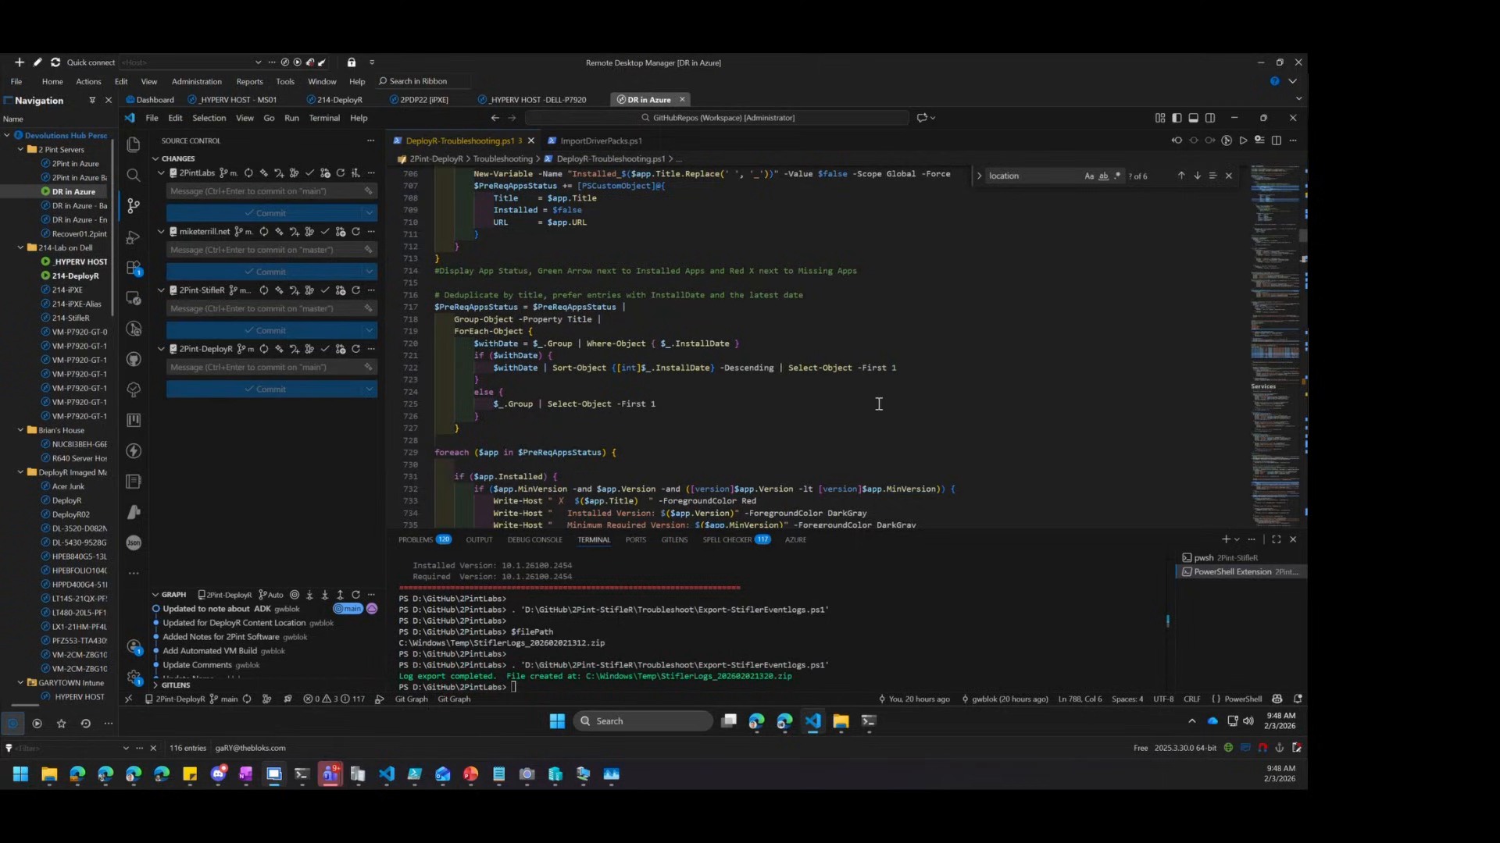
scroll(893, 415, "up", 2)
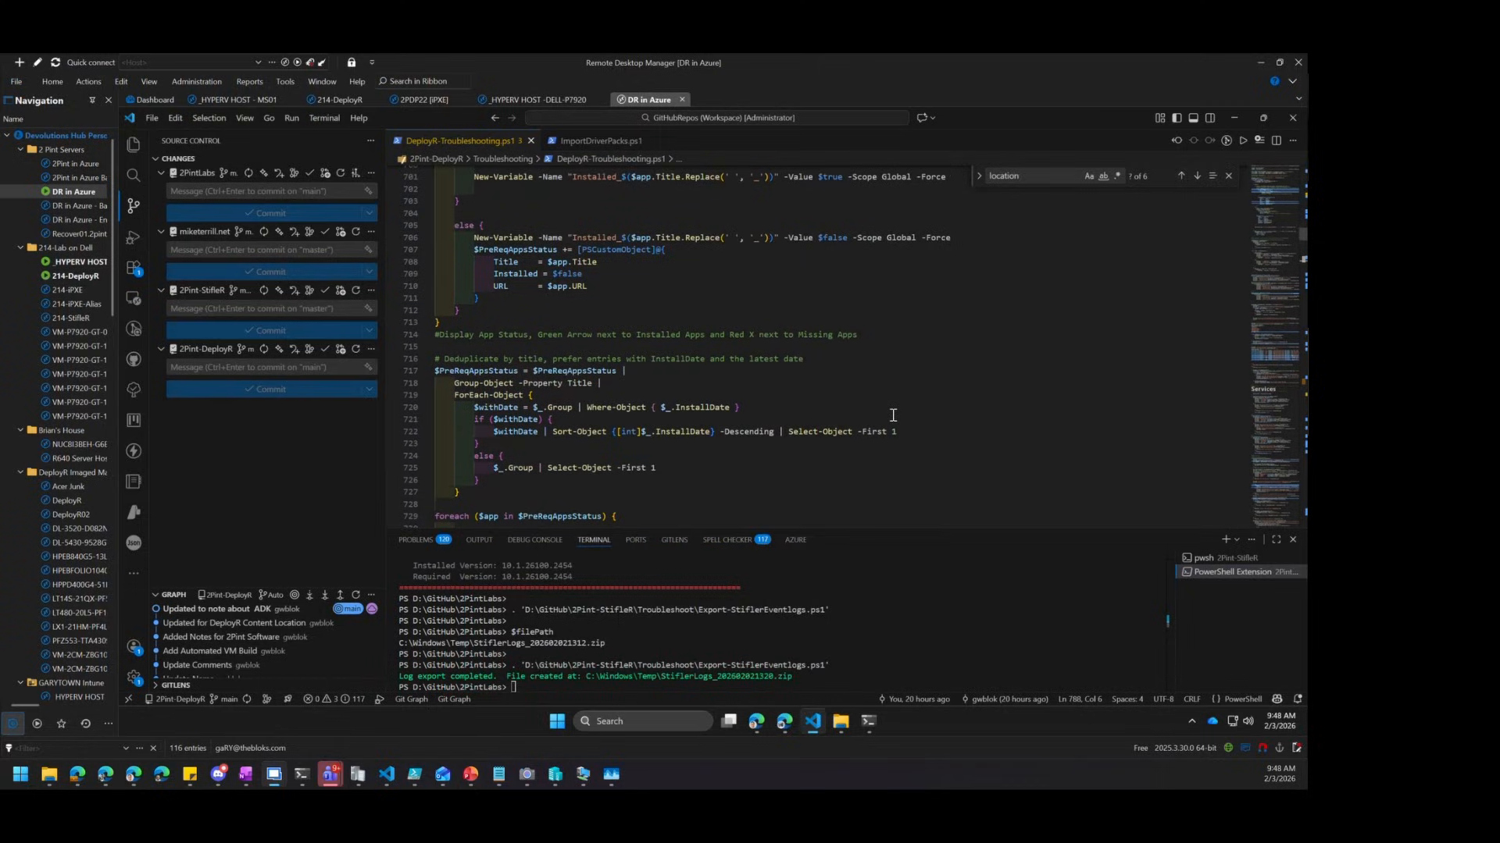
left_click(1292, 140)
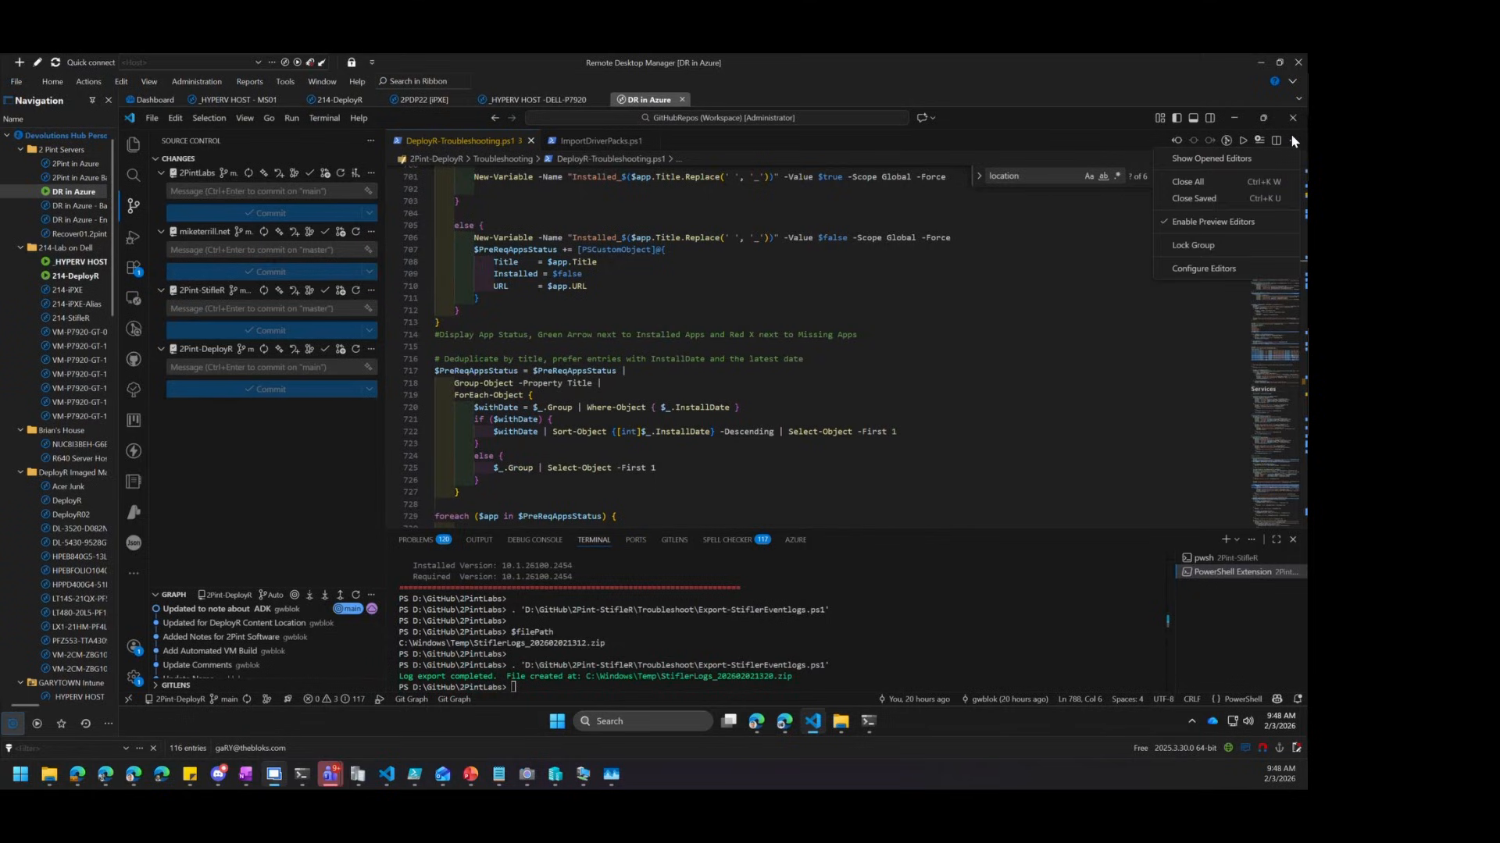
left_click(1291, 138)
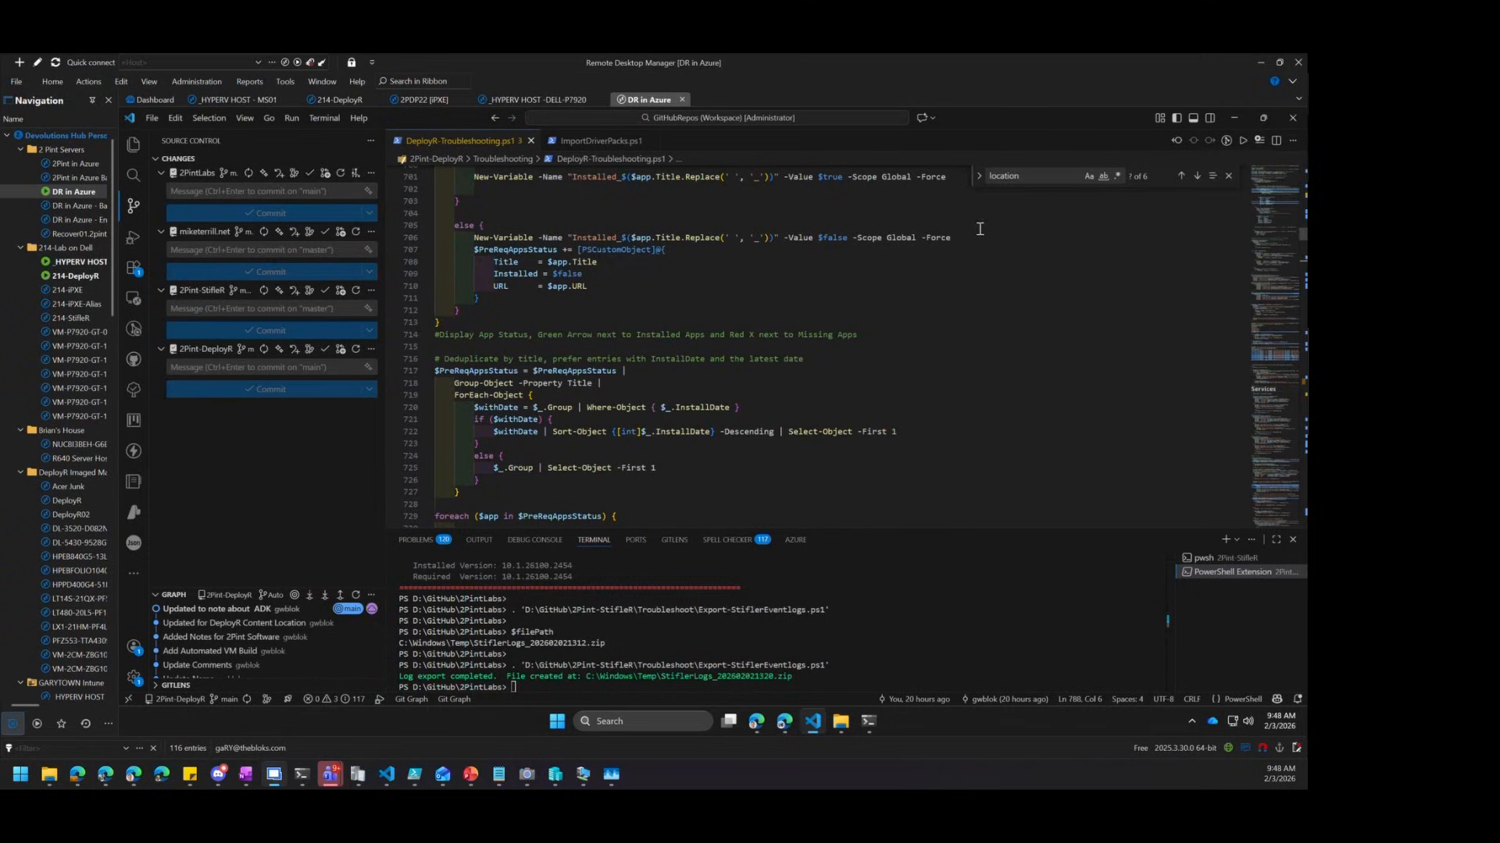
left_click_drag(688, 527, 688, 304)
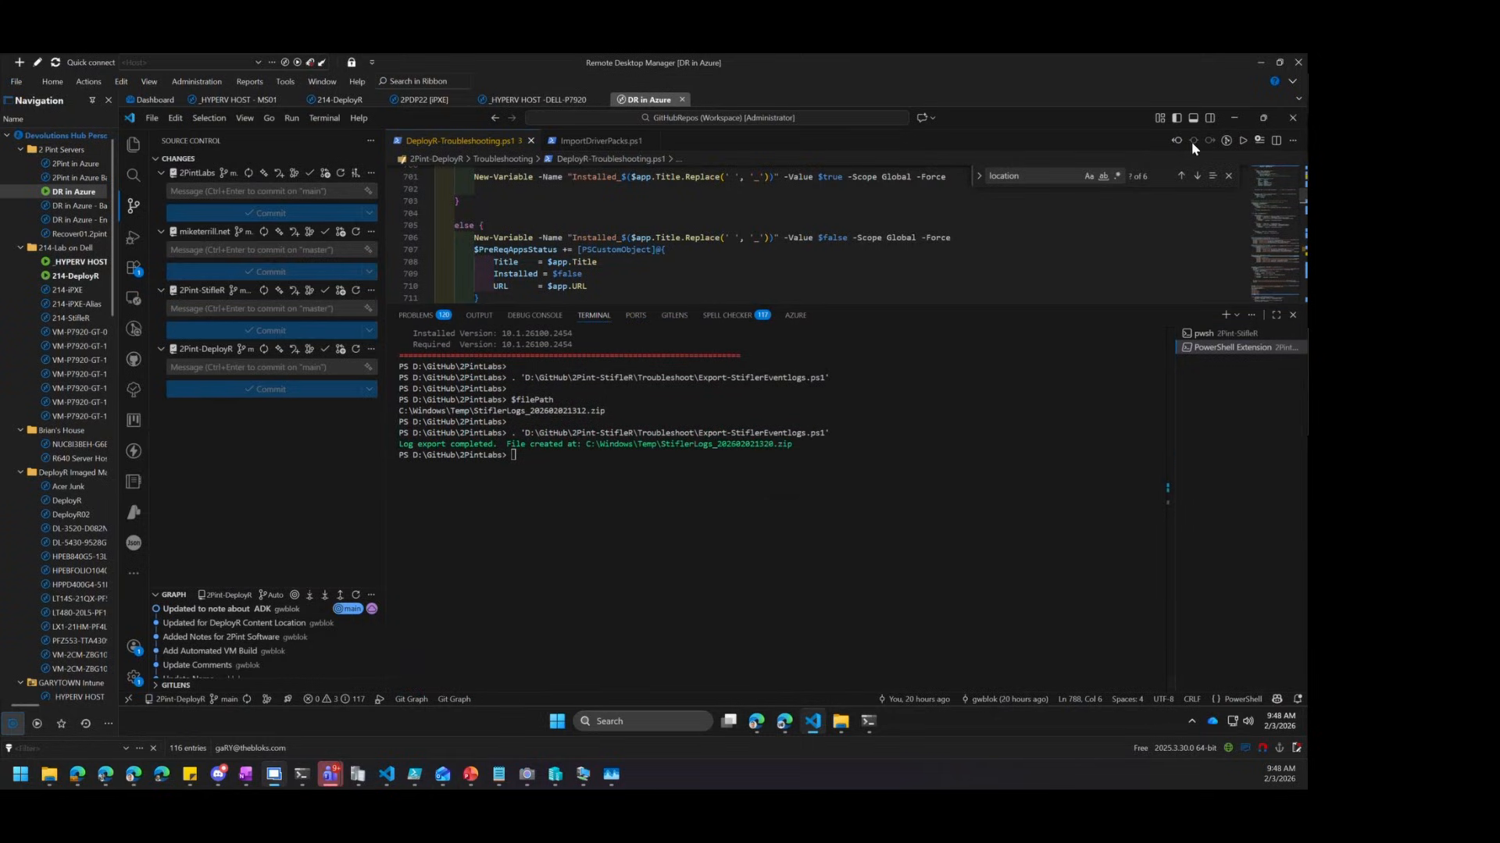
Run DeployR-Troubleshooting.ps1 and enlarge the terminal to read checks through DeployR Status: Approved
left_click(1243, 140)
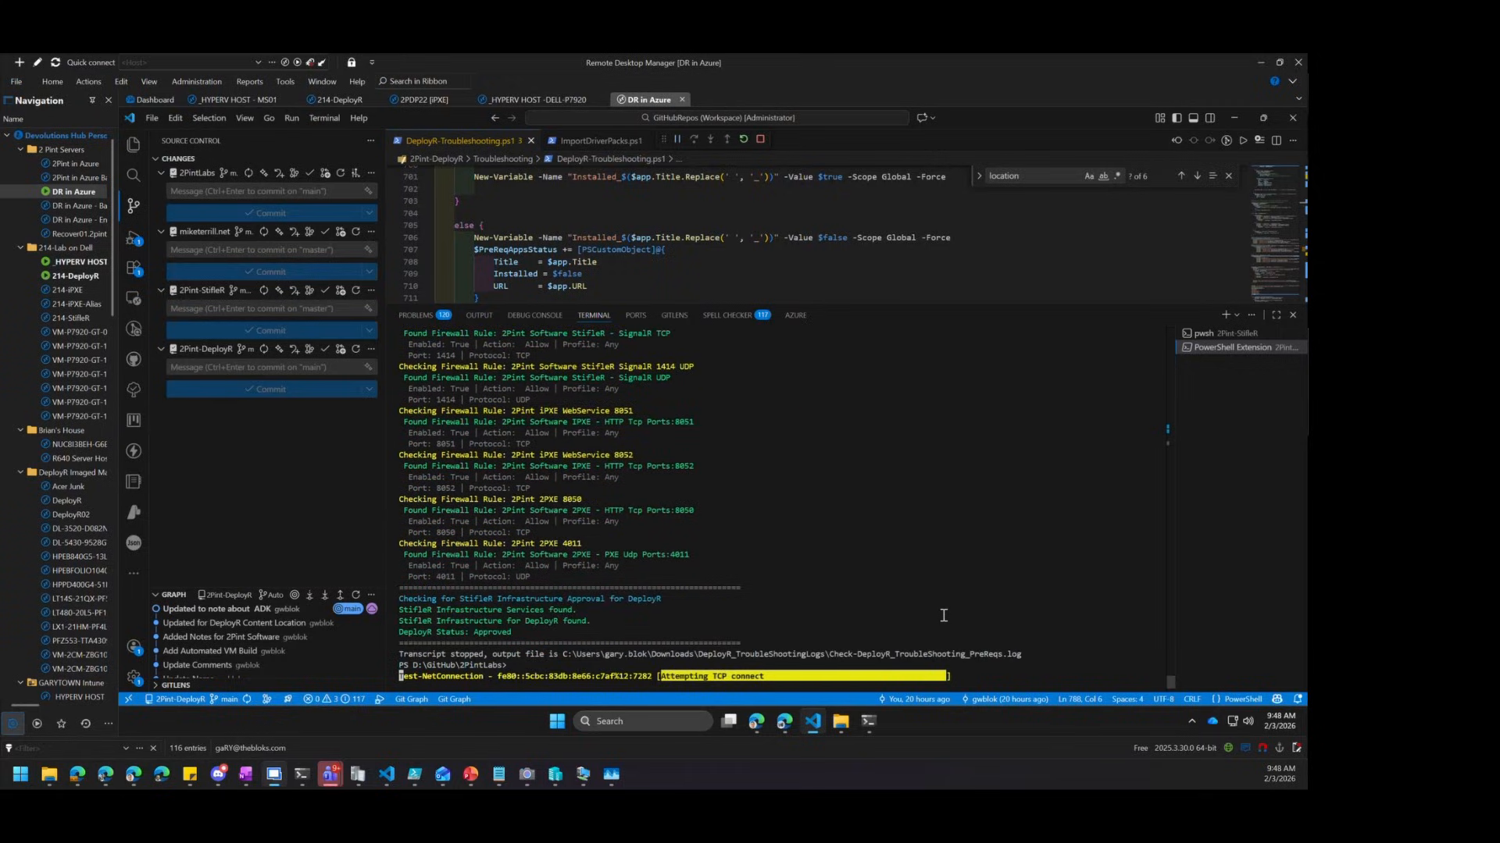
scroll(930, 586, "up", 10)
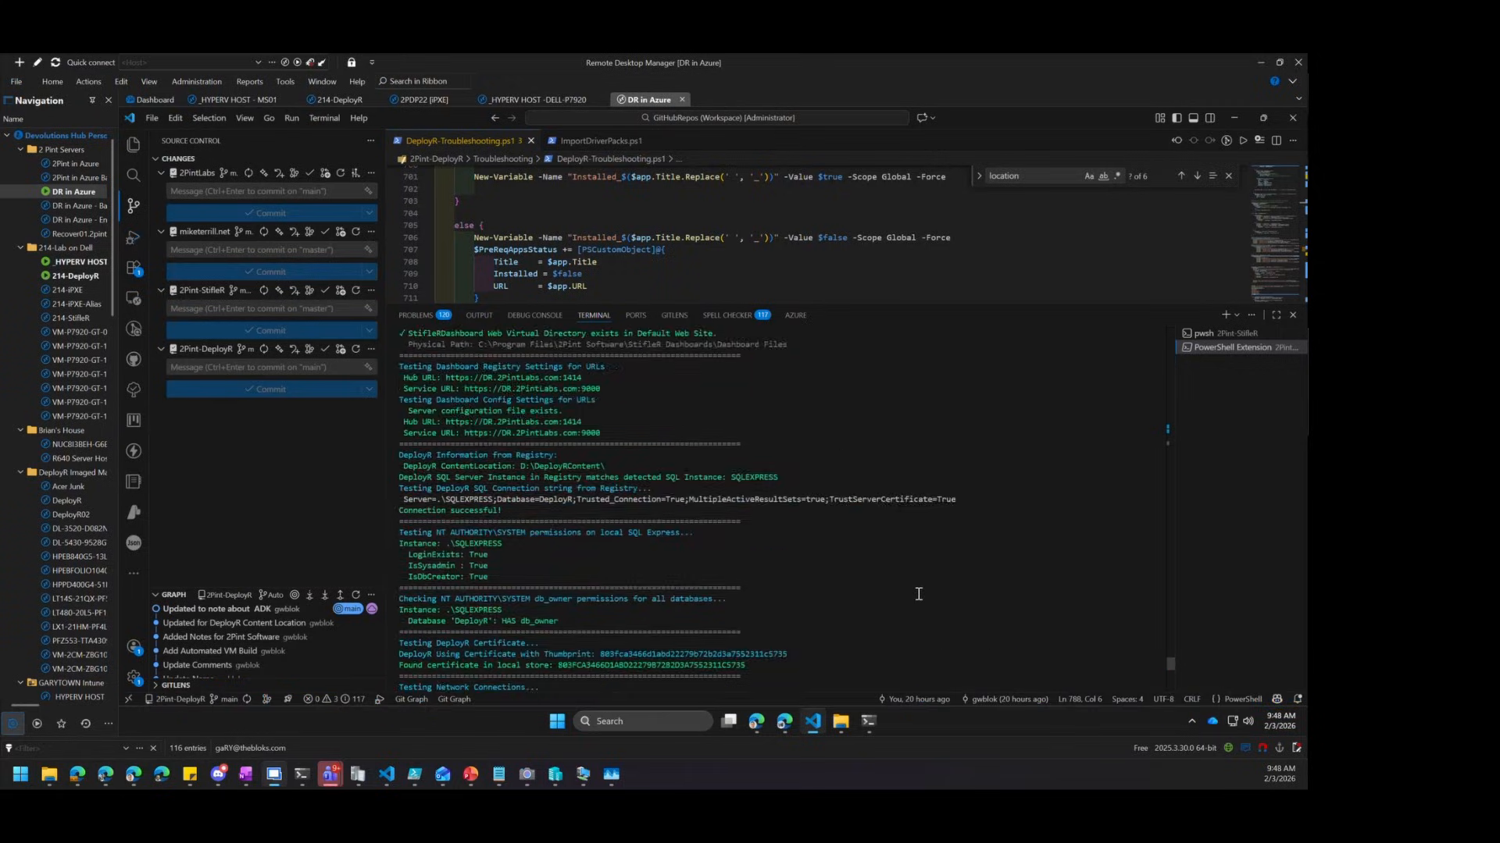
left_click_drag(914, 306, 911, 195)
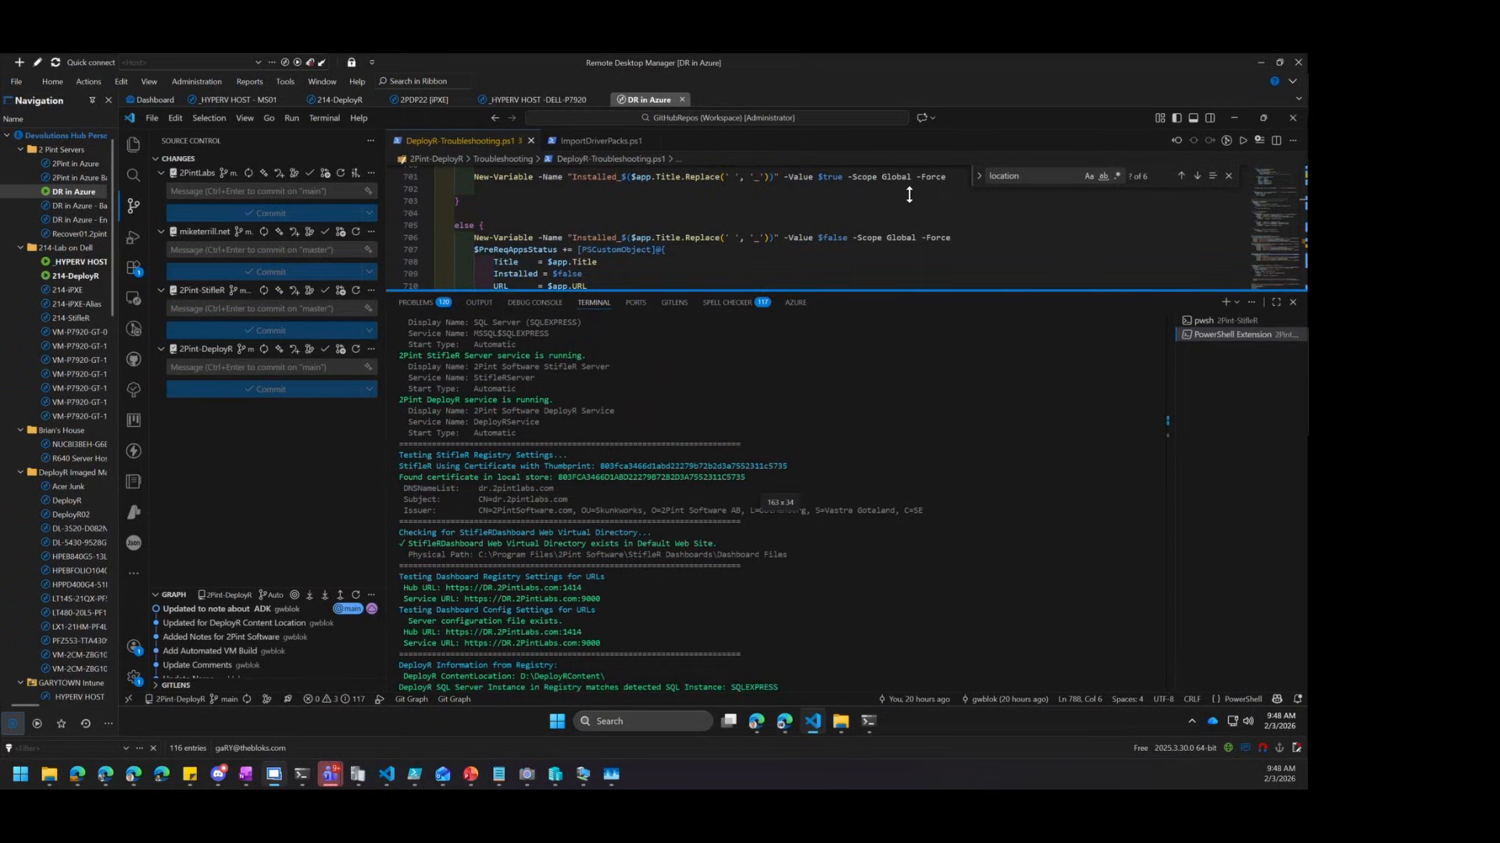
scroll(927, 347, "up", 12)
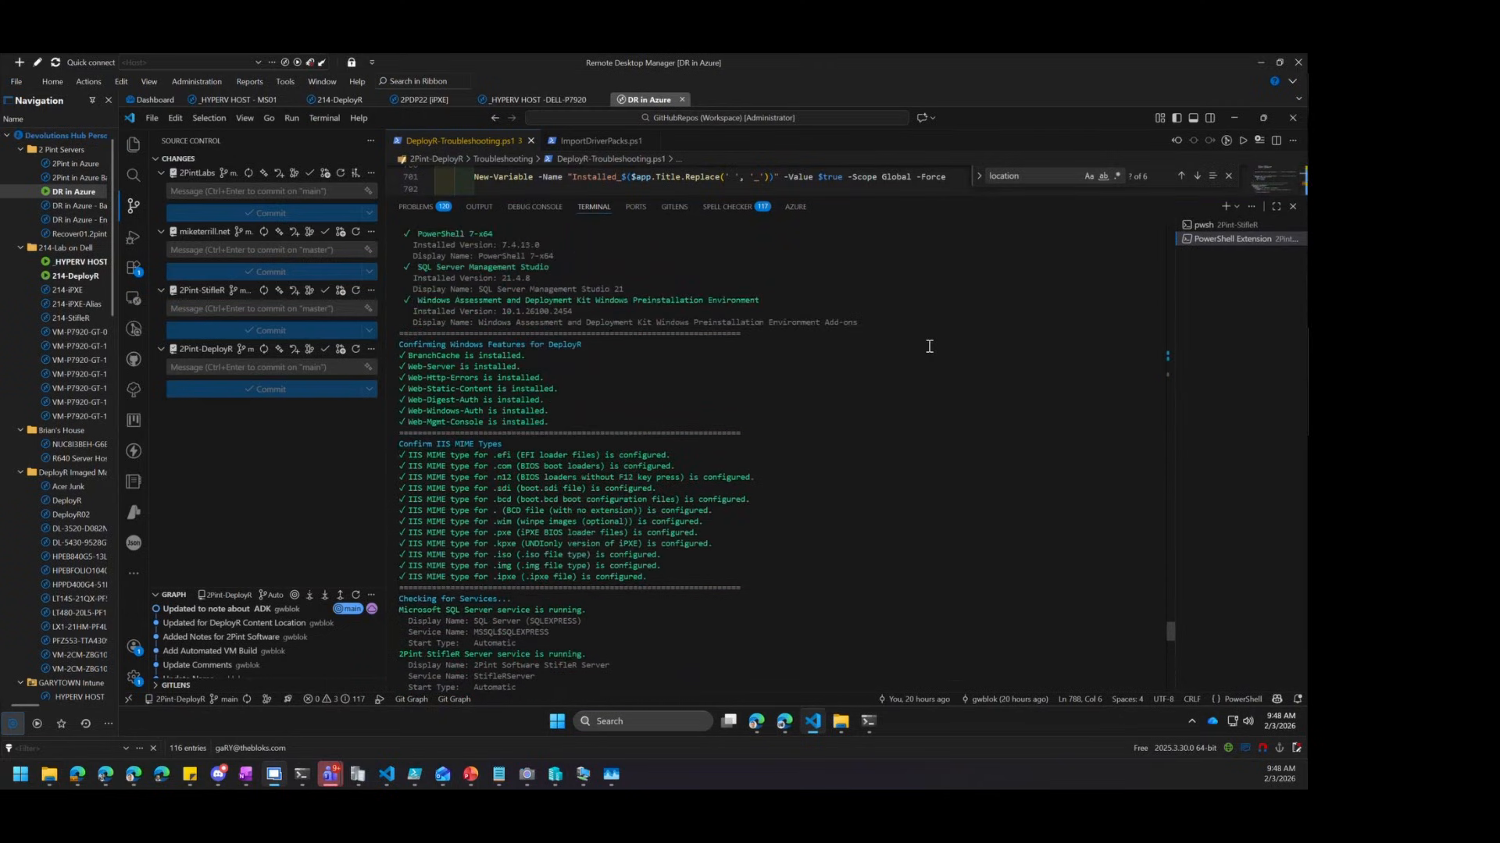
scroll(930, 349, "up", 10)
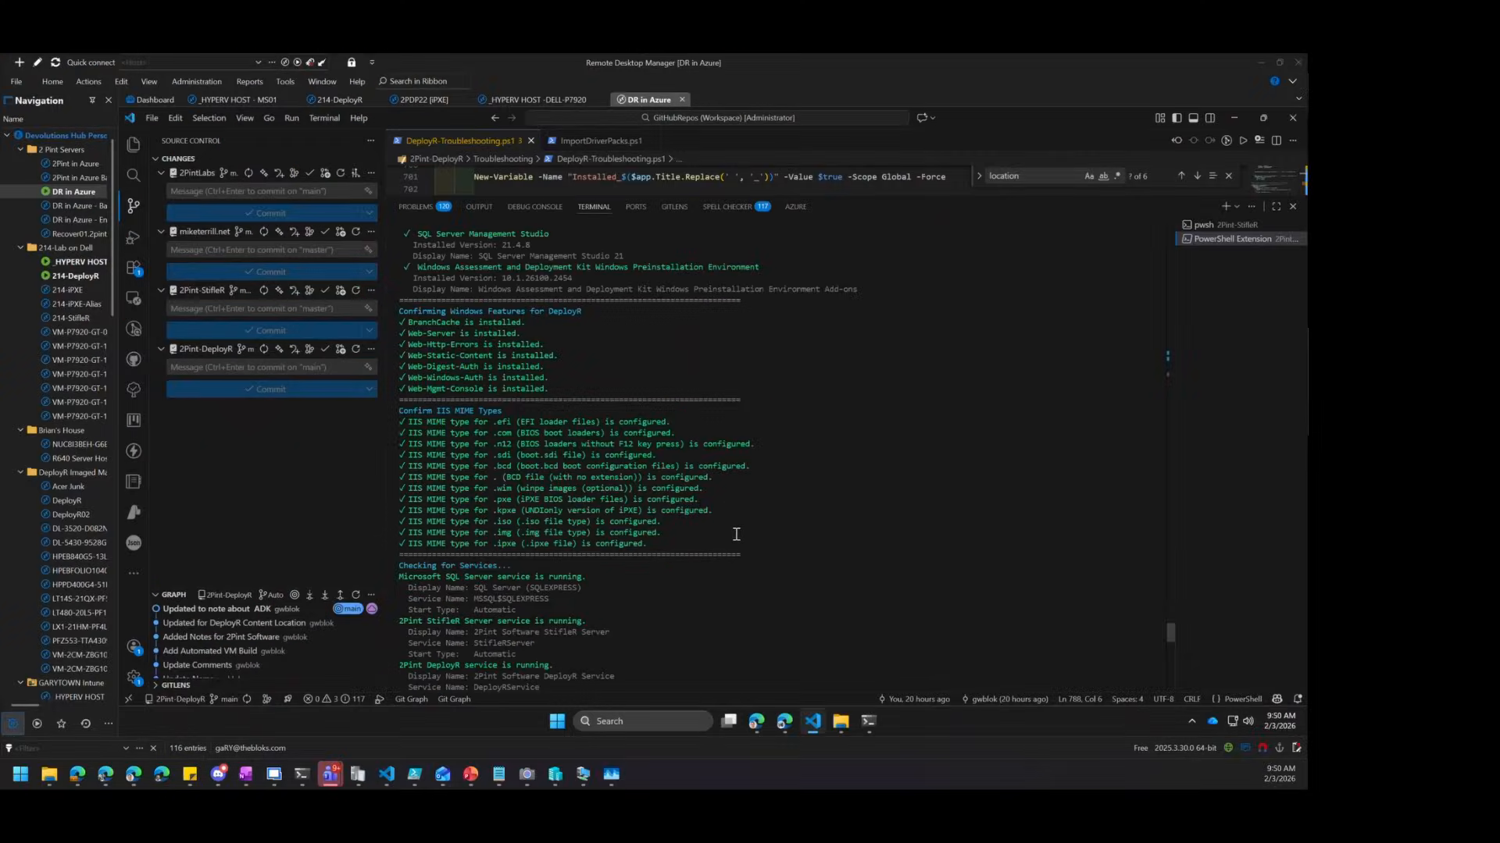
scroll(736, 534, "down", 10)
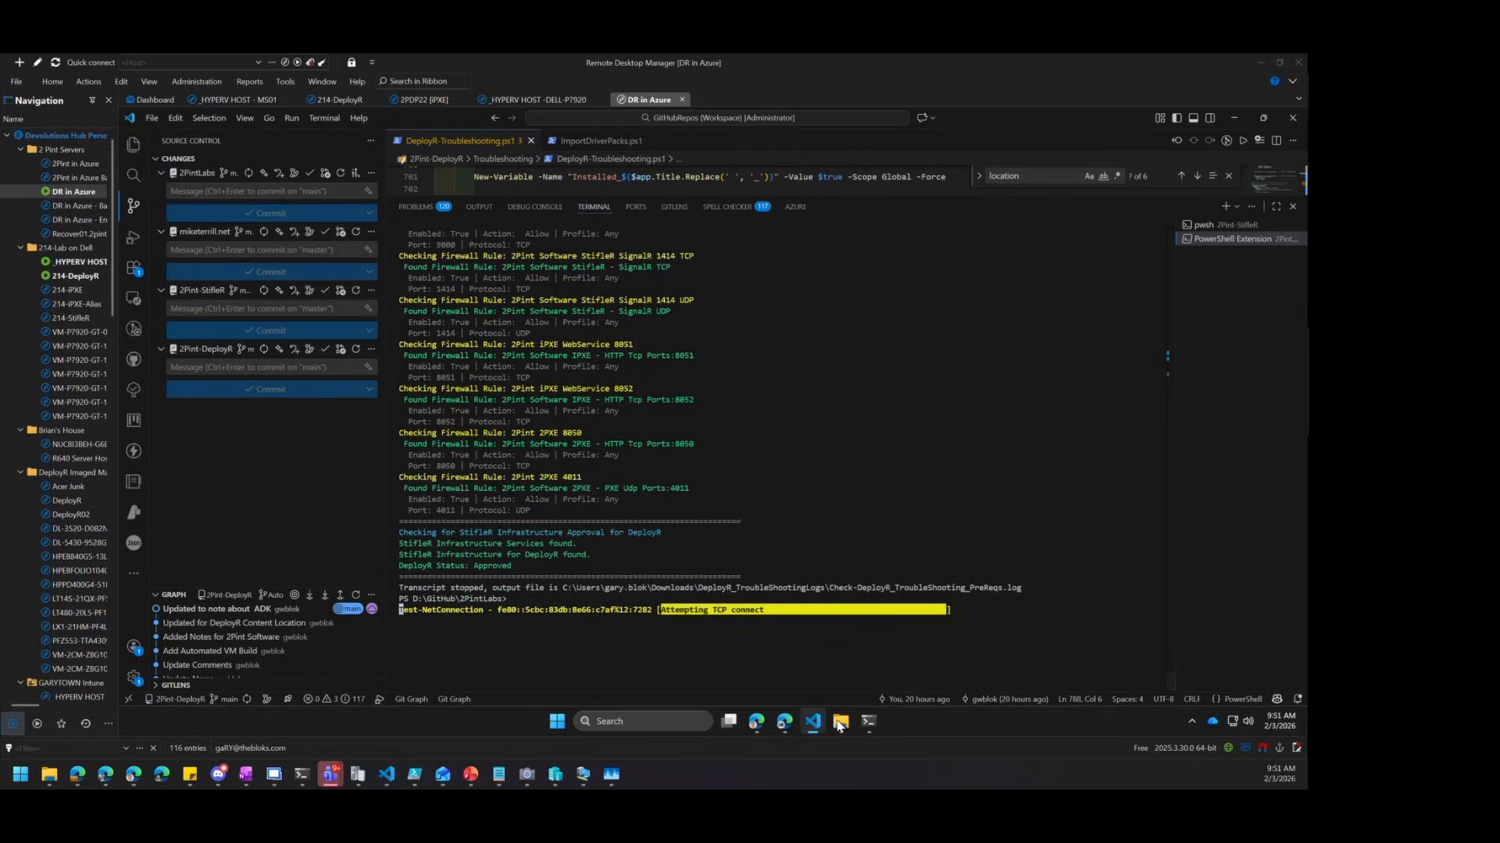
mouse_move(840, 721)
left_click(805, 644)
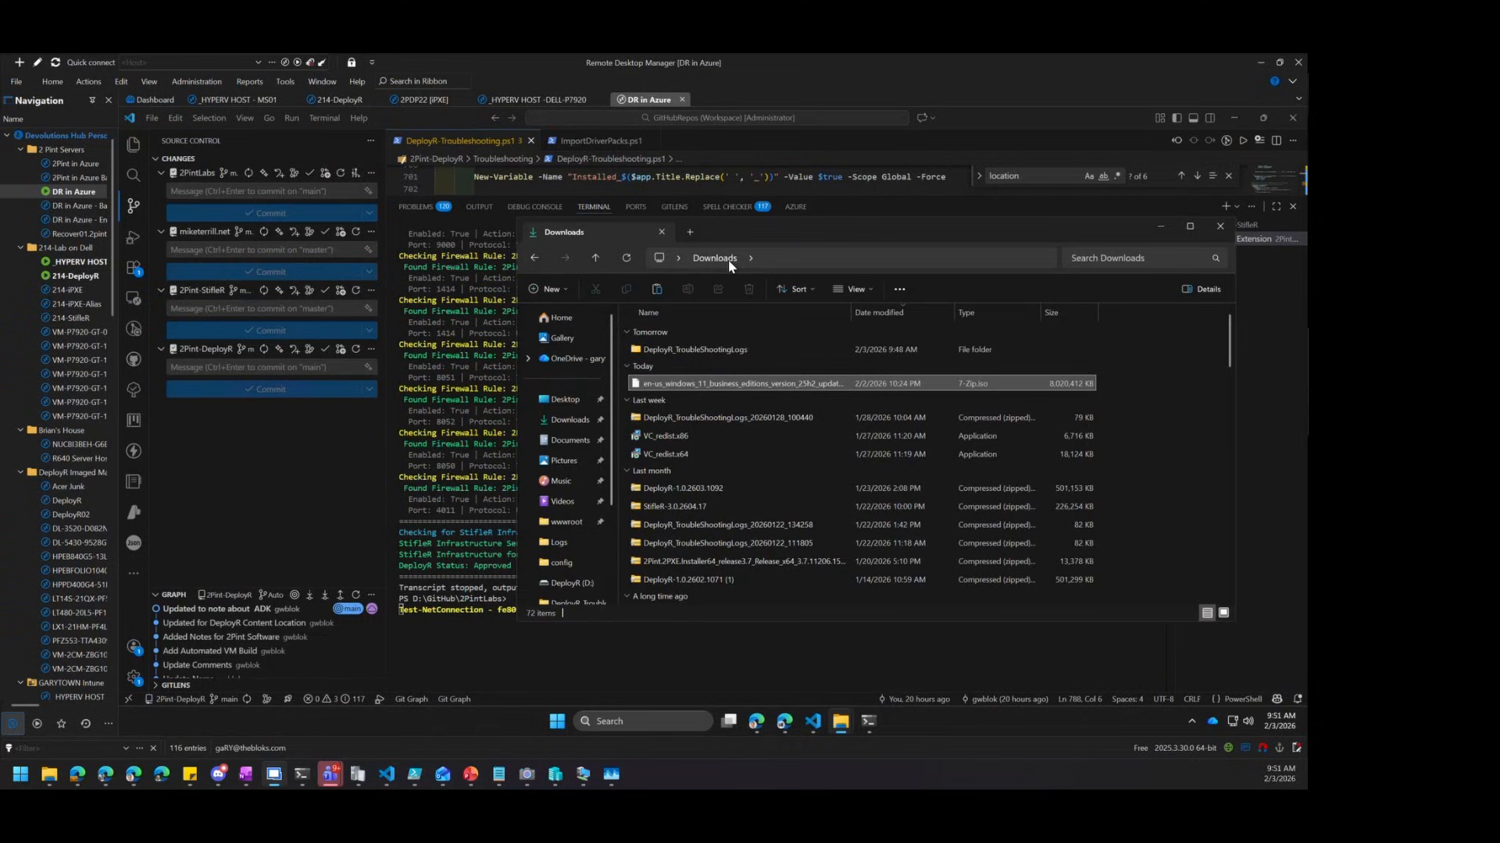
double_click(693, 349)
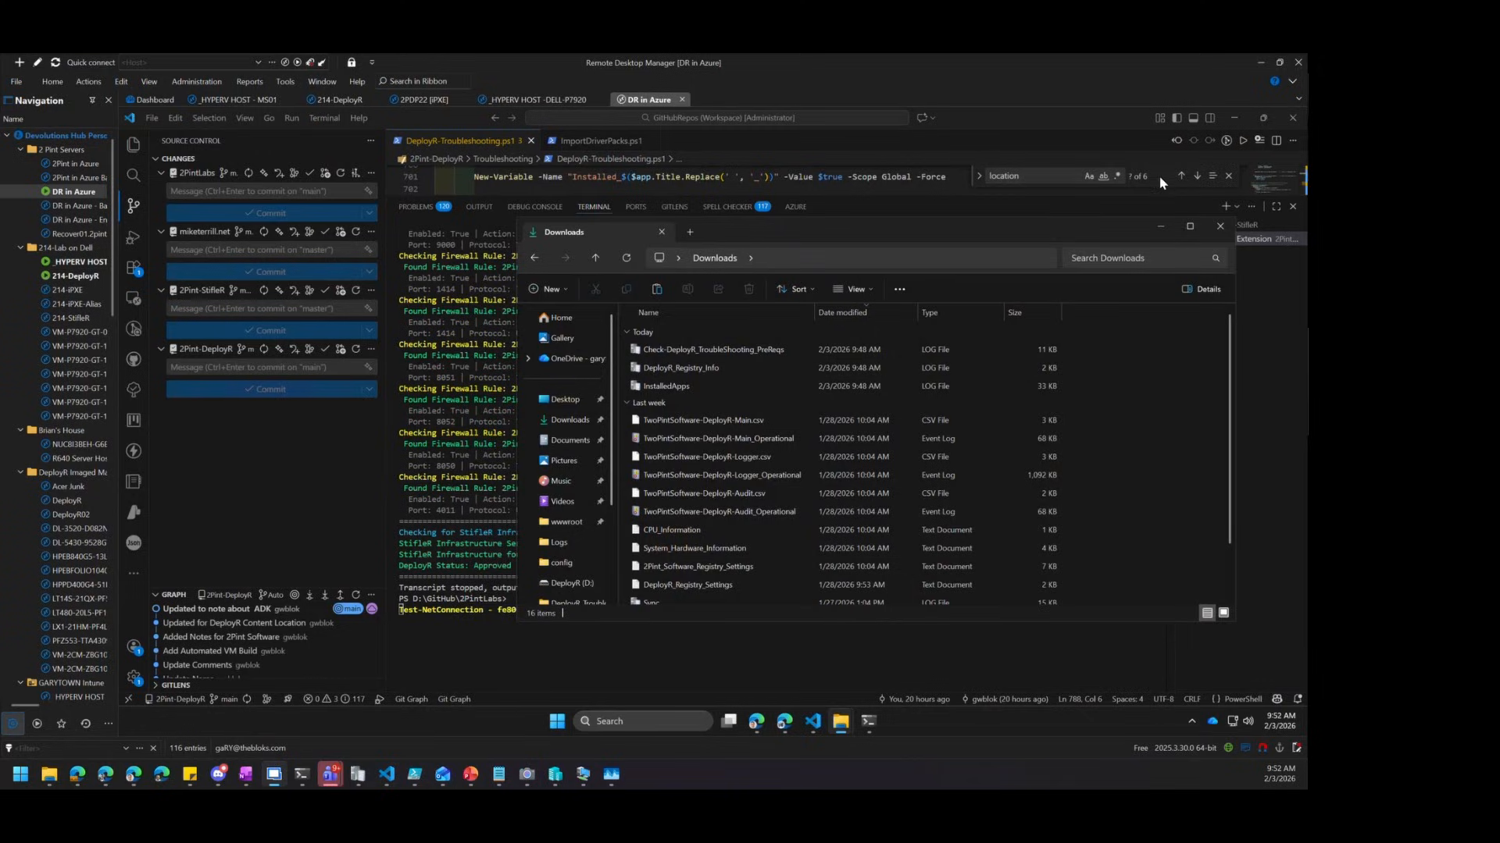
left_click(1160, 227)
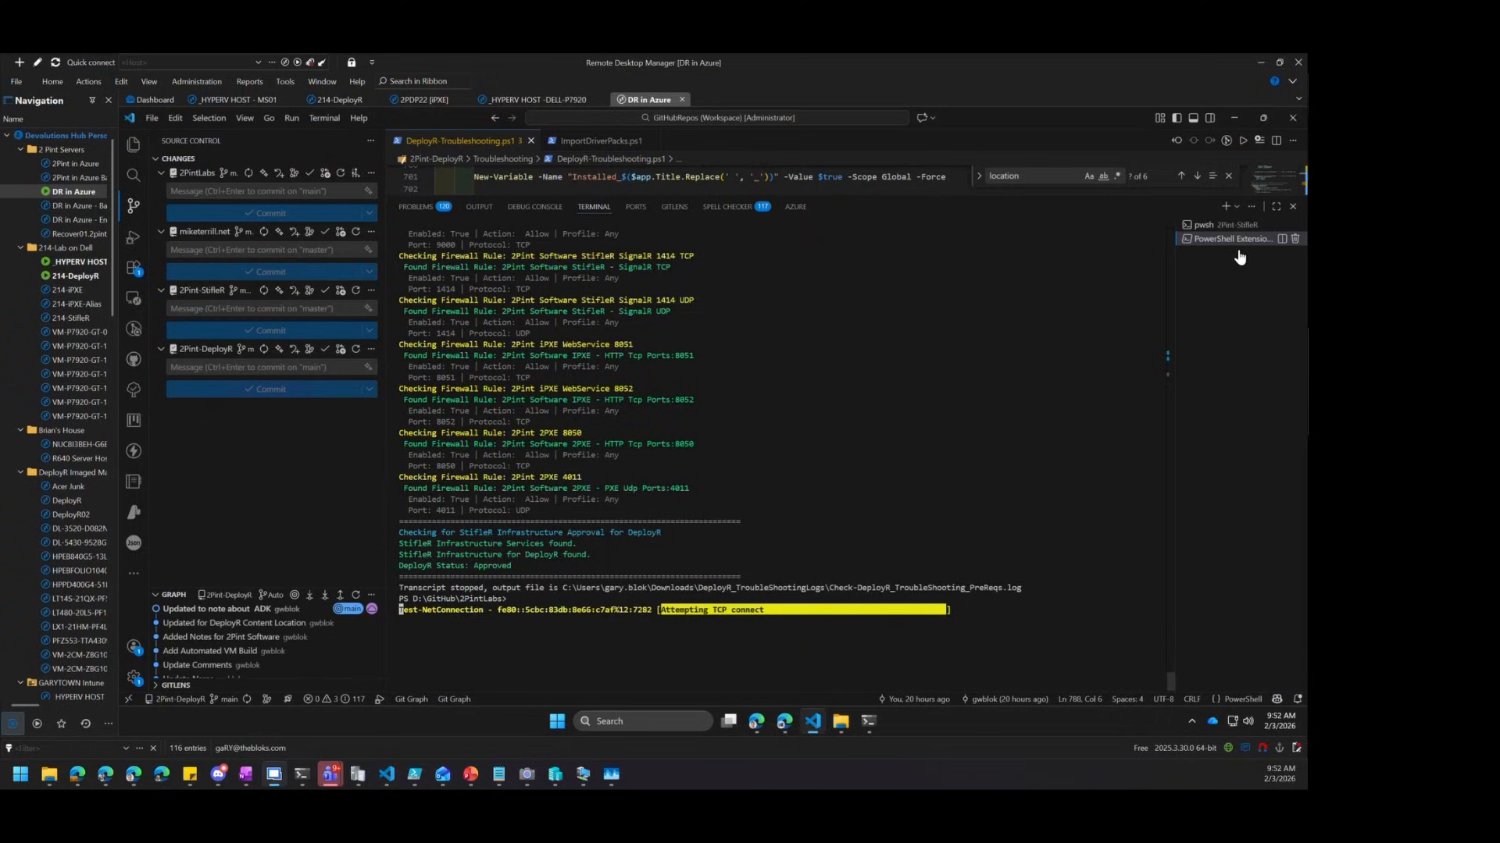